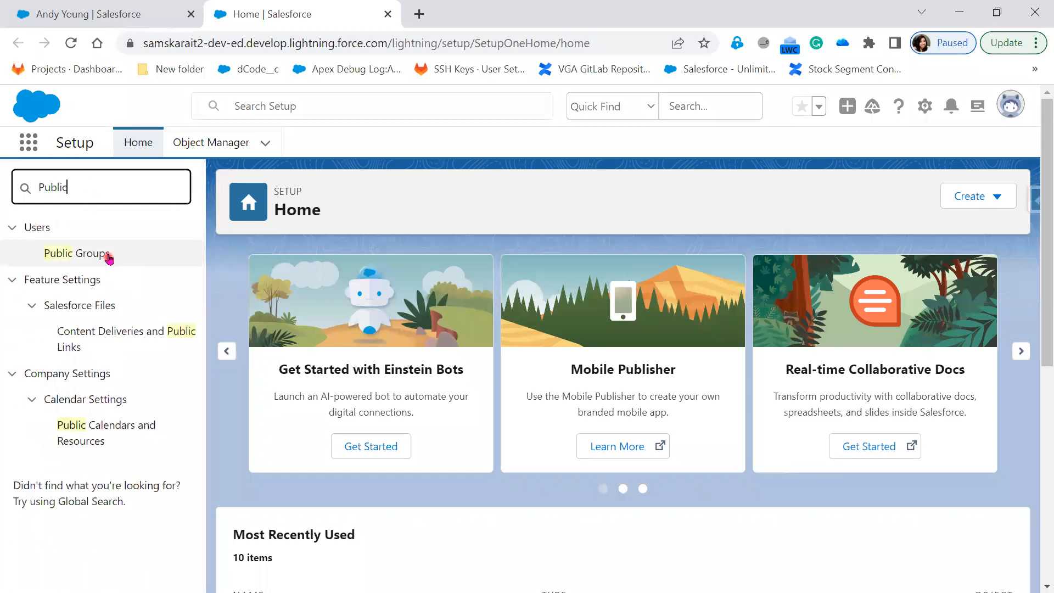
Open the Public Groups setup page, read the description and start a new public group.
{"action": "left_click", "coordinate": [108, 254]}
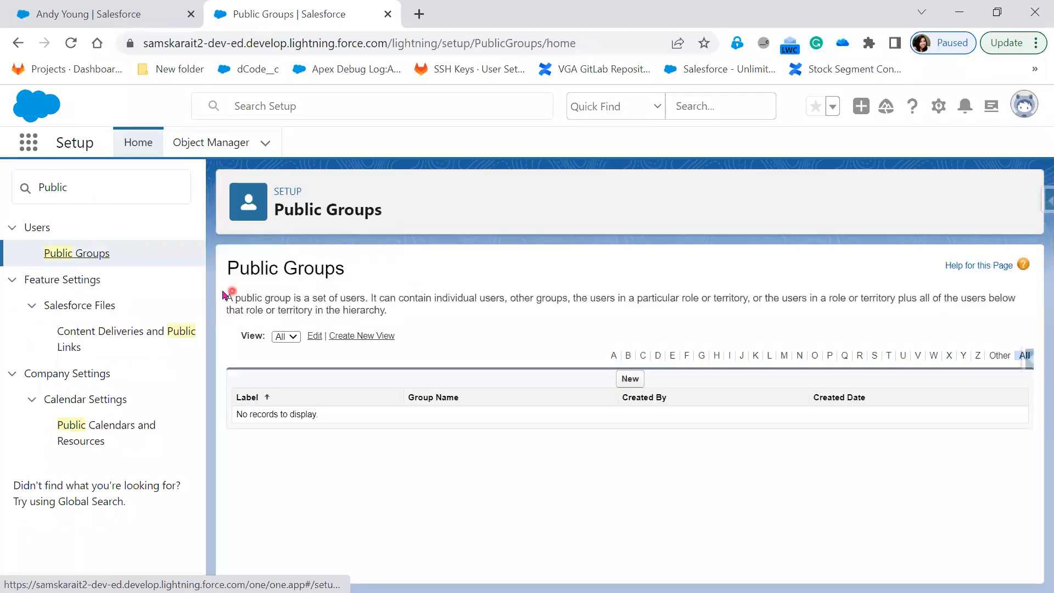
{"action": "left_click_drag", "start_coordinate": [229, 296], "coordinate": [369, 297]}
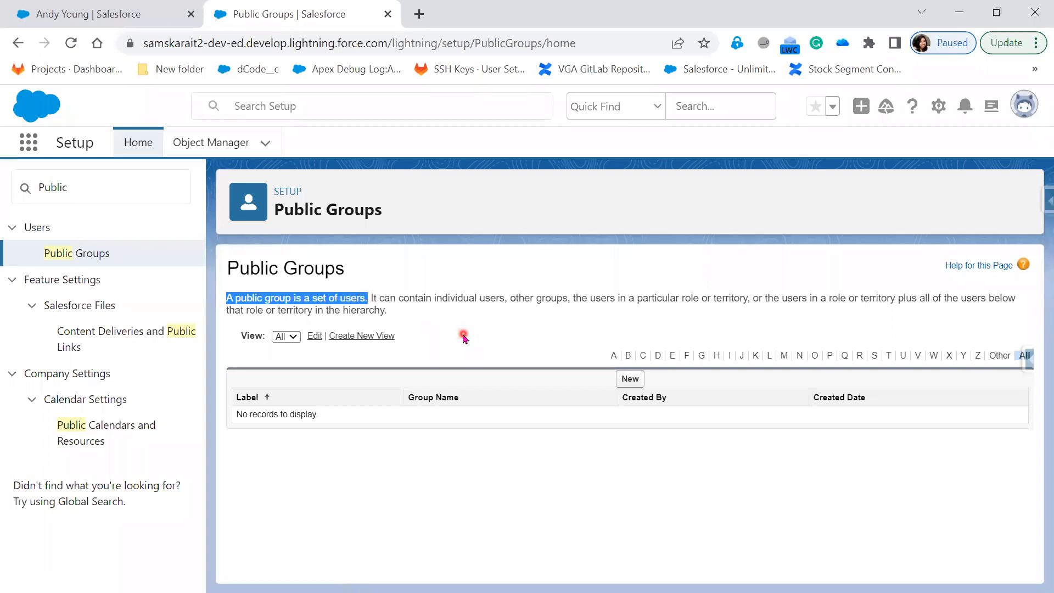
{"action": "left_click_drag", "start_coordinate": [435, 297], "coordinate": [990, 311]}
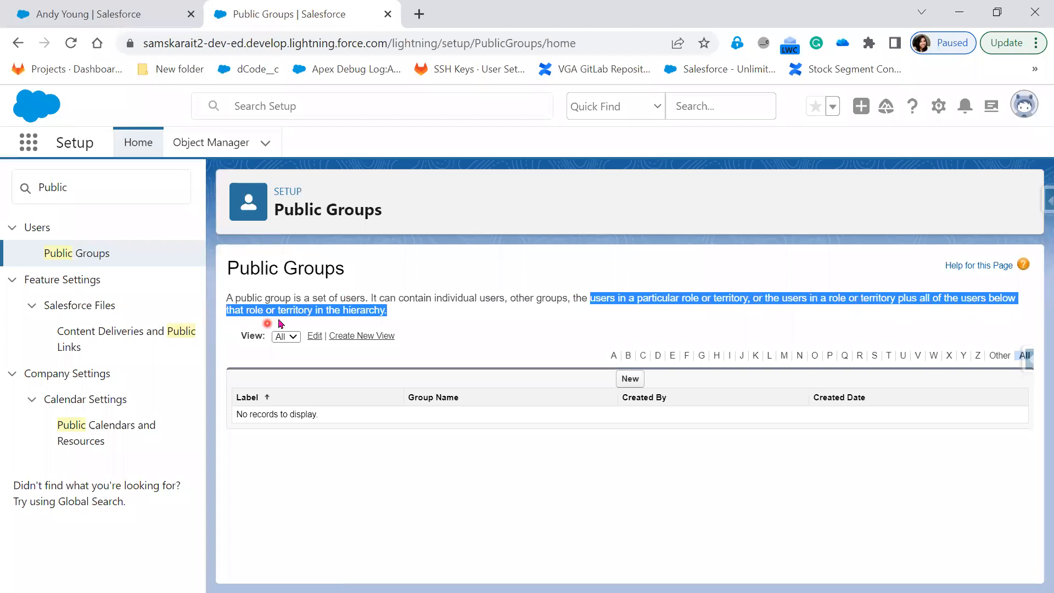
{"action": "left_click", "coordinate": [401, 325]}
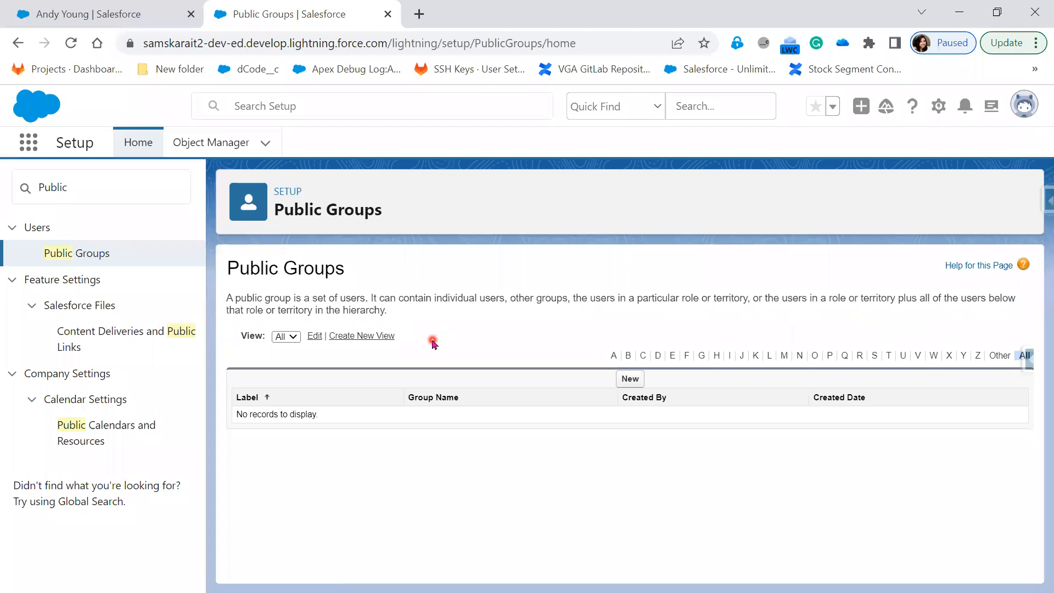
{"action": "left_click", "coordinate": [631, 380]}
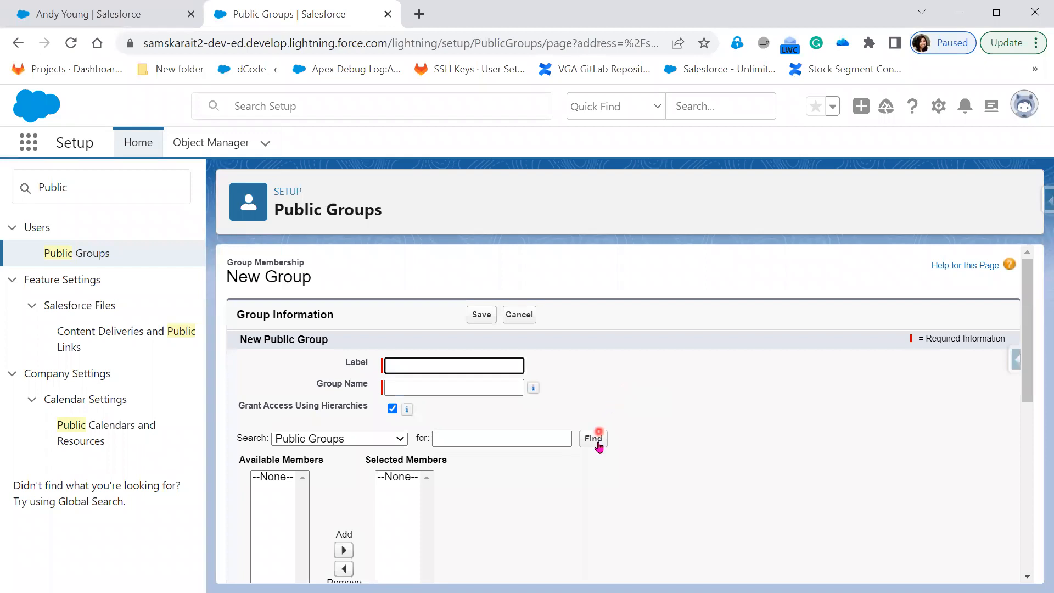
Examine which available members the new group offers under Users and under Roles.
{"action": "scroll", "coordinate": [554, 472], "scroll_direction": "down", "scroll_amount": 3}
{"action": "scroll", "coordinate": [494, 390], "scroll_direction": "up", "scroll_amount": 2}
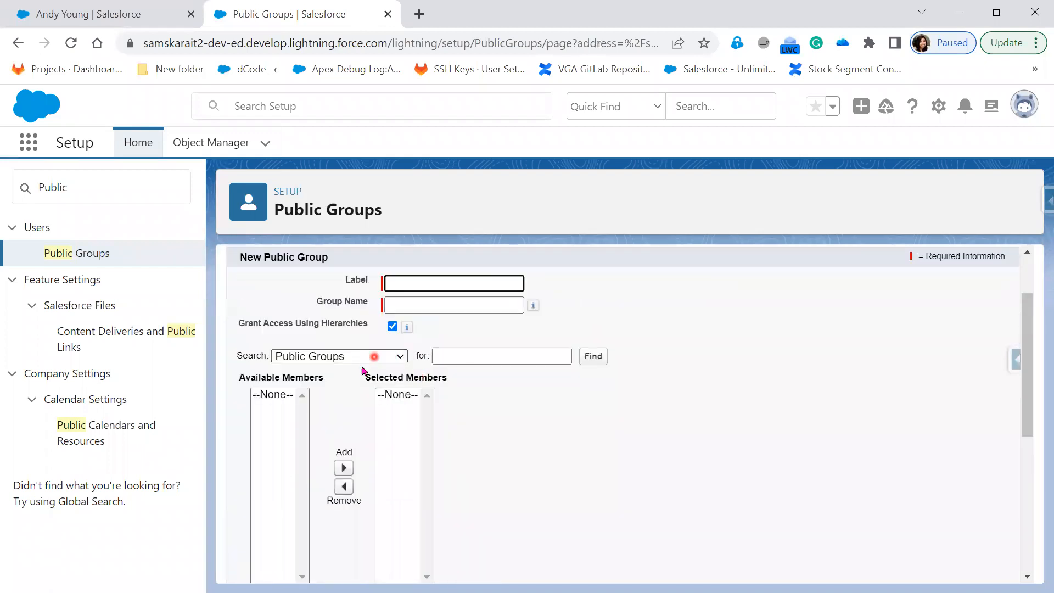
{"action": "left_click", "coordinate": [362, 363]}
{"action": "left_click", "coordinate": [340, 416]}
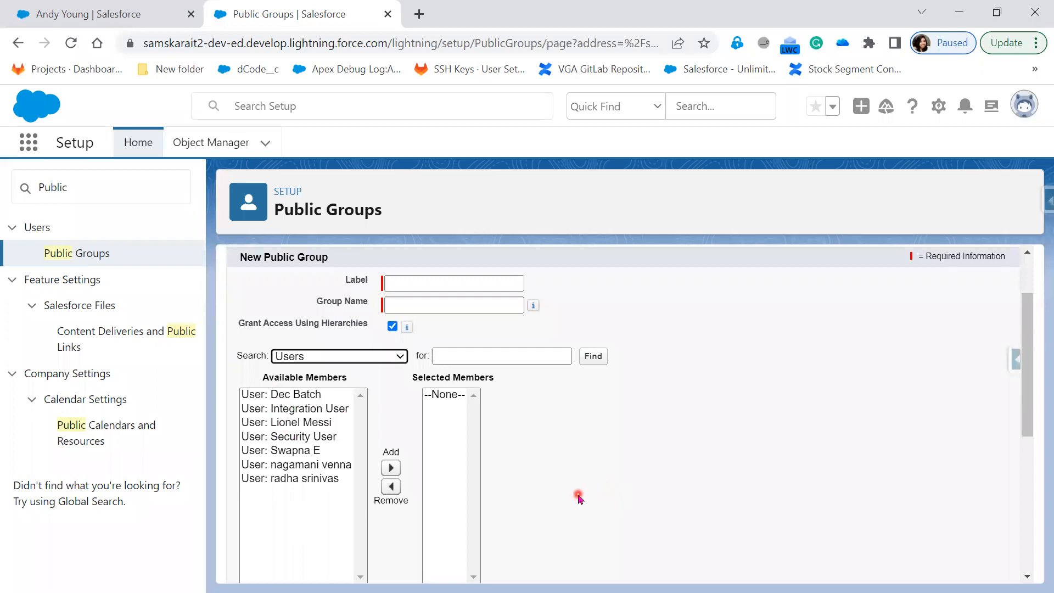
{"action": "left_click", "coordinate": [382, 358]}
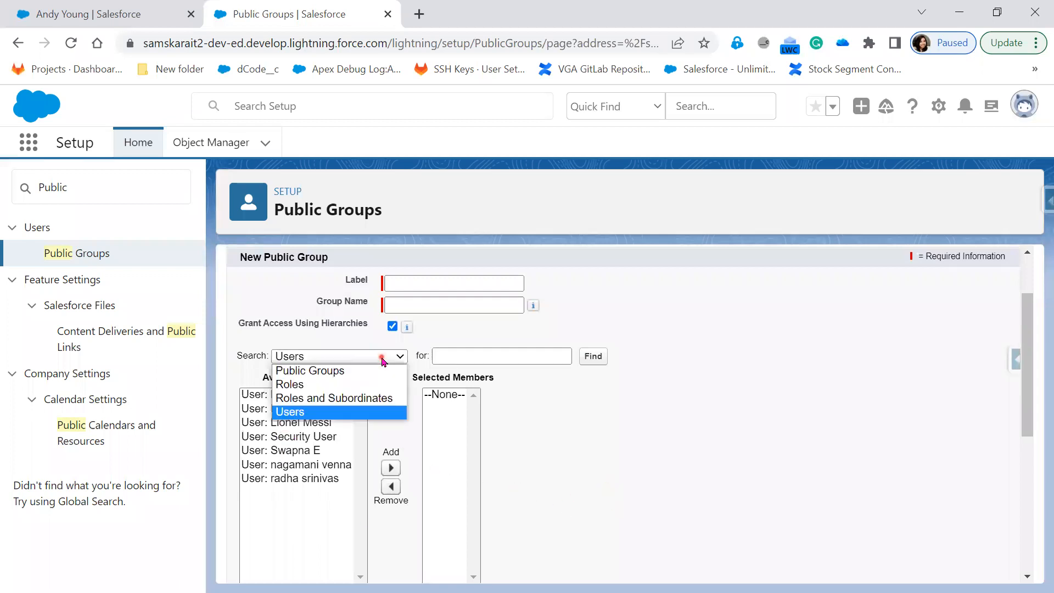
{"action": "left_click", "coordinate": [348, 388]}
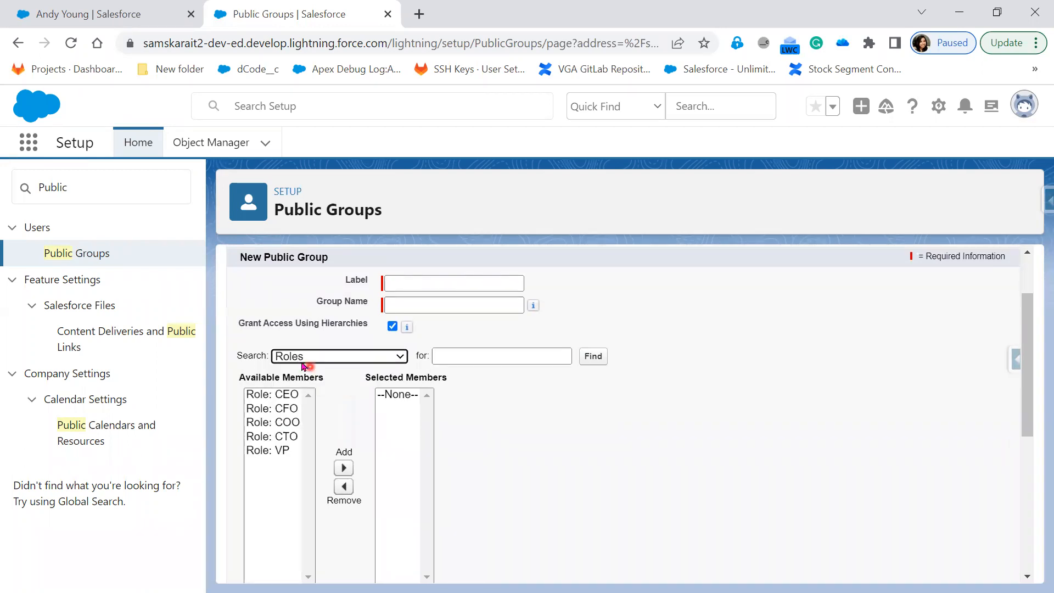
{"action": "left_click", "coordinate": [257, 452]}
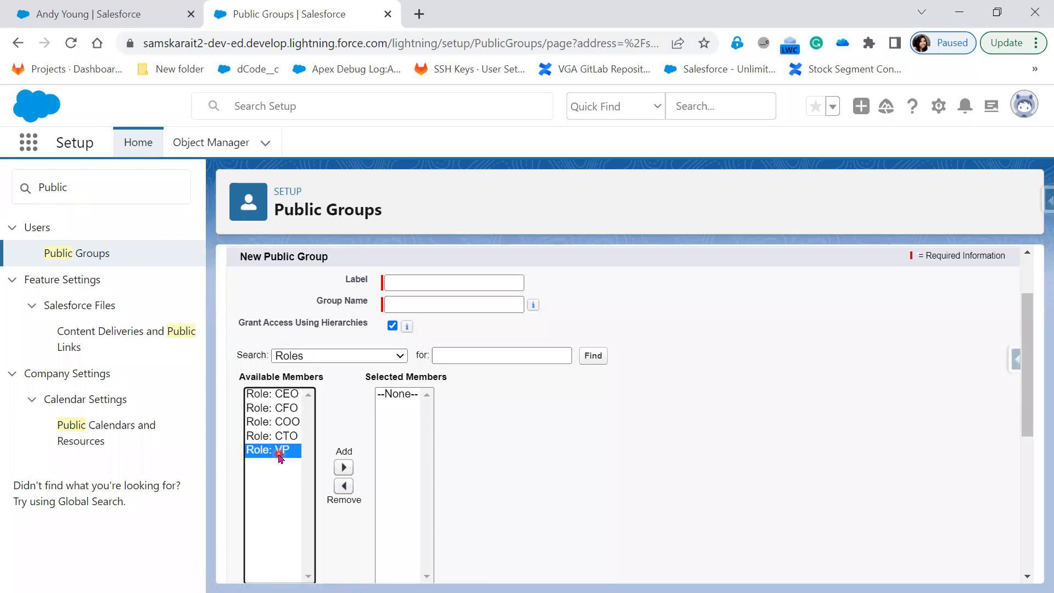
{"action": "left_click", "coordinate": [330, 355]}
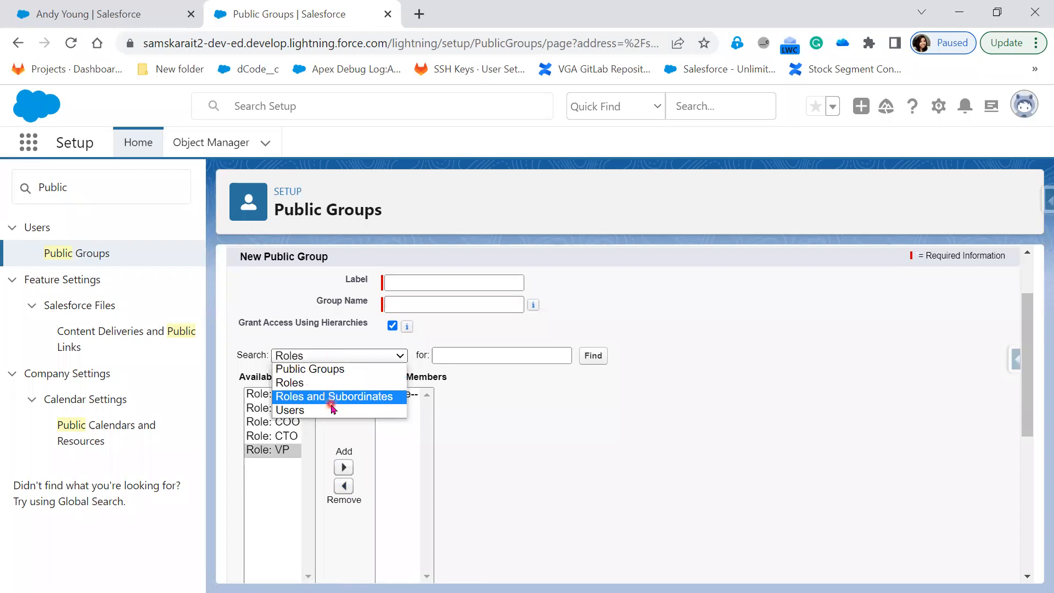
{"action": "left_click", "coordinate": [332, 409]}
Add the CTO entry from Roles and Subordinates to the group's selected members.
{"action": "left_click", "coordinate": [332, 356]}
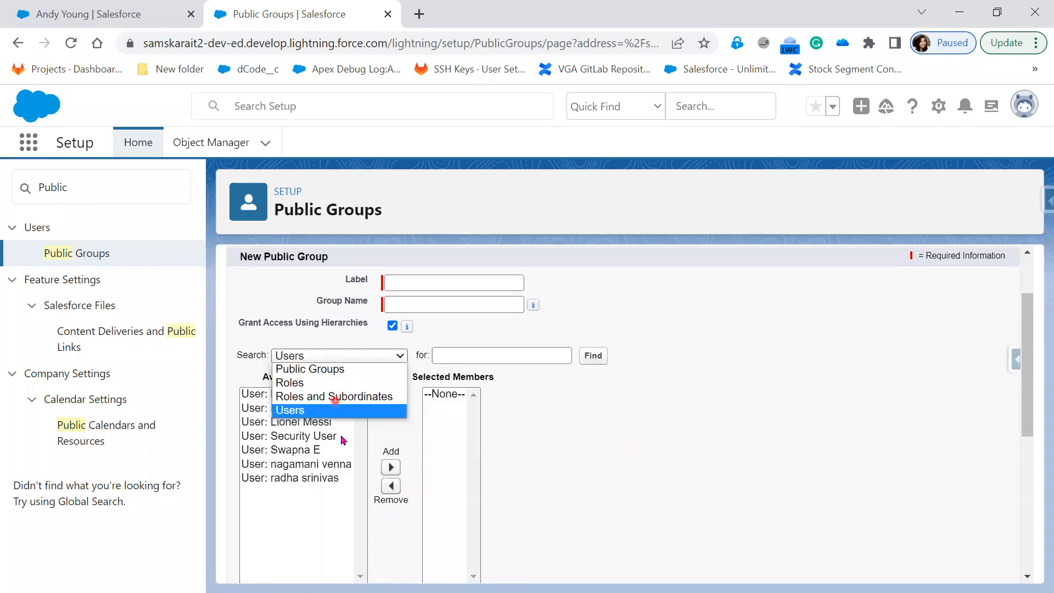
{"action": "left_click", "coordinate": [346, 398]}
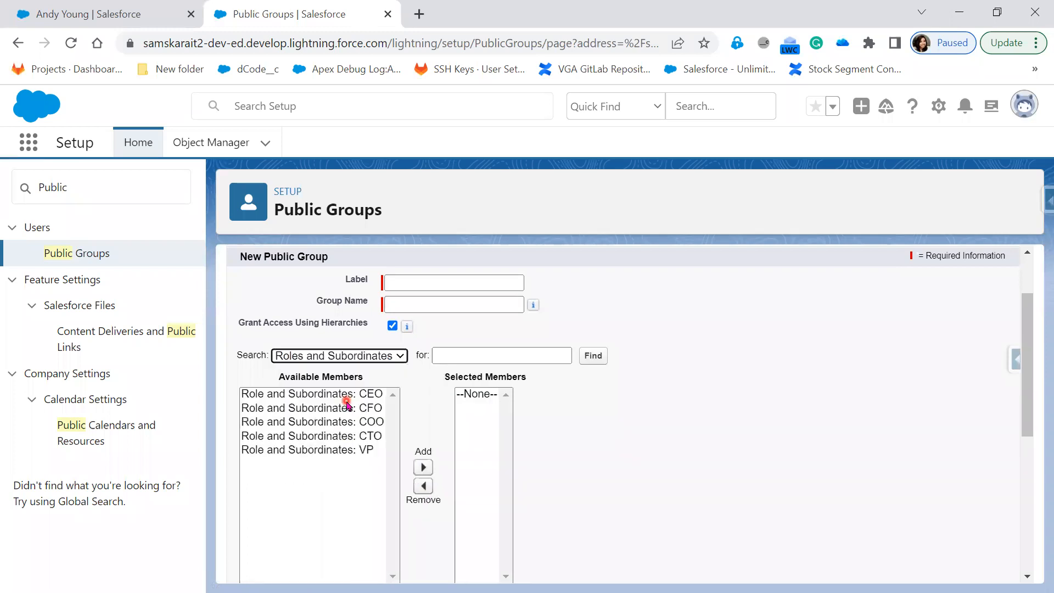
{"action": "left_click", "coordinate": [343, 450]}
{"action": "left_click", "coordinate": [346, 436]}
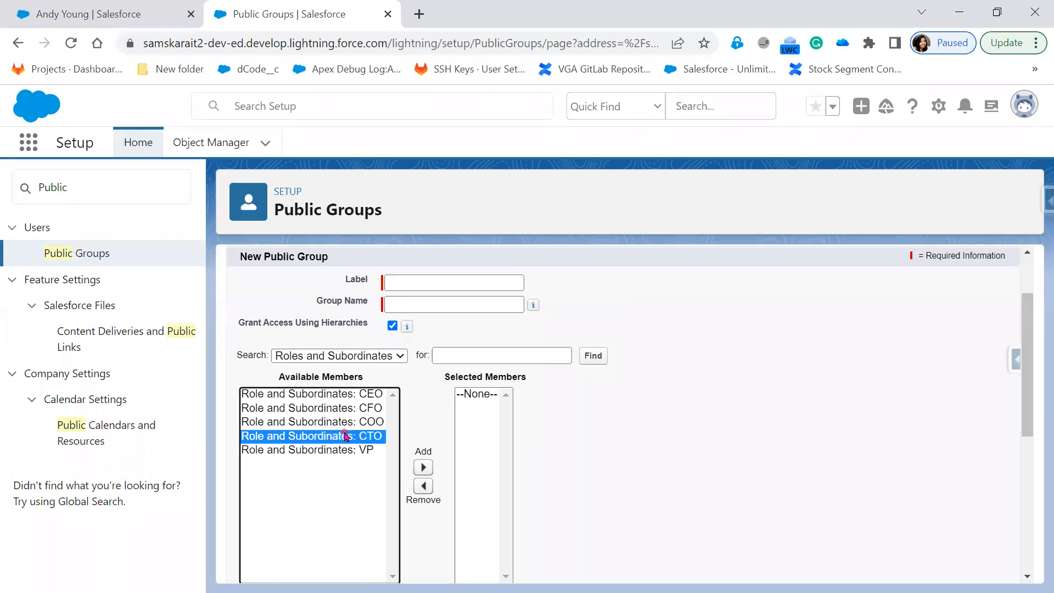
{"action": "left_click", "coordinate": [423, 468]}
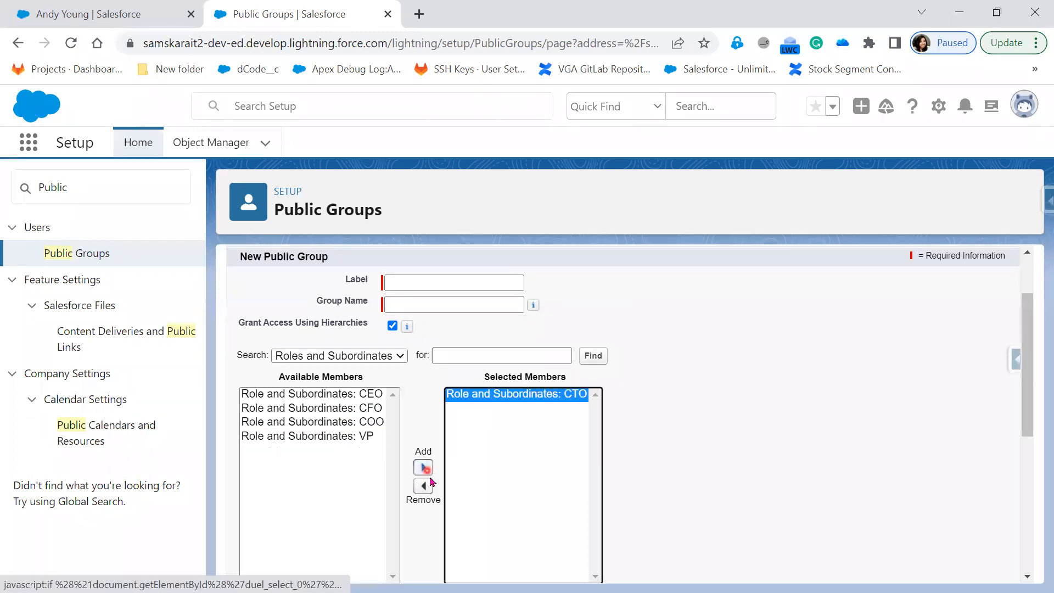
{"action": "left_click", "coordinate": [573, 441]}
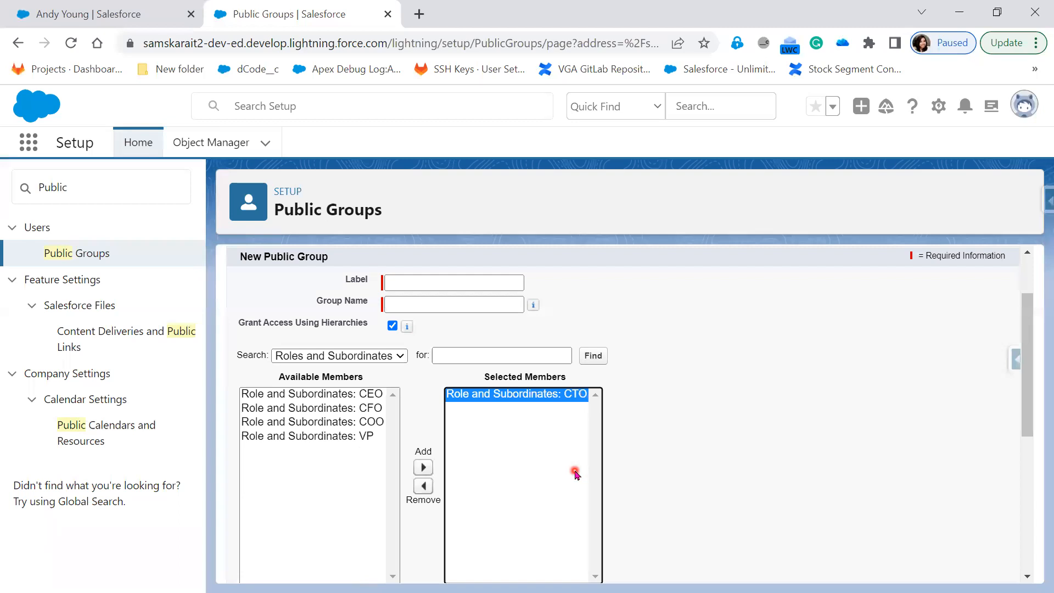
Add the CFO entry from Roles to the group's selected members.
{"action": "left_click", "coordinate": [324, 356]}
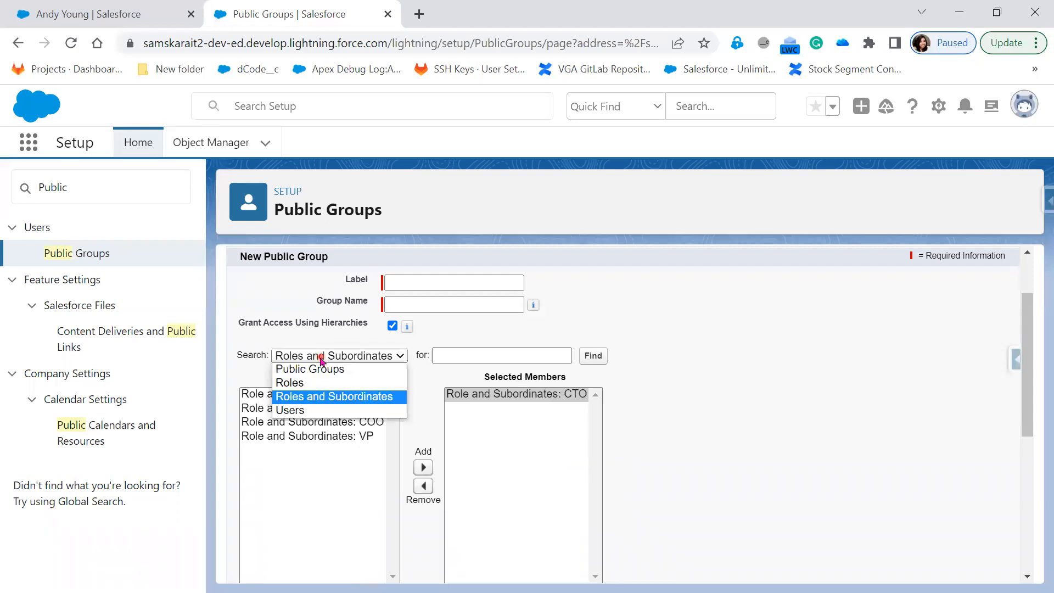
{"action": "left_click", "coordinate": [325, 413]}
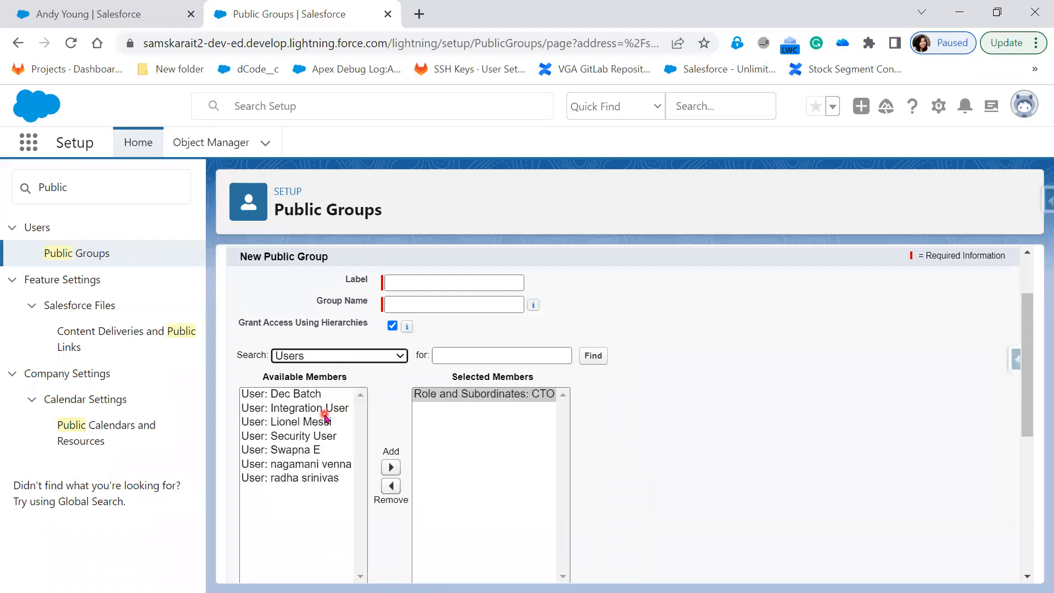
{"action": "left_click", "coordinate": [449, 393]}
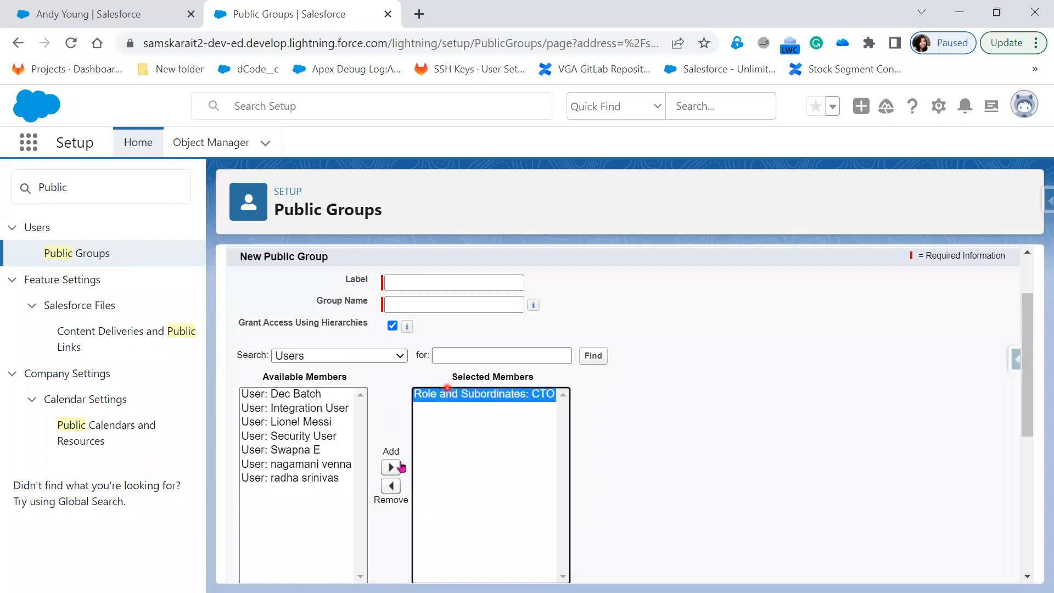
{"action": "left_click", "coordinate": [400, 356]}
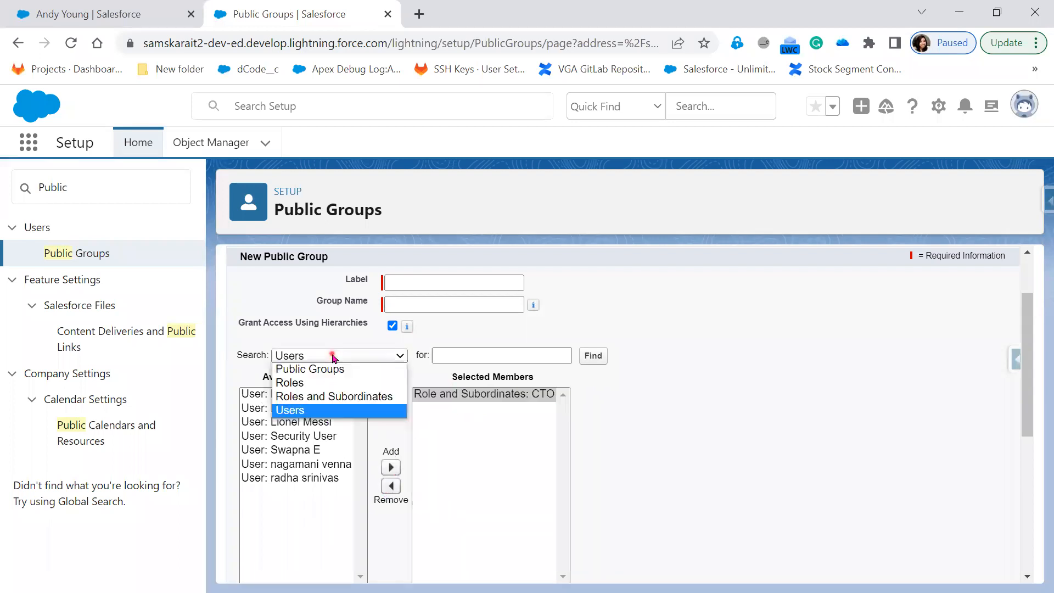
{"action": "left_click", "coordinate": [328, 384]}
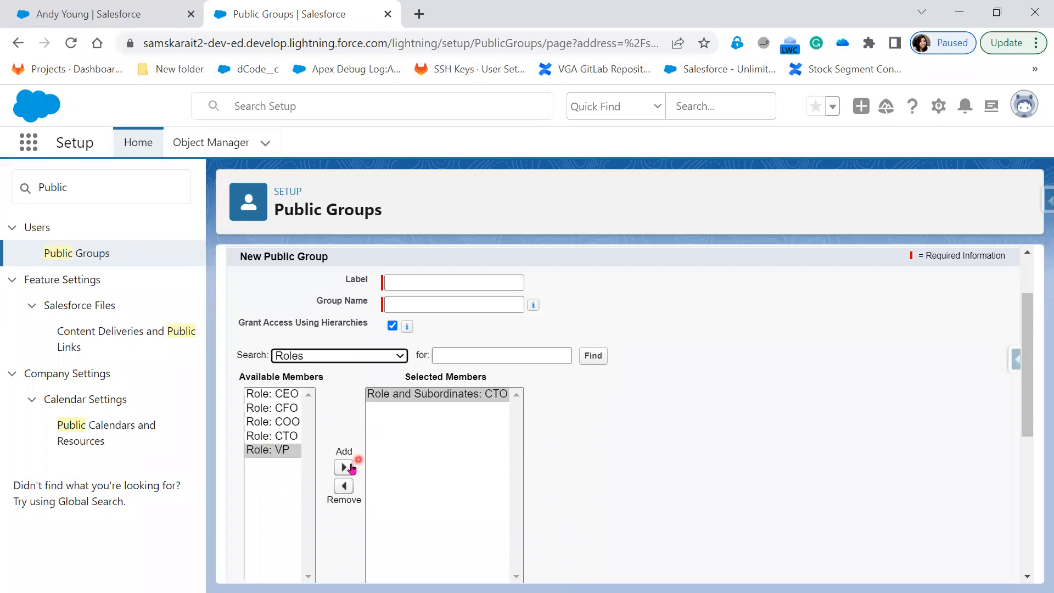
{"action": "left_click", "coordinate": [272, 408]}
{"action": "left_click", "coordinate": [344, 468]}
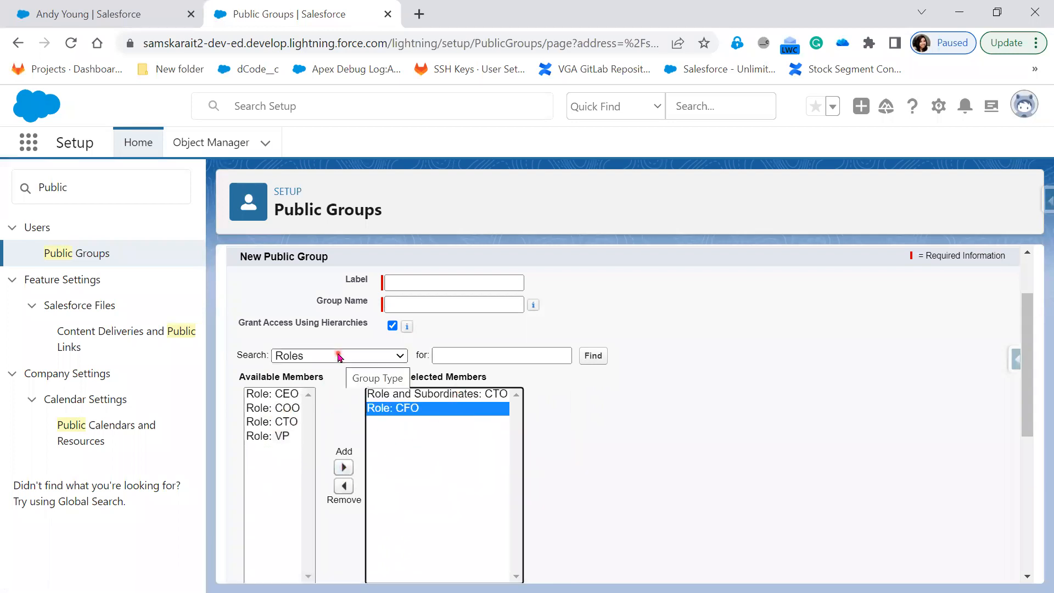
Add the last user listed under Users to the group's selected members.
{"action": "left_click", "coordinate": [399, 356]}
{"action": "left_click", "coordinate": [315, 411]}
{"action": "left_click", "coordinate": [299, 478]}
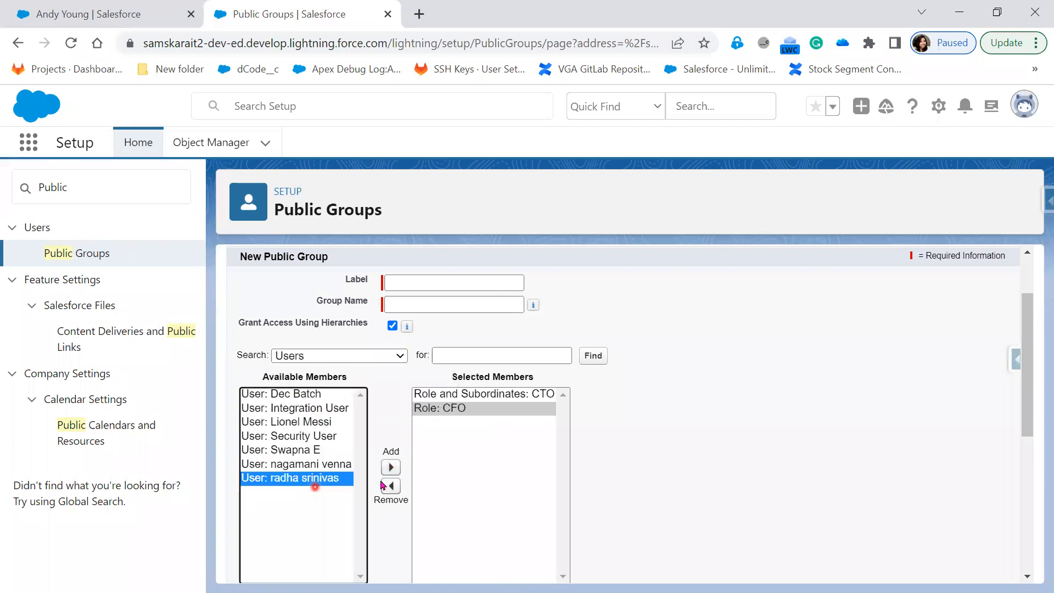
{"action": "left_click", "coordinate": [391, 468]}
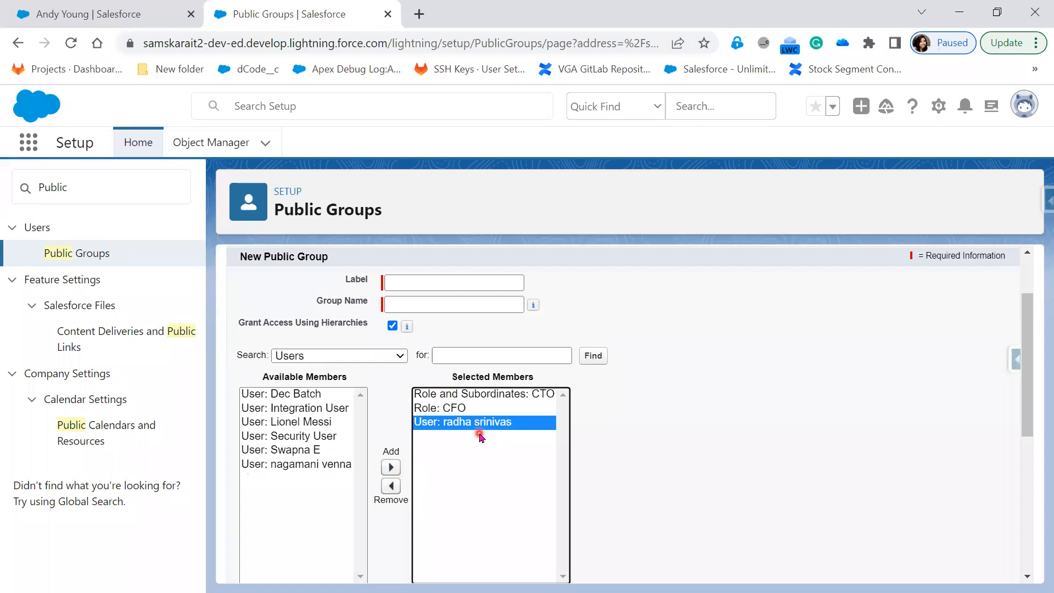
{"action": "left_click", "coordinate": [445, 409]}
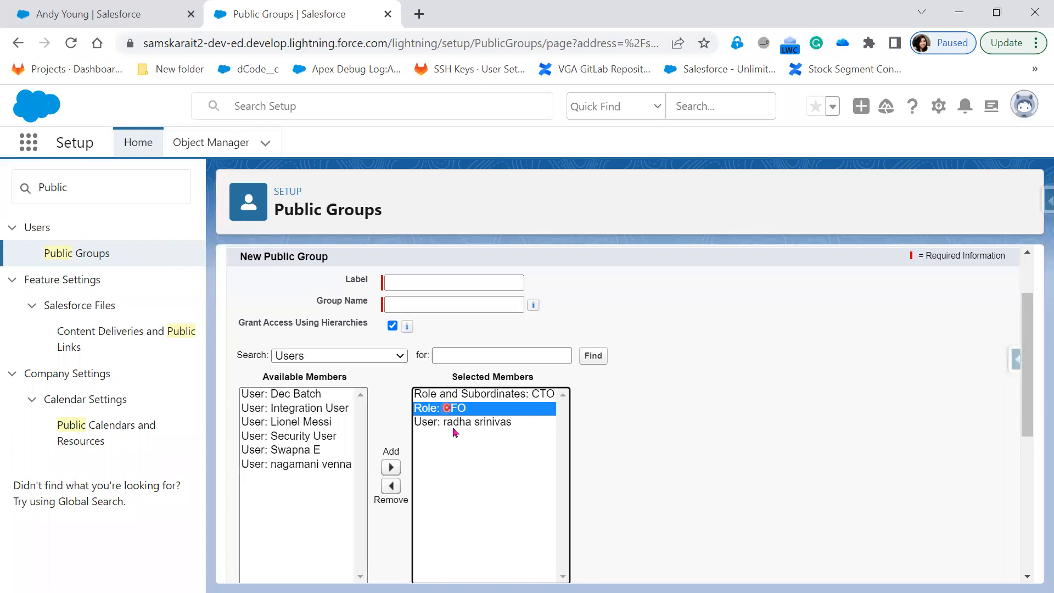
{"action": "left_click", "coordinate": [453, 394]}
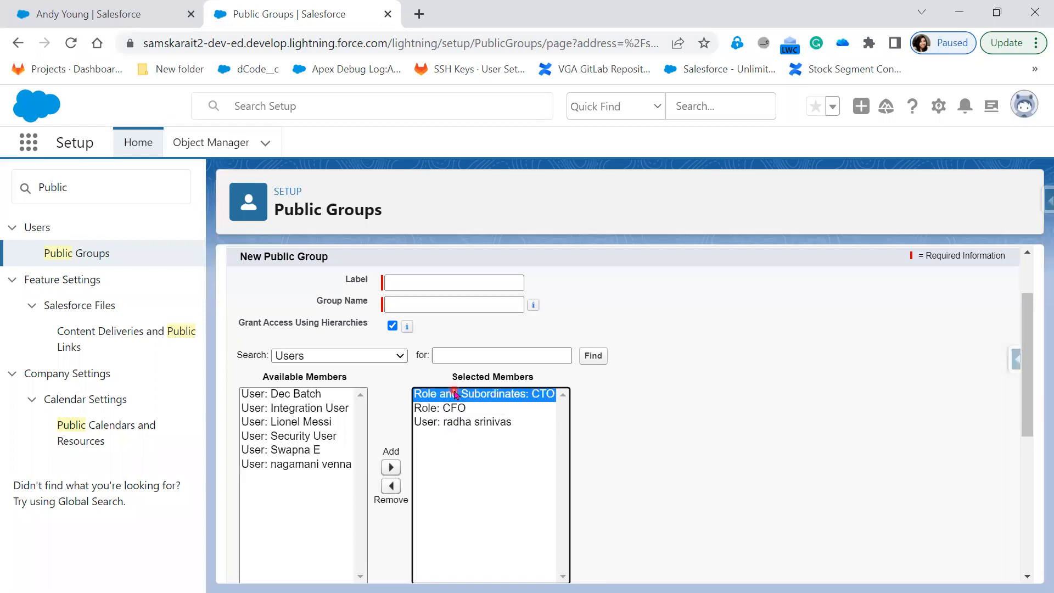
{"action": "left_click", "coordinate": [455, 424]}
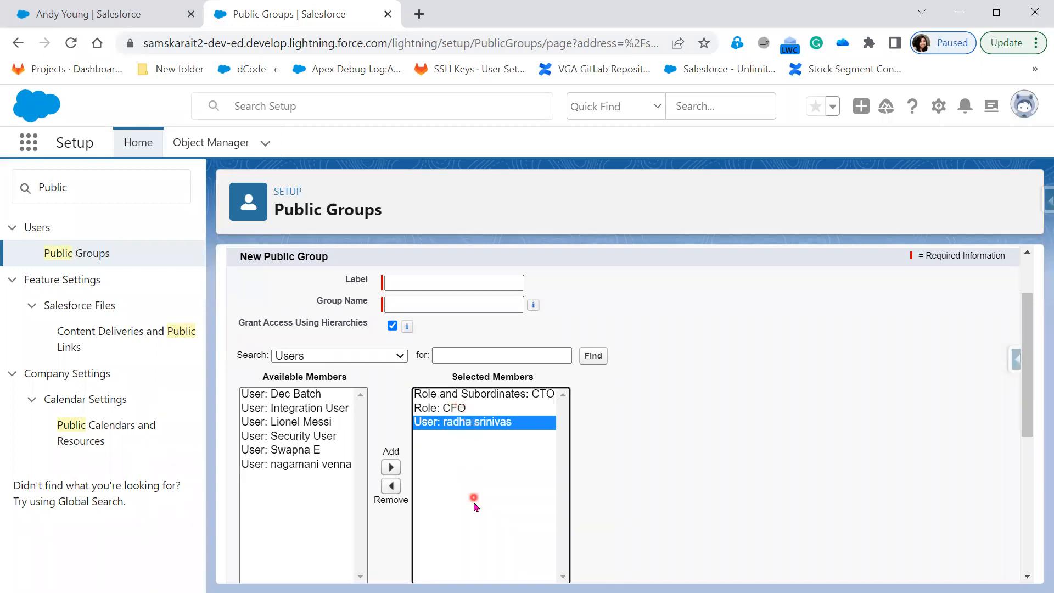
Set the label and group name to Hydeabad_Sales_Group and turn off Grant Access Using Hierarchies.
{"action": "left_click", "coordinate": [404, 286]}
{"action": "left_click", "coordinate": [435, 281]}
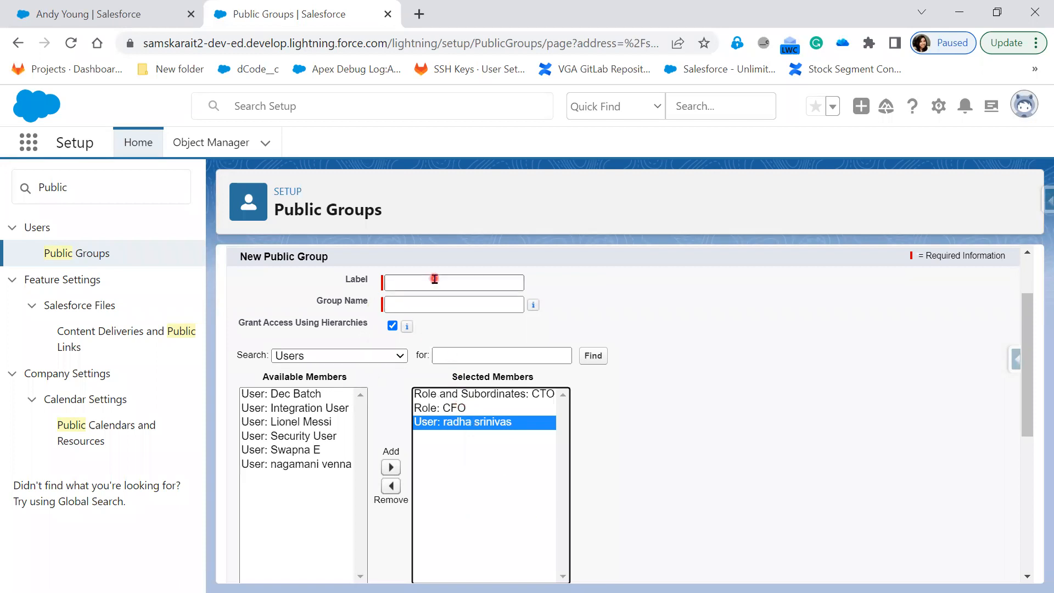
{"action": "type", "text": "Hydeabad_Sales_Group"}
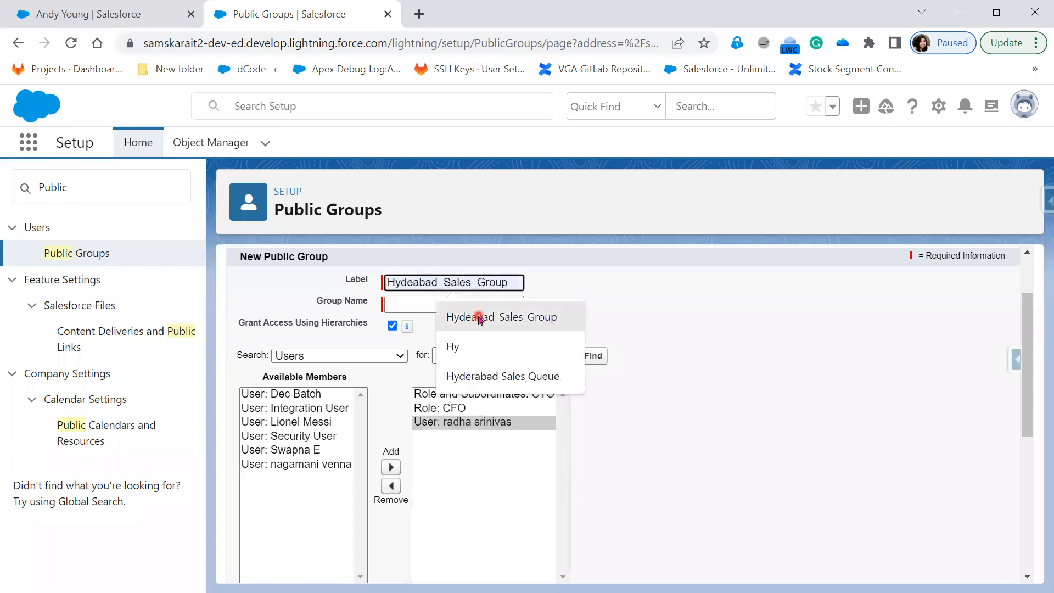
{"action": "left_click", "coordinate": [474, 317]}
{"action": "key", "text": "Tab"}
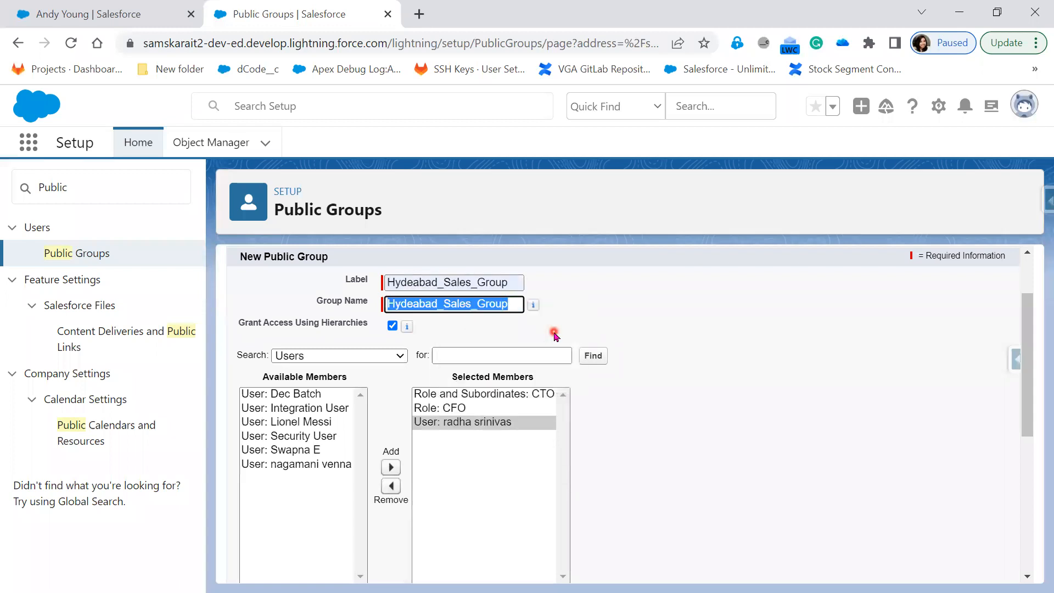
{"action": "left_click", "coordinate": [615, 315]}
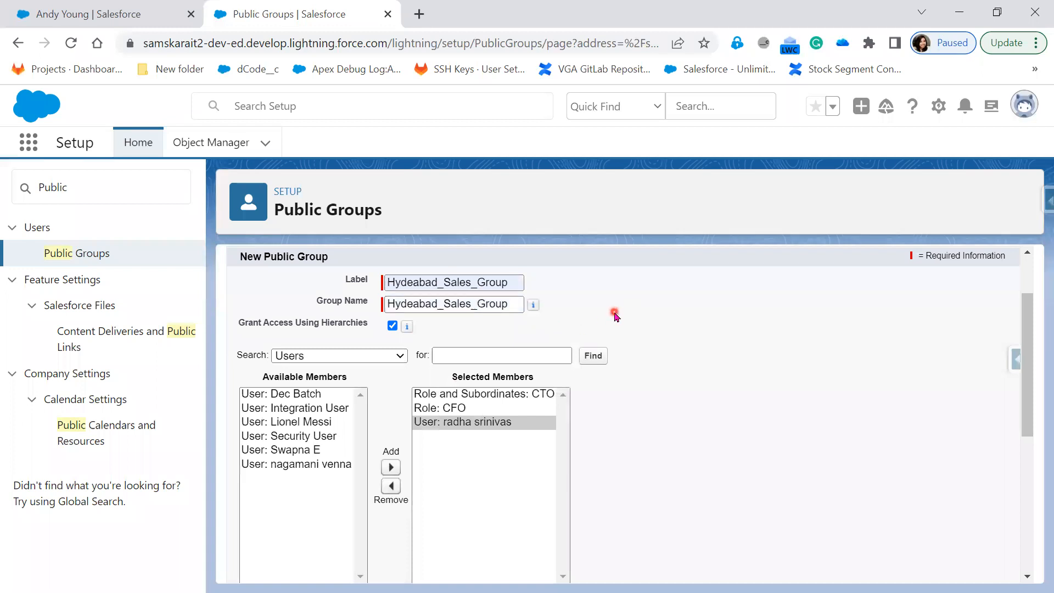
{"action": "left_click", "coordinate": [393, 326]}
Remove the CFO role and the CTO Role and Subordinates entry from the selected members.
{"action": "left_click", "coordinate": [437, 410]}
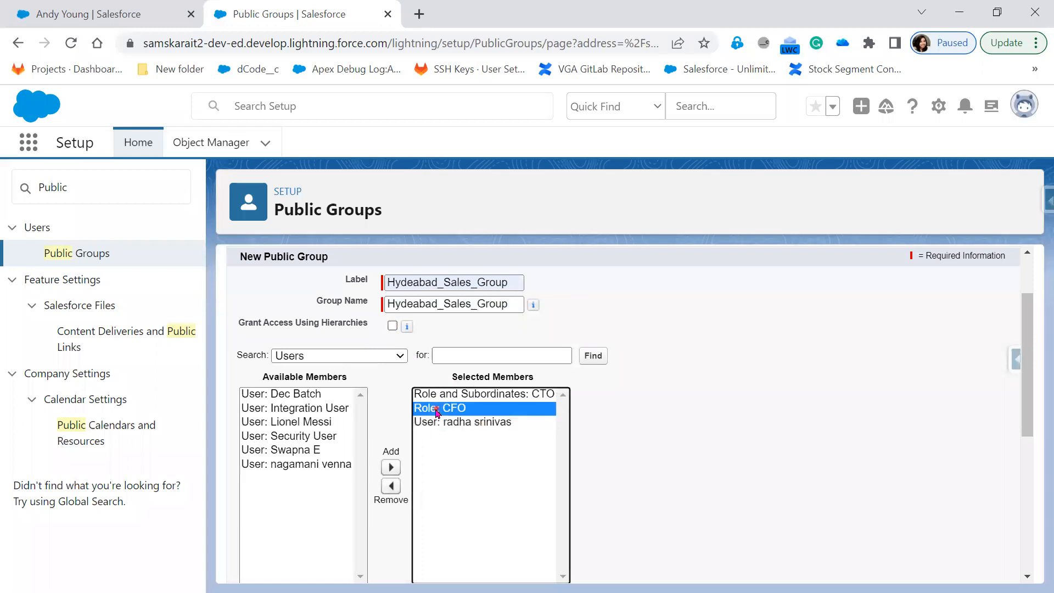
{"action": "left_click", "coordinate": [390, 490]}
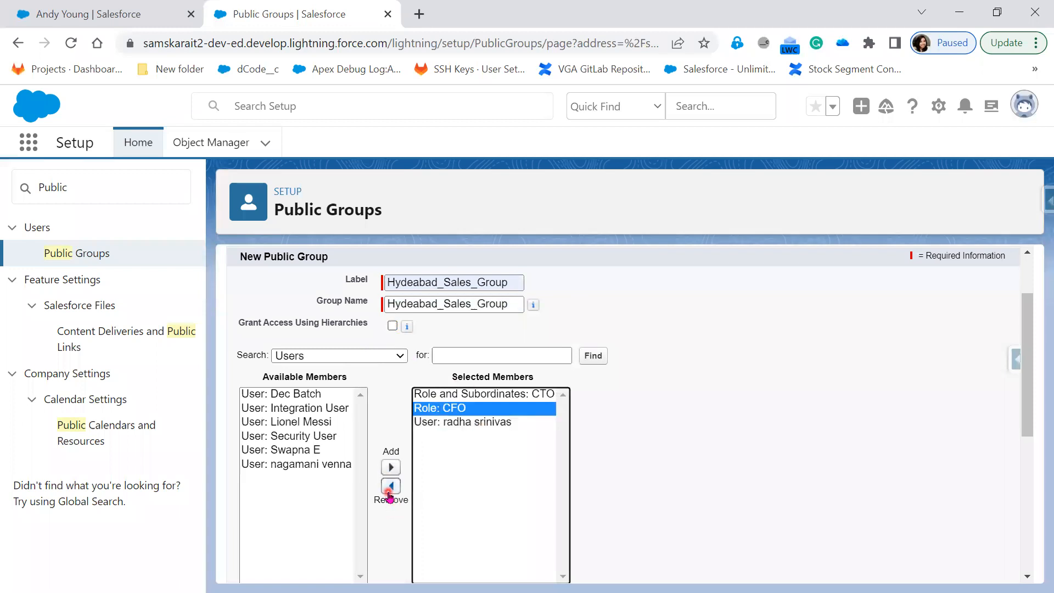
{"action": "left_click", "coordinate": [486, 394]}
{"action": "left_click", "coordinate": [389, 489]}
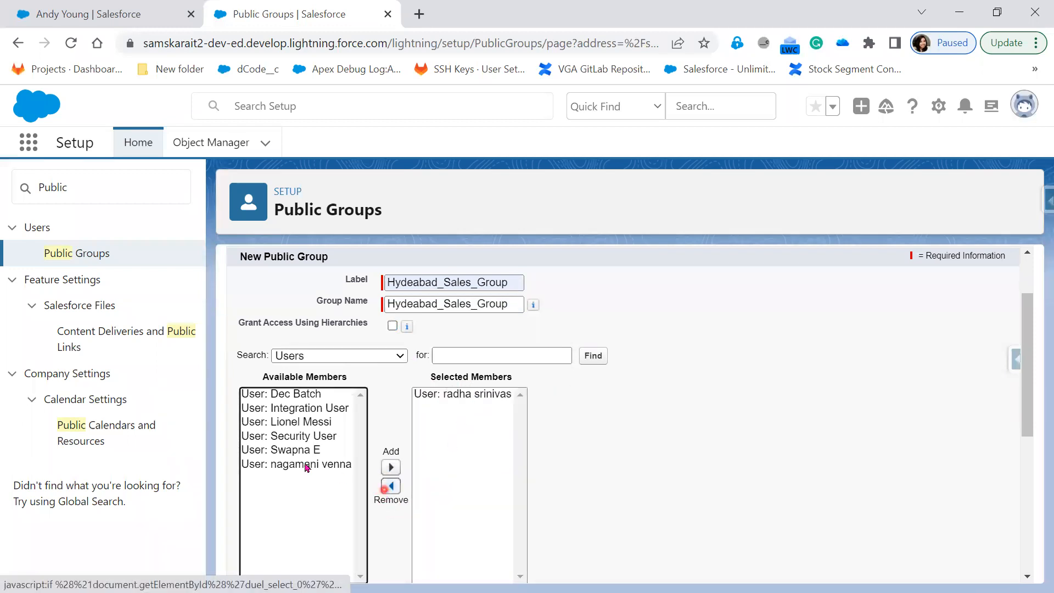
{"action": "left_click", "coordinate": [497, 422]}
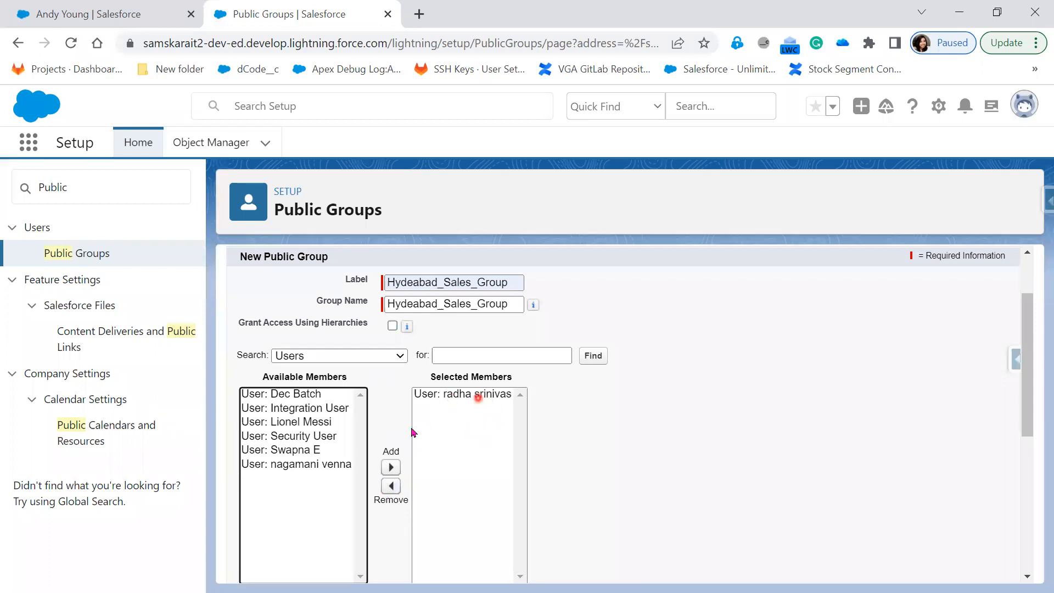
Add the last available user to the selected members and save the Hydeabad_Sales_Group public group.
{"action": "left_click", "coordinate": [298, 464]}
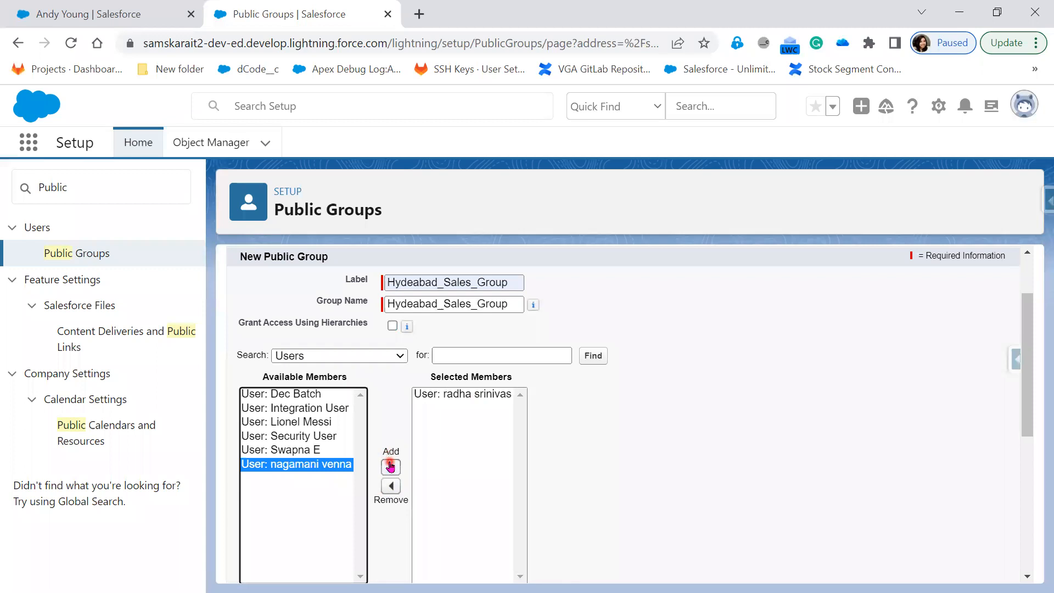
{"action": "left_click", "coordinate": [390, 466]}
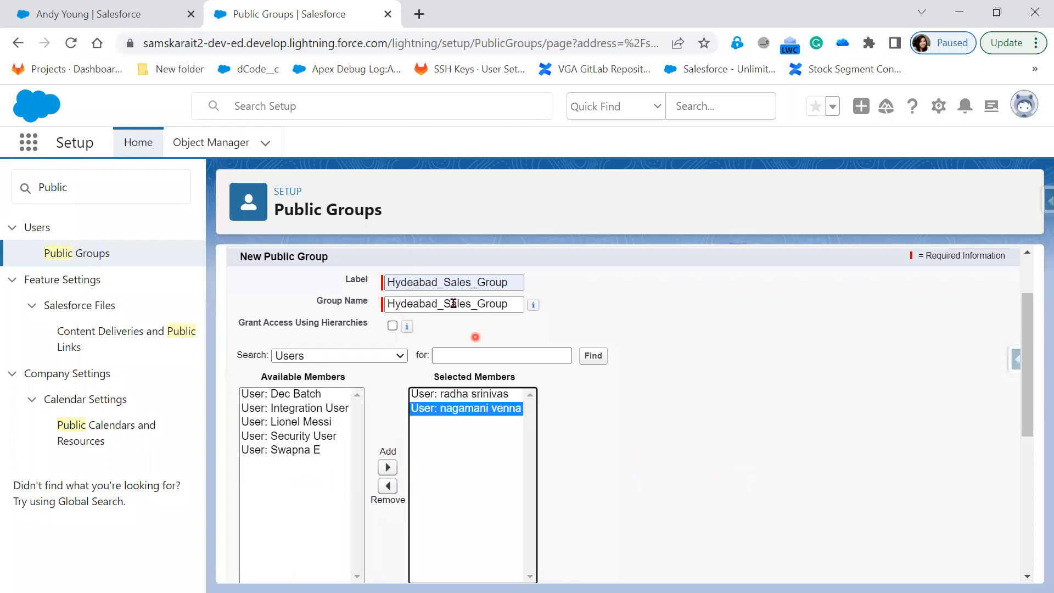
{"action": "scroll", "coordinate": [730, 479], "scroll_direction": "down", "scroll_amount": 1}
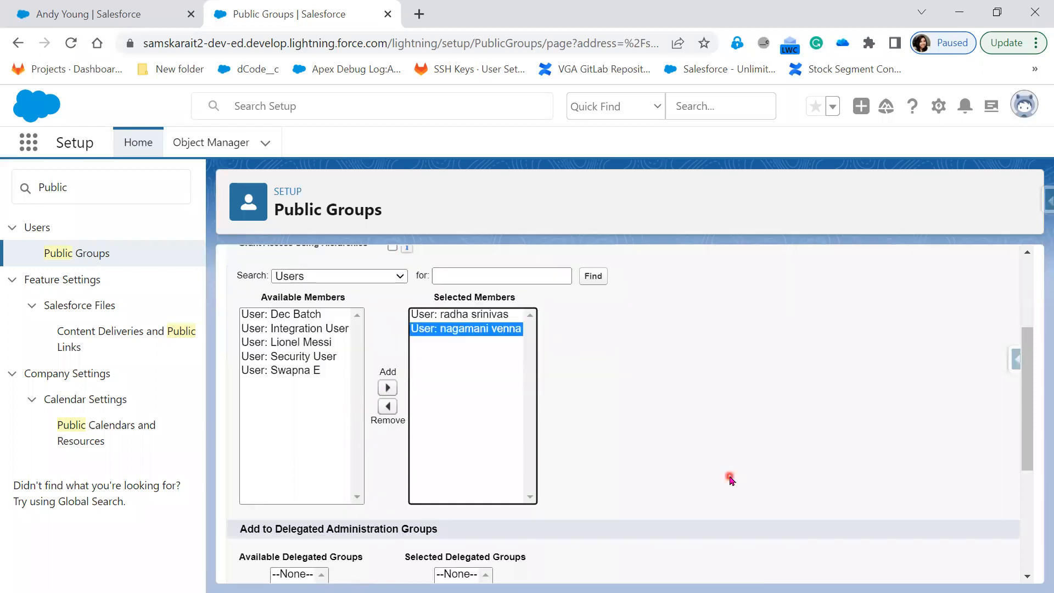
{"action": "scroll", "coordinate": [729, 479], "scroll_direction": "down", "scroll_amount": 3}
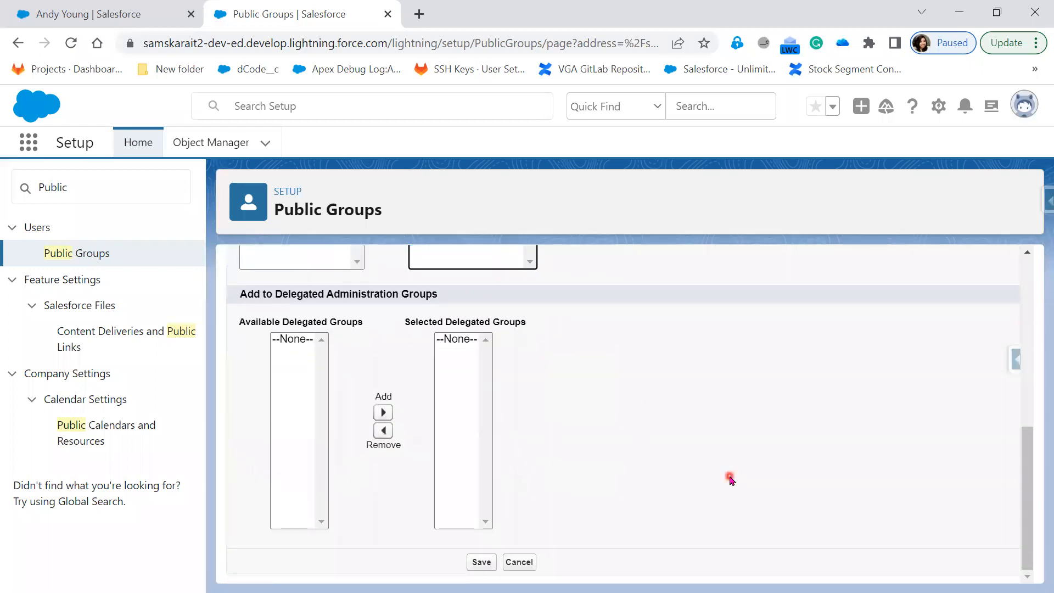
{"action": "left_click", "coordinate": [474, 562]}
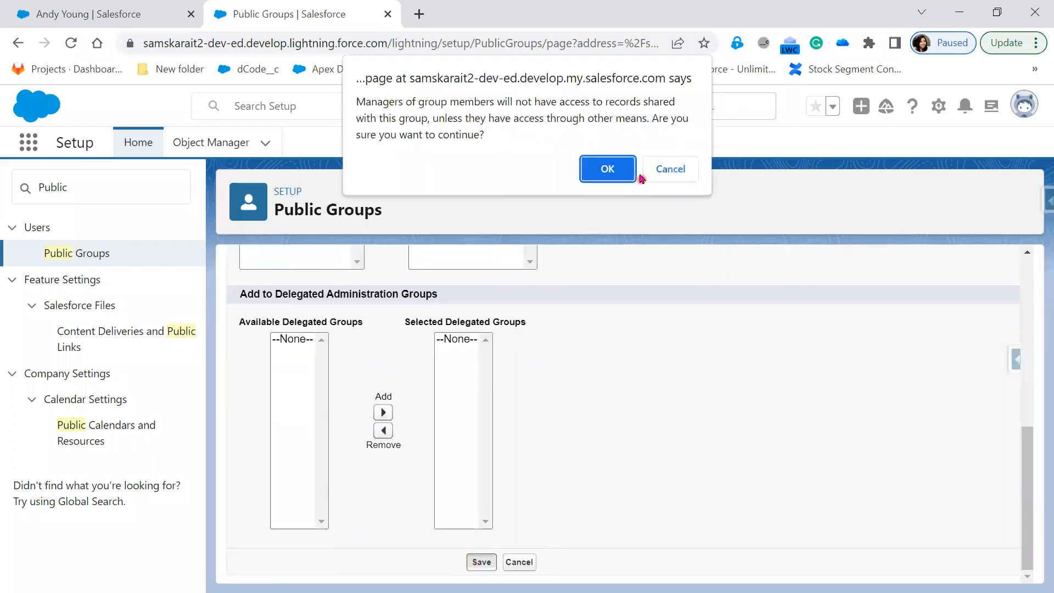
{"action": "left_click", "coordinate": [602, 168]}
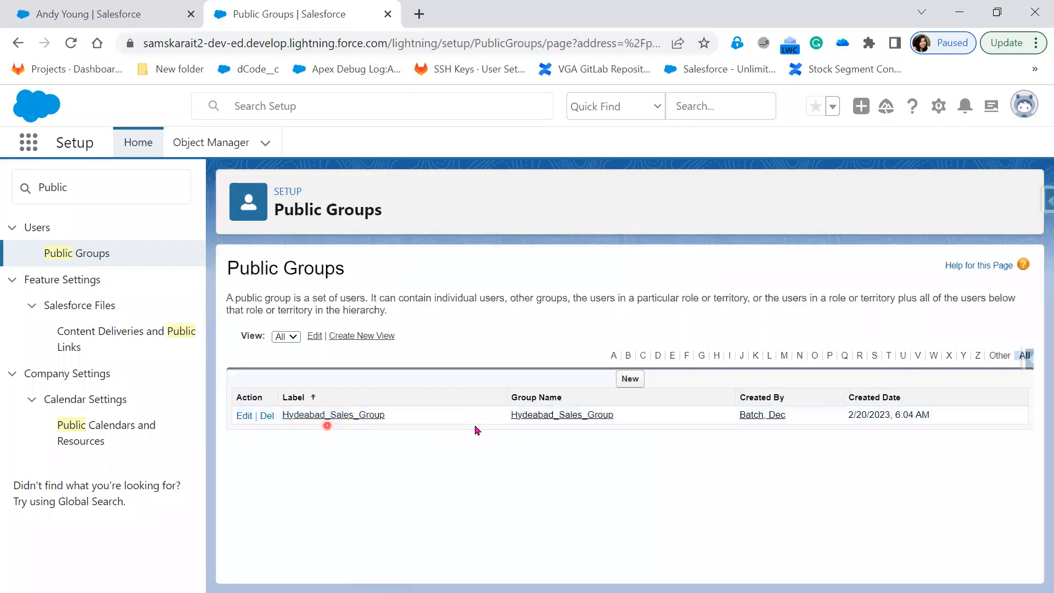
Start a new public group with the label Bangalore Sales Group and the group name Bangalore_Sales_Group.
{"action": "left_click", "coordinate": [630, 379]}
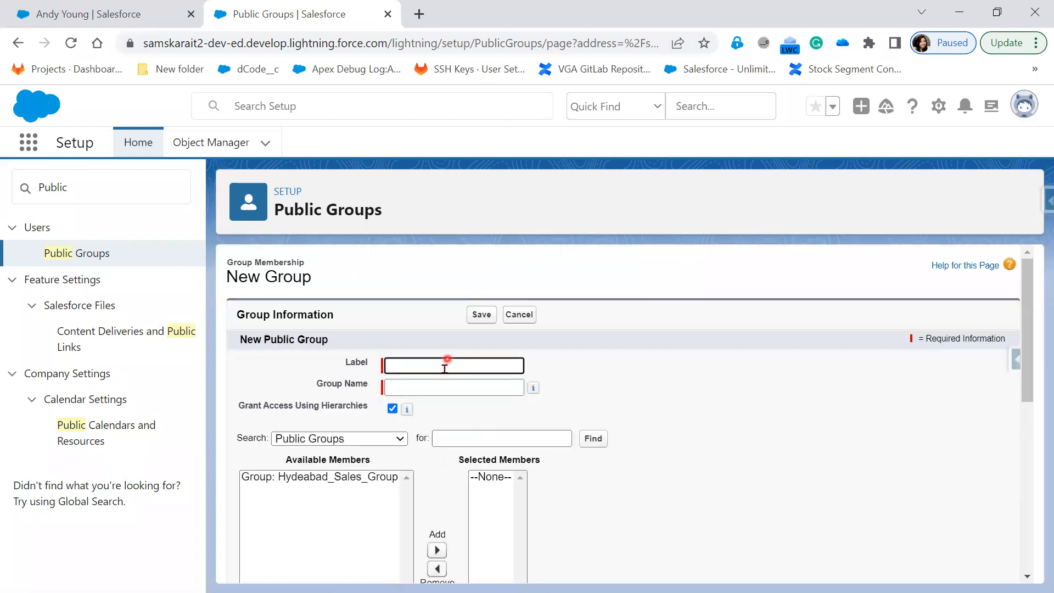
{"action": "left_click", "coordinate": [445, 364]}
{"action": "type", "text": "Bangalore Sales Group"}
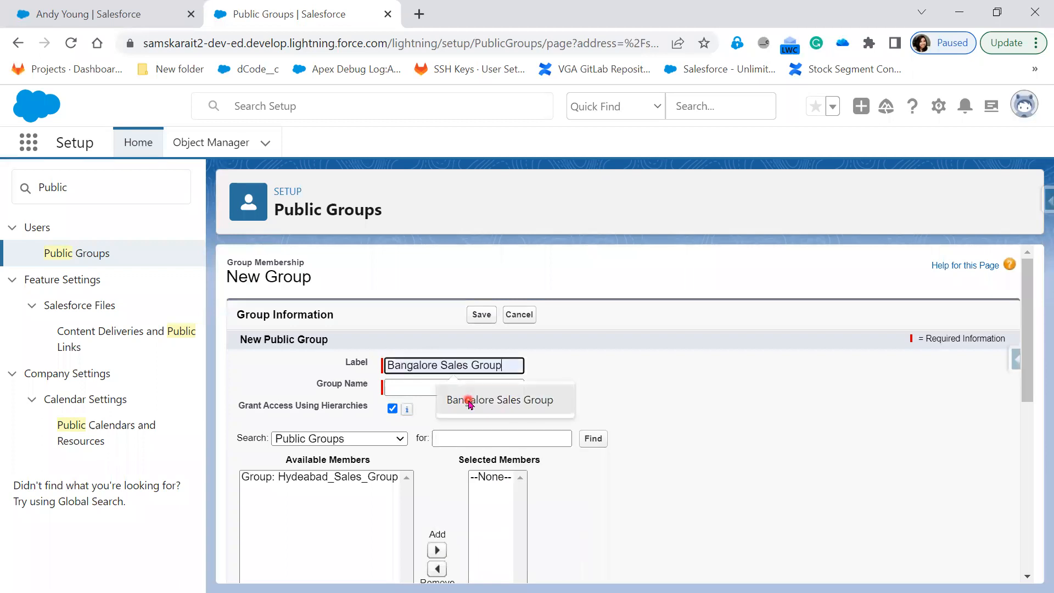
{"action": "left_click", "coordinate": [469, 400]}
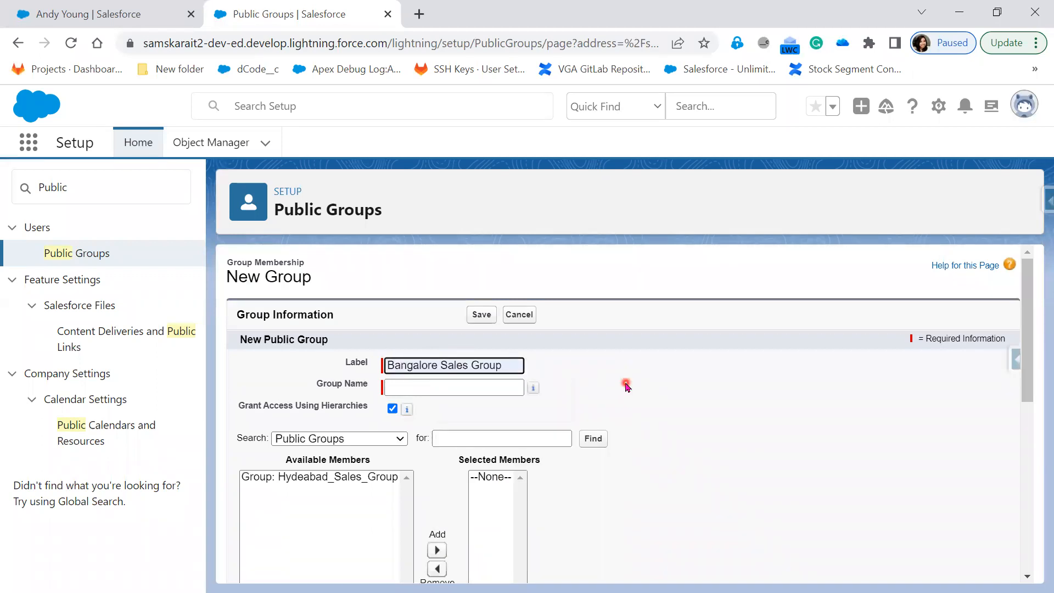
{"action": "key", "text": "Tab"}
{"action": "scroll", "coordinate": [629, 384], "scroll_direction": "down", "scroll_amount": 1}
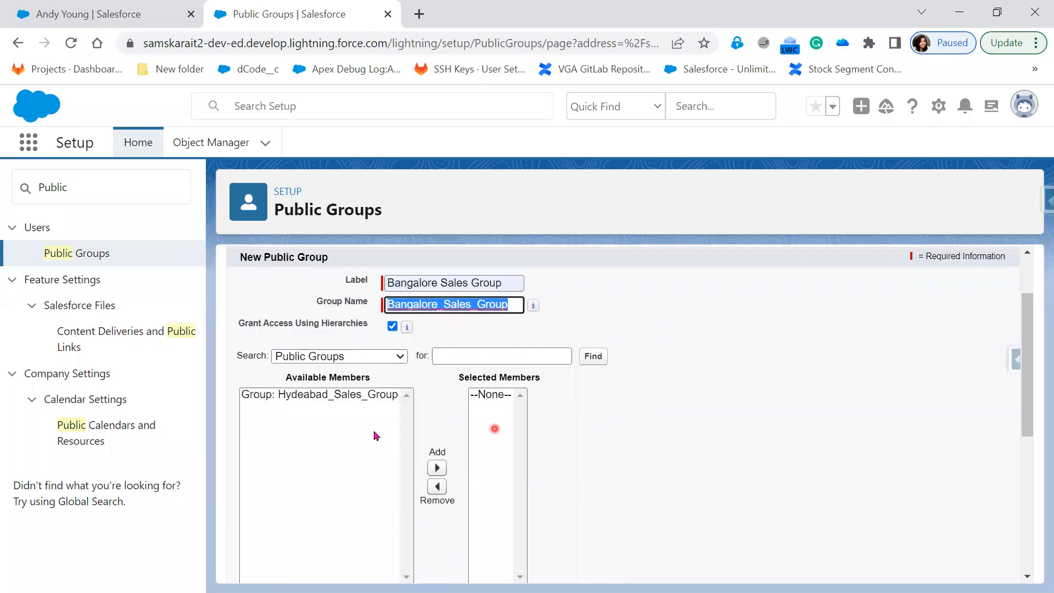
{"action": "left_click", "coordinate": [325, 360]}
{"action": "left_click", "coordinate": [768, 440]}
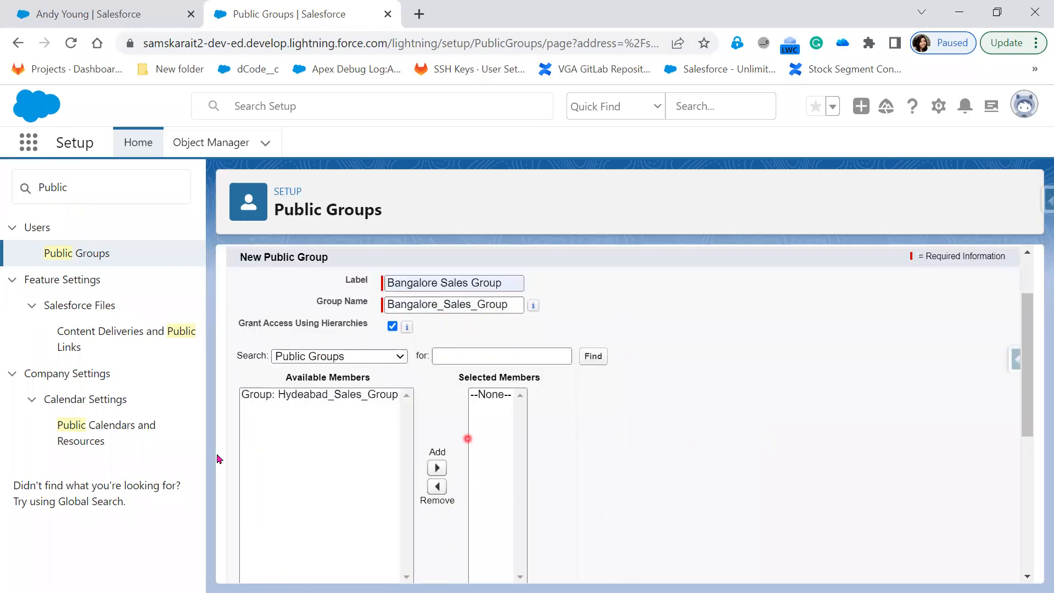
Add the fifth and sixth entries listed under Users to the selected members and save the Bangalore Sales Group.
{"action": "left_click", "coordinate": [306, 395]}
{"action": "left_click", "coordinate": [306, 392]}
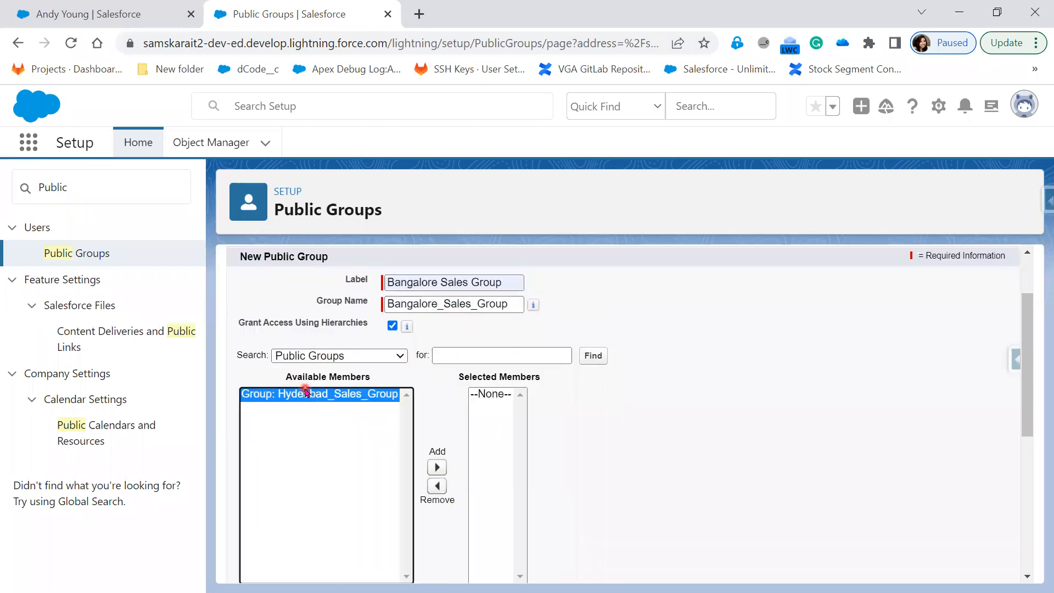
{"action": "left_click", "coordinate": [314, 355]}
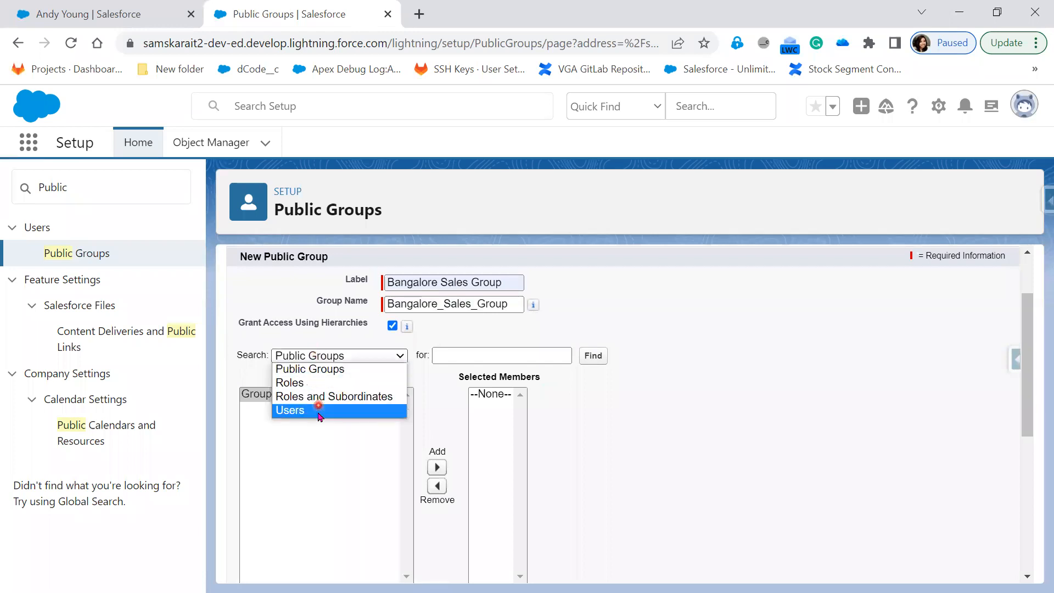
{"action": "left_click", "coordinate": [319, 411]}
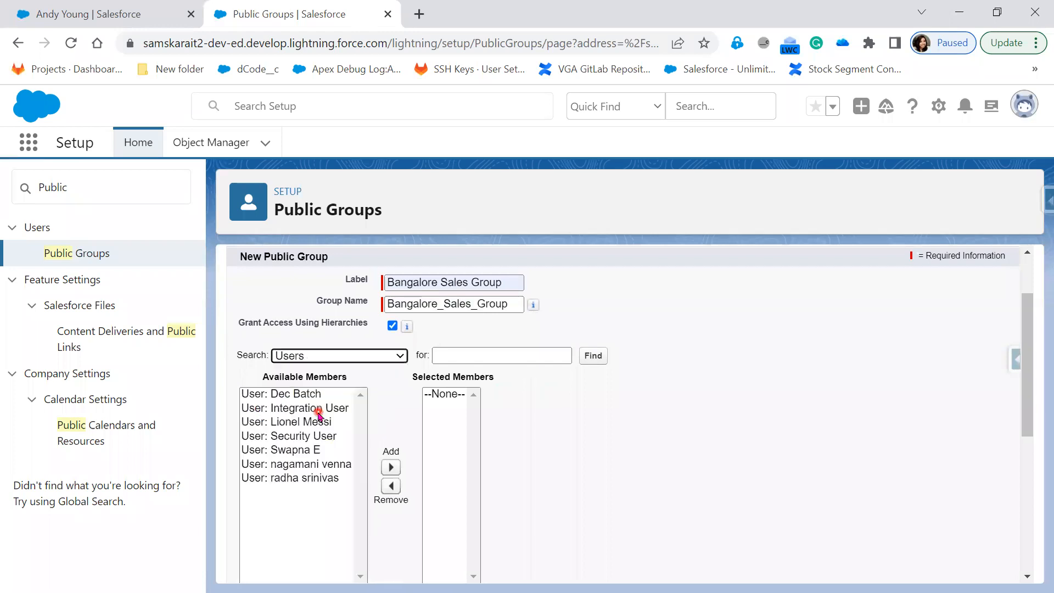
{"action": "left_click", "coordinate": [309, 451]}
{"action": "left_click", "coordinate": [391, 467]}
{"action": "left_click", "coordinate": [301, 451]}
{"action": "left_click", "coordinate": [391, 468]}
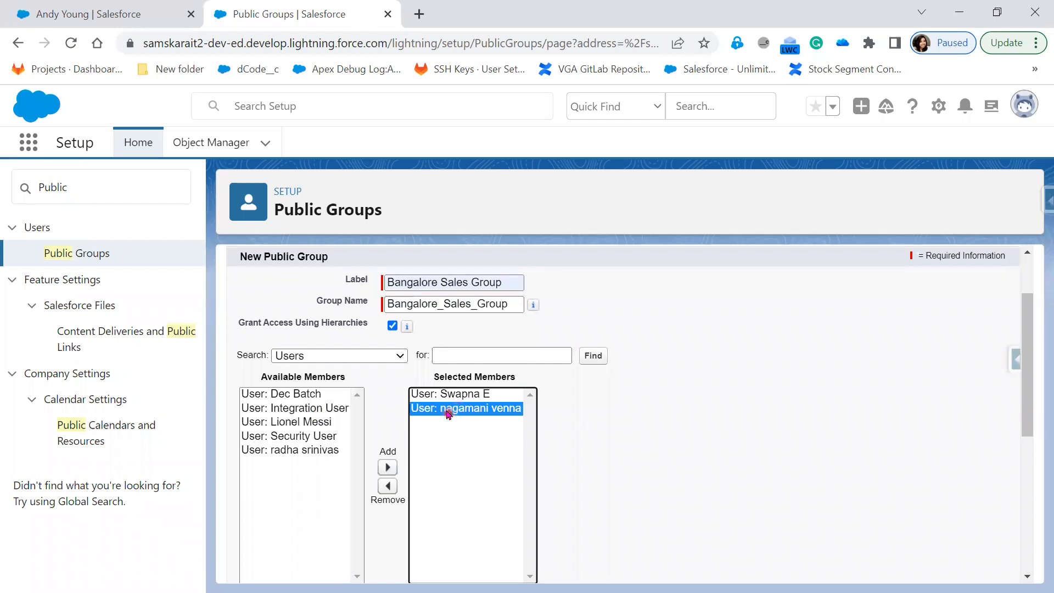
{"action": "left_click", "coordinate": [151, 252]}
{"action": "scroll", "coordinate": [624, 494], "scroll_direction": "up", "scroll_amount": 1}
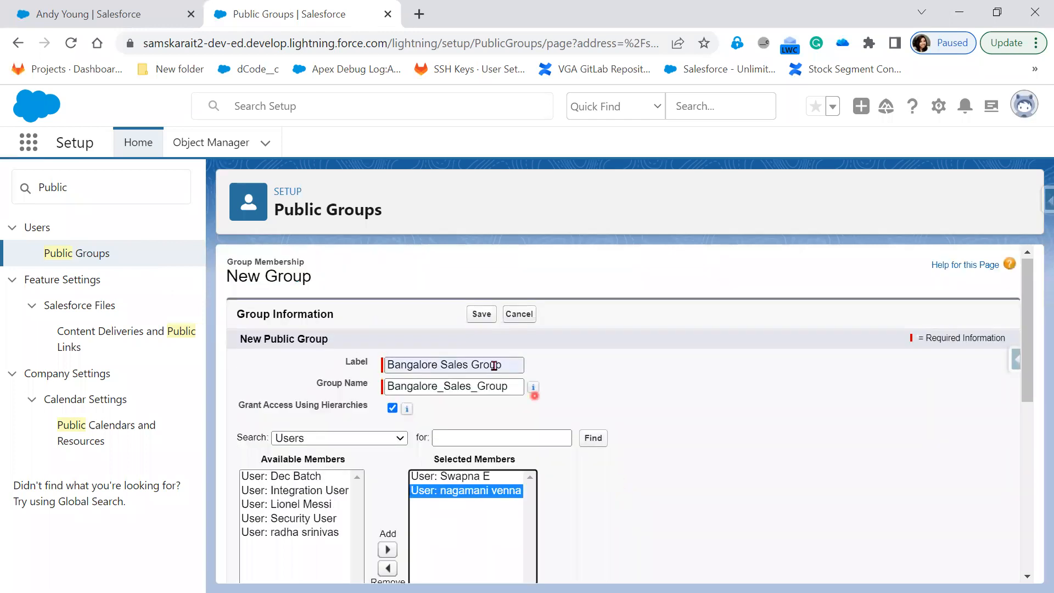
{"action": "left_click", "coordinate": [474, 316]}
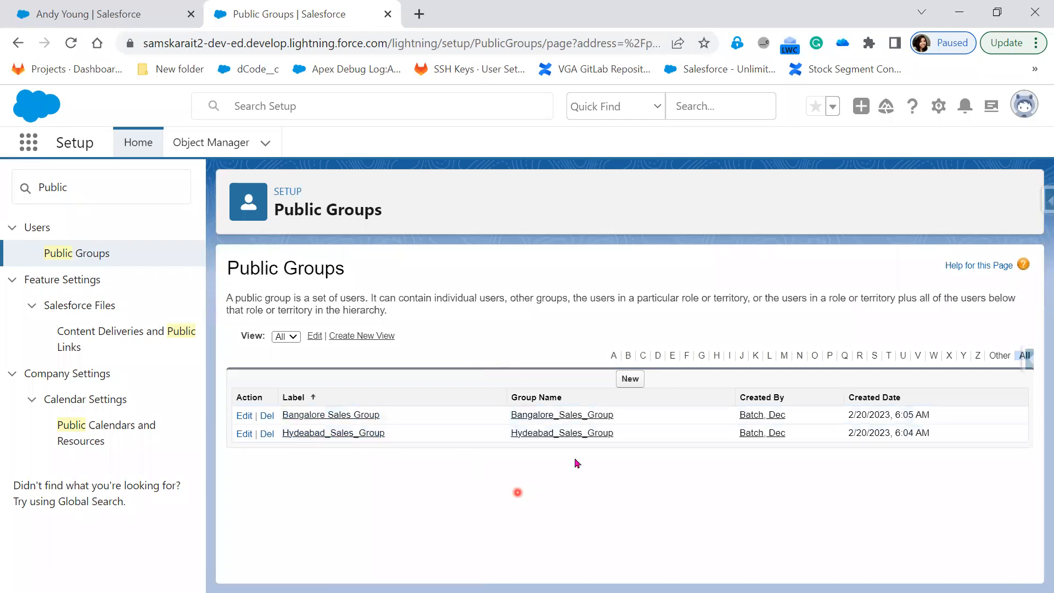
{"action": "left_click", "coordinate": [633, 384]}
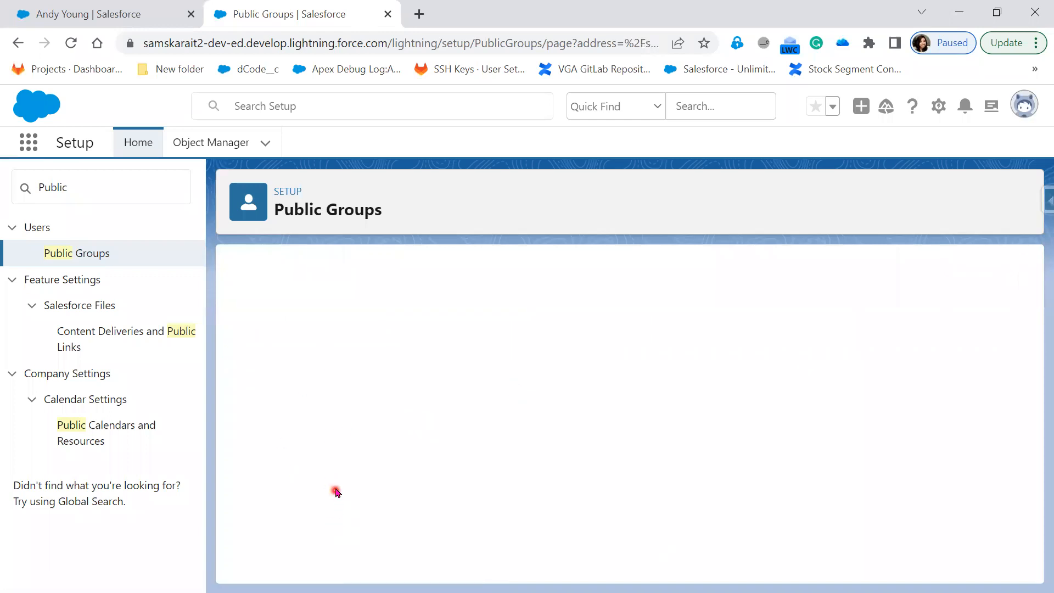
{"action": "scroll", "coordinate": [828, 502], "scroll_direction": "down", "scroll_amount": 1}
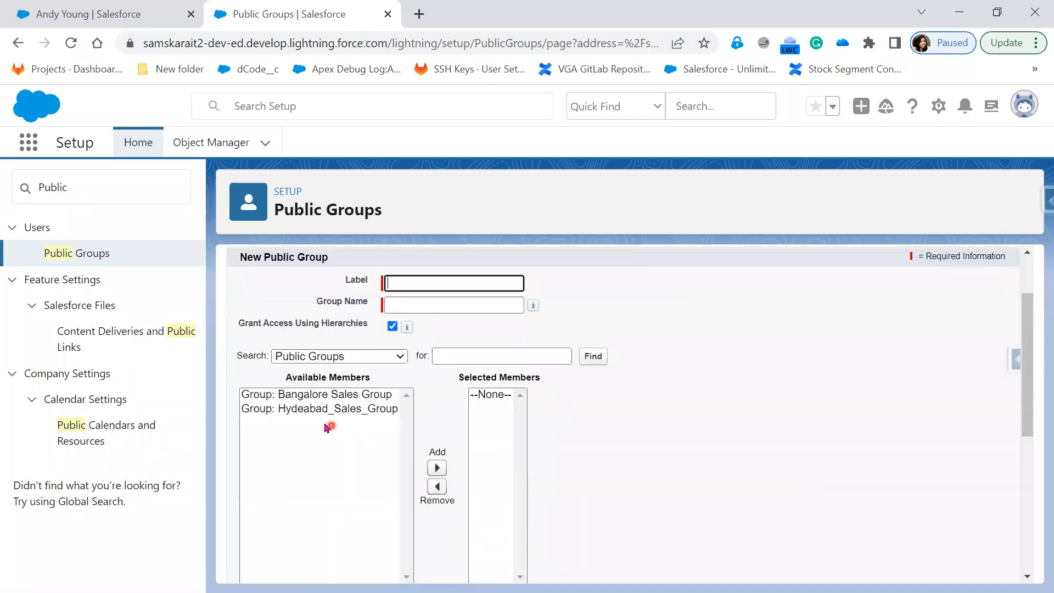
{"action": "left_click", "coordinate": [335, 395]}
{"action": "left_click", "coordinate": [437, 467]}
{"action": "left_click", "coordinate": [331, 394]}
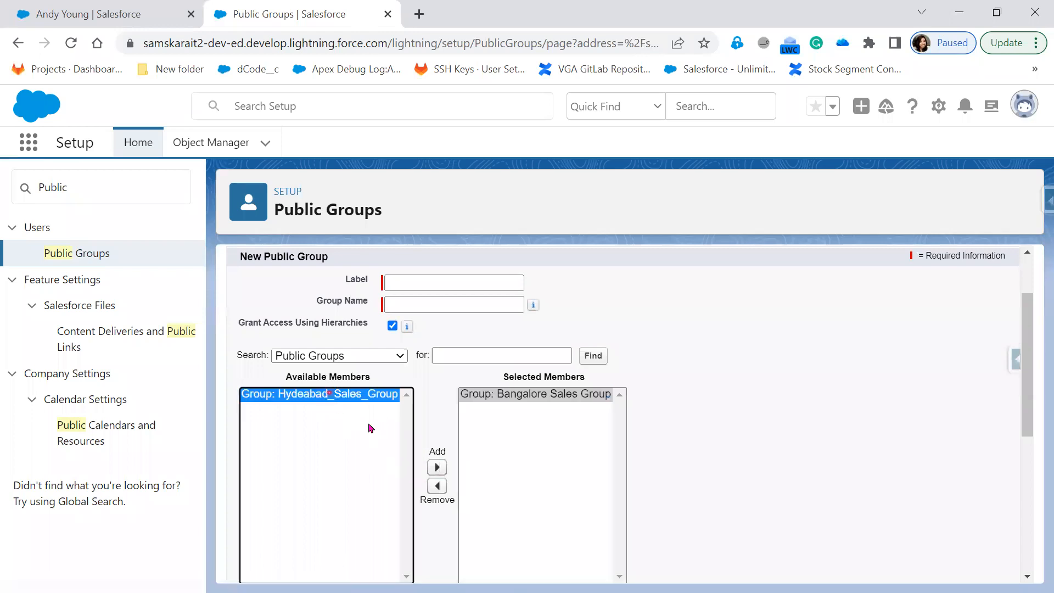
{"action": "left_click", "coordinate": [437, 467]}
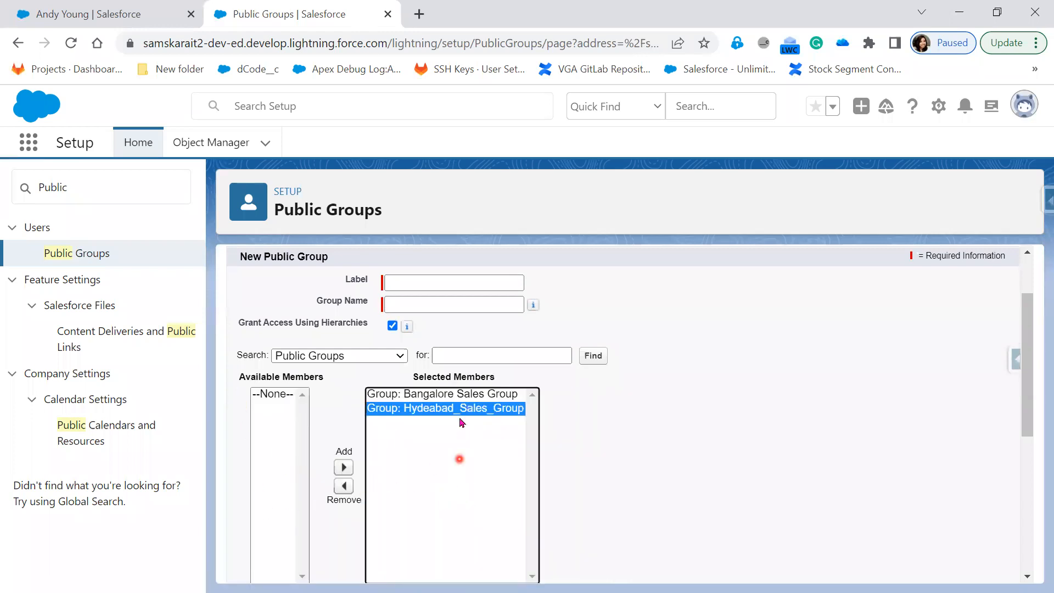
{"action": "left_click", "coordinate": [433, 285]}
{"action": "left_click", "coordinate": [399, 356]}
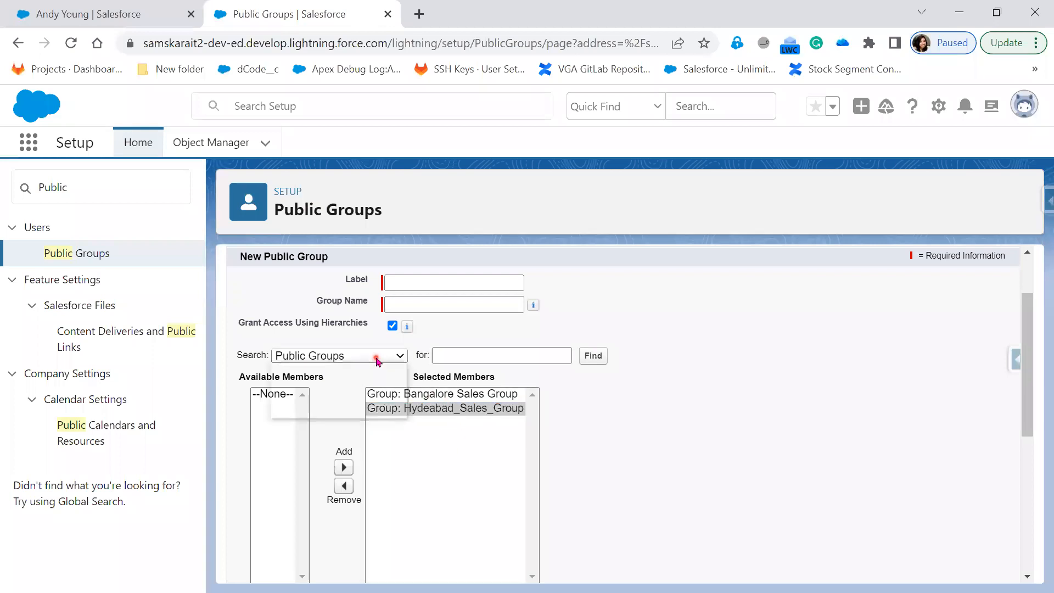
{"action": "left_click", "coordinate": [347, 413]}
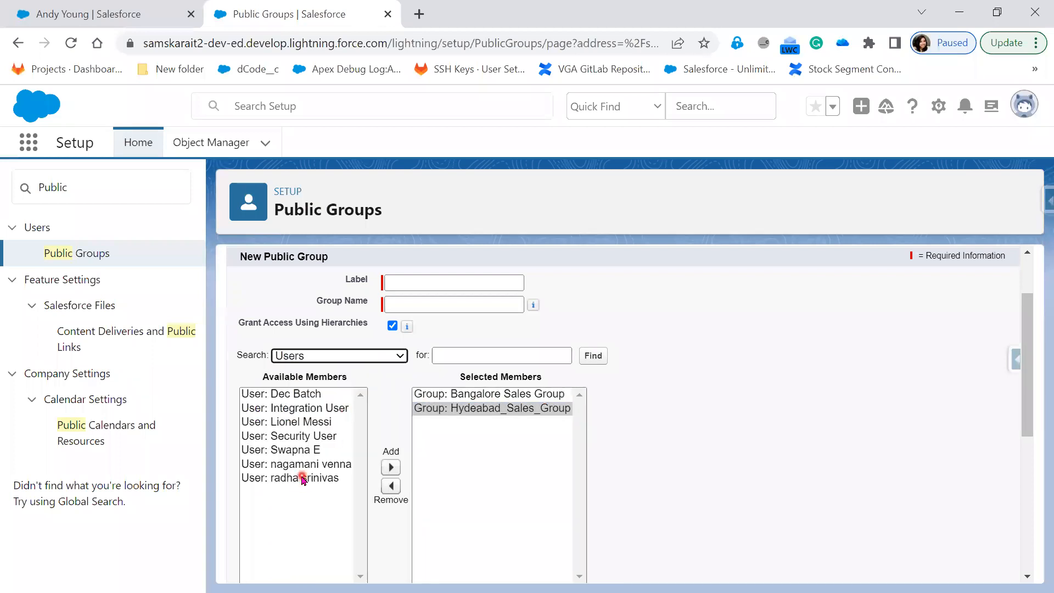
{"action": "left_click", "coordinate": [302, 478]}
{"action": "left_click", "coordinate": [391, 468]}
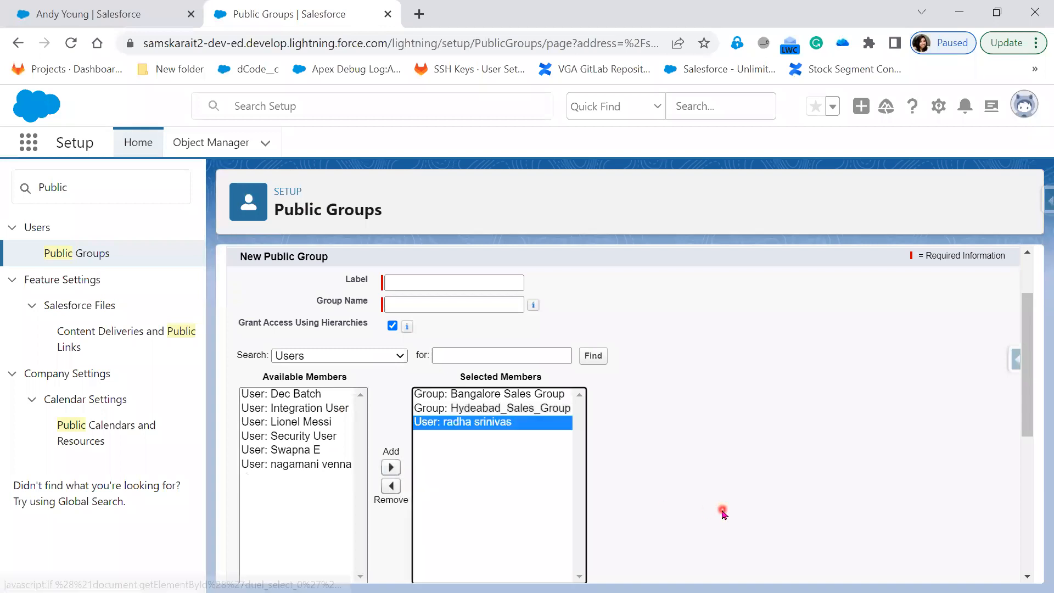
{"action": "scroll", "coordinate": [723, 513], "scroll_direction": "up", "scroll_amount": 2}
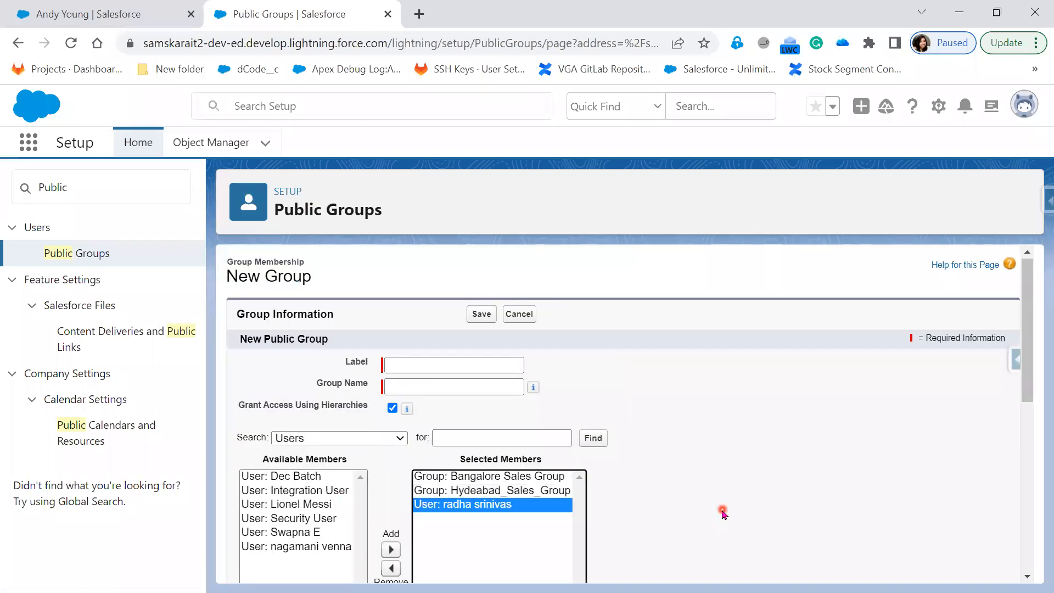
{"action": "left_click", "coordinate": [530, 316]}
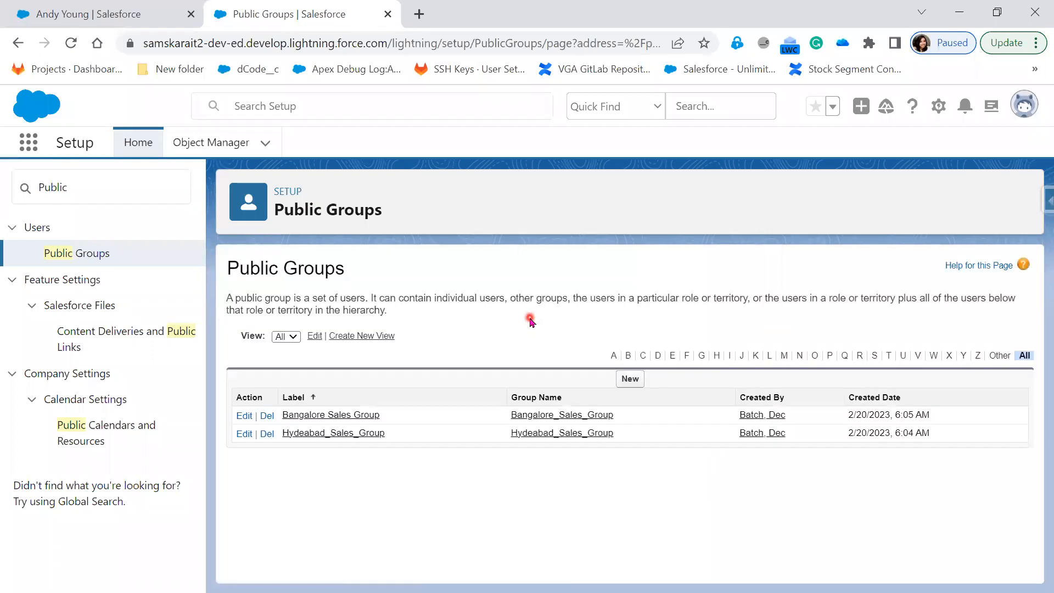
Switch to the PowerPoint slide show, go to slide 11 and box the key terms of its account-sharing requirement.
{"action": "key", "text": "alt+Tab"}
{"action": "left_click", "coordinate": [655, 330]}
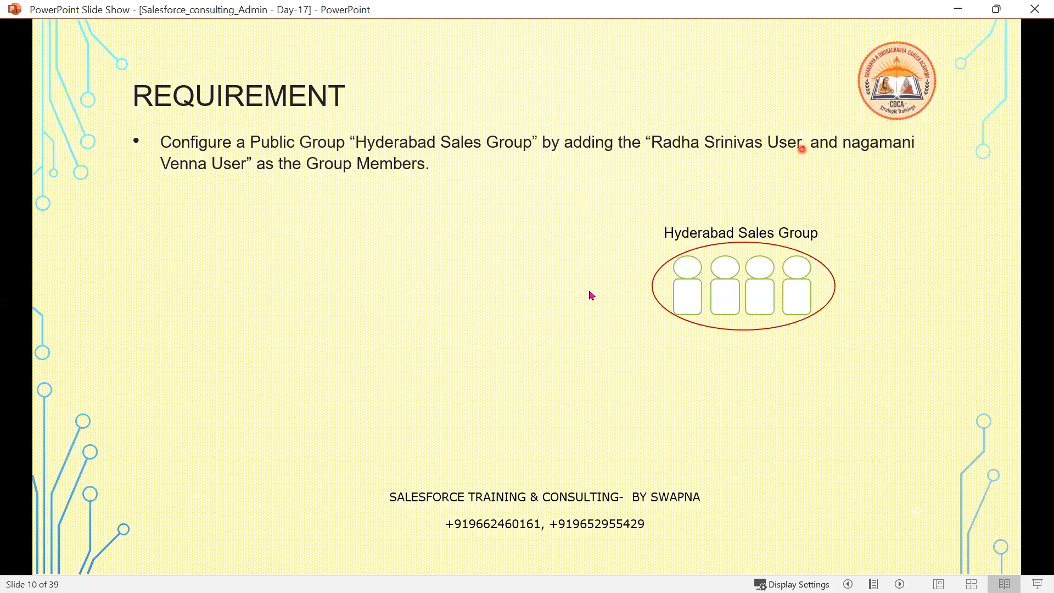
{"action": "key", "text": "Right"}
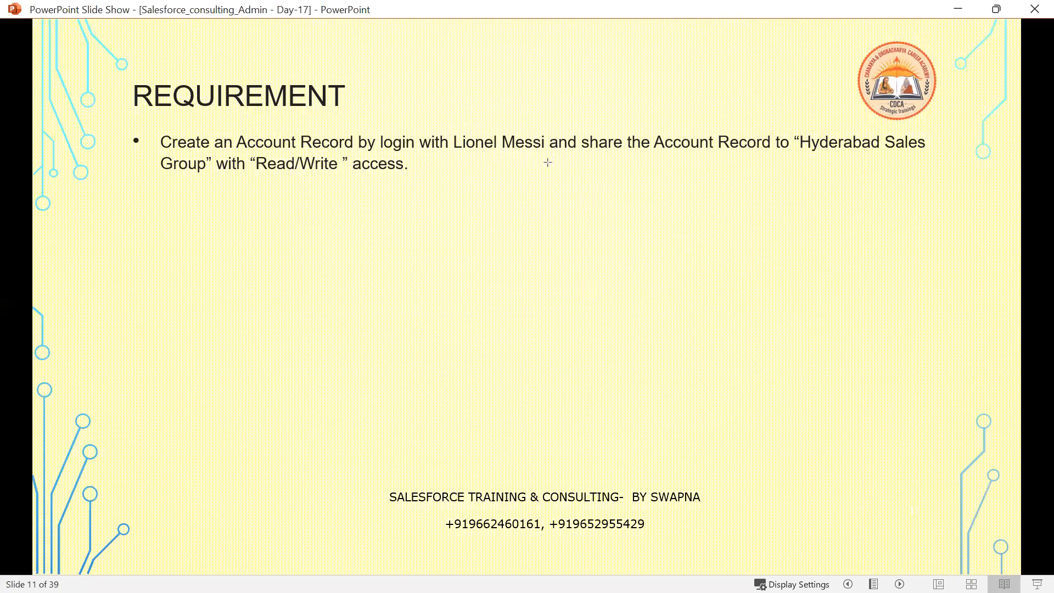
{"action": "left_click_drag", "start_coordinate": [451, 130], "coordinate": [548, 164]}
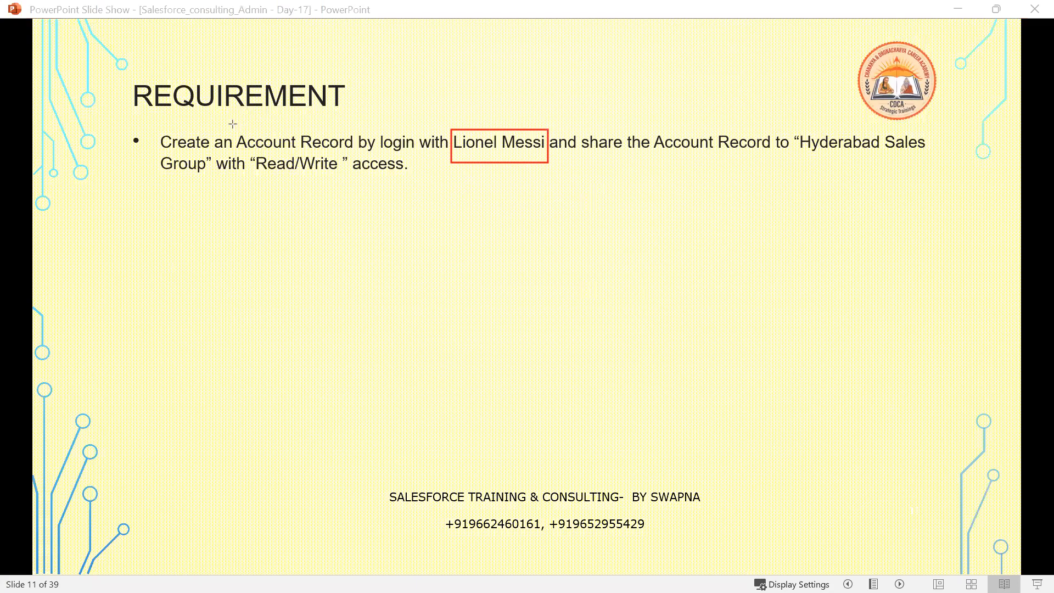
{"action": "left_click_drag", "start_coordinate": [239, 131], "coordinate": [357, 151]}
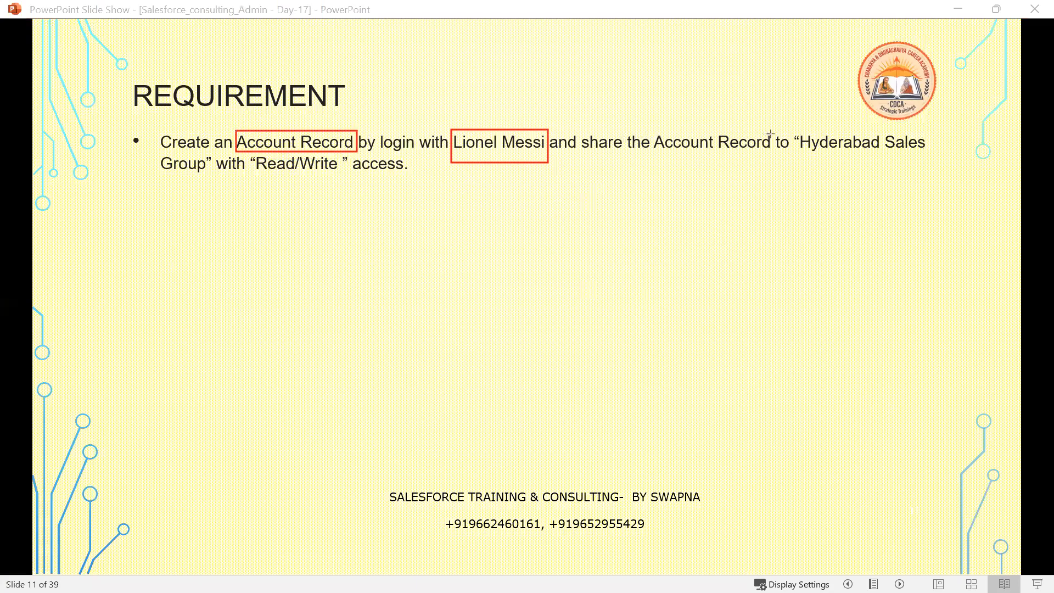
{"action": "left_click_drag", "start_coordinate": [937, 161], "coordinate": [928, 155]}
{"action": "mouse_move", "coordinate": [146, 151]}
{"action": "left_mouse_down"}
{"action": "mouse_move", "coordinate": [222, 172]}
{"action": "mouse_move", "coordinate": [214, 176]}
{"action": "mouse_move", "coordinate": [365, 169]}
{"action": "mouse_move", "coordinate": [351, 174]}
{"action": "left_mouse_up"}
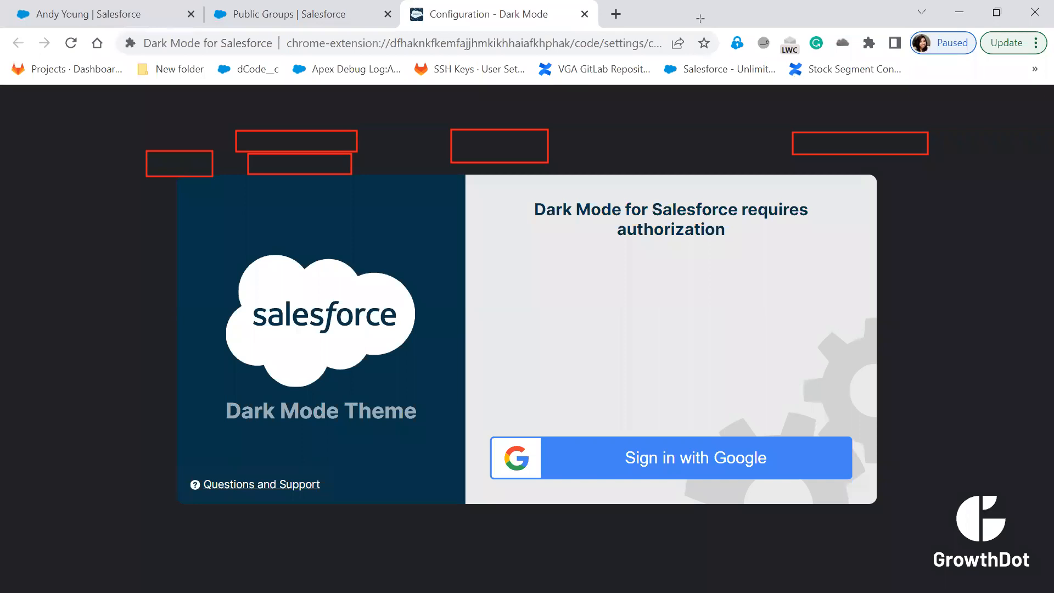
Return to the Salesforce Sales app in the browser and open the Accounts page.
{"action": "left_click", "coordinate": [311, 14]}
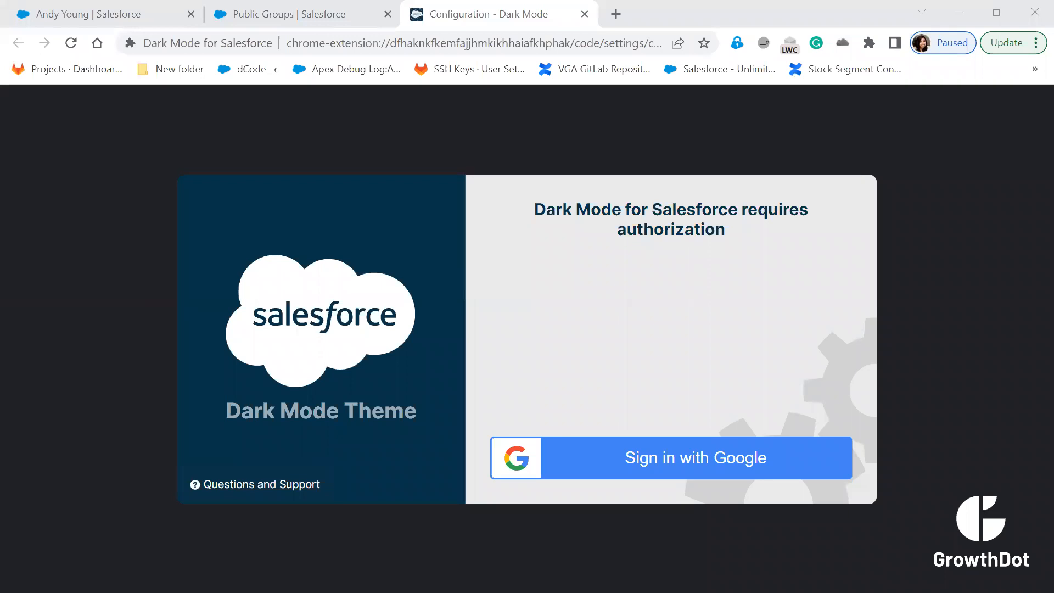
{"action": "left_click", "coordinate": [330, 15]}
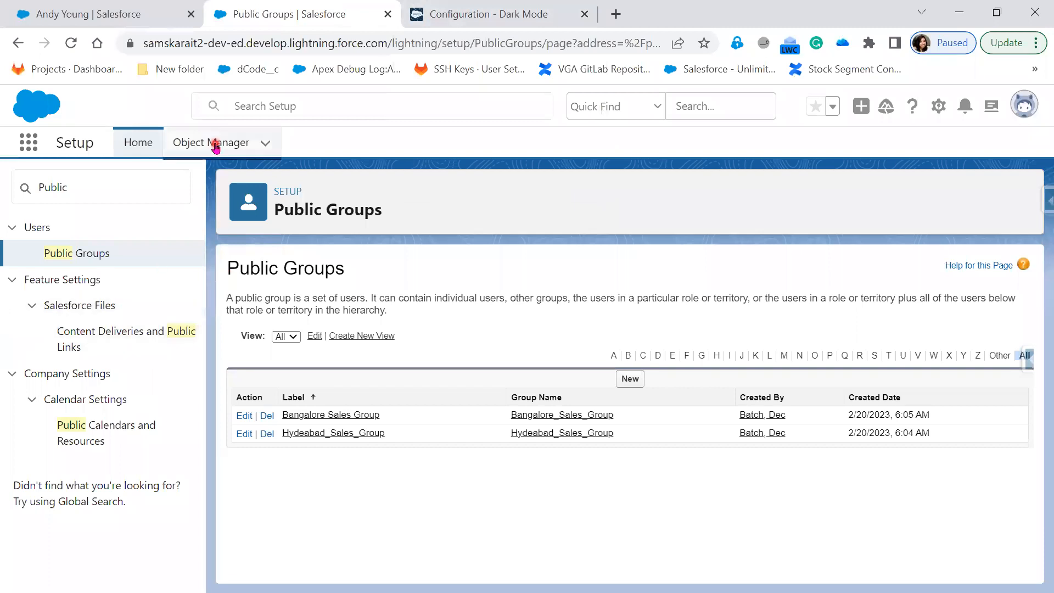
{"action": "left_click", "coordinate": [100, 27]}
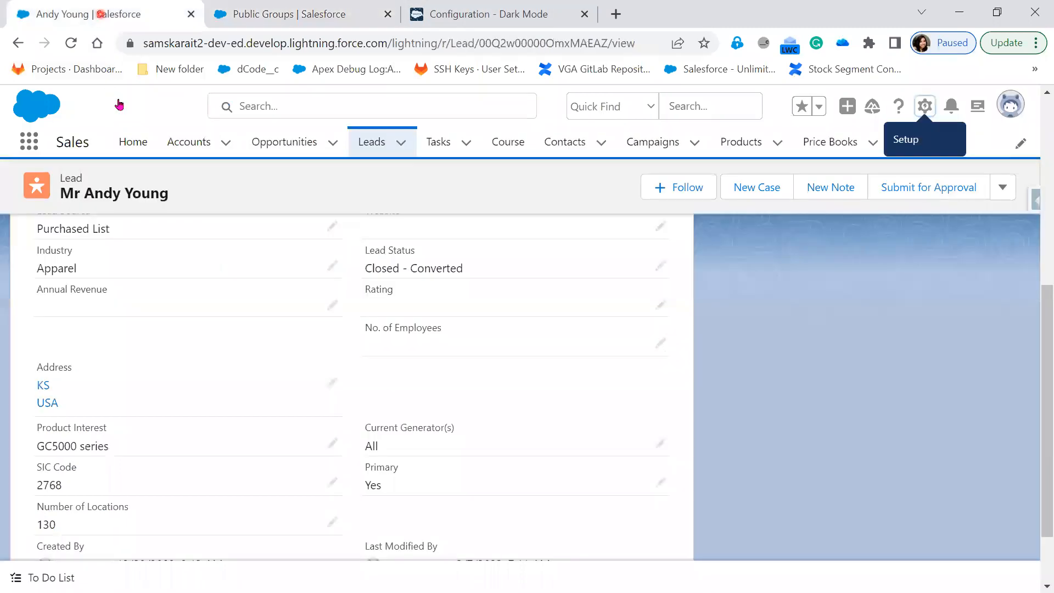
{"action": "left_click", "coordinate": [191, 144]}
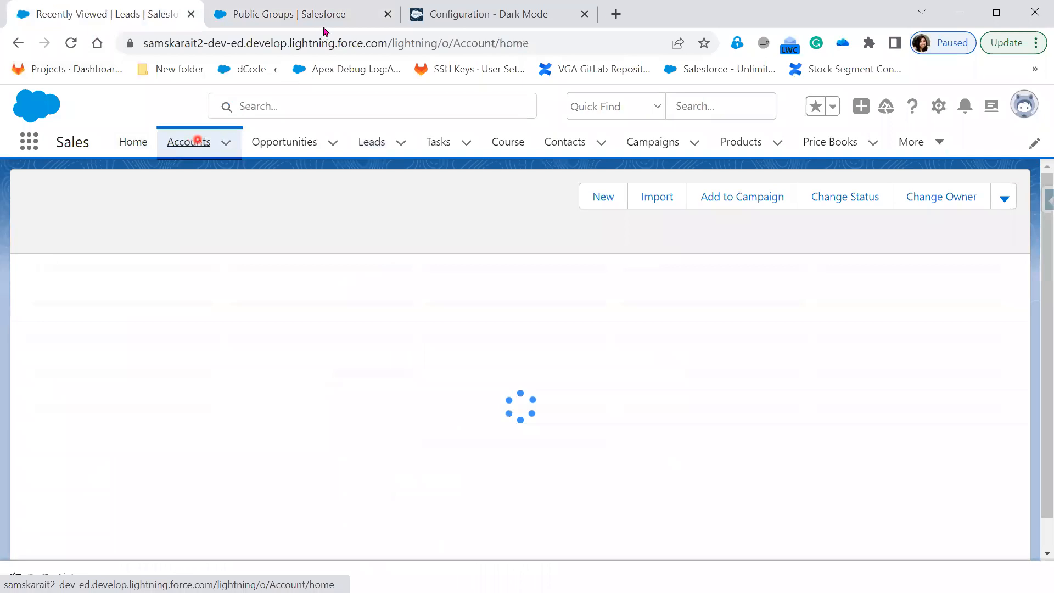
Find the Users page in Setup by searching for user, open it in a new browser tab and switch to it.
{"action": "left_click", "coordinate": [330, 14]}
{"action": "left_click", "coordinate": [65, 186]}
{"action": "double_click", "coordinate": [61, 187]}
{"action": "type", "text": "u"}
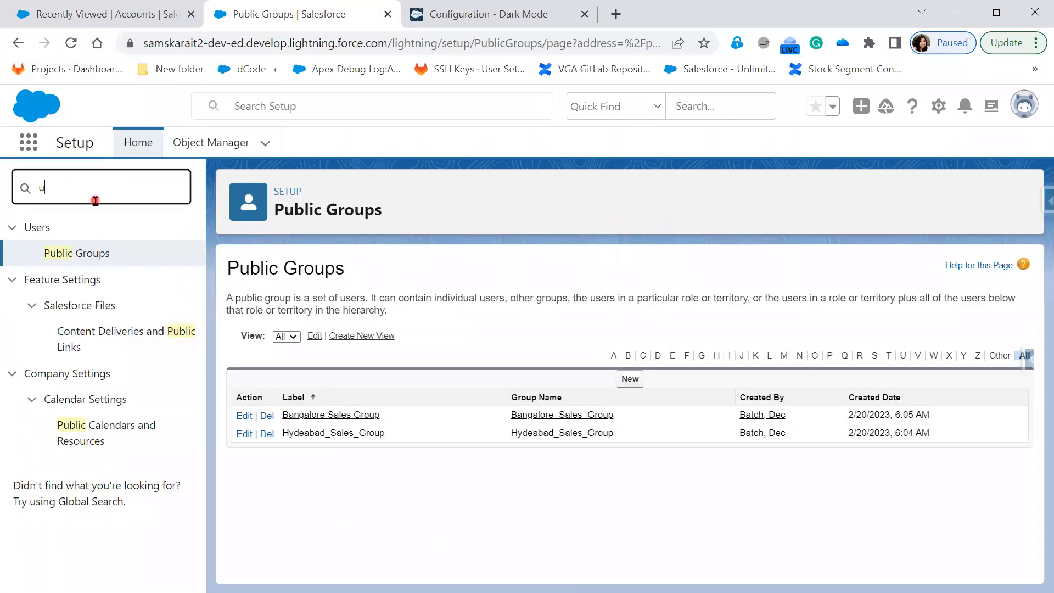
{"action": "type", "text": "ser"}
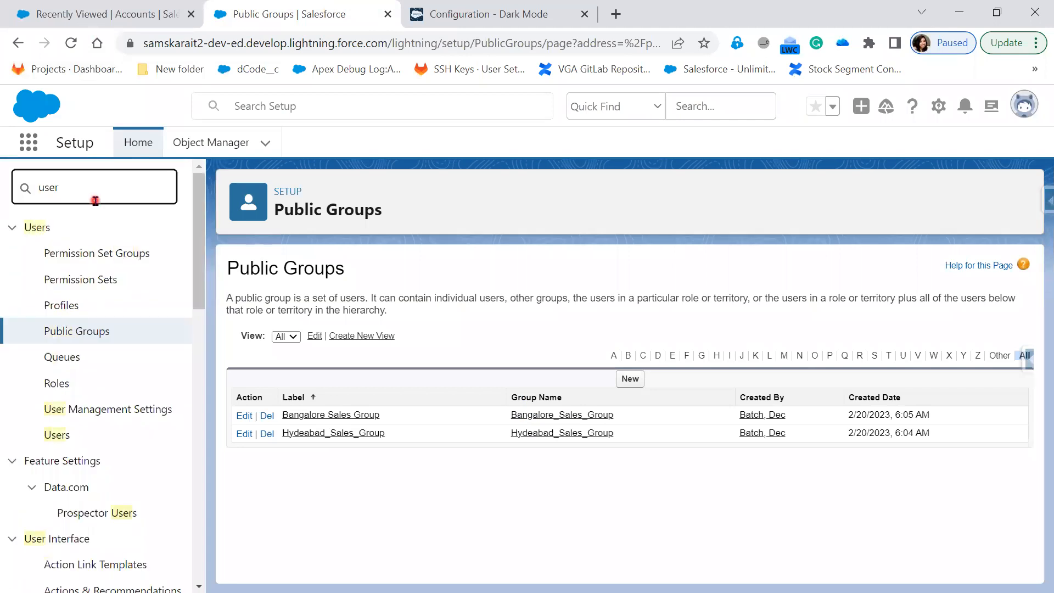
{"action": "right_click", "coordinate": [55, 434]}
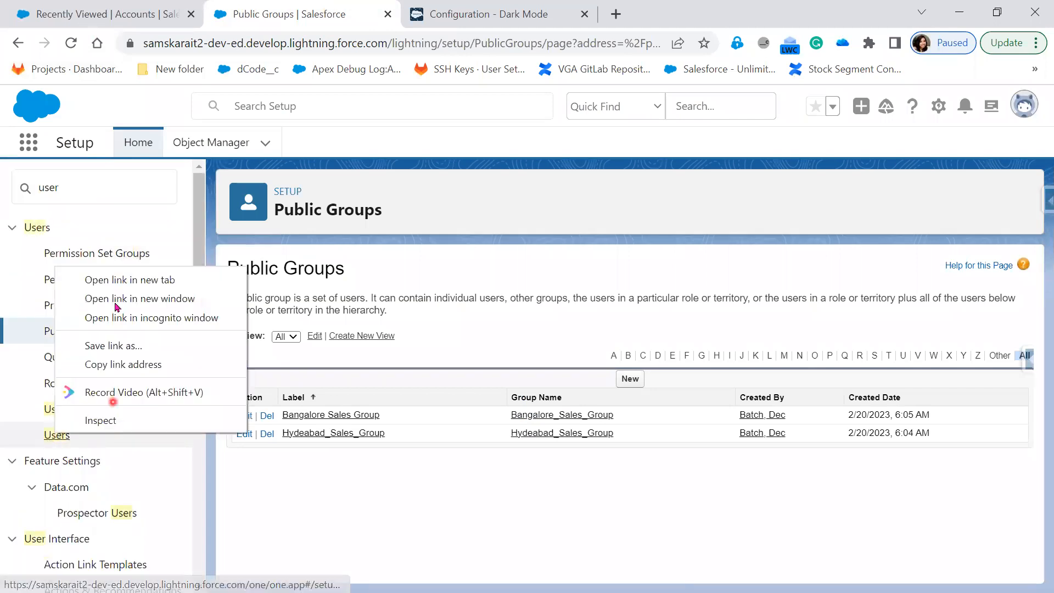
{"action": "left_click", "coordinate": [116, 280]}
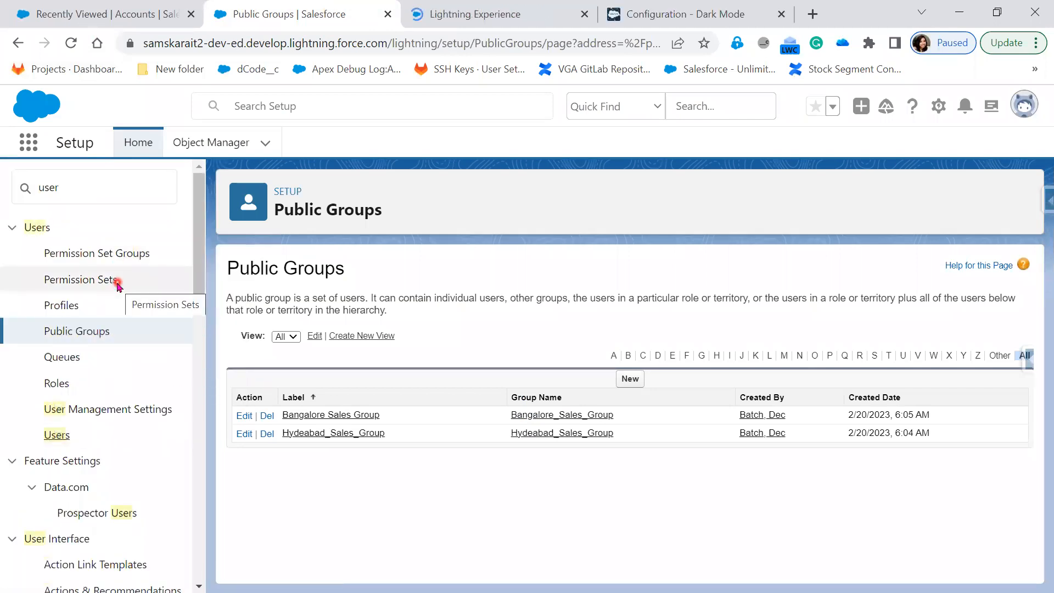
{"action": "left_click", "coordinate": [453, 17]}
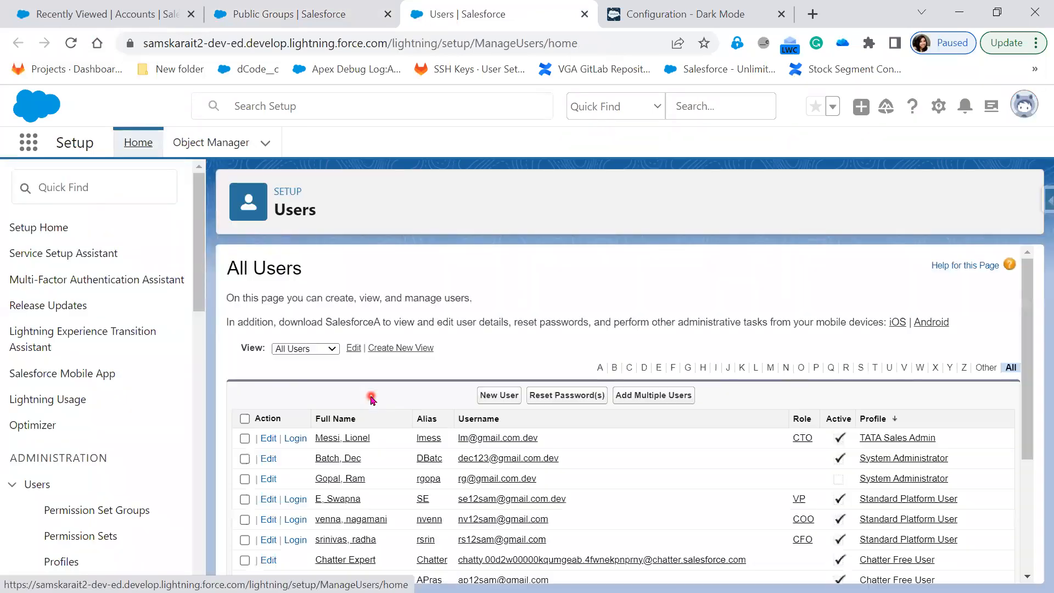
Log in as the user with the CTO role and TATA Sales Admin profile, and open that user's Accounts page.
{"action": "scroll", "coordinate": [357, 437], "scroll_direction": "down", "scroll_amount": 2}
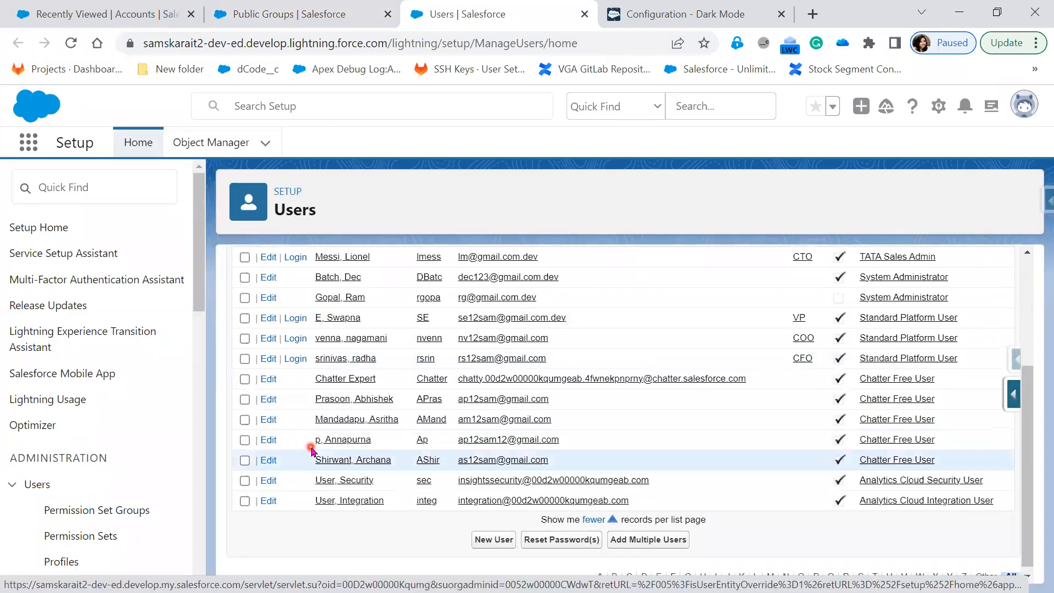
{"action": "scroll", "coordinate": [304, 344], "scroll_direction": "up", "scroll_amount": 3}
{"action": "left_click", "coordinate": [302, 418]}
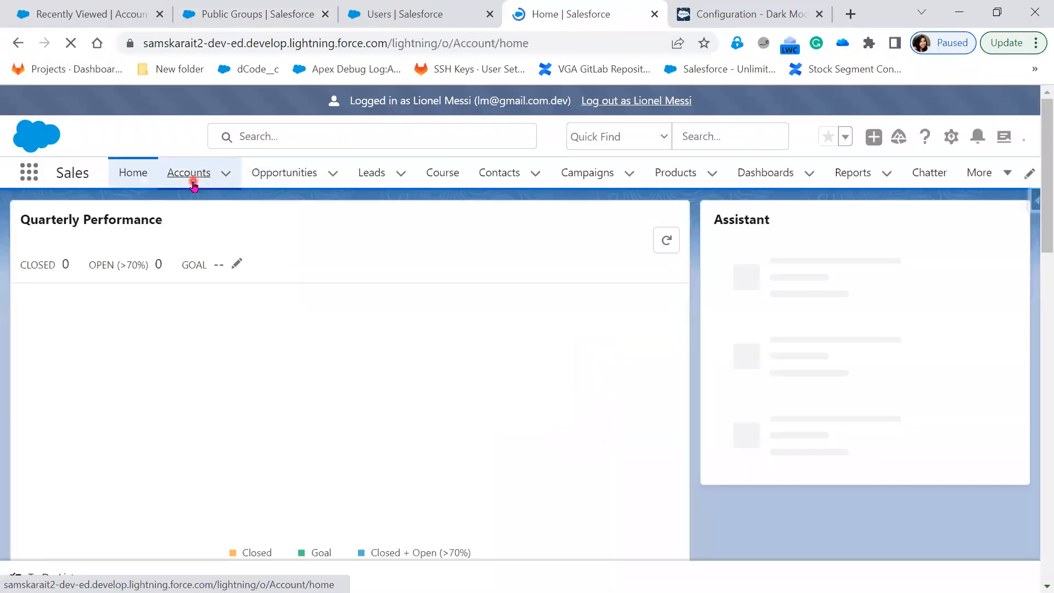
{"action": "left_click", "coordinate": [193, 186]}
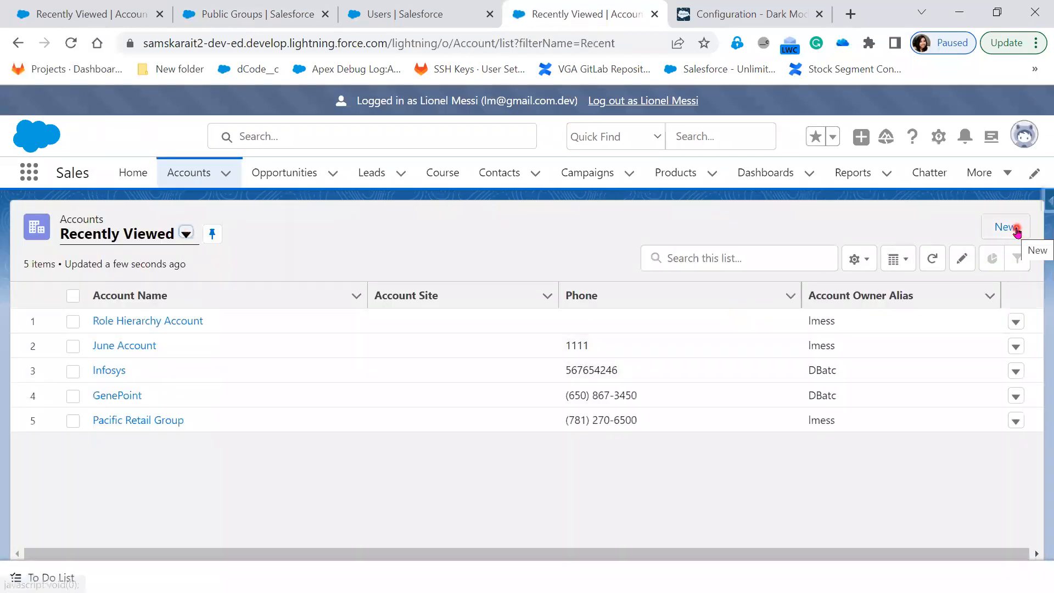
Start a new account with the name Public Group Account and the rating Hot.
{"action": "left_click", "coordinate": [1016, 230]}
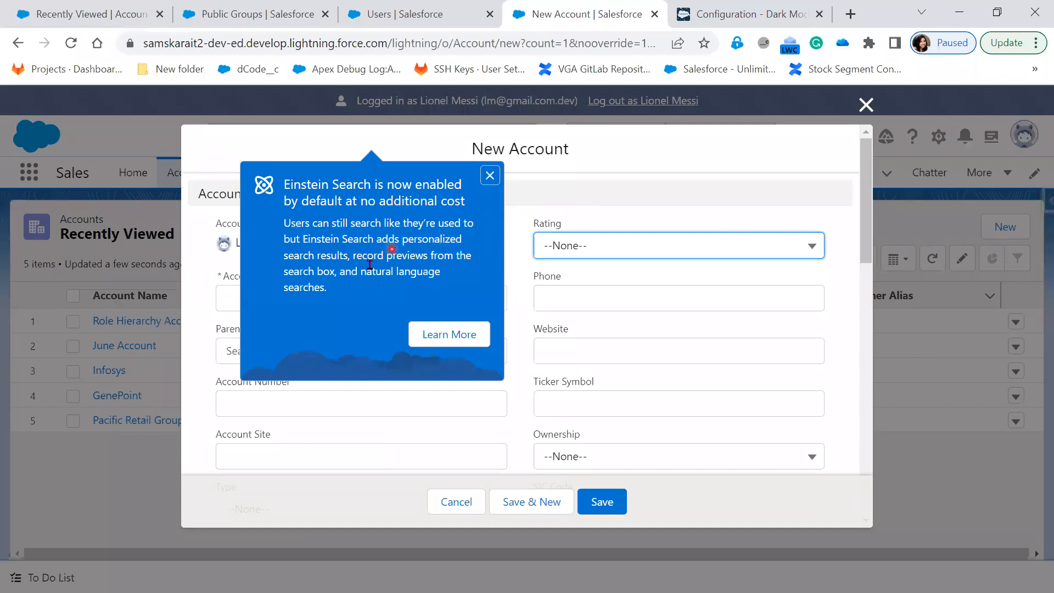
{"action": "left_click", "coordinate": [490, 175]}
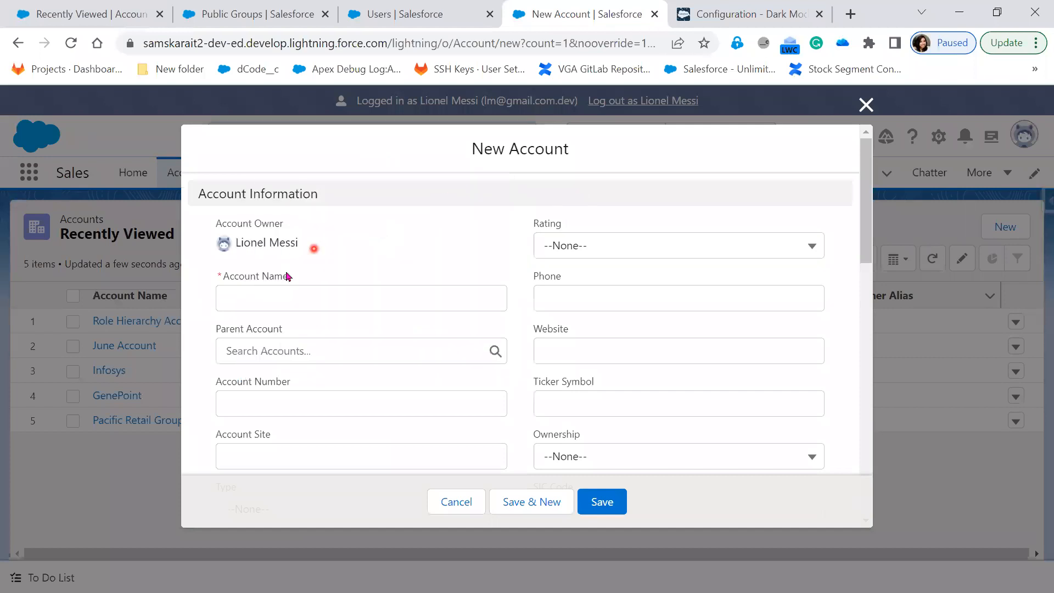
{"action": "left_click", "coordinate": [267, 301]}
{"action": "type", "text": "Public GroupAccount"}
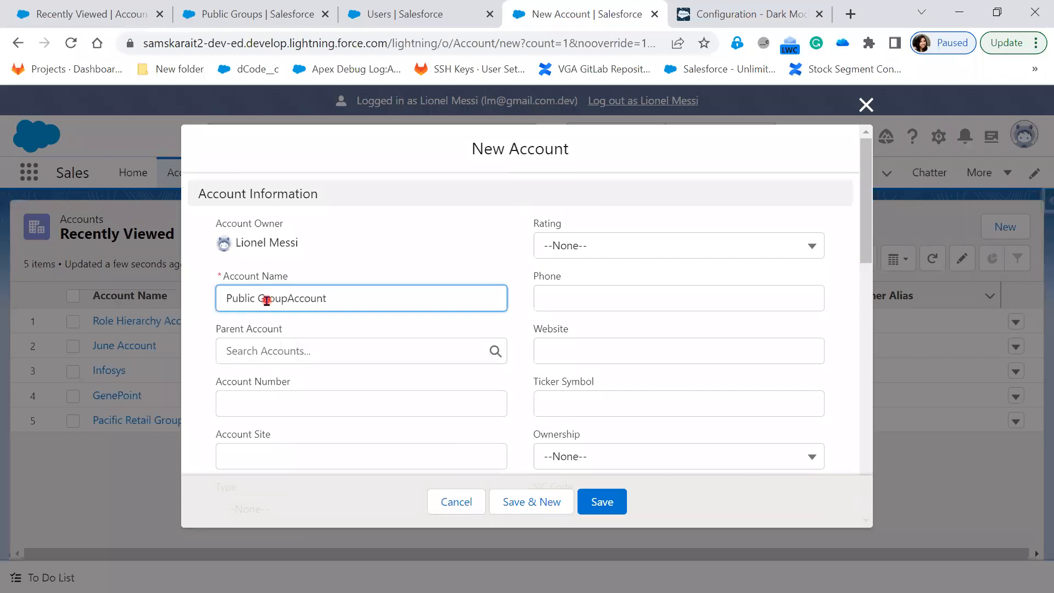
{"action": "left_click", "coordinate": [288, 299]}
{"action": "left_click", "coordinate": [656, 254]}
{"action": "left_click", "coordinate": [656, 317]}
{"action": "scroll", "coordinate": [318, 364], "scroll_direction": "down", "scroll_amount": 5}
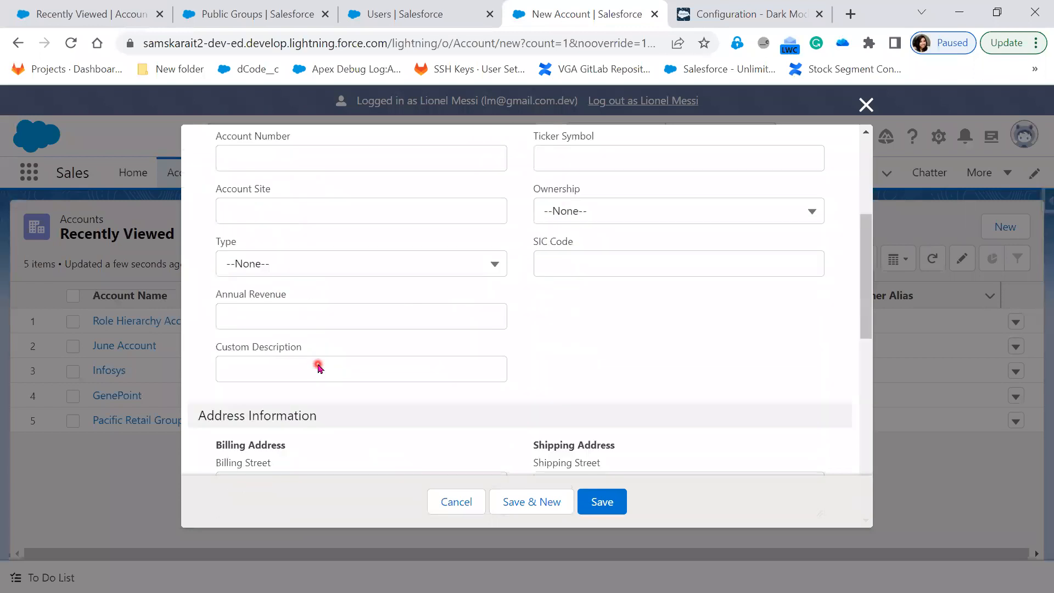
{"action": "left_click", "coordinate": [561, 219]}
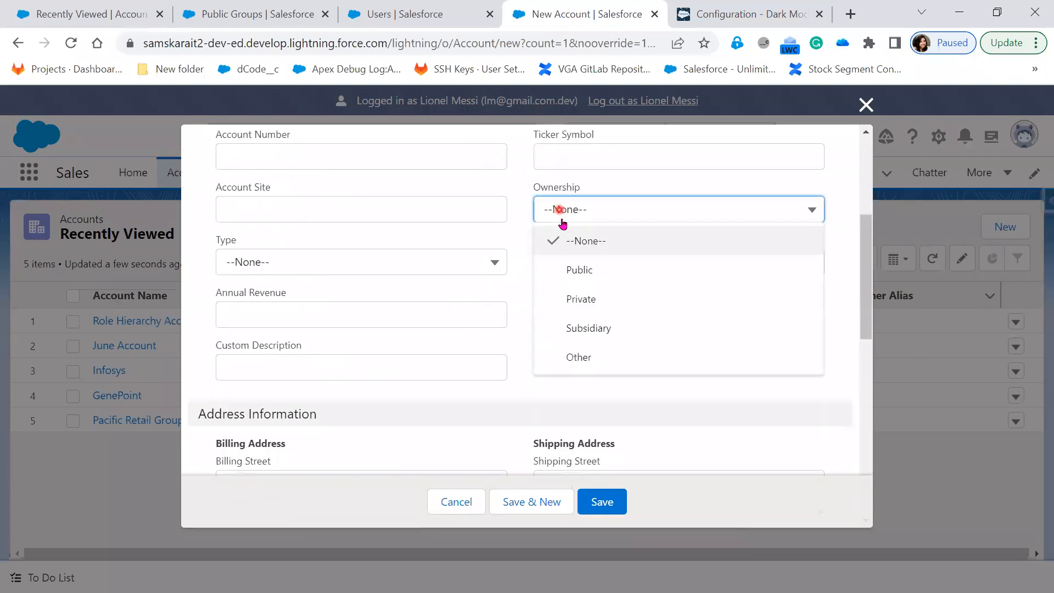
{"action": "left_click", "coordinate": [586, 275]}
{"action": "left_click", "coordinate": [624, 209]}
{"action": "left_click", "coordinate": [614, 240]}
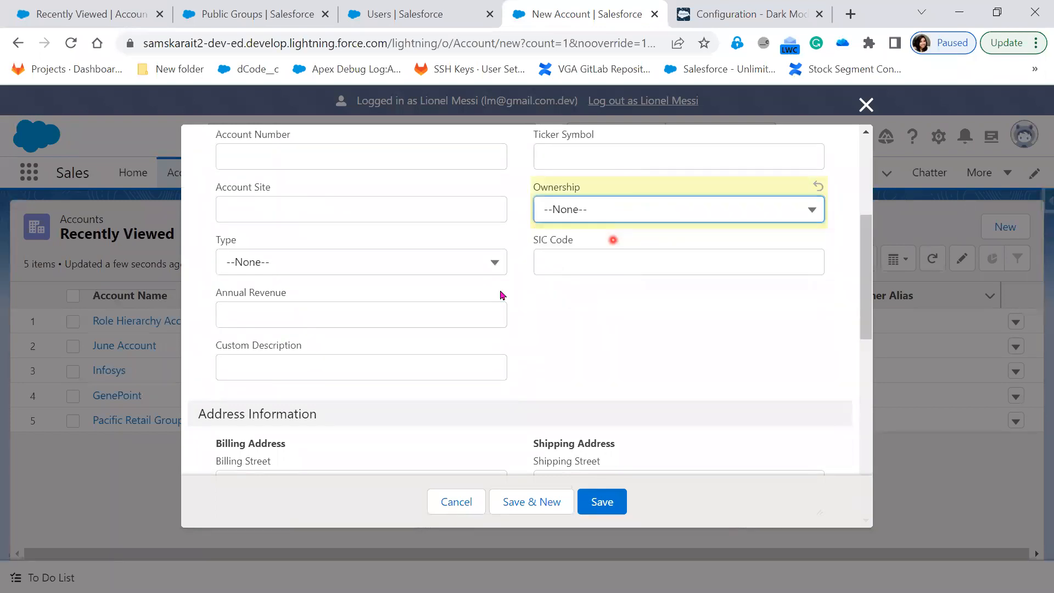
Set the account's type to Prospect, customer priority to High and SLA to Gold, and save the record.
{"action": "left_click", "coordinate": [337, 264]}
{"action": "left_click", "coordinate": [317, 329]}
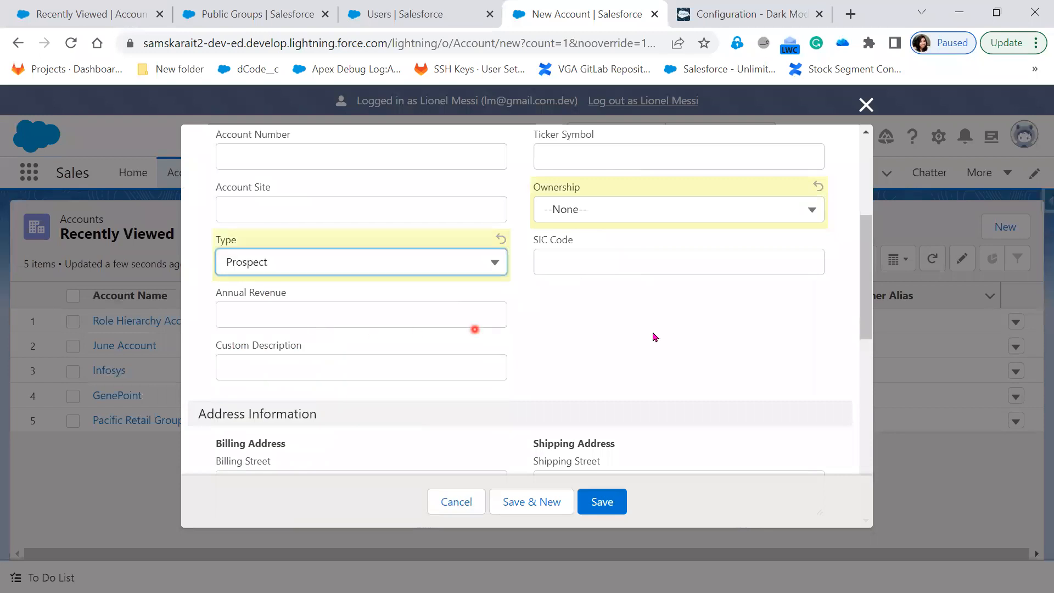
{"action": "scroll", "coordinate": [653, 335], "scroll_direction": "down", "scroll_amount": 3}
{"action": "scroll", "coordinate": [651, 339], "scroll_direction": "down", "scroll_amount": 3}
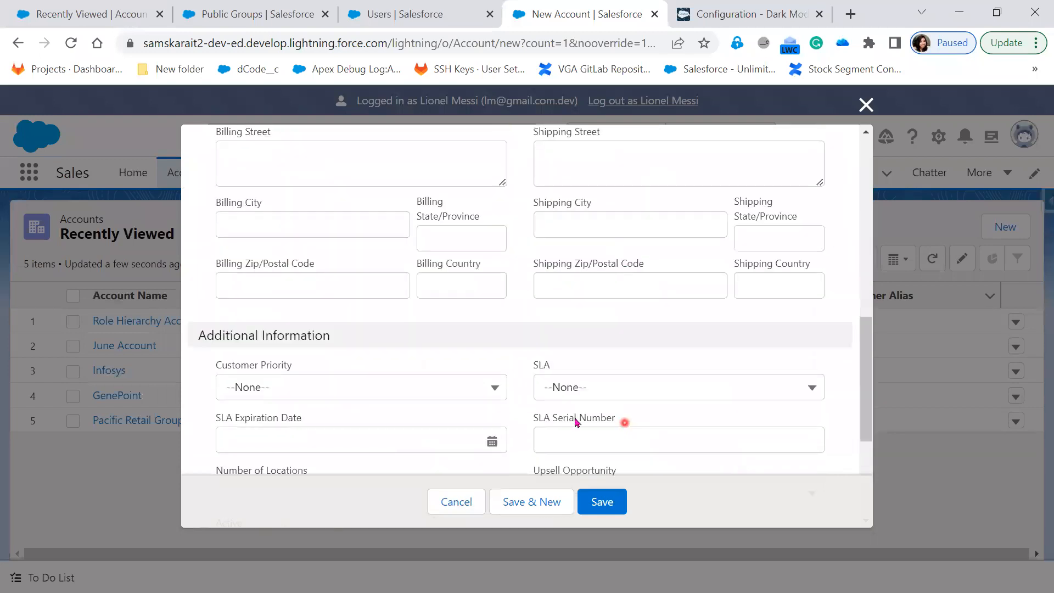
{"action": "left_click", "coordinate": [452, 386]}
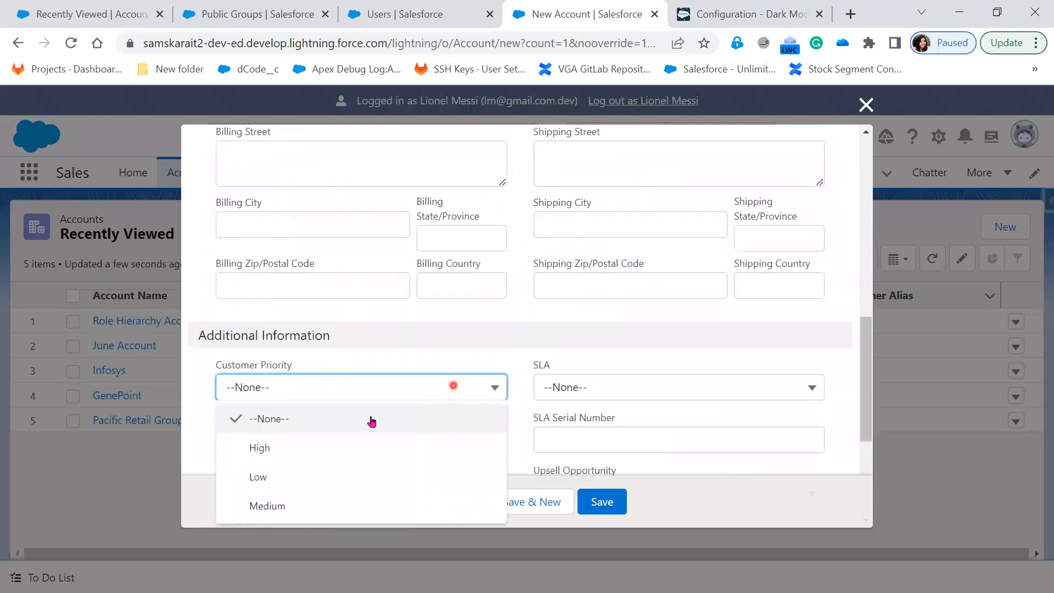
{"action": "left_click", "coordinate": [342, 446]}
{"action": "left_click", "coordinate": [641, 394]}
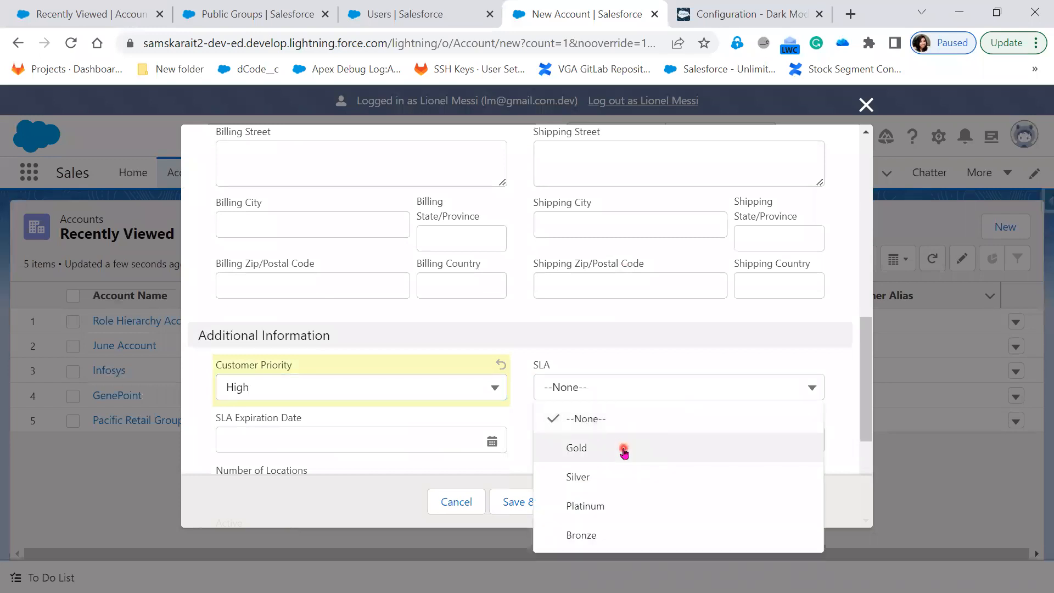
{"action": "left_click", "coordinate": [624, 450]}
{"action": "scroll", "coordinate": [547, 384], "scroll_direction": "down", "scroll_amount": 3}
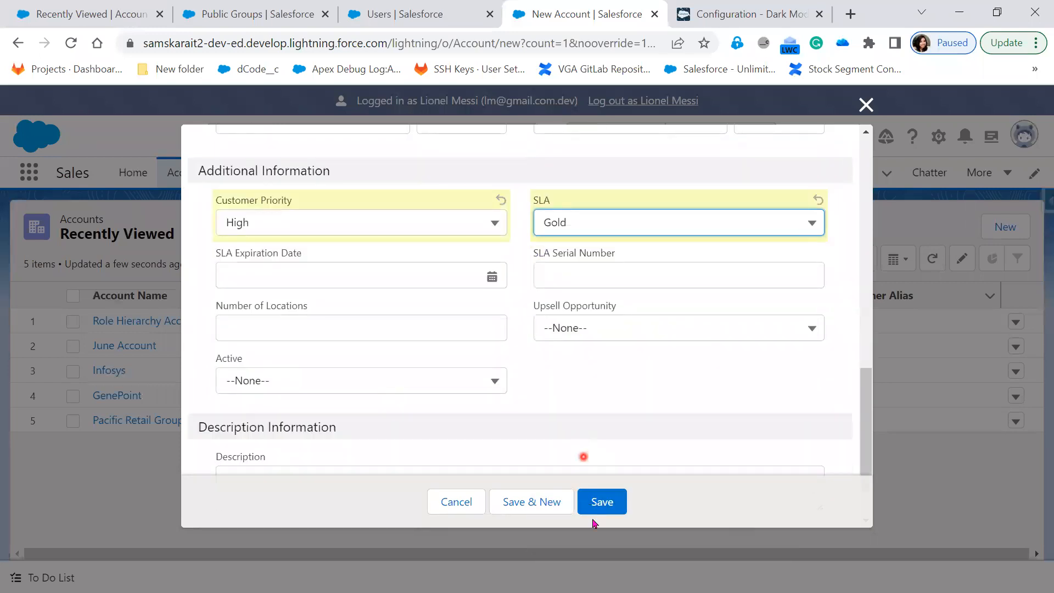
{"action": "left_click", "coordinate": [601, 504]}
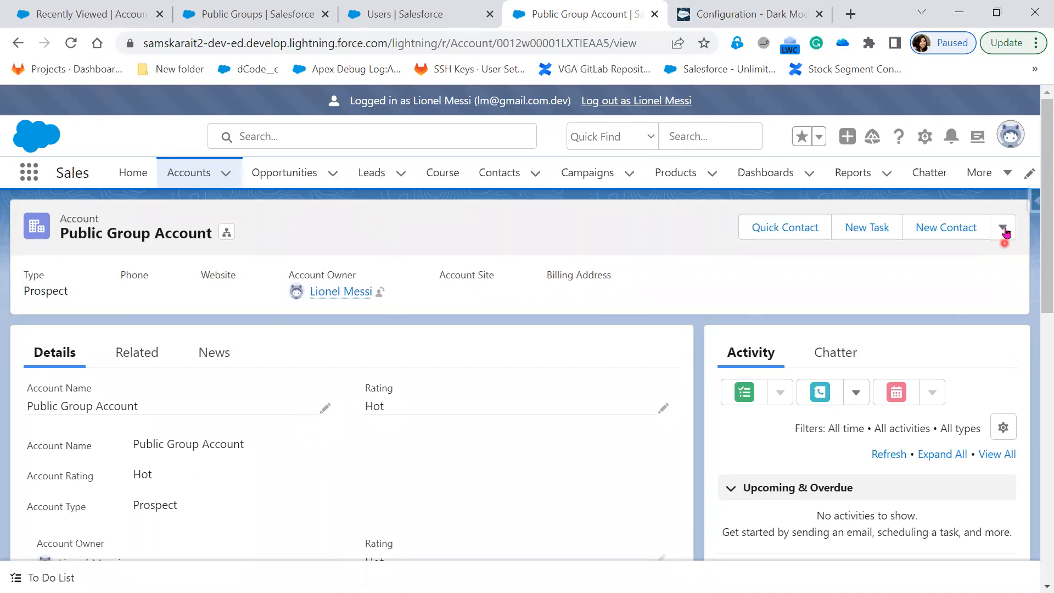
Open the sharing settings of Public Group Account and expand its existing list of shared users for editing.
{"action": "left_click", "coordinate": [267, 384]}
{"action": "left_click", "coordinate": [1003, 229]}
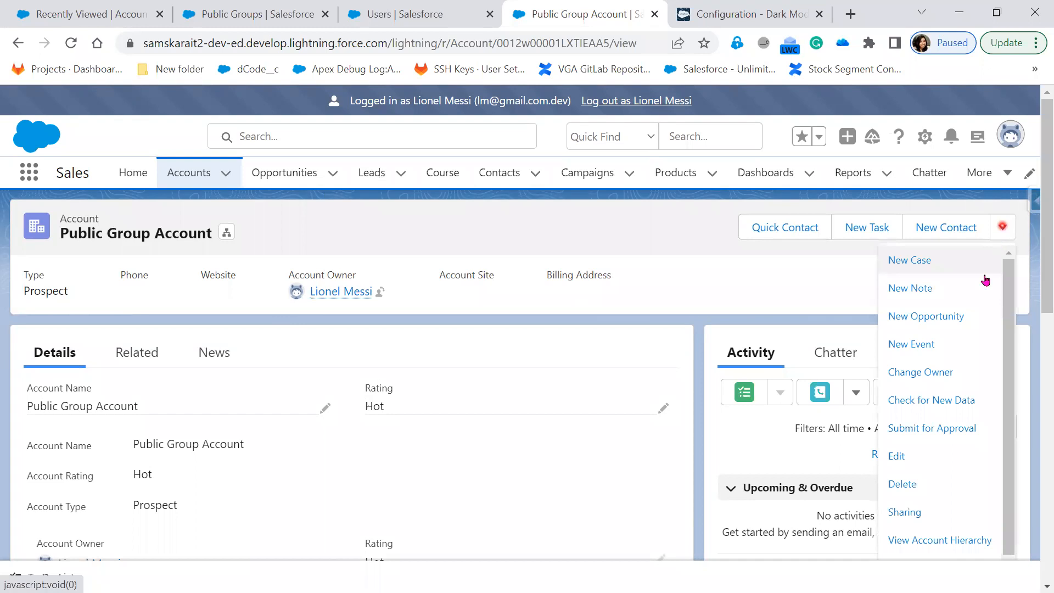
{"action": "left_click", "coordinate": [936, 514]}
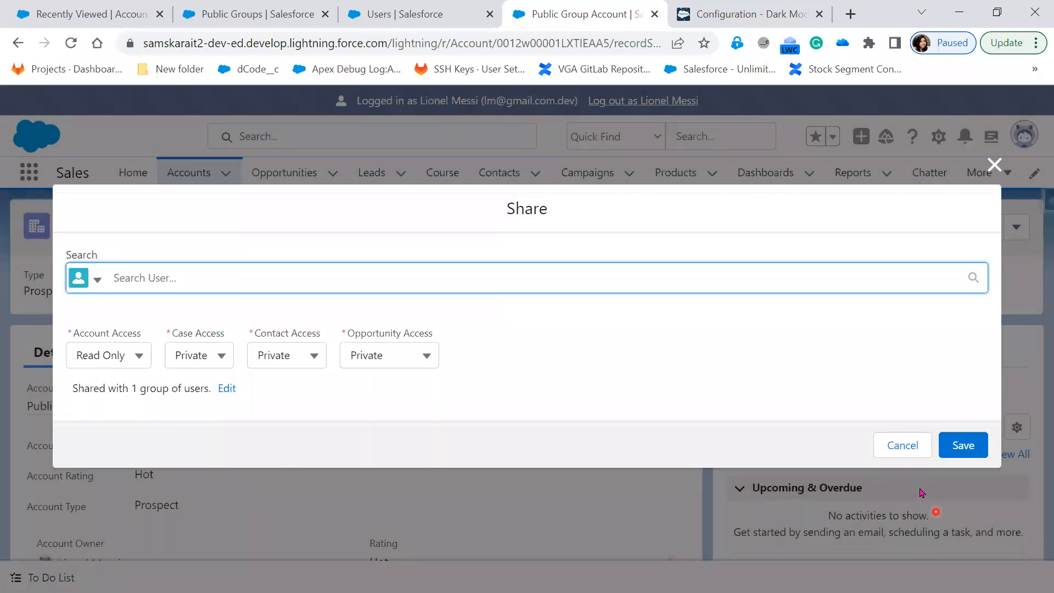
{"action": "left_click", "coordinate": [228, 391]}
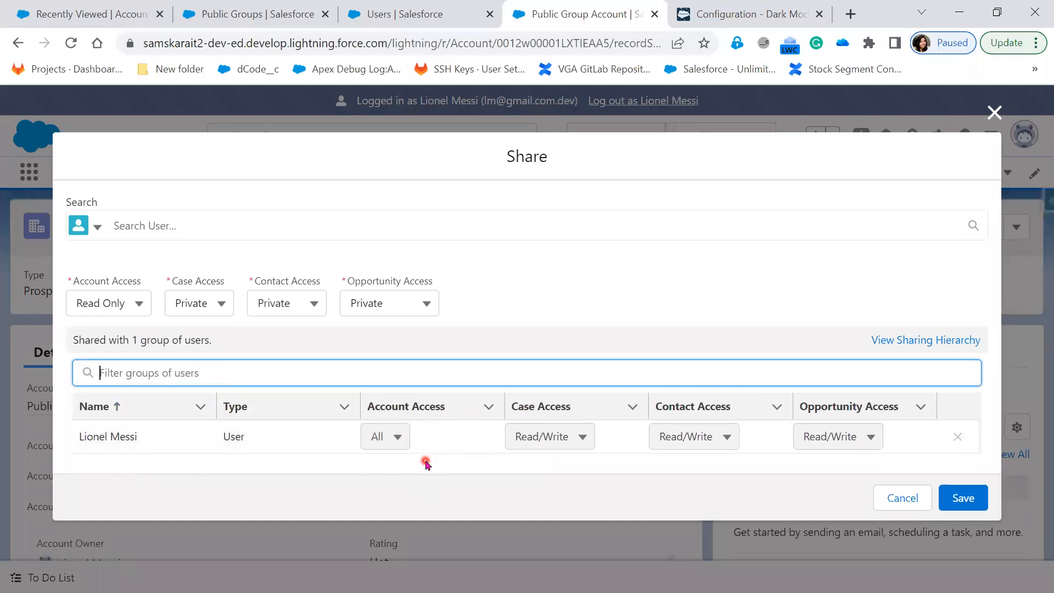
Try to add an individual user as a share recipient by searching for the user's first name.
{"action": "left_click", "coordinate": [97, 226]}
{"action": "left_click", "coordinate": [136, 273]}
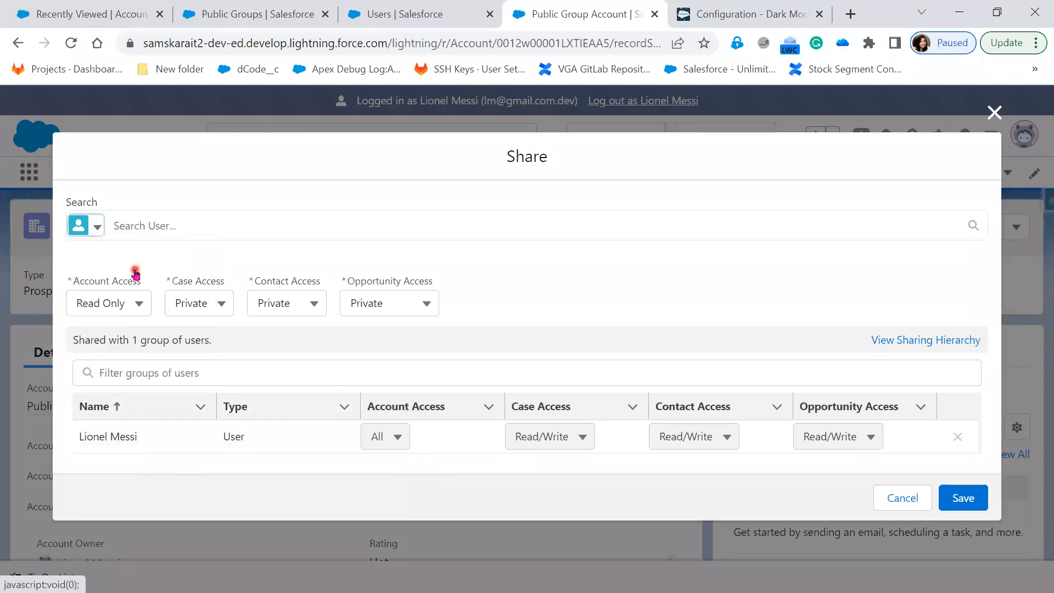
{"action": "left_click", "coordinate": [179, 226]}
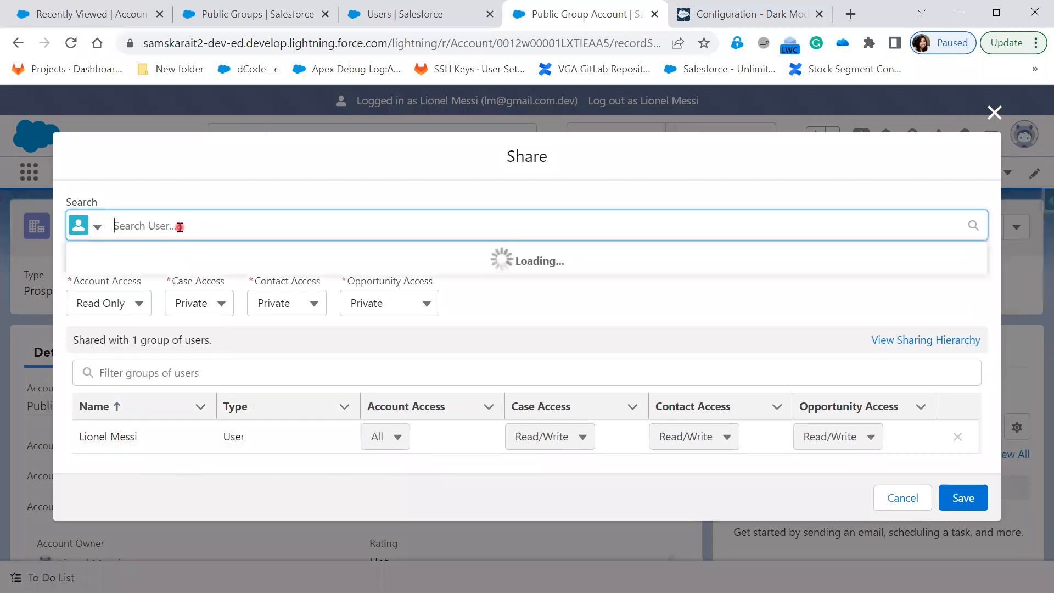
{"action": "type", "text": "Swa"}
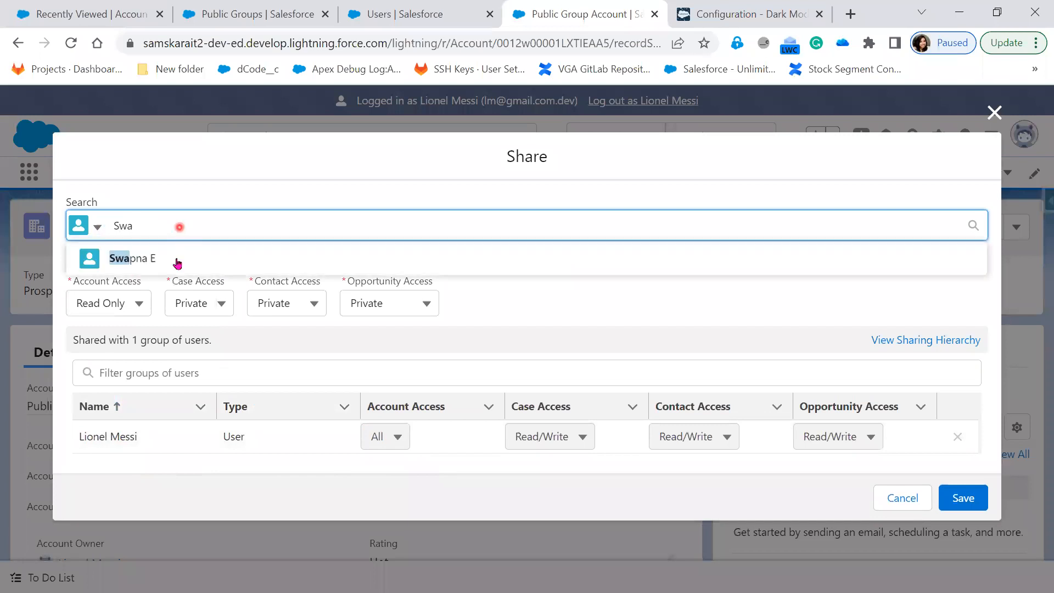
{"action": "left_click", "coordinate": [171, 262]}
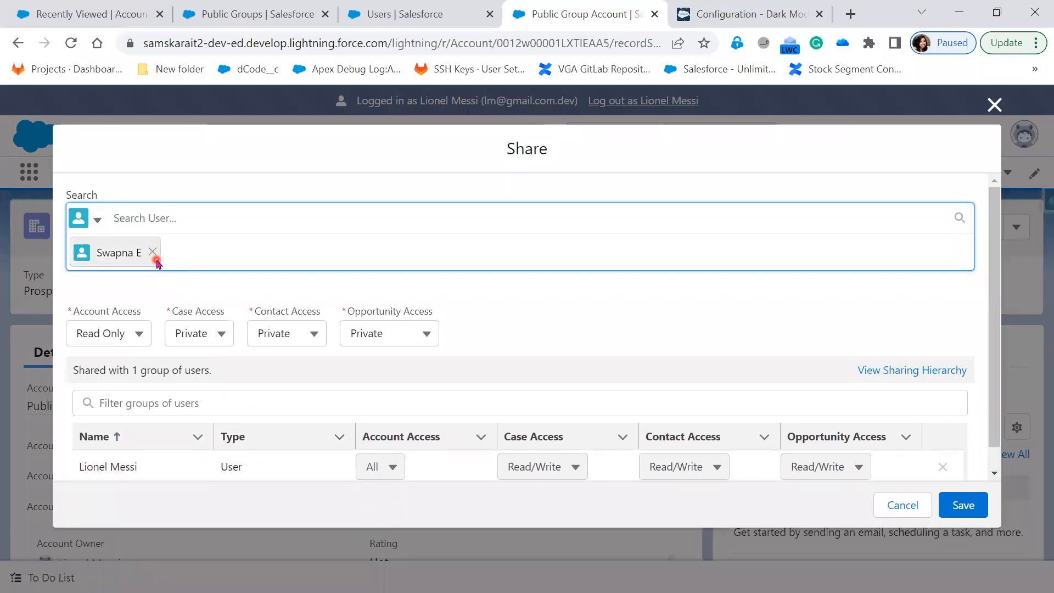
{"action": "left_click", "coordinate": [156, 262]}
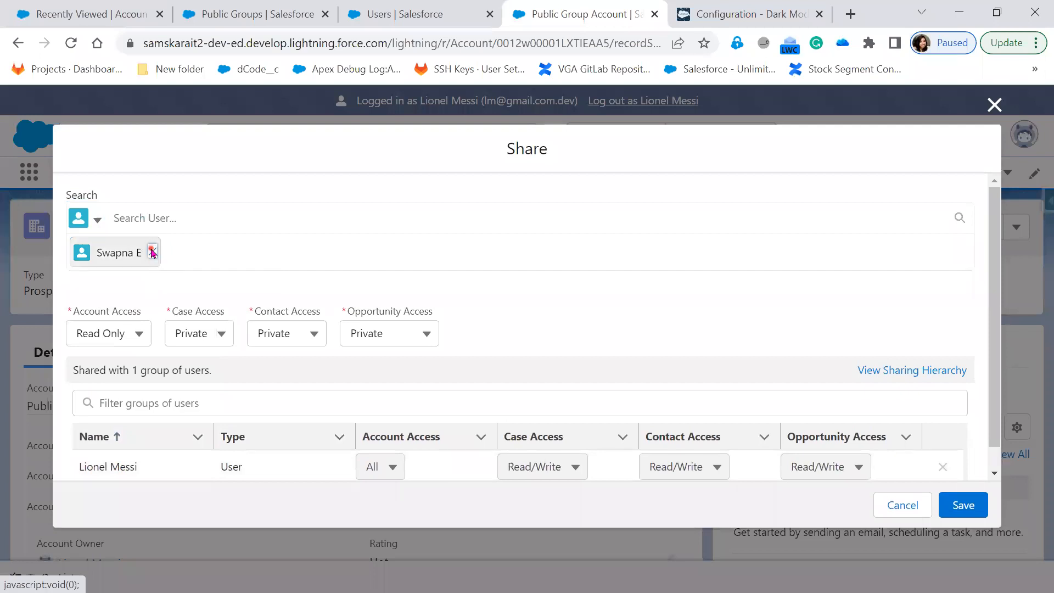
{"action": "left_click", "coordinate": [154, 254]}
{"action": "left_click", "coordinate": [652, 316]}
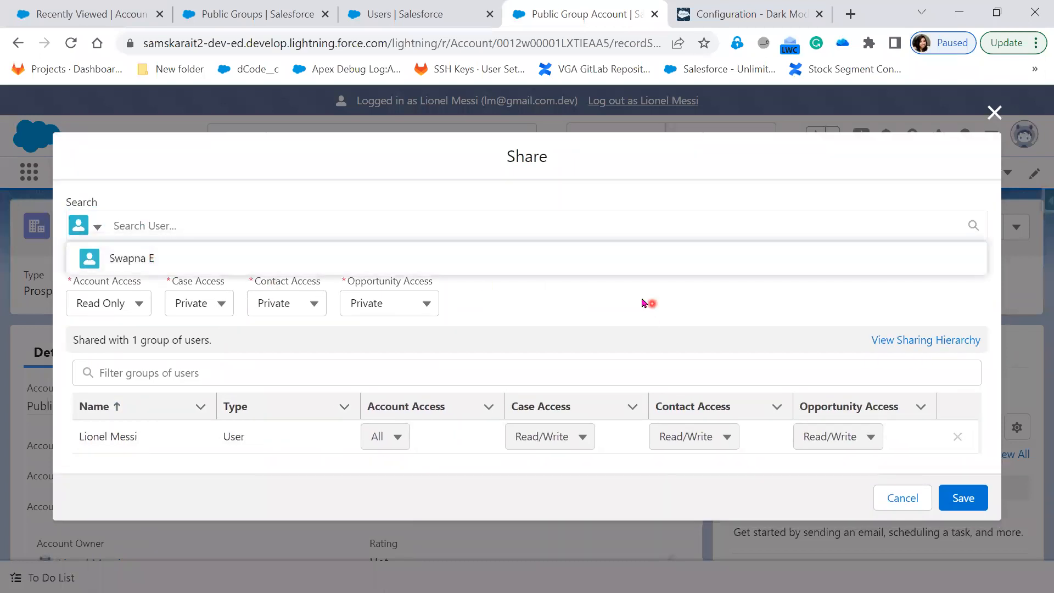
Set the recipient type to Public Group and add Hydeabad_Sales_Group as a share recipient.
{"action": "left_click", "coordinate": [99, 233]}
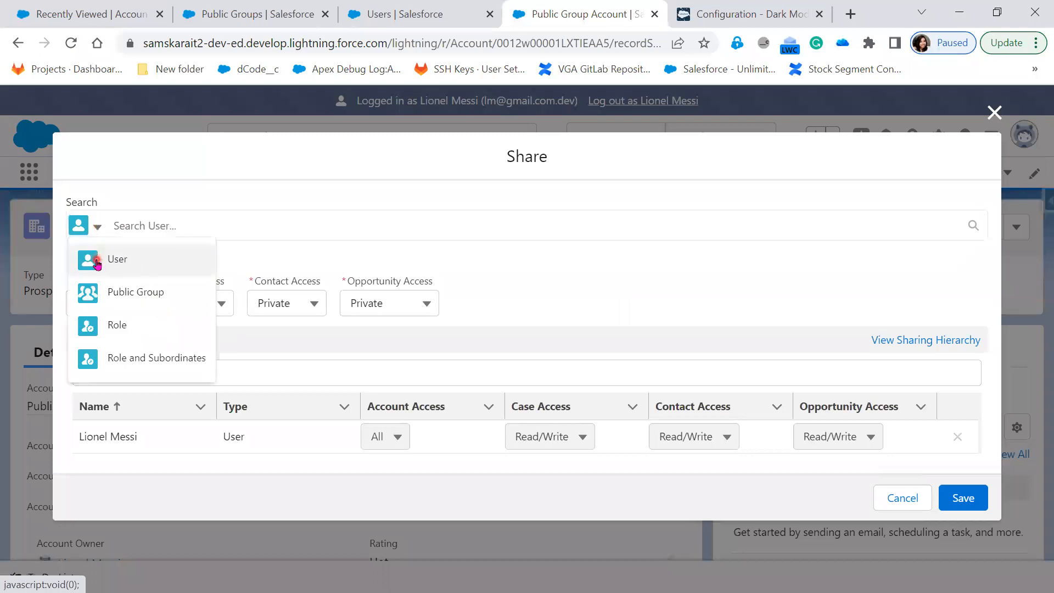
{"action": "left_click", "coordinate": [95, 293]}
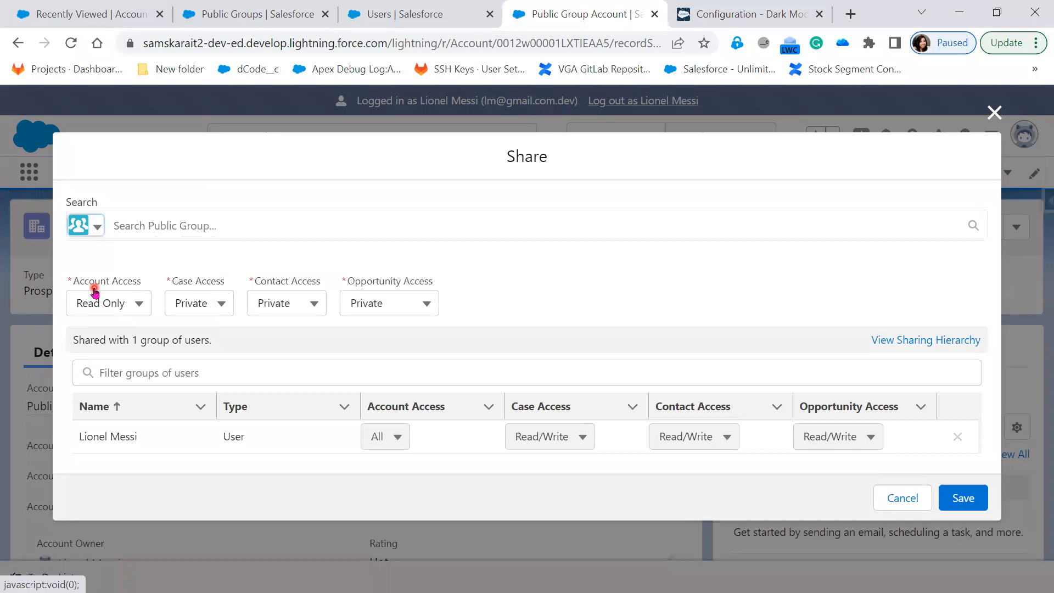
{"action": "left_click", "coordinate": [125, 228]}
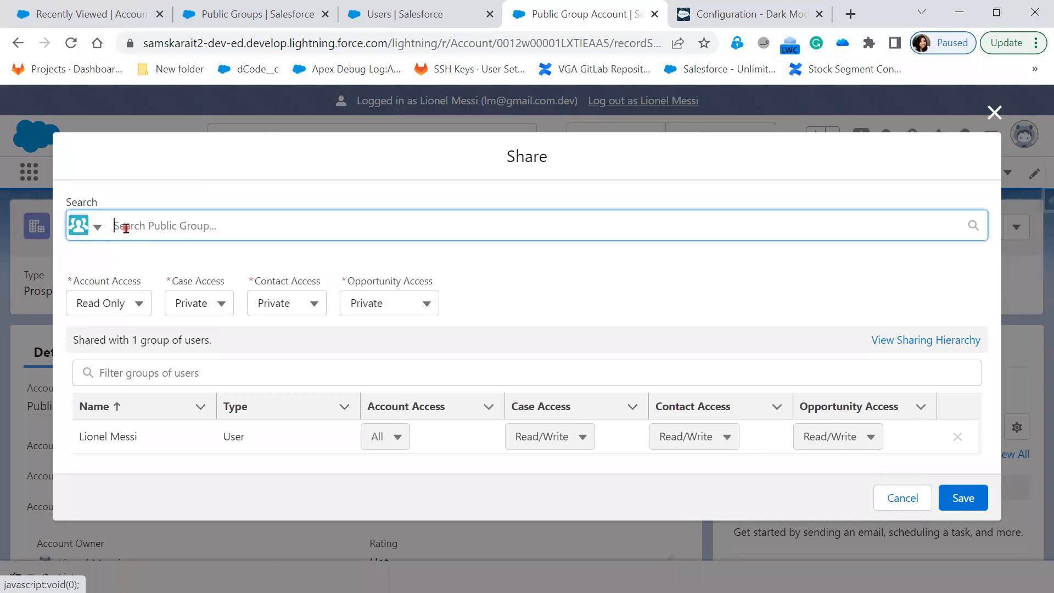
{"action": "type", "text": "Hy"}
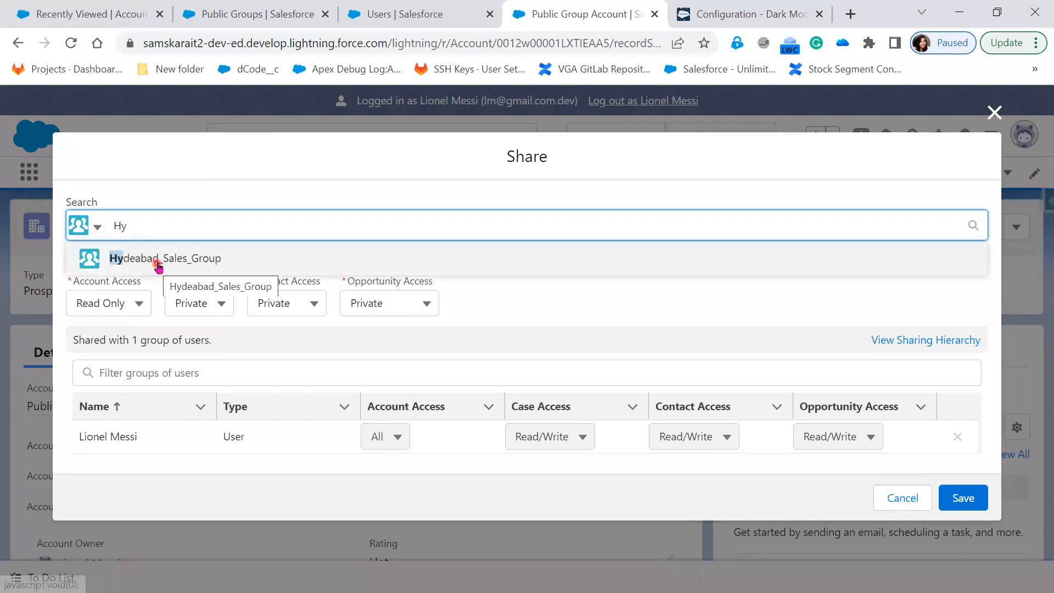
{"action": "left_click", "coordinate": [158, 262]}
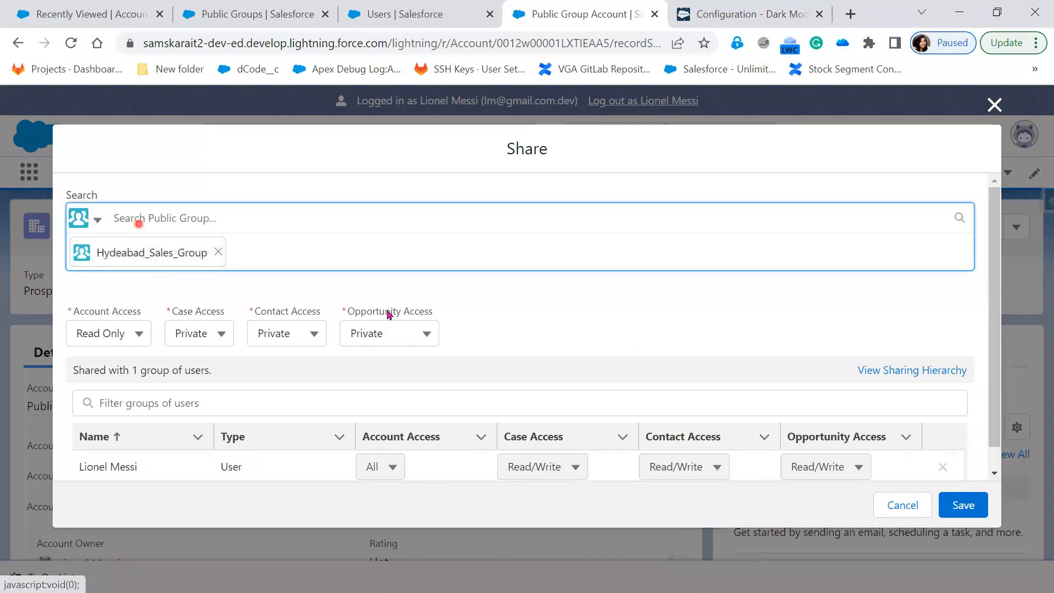
Grant Hydeabad_Sales_Group Read/Write account access and save the sharing of Public Group Account.
{"action": "scroll", "coordinate": [393, 324], "scroll_direction": "down", "scroll_amount": 1}
{"action": "left_click", "coordinate": [140, 323]}
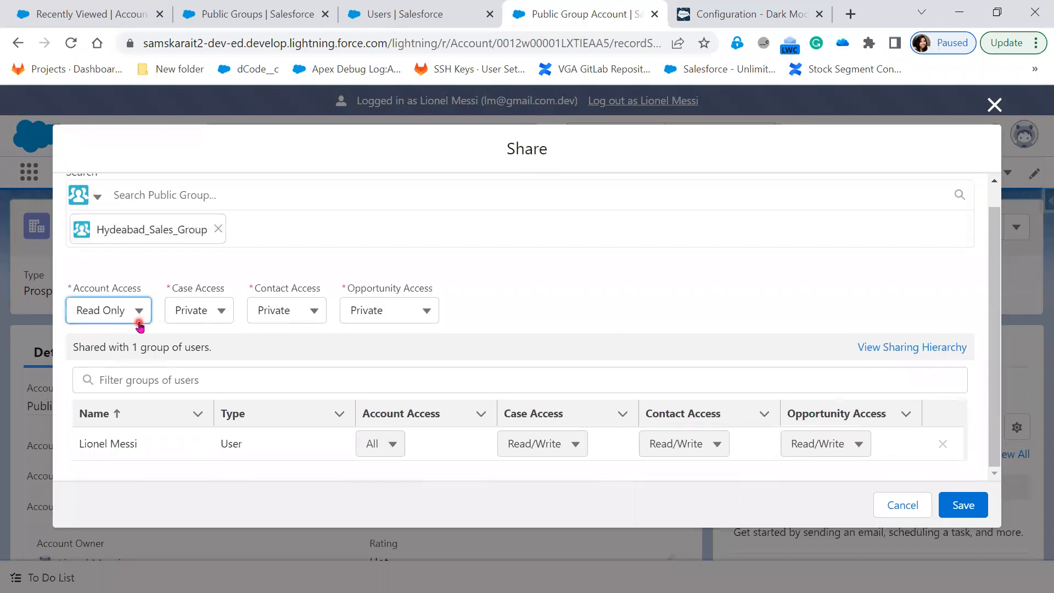
{"action": "left_click", "coordinate": [123, 403]}
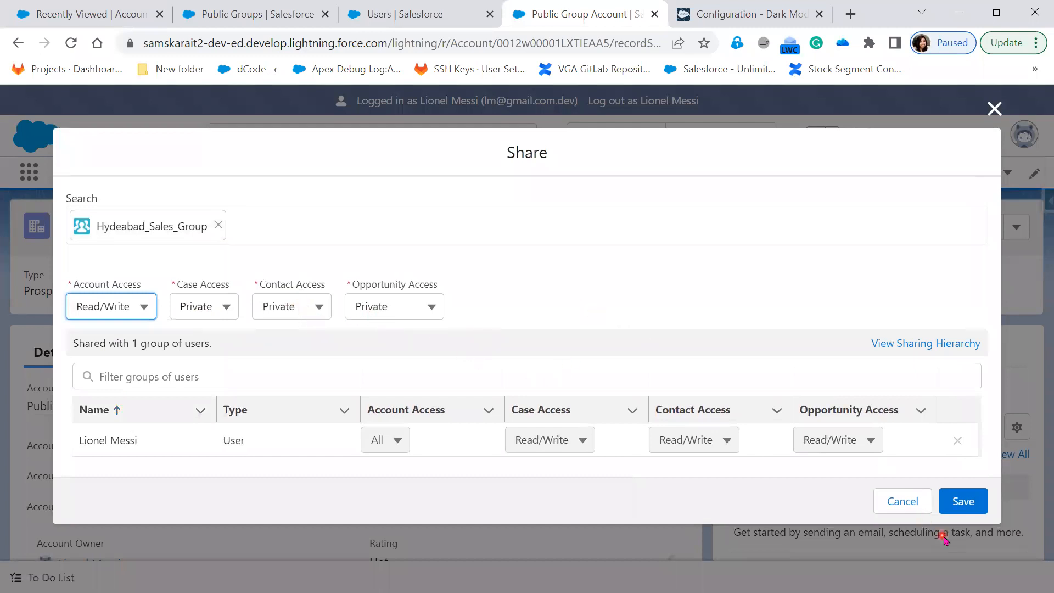
{"action": "left_click", "coordinate": [971, 502]}
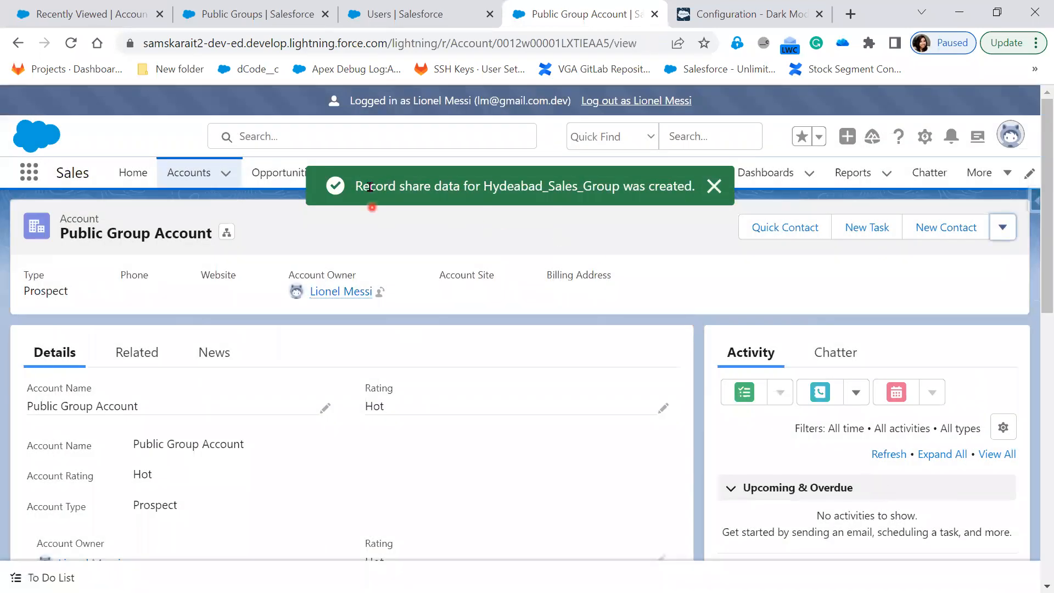
{"action": "left_click_drag", "start_coordinate": [370, 188], "coordinate": [673, 241]}
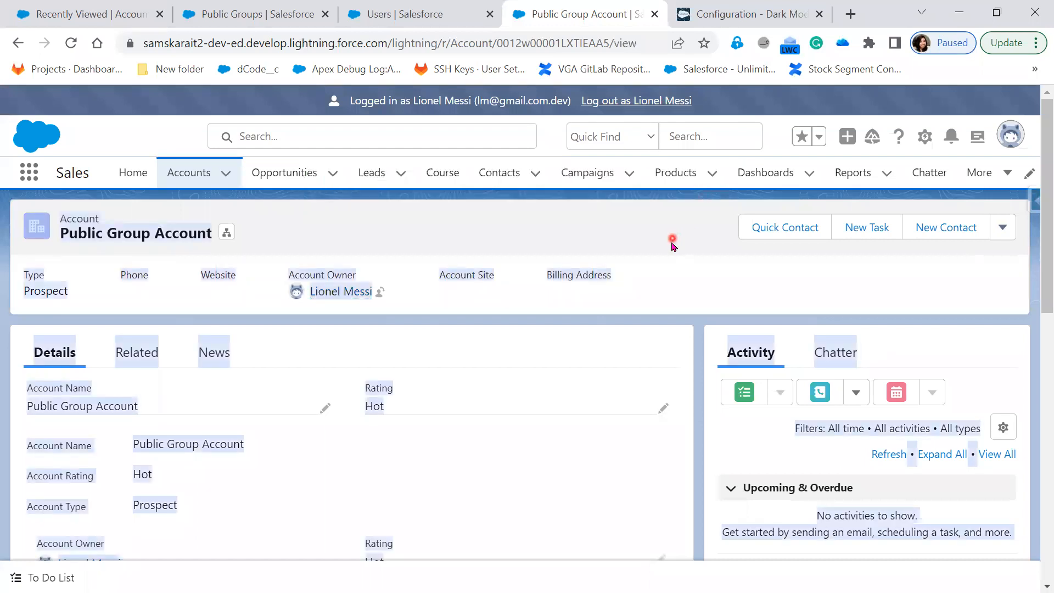
{"action": "left_click", "coordinate": [673, 242]}
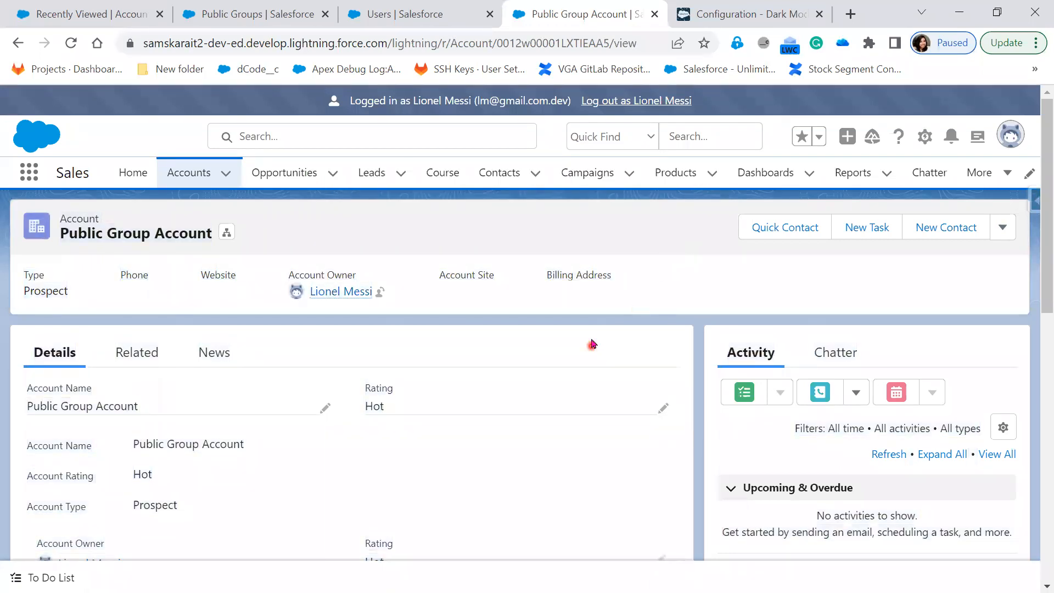
Log out of the impersonated account owner's session and log in as the COO user from the Users list in a new browser tab.
{"action": "left_click", "coordinate": [622, 104]}
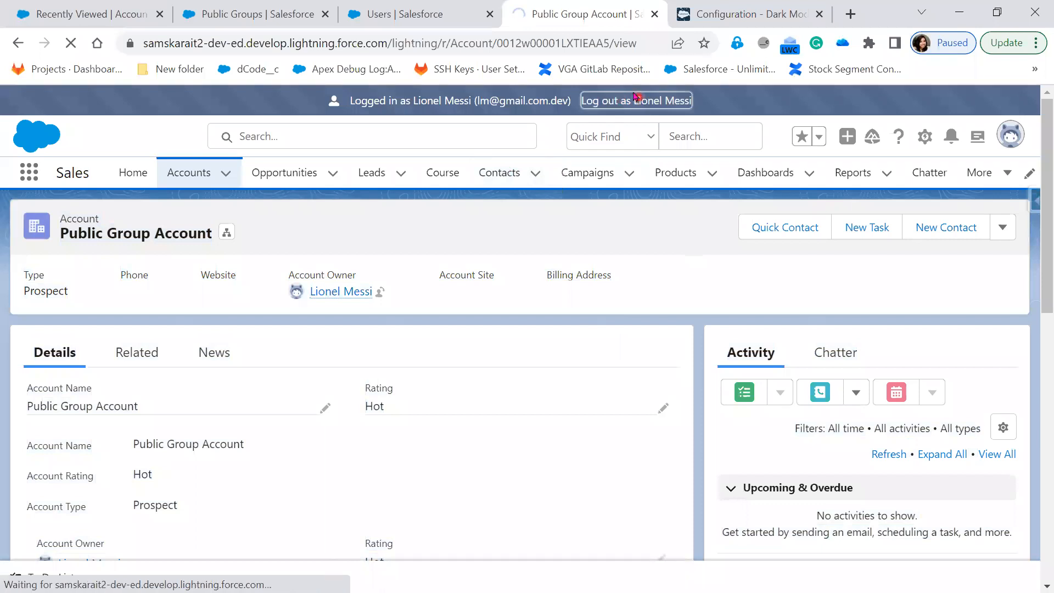
{"action": "left_click", "coordinate": [429, 17]}
{"action": "scroll", "coordinate": [563, 497], "scroll_direction": "down", "scroll_amount": 5}
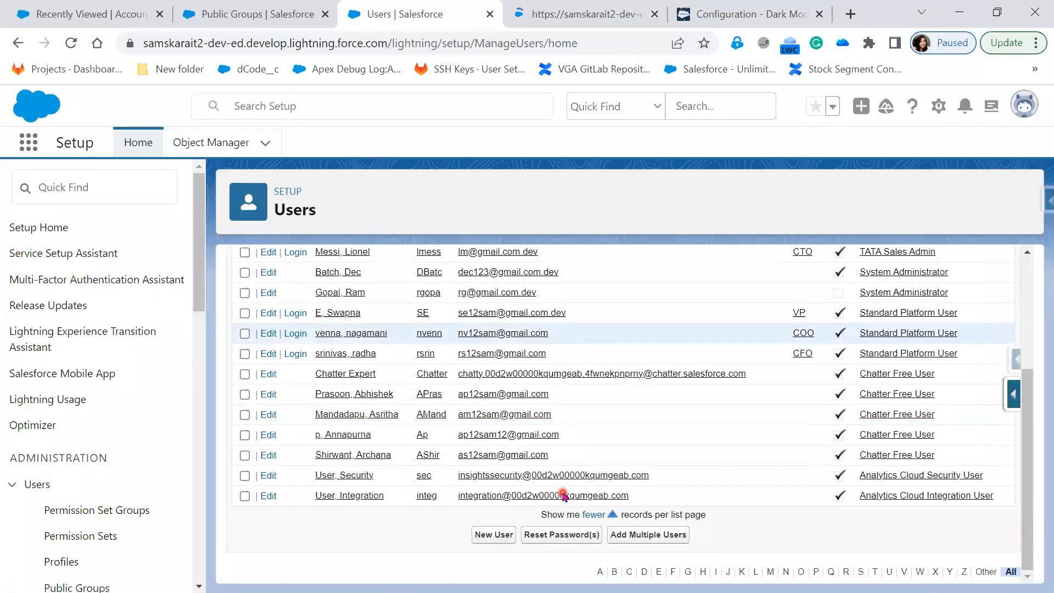
{"action": "right_click", "coordinate": [296, 334]}
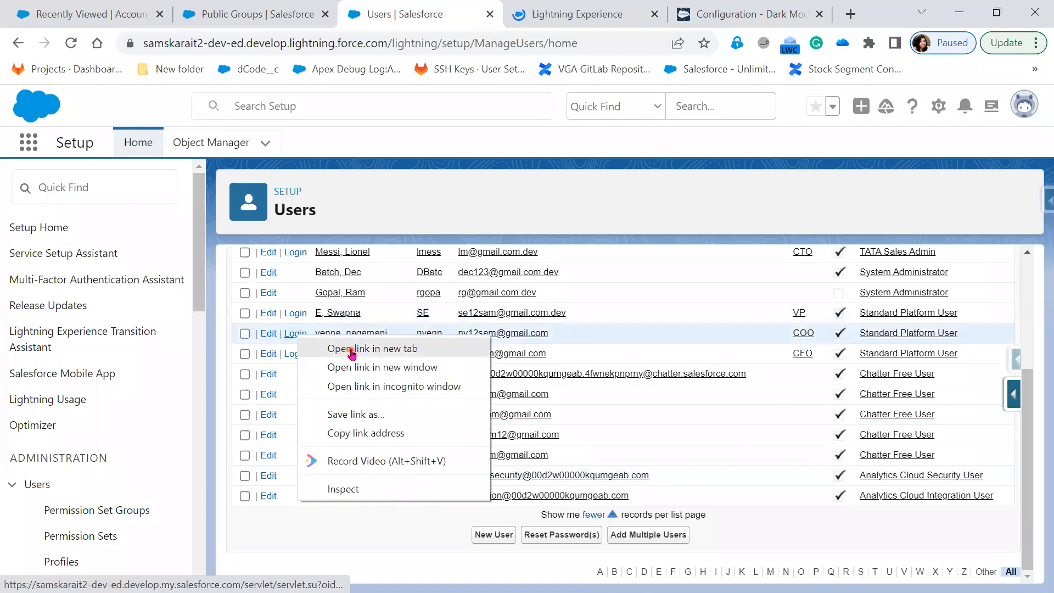
{"action": "left_click", "coordinate": [352, 350]}
{"action": "left_click", "coordinate": [617, 17]}
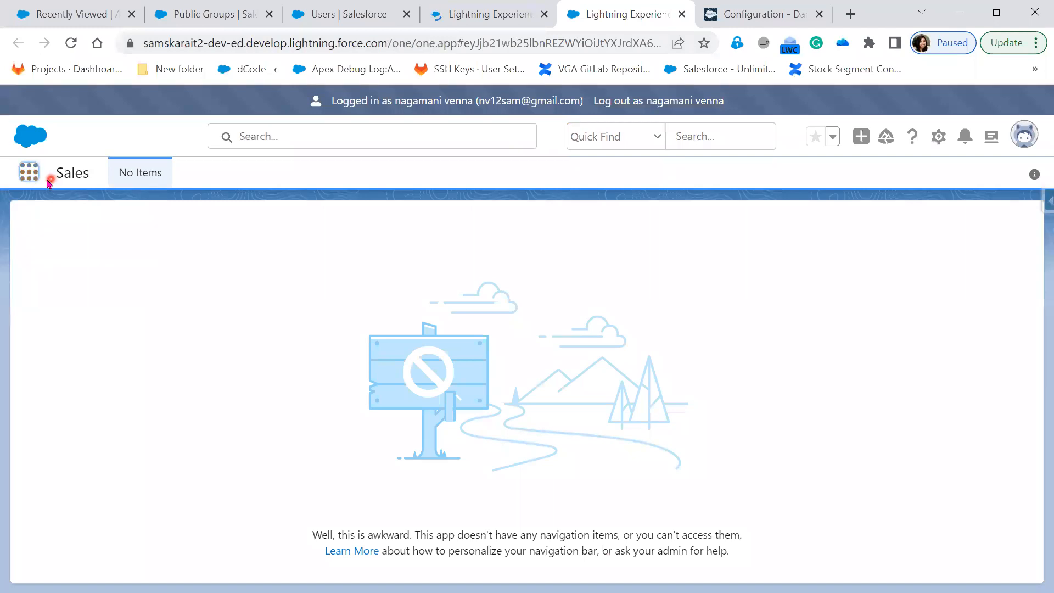
Find the Accounts item, display the All Accounts list view and open the Public Group Account record.
{"action": "left_click", "coordinate": [29, 173]}
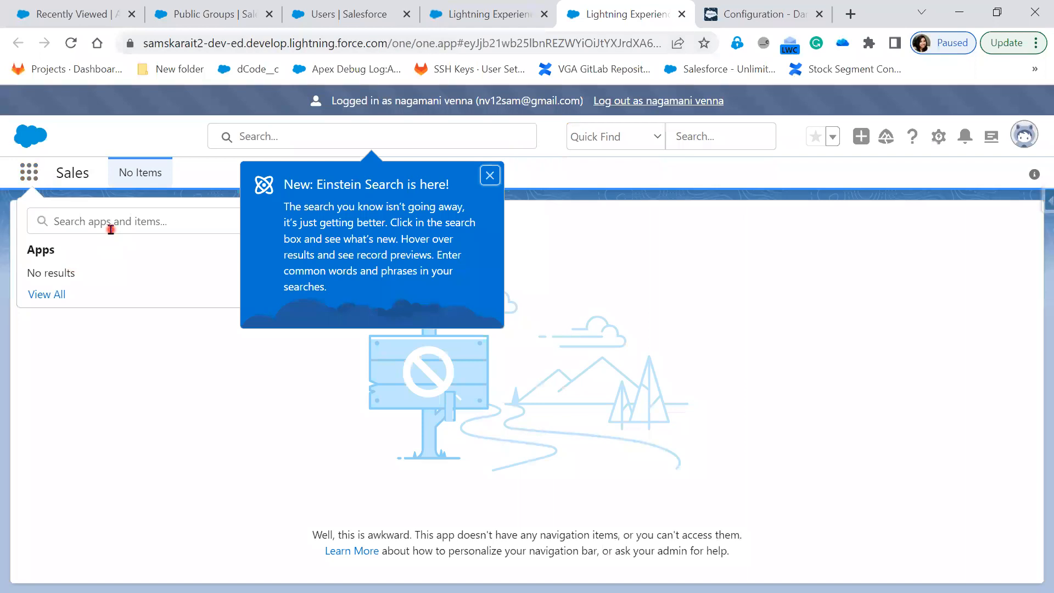
{"action": "left_click", "coordinate": [119, 225]}
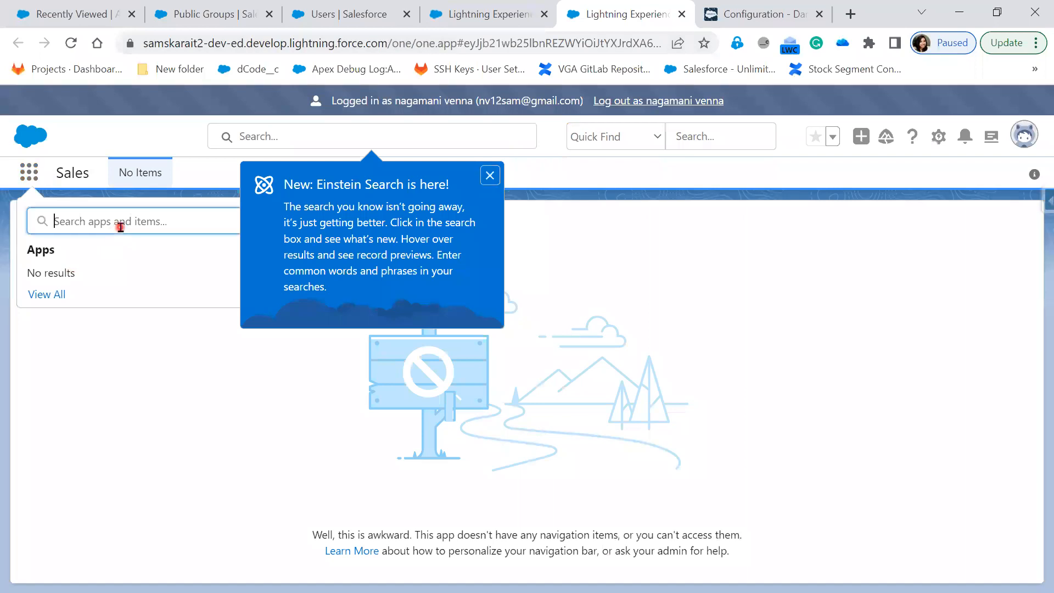
{"action": "type", "text": "Acc"}
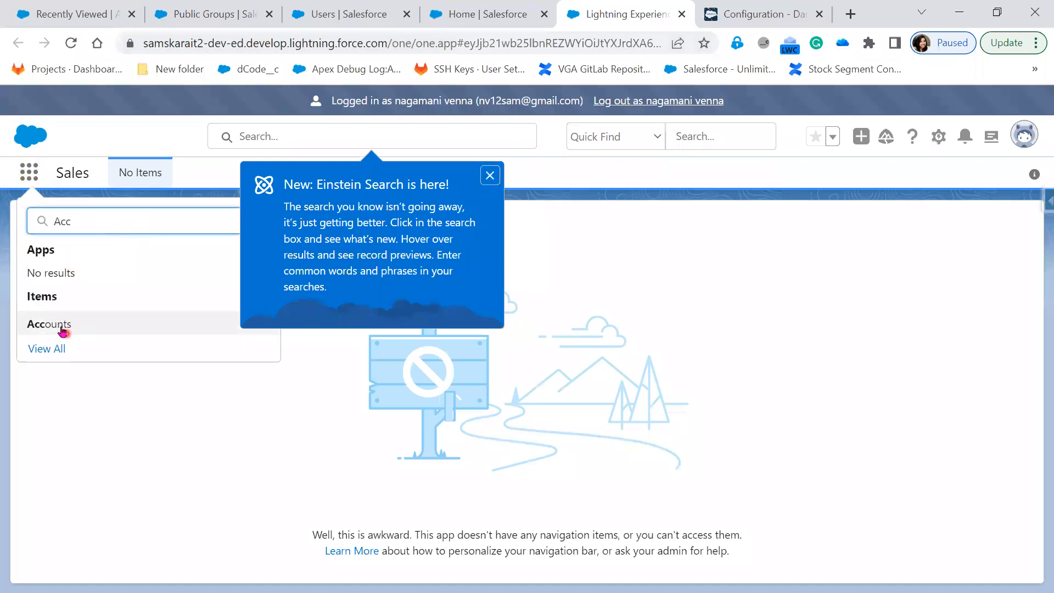
{"action": "left_click", "coordinate": [63, 325]}
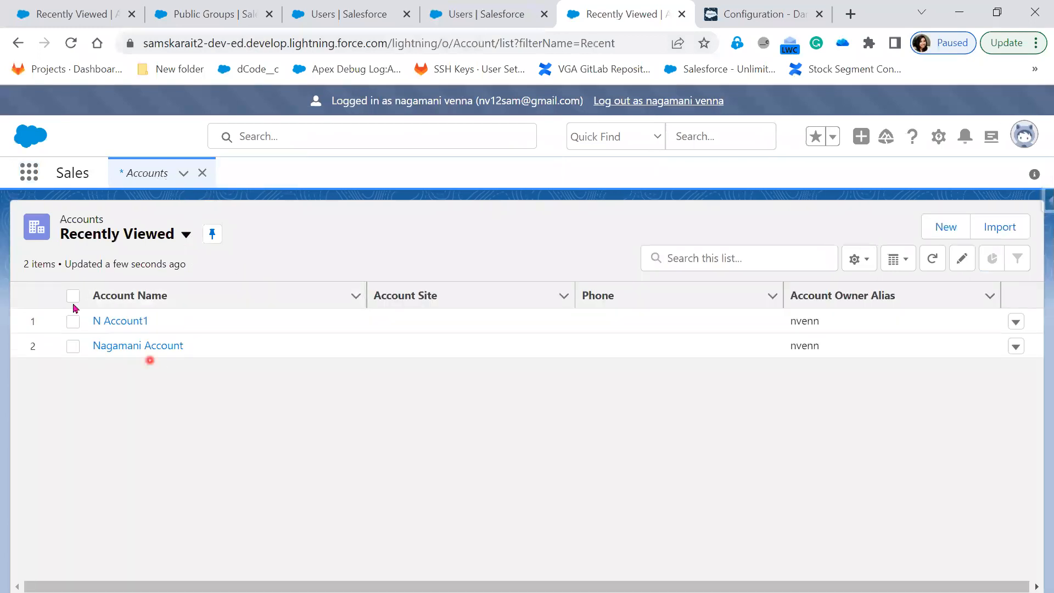
{"action": "left_click", "coordinate": [187, 240]}
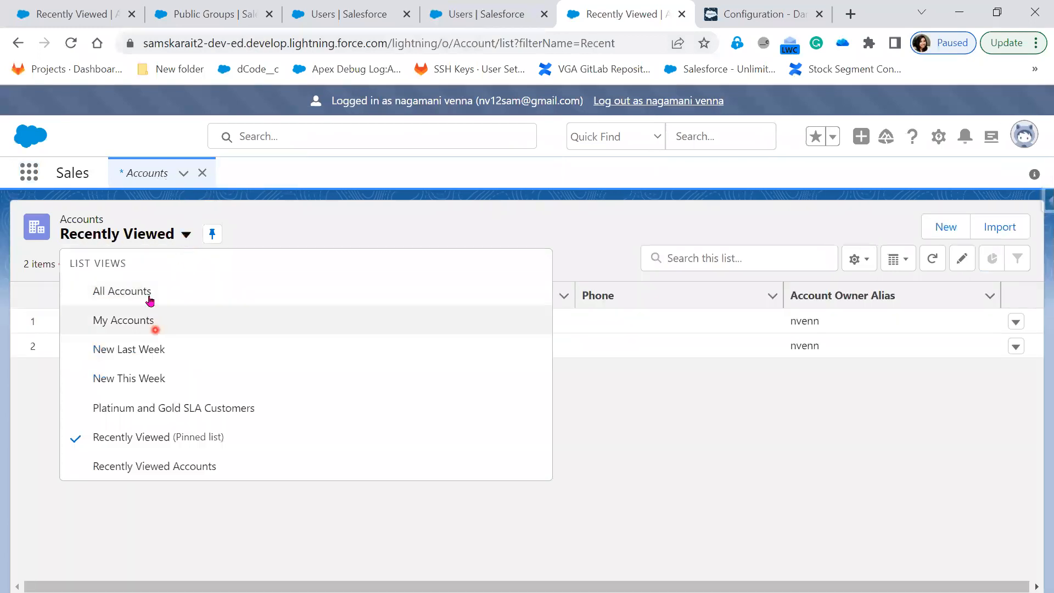
{"action": "left_click", "coordinate": [148, 295]}
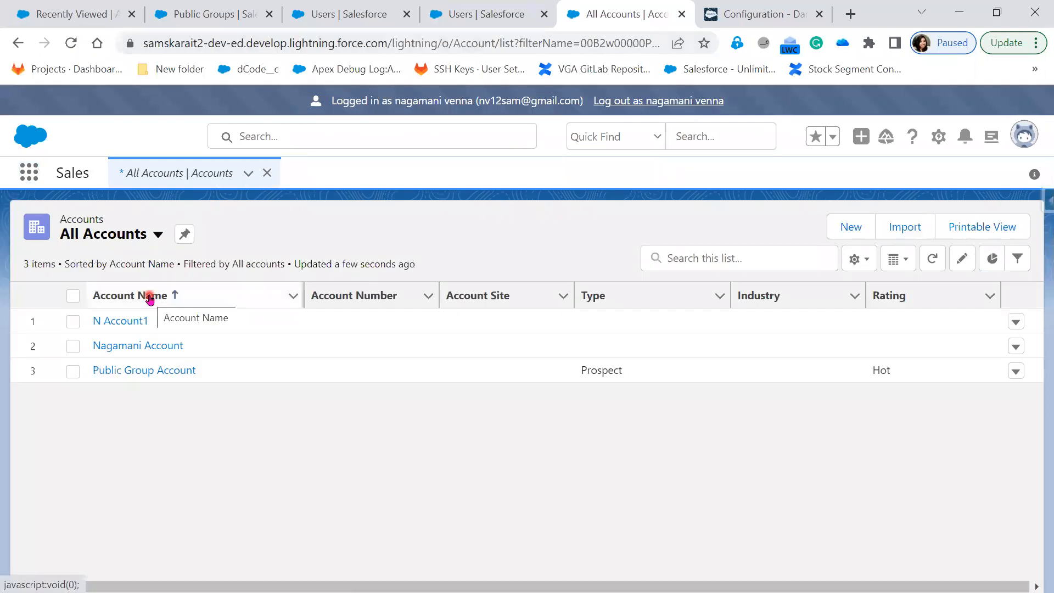
{"action": "left_click", "coordinate": [147, 373]}
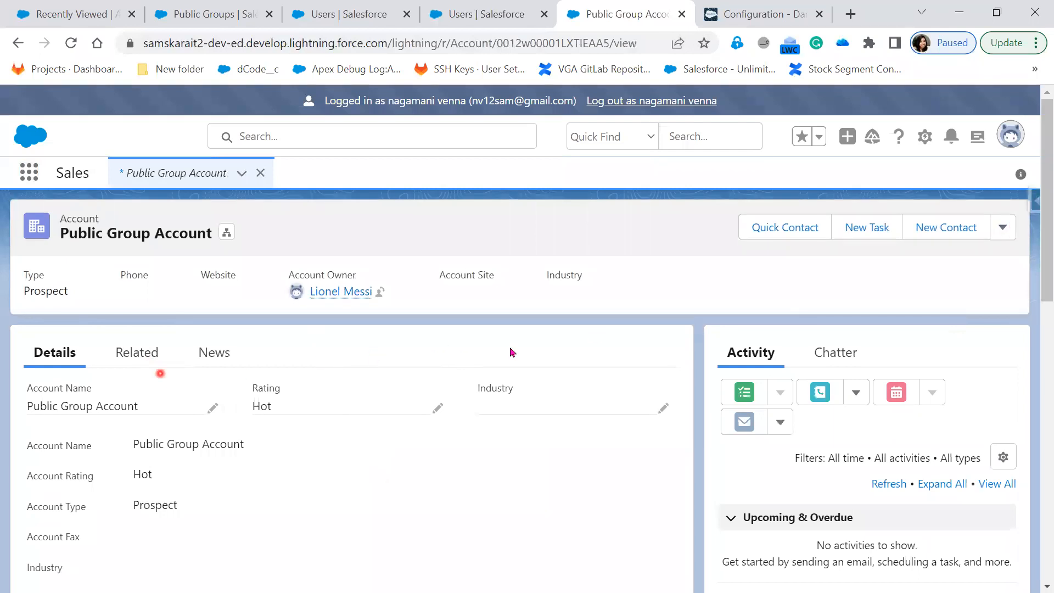
Edit Public Group Account with rating Warm and an account number, save it and check the saved details.
{"action": "left_click", "coordinate": [1002, 227]}
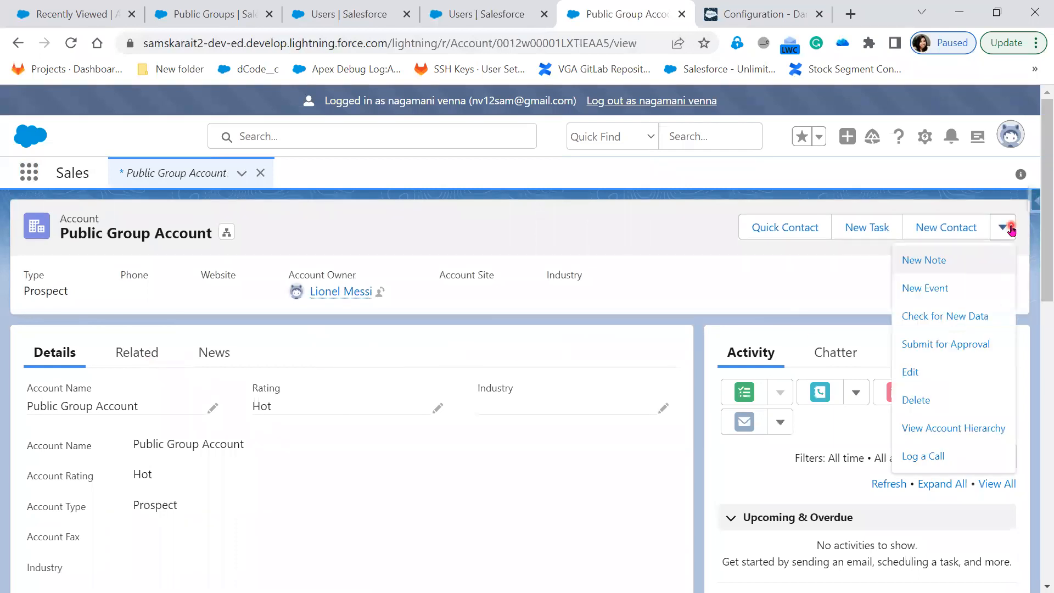
{"action": "left_click", "coordinate": [930, 373]}
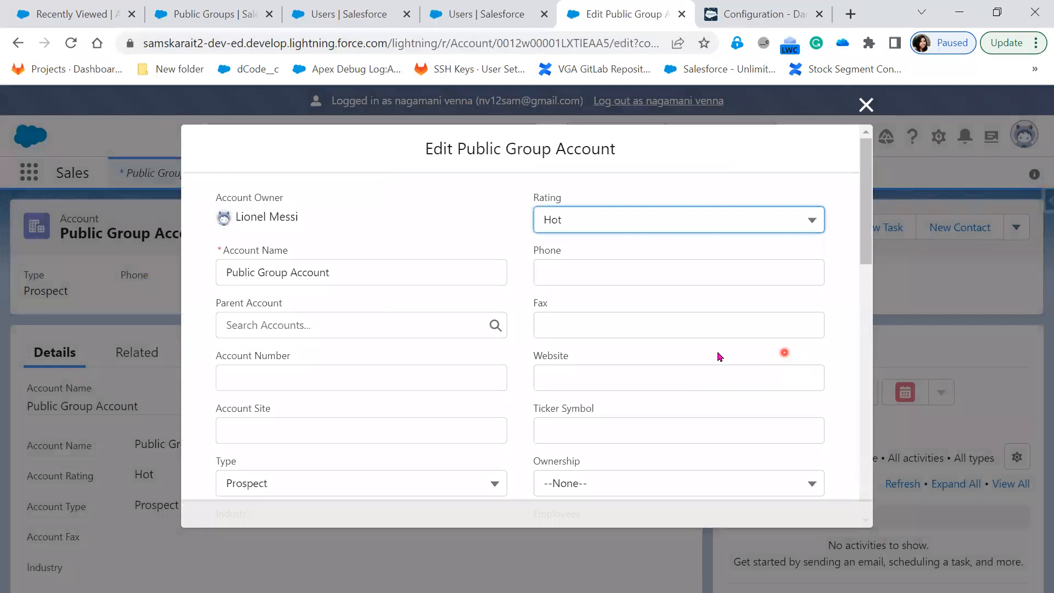
{"action": "left_click", "coordinate": [609, 237]}
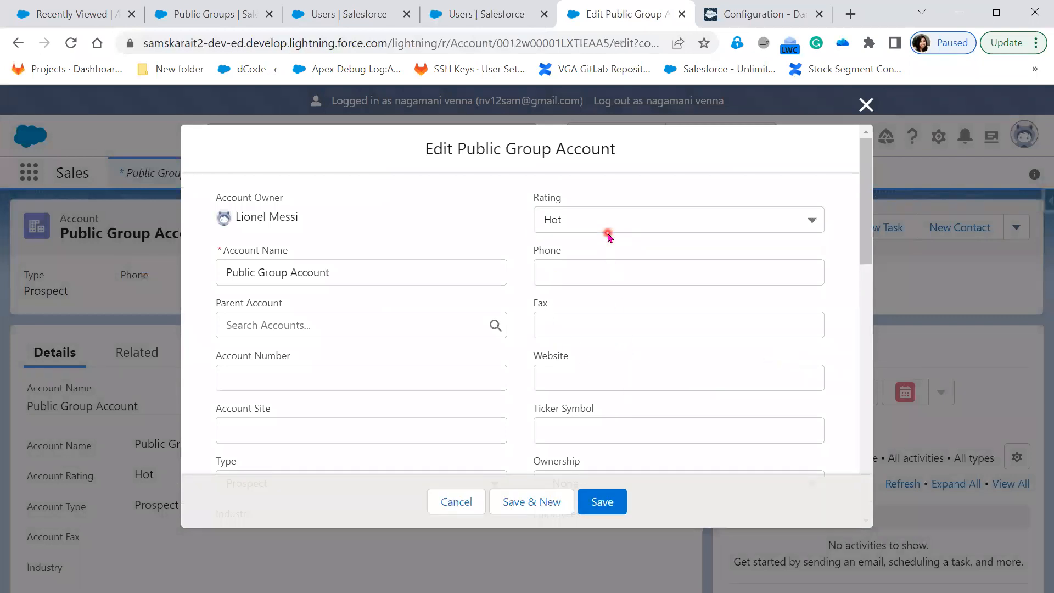
{"action": "left_click", "coordinate": [612, 225]}
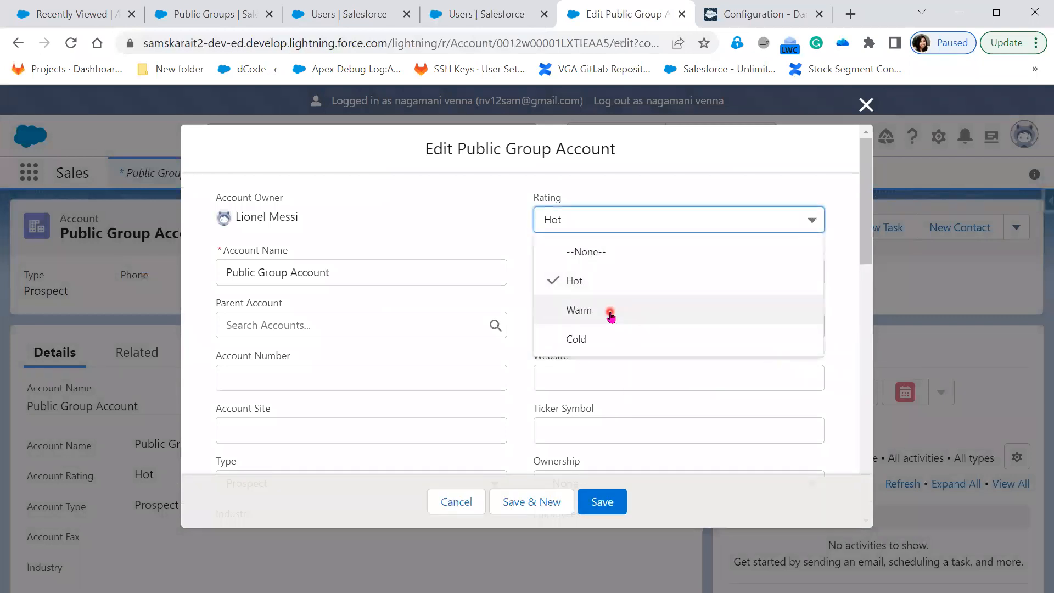
{"action": "left_click", "coordinate": [610, 308]}
{"action": "left_click", "coordinate": [326, 374]}
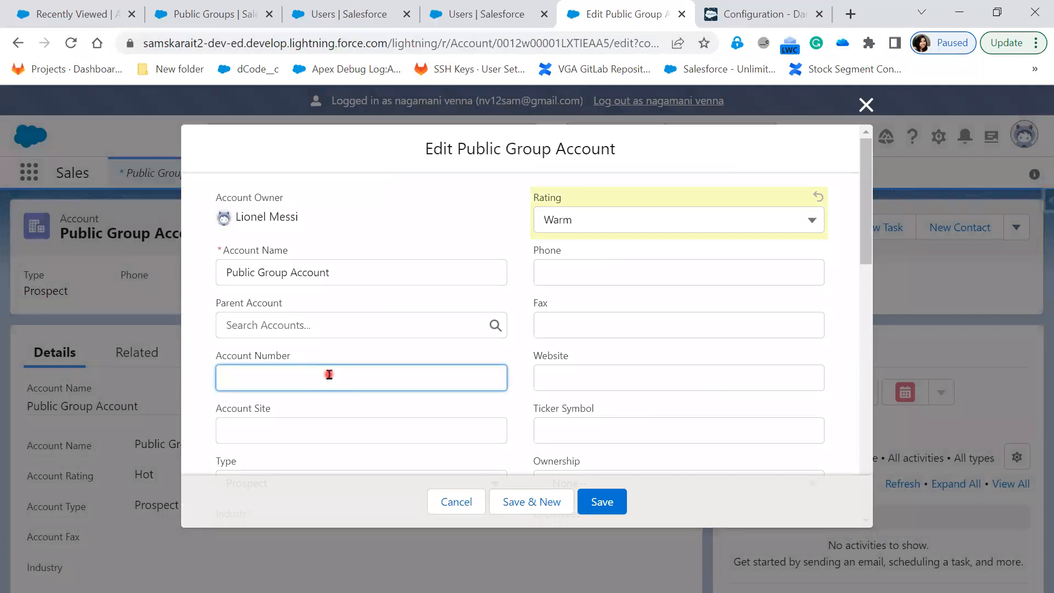
{"action": "type", "text": "345232323"}
{"action": "left_click", "coordinate": [604, 504]}
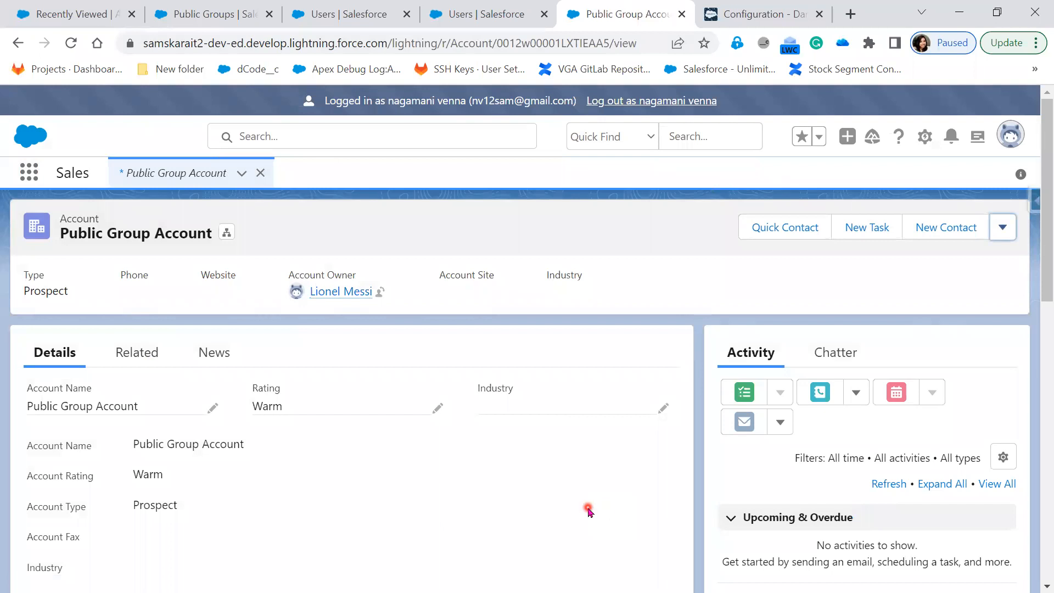
{"action": "scroll", "coordinate": [588, 509], "scroll_direction": "down", "scroll_amount": 6}
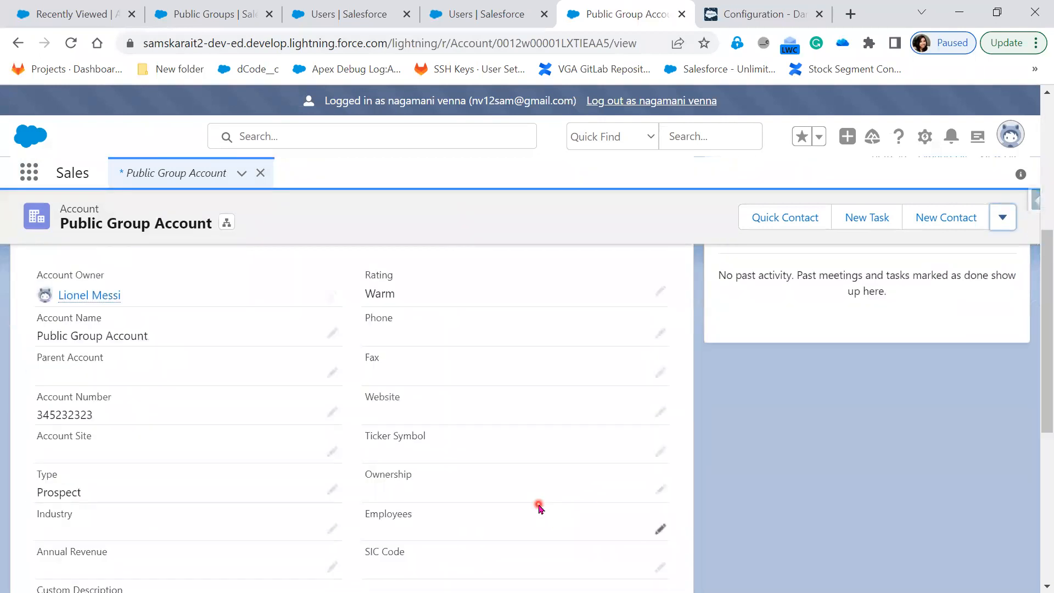
Look through the Users list and try to start a new public group from the Public Groups setup page.
{"action": "left_click", "coordinate": [486, 15]}
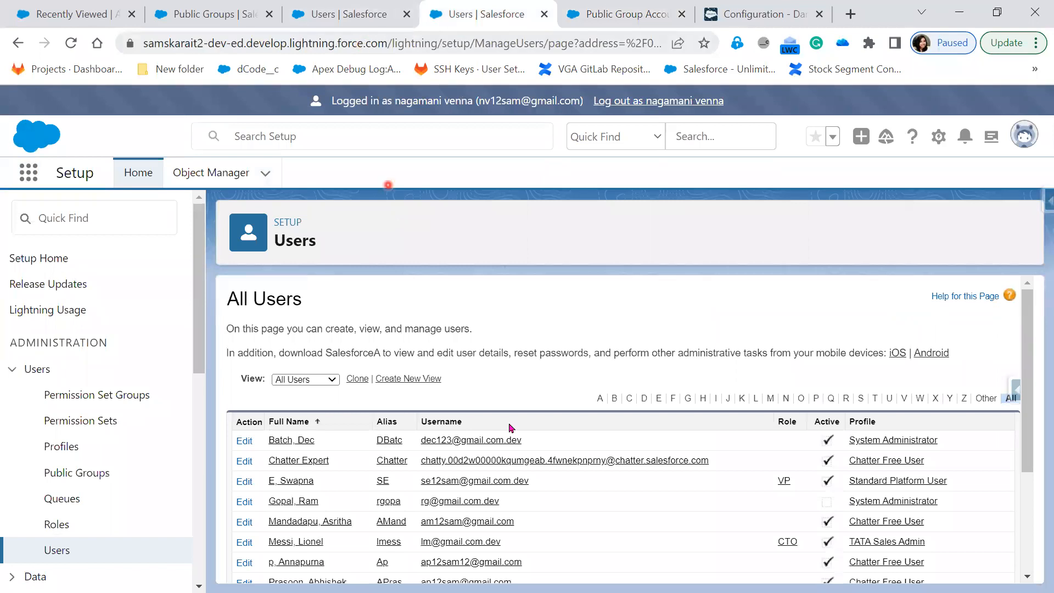
{"action": "scroll", "coordinate": [514, 424], "scroll_direction": "down", "scroll_amount": 1}
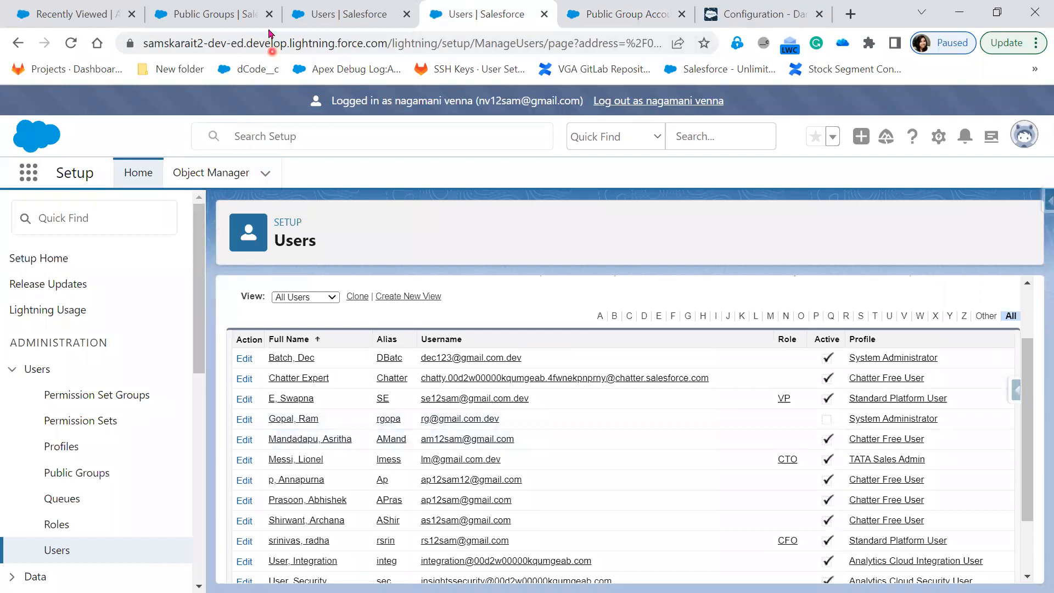
{"action": "left_click", "coordinate": [218, 17]}
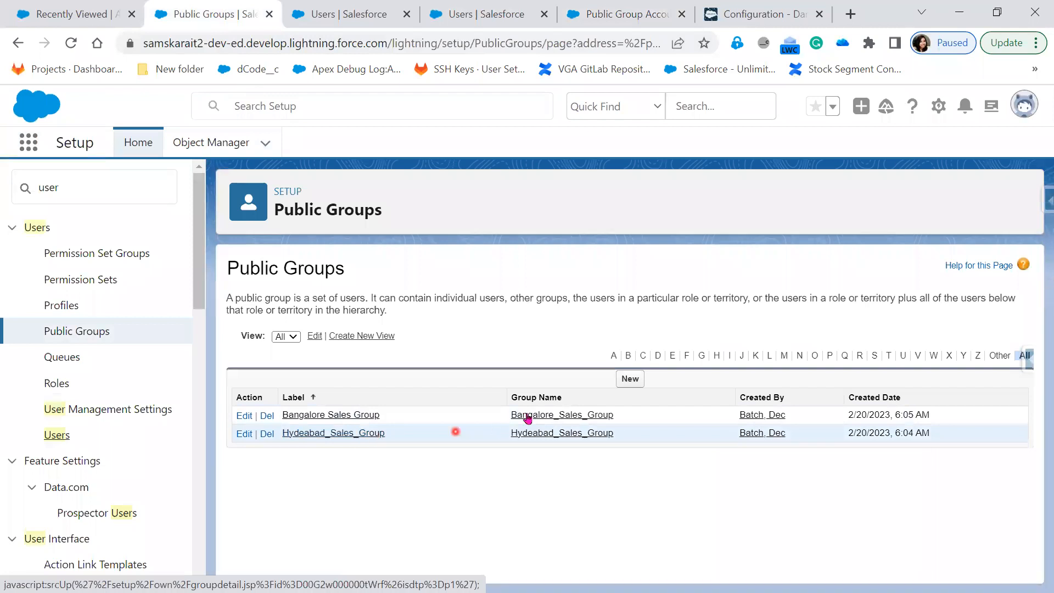
{"action": "left_click", "coordinate": [626, 380]}
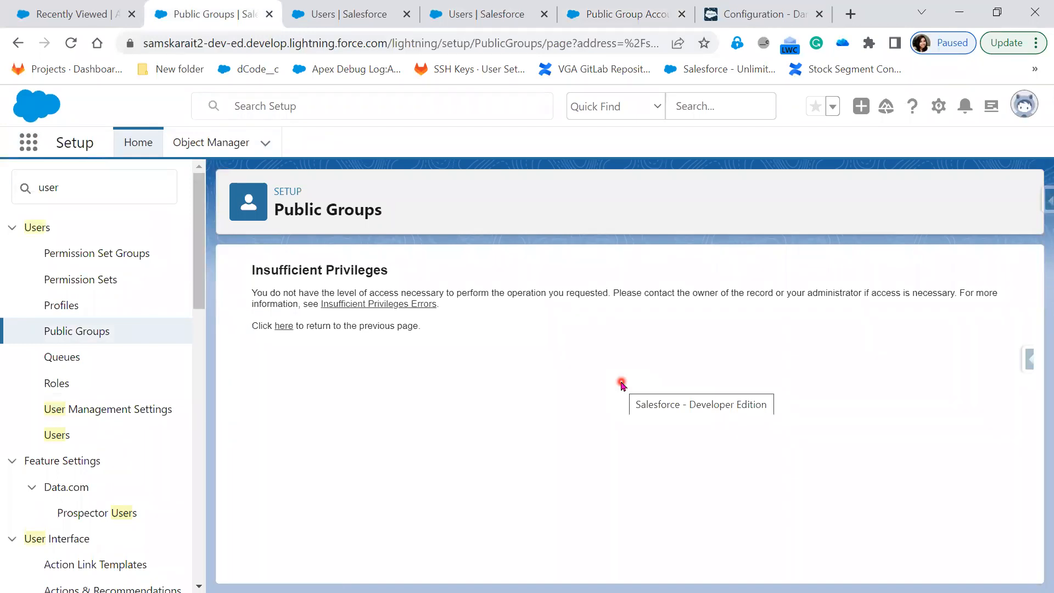
Log out of the impersonated COO user's session and reload the Public Groups page with a blank new group form.
{"action": "left_click", "coordinate": [592, 14]}
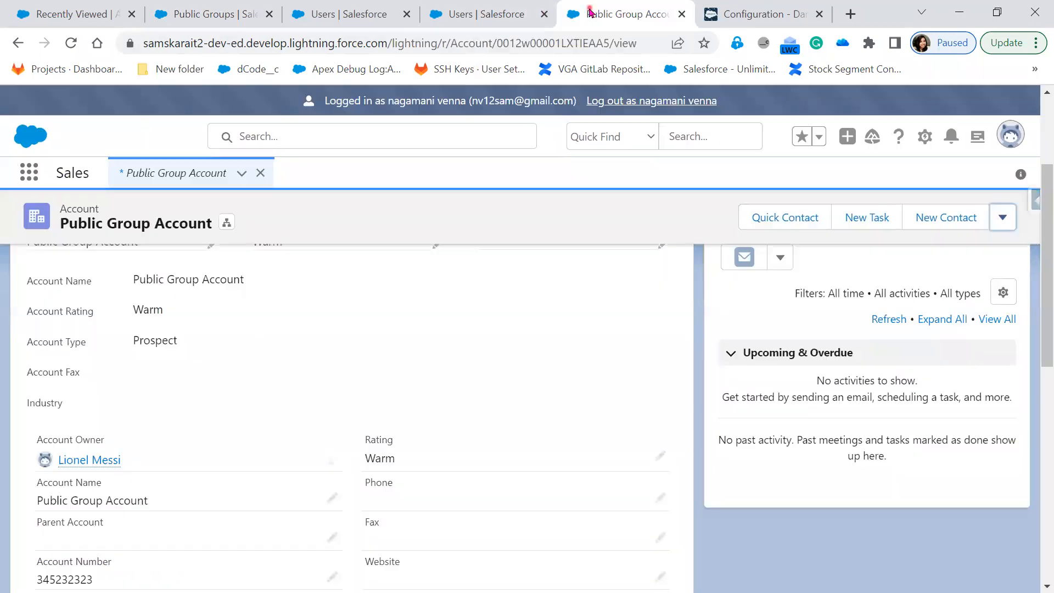
{"action": "left_click", "coordinate": [660, 104]}
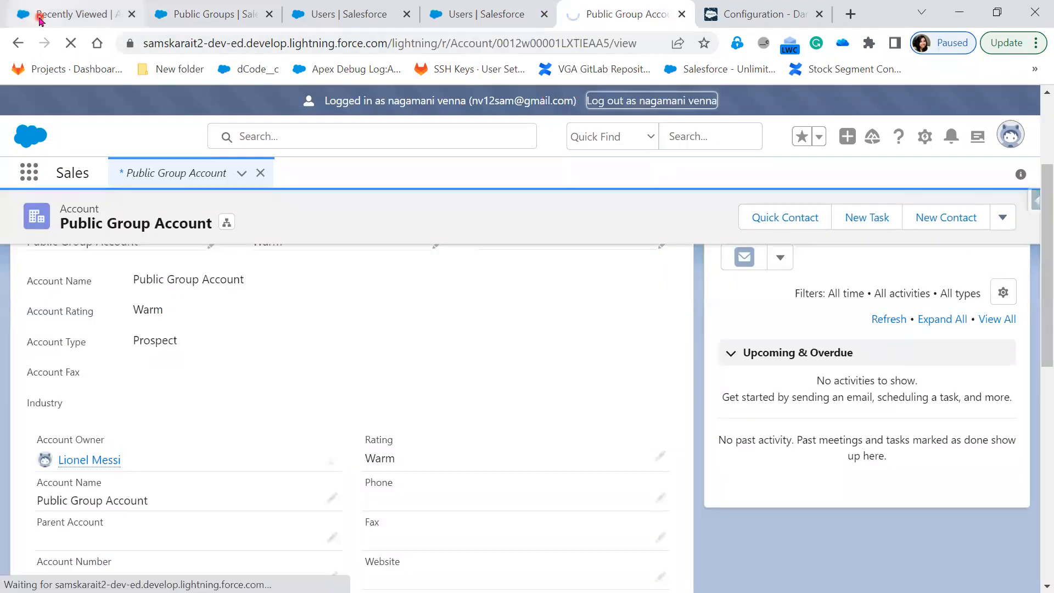
{"action": "left_click", "coordinate": [40, 16]}
{"action": "left_click", "coordinate": [211, 8]}
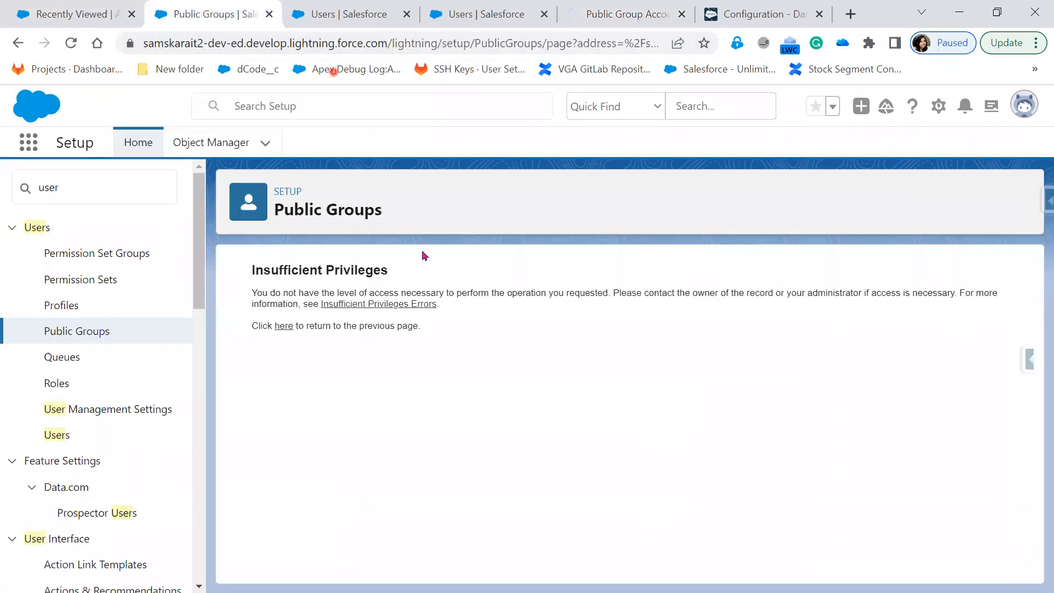
{"action": "left_click", "coordinate": [70, 44]}
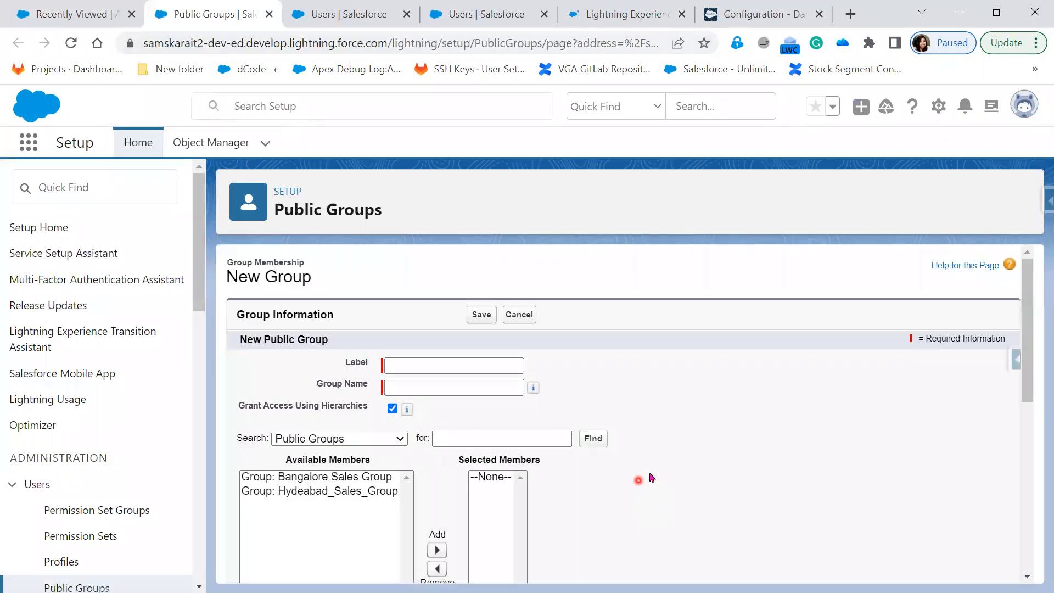
Log in as the CTO user with the TATA Sales Admin profile from the administrator's Users list.
{"action": "left_click", "coordinate": [466, 22]}
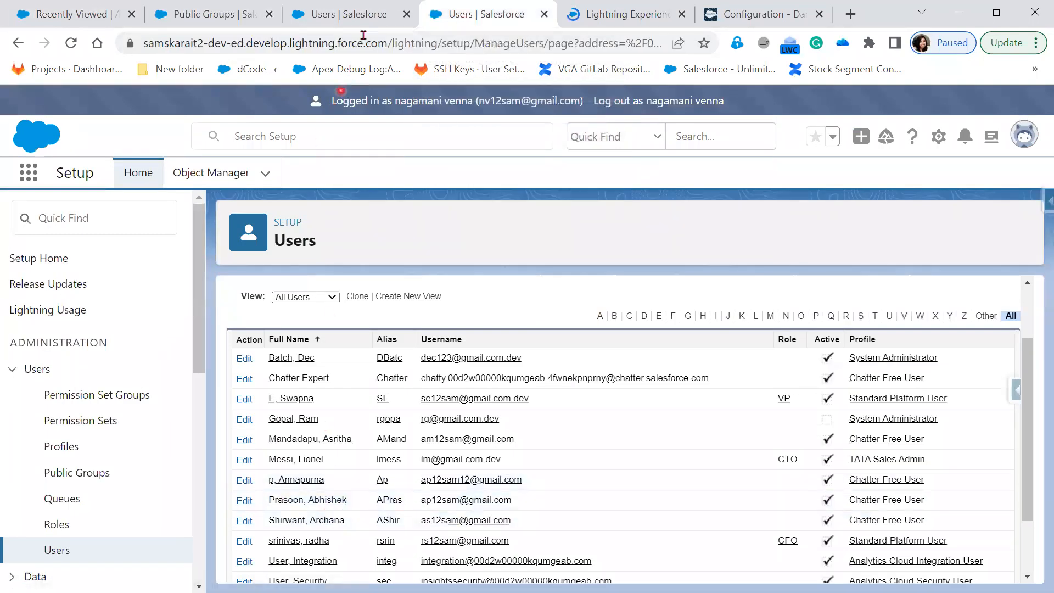
{"action": "left_click", "coordinate": [349, 14]}
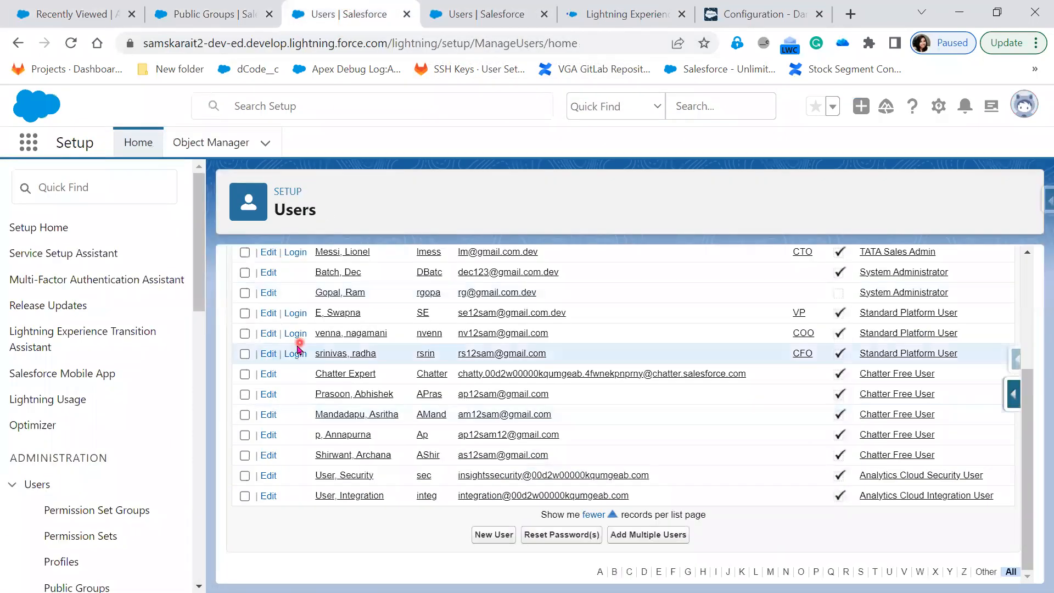
{"action": "scroll", "coordinate": [300, 364], "scroll_direction": "up", "scroll_amount": 3}
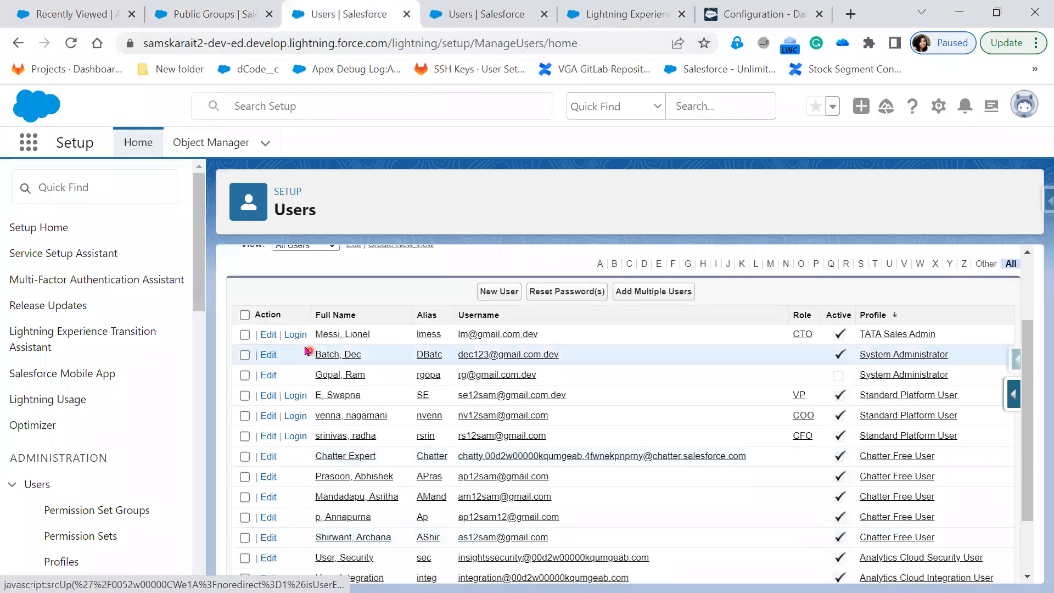
{"action": "left_click", "coordinate": [296, 335]}
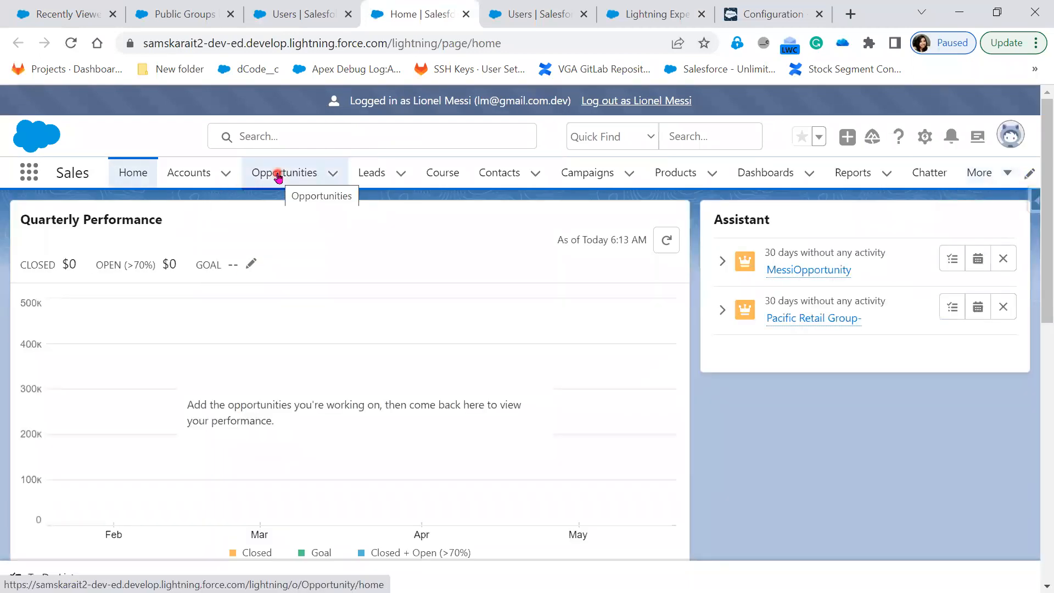
Create a new account named P1 with the rating Warm and save it.
{"action": "left_click", "coordinate": [177, 173]}
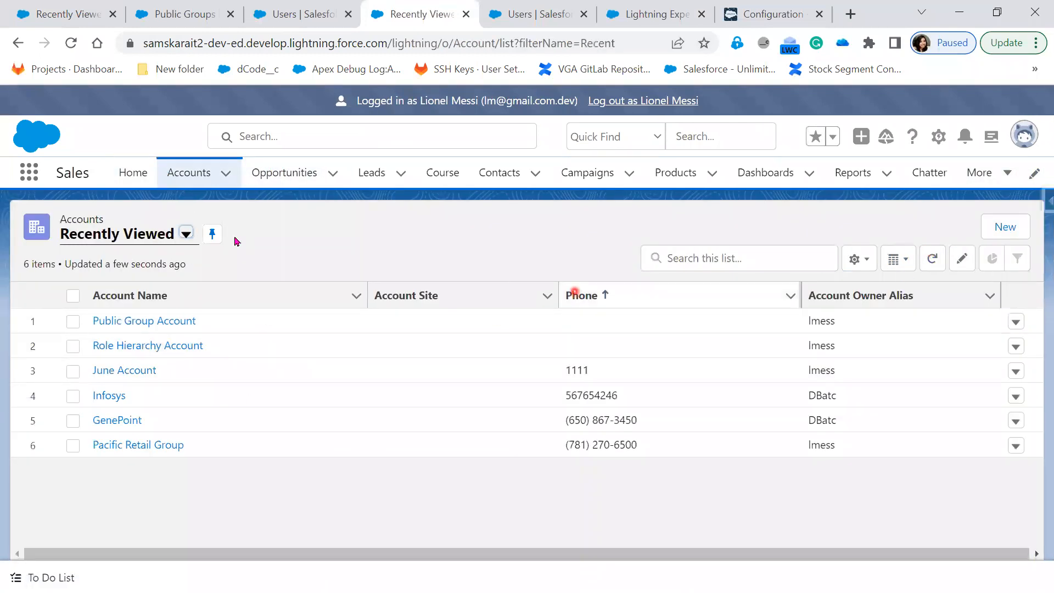
{"action": "left_click", "coordinate": [1024, 237]}
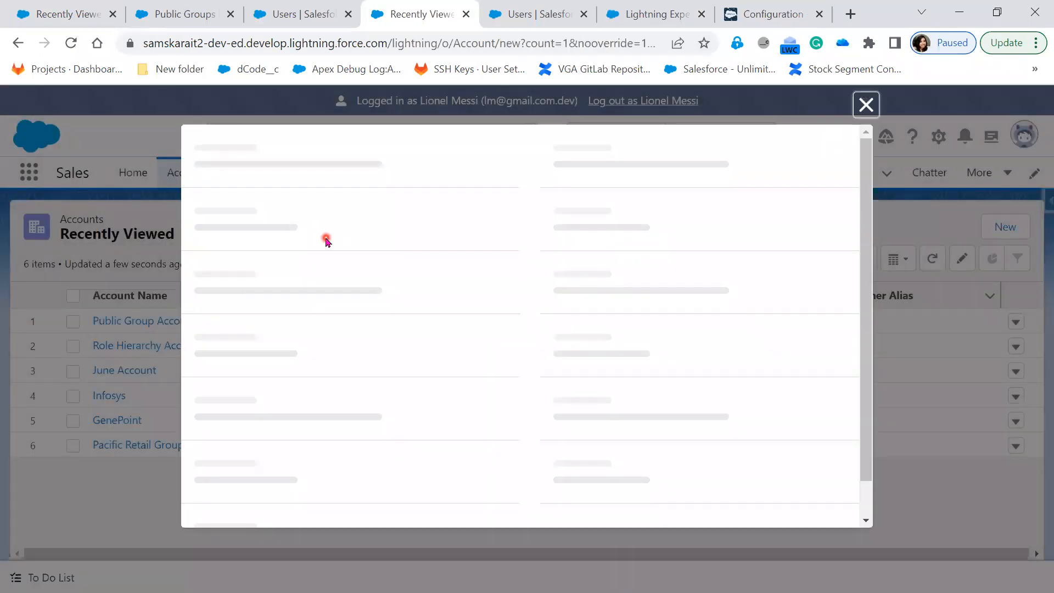
{"action": "left_click", "coordinate": [314, 297]}
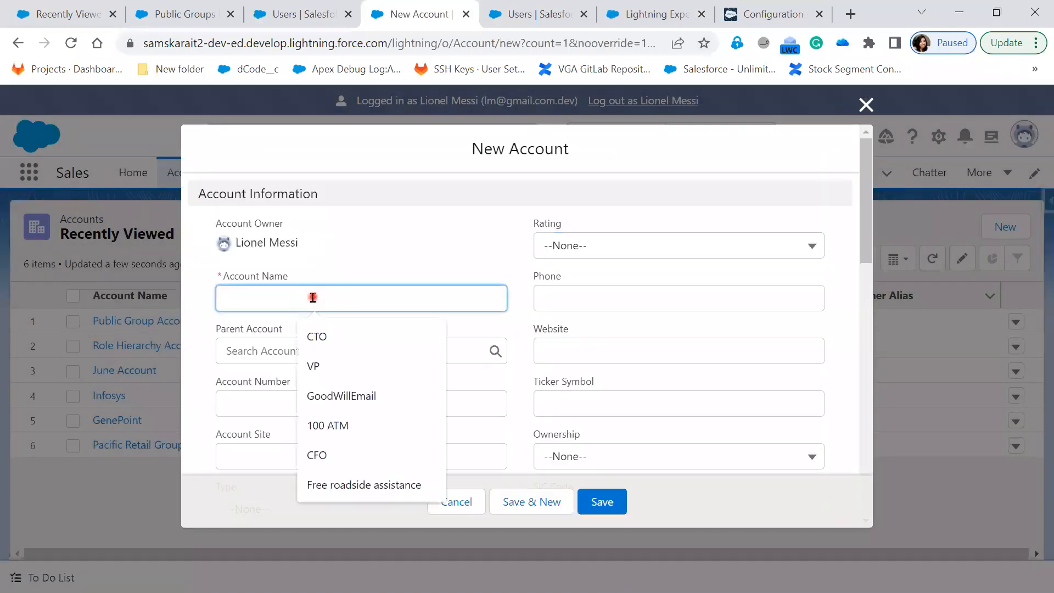
{"action": "type", "text": "P1"}
{"action": "left_click", "coordinate": [612, 249]}
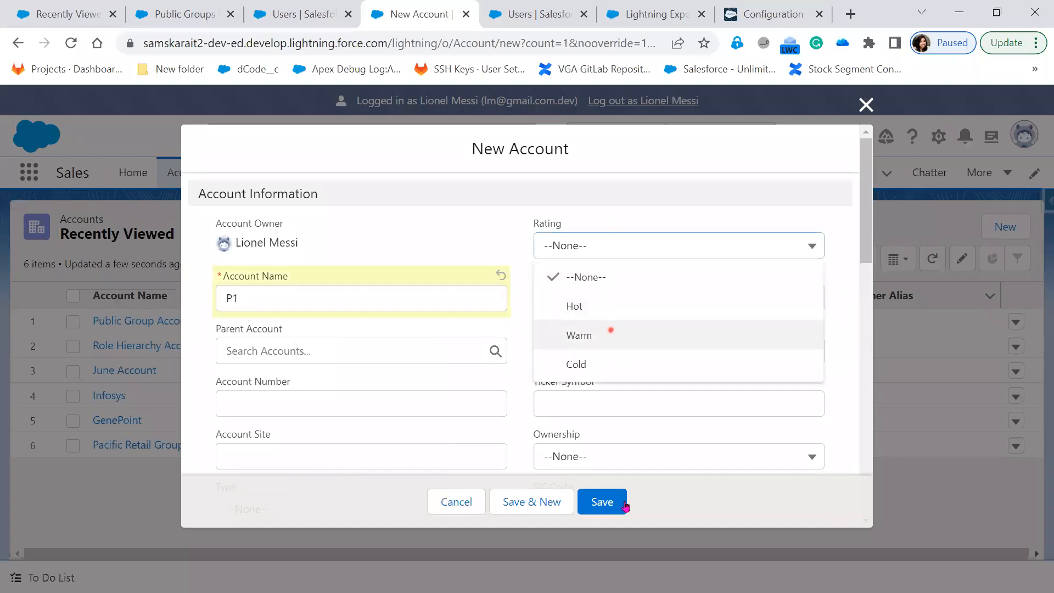
{"action": "left_click", "coordinate": [611, 334]}
{"action": "left_click", "coordinate": [601, 504]}
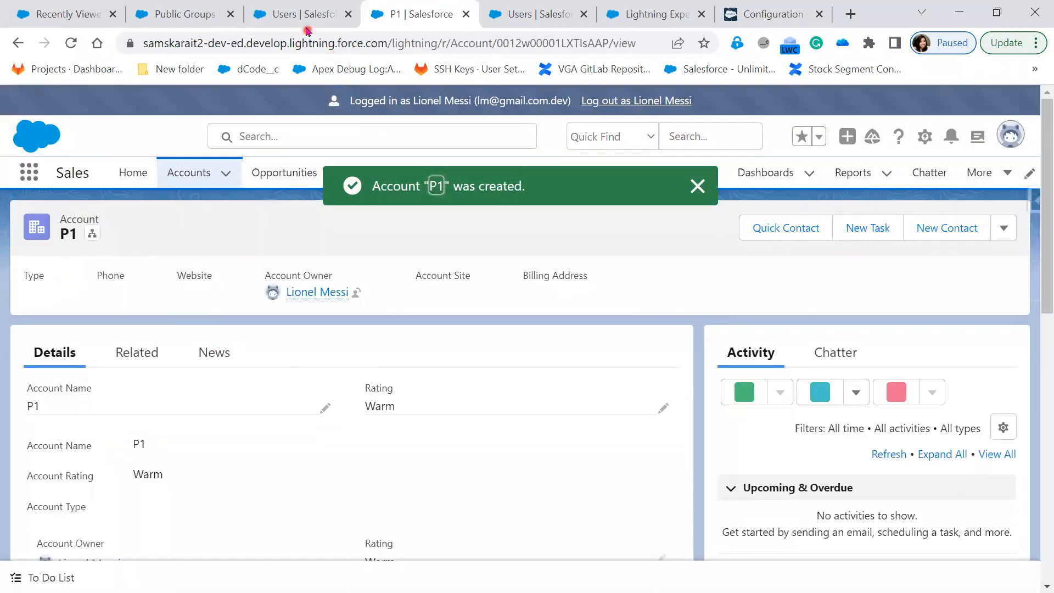
Log out of the CTO user's session, log in as the COO user from the Users list and reload the session's page.
{"action": "left_click", "coordinate": [620, 102]}
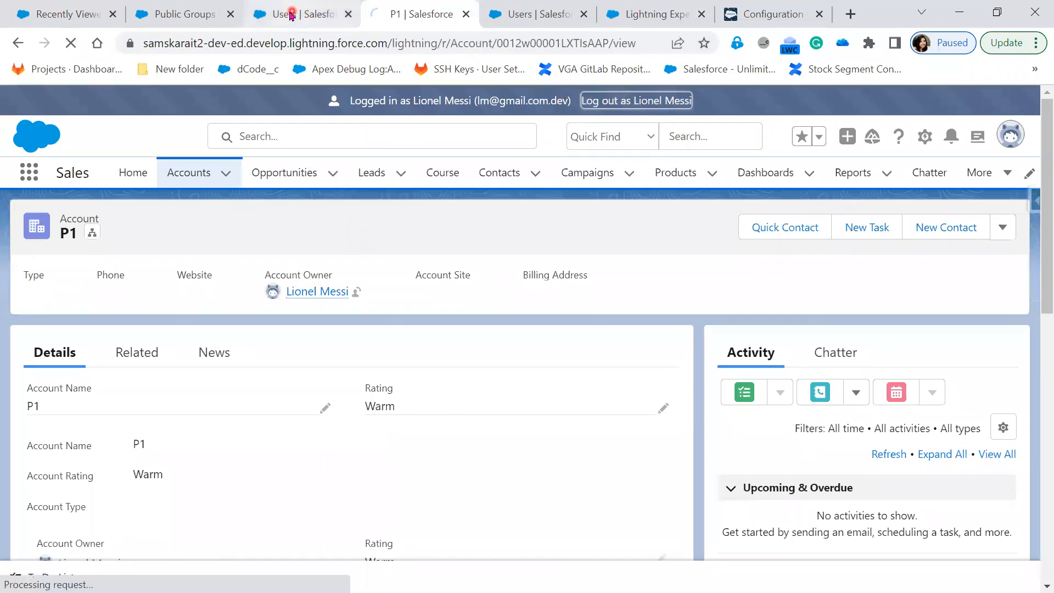
{"action": "left_click", "coordinate": [291, 436]}
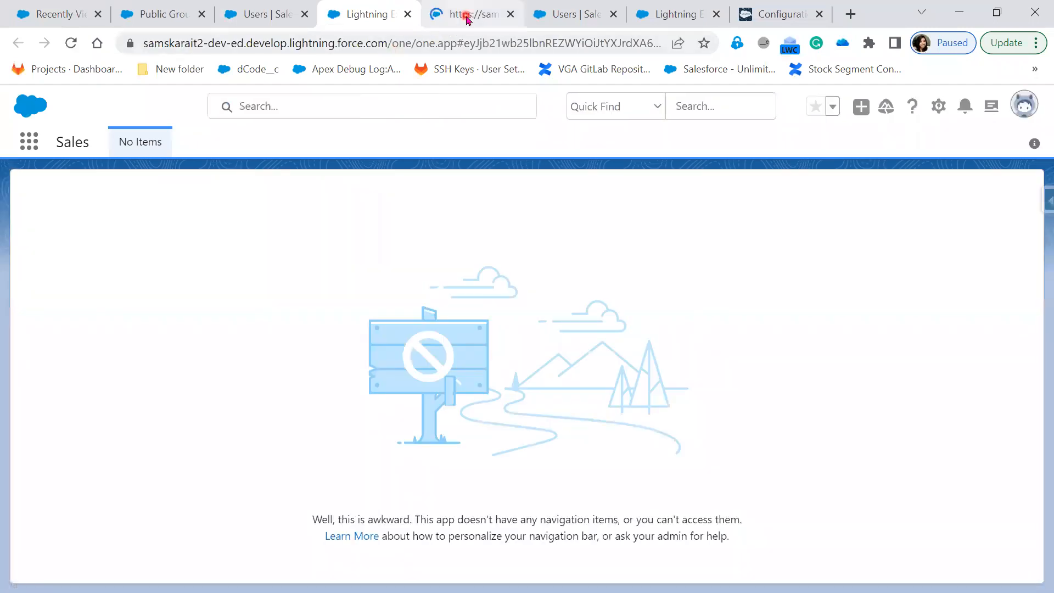
{"action": "left_click", "coordinate": [467, 19]}
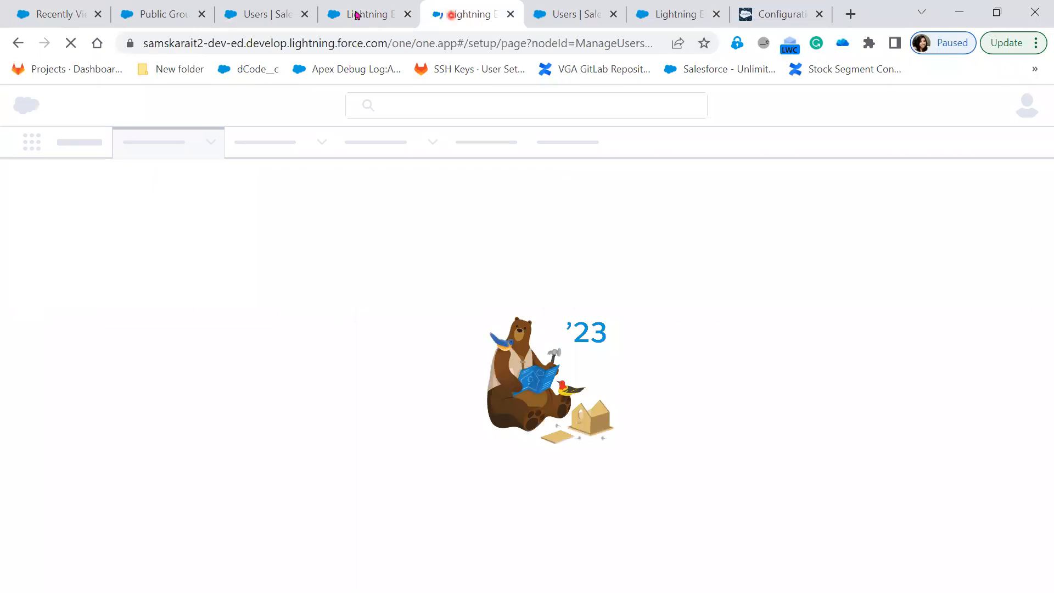
{"action": "left_click", "coordinate": [354, 13]}
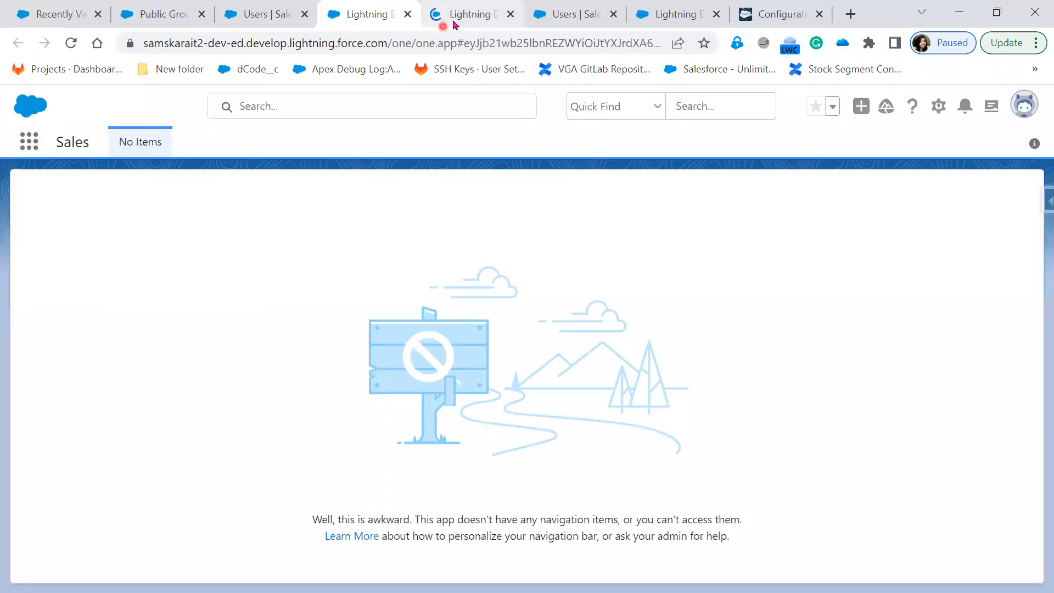
{"action": "left_click", "coordinate": [454, 21]}
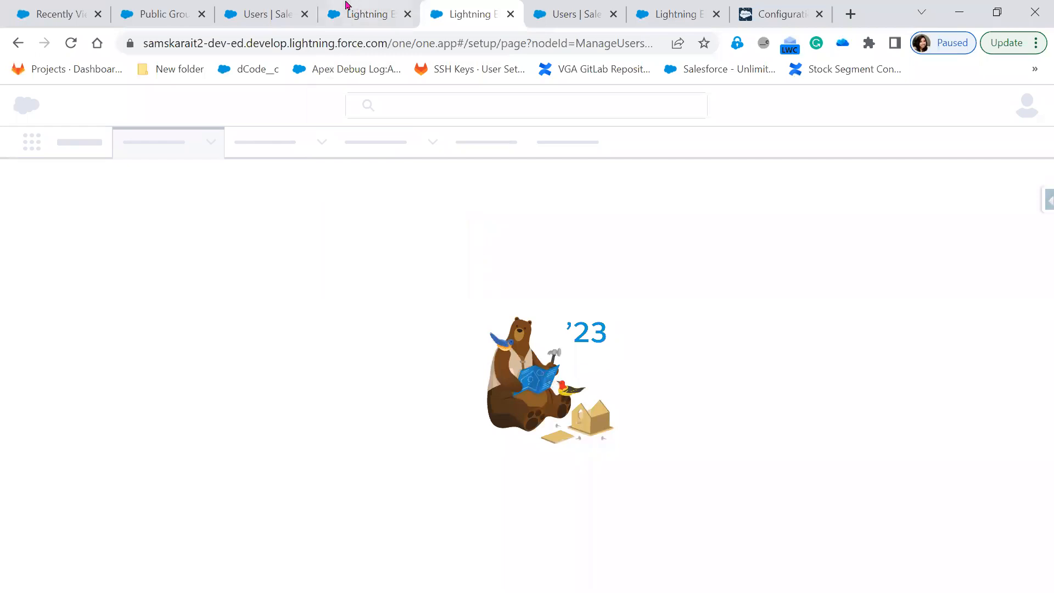
{"action": "left_click", "coordinate": [347, 8]}
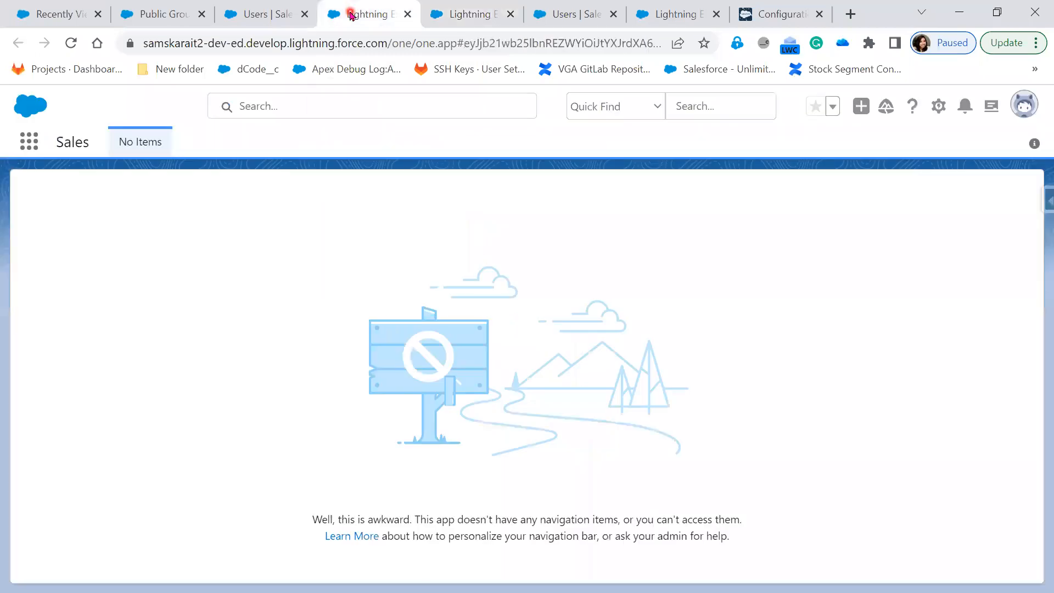
{"action": "left_click", "coordinate": [71, 44]}
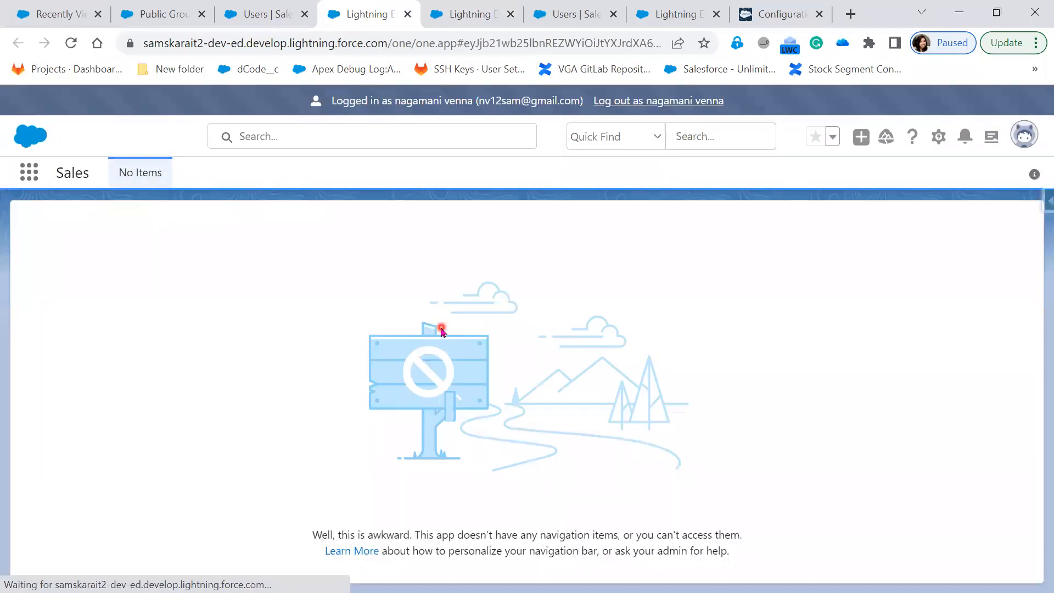
Log out of the COO user's session and return to the delegated administration groups section of the new public group form.
{"action": "left_click", "coordinate": [668, 102]}
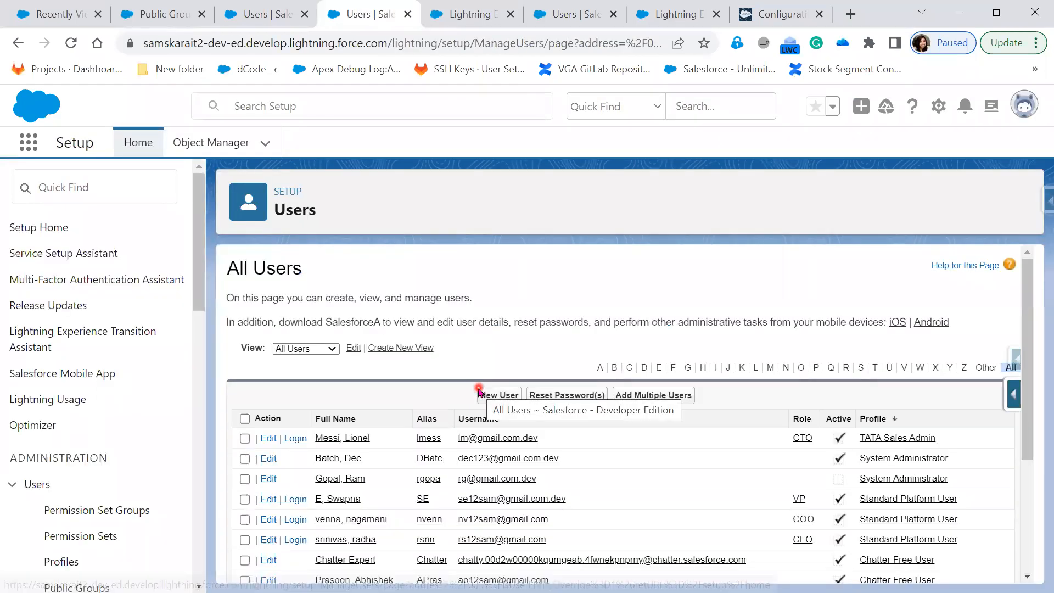
{"action": "left_click", "coordinate": [276, 6]}
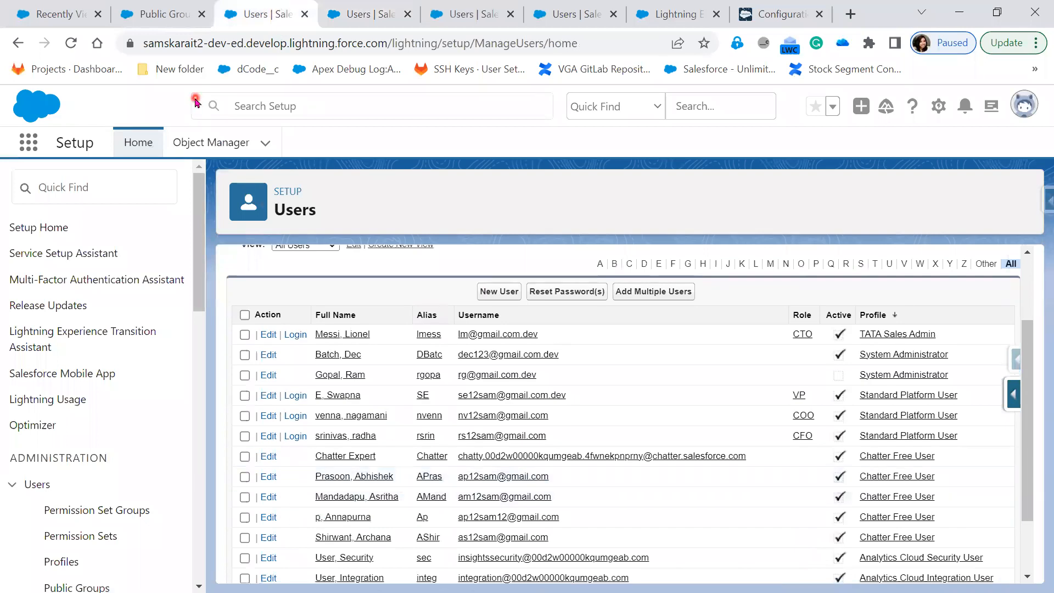
{"action": "left_click", "coordinate": [154, 22]}
{"action": "left_click", "coordinate": [675, 404]}
{"action": "scroll", "coordinate": [675, 403], "scroll_direction": "down", "scroll_amount": 6}
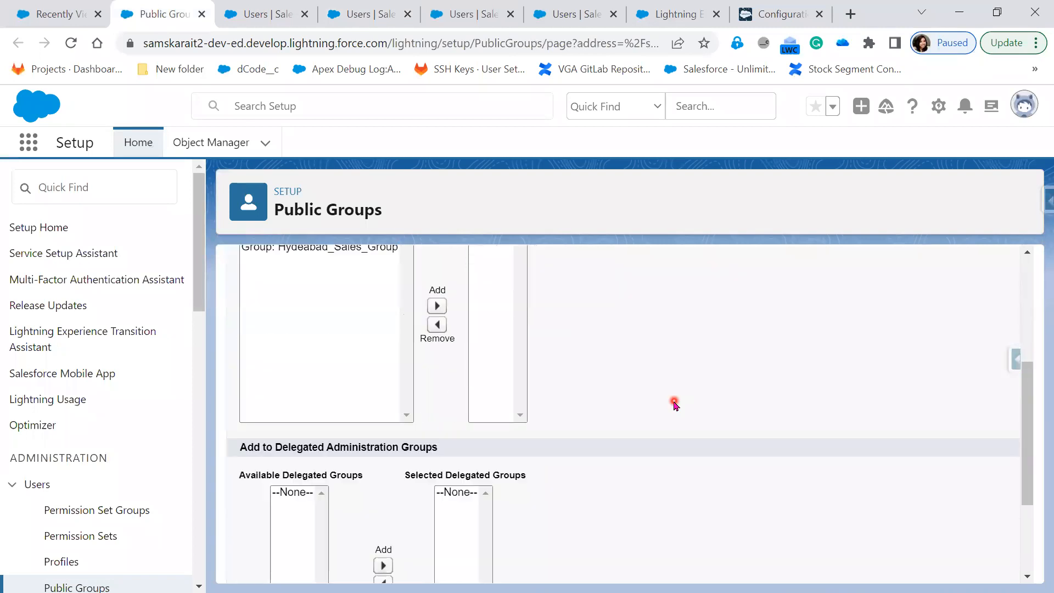
{"action": "scroll", "coordinate": [673, 403], "scroll_direction": "down", "scroll_amount": 2}
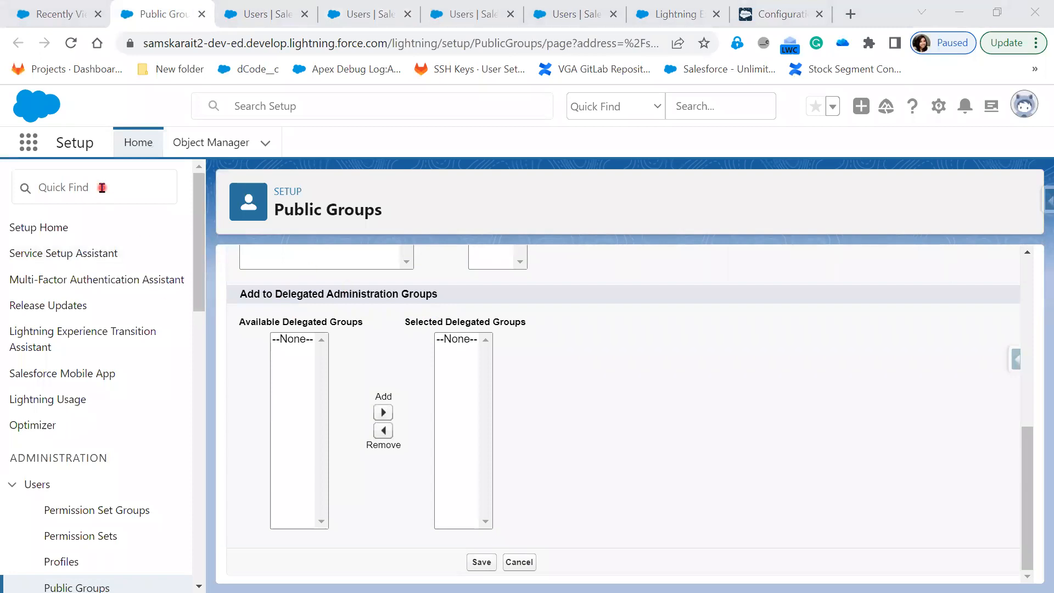
Search Setup for "Dele" and open Delegated Administration in a separate browser tab.
{"action": "left_click", "coordinate": [47, 191]}
{"action": "type", "text": "De"}
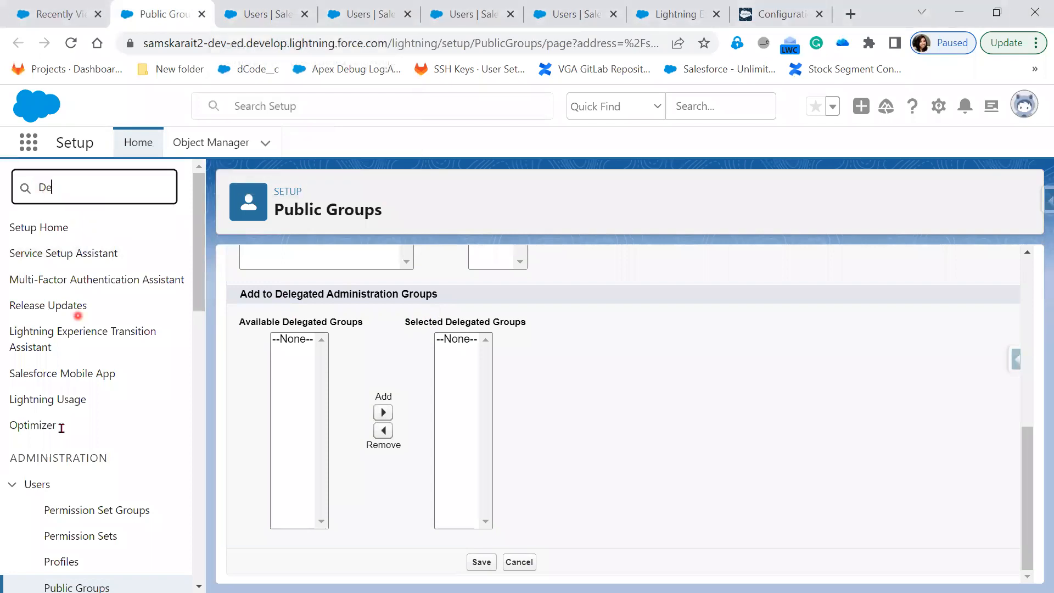
{"action": "type", "text": "lga"}
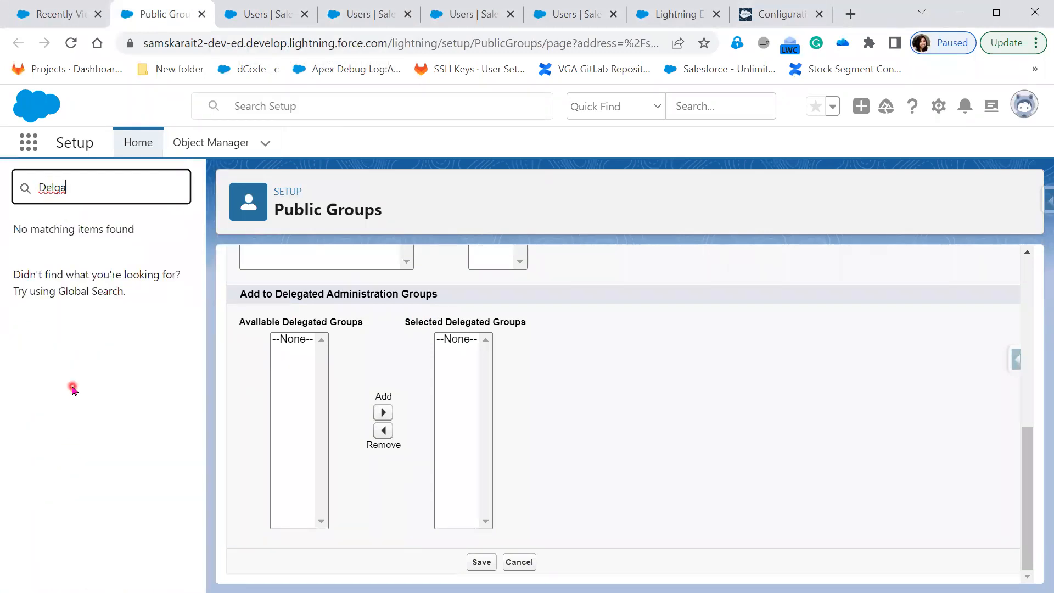
{"action": "key", "text": "BackSpace"}
{"action": "key", "text": "BackSpace"}
{"action": "type", "text": "e"}
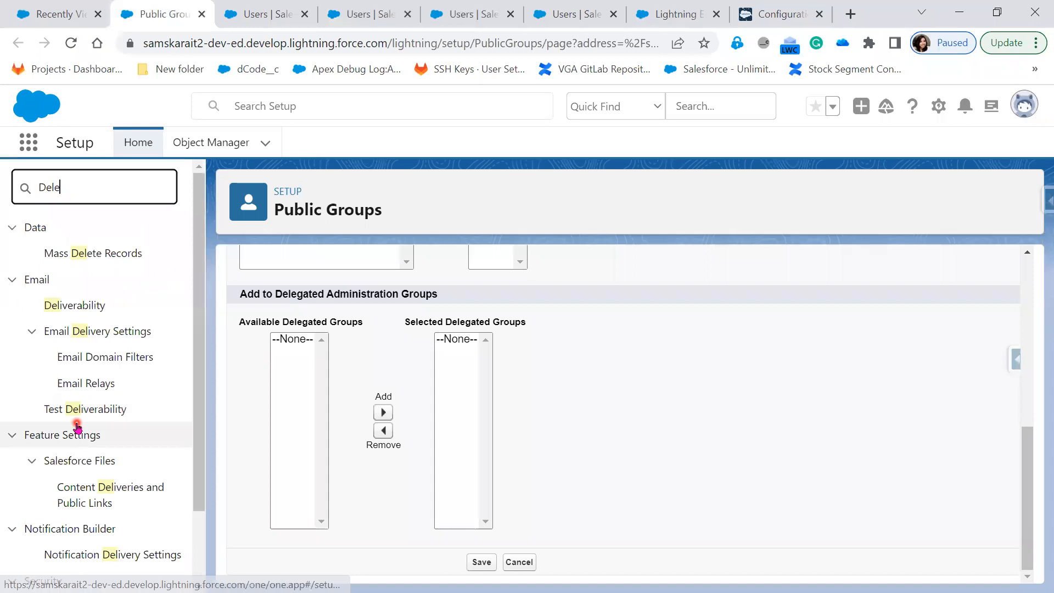
{"action": "right_click", "coordinate": [96, 315]}
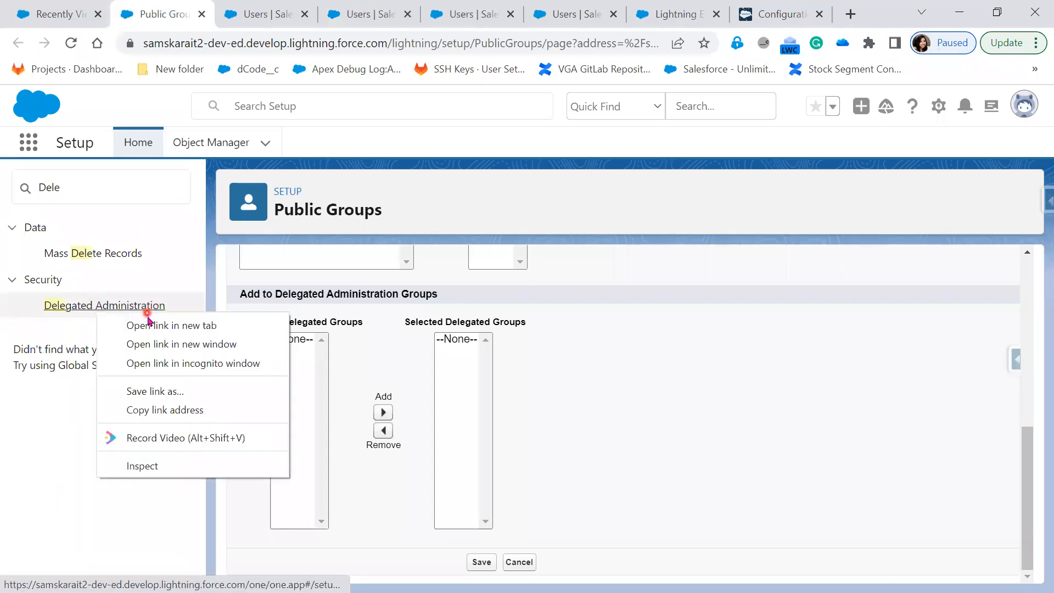
{"action": "left_click", "coordinate": [147, 328]}
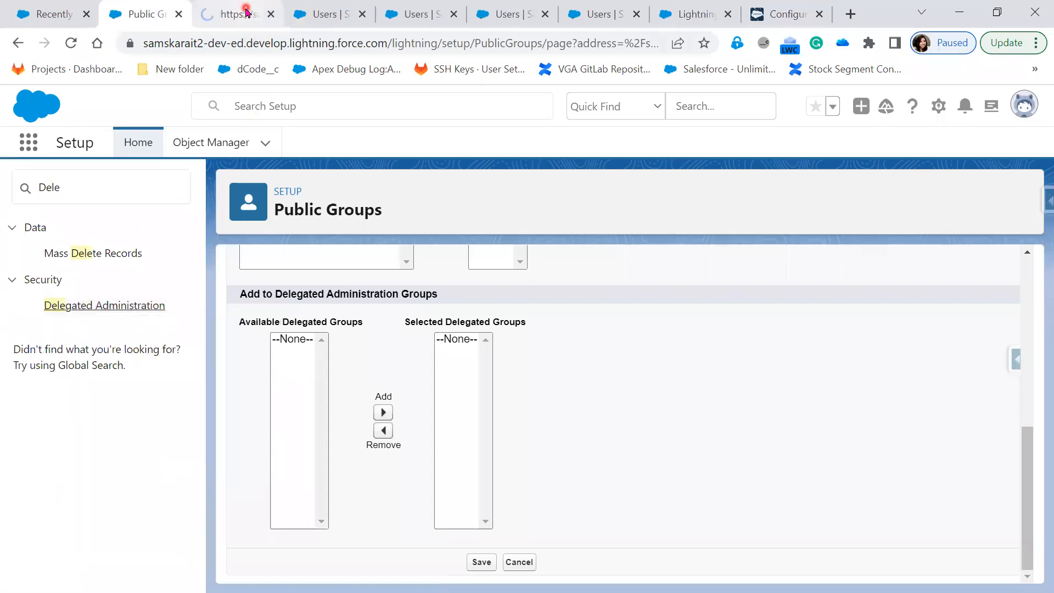
{"action": "left_click", "coordinate": [245, 13]}
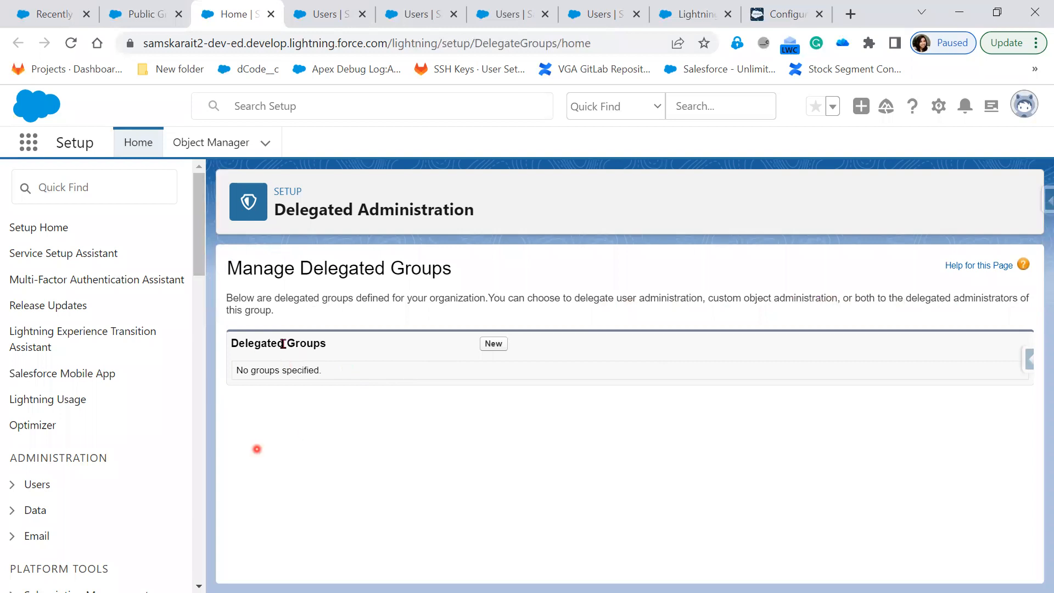
Create a new delegated group named Delegated Group, fill in its developer name and save it.
{"action": "left_click", "coordinate": [489, 346]}
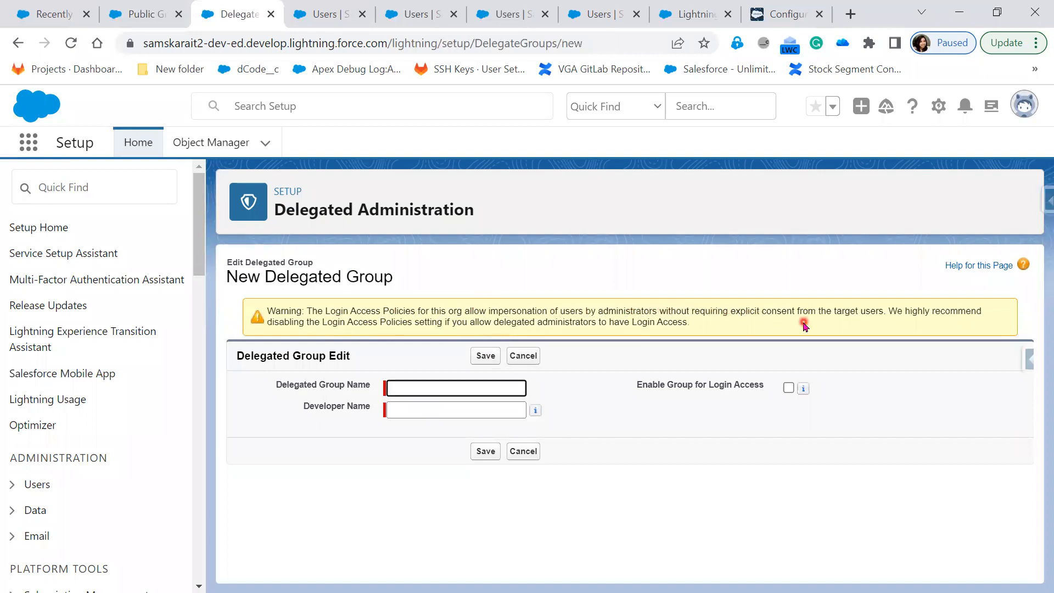
{"action": "left_click", "coordinate": [481, 389]}
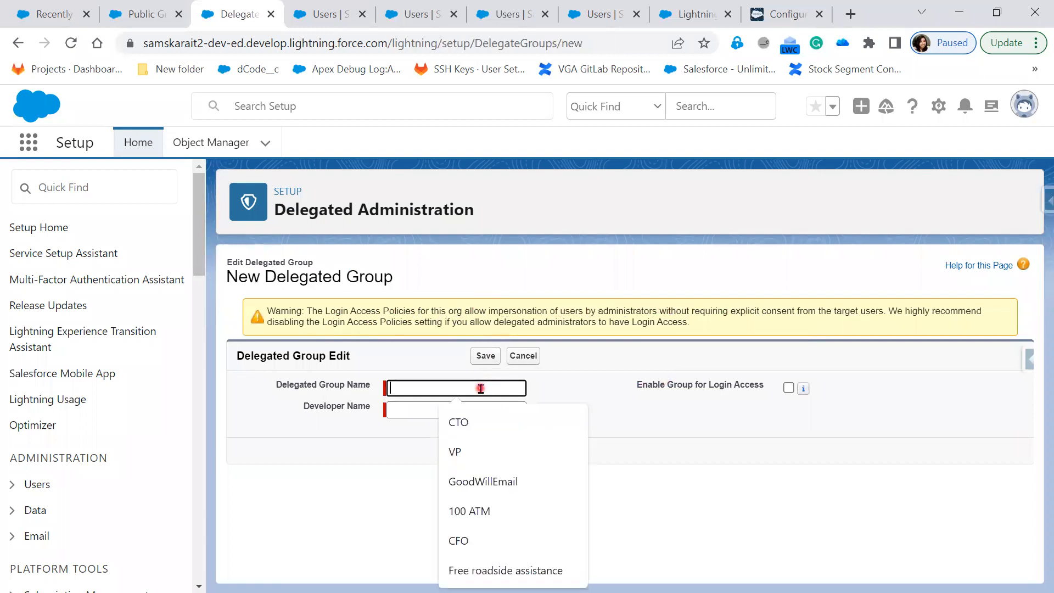
{"action": "left_click", "coordinate": [687, 445]}
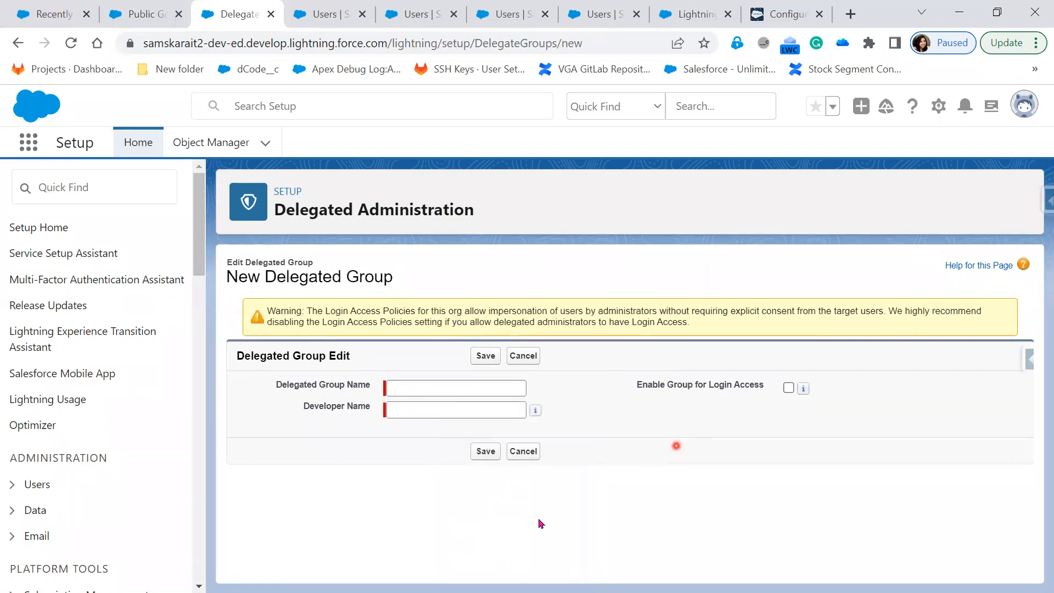
{"action": "left_click", "coordinate": [422, 391]}
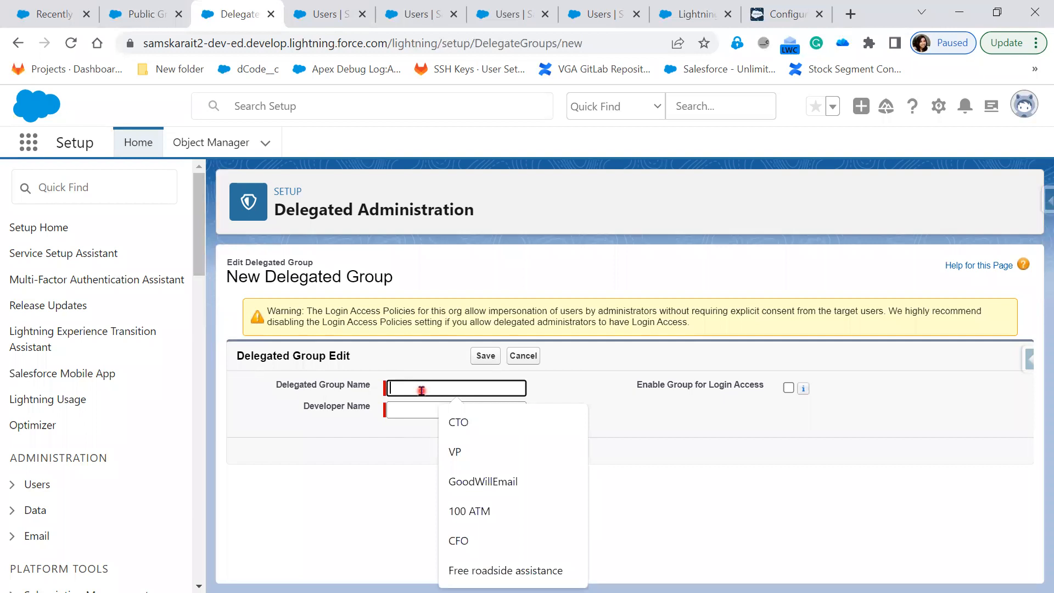
{"action": "type", "text": "Dela"}
{"action": "key", "text": "BackSpace"}
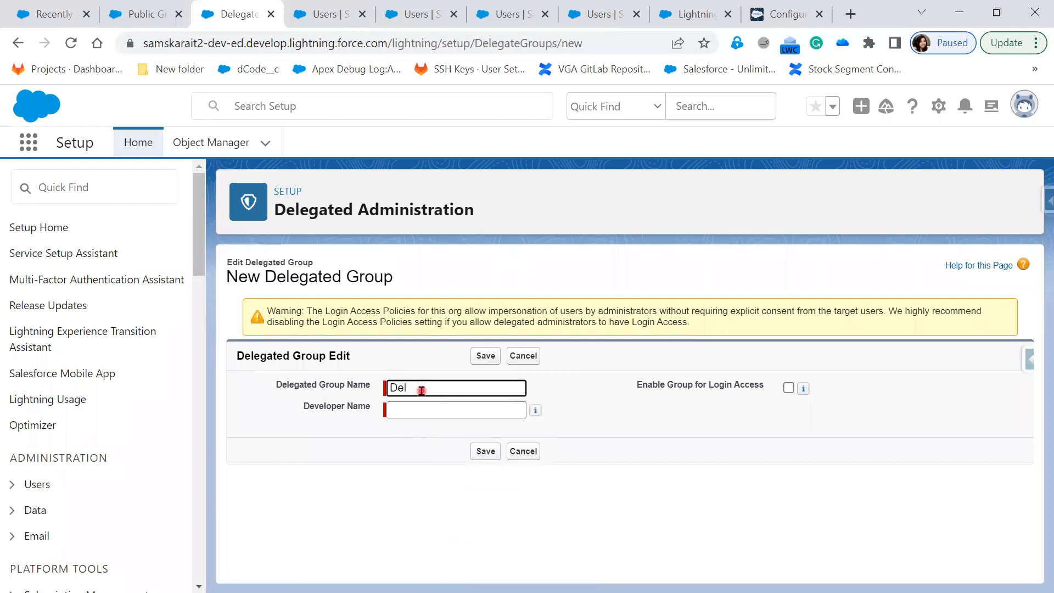
{"action": "key", "text": "Down"}
{"action": "key", "text": "Return"}
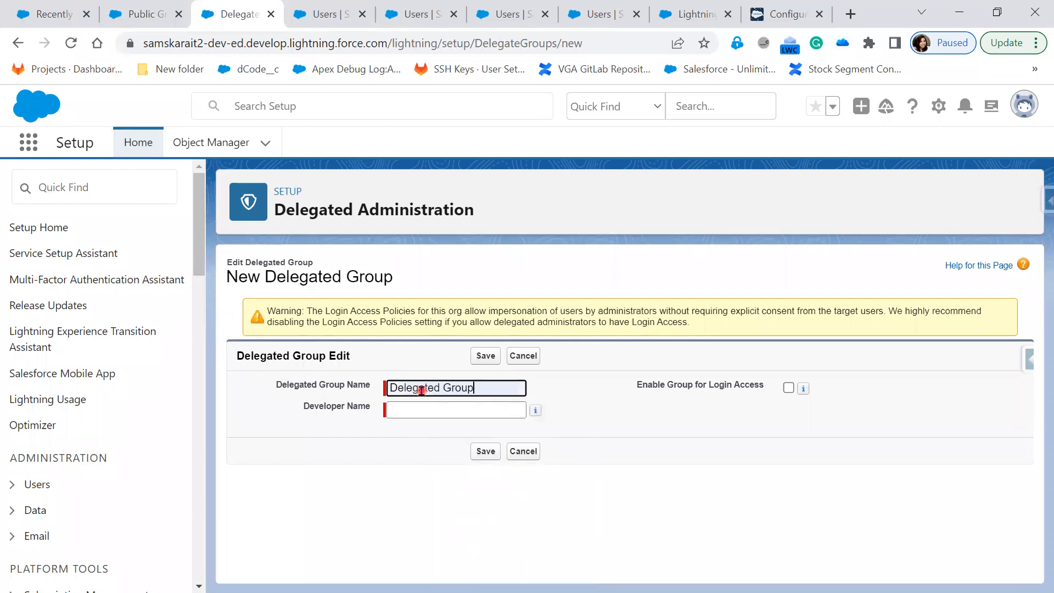
{"action": "key", "text": "Tab"}
{"action": "left_click", "coordinate": [484, 357]}
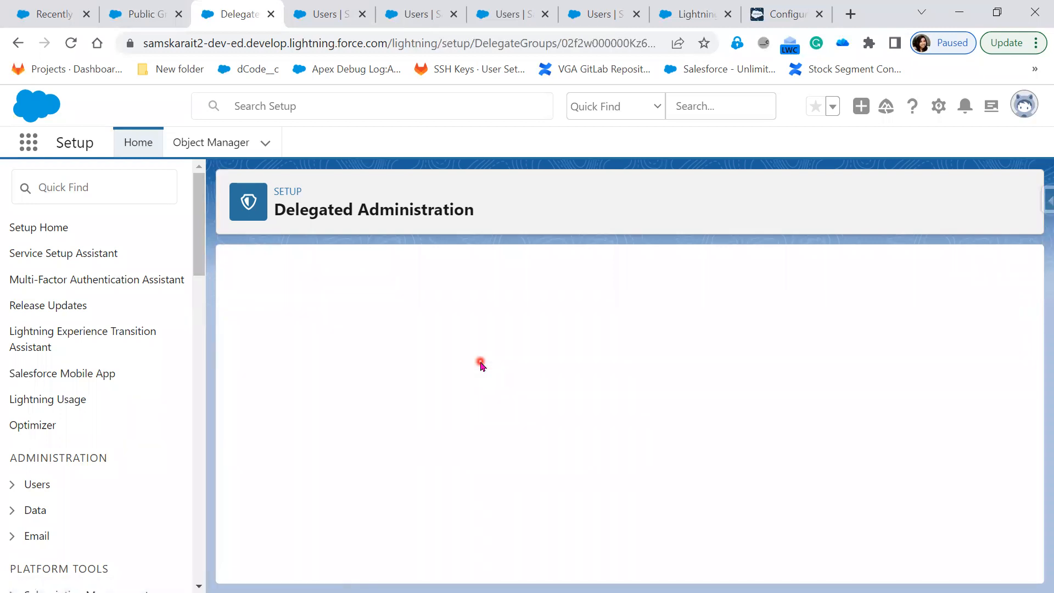
Review the delegated group's sections, check the Roles and Subordinates form for User Administration and cancel it.
{"action": "scroll", "coordinate": [717, 395], "scroll_direction": "down", "scroll_amount": 3}
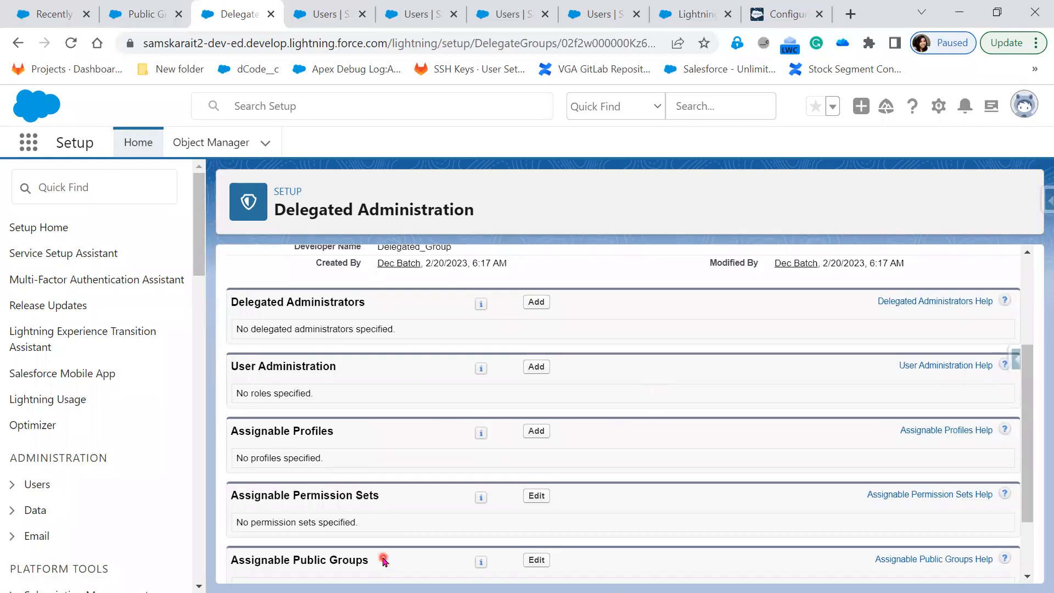
{"action": "scroll", "coordinate": [384, 556], "scroll_direction": "down", "scroll_amount": 2}
{"action": "scroll", "coordinate": [384, 546], "scroll_direction": "up", "scroll_amount": 3}
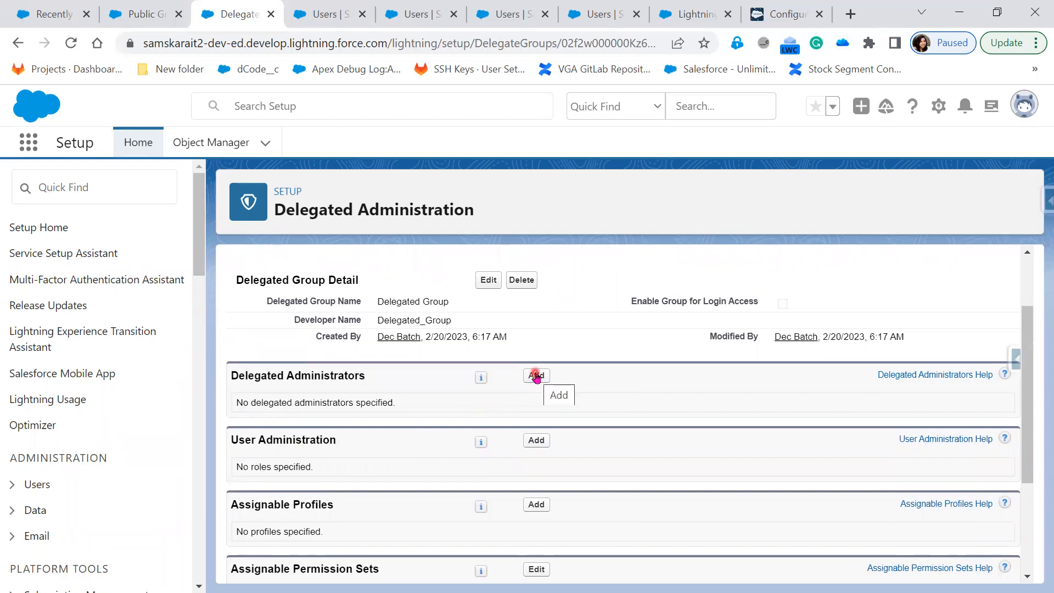
{"action": "left_click", "coordinate": [532, 441]}
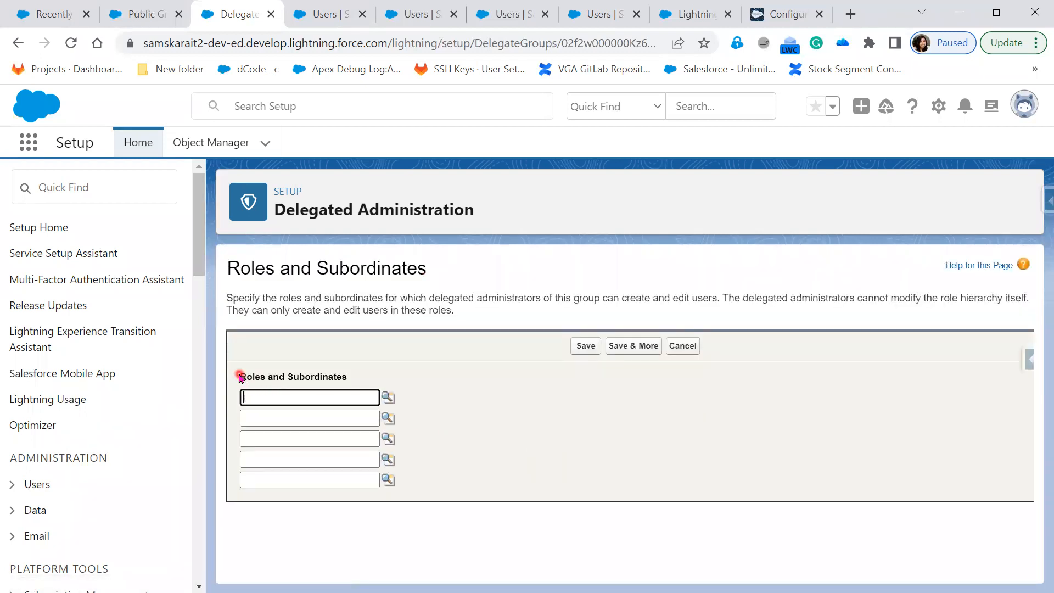
{"action": "left_click_drag", "start_coordinate": [243, 377], "coordinate": [351, 386]}
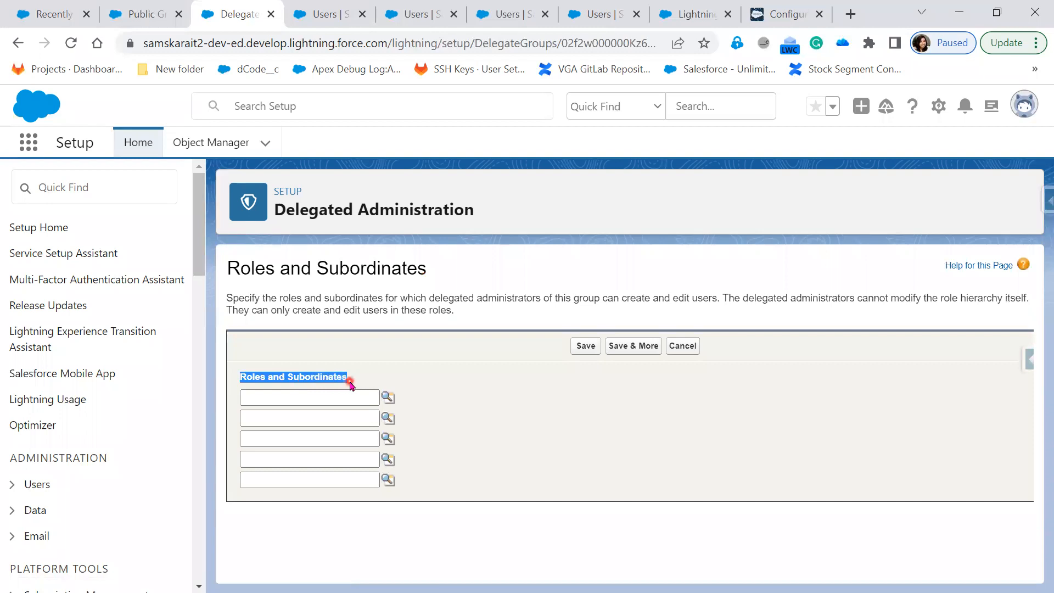
{"action": "left_click", "coordinate": [693, 347]}
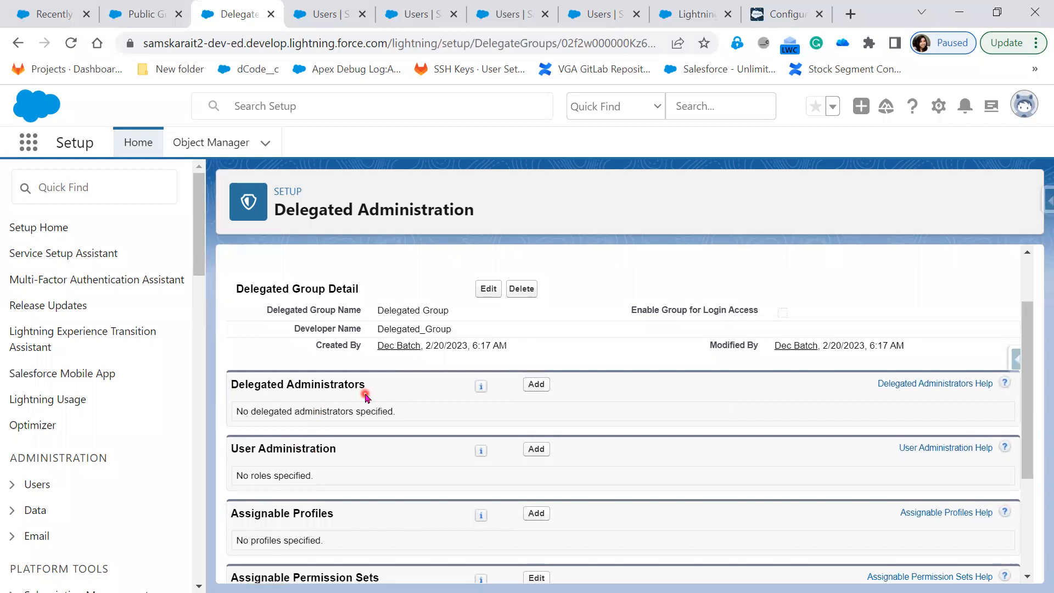
Add the user with the VP role as a delegated administrator of the group and save.
{"action": "left_click", "coordinate": [537, 390]}
{"action": "left_click", "coordinate": [335, 380]}
{"action": "left_click", "coordinate": [388, 388]}
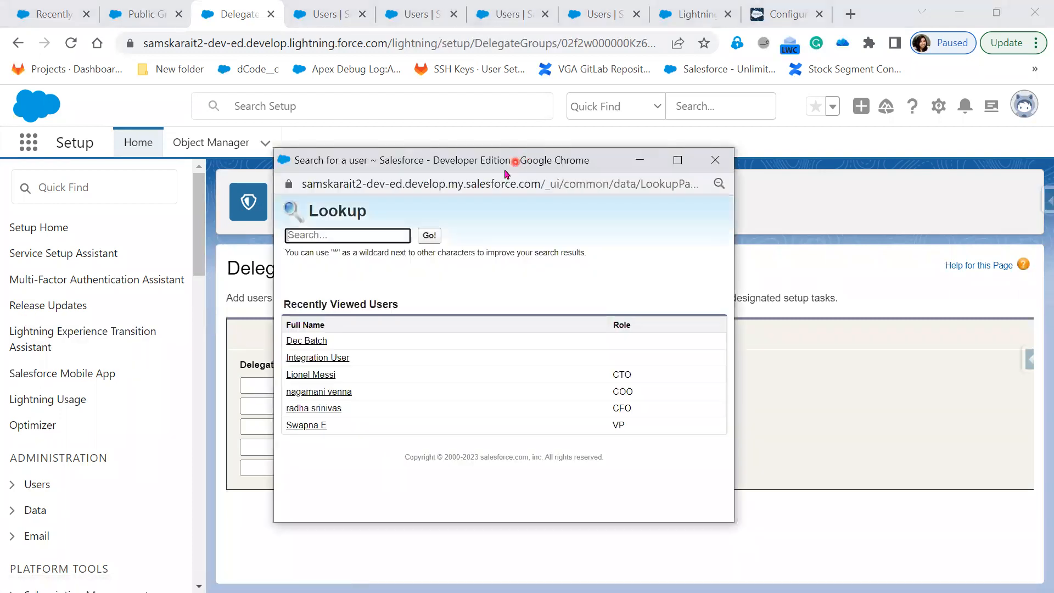
{"action": "left_click", "coordinate": [315, 426]}
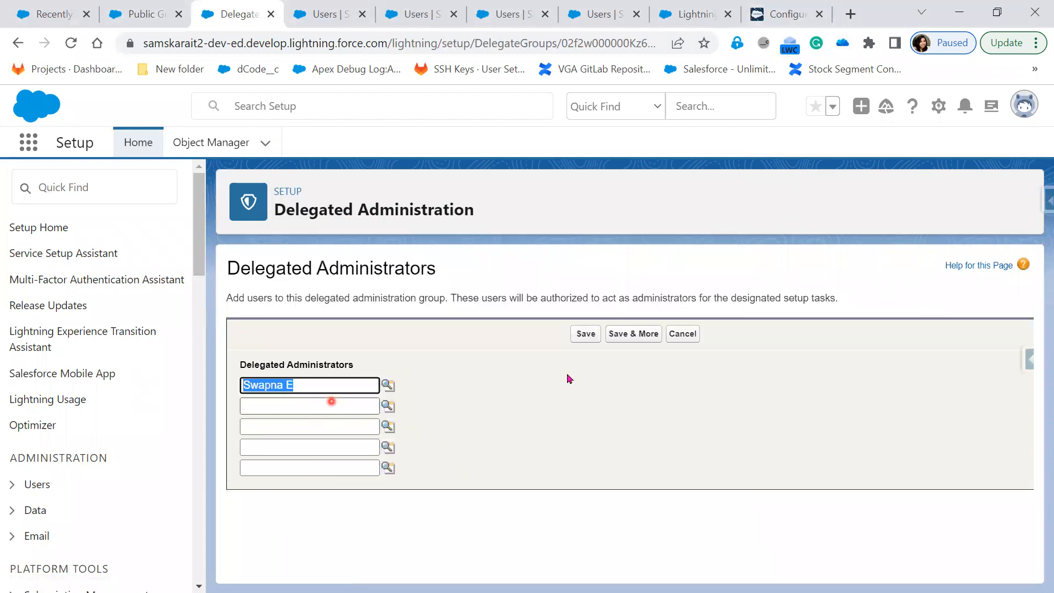
{"action": "left_click", "coordinate": [583, 334]}
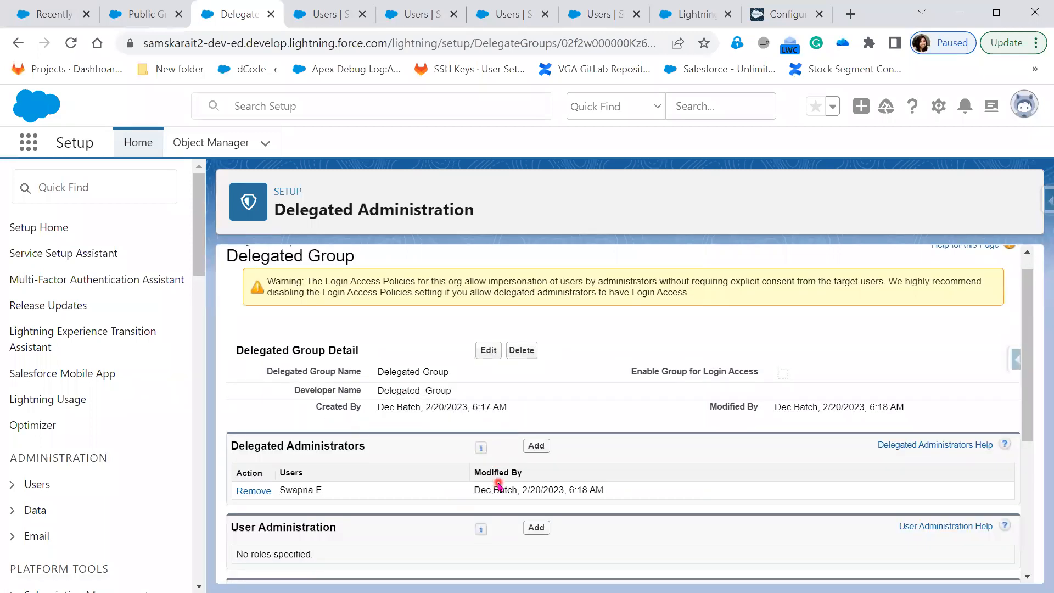
Add the VP role to the delegated group's User Administration roles and subordinates and save.
{"action": "scroll", "coordinate": [497, 478], "scroll_direction": "down", "scroll_amount": 3}
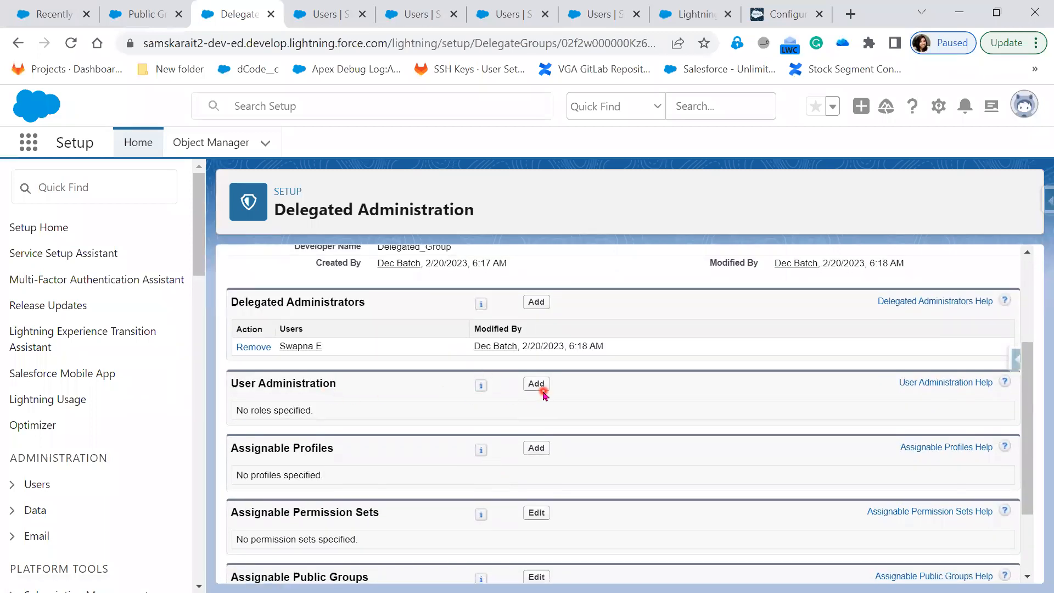
{"action": "left_click", "coordinate": [544, 390]}
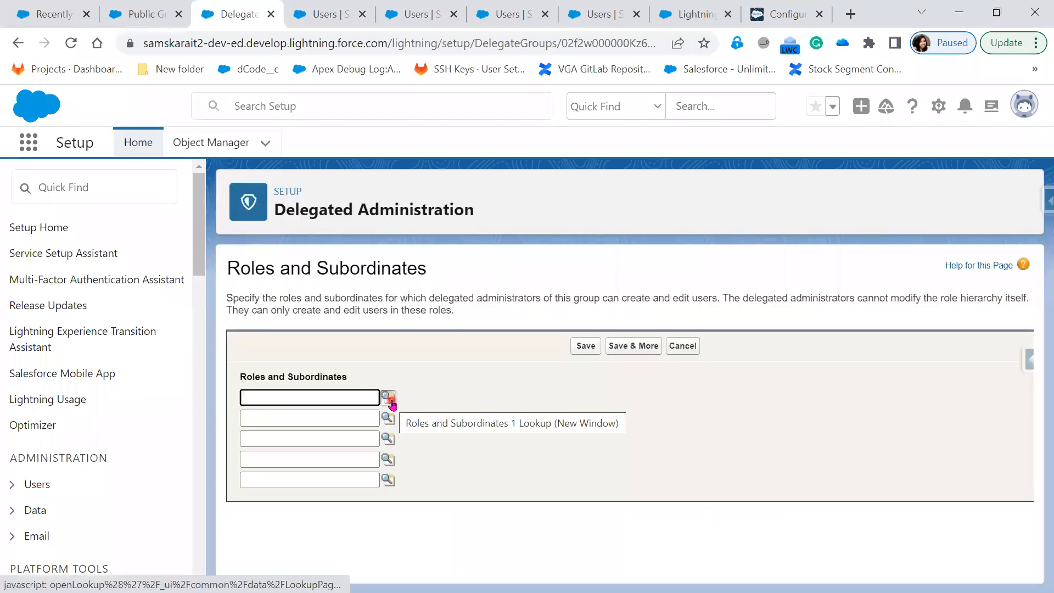
{"action": "left_click", "coordinate": [392, 404]}
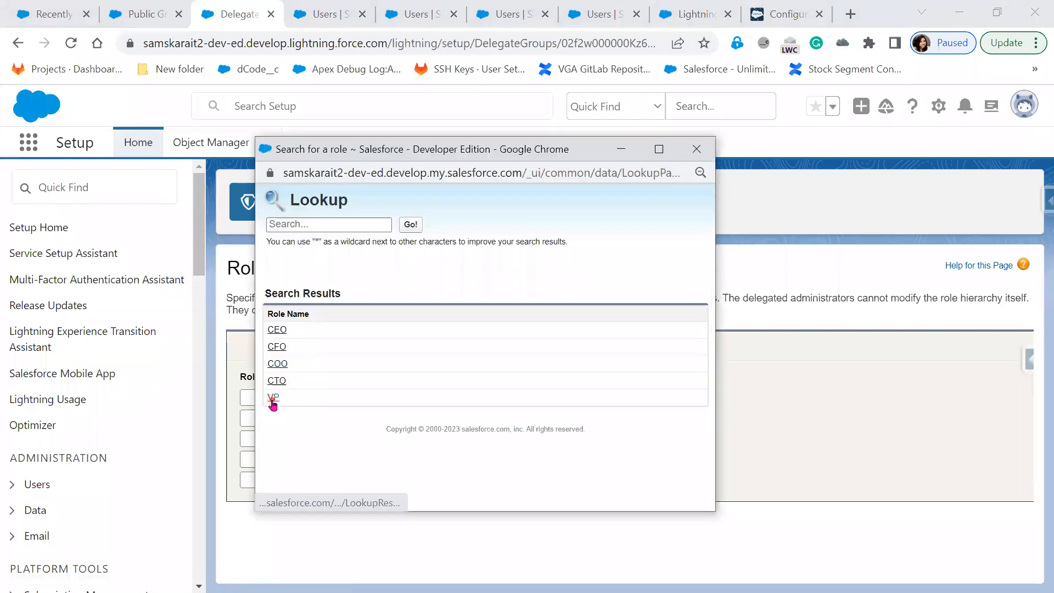
{"action": "left_click", "coordinate": [273, 400]}
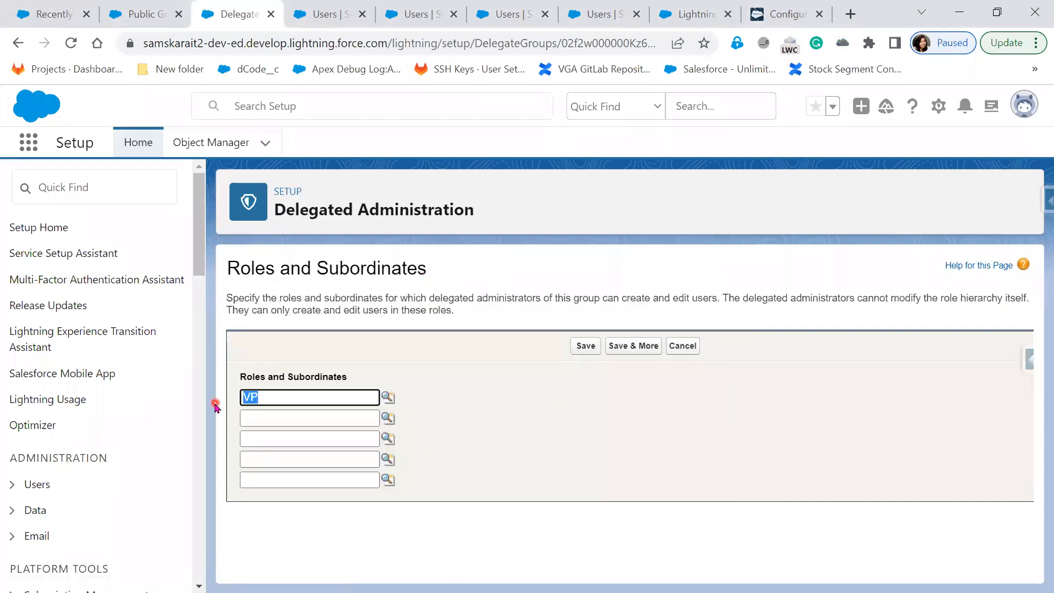
{"action": "left_click", "coordinate": [586, 347]}
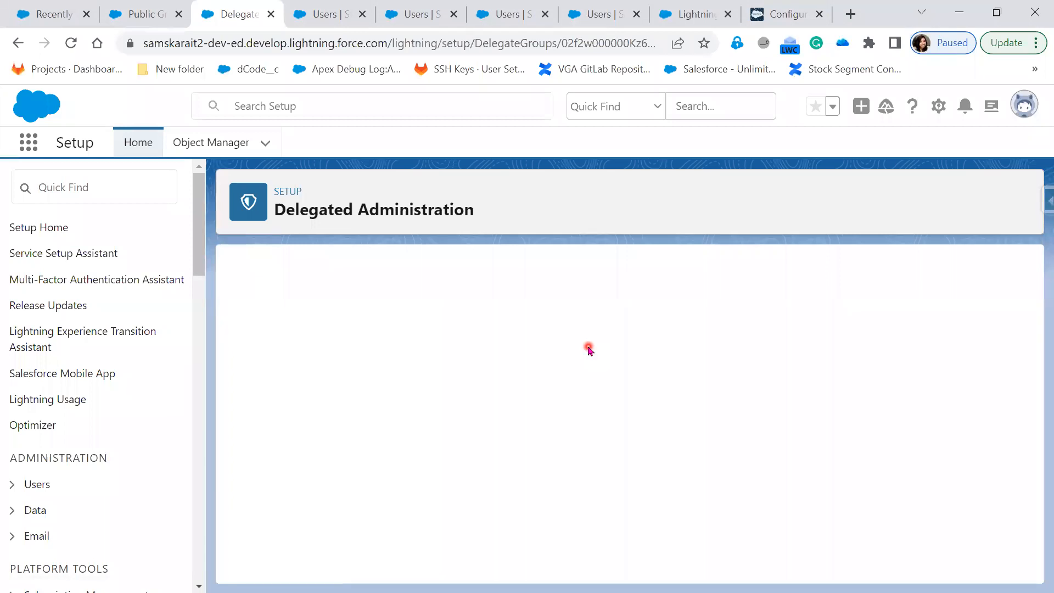
{"action": "scroll", "coordinate": [601, 404], "scroll_direction": "down", "scroll_amount": 3}
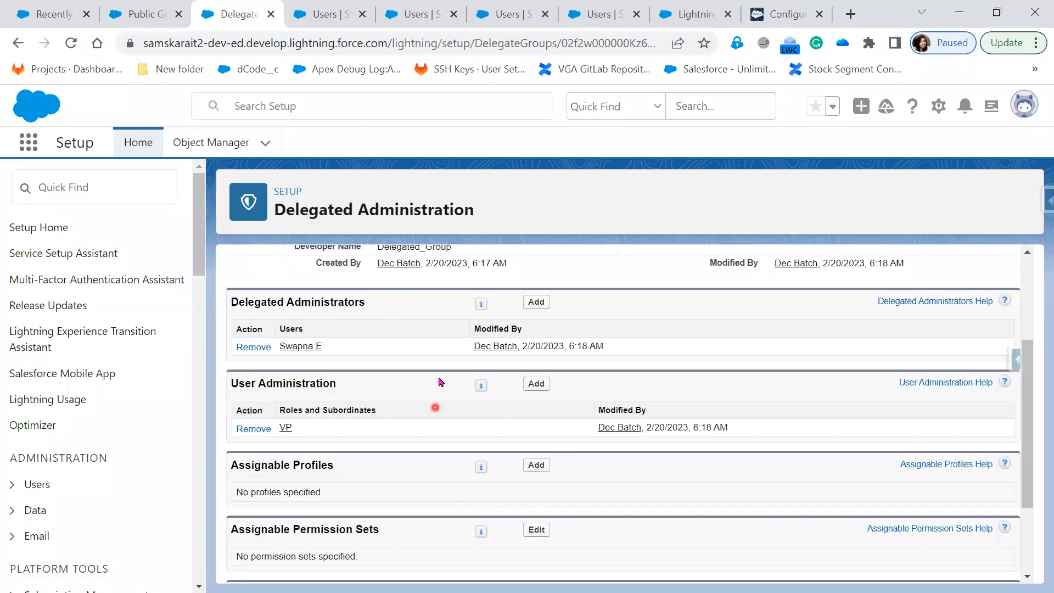
{"action": "scroll", "coordinate": [438, 396], "scroll_direction": "down", "scroll_amount": 2}
{"action": "scroll", "coordinate": [486, 275], "scroll_direction": "up", "scroll_amount": 5}
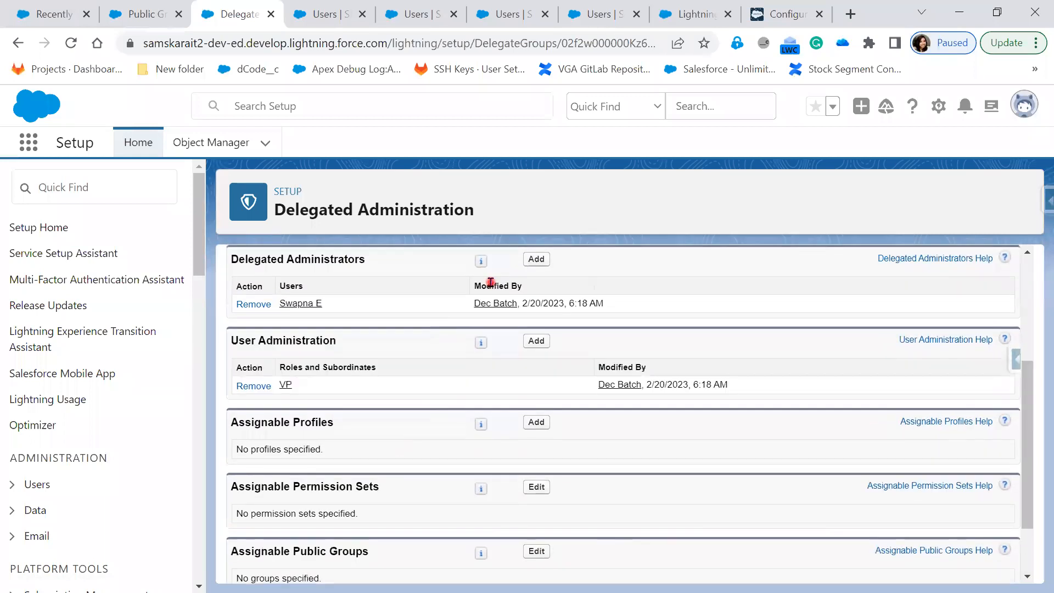
Reload the new public group form, add Delegated Group to its selected delegated groups and check the member search types.
{"action": "left_click", "coordinate": [141, 19]}
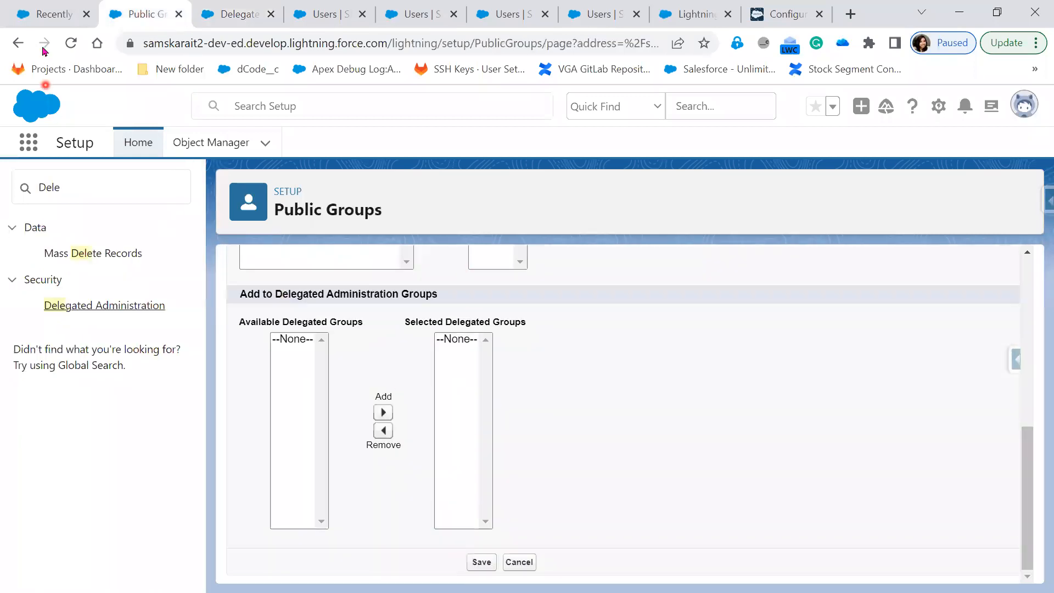
{"action": "left_click", "coordinate": [72, 44]}
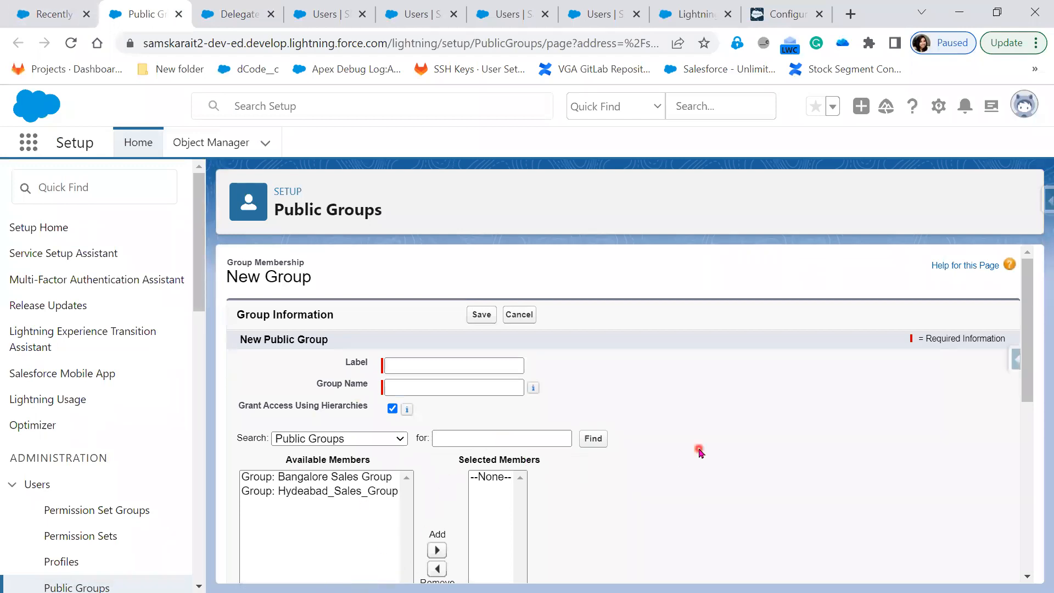
{"action": "scroll", "coordinate": [698, 452], "scroll_direction": "down", "scroll_amount": 7}
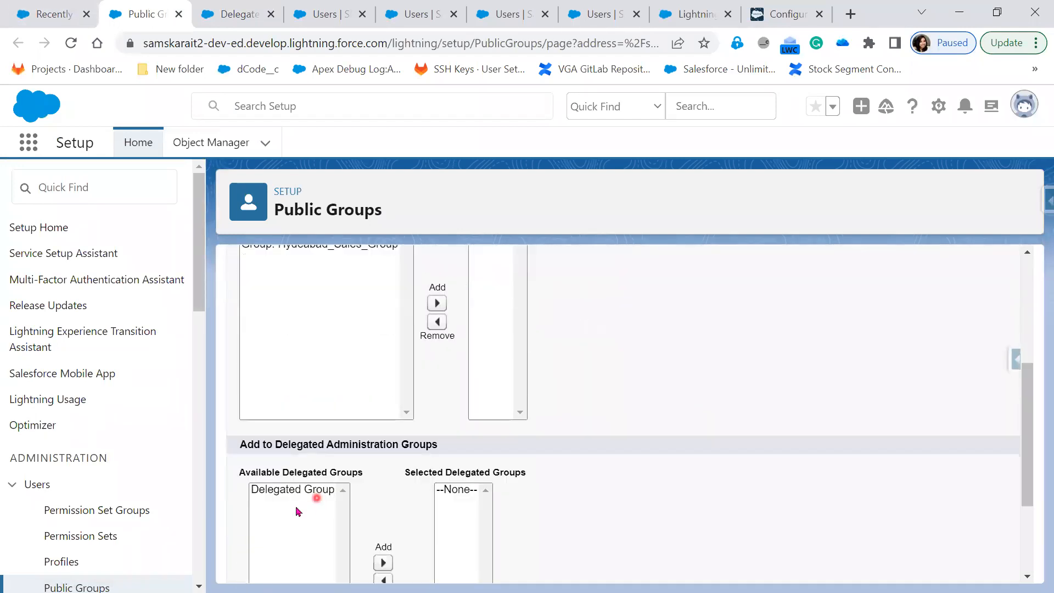
{"action": "left_click", "coordinate": [293, 497]}
{"action": "left_click", "coordinate": [383, 467]}
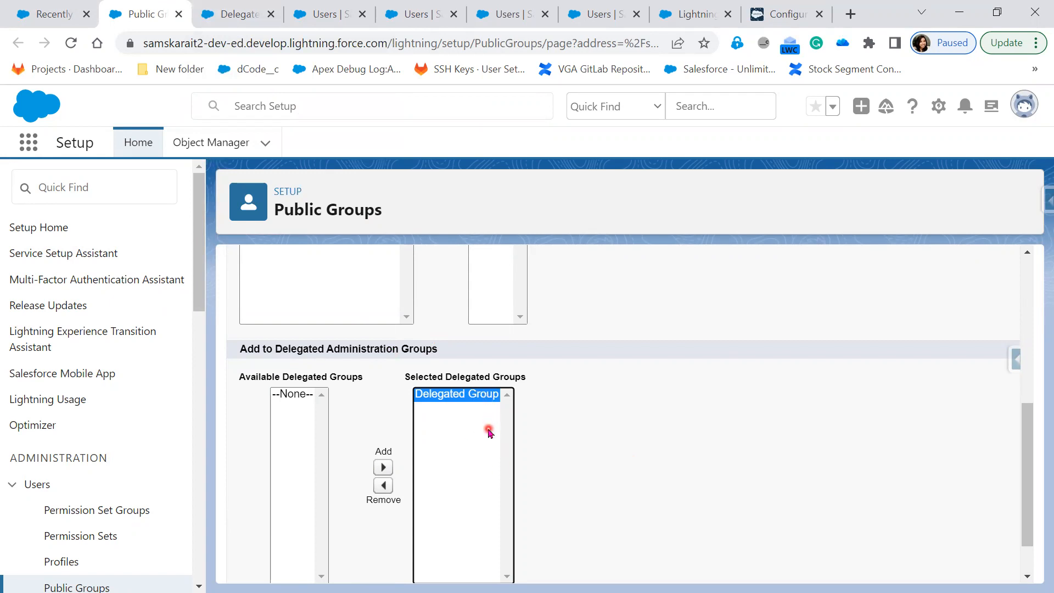
{"action": "scroll", "coordinate": [463, 419], "scroll_direction": "up", "scroll_amount": 5}
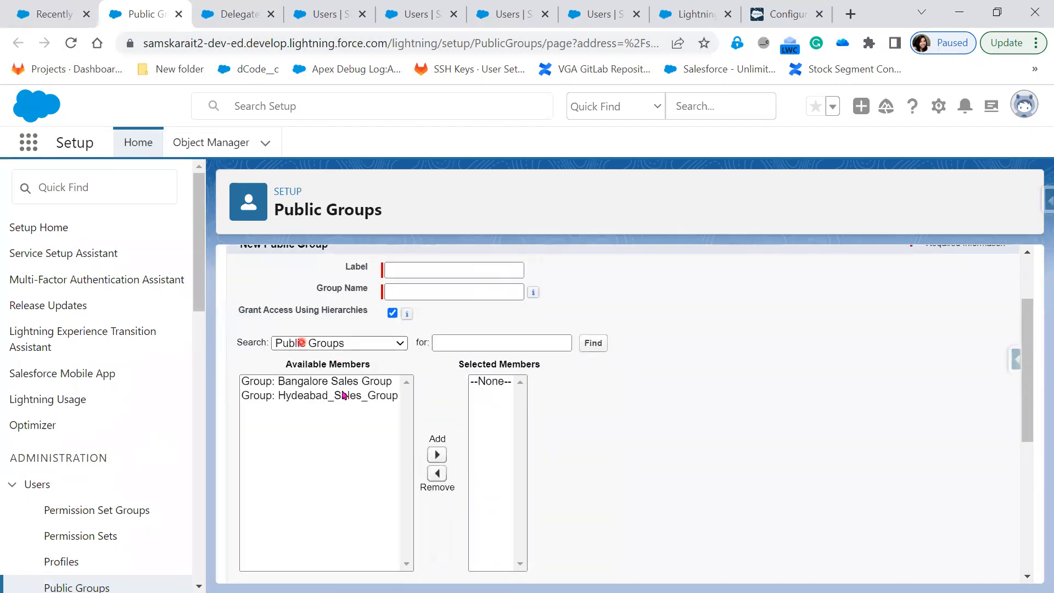
{"action": "left_click", "coordinate": [338, 343]}
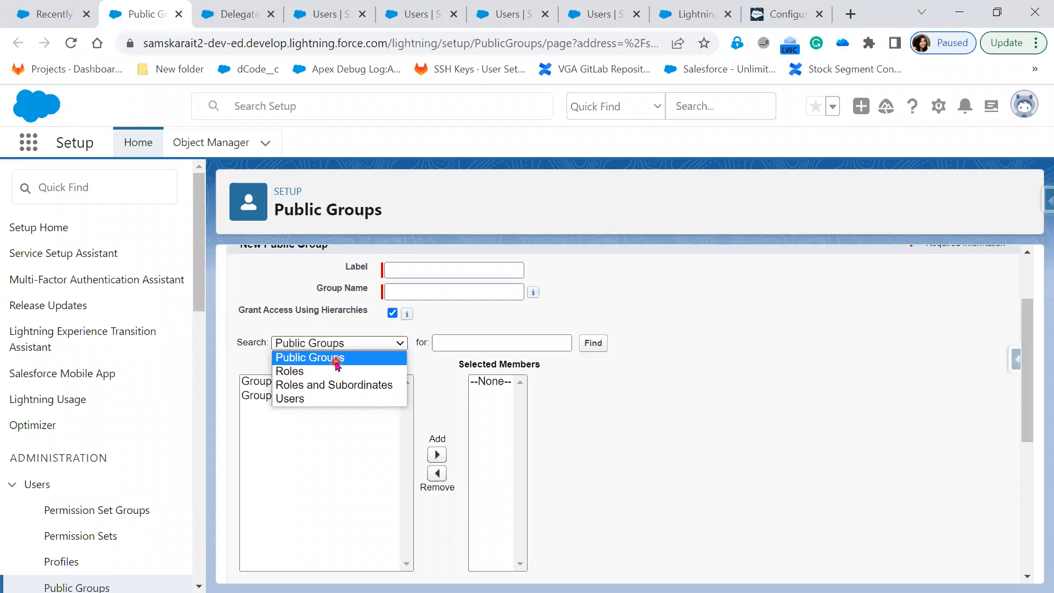
{"action": "left_click", "coordinate": [677, 443]}
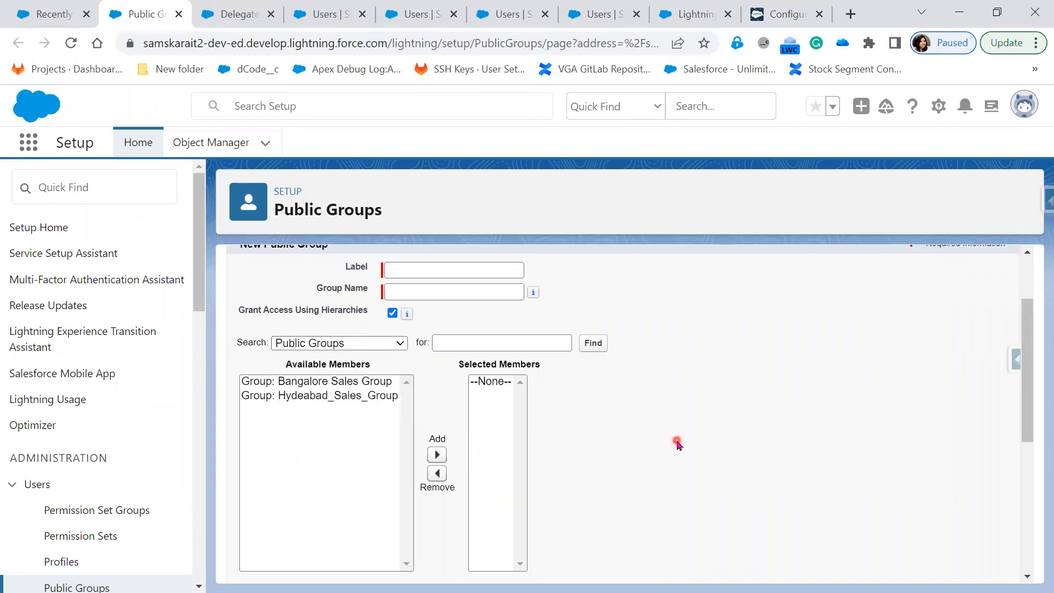
{"action": "scroll", "coordinate": [678, 442], "scroll_direction": "up", "scroll_amount": 2}
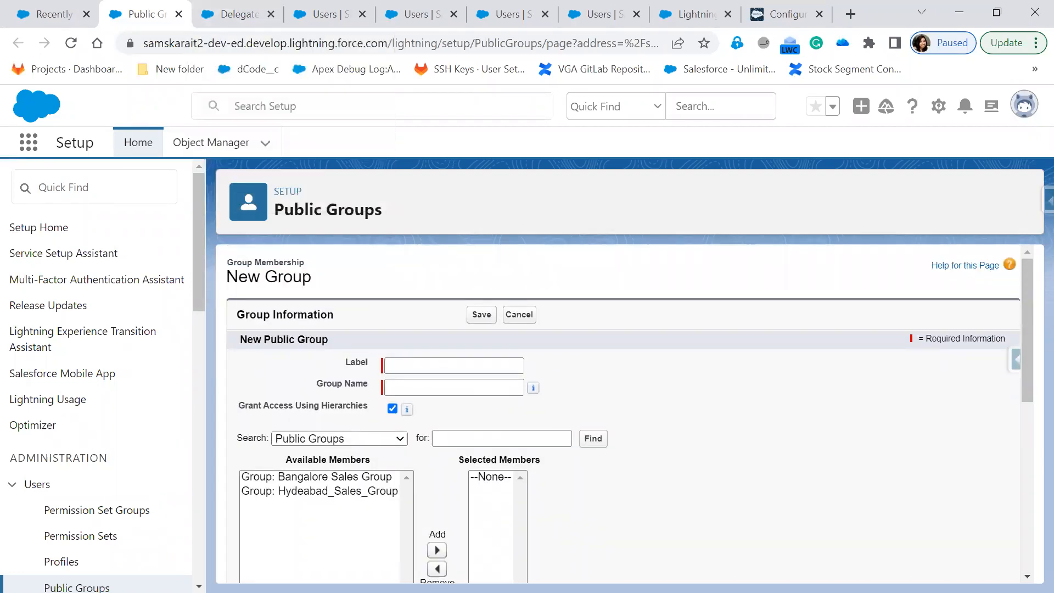
{"action": "key", "text": "alt+Tab"}
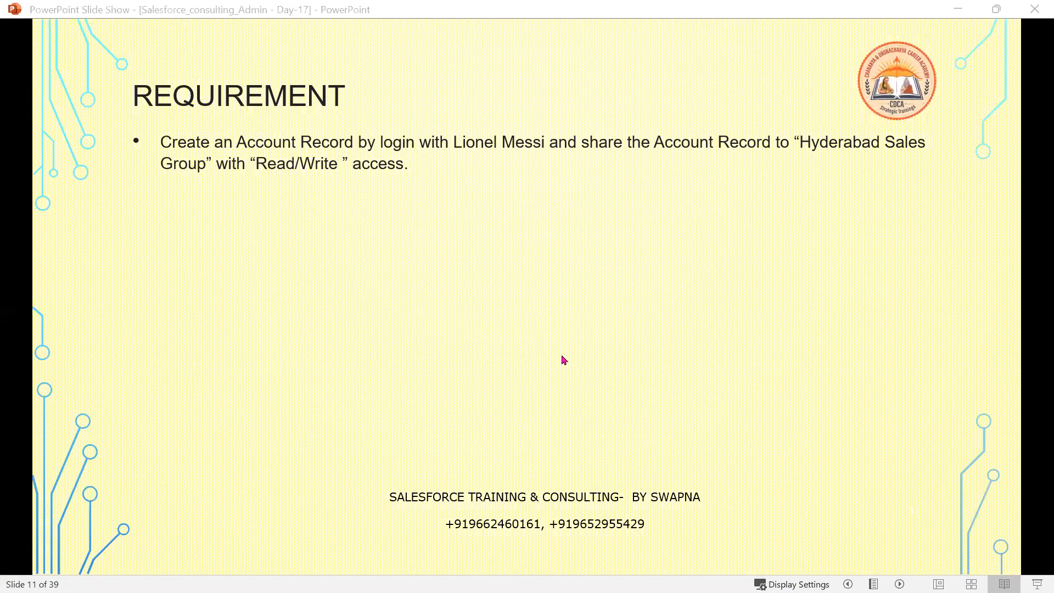
{"action": "left_click", "coordinate": [563, 369]}
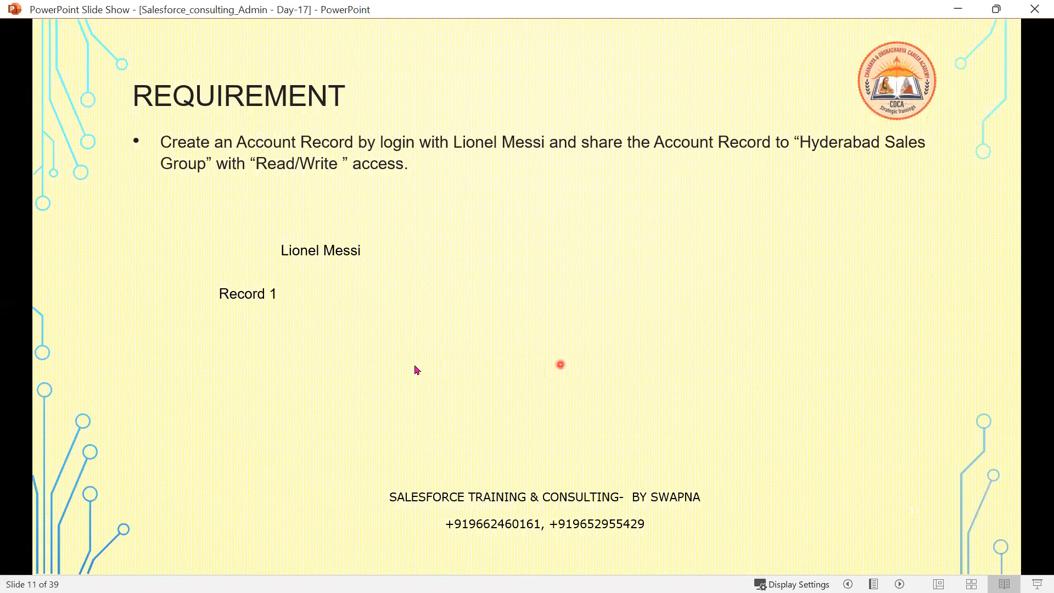
{"action": "left_click", "coordinate": [548, 319]}
{"action": "left_click", "coordinate": [662, 296]}
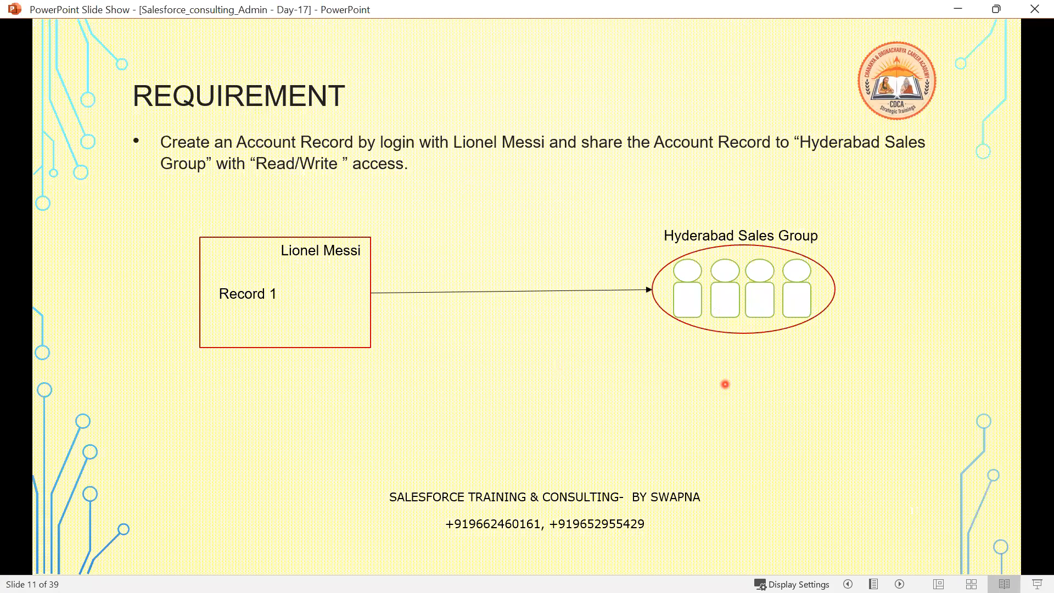
{"action": "left_click", "coordinate": [725, 384]}
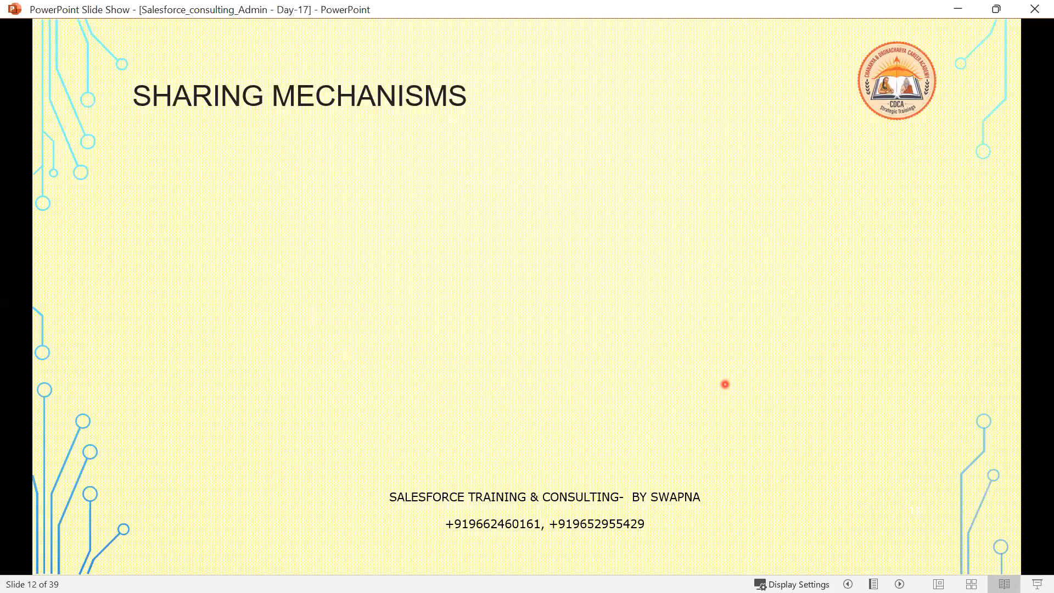
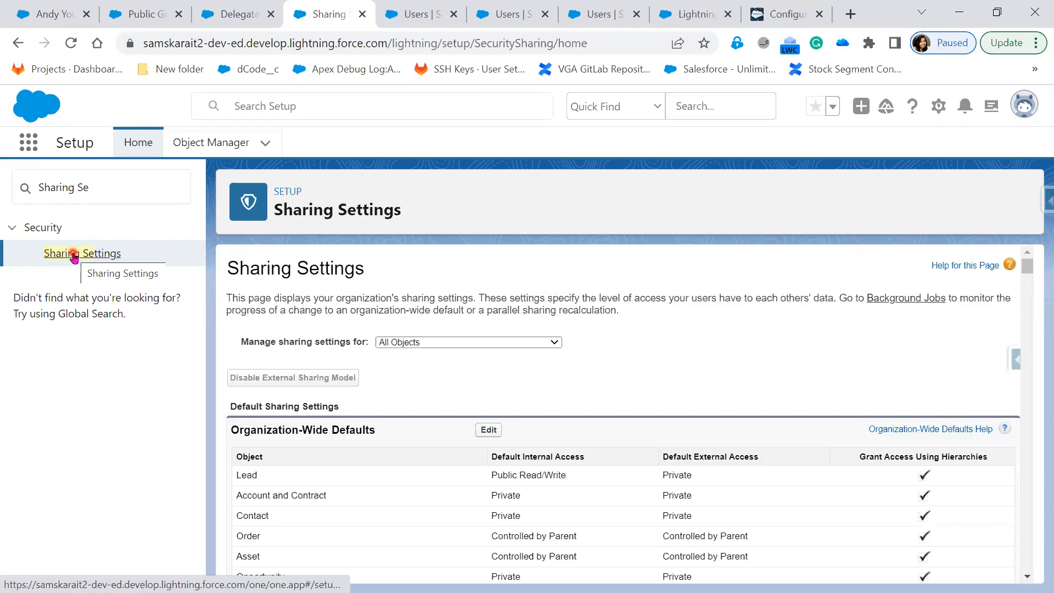
Review the organization-wide defaults for all objects in Sharing Settings, through to the Sharing Rules section.
{"action": "scroll", "coordinate": [676, 434], "scroll_direction": "down", "scroll_amount": 3}
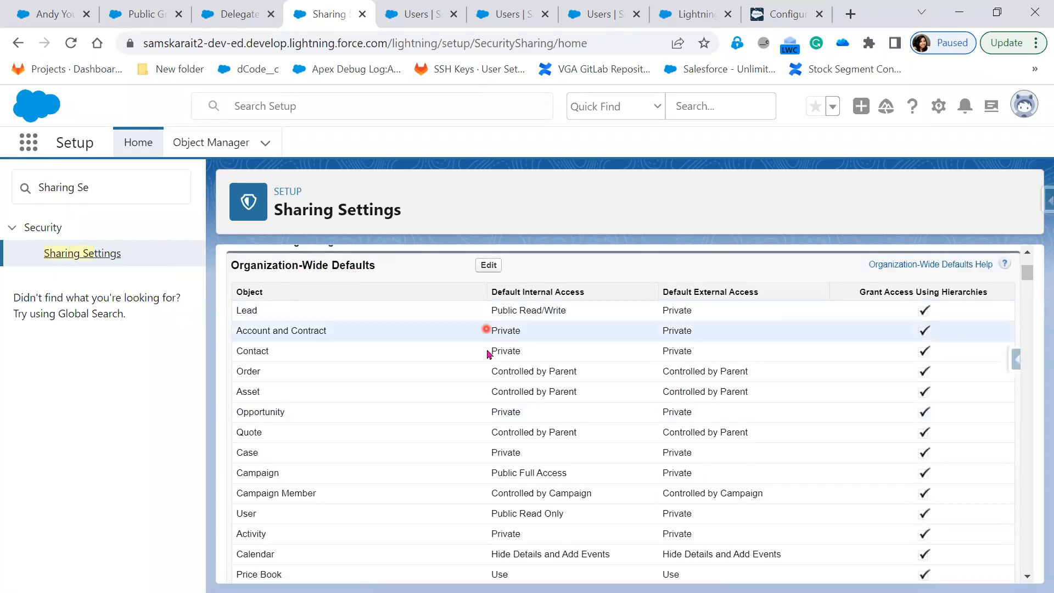
{"action": "scroll", "coordinate": [490, 398], "scroll_direction": "down", "scroll_amount": 20}
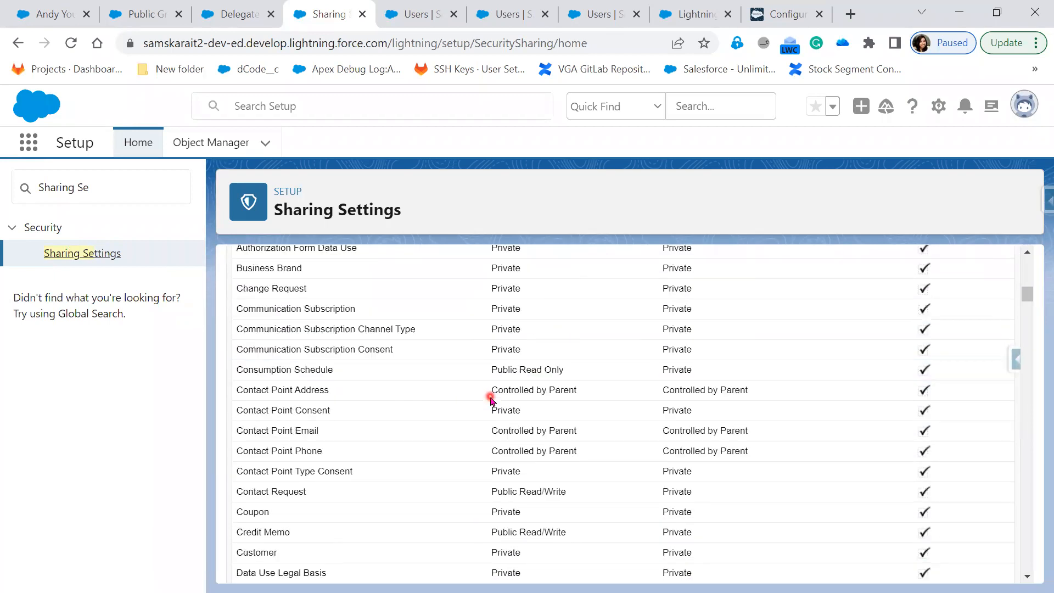
{"action": "scroll", "coordinate": [490, 401], "scroll_direction": "down", "scroll_amount": 20}
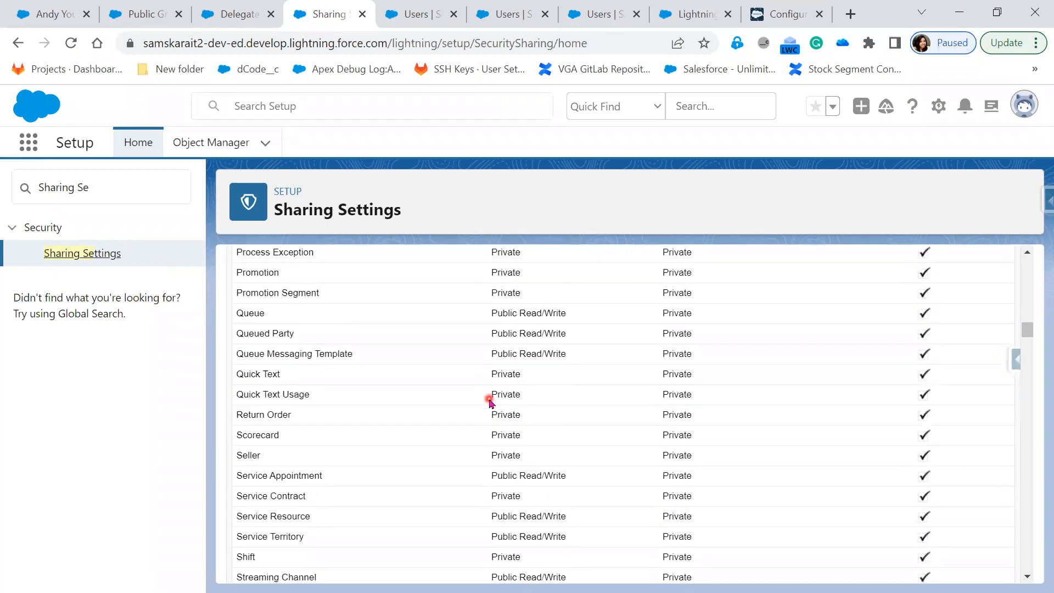
{"action": "scroll", "coordinate": [483, 420], "scroll_direction": "down", "scroll_amount": 6}
{"action": "scroll", "coordinate": [379, 385], "scroll_direction": "up", "scroll_amount": 3}
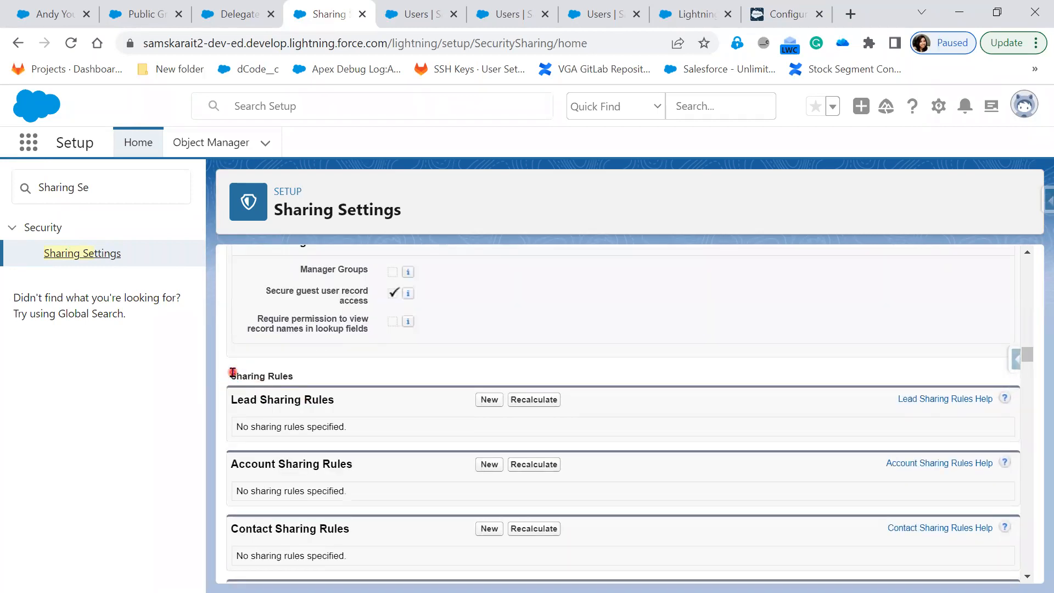
Examine the Sharing Rules section to see which objects offer their own sharing rules, from Lead through Finance Balance Snapshot.
{"action": "left_click_drag", "start_coordinate": [230, 374], "coordinate": [301, 375]}
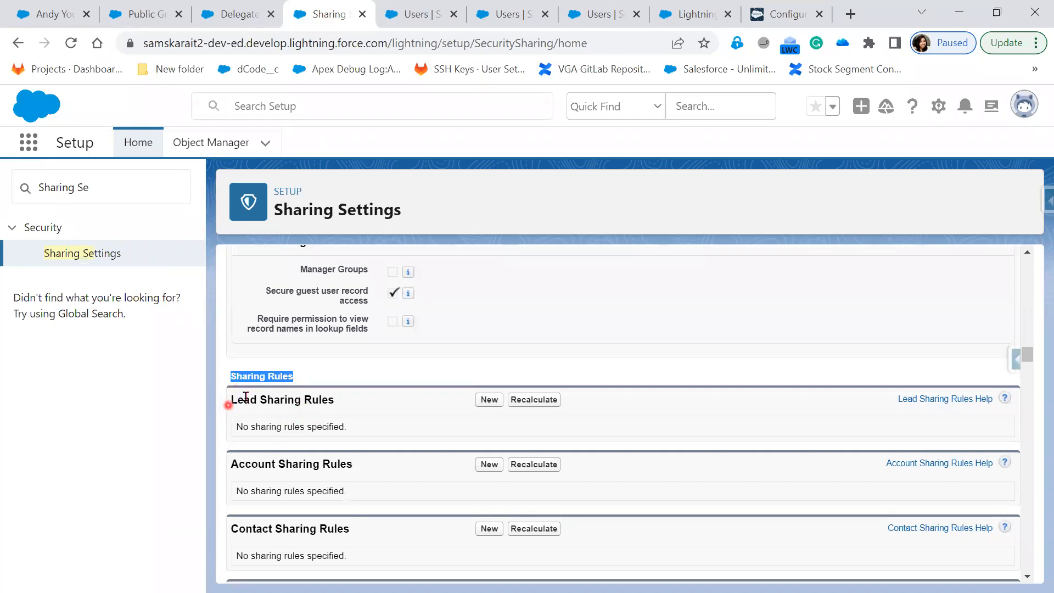
{"action": "scroll", "coordinate": [330, 397], "scroll_direction": "down", "scroll_amount": 2}
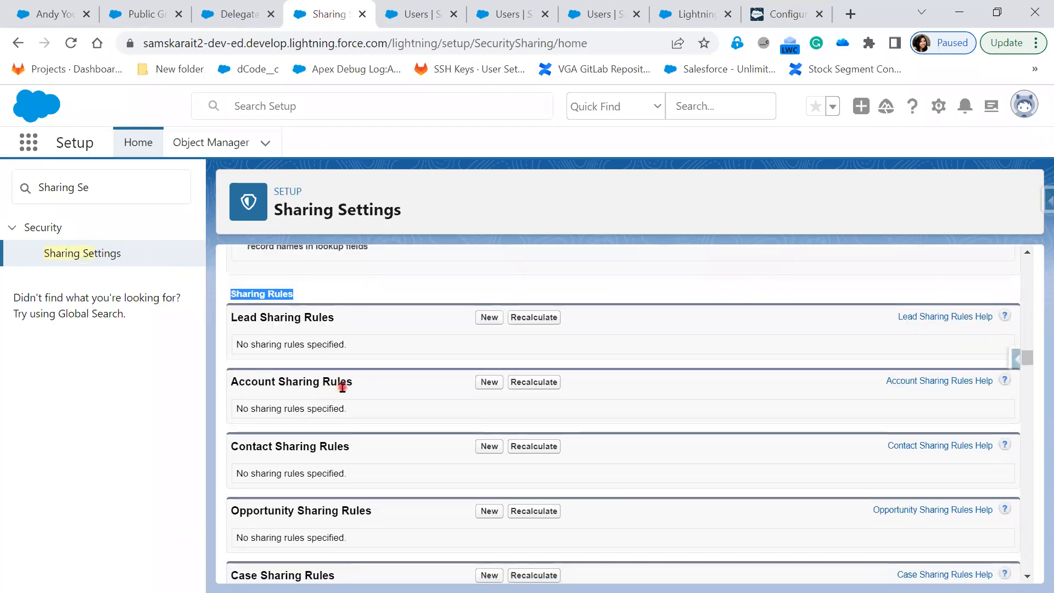
{"action": "scroll", "coordinate": [283, 364], "scroll_direction": "down", "scroll_amount": 2}
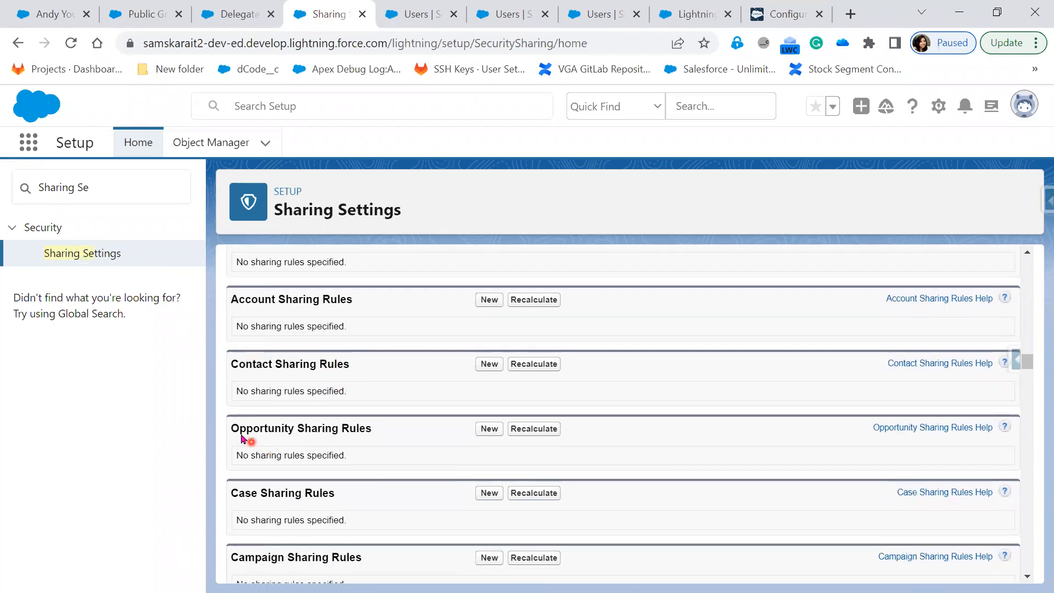
{"action": "scroll", "coordinate": [385, 432], "scroll_direction": "down", "scroll_amount": 2}
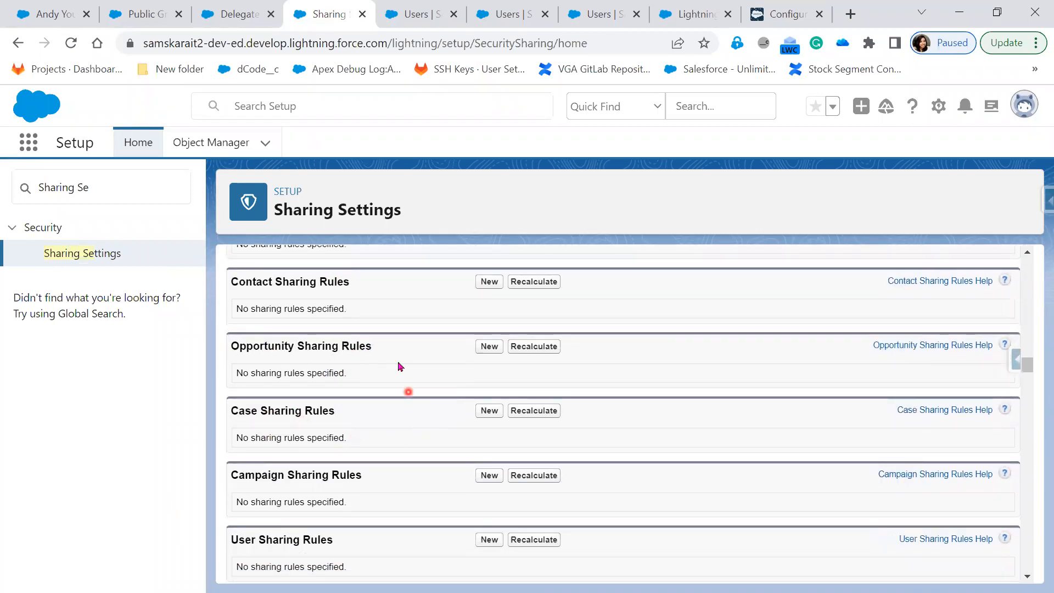
{"action": "scroll", "coordinate": [400, 455], "scroll_direction": "down", "scroll_amount": 2}
{"action": "scroll", "coordinate": [401, 458], "scroll_direction": "down", "scroll_amount": 6}
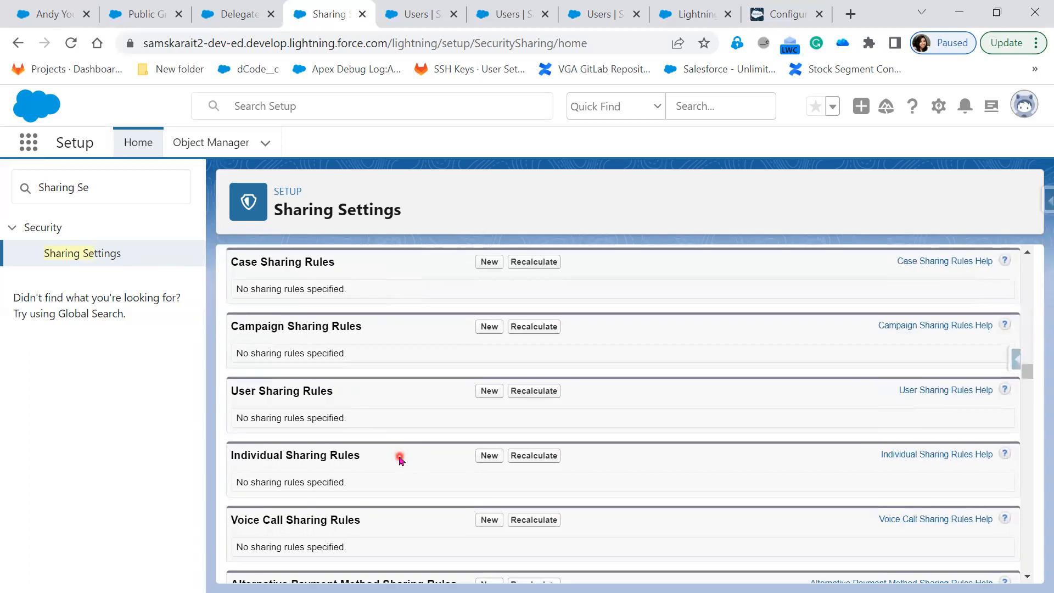
{"action": "scroll", "coordinate": [401, 459], "scroll_direction": "down", "scroll_amount": 4}
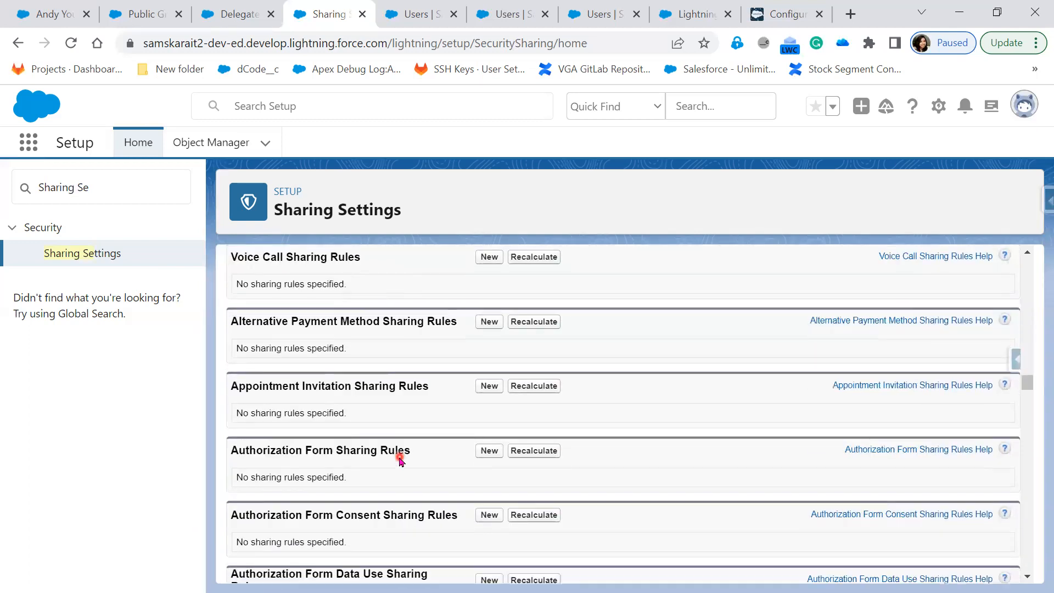
{"action": "scroll", "coordinate": [400, 460], "scroll_direction": "down", "scroll_amount": 18}
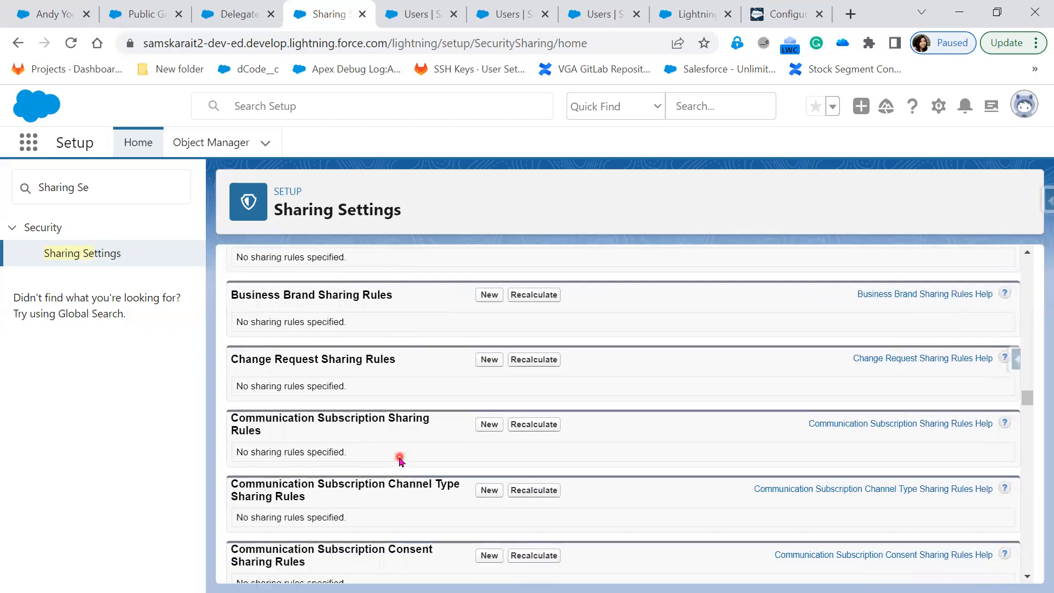
{"action": "scroll", "coordinate": [400, 460], "scroll_direction": "down", "scroll_amount": 16}
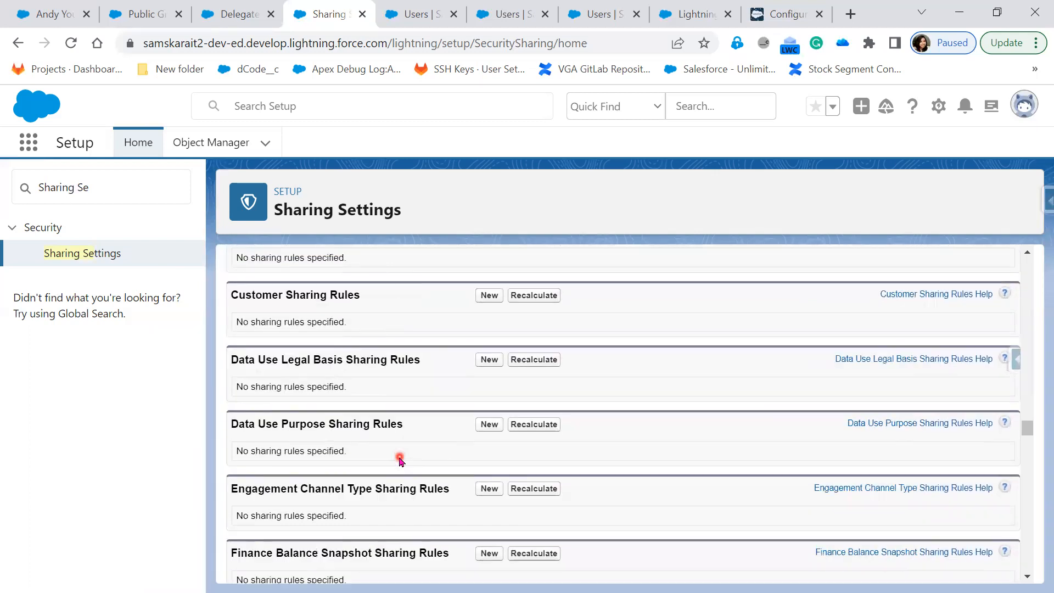
Review the remaining per-object sharing rules down to Student Sharing Rules, and return to the start of the Sharing Rules section.
{"action": "scroll", "coordinate": [401, 460], "scroll_direction": "down", "scroll_amount": 20}
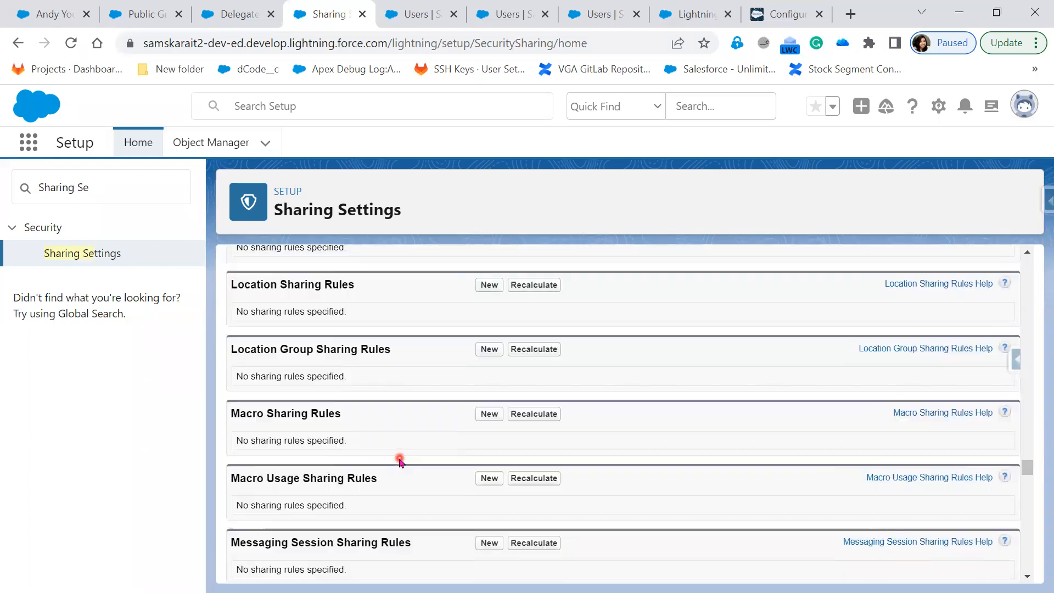
{"action": "scroll", "coordinate": [400, 461], "scroll_direction": "down", "scroll_amount": 7}
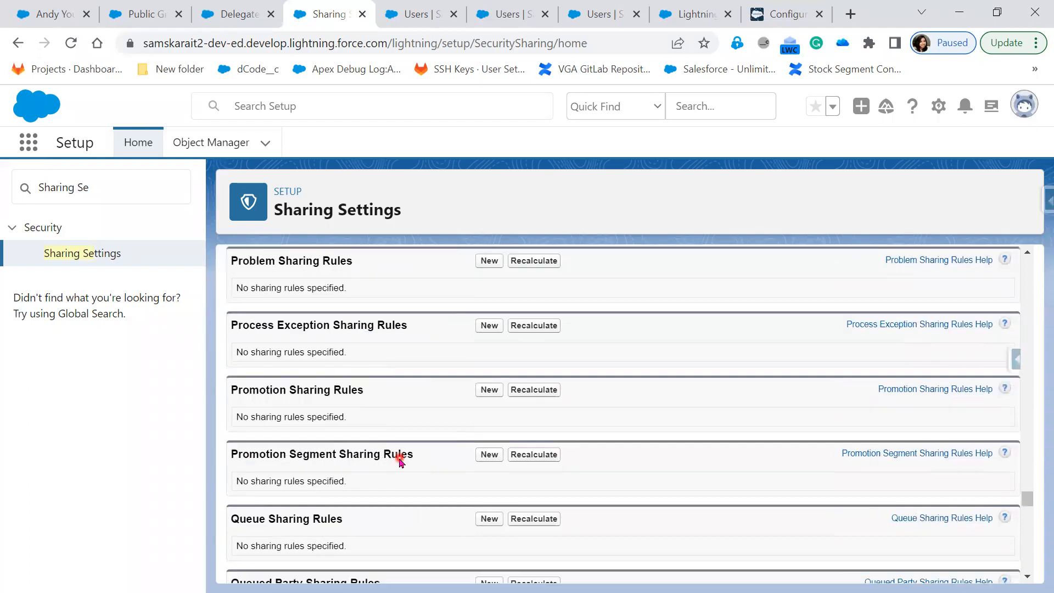
{"action": "scroll", "coordinate": [400, 462], "scroll_direction": "up", "scroll_amount": 1}
{"action": "scroll", "coordinate": [400, 461], "scroll_direction": "down", "scroll_amount": 18}
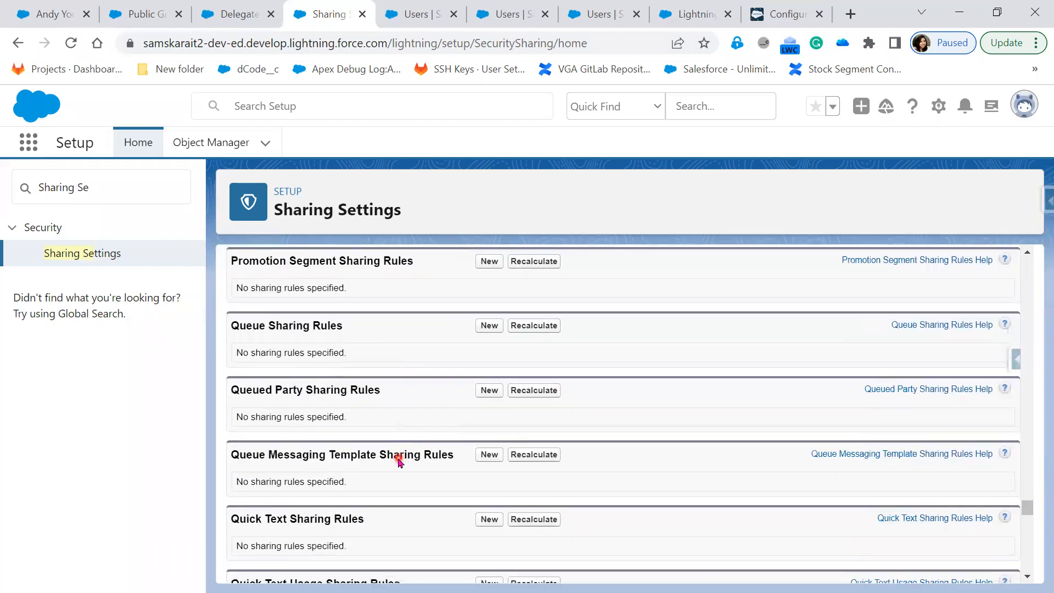
{"action": "scroll", "coordinate": [399, 462], "scroll_direction": "down", "scroll_amount": 19}
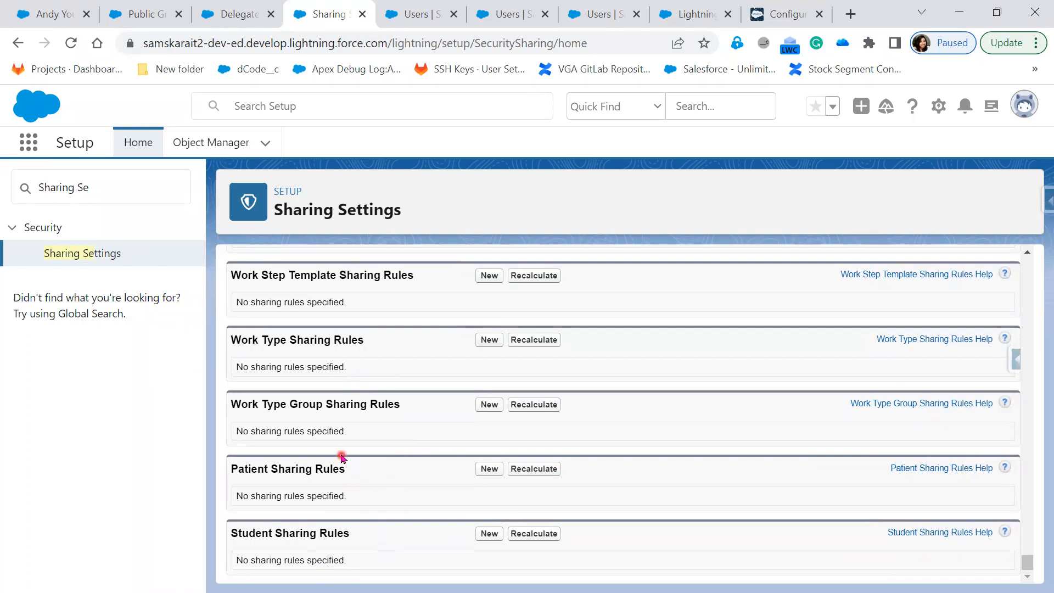
{"action": "scroll", "coordinate": [800, 534], "scroll_direction": "up", "scroll_amount": 20}
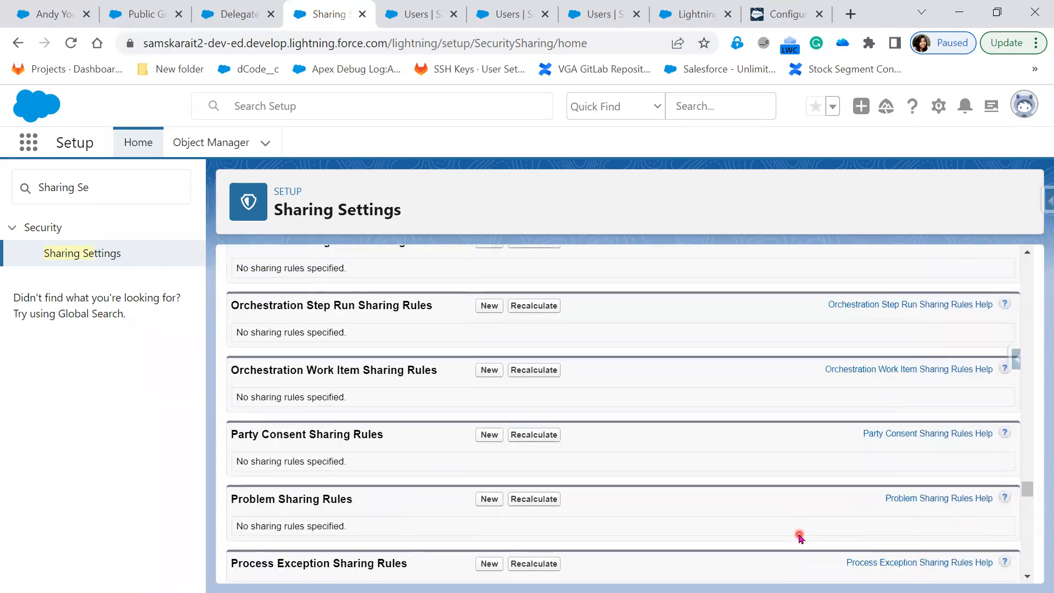
{"action": "scroll", "coordinate": [800, 537], "scroll_direction": "up", "scroll_amount": 20}
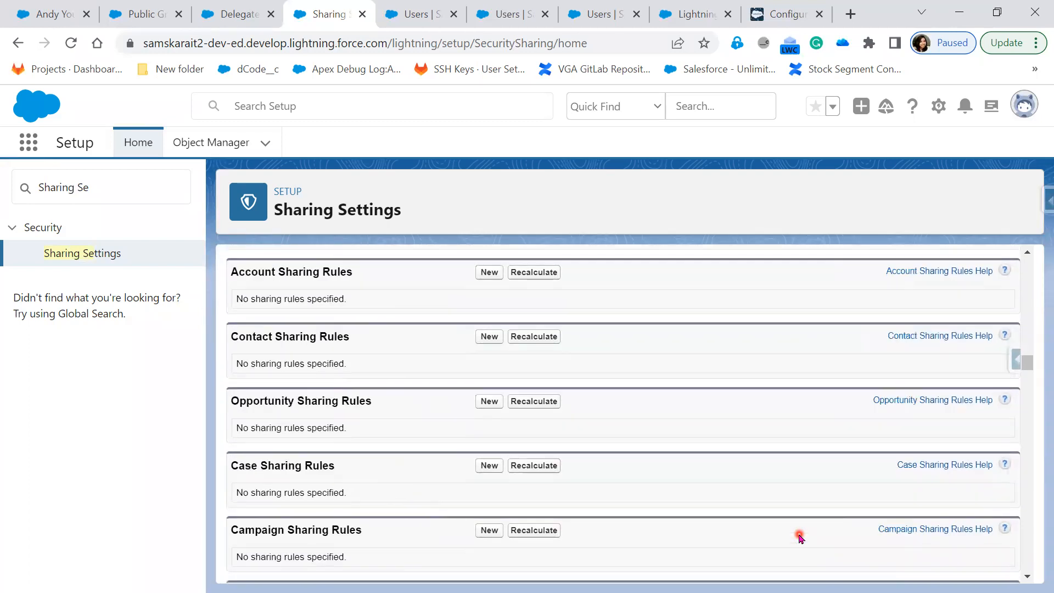
{"action": "scroll", "coordinate": [799, 537], "scroll_direction": "down", "scroll_amount": 11}
{"action": "scroll", "coordinate": [647, 429], "scroll_direction": "up", "scroll_amount": 3}
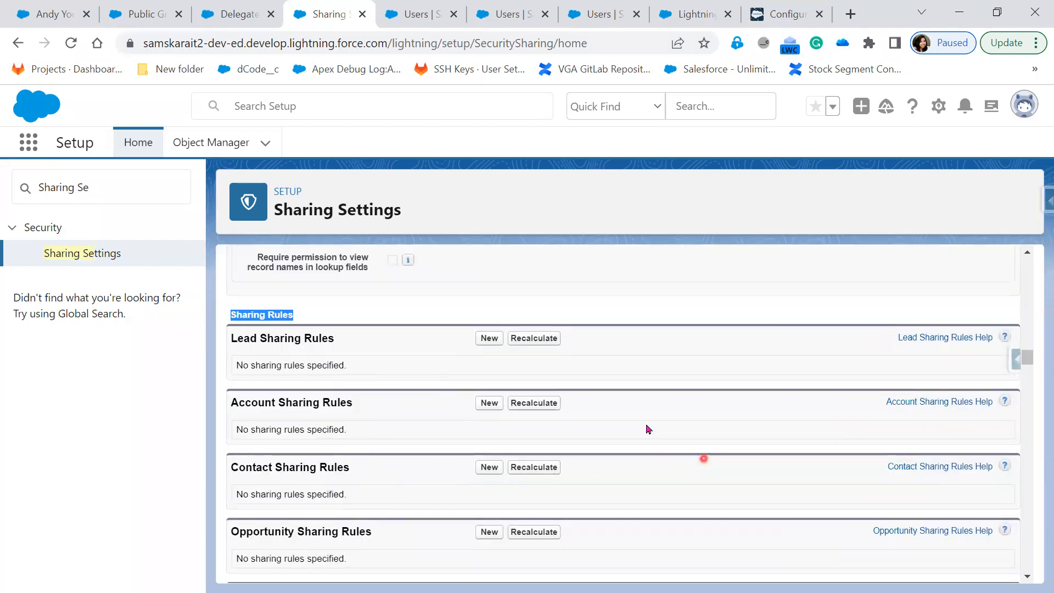
Start a new Account sharing rule and read its introductory notes and the setup steps below them.
{"action": "left_click", "coordinate": [488, 404]}
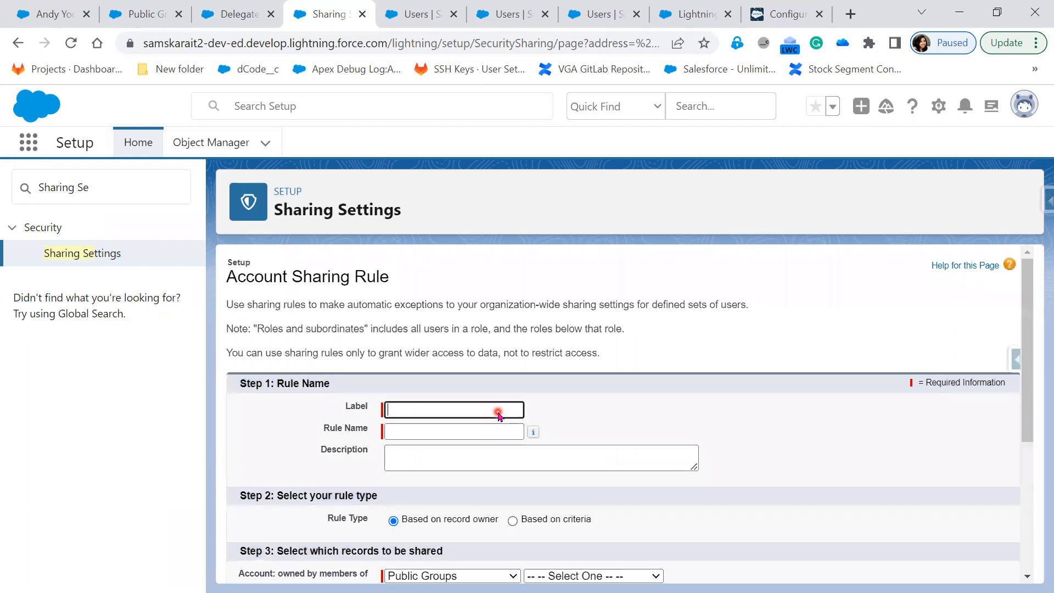
{"action": "left_click_drag", "start_coordinate": [226, 307], "coordinate": [734, 318]}
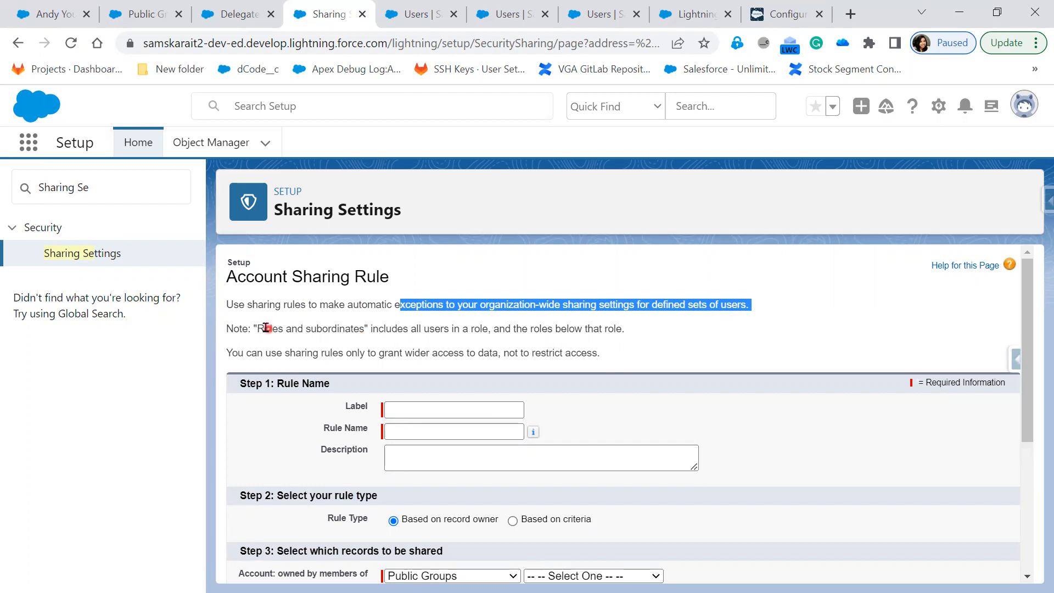
{"action": "left_click_drag", "start_coordinate": [255, 329], "coordinate": [634, 341]}
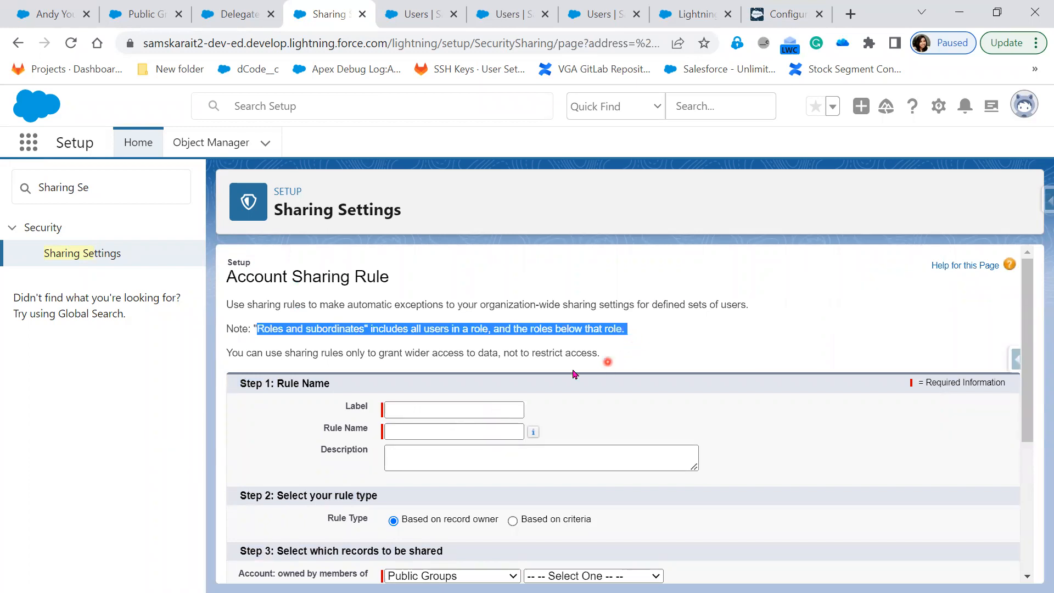
{"action": "left_click_drag", "start_coordinate": [282, 353], "coordinate": [454, 353]}
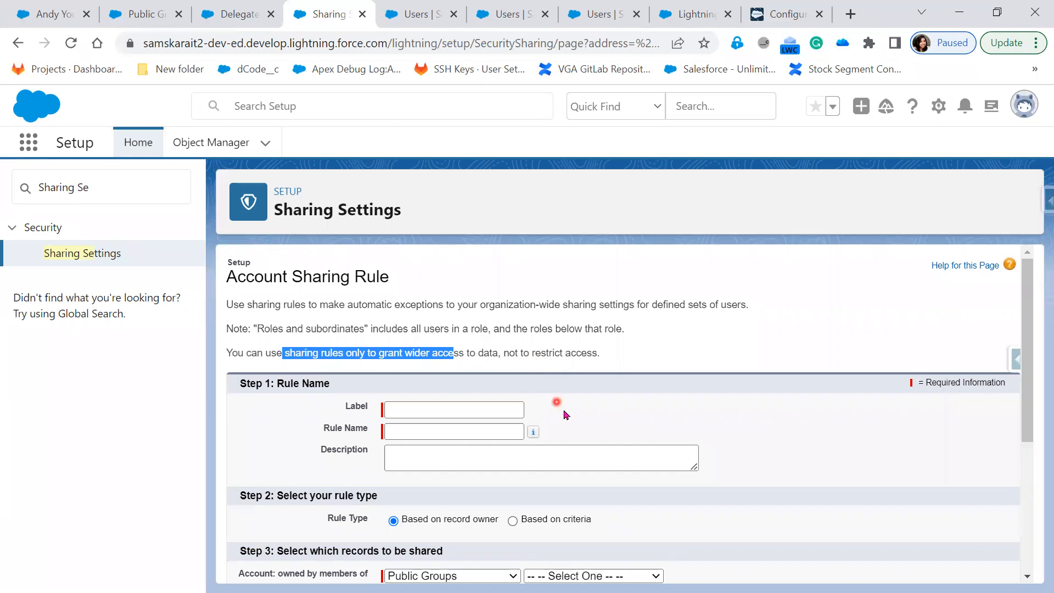
{"action": "scroll", "coordinate": [563, 409], "scroll_direction": "down", "scroll_amount": 2}
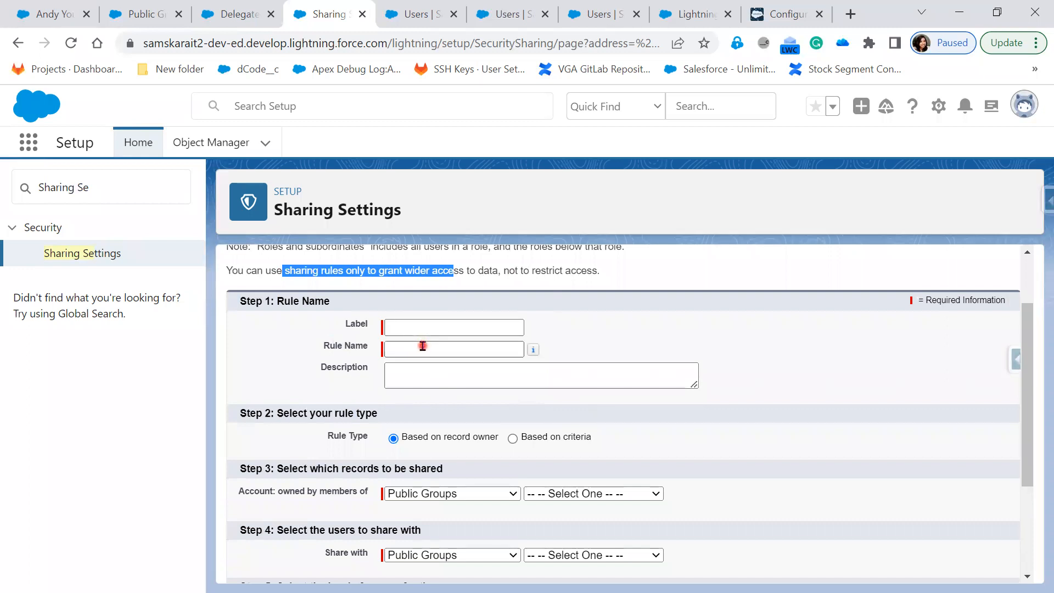
{"action": "scroll", "coordinate": [489, 429], "scroll_direction": "down", "scroll_amount": 2}
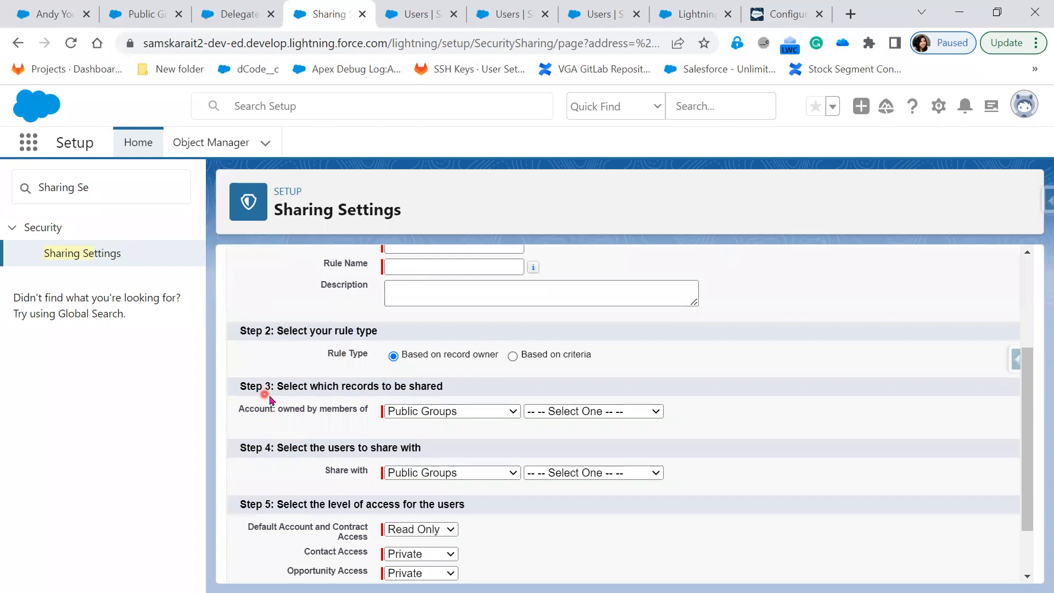
Check the owner group types and compare the record-owner and criteria rule types, leaving the rule based on record owner.
{"action": "left_click", "coordinate": [464, 416]}
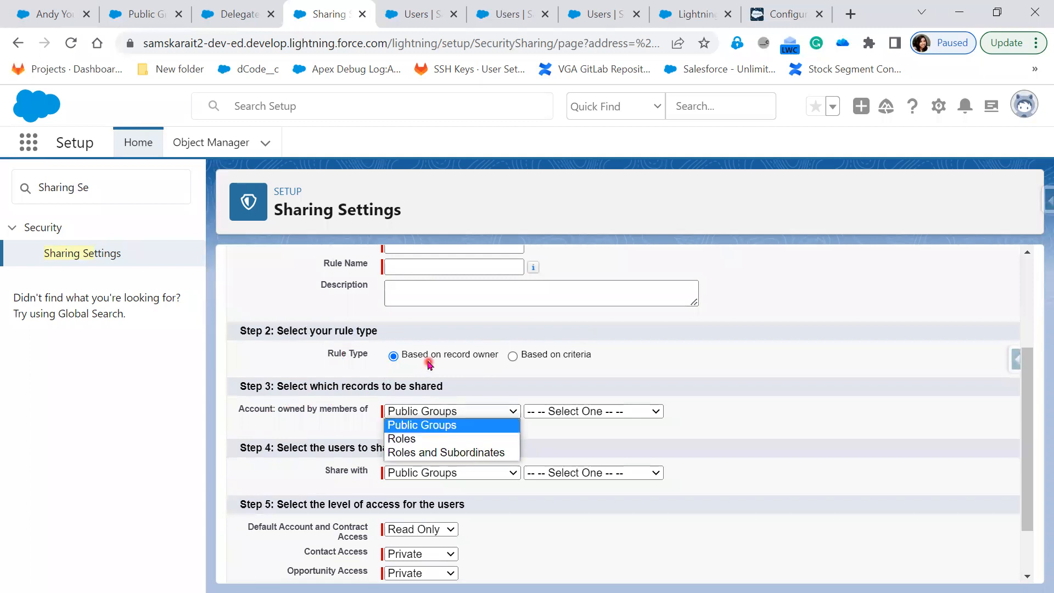
{"action": "left_click", "coordinate": [513, 357]}
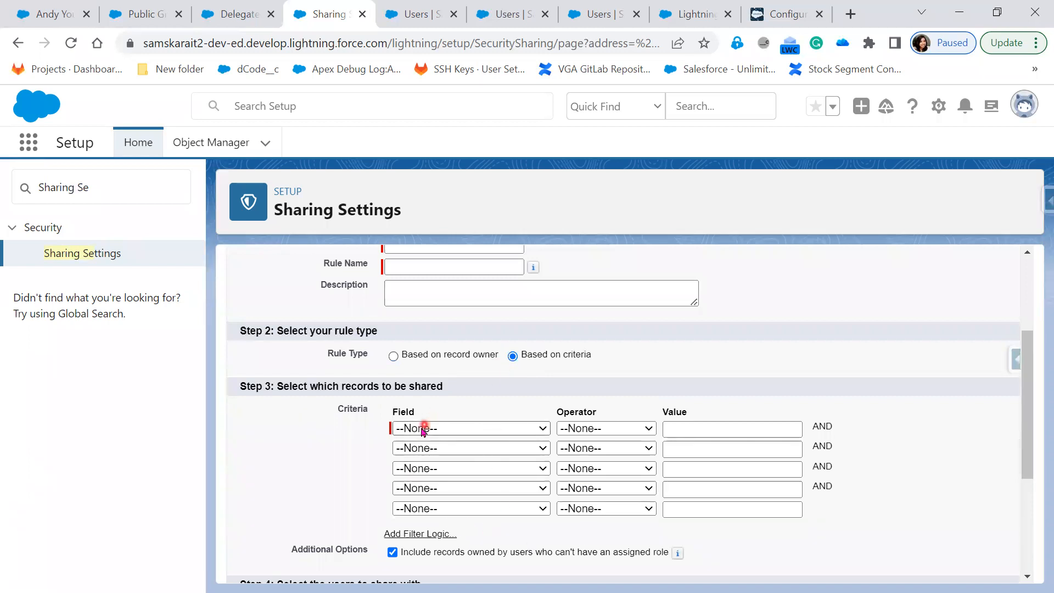
{"action": "left_click", "coordinate": [394, 356]}
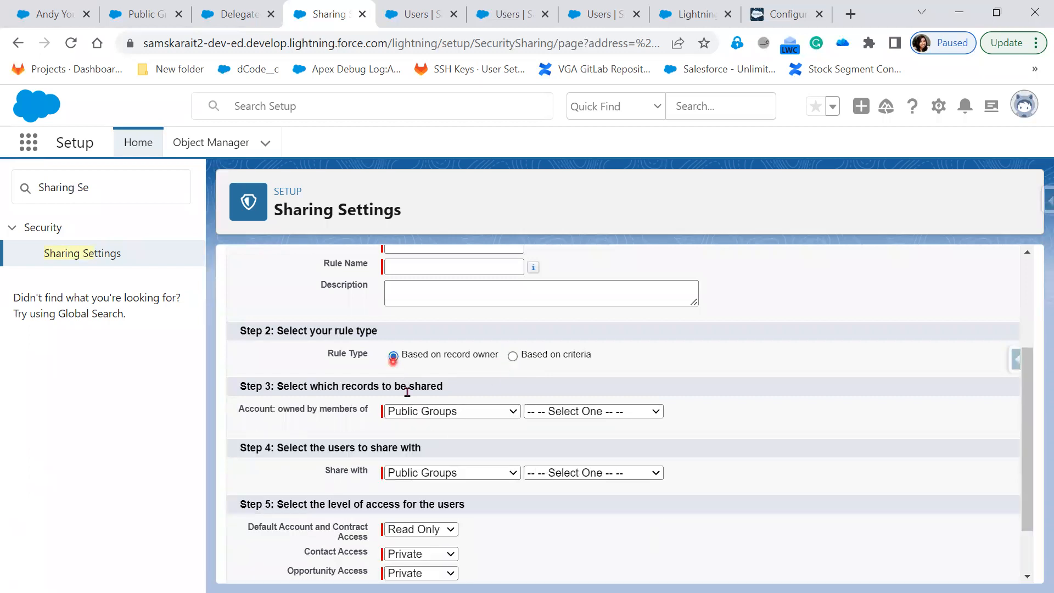
{"action": "left_click", "coordinate": [513, 356]}
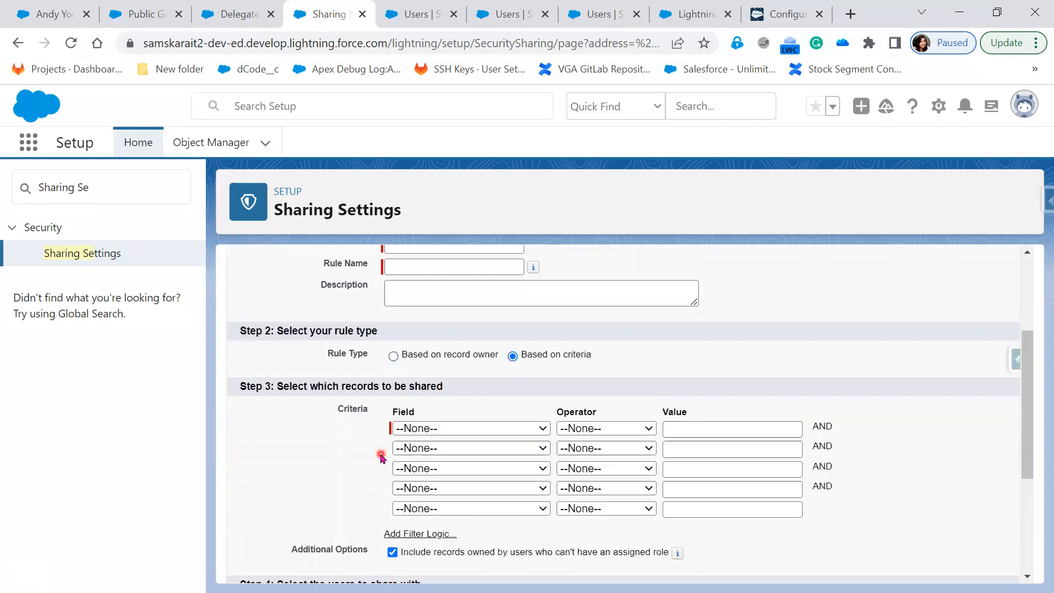
{"action": "left_click", "coordinate": [435, 356]}
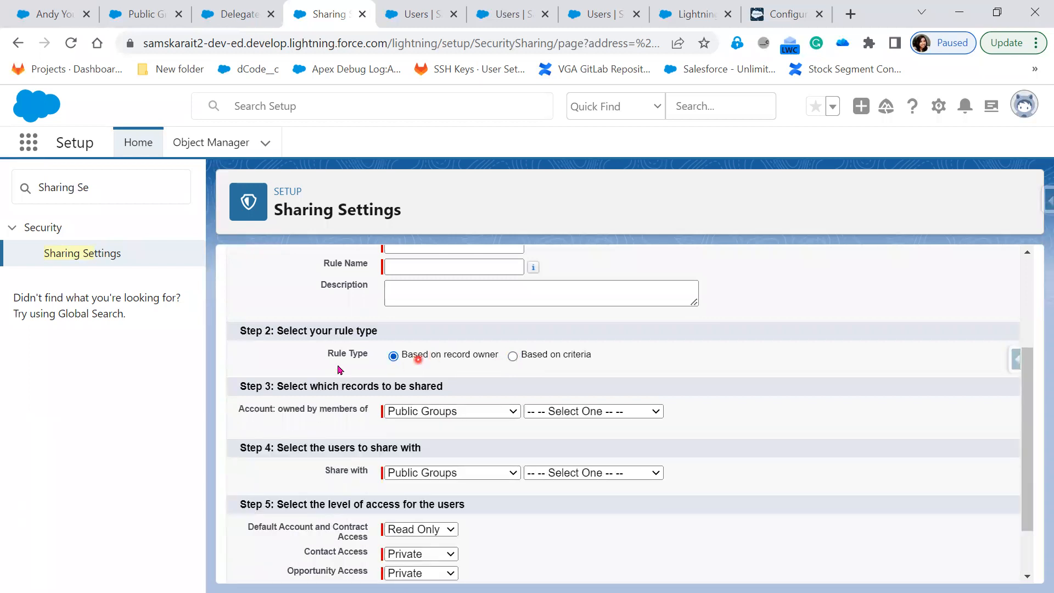
{"action": "left_click", "coordinate": [533, 355]}
{"action": "left_click", "coordinate": [481, 356]}
{"action": "scroll", "coordinate": [489, 386], "scroll_direction": "down", "scroll_amount": 1}
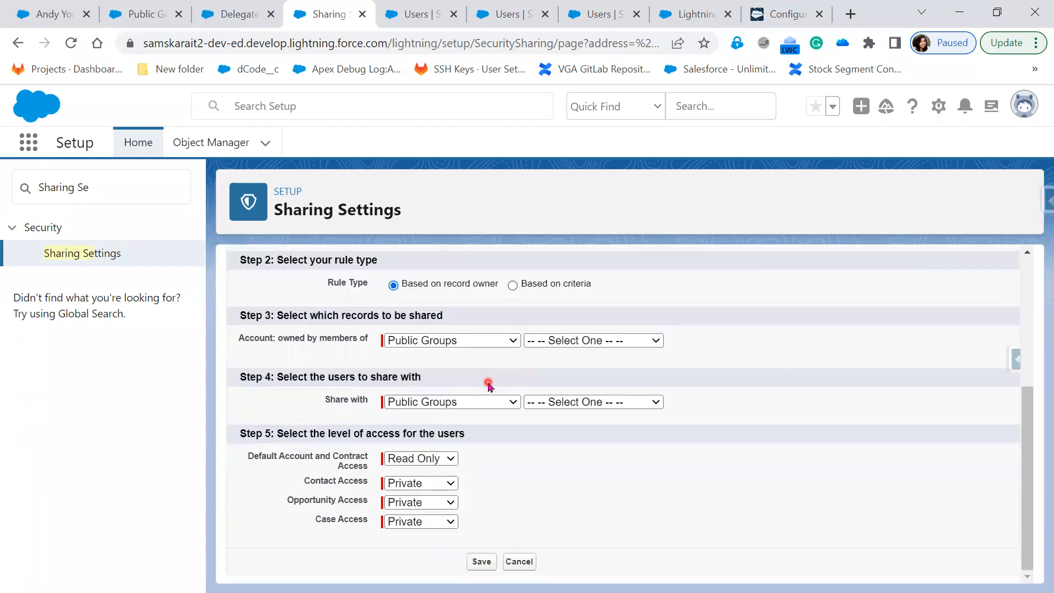
Share the rule with the All Internal Users public group and check the other share-with types.
{"action": "left_click", "coordinate": [431, 403]}
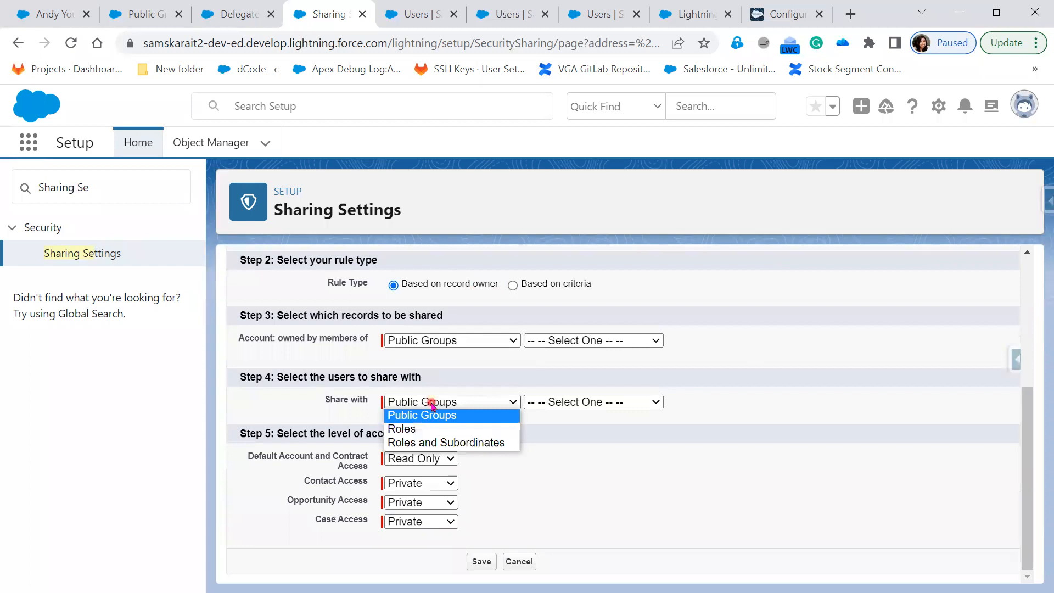
{"action": "left_click", "coordinate": [565, 402]}
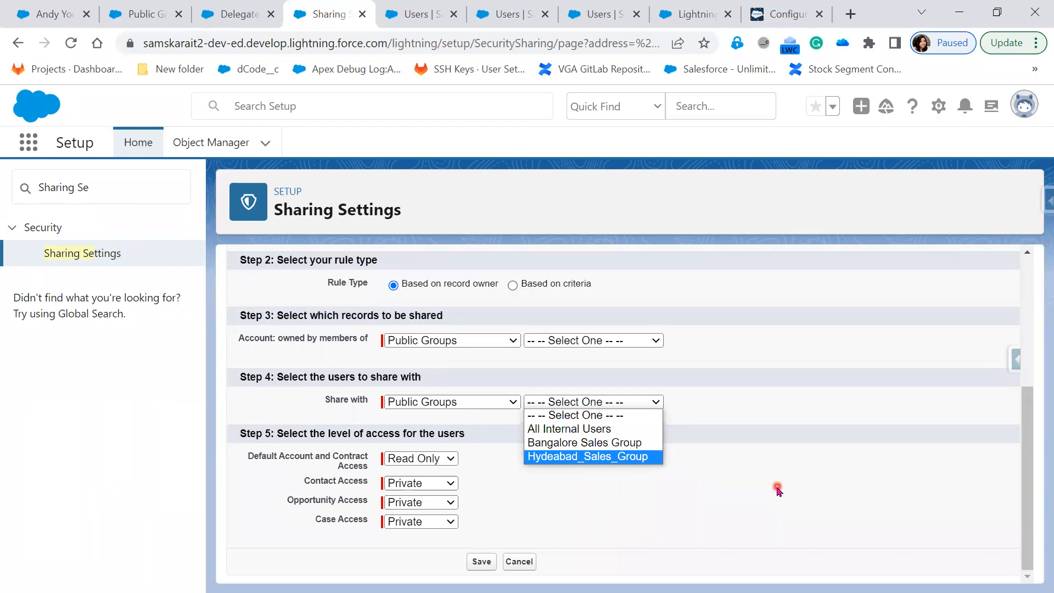
{"action": "left_click", "coordinate": [619, 431]}
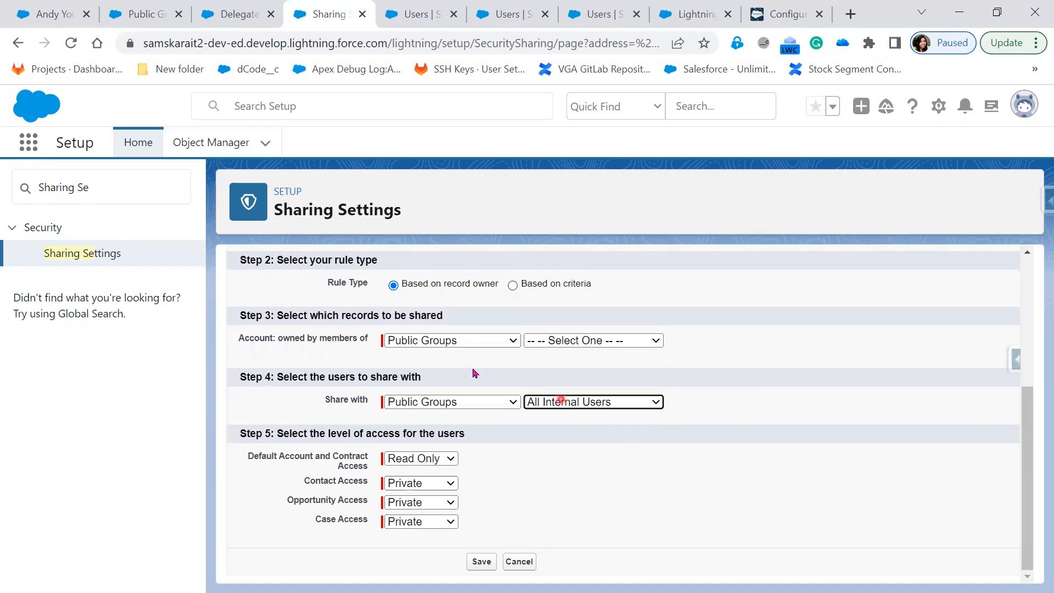
{"action": "left_click", "coordinate": [497, 407]}
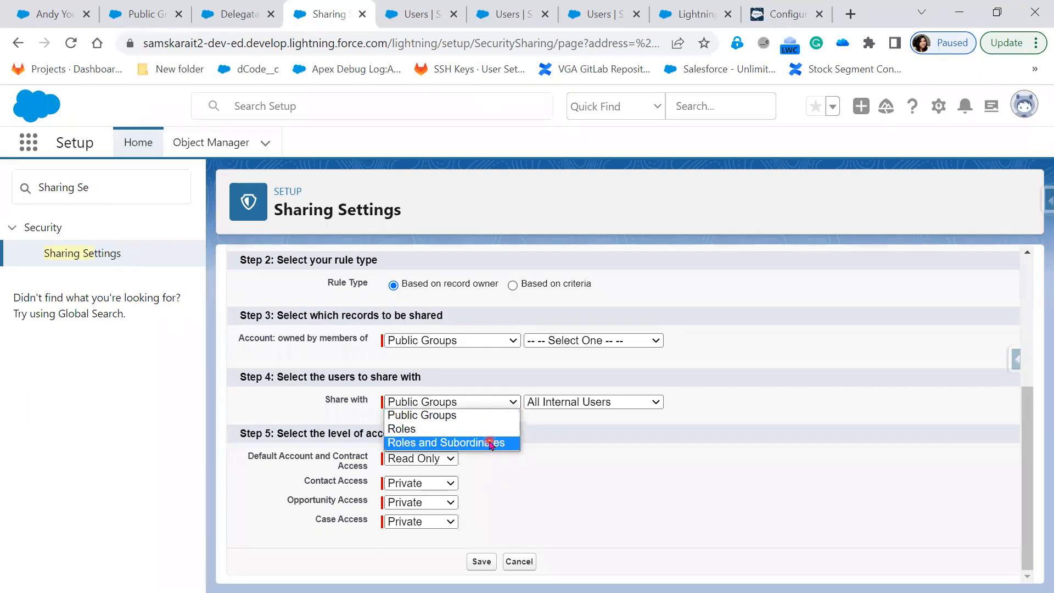
{"action": "left_click", "coordinate": [567, 483]}
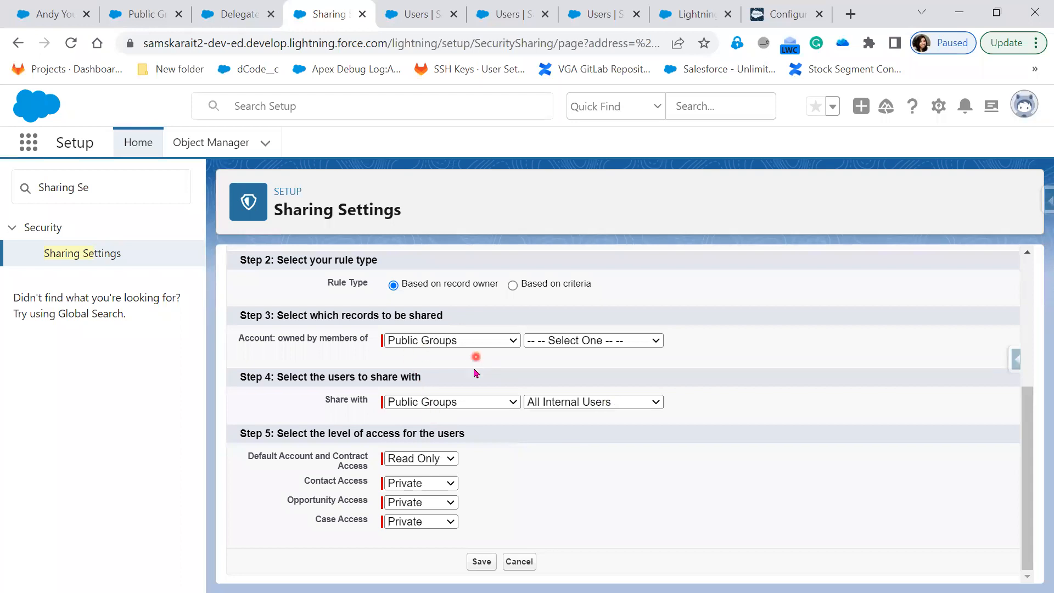
Base the sharing rule on criteria and add filter logic to its record selection.
{"action": "left_click", "coordinate": [512, 285]}
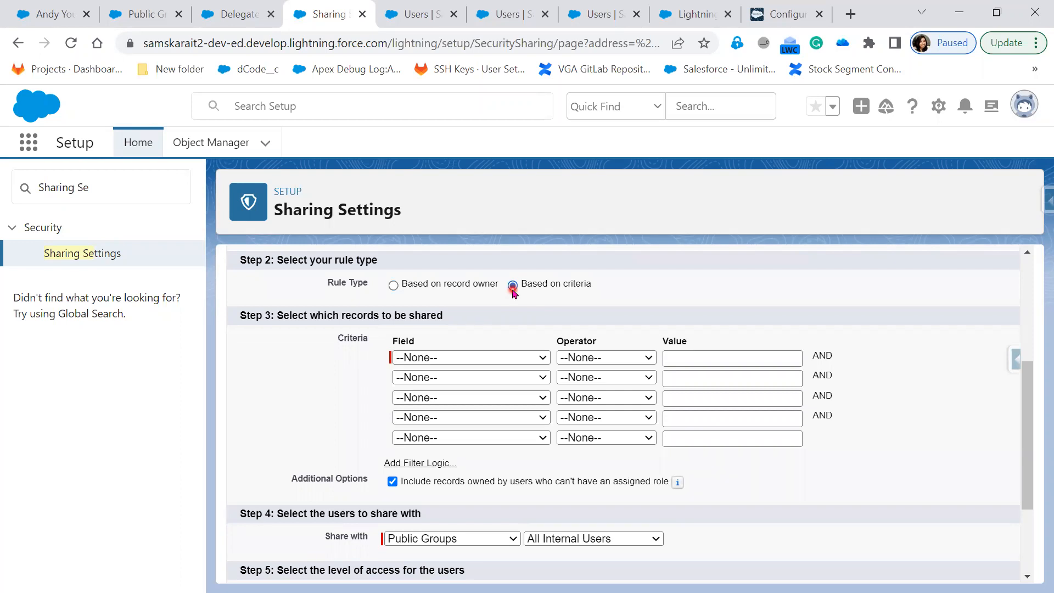
{"action": "left_click", "coordinate": [554, 299]}
{"action": "left_click", "coordinate": [438, 464]}
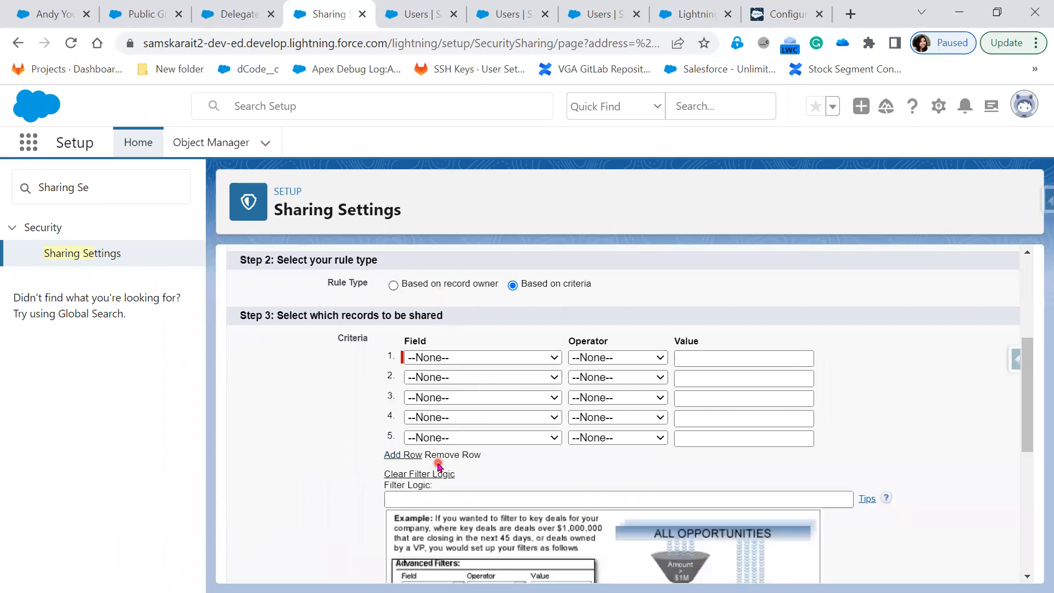
{"action": "scroll", "coordinate": [483, 472], "scroll_direction": "down", "scroll_amount": 3}
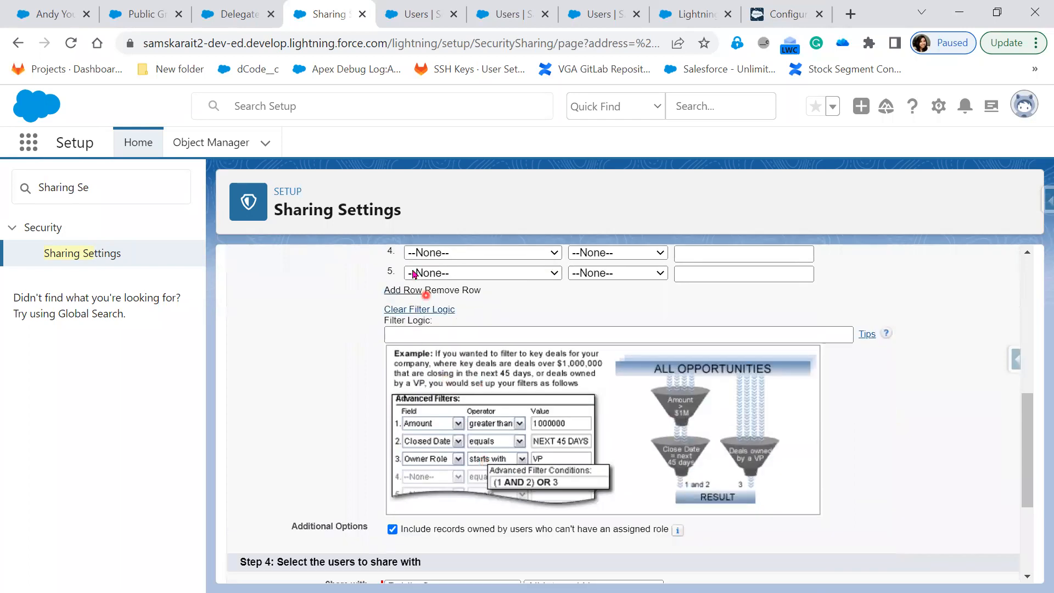
Extend the sharing rule's record criteria to 21 rows and keep the rule type based on criteria.
{"action": "left_click", "coordinate": [399, 292]}
{"action": "left_click", "coordinate": [397, 313]}
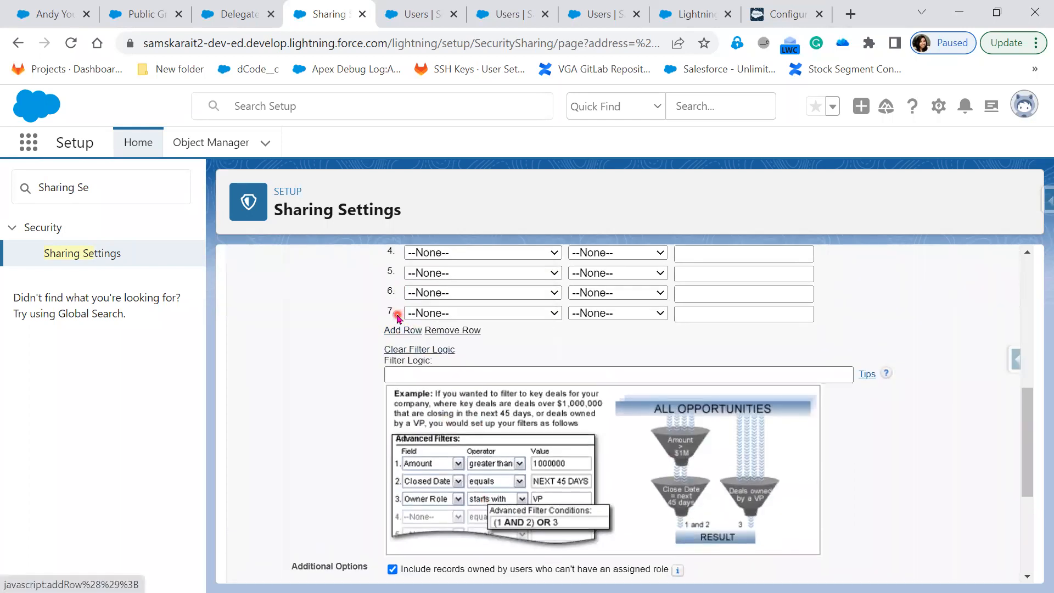
{"action": "left_click", "coordinate": [394, 331]}
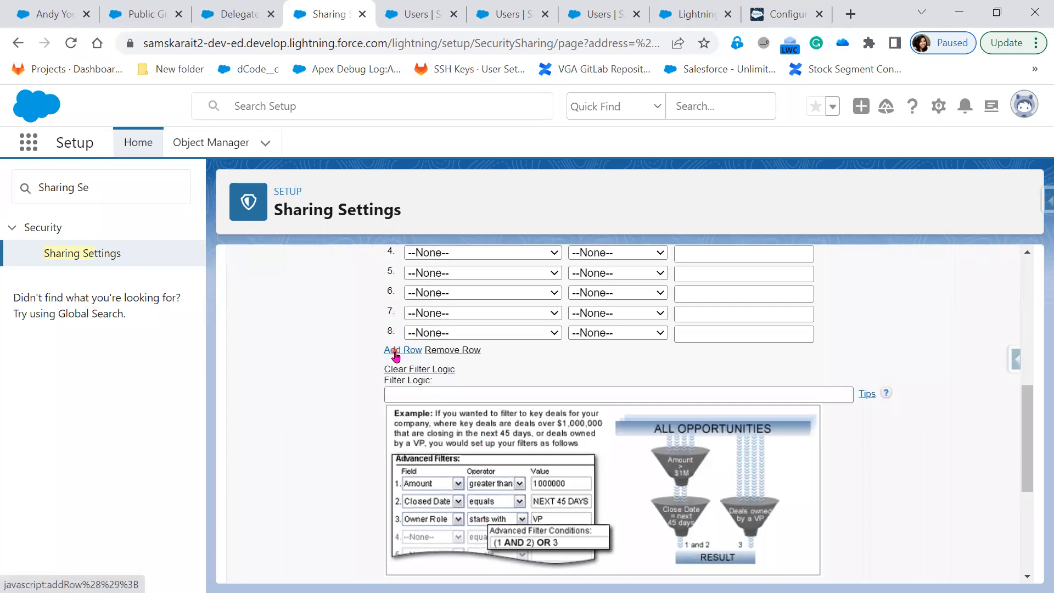
{"action": "left_click", "coordinate": [394, 353]}
{"action": "left_click", "coordinate": [396, 369]}
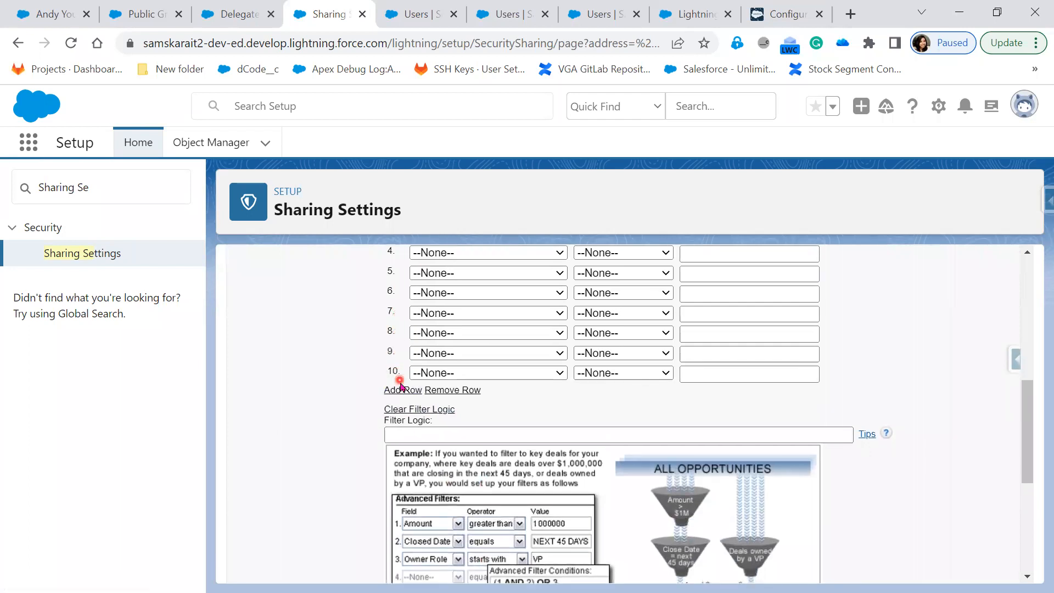
{"action": "left_click", "coordinate": [404, 391]}
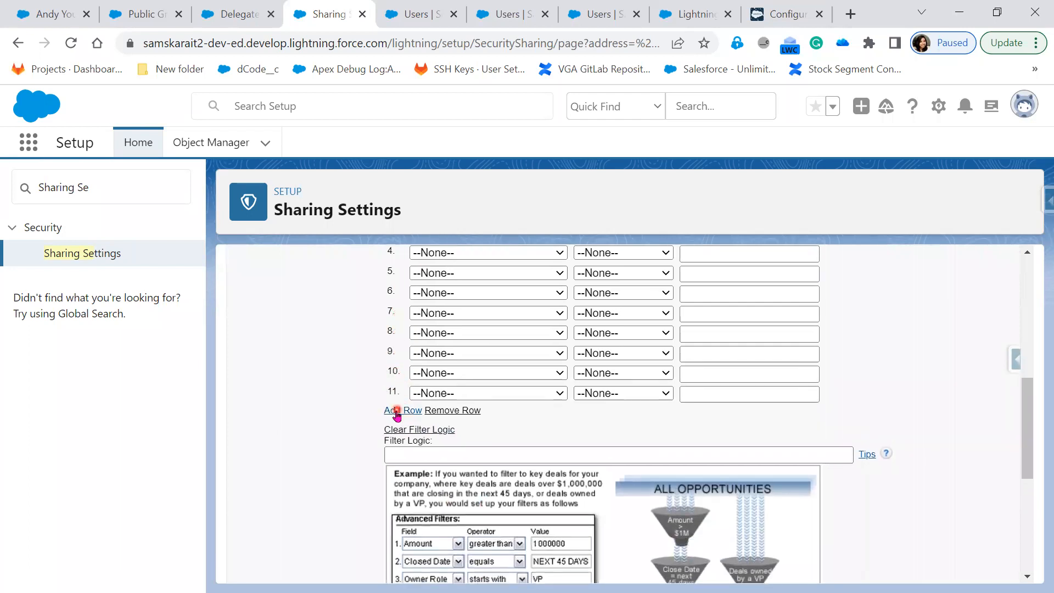
{"action": "left_click", "coordinate": [396, 412]}
{"action": "scroll", "coordinate": [519, 402], "scroll_direction": "up", "scroll_amount": 3}
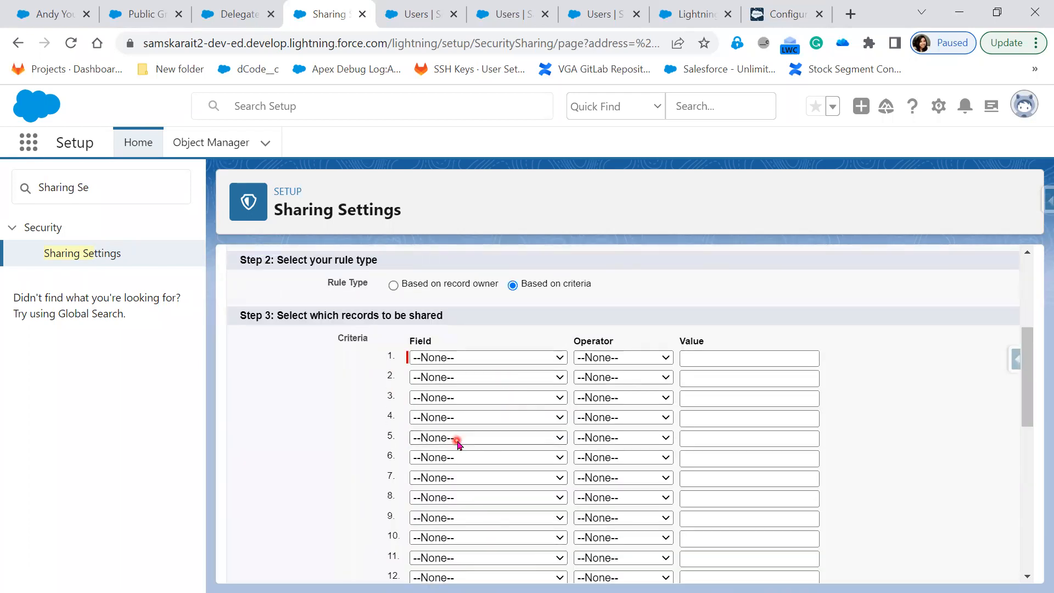
{"action": "scroll", "coordinate": [459, 437], "scroll_direction": "down", "scroll_amount": 1}
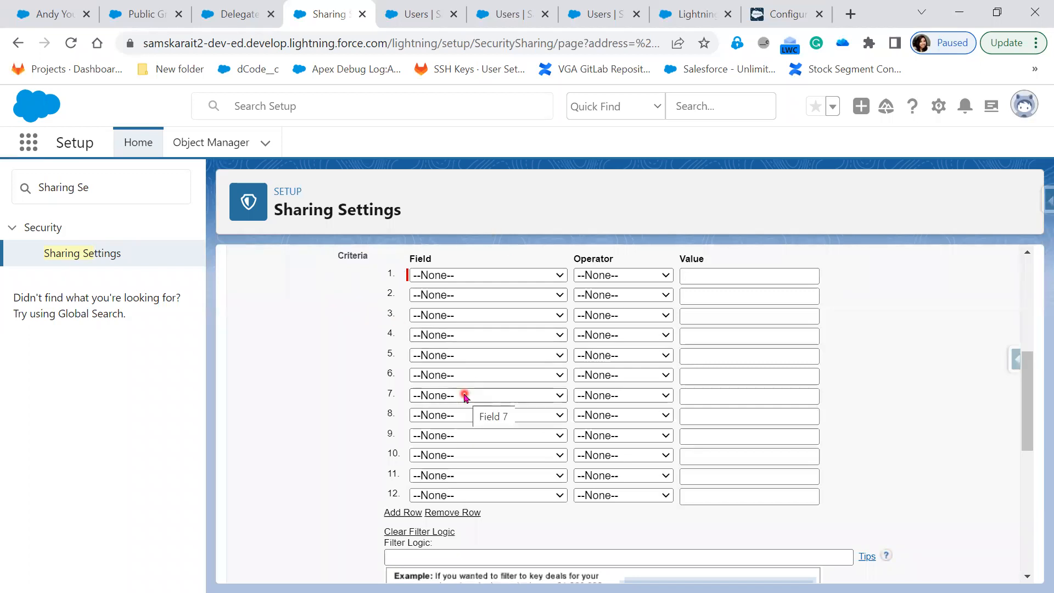
{"action": "left_click", "coordinate": [411, 518]}
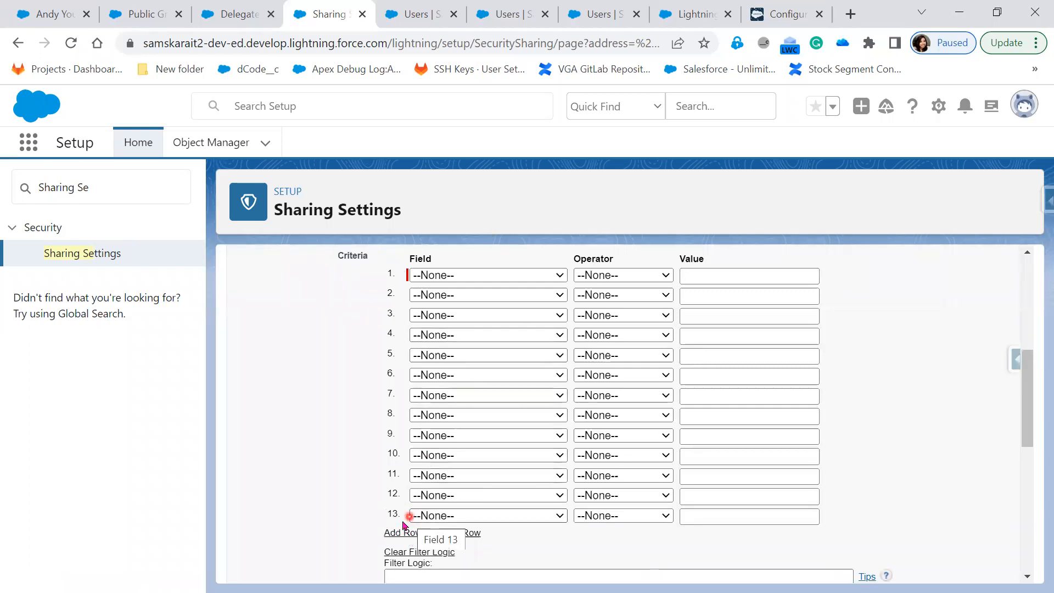
{"action": "left_click", "coordinate": [408, 533]}
{"action": "scroll", "coordinate": [476, 504], "scroll_direction": "down", "scroll_amount": 1}
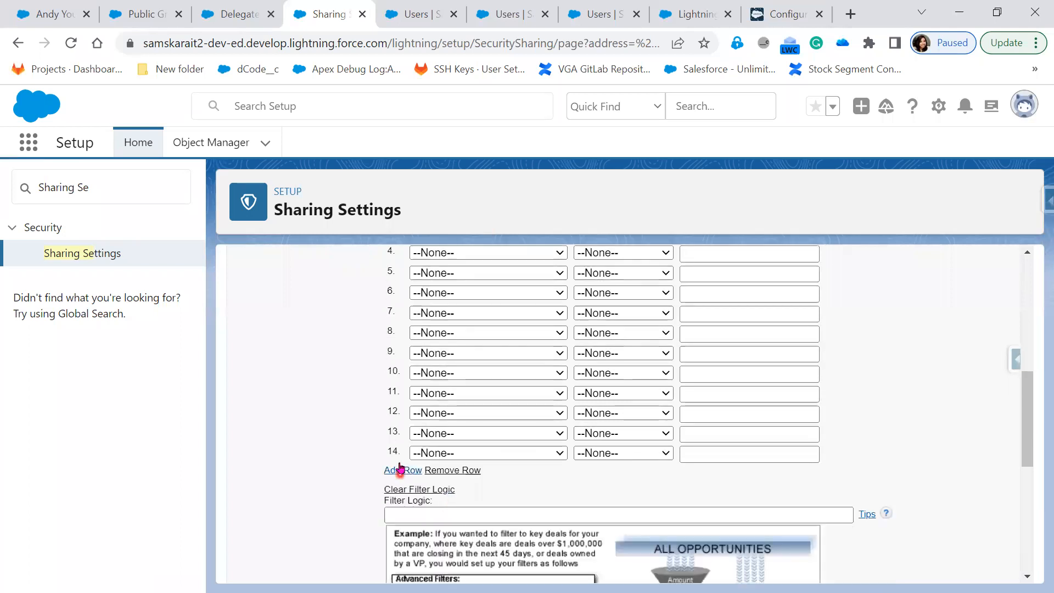
{"action": "left_click", "coordinate": [402, 471]}
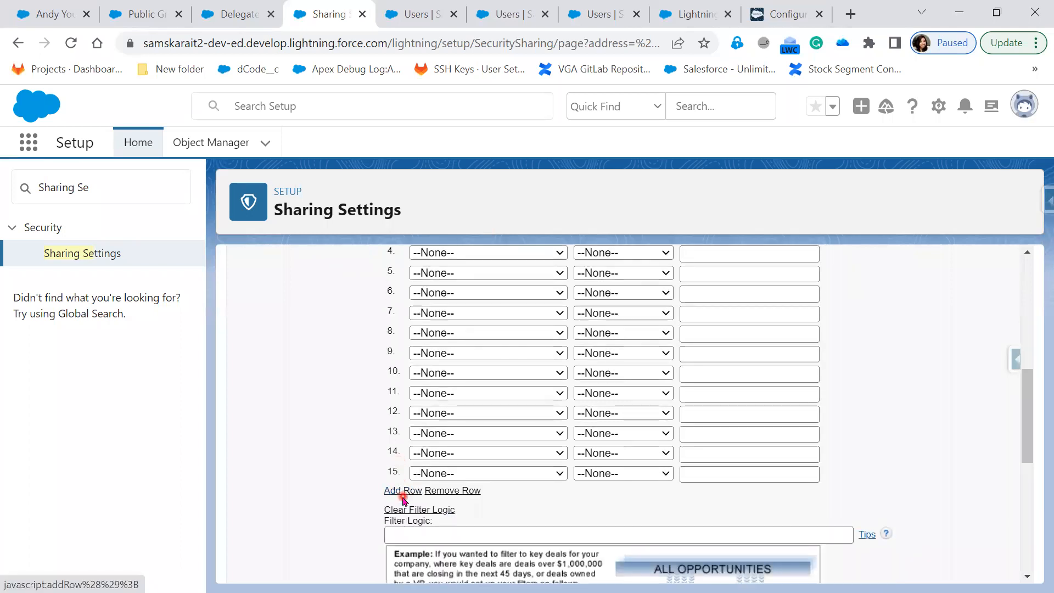
{"action": "left_click", "coordinate": [402, 491]}
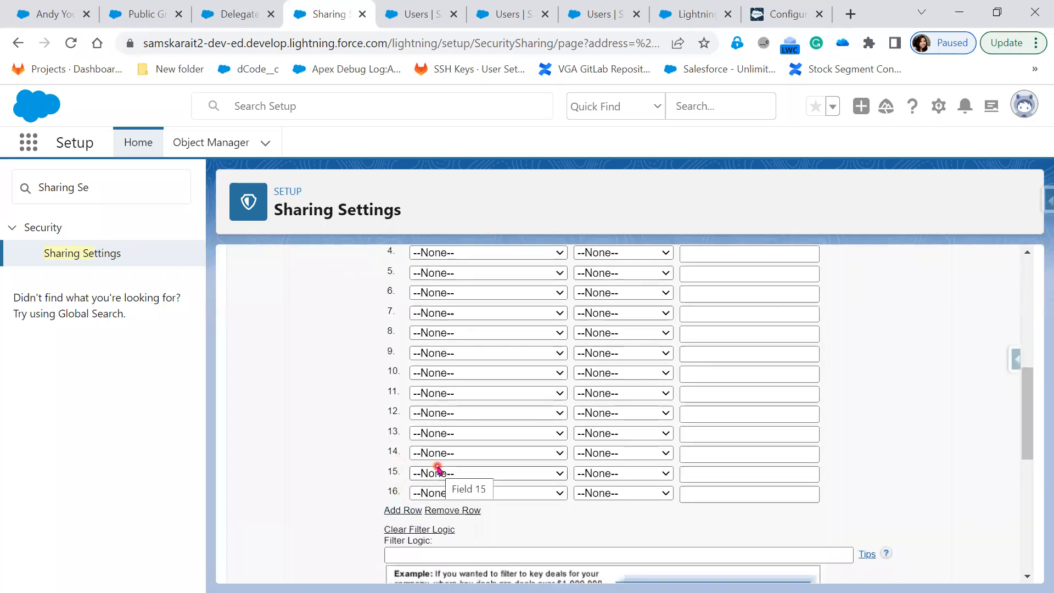
{"action": "scroll", "coordinate": [436, 467], "scroll_direction": "down", "scroll_amount": 1}
{"action": "left_click", "coordinate": [397, 429]}
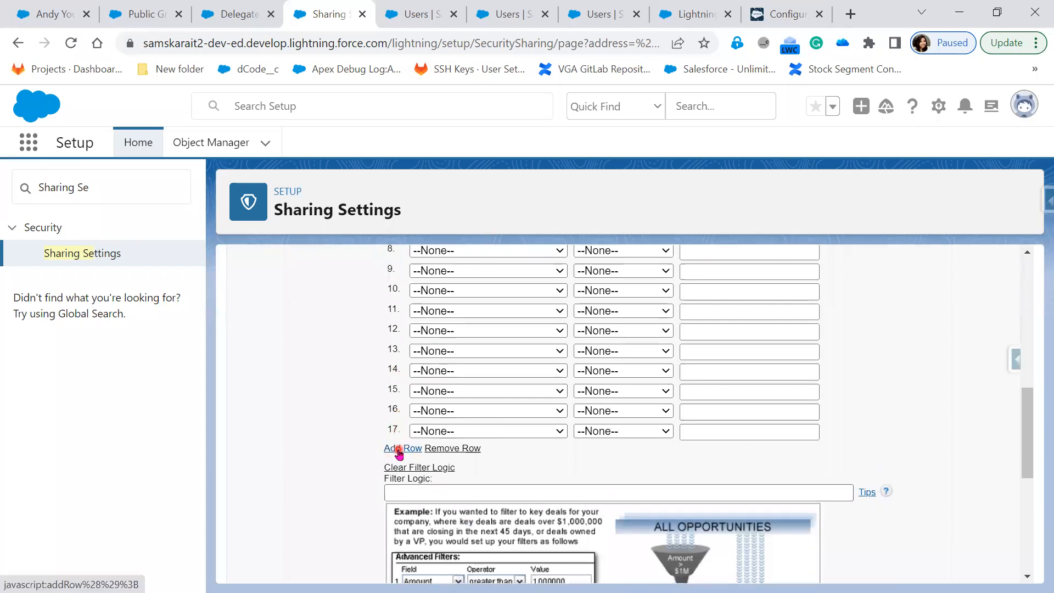
{"action": "left_click", "coordinate": [399, 449]}
{"action": "left_click", "coordinate": [401, 469]}
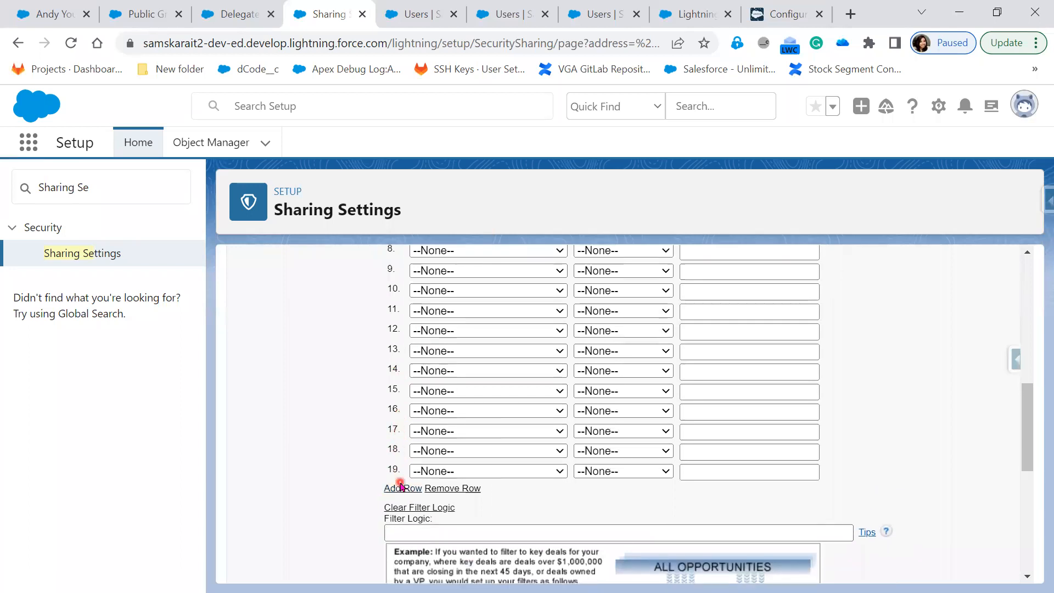
{"action": "left_click", "coordinate": [403, 489]}
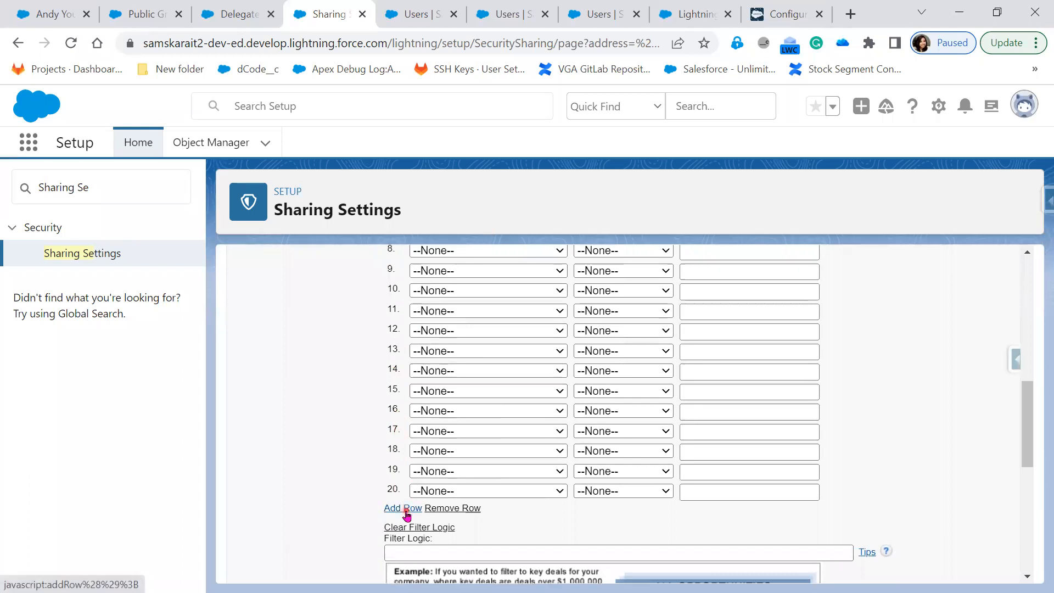
{"action": "left_click", "coordinate": [408, 508]}
{"action": "scroll", "coordinate": [586, 436], "scroll_direction": "up", "scroll_amount": 3}
{"action": "scroll", "coordinate": [586, 435], "scroll_direction": "up", "scroll_amount": 3}
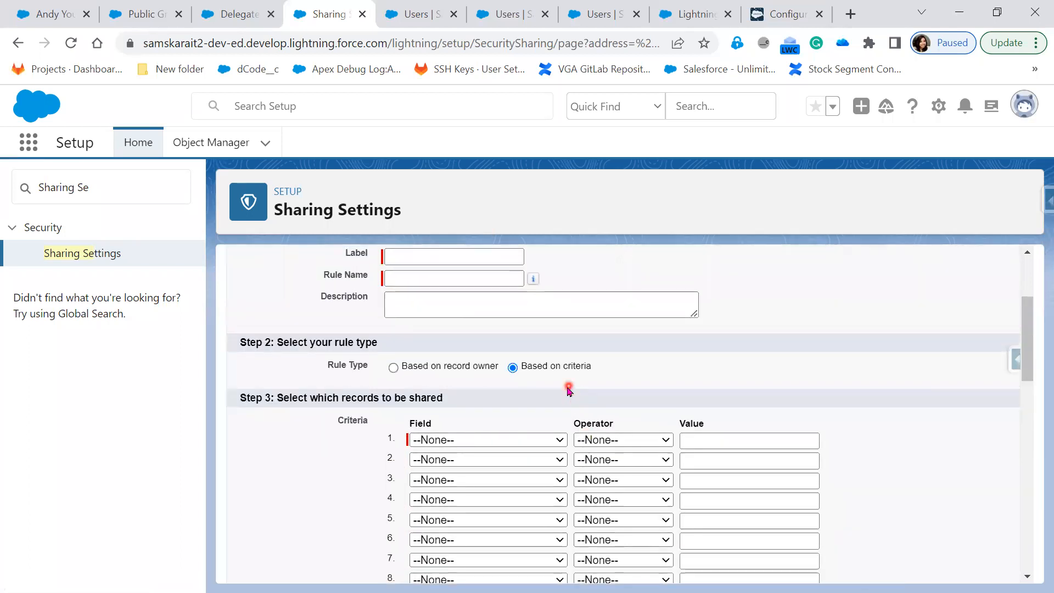
{"action": "left_click", "coordinate": [480, 368]}
{"action": "left_click", "coordinate": [512, 369]}
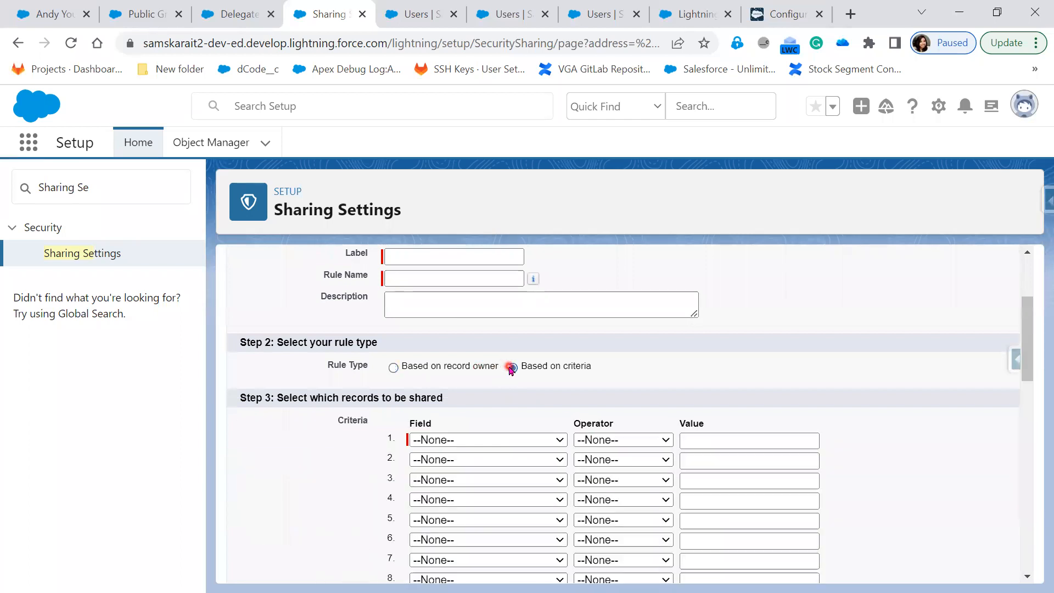
{"action": "scroll", "coordinate": [583, 385], "scroll_direction": "down", "scroll_amount": 9}
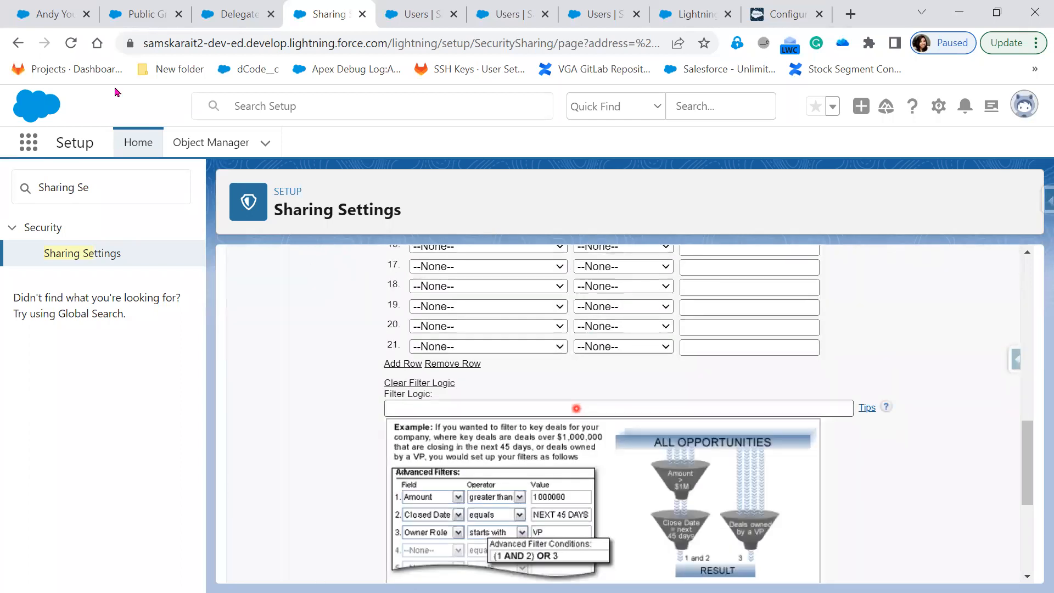
Reload the sharing rule form to discard the extra criteria rows, and base the rule on criteria.
{"action": "left_click", "coordinate": [72, 43]}
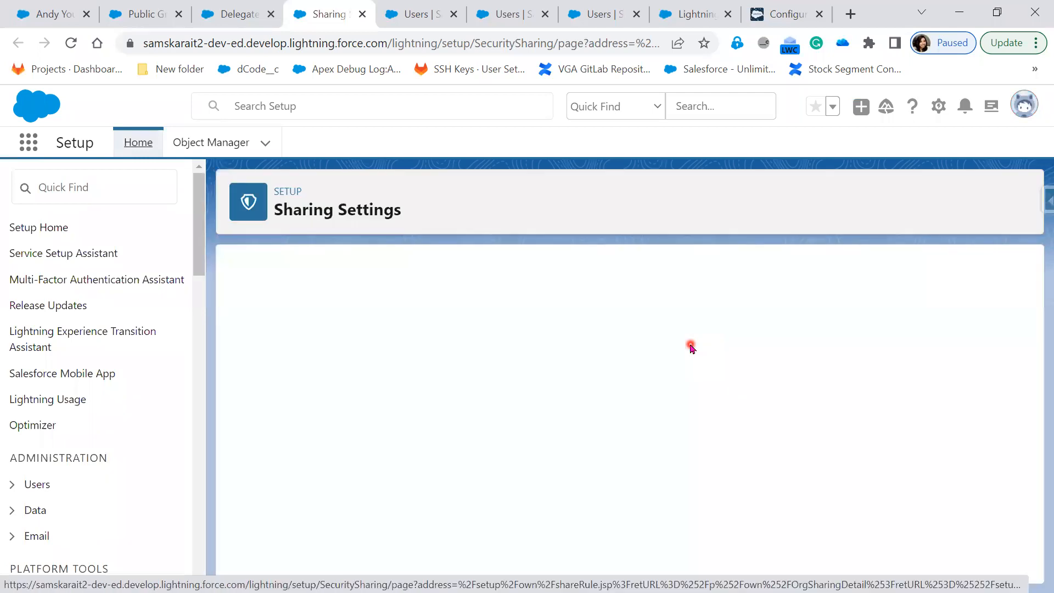
{"action": "scroll", "coordinate": [562, 328], "scroll_direction": "down", "scroll_amount": 4}
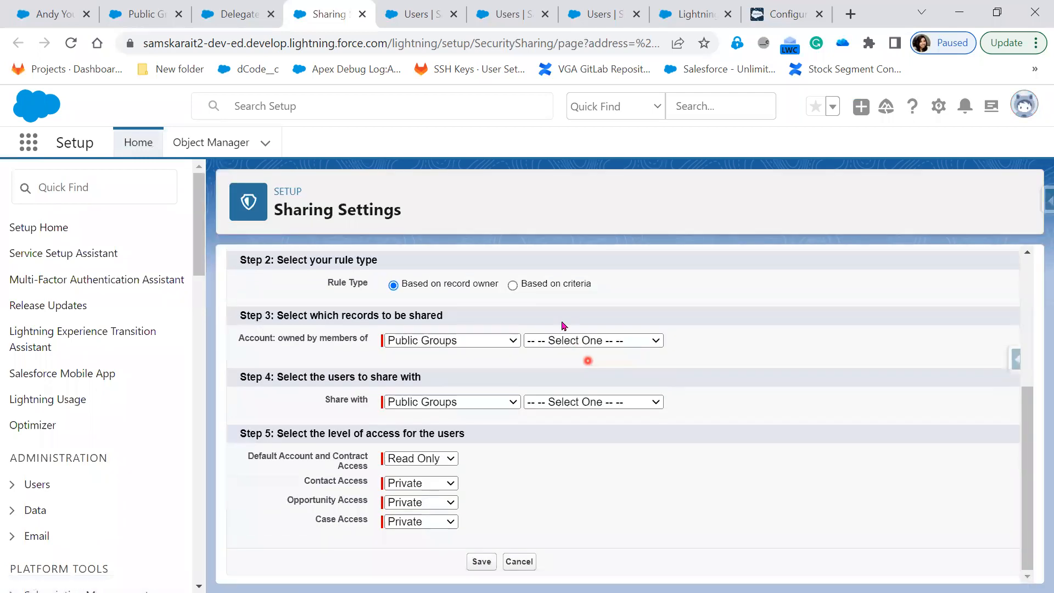
{"action": "left_click", "coordinate": [555, 286]}
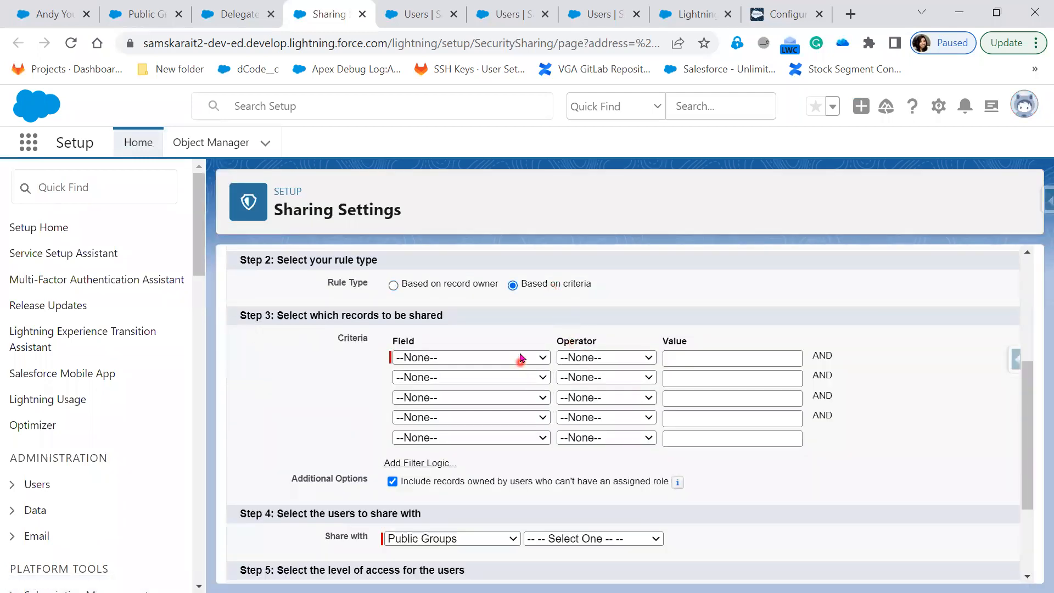
Choose Rating as the field of the first criterion and check the operators available for it.
{"action": "left_click", "coordinate": [523, 357]}
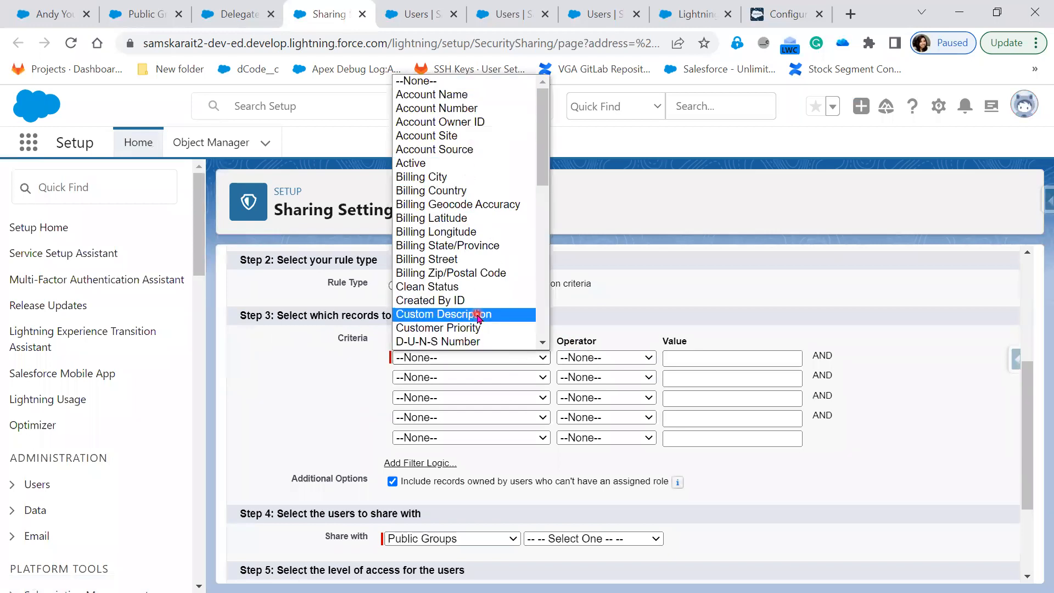
{"action": "scroll", "coordinate": [476, 313], "scroll_direction": "down", "scroll_amount": 6}
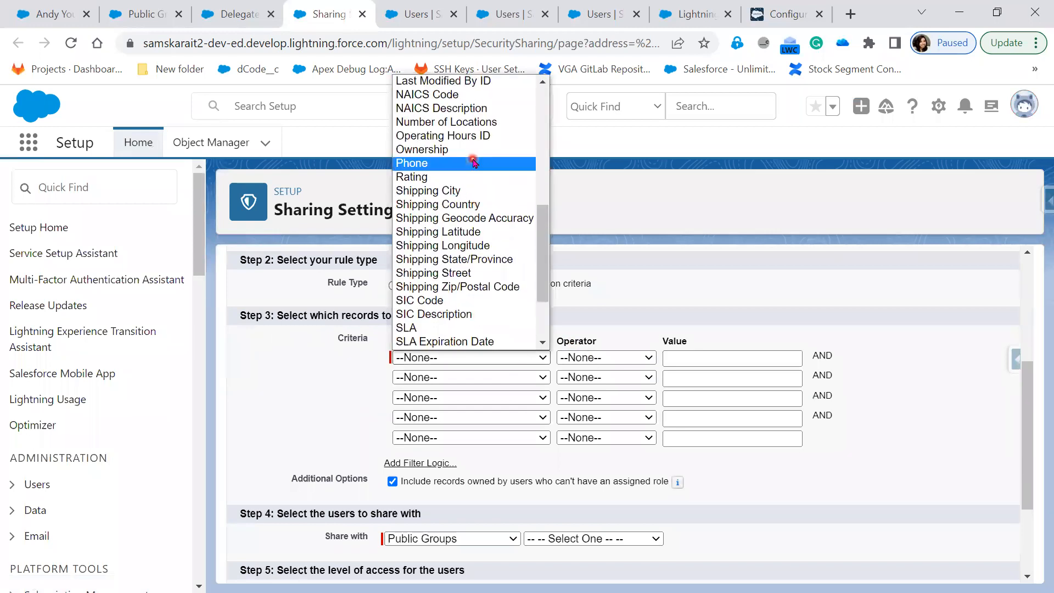
{"action": "left_click", "coordinate": [470, 176]}
{"action": "left_click", "coordinate": [615, 358]}
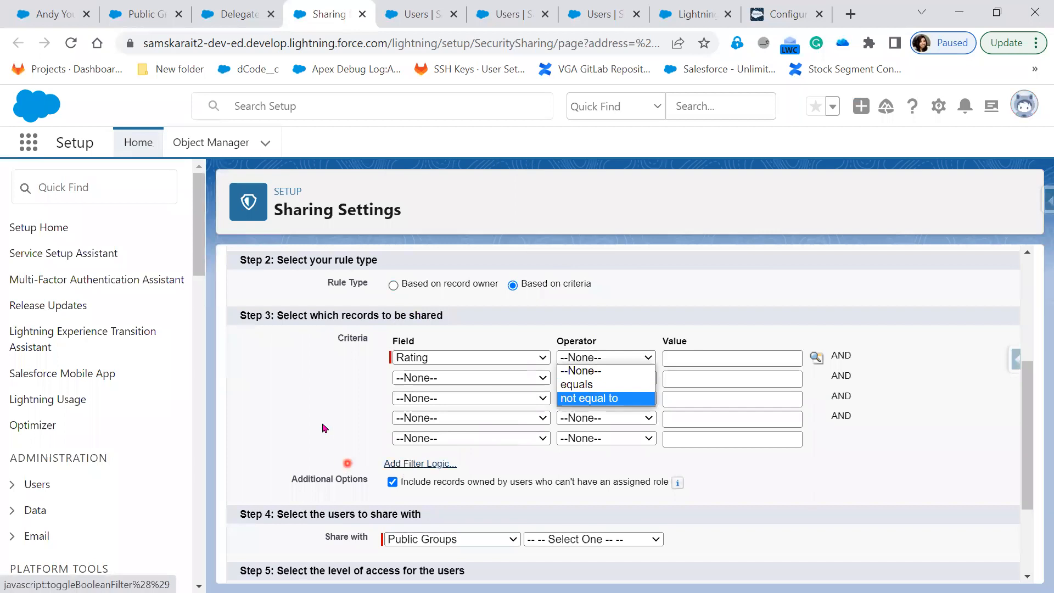
Add filter logic to the record criteria, clear it, and add it again.
{"action": "left_click", "coordinate": [400, 463]}
{"action": "scroll", "coordinate": [550, 493], "scroll_direction": "down", "scroll_amount": 3}
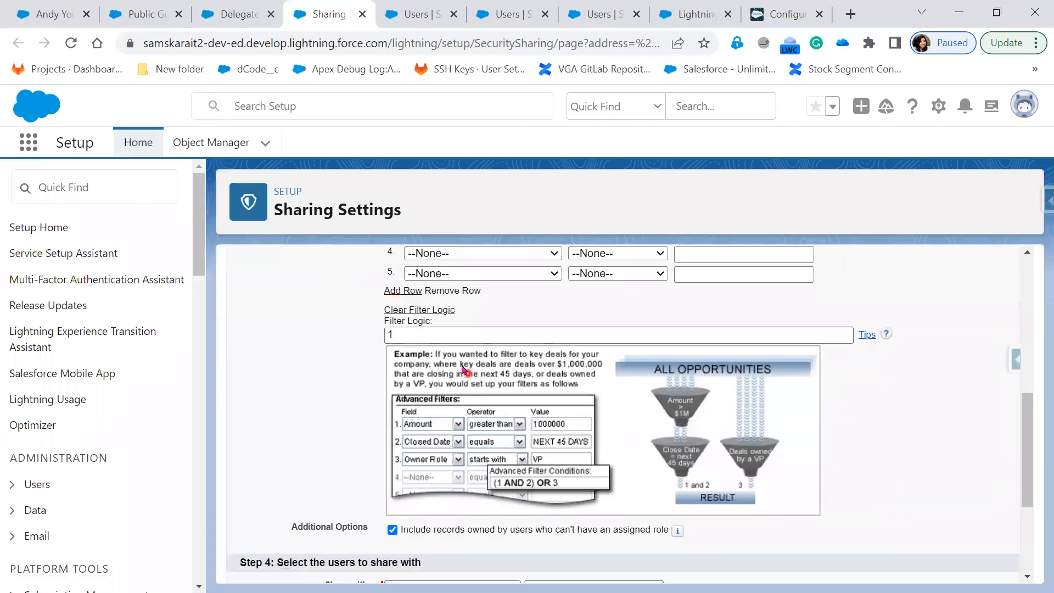
{"action": "left_click", "coordinate": [427, 311]}
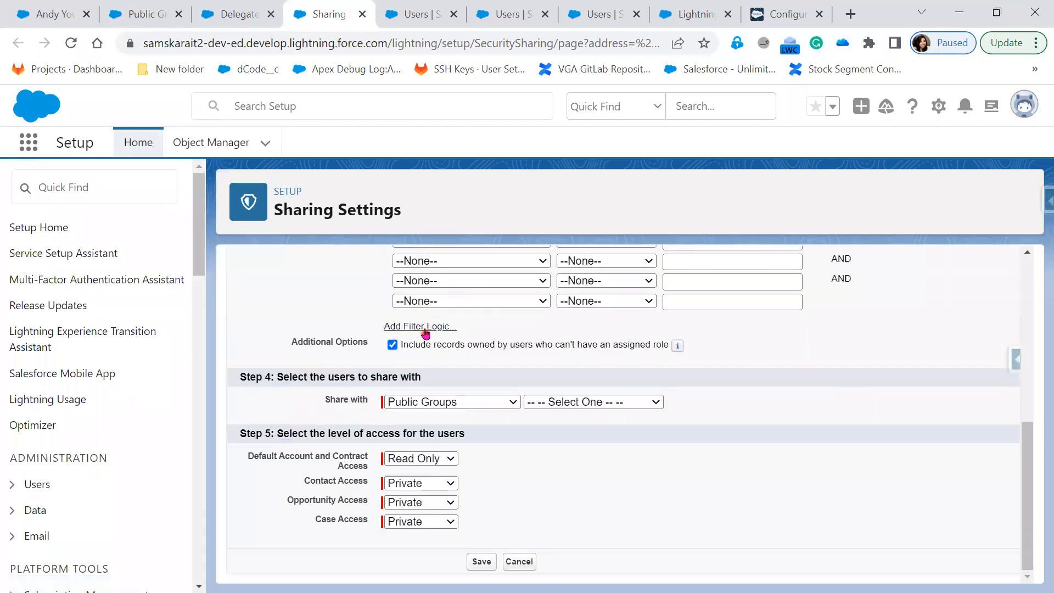
{"action": "left_click", "coordinate": [423, 324]}
{"action": "left_click", "coordinate": [413, 332]}
{"action": "scroll", "coordinate": [478, 440], "scroll_direction": "up", "scroll_amount": 3}
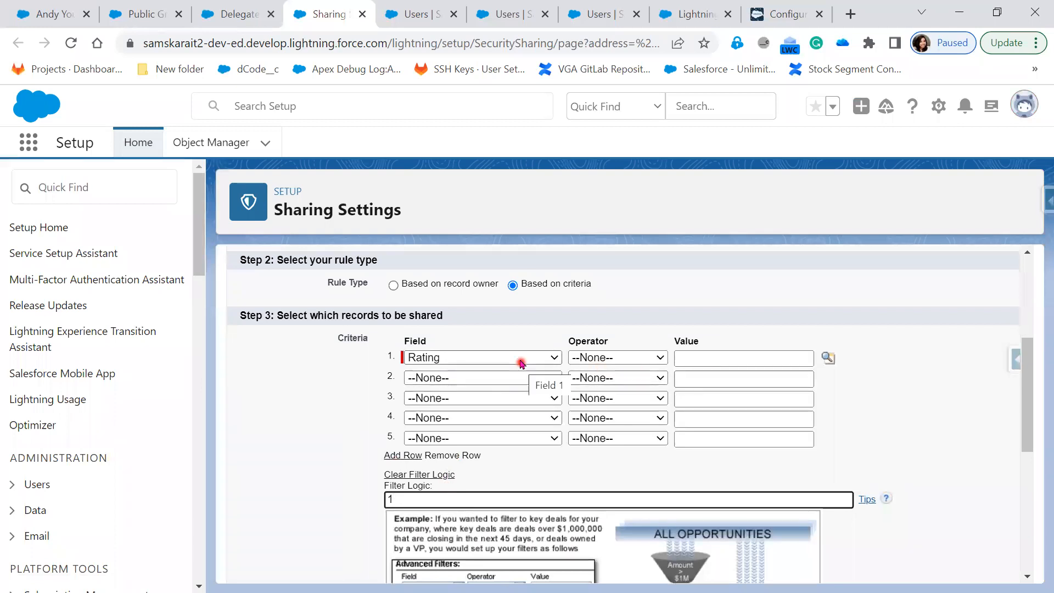
Complete the first criterion so that Rating equals Hot.
{"action": "left_click", "coordinate": [520, 359]}
{"action": "left_click", "coordinate": [685, 359]}
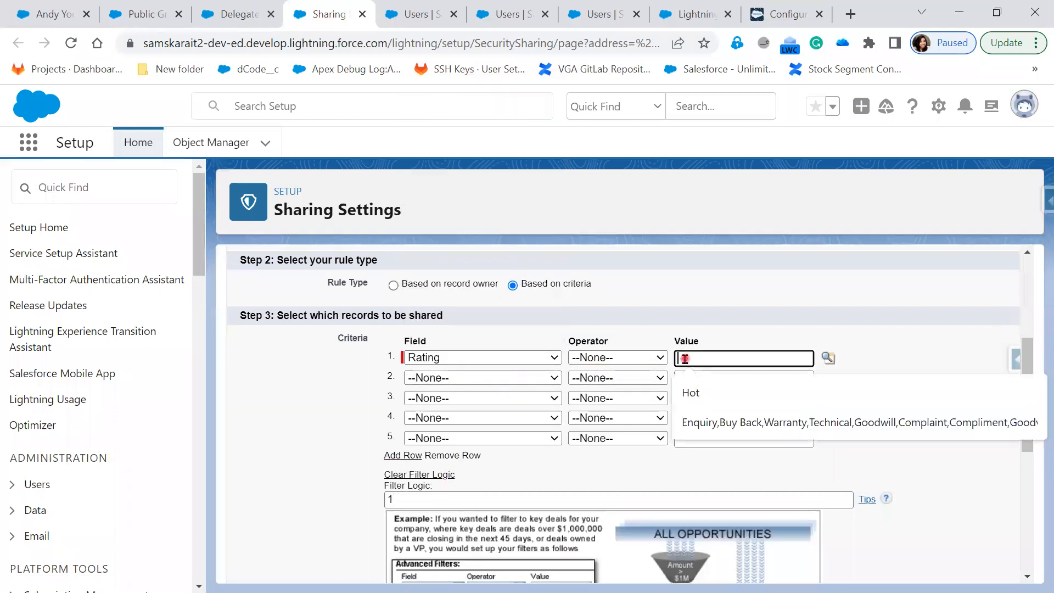
{"action": "left_click", "coordinate": [628, 357]}
{"action": "left_click", "coordinate": [616, 385]}
{"action": "left_click", "coordinate": [690, 360]}
{"action": "type", "text": "Hot"}
Set the second criterion so that Active equals Yes.
{"action": "left_click", "coordinate": [477, 378]}
{"action": "left_click", "coordinate": [453, 188]}
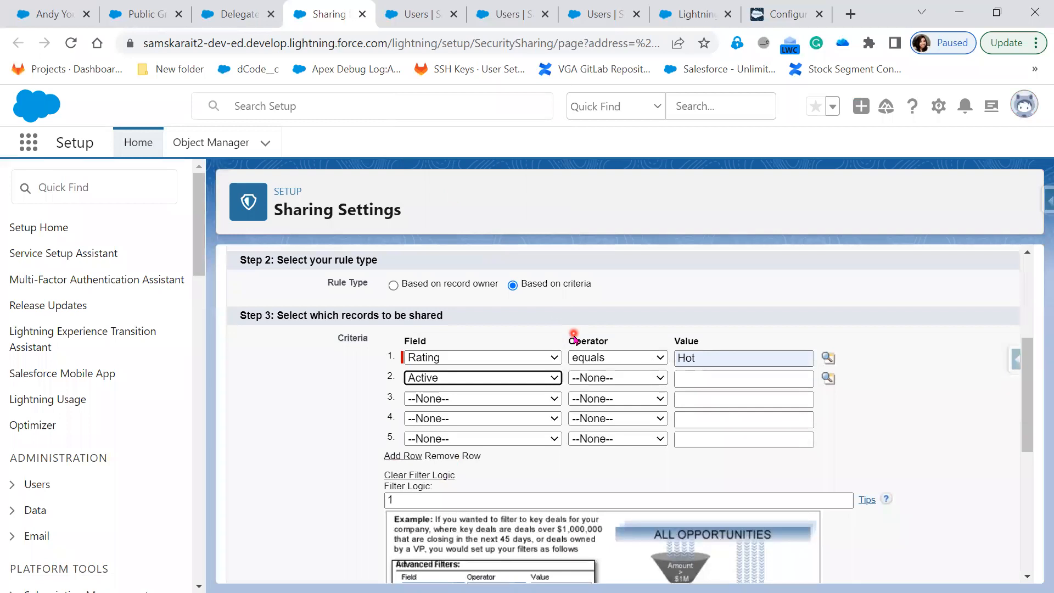
{"action": "left_click", "coordinate": [601, 387]}
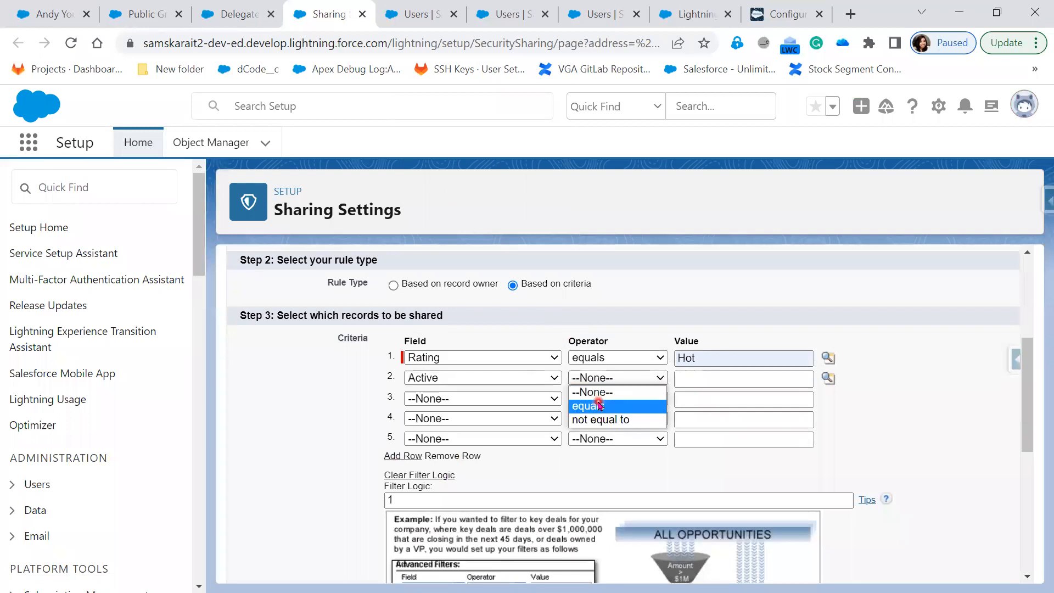
{"action": "left_click", "coordinate": [600, 405]}
{"action": "left_click", "coordinate": [732, 377]}
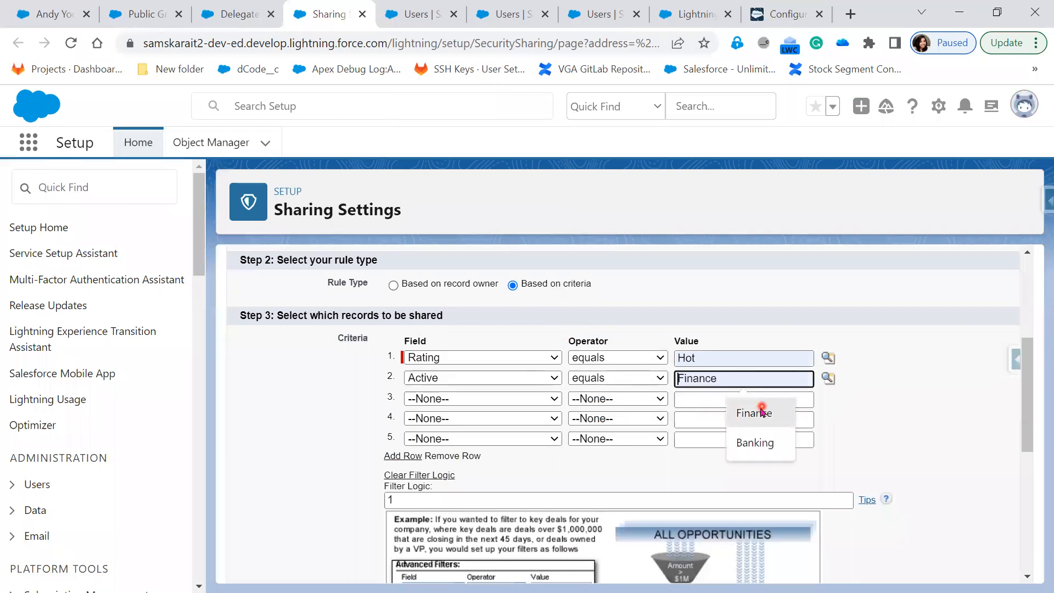
{"action": "left_click", "coordinate": [759, 416]}
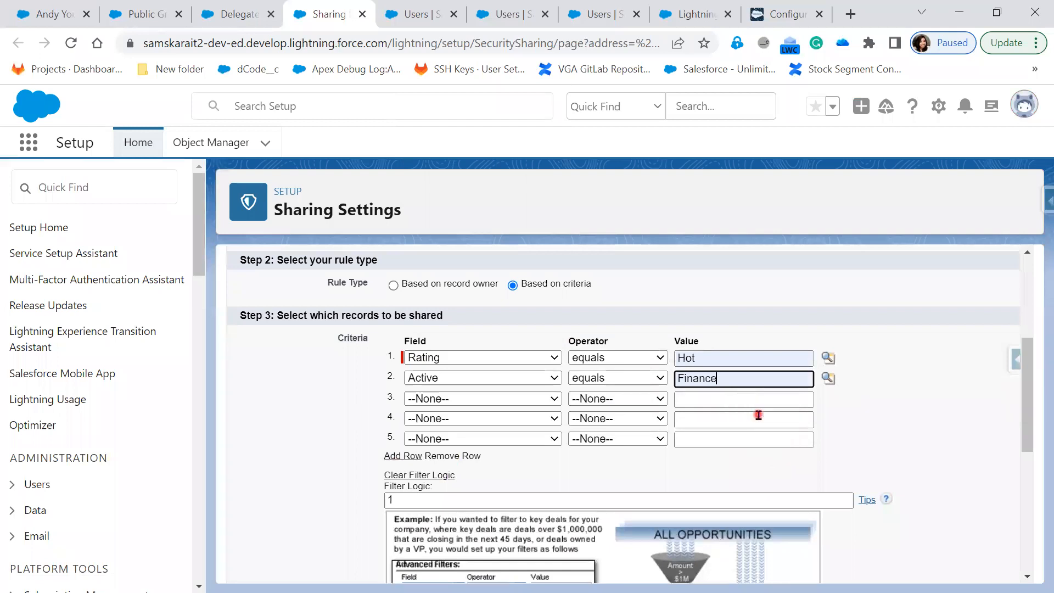
{"action": "double_click", "coordinate": [694, 378]}
{"action": "type", "text": "Yes"}
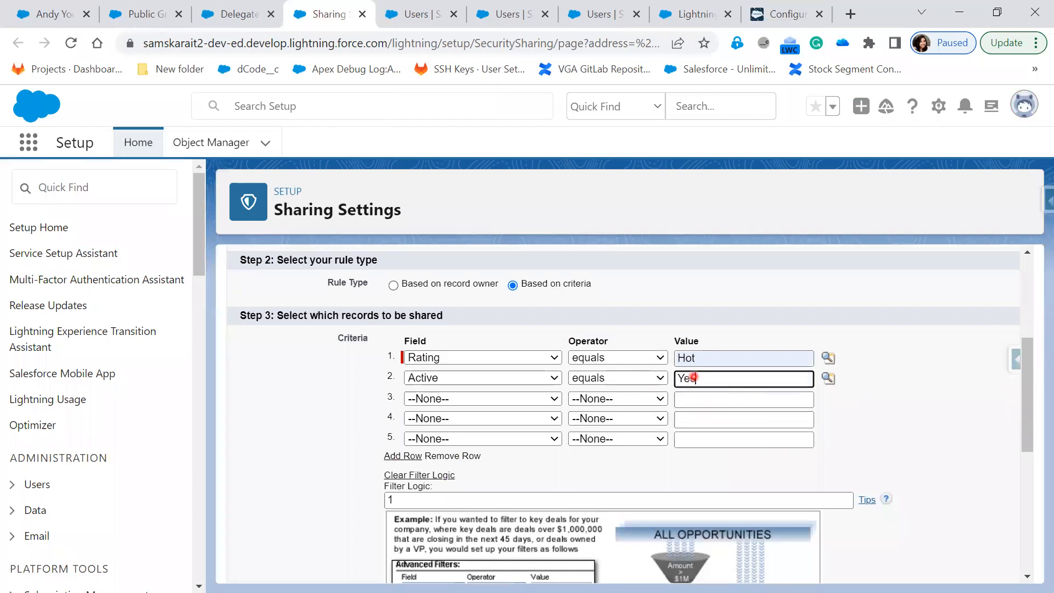
{"action": "left_click", "coordinate": [941, 440]}
Clear the filter logic and add it again as 1 AND 2, highlighting the AND operator.
{"action": "left_click", "coordinate": [432, 475]}
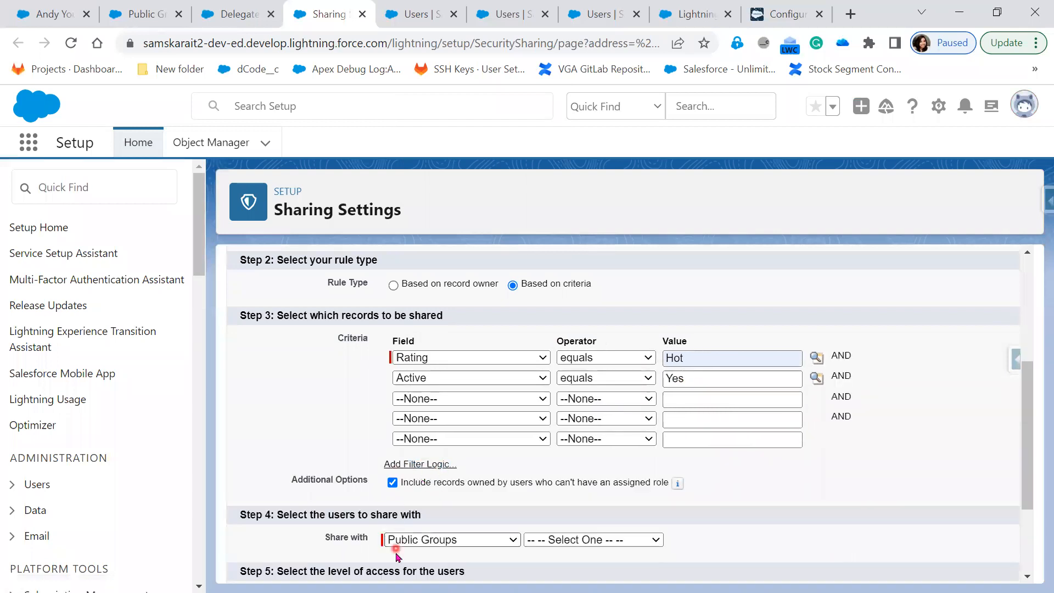
{"action": "left_click", "coordinate": [418, 465]}
{"action": "left_click_drag", "start_coordinate": [429, 500], "coordinate": [346, 506]}
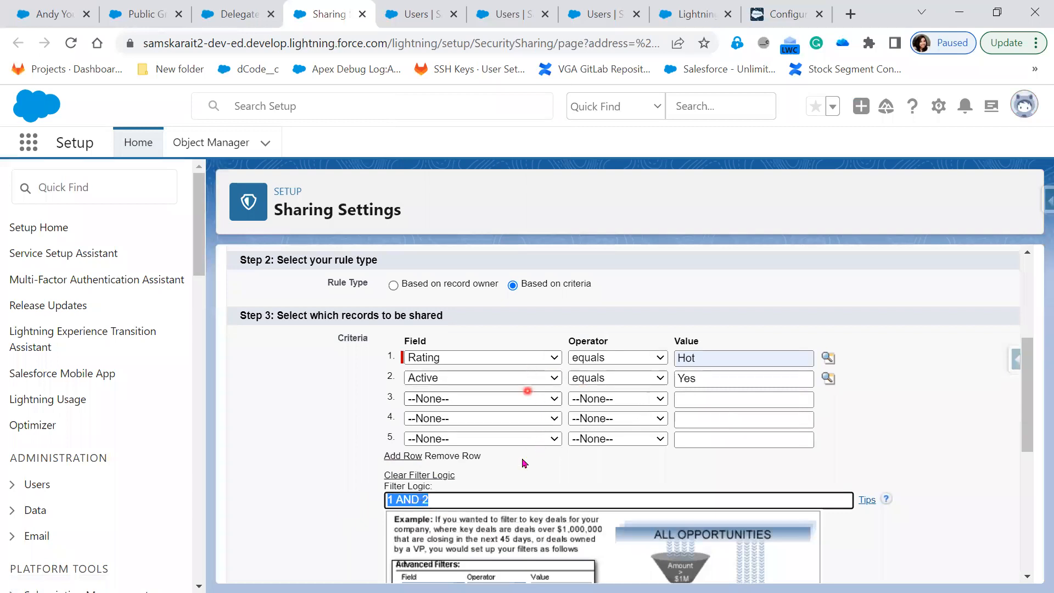
{"action": "double_click", "coordinate": [401, 503]}
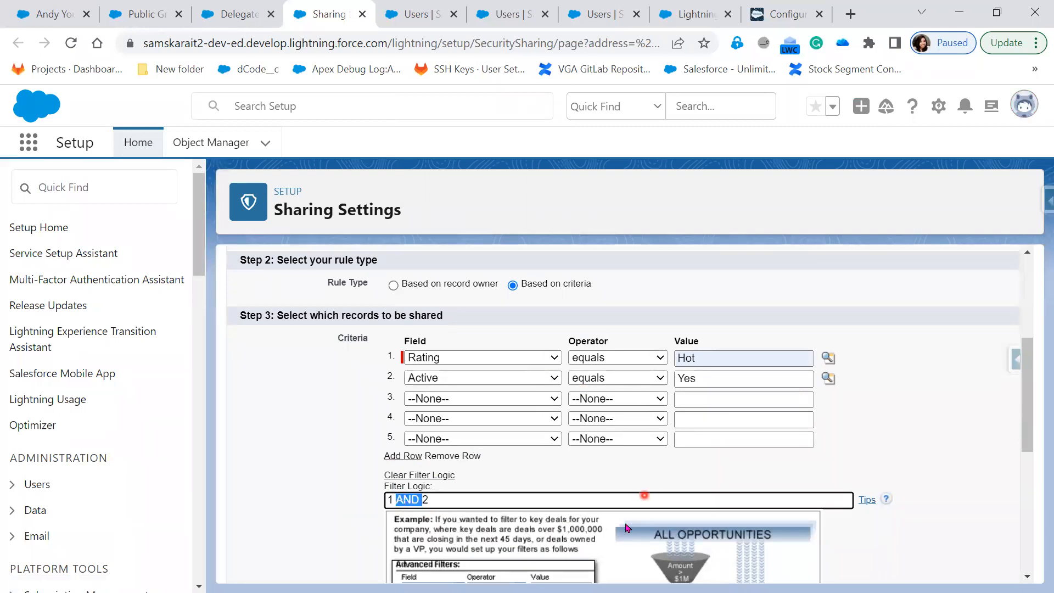
{"action": "scroll", "coordinate": [463, 494], "scroll_direction": "down", "scroll_amount": 1}
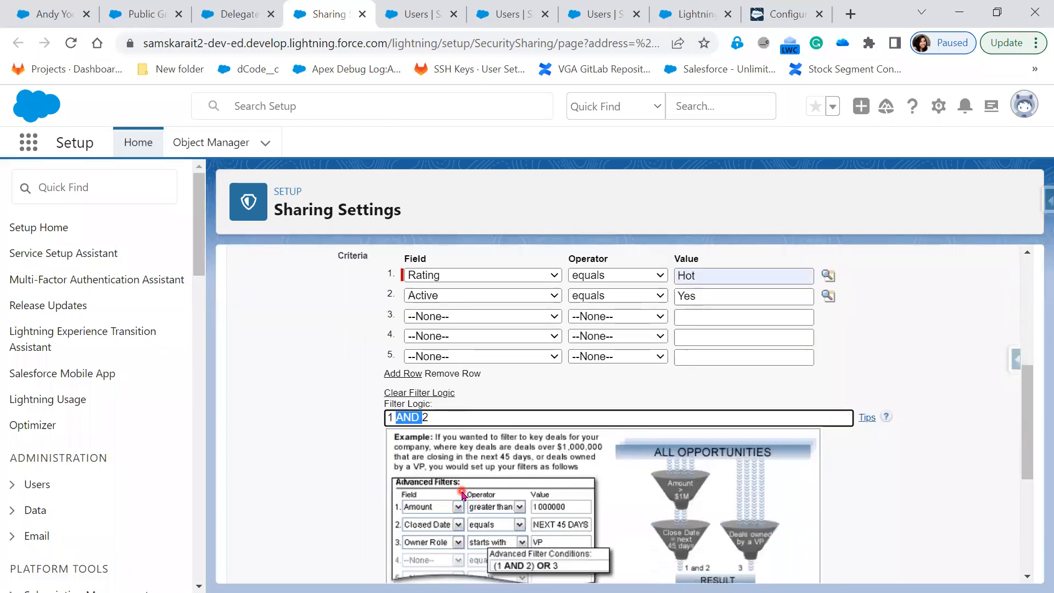
Delete the 1 AND 2 expression and clear the filter logic from the sharing rule's record criteria.
{"action": "scroll", "coordinate": [463, 496], "scroll_direction": "down", "scroll_amount": 2}
{"action": "scroll", "coordinate": [463, 496], "scroll_direction": "up", "scroll_amount": 2}
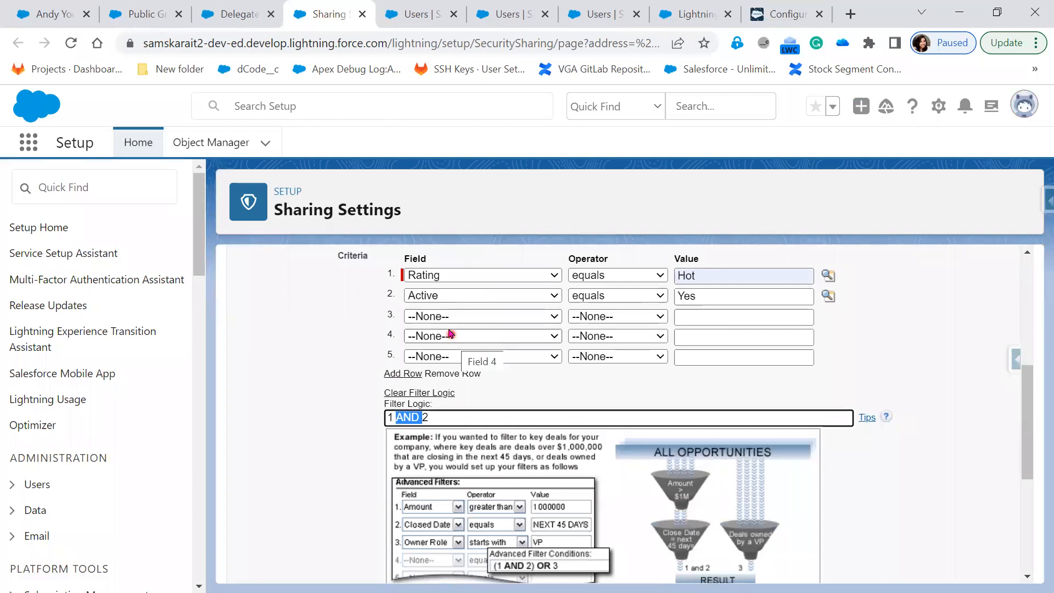
{"action": "left_click_drag", "start_coordinate": [447, 417], "coordinate": [313, 398]}
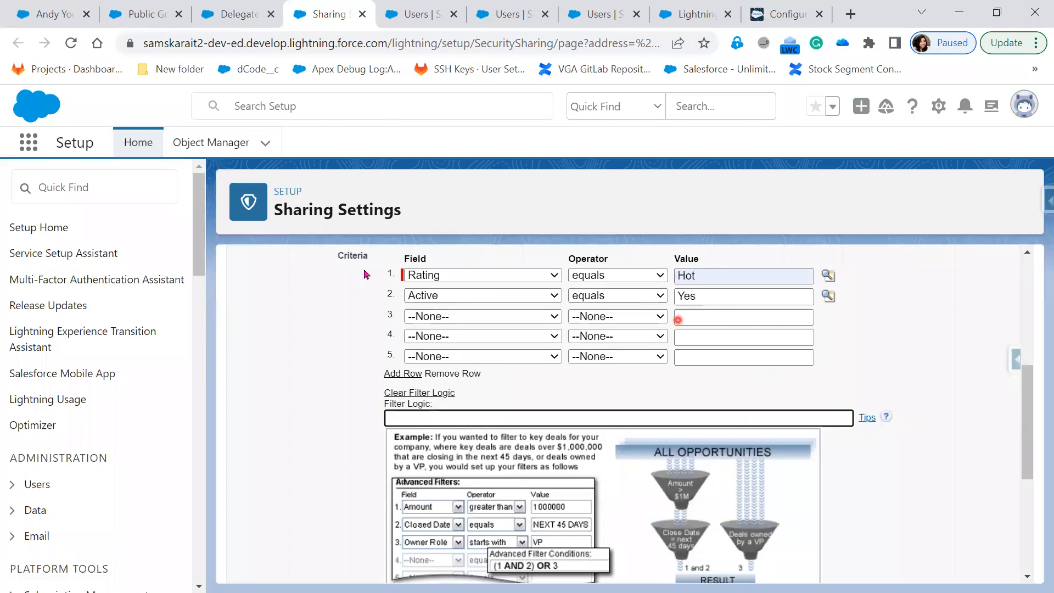
{"action": "left_click", "coordinate": [420, 394]}
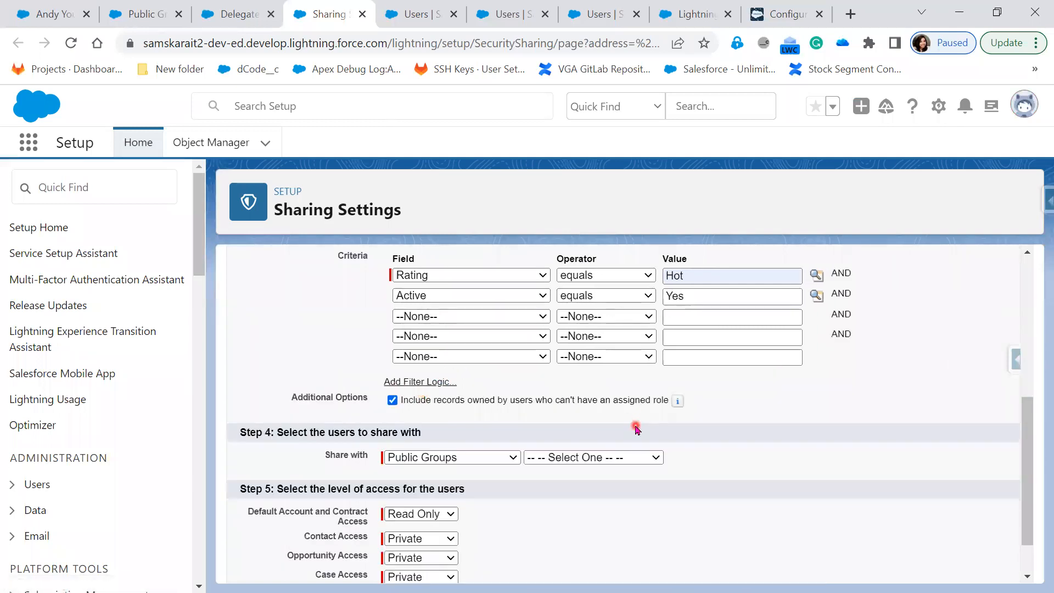
Review the access levels offered for Default Account and Contract Access and for Contact Access.
{"action": "scroll", "coordinate": [634, 427], "scroll_direction": "up", "scroll_amount": 2}
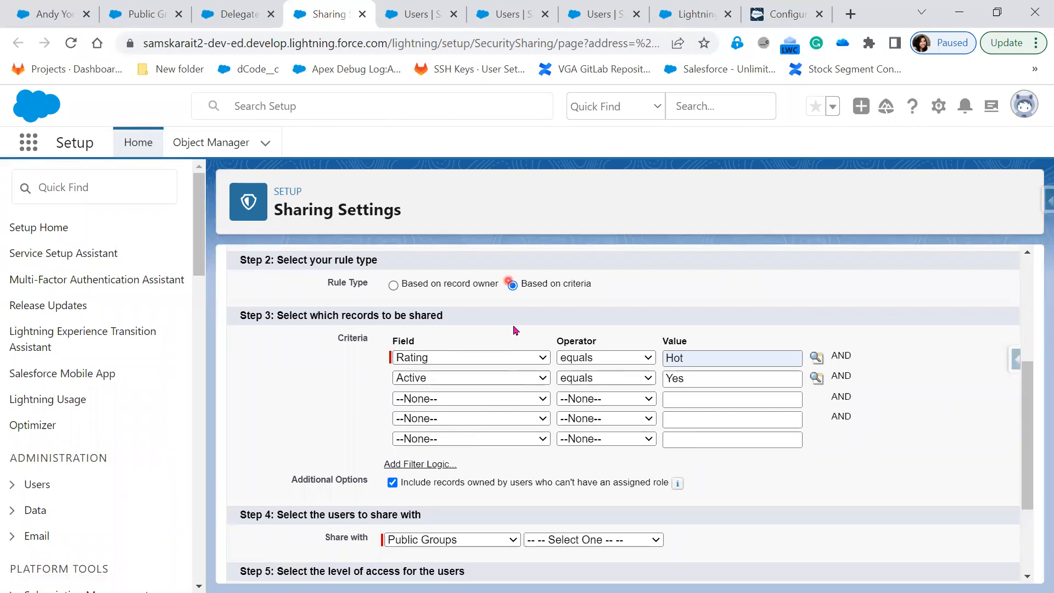
{"action": "scroll", "coordinate": [539, 316], "scroll_direction": "down", "scroll_amount": 3}
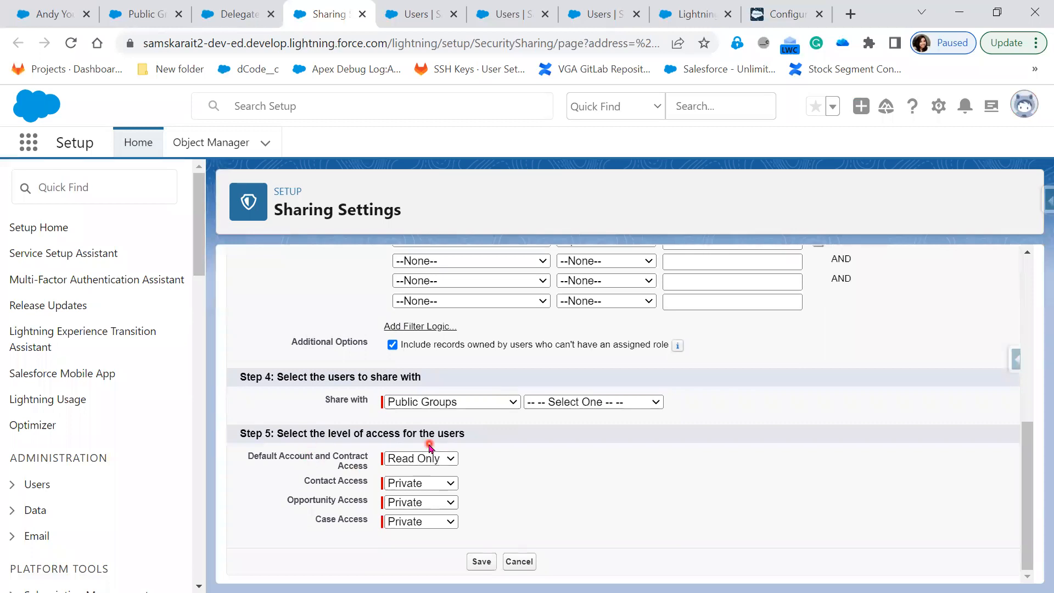
{"action": "left_click", "coordinate": [418, 462]}
{"action": "left_click", "coordinate": [526, 480]}
{"action": "left_click", "coordinate": [431, 486]}
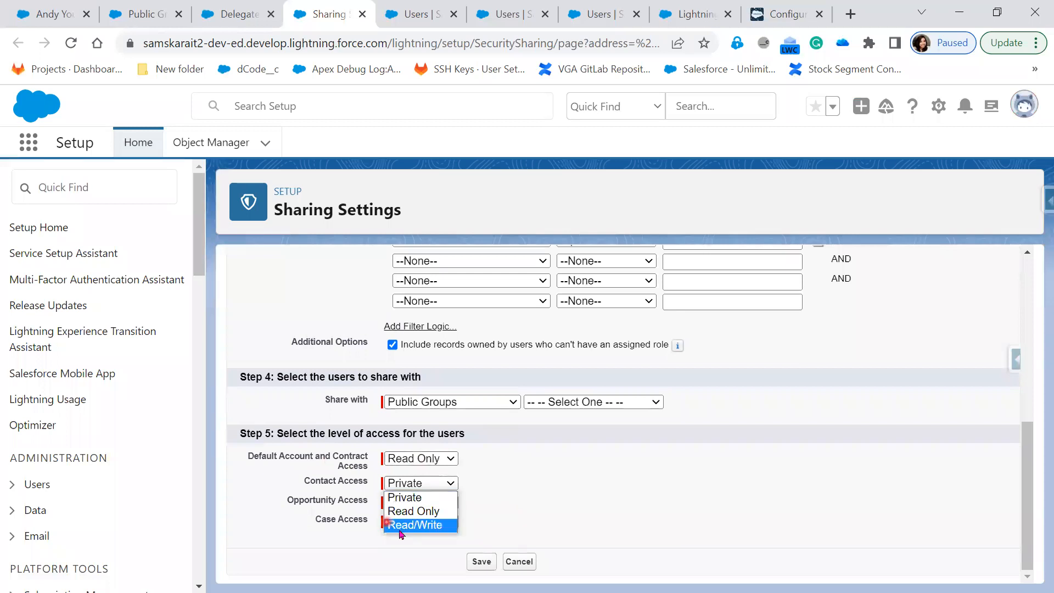
{"action": "left_click", "coordinate": [467, 529]}
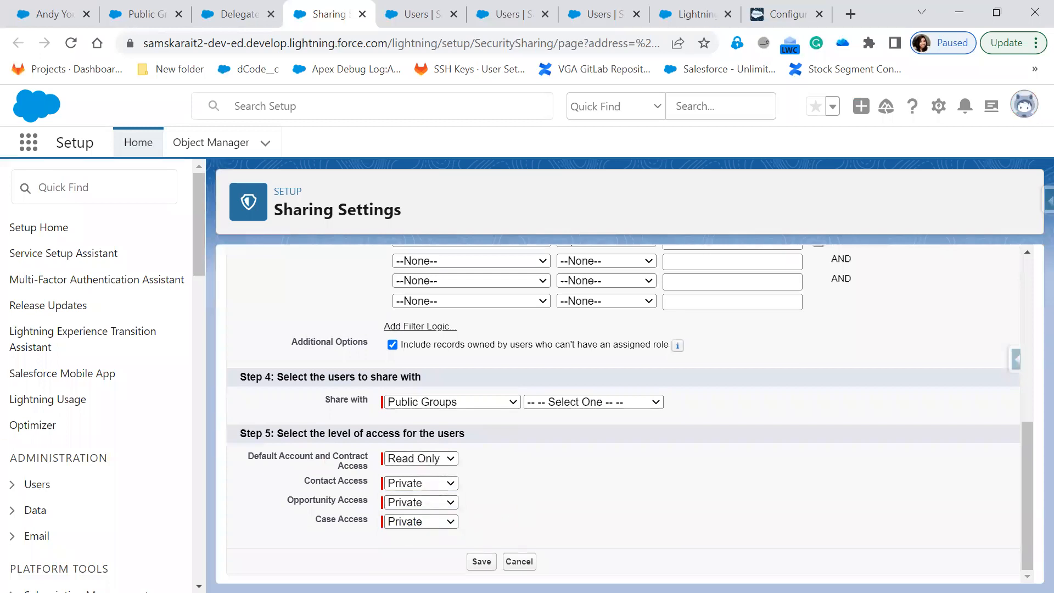
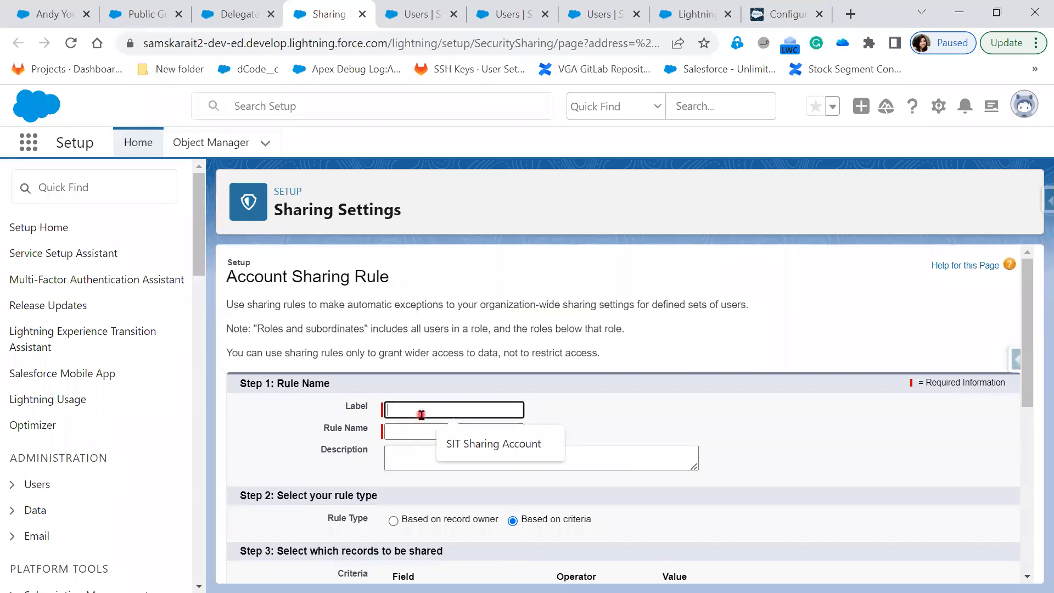
Enter CIS Sharing as the label of the account sharing rule.
{"action": "type", "text": "CIS"}
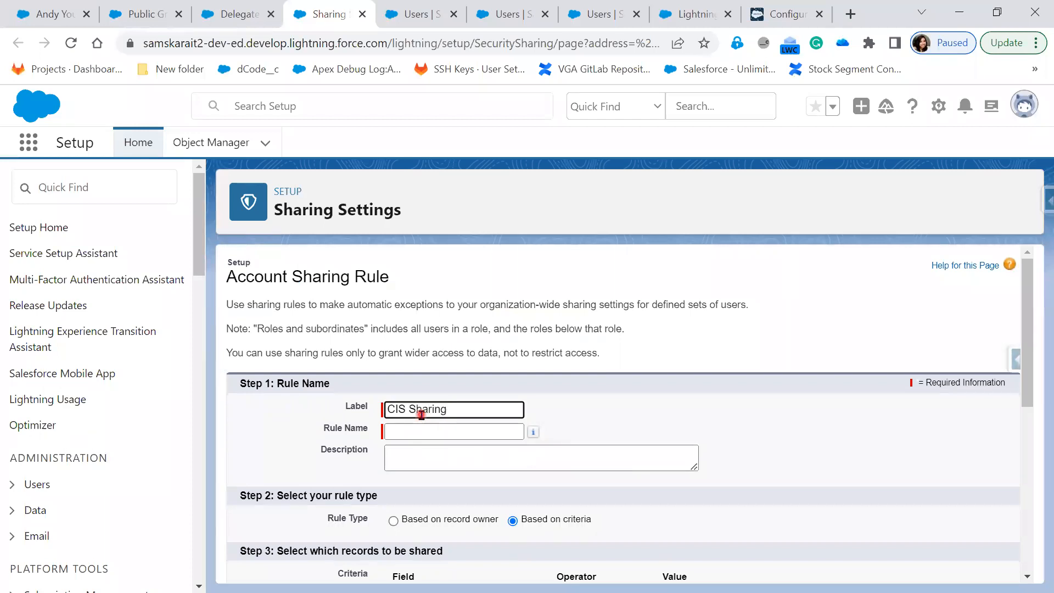
Label the account sharing rule "CIS Sharing Rule" and give it the rule name CIS_Sharing_Rule.
{"action": "type", "text": "Sharing Rule"}
{"action": "key", "text": "Tab"}
{"action": "scroll", "coordinate": [625, 428], "scroll_direction": "down", "scroll_amount": 1}
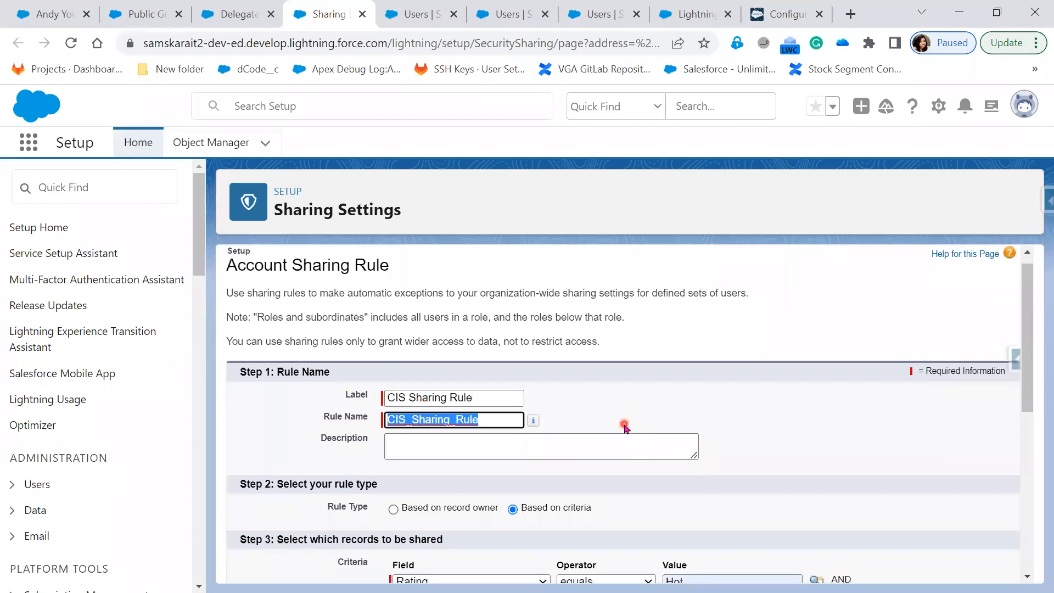
Check the criteria on the PowerPoint requirement slide, then change the second criterion's field to Industry and clear its value.
{"action": "scroll", "coordinate": [625, 428], "scroll_direction": "down", "scroll_amount": 3}
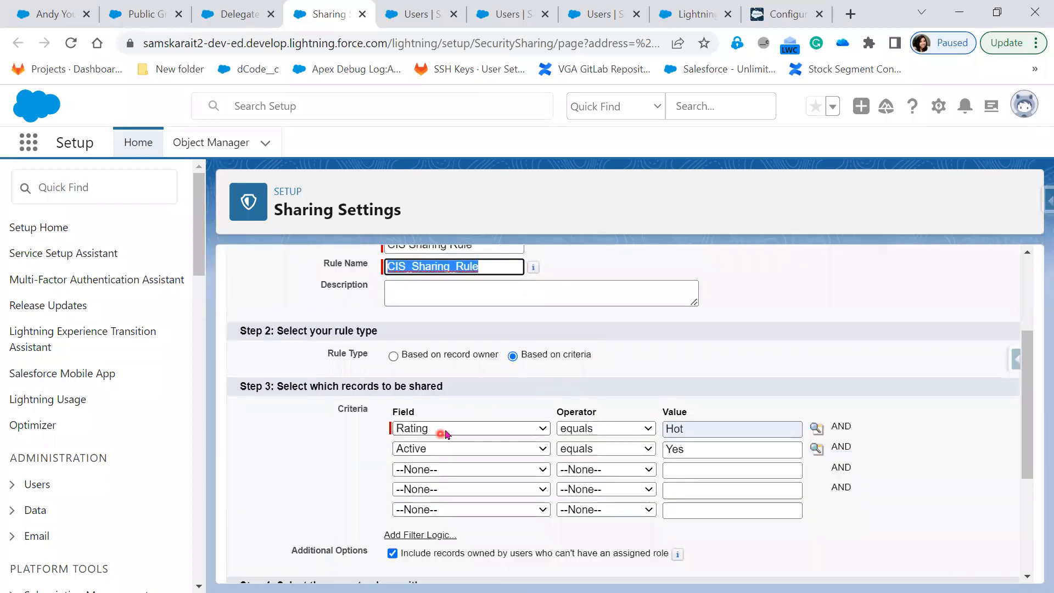
{"action": "key", "text": "alt+Tab"}
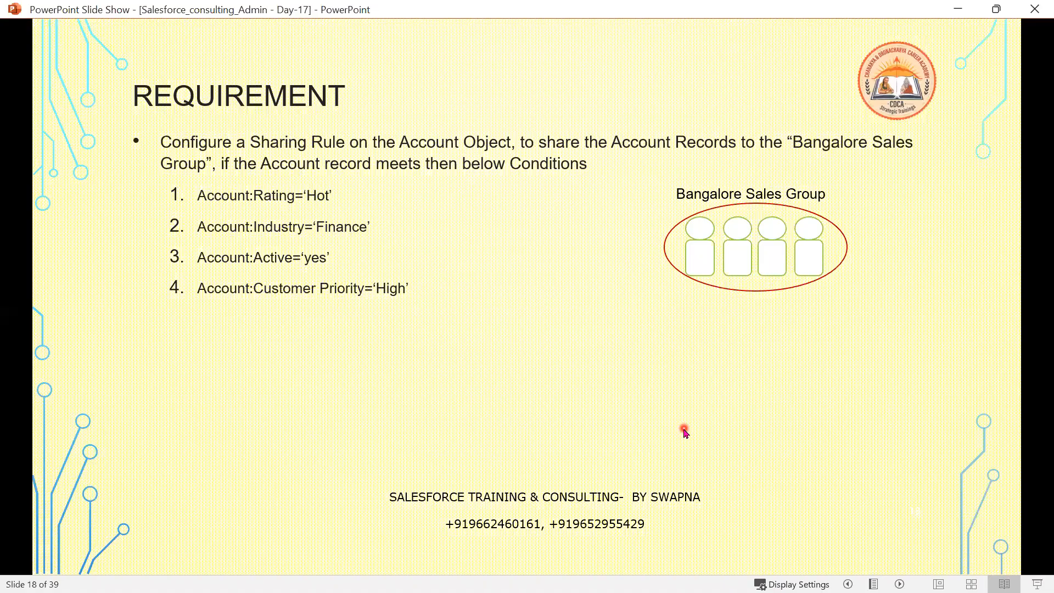
{"action": "key", "text": "alt+Tab"}
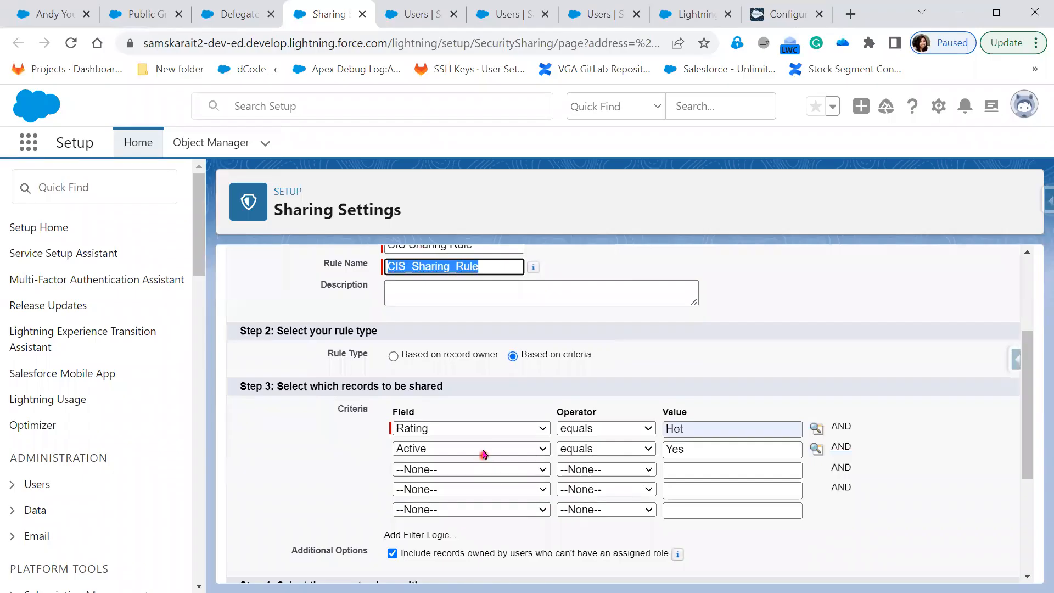
{"action": "left_click", "coordinate": [483, 449]}
{"action": "scroll", "coordinate": [488, 402], "scroll_direction": "down", "scroll_amount": 8}
{"action": "scroll", "coordinate": [487, 402], "scroll_direction": "down", "scroll_amount": 1}
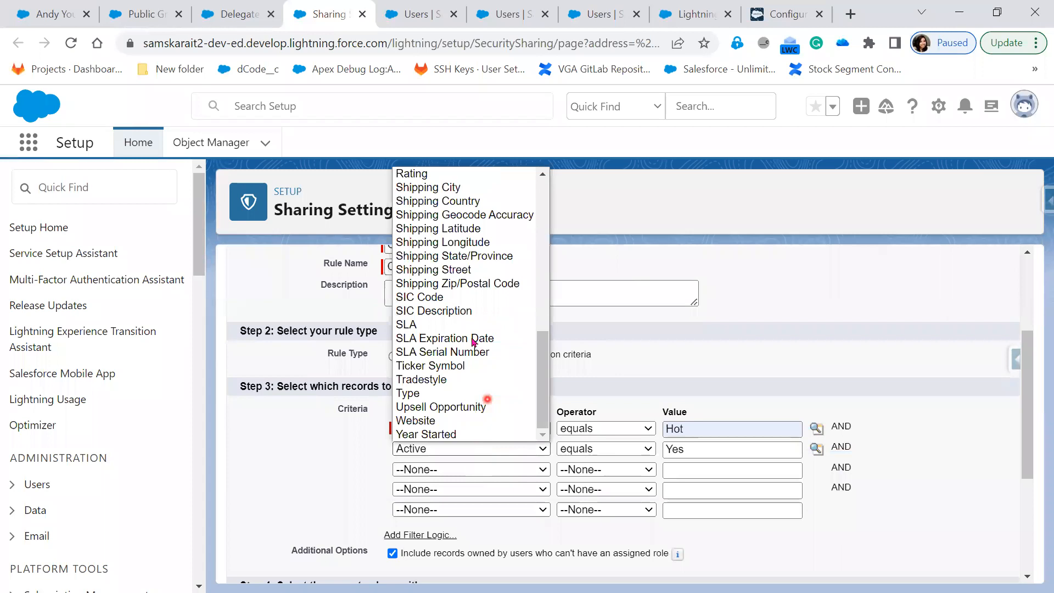
{"action": "scroll", "coordinate": [461, 318], "scroll_direction": "up", "scroll_amount": 3}
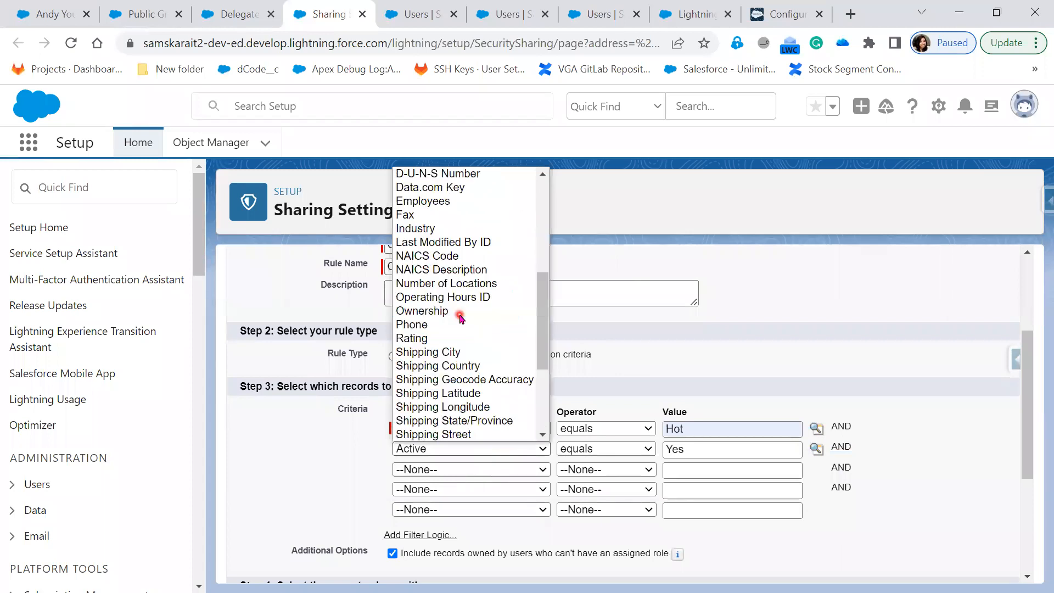
{"action": "left_click", "coordinate": [439, 229]}
{"action": "left_click_drag", "start_coordinate": [684, 449], "coordinate": [635, 448]}
{"action": "key", "text": "BackSpace"}
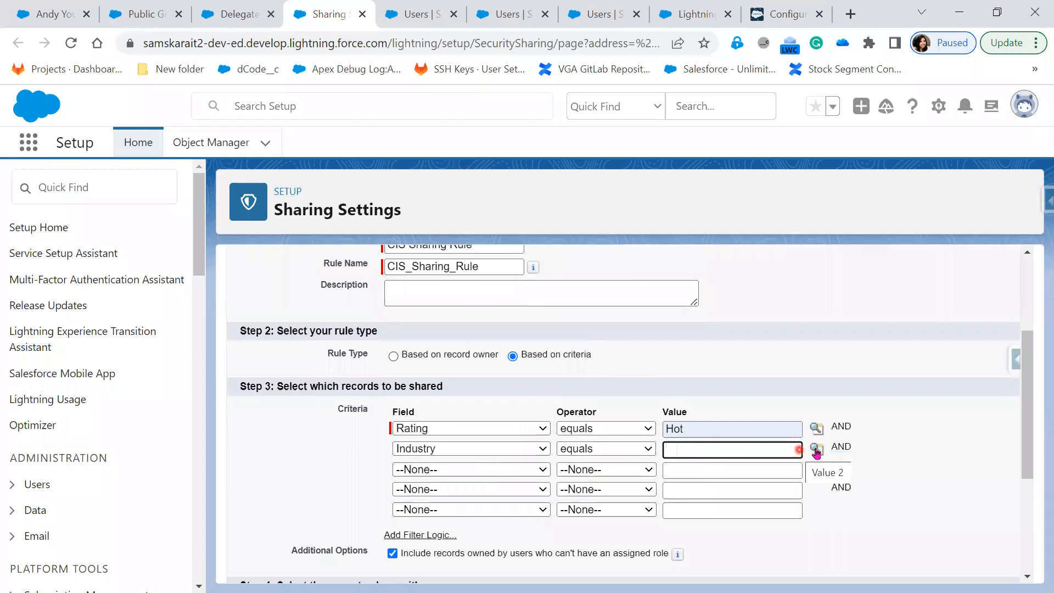
Insert Finance from the picklist lookup as the value of the Industry criterion.
{"action": "left_click", "coordinate": [817, 449]}
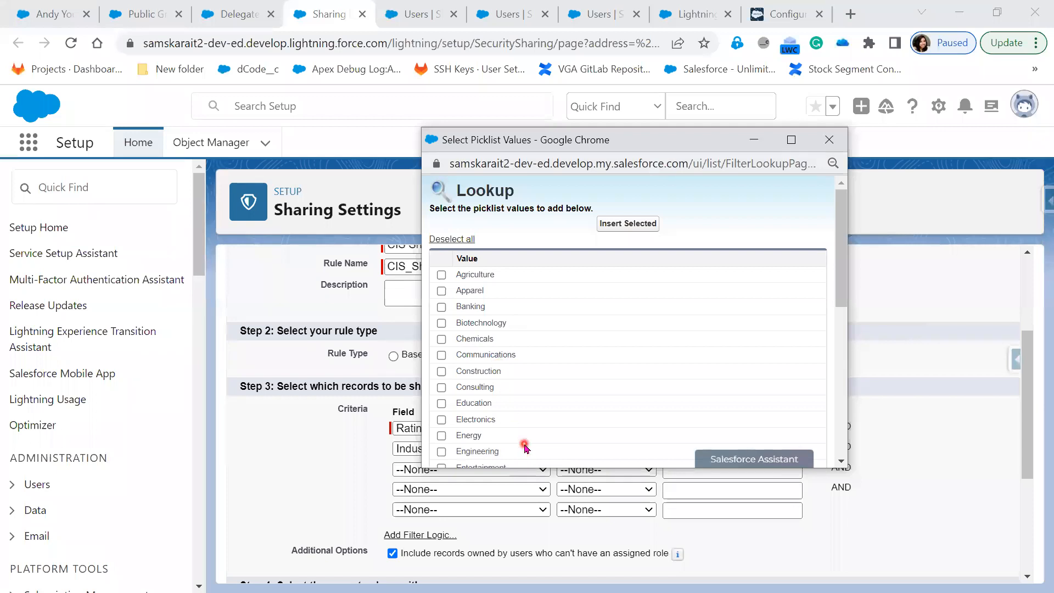
{"action": "scroll", "coordinate": [524, 447], "scroll_direction": "down", "scroll_amount": 3}
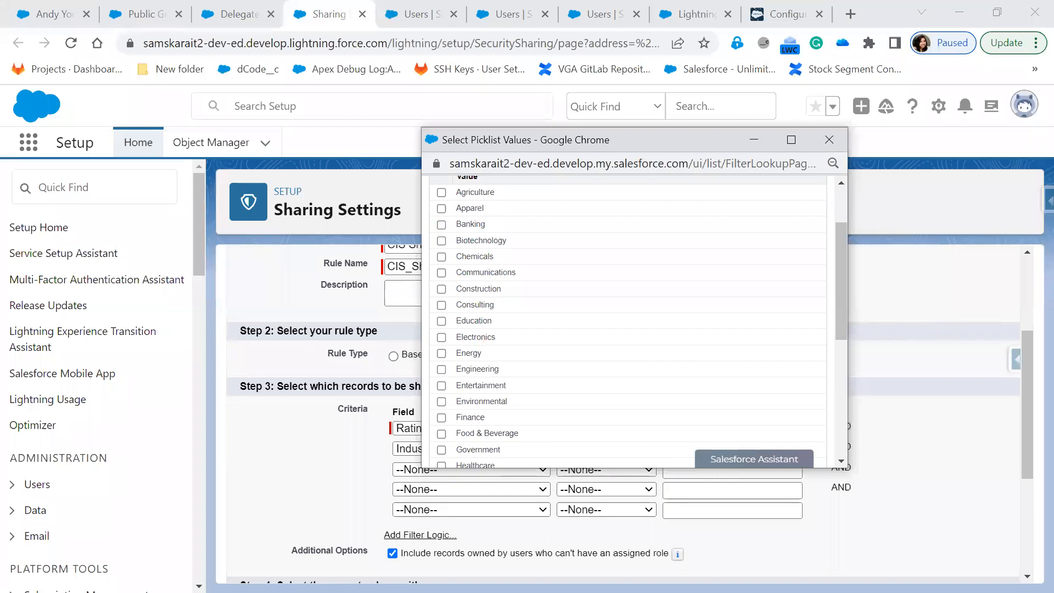
{"action": "key", "text": "alt+Tab"}
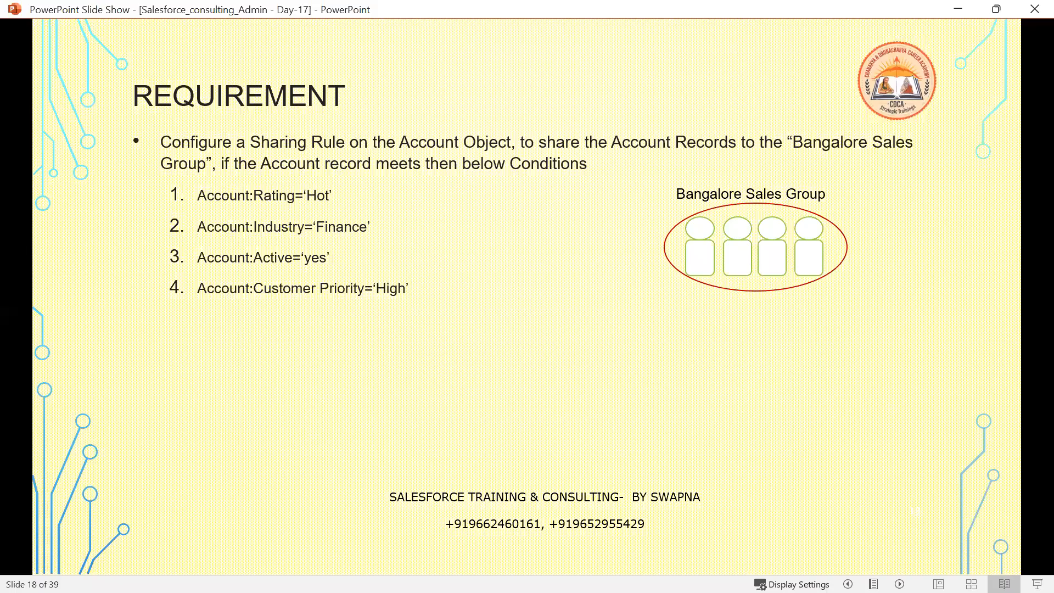
{"action": "key", "text": "alt+Tab"}
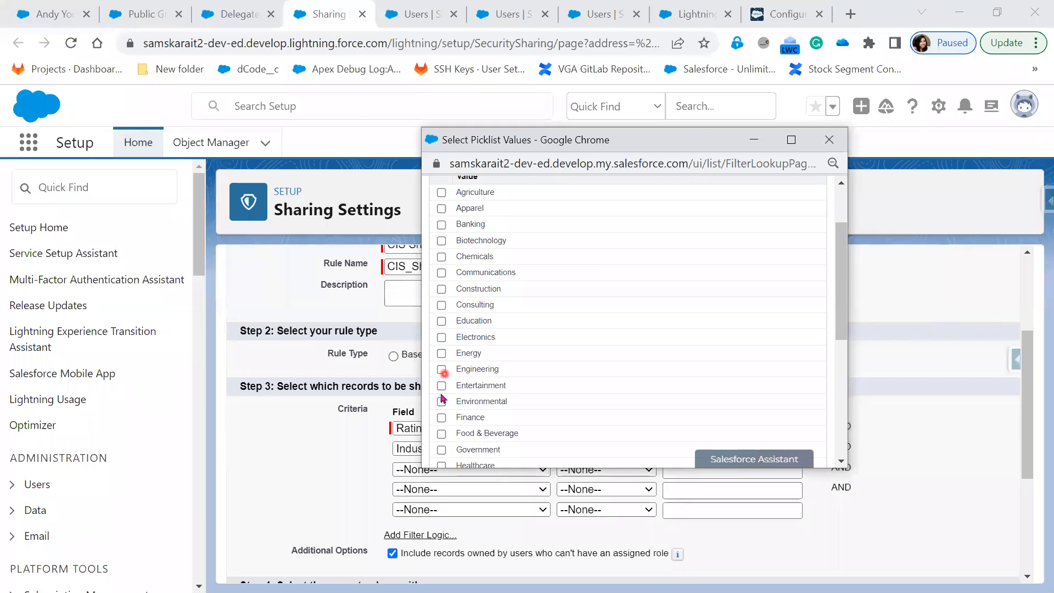
{"action": "left_click", "coordinate": [442, 417]}
{"action": "scroll", "coordinate": [798, 390], "scroll_direction": "down", "scroll_amount": 5}
{"action": "left_click", "coordinate": [619, 434]}
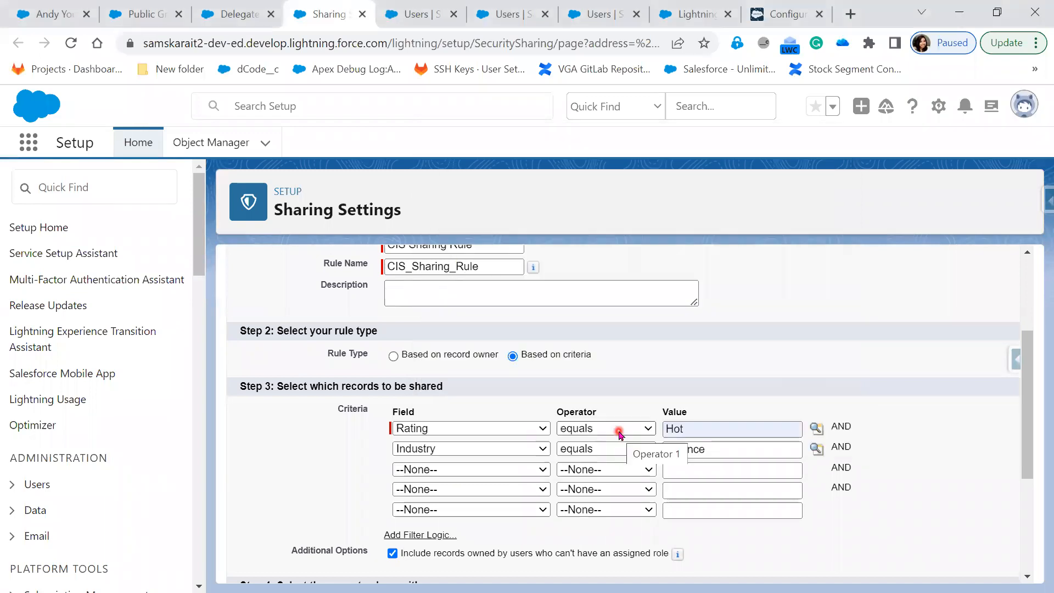
Add a third criterion, Active equals Yes, following the PowerPoint requirement slide.
{"action": "key", "text": "alt+Tab"}
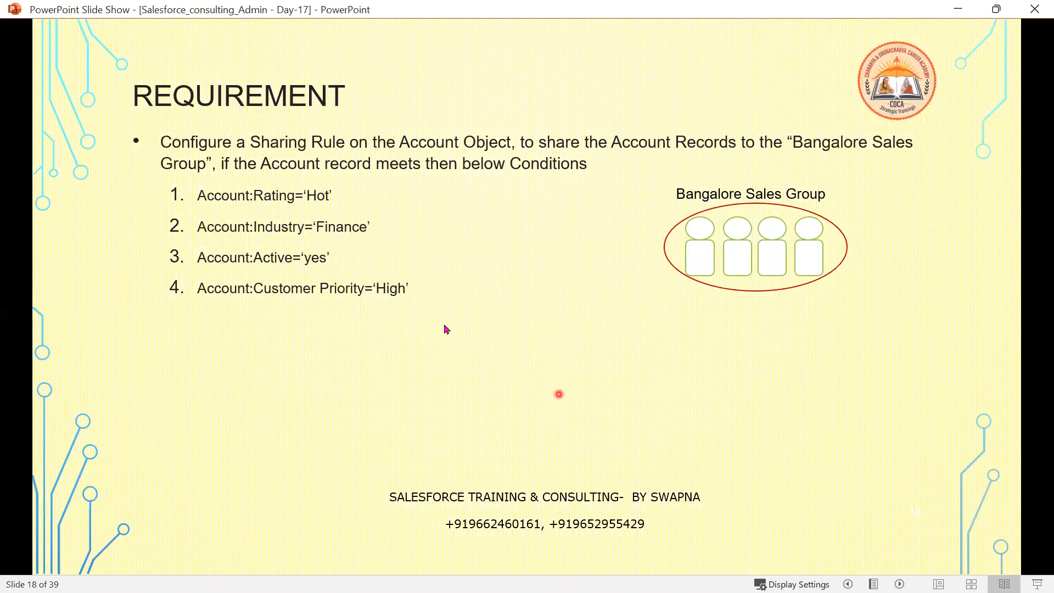
{"action": "key", "text": "alt+Tab"}
{"action": "left_click", "coordinate": [466, 469]}
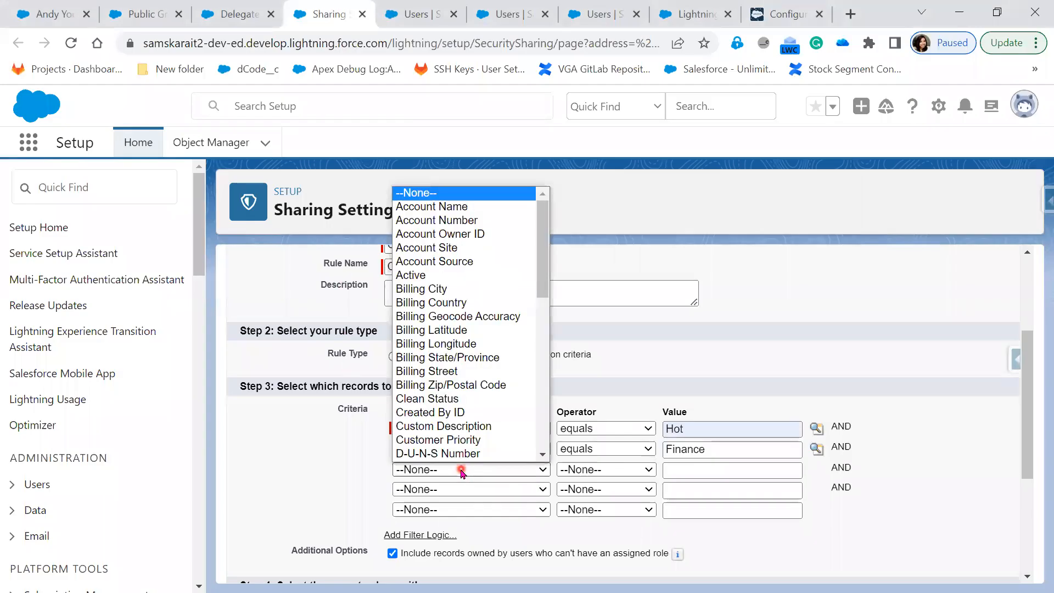
{"action": "left_click", "coordinate": [431, 283]}
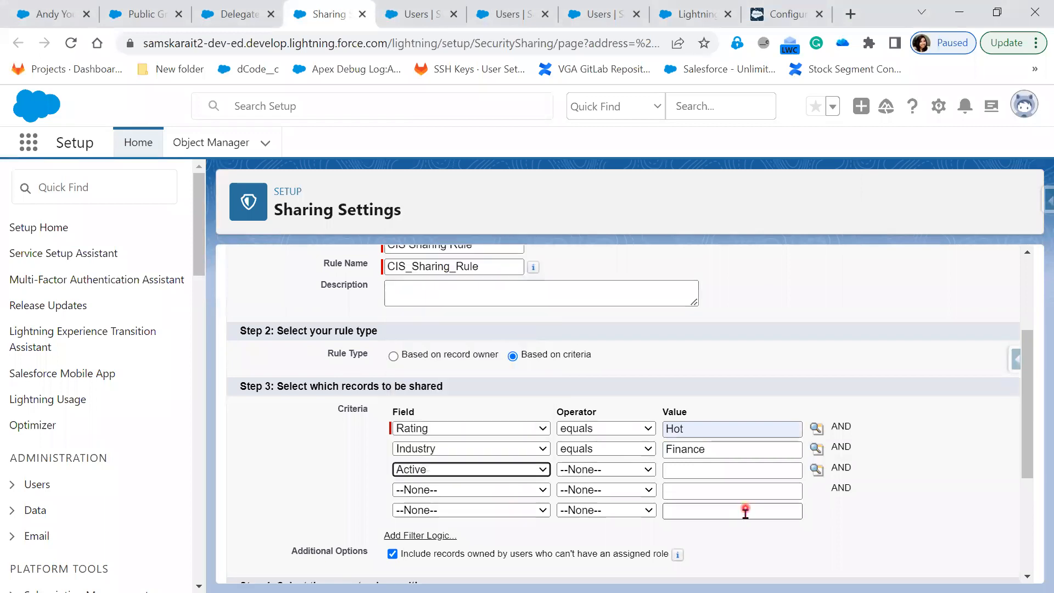
{"action": "left_click", "coordinate": [634, 470]}
{"action": "left_click", "coordinate": [626, 497]}
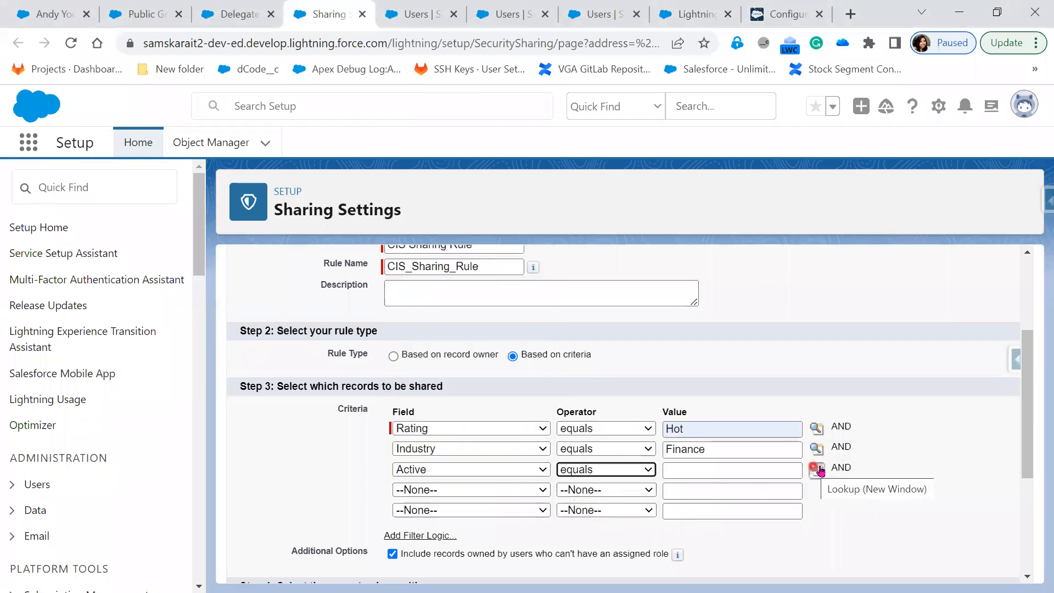
{"action": "left_click", "coordinate": [817, 470]}
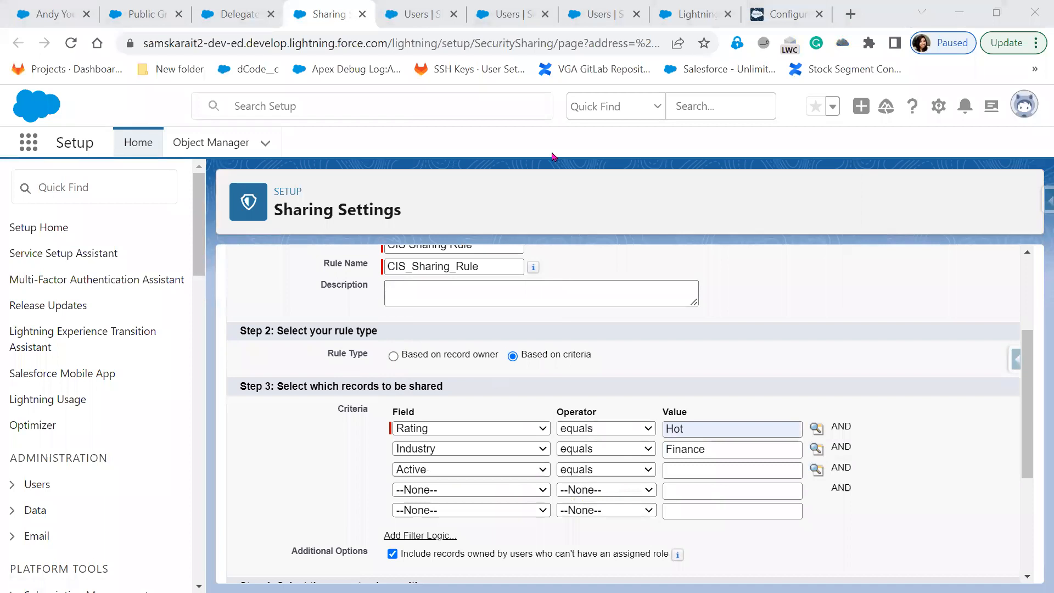
{"action": "left_click", "coordinate": [372, 304]}
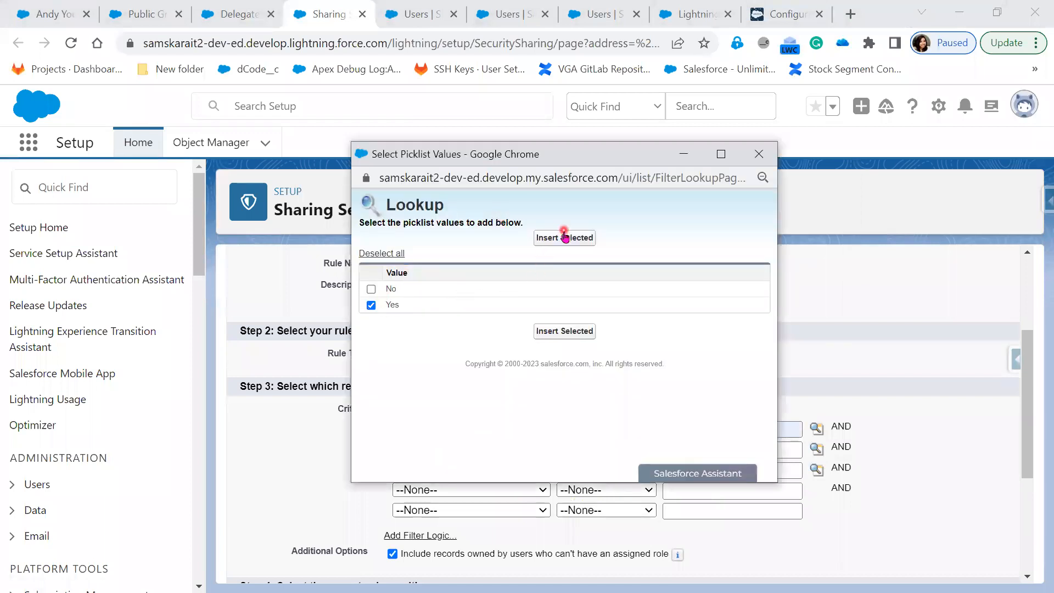
{"action": "left_click", "coordinate": [566, 237]}
Add a fourth criterion, Customer Priority equals High, following the PowerPoint requirement slide.
{"action": "key", "text": "alt+Tab"}
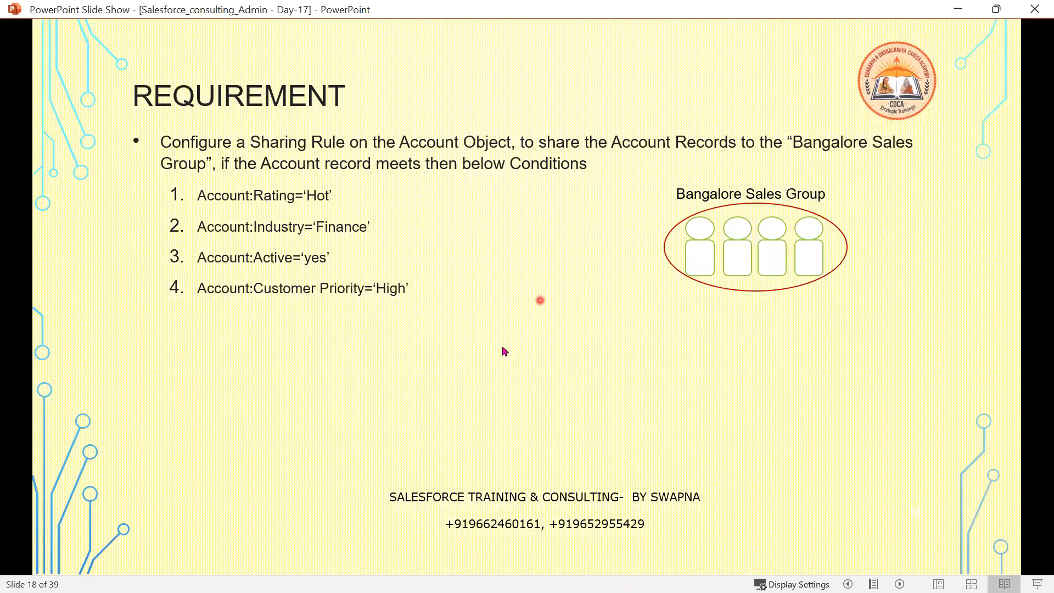
{"action": "key", "text": "alt+Tab"}
{"action": "left_click", "coordinate": [506, 489]}
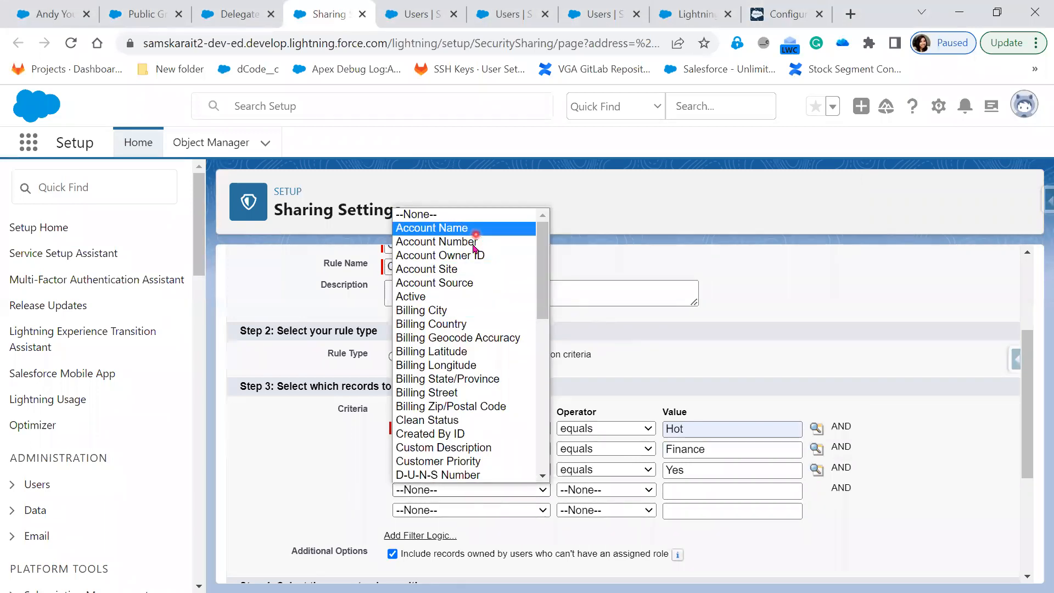
{"action": "left_click", "coordinate": [474, 461]}
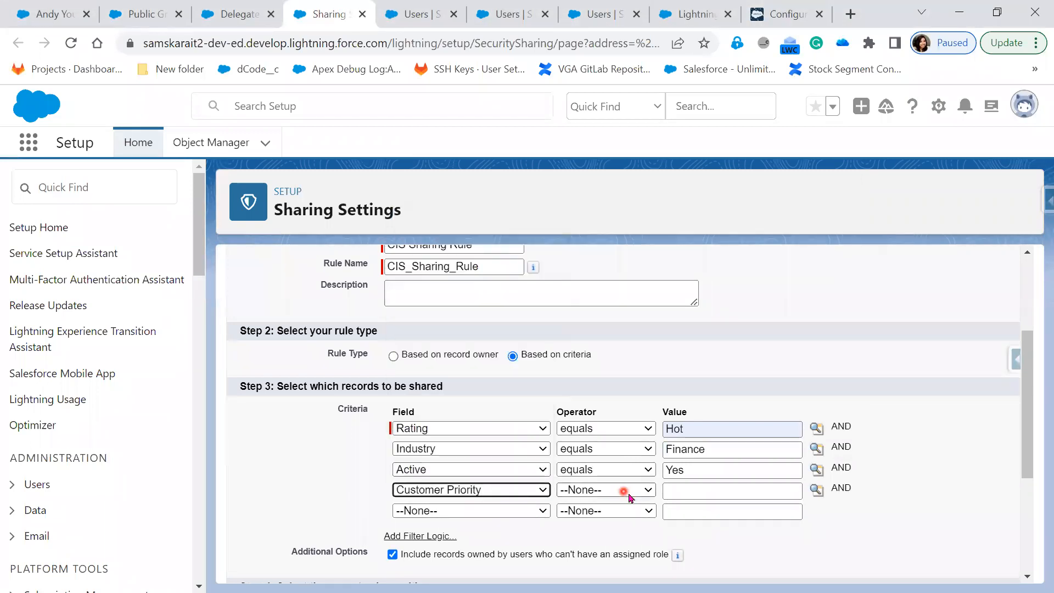
{"action": "left_click", "coordinate": [629, 496]}
{"action": "left_click", "coordinate": [624, 519]}
{"action": "left_click", "coordinate": [695, 490]}
{"action": "left_click", "coordinate": [817, 489]}
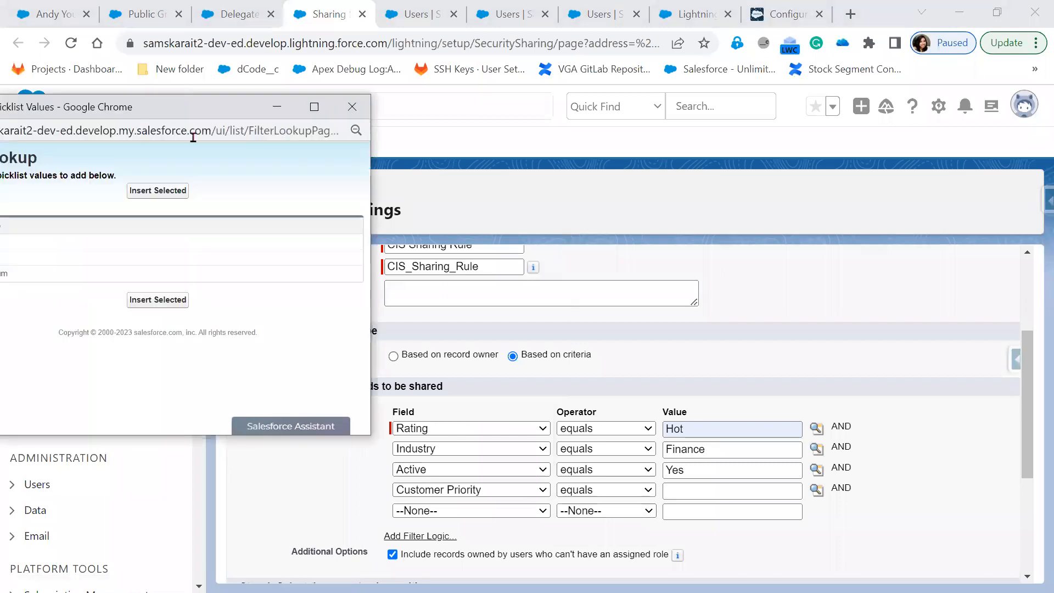
{"action": "left_click", "coordinate": [235, 289]}
{"action": "left_click", "coordinate": [419, 238]}
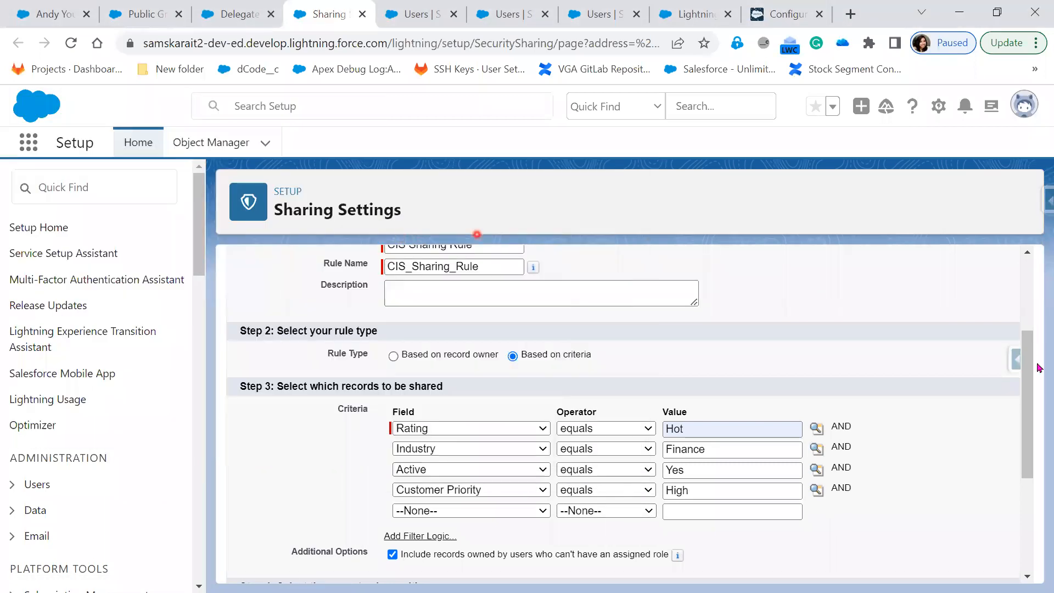
Share the matching account records with the public group Bangalore Sales Group.
{"action": "scroll", "coordinate": [813, 291], "scroll_direction": "down", "scroll_amount": 4}
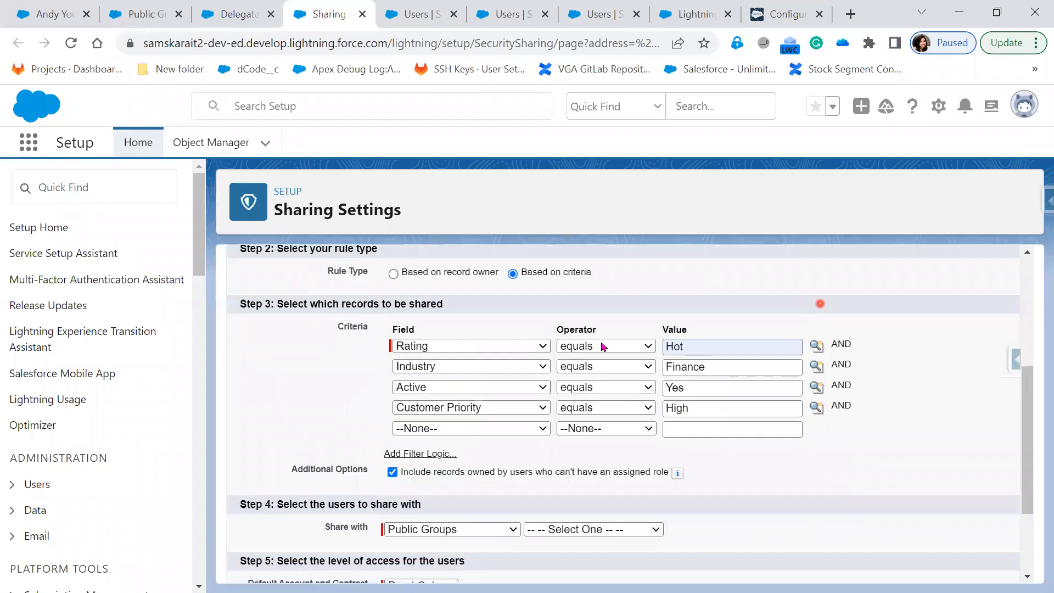
{"action": "left_click", "coordinate": [549, 405]}
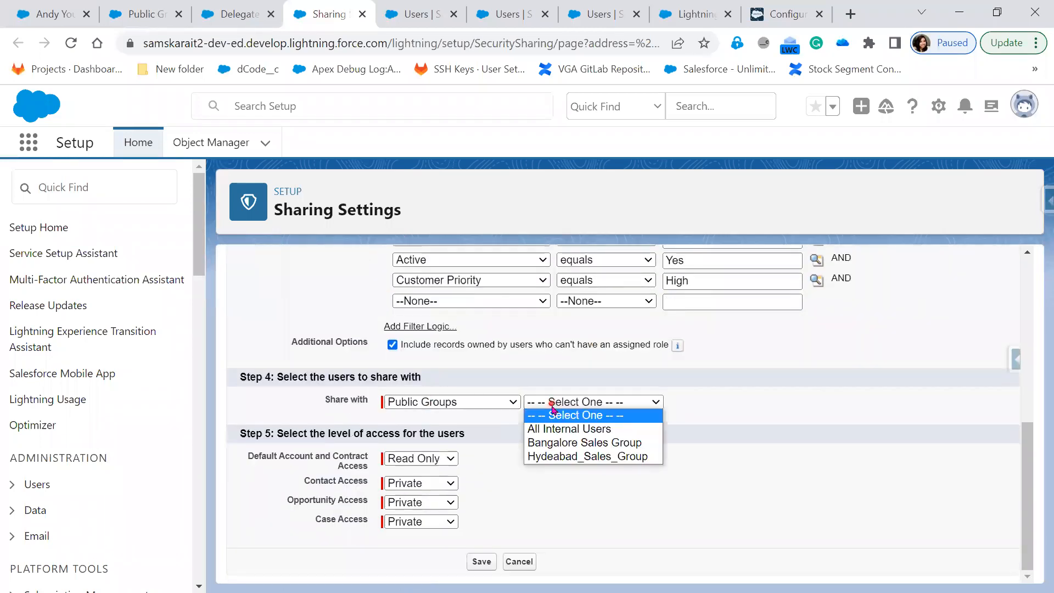
{"action": "left_click", "coordinate": [563, 444]}
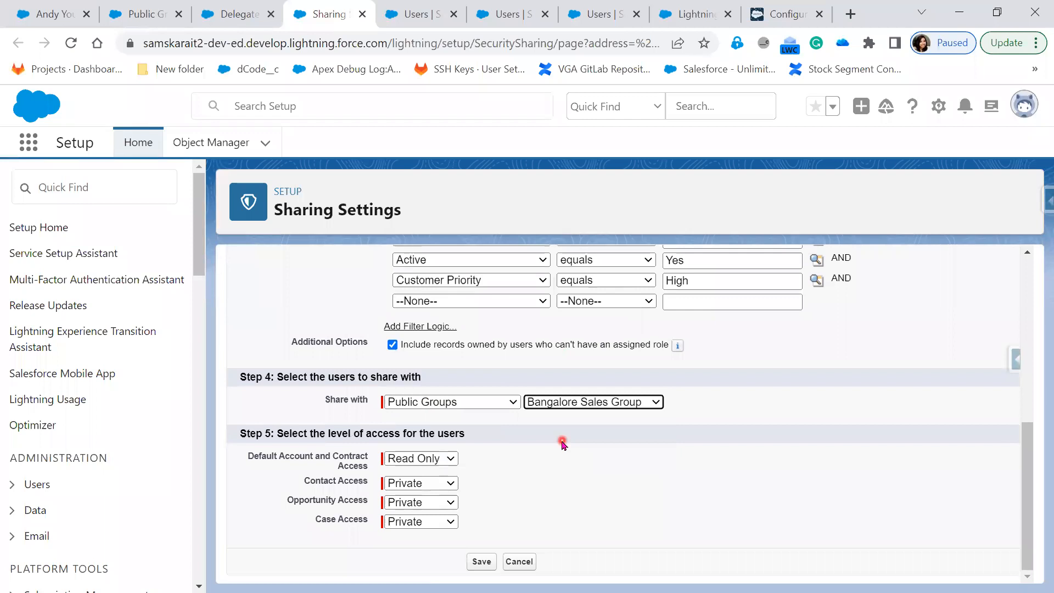
Set Default Account and Contract Access to Read/Write, then save the sharing rule and accept the background recalculation.
{"action": "left_click", "coordinate": [413, 460]}
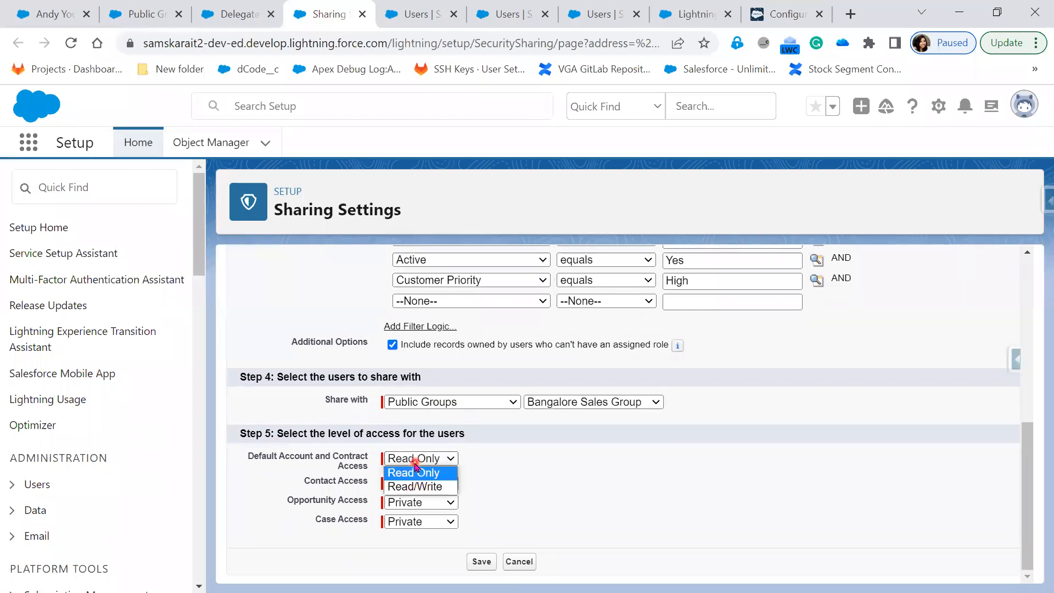
{"action": "left_click", "coordinate": [411, 487]}
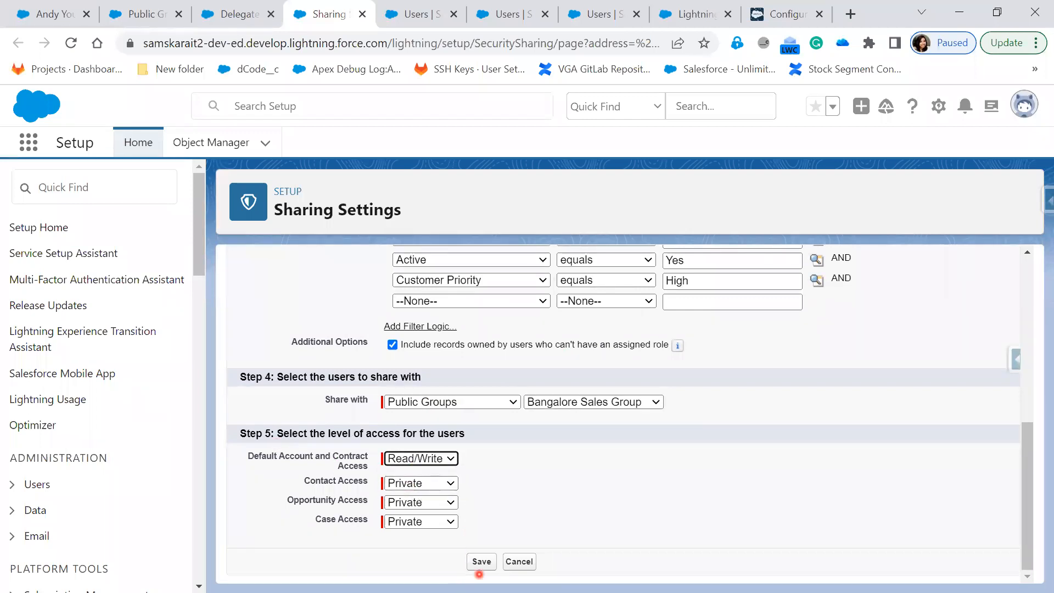
{"action": "left_click", "coordinate": [481, 566]}
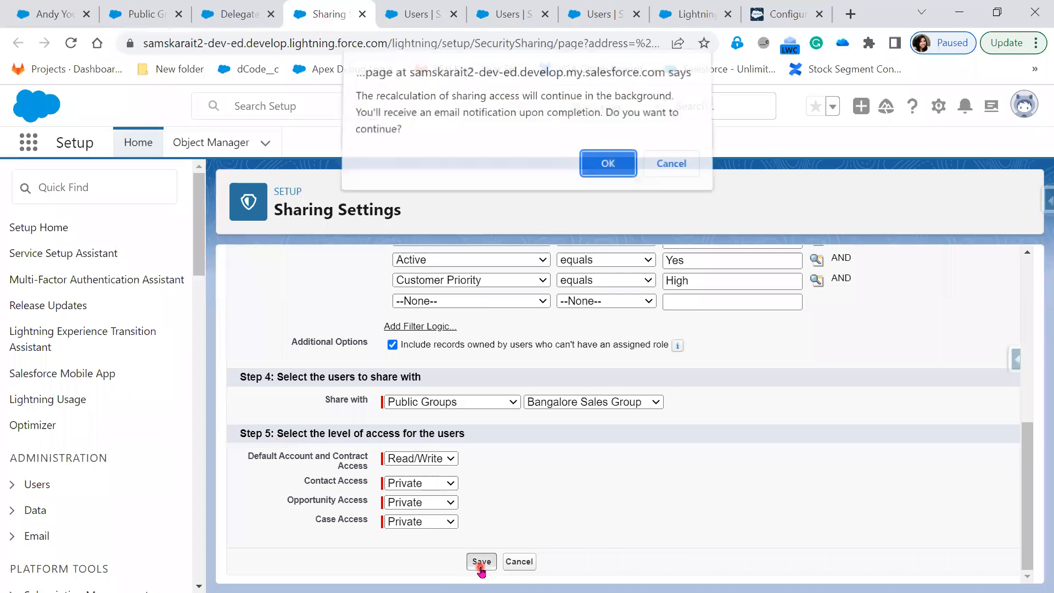
{"action": "left_click", "coordinate": [607, 168]}
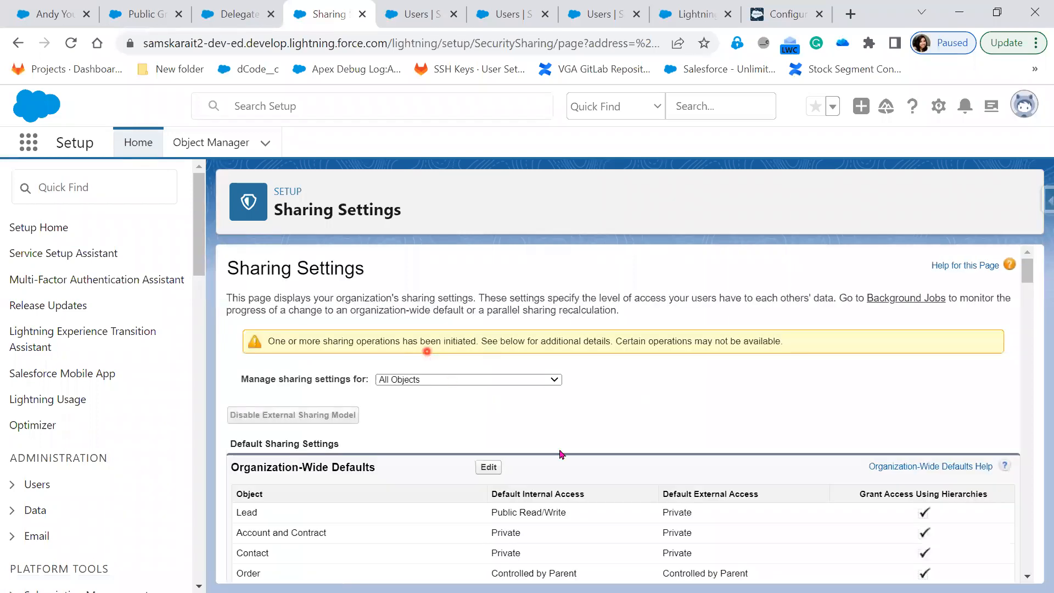
Read the sharing operations notice above the organization-wide defaults and reload the Sharing Settings page.
{"action": "scroll", "coordinate": [439, 396], "scroll_direction": "down", "scroll_amount": 2}
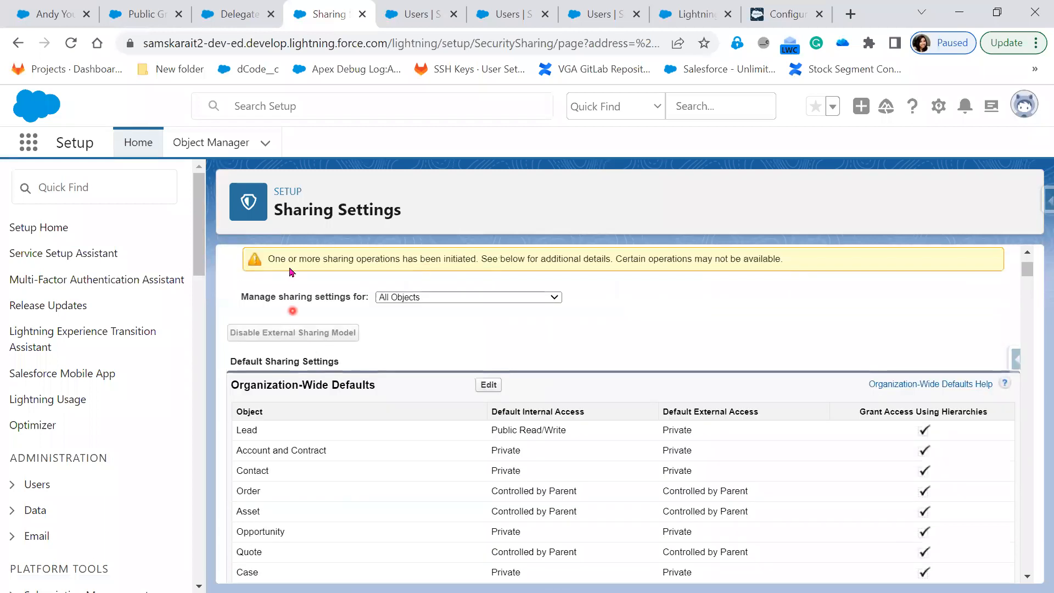
{"action": "left_click_drag", "start_coordinate": [273, 255], "coordinate": [476, 258]}
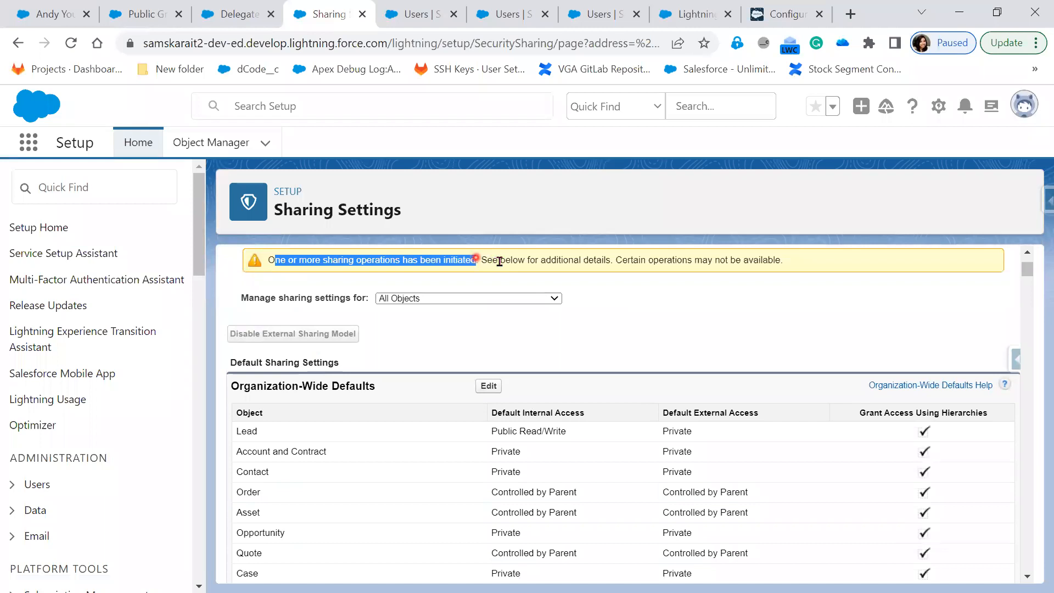
{"action": "left_click", "coordinate": [500, 261]}
{"action": "left_click_drag", "start_coordinate": [530, 259], "coordinate": [240, 283]}
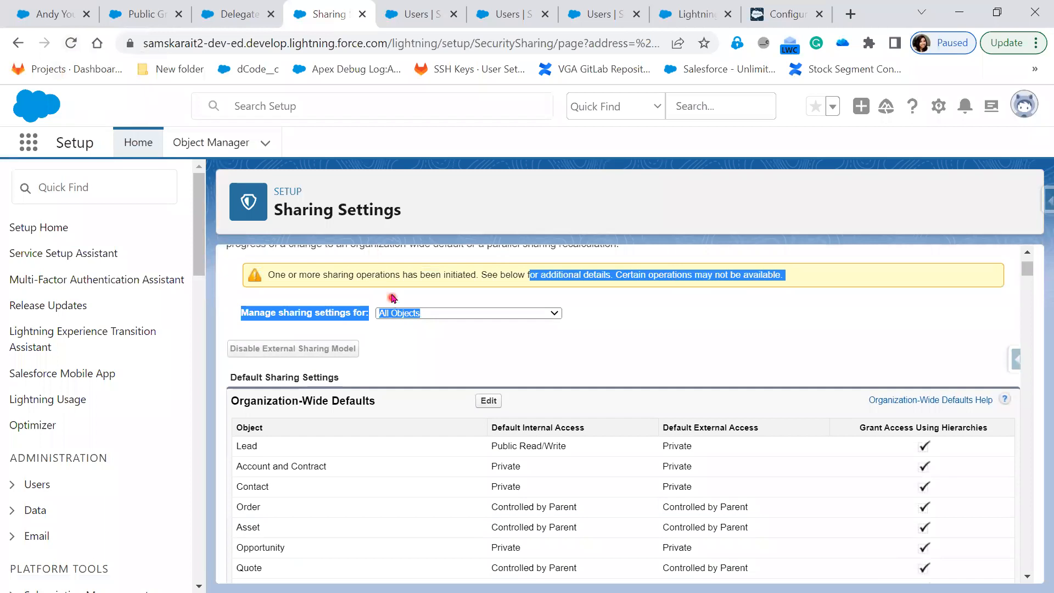
{"action": "left_click", "coordinate": [68, 44]}
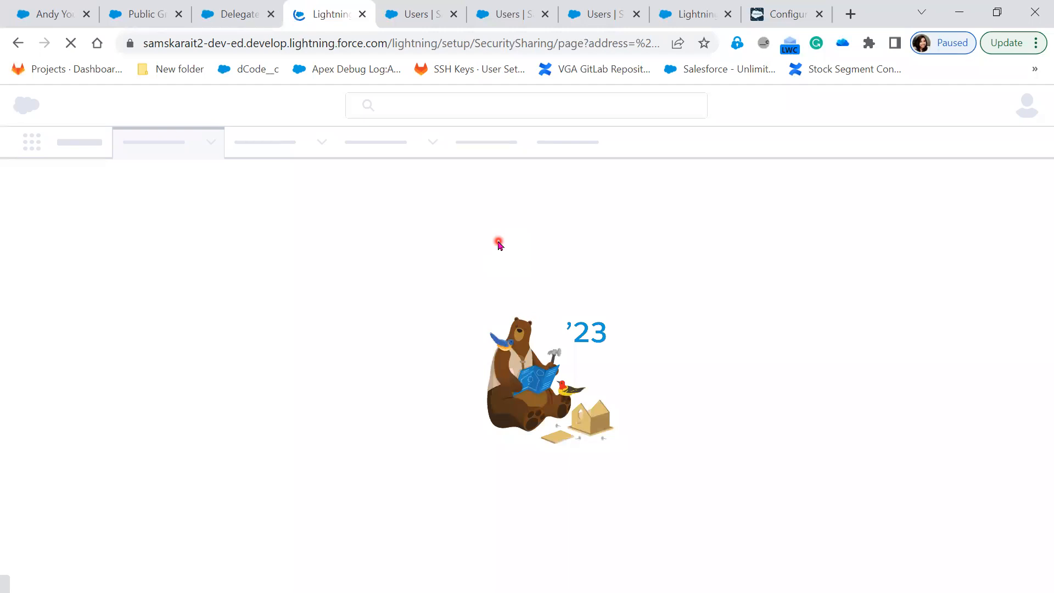
{"action": "left_click", "coordinate": [71, 48]}
{"action": "left_click", "coordinate": [74, 55]}
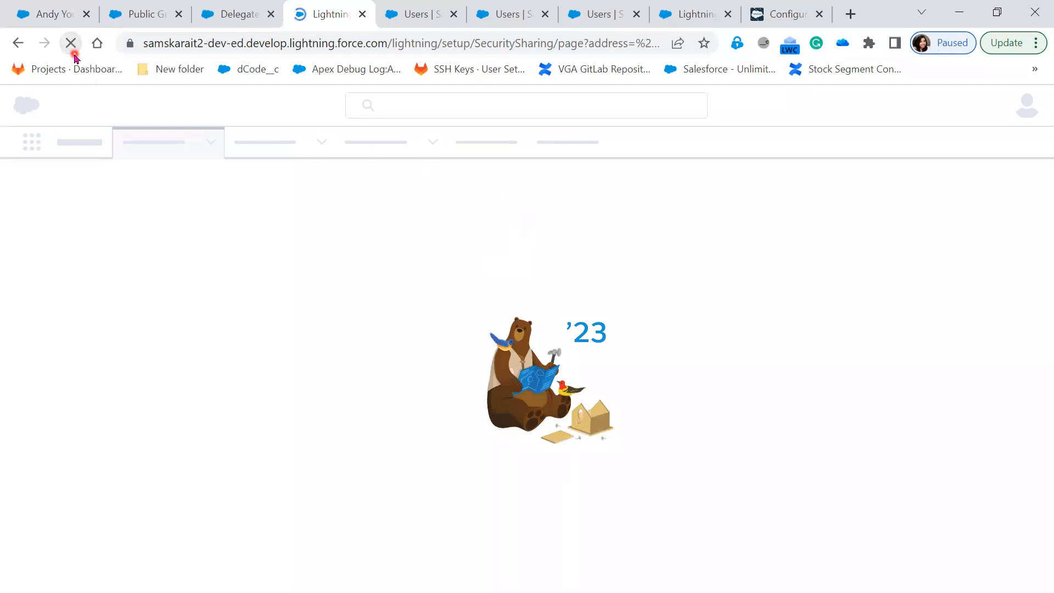
Leave the unsaved new public group and open the Bangalore Sales Group to review its members.
{"action": "left_click", "coordinate": [142, 14]}
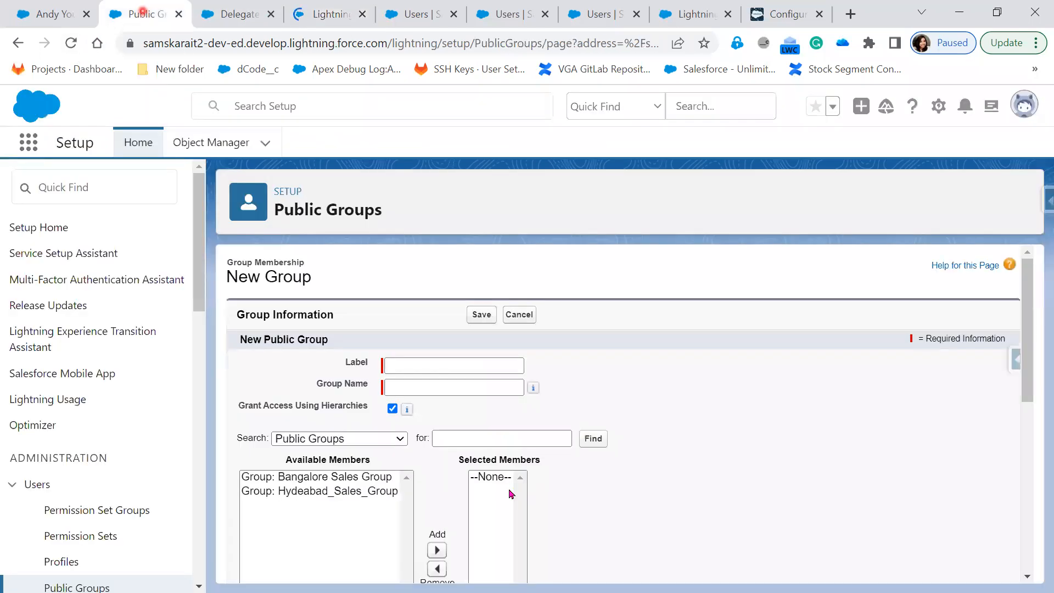
{"action": "left_click", "coordinate": [518, 318]}
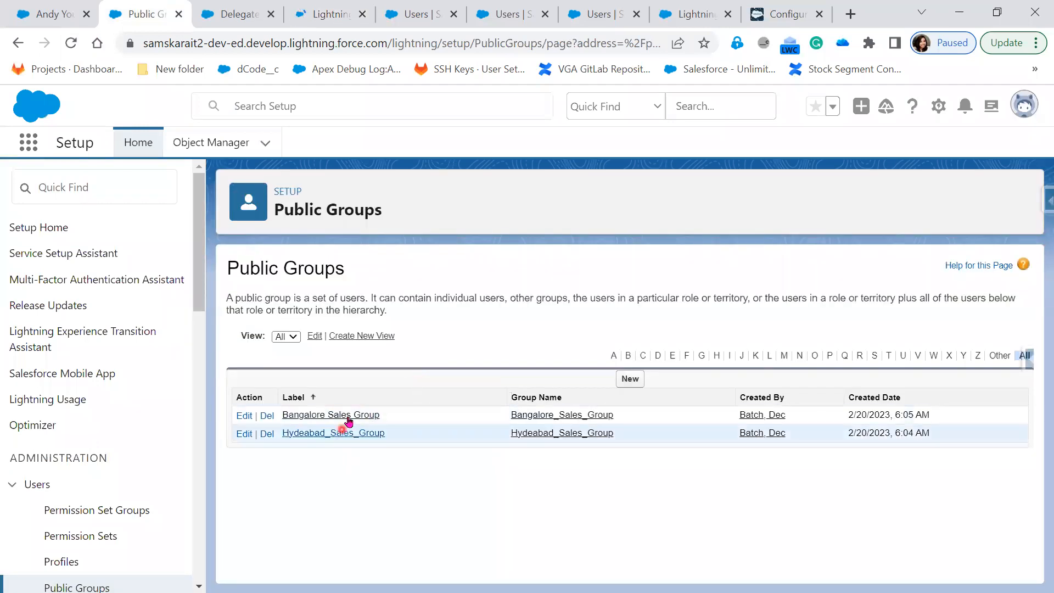
{"action": "left_click", "coordinate": [348, 417]}
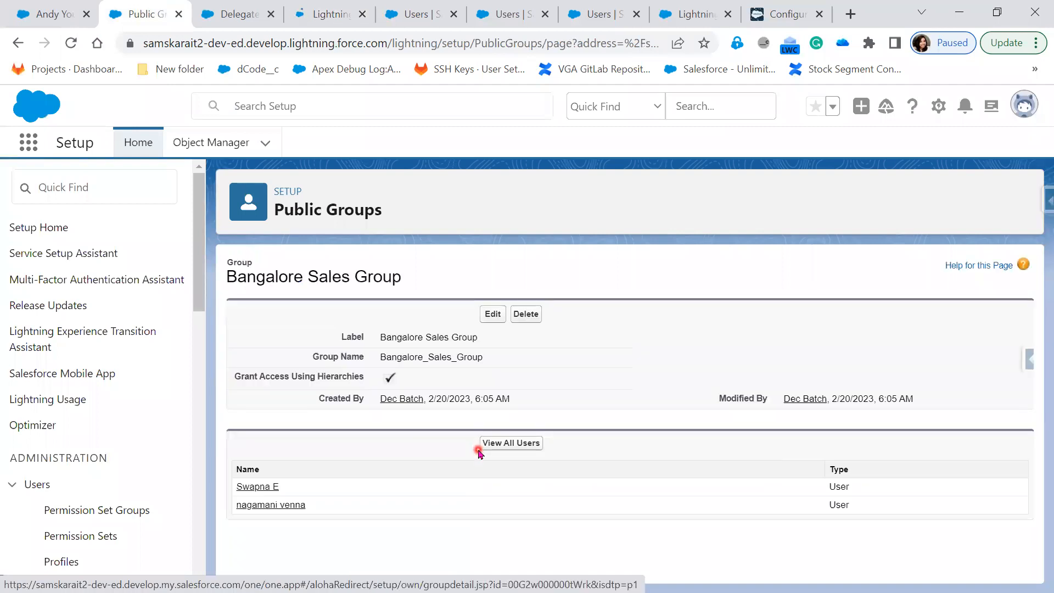
Try to reload the stalled Sharing Settings page.
{"action": "left_click", "coordinate": [332, 17]}
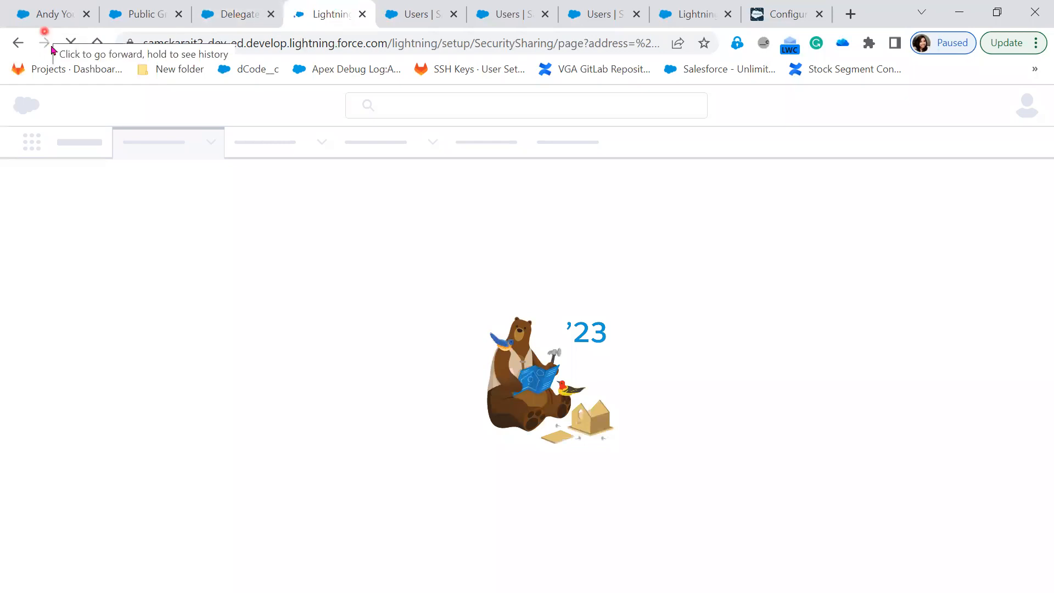
{"action": "left_click", "coordinate": [73, 44]}
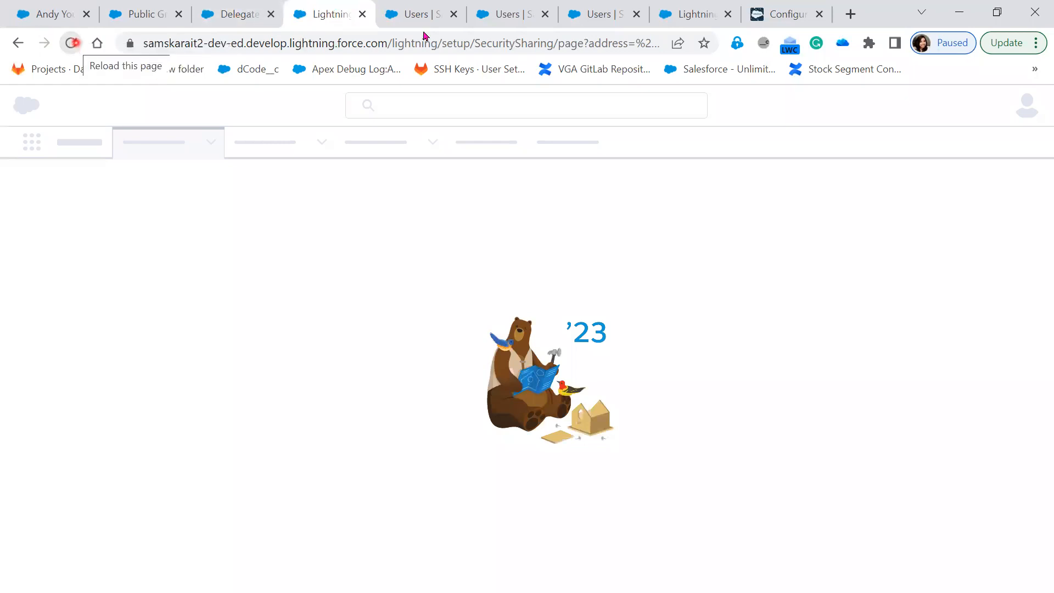
{"action": "left_click", "coordinate": [68, 44]}
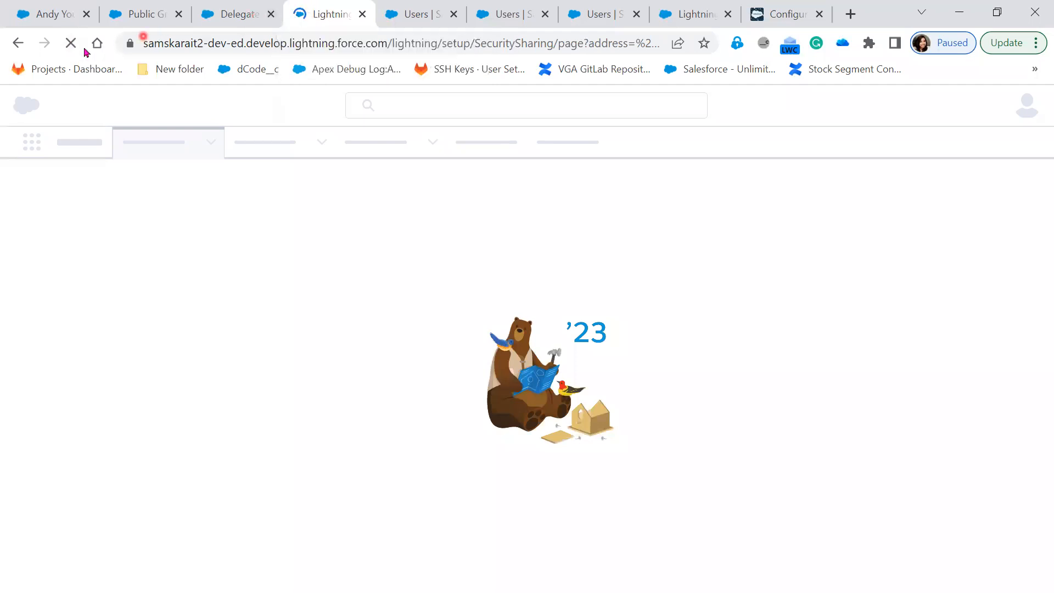
{"action": "left_click", "coordinate": [71, 44]}
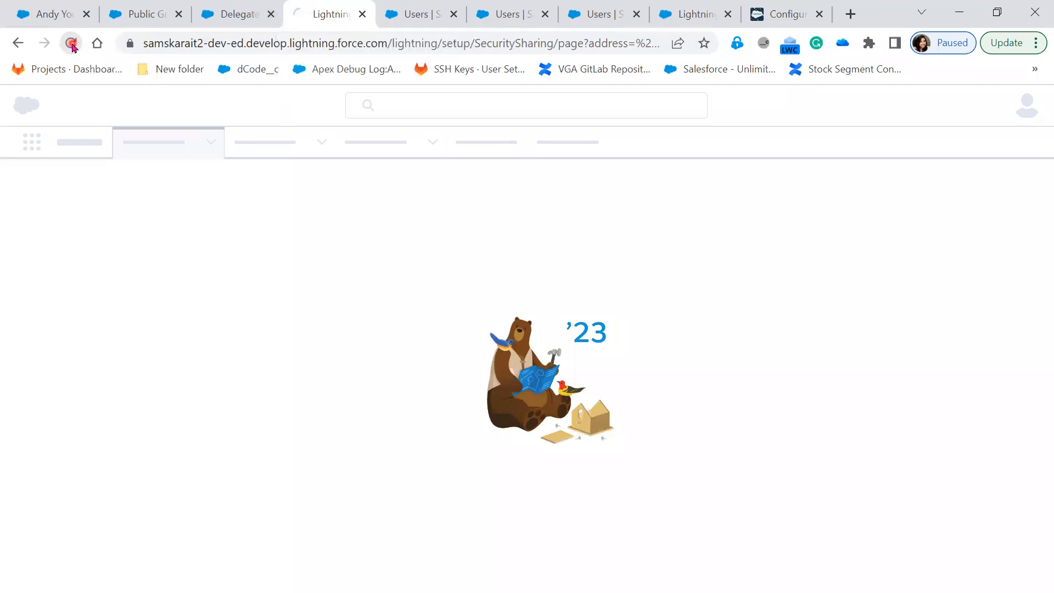
Find Sharing Settings in Setup from the Delegated Administration page and review the saved rule under Account Sharing Rules.
{"action": "left_click", "coordinate": [242, 12]}
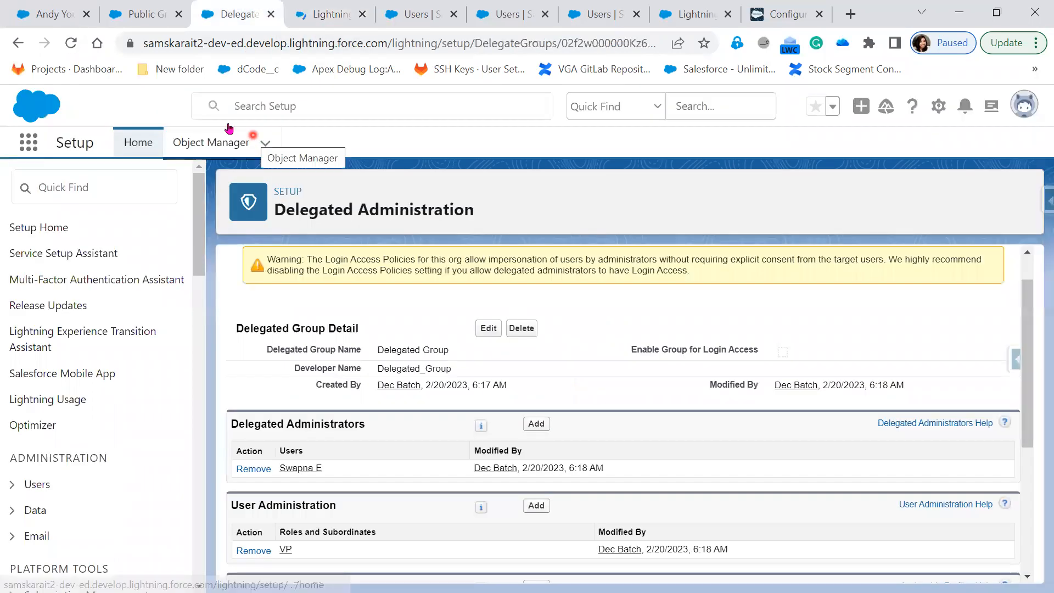
{"action": "left_click", "coordinate": [137, 194]}
{"action": "type", "text": "s"}
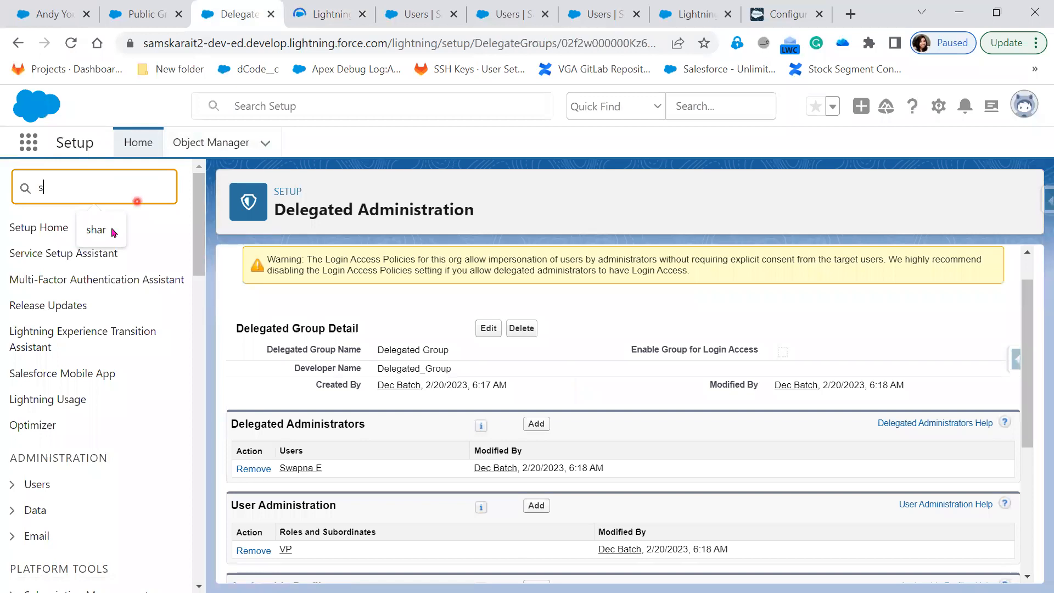
{"action": "type", "text": "haring se"}
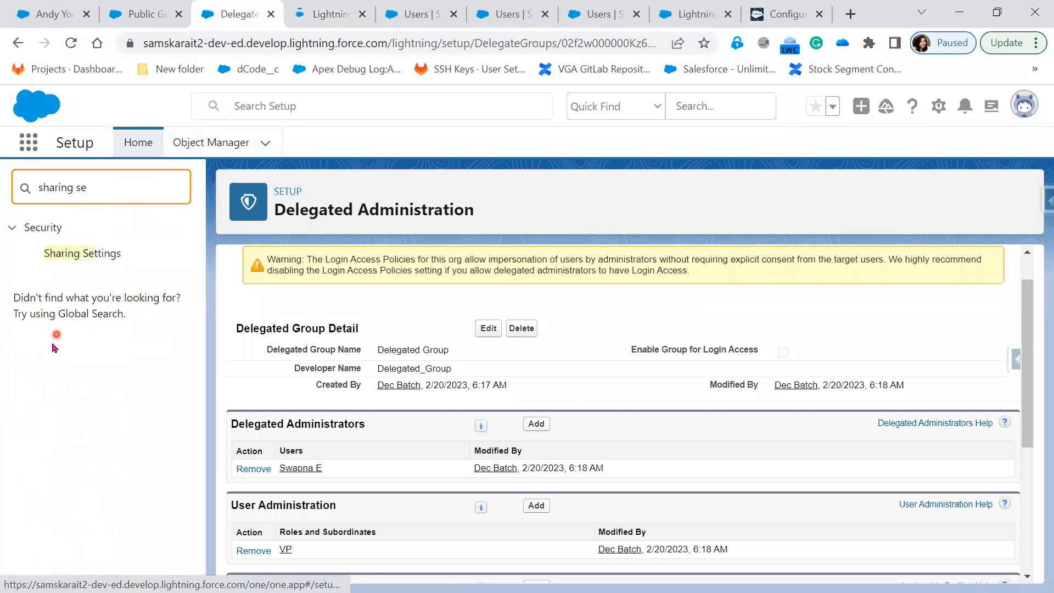
{"action": "left_click", "coordinate": [84, 252]}
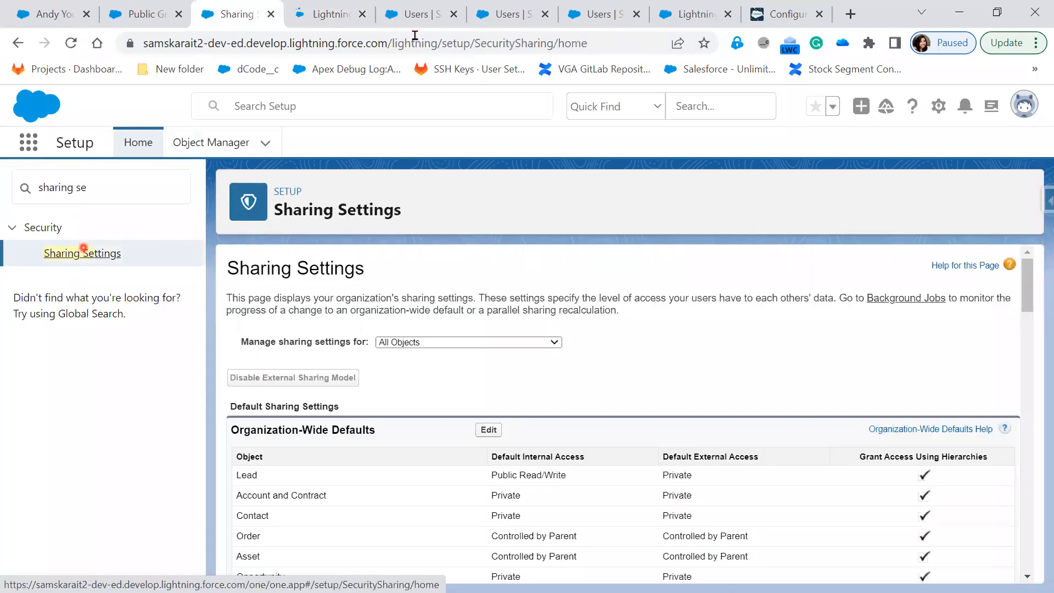
{"action": "scroll", "coordinate": [511, 401], "scroll_direction": "down", "scroll_amount": 15}
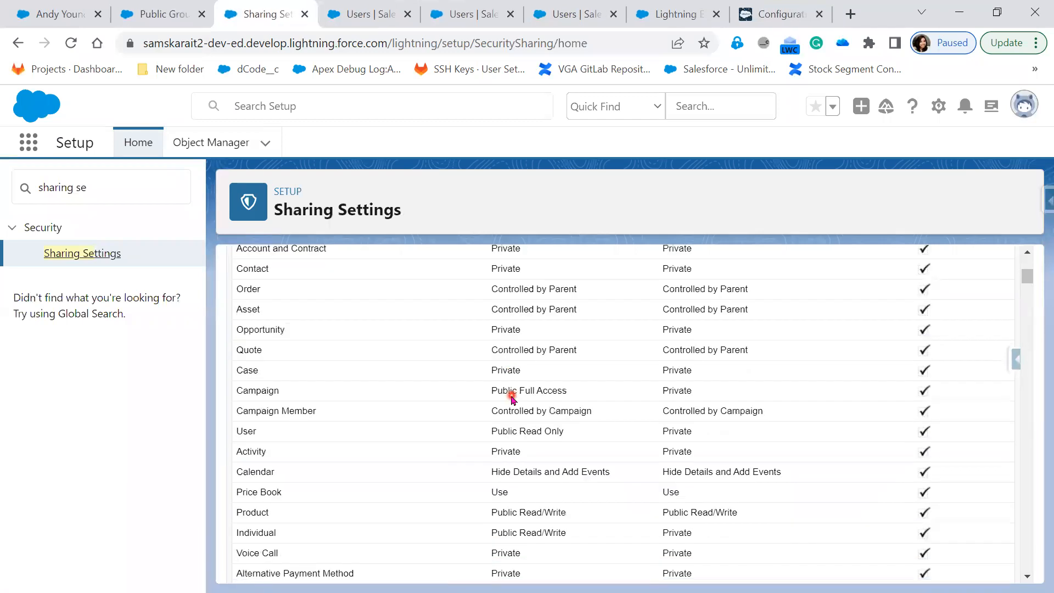
{"action": "scroll", "coordinate": [512, 398], "scroll_direction": "down", "scroll_amount": 15}
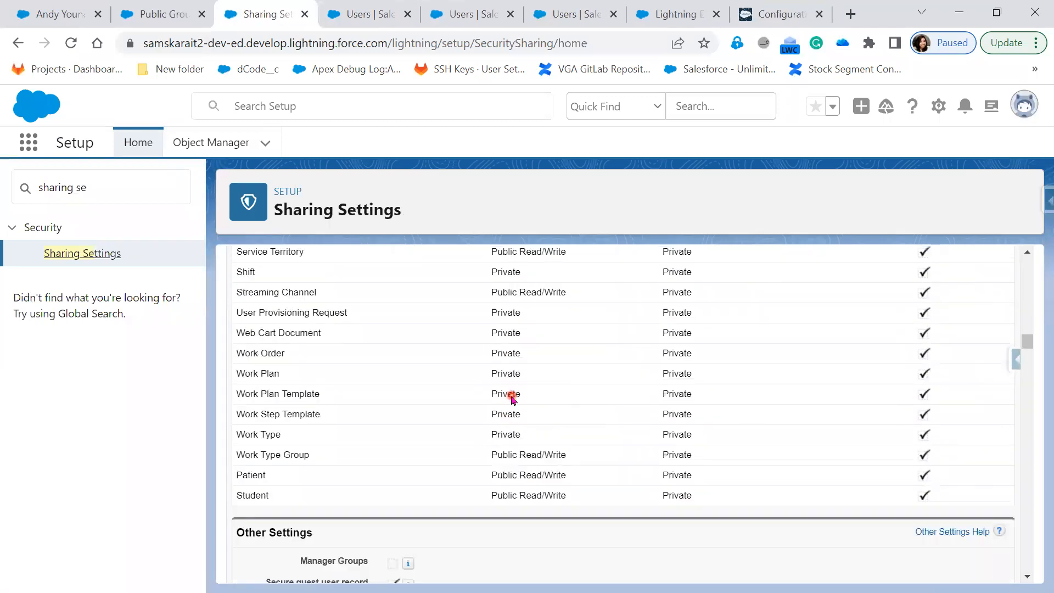
{"action": "scroll", "coordinate": [512, 399], "scroll_direction": "down", "scroll_amount": 1}
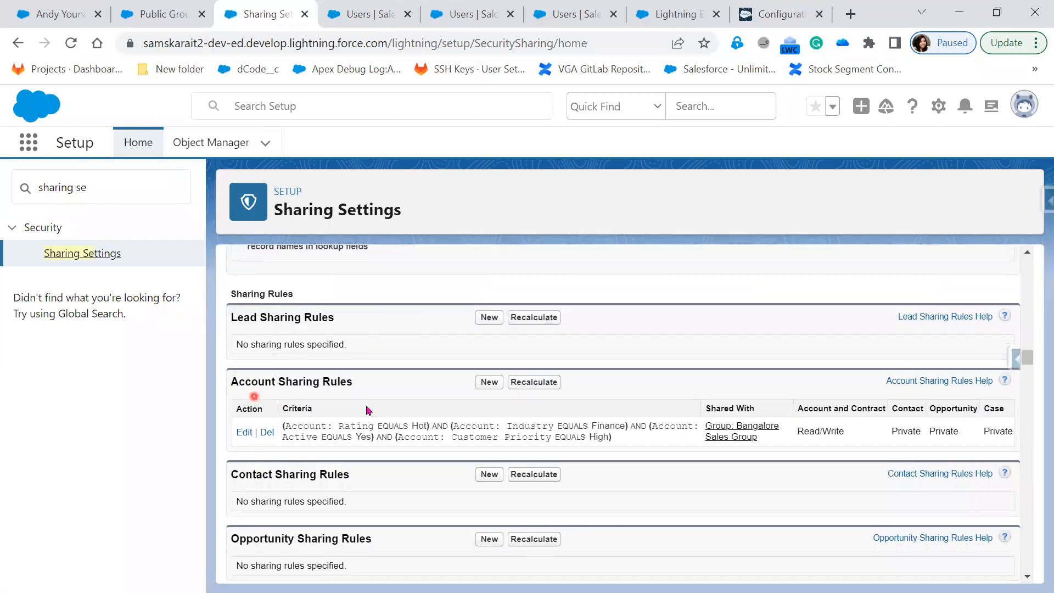
Outline the account sharing rule's criteria with a red rectangle and minimize the blank Paint window.
{"action": "key", "text": "alt+Tab"}
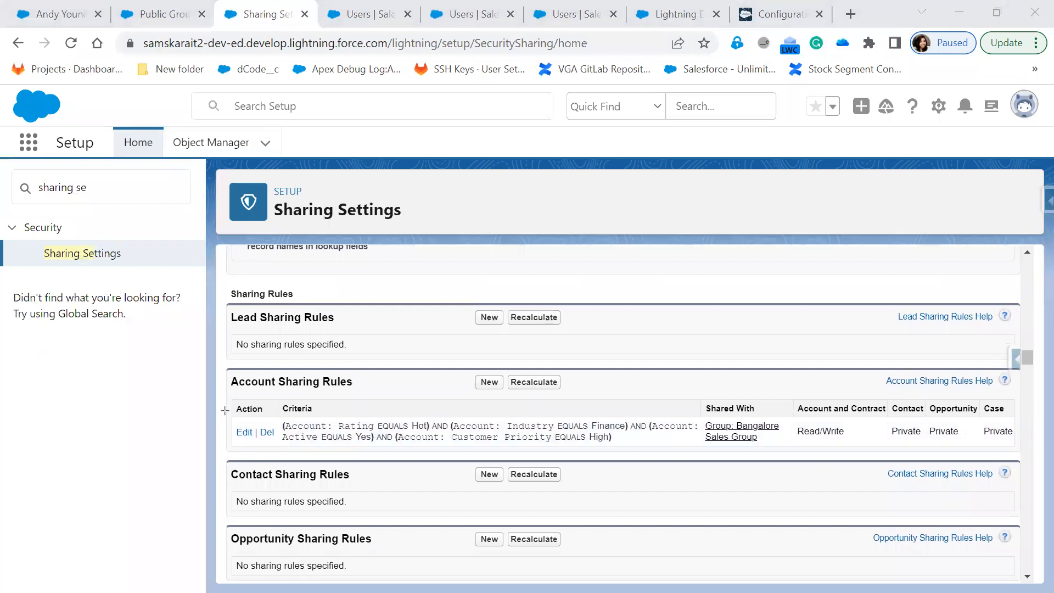
{"action": "left_click_drag", "start_coordinate": [227, 413], "coordinate": [704, 446]}
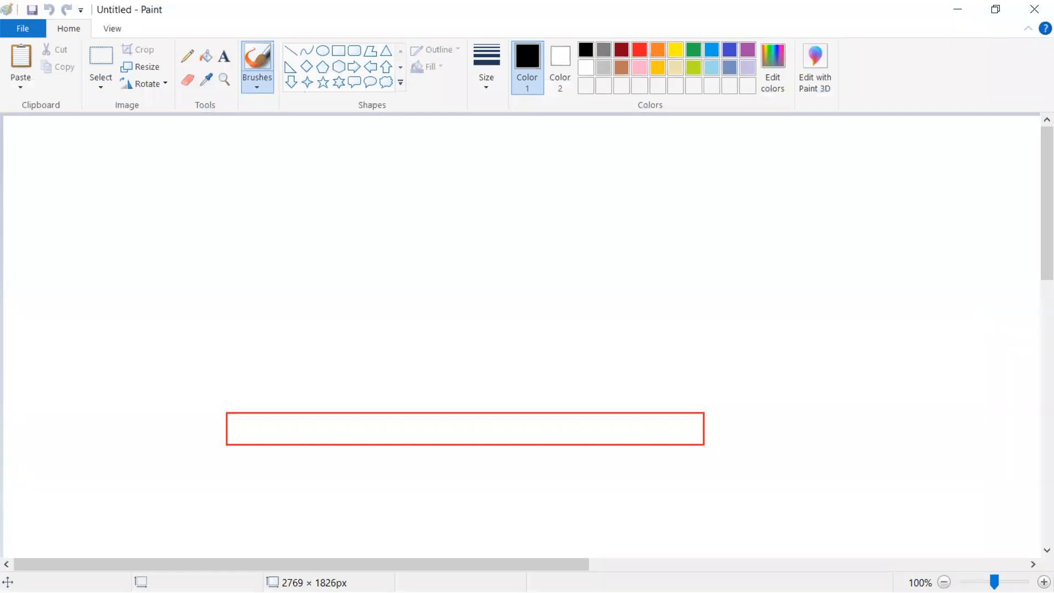
{"action": "left_click", "coordinate": [958, 9]}
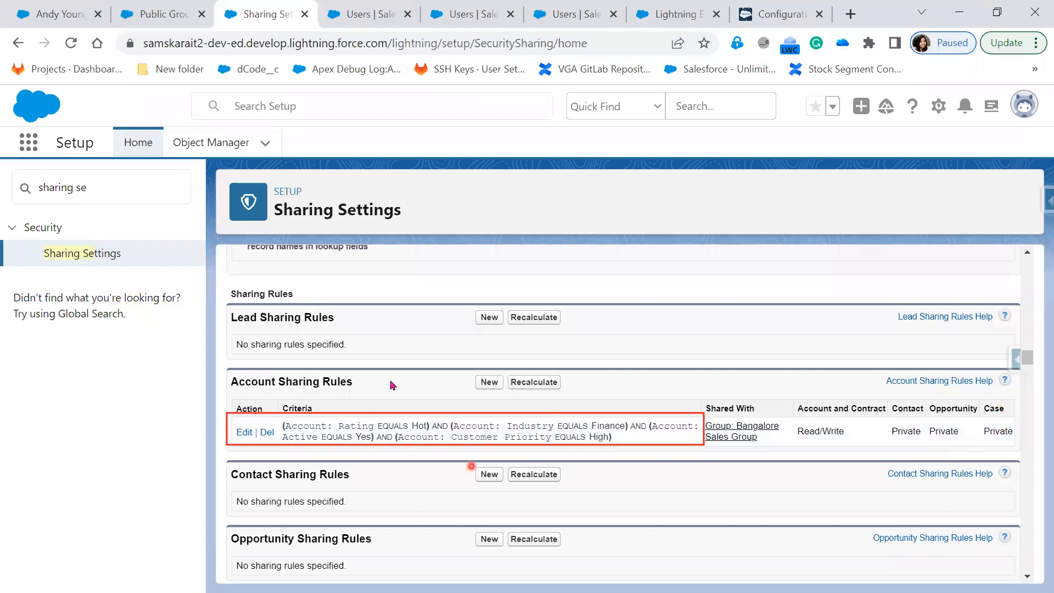
Close the duplicate Users pages and start logging in as the CTO user with the TATA Sales Admin profile.
{"action": "left_click", "coordinate": [358, 11]}
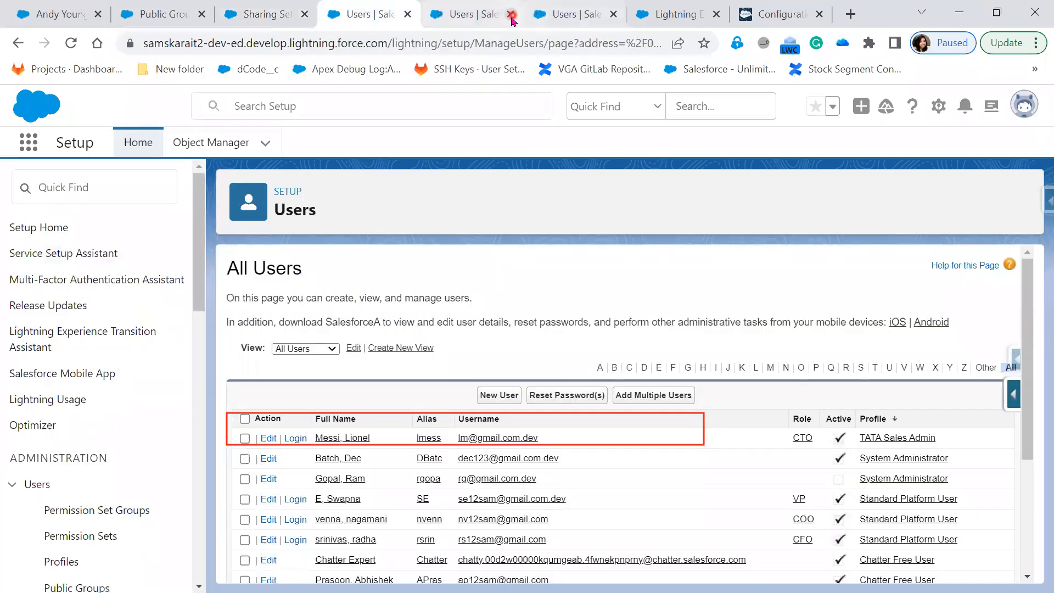
{"action": "left_click", "coordinate": [511, 14]}
{"action": "left_click", "coordinate": [511, 14]}
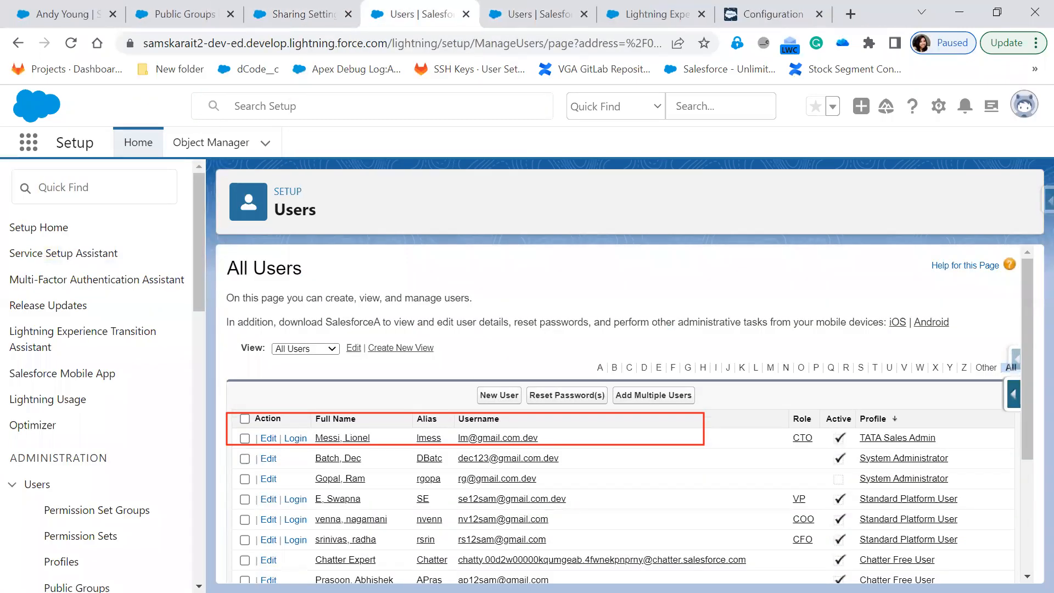
{"action": "left_click", "coordinate": [296, 439]}
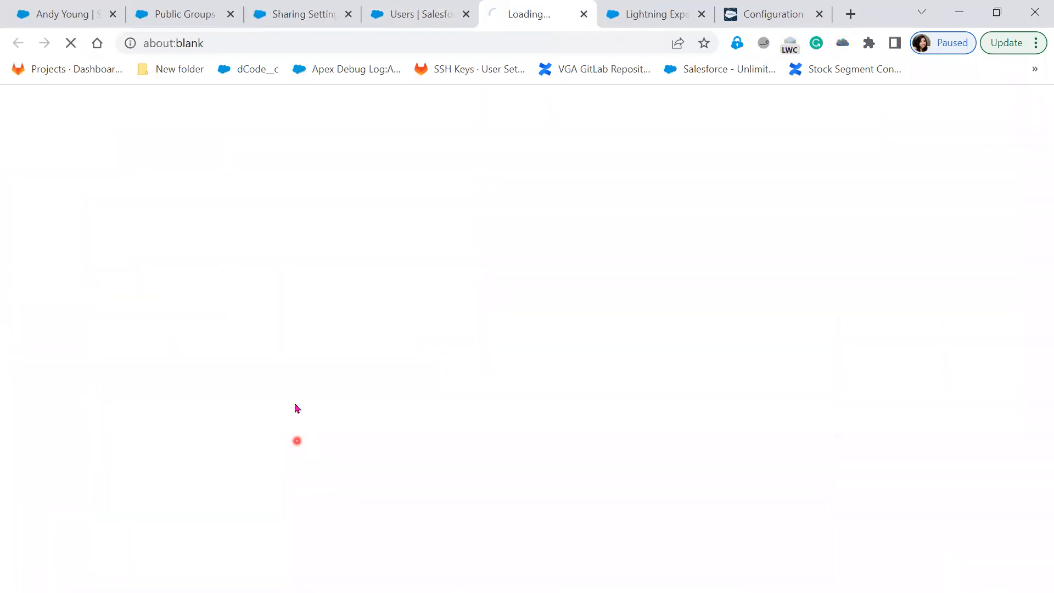
Recheck the account sharing rule, then try reloading the impersonated user's page and the other stalled Salesforce page.
{"action": "left_click", "coordinate": [326, 17]}
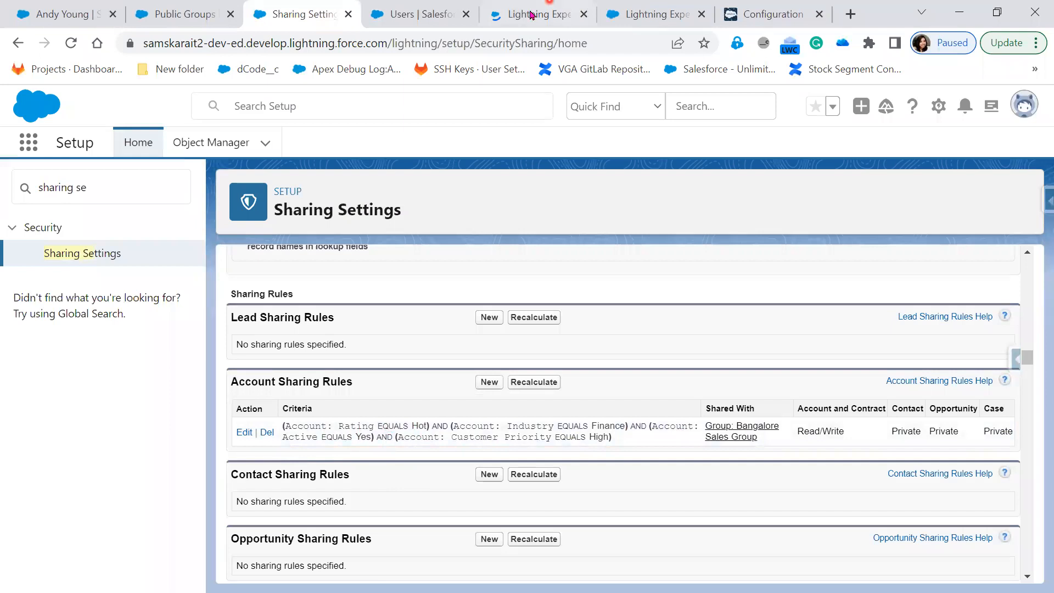
{"action": "left_click", "coordinate": [530, 14]}
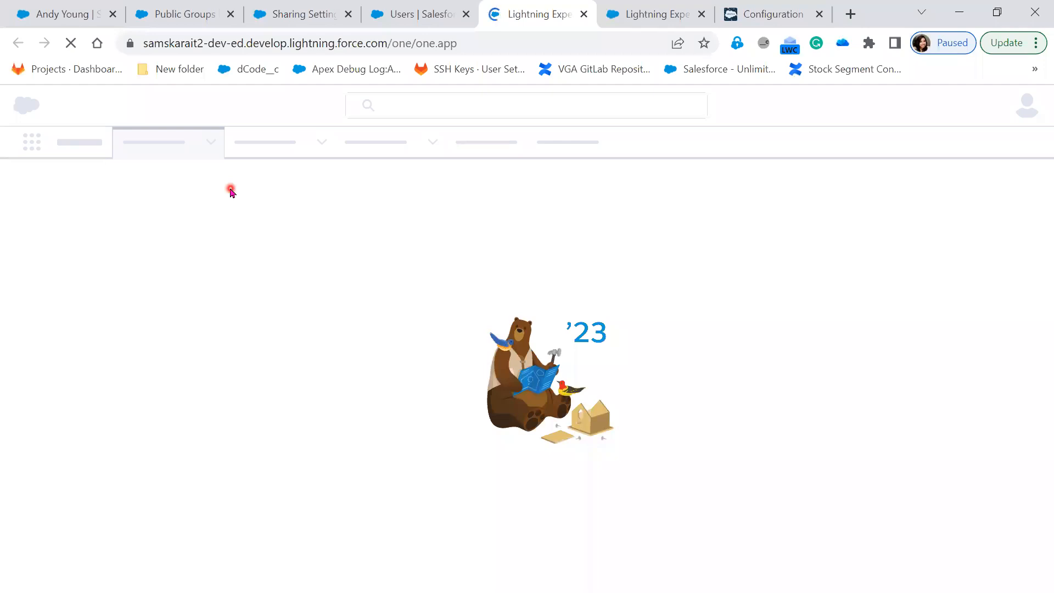
{"action": "left_click", "coordinate": [71, 43]}
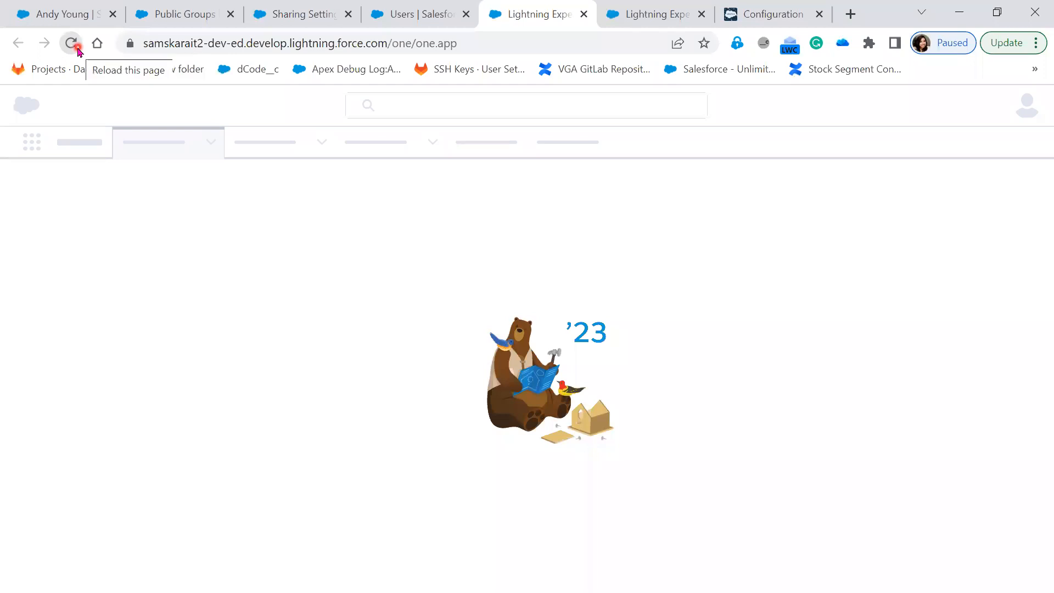
{"action": "left_click", "coordinate": [71, 44]}
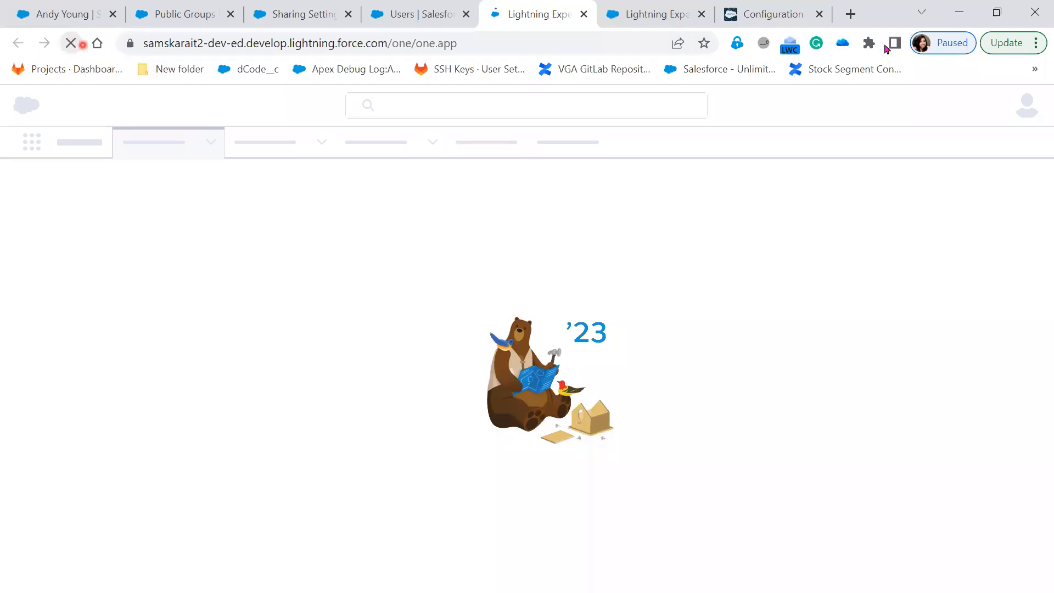
{"action": "left_click", "coordinate": [676, 13]}
{"action": "left_click", "coordinate": [75, 45]}
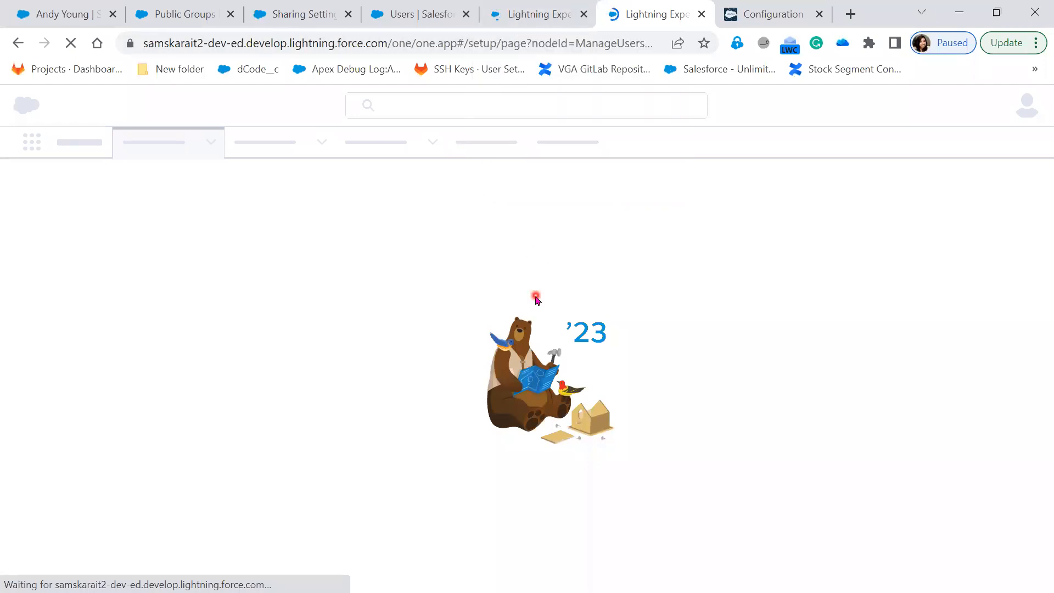
Try to reload the Users list while checking whether the impersonated user's page has loaded.
{"action": "left_click", "coordinate": [537, 12]}
{"action": "left_click", "coordinate": [604, 21]}
{"action": "left_click", "coordinate": [513, 19]}
{"action": "left_click", "coordinate": [426, 22]}
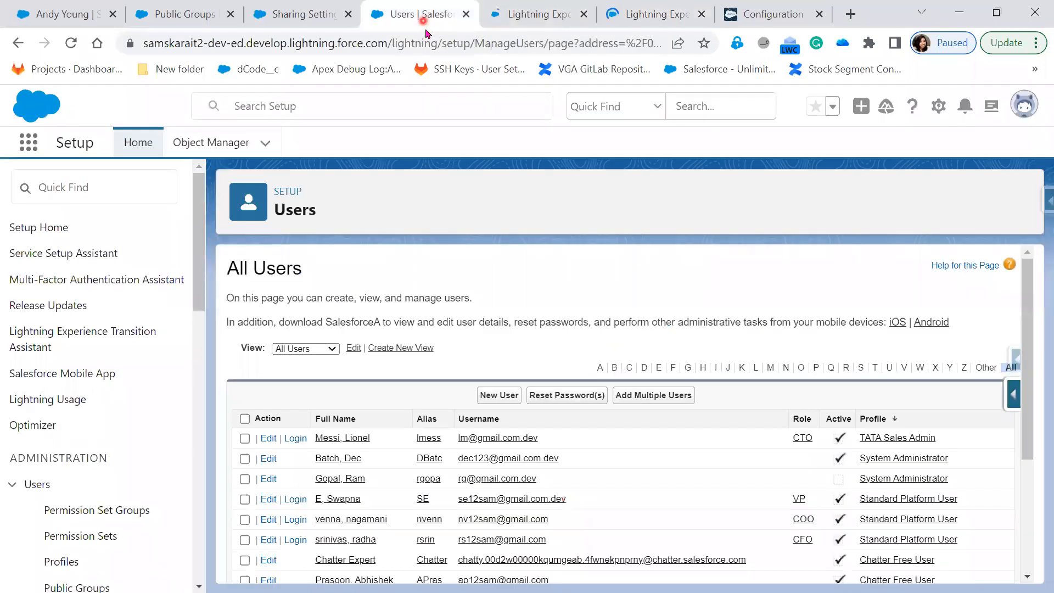
{"action": "left_click", "coordinate": [542, 19]}
{"action": "left_click", "coordinate": [405, 16]}
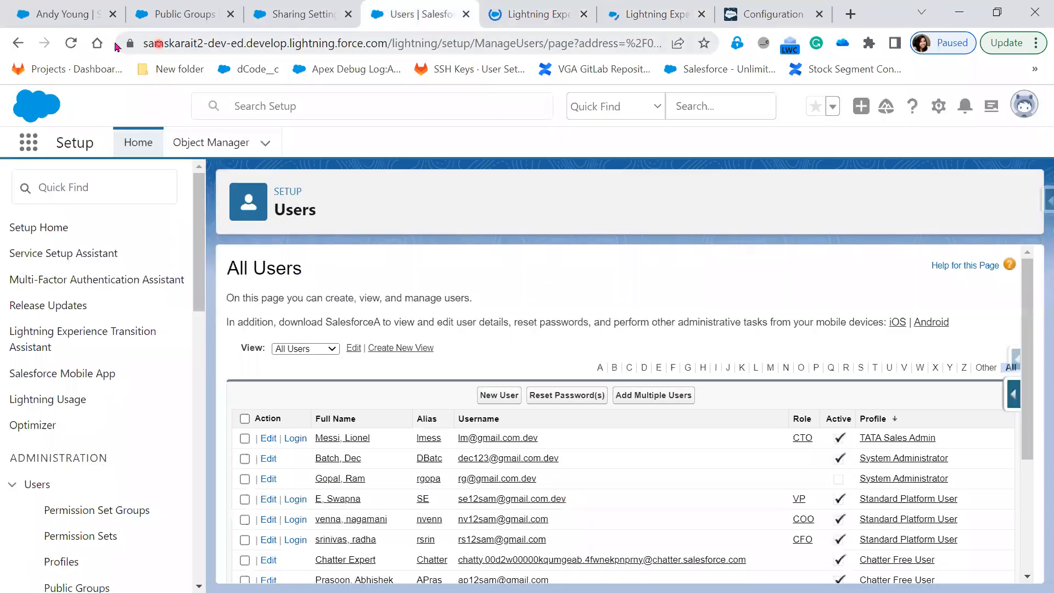
{"action": "left_click", "coordinate": [71, 43]}
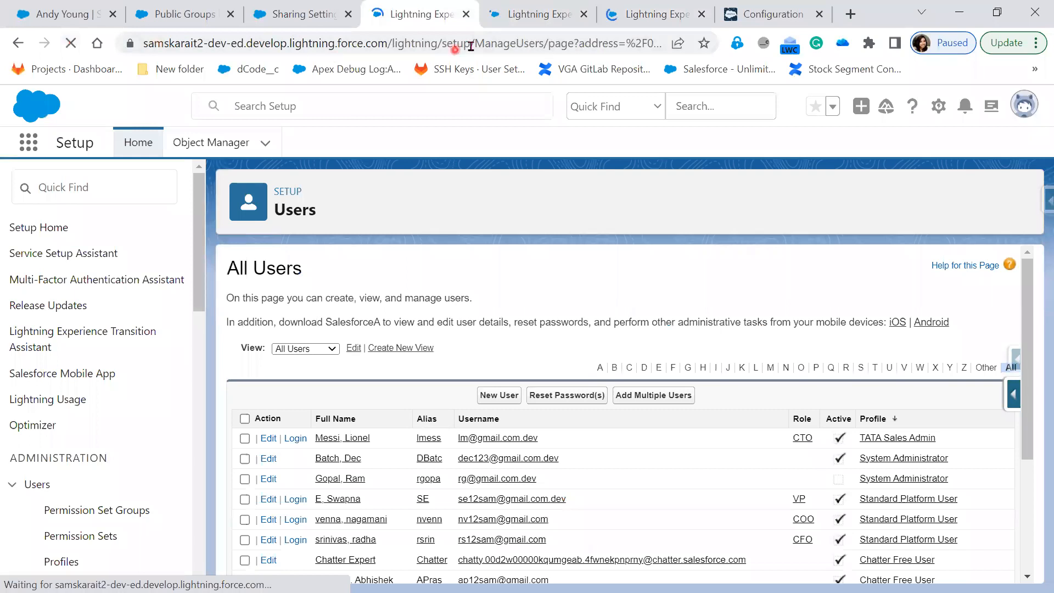
{"action": "left_click", "coordinate": [508, 20]}
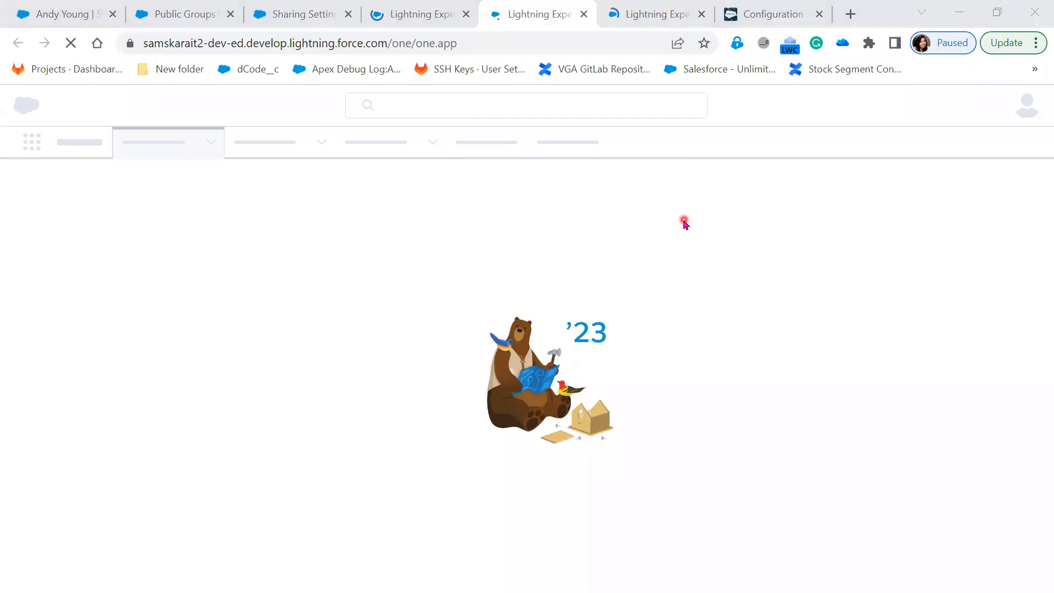
{"action": "left_click", "coordinate": [429, 14]}
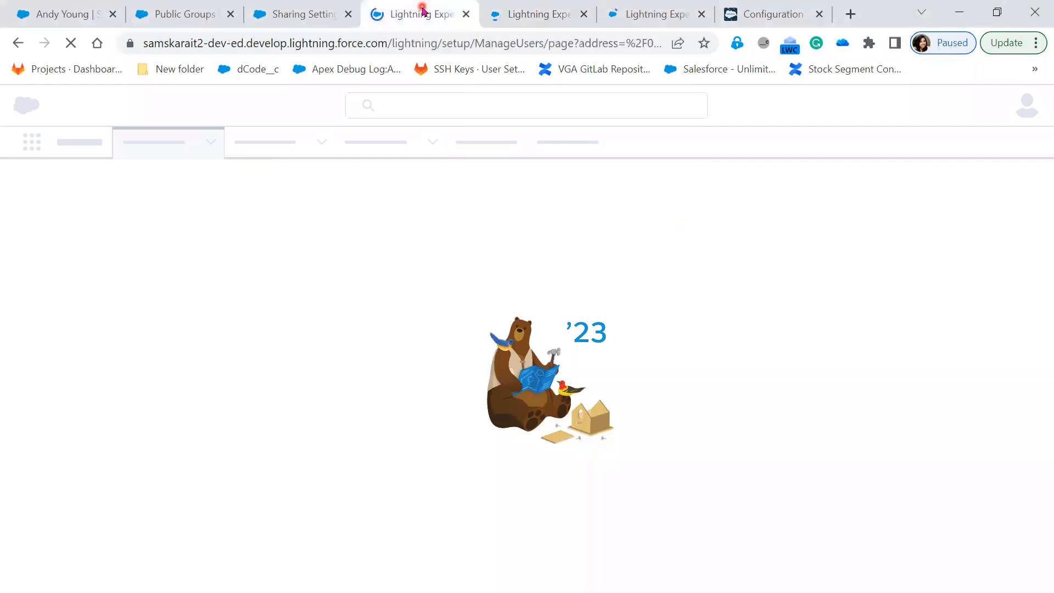
{"action": "left_click", "coordinate": [71, 50]}
{"action": "left_click", "coordinate": [71, 49]}
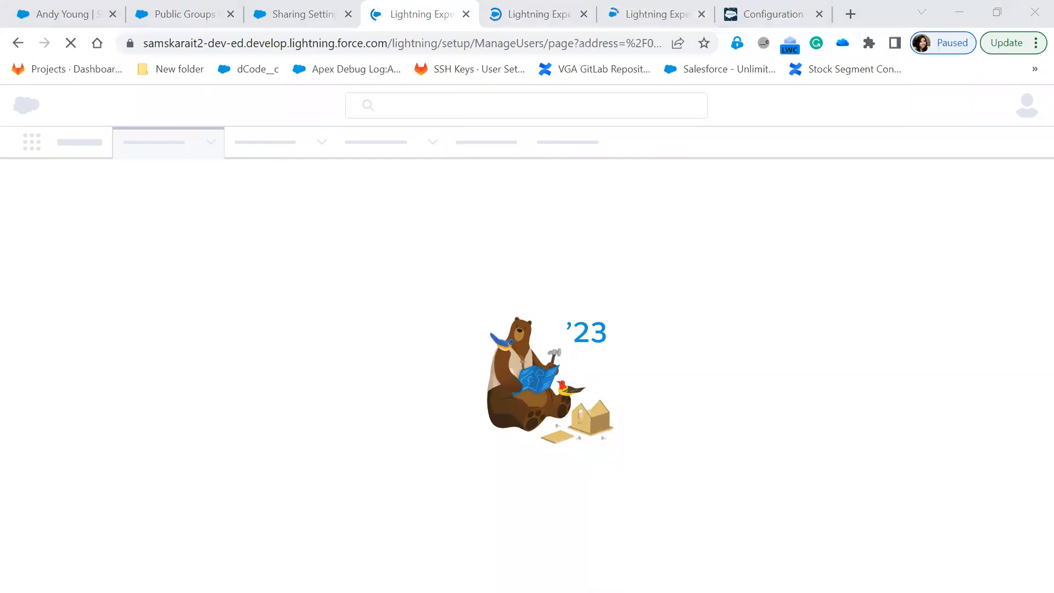
Open login.salesforce.com in a new incognito window and dismiss the saved-credential suggestions for the username.
{"action": "key", "text": "ctrl+shift+n"}
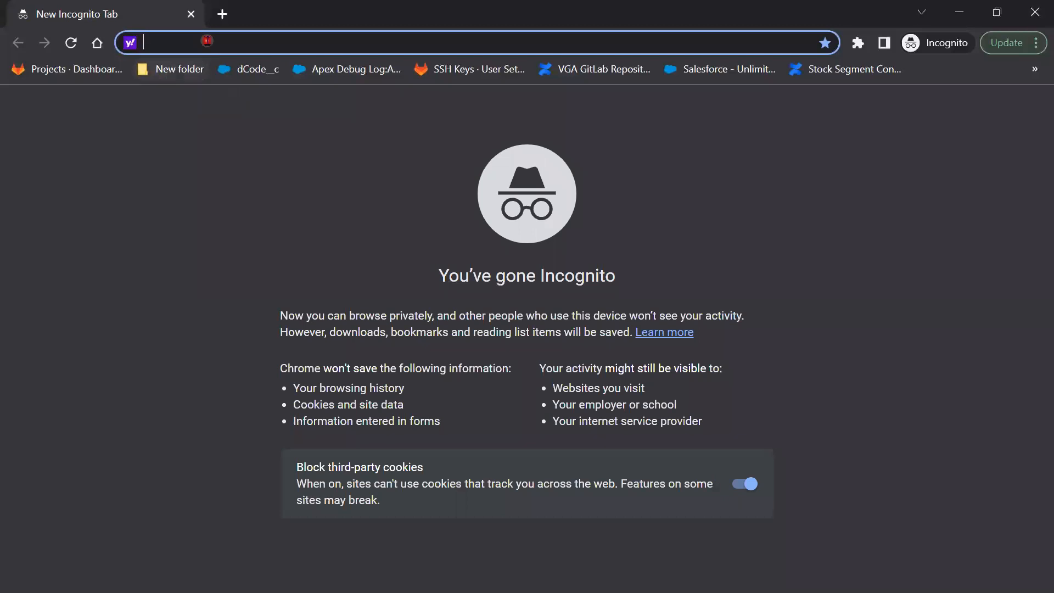
{"action": "type", "text": "log"}
{"action": "key", "text": "Return"}
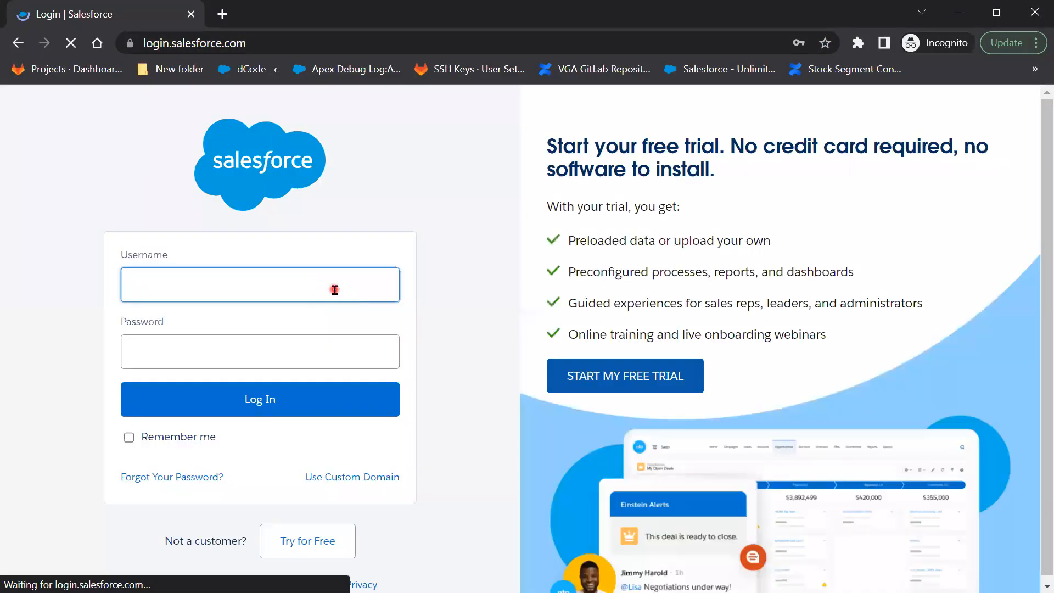
{"action": "left_click", "coordinate": [334, 290]}
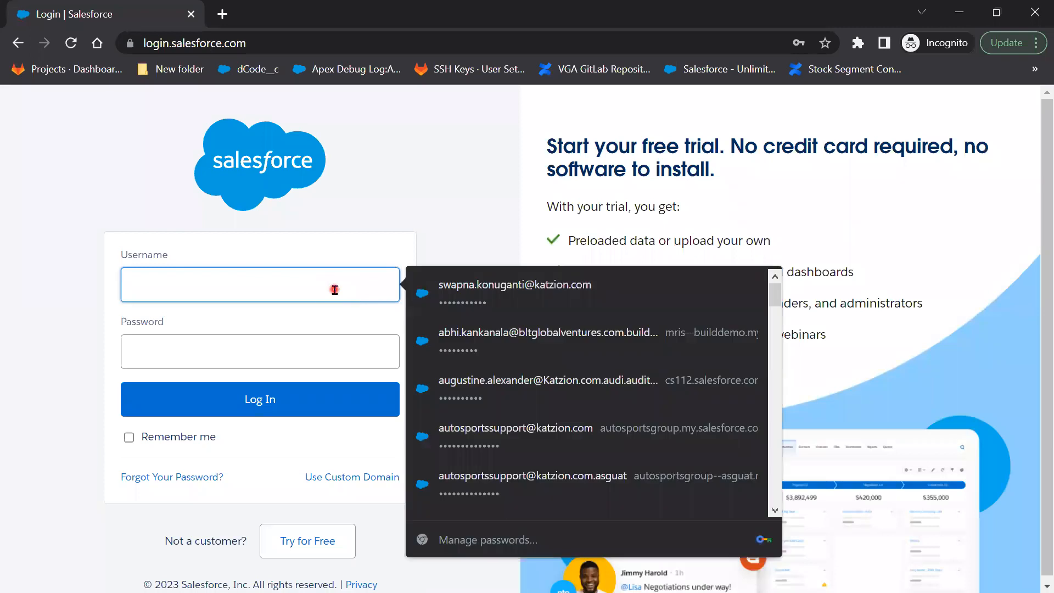
{"action": "left_click", "coordinate": [440, 218]}
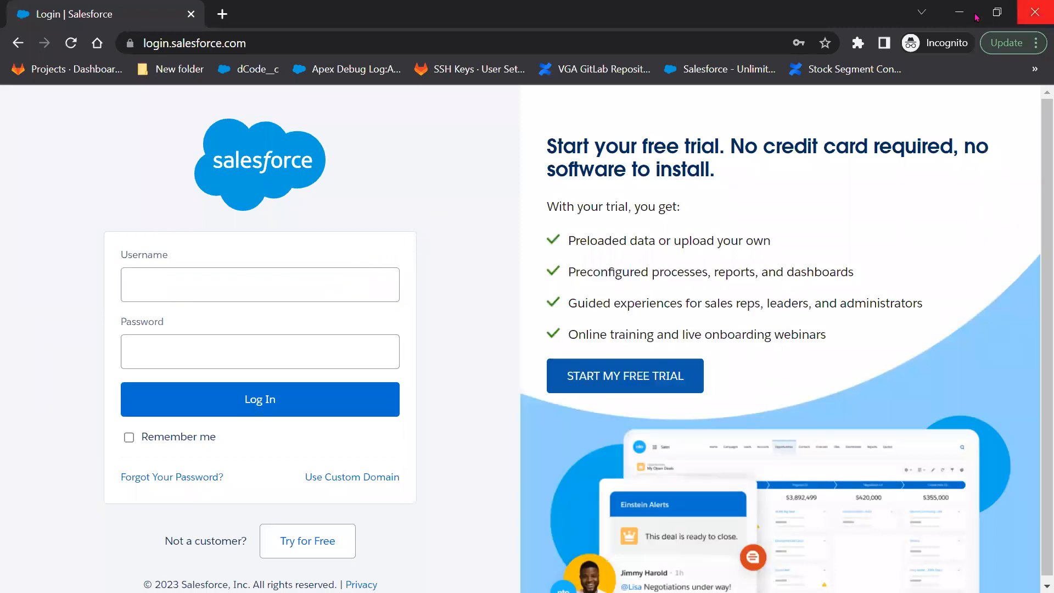
Check the current account's username in the main window, then log in to the incognito window with the matching saved username and password.
{"action": "left_click", "coordinate": [960, 14]}
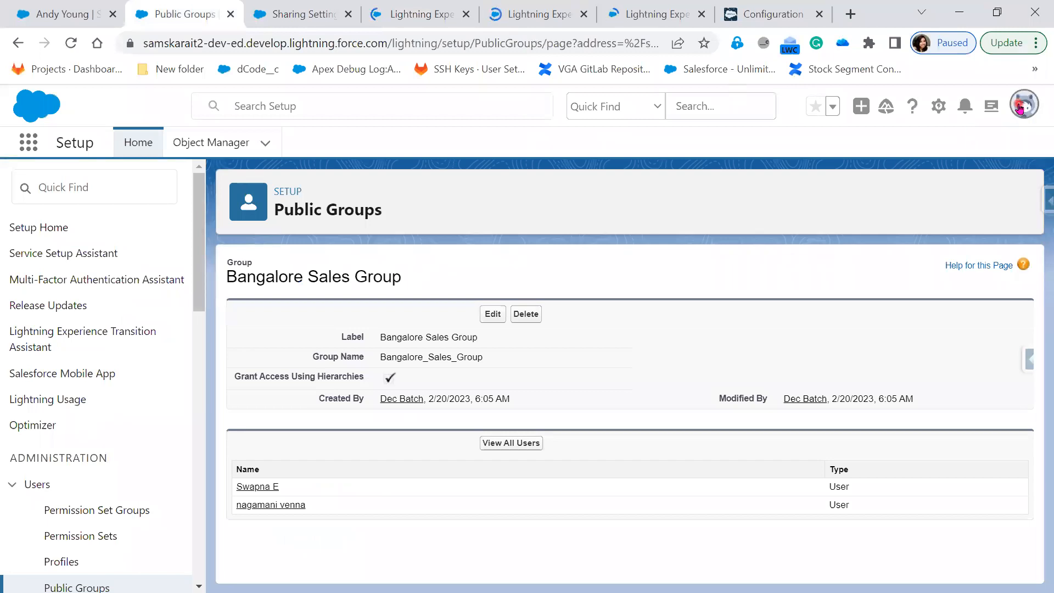
{"action": "left_click", "coordinate": [1020, 107]}
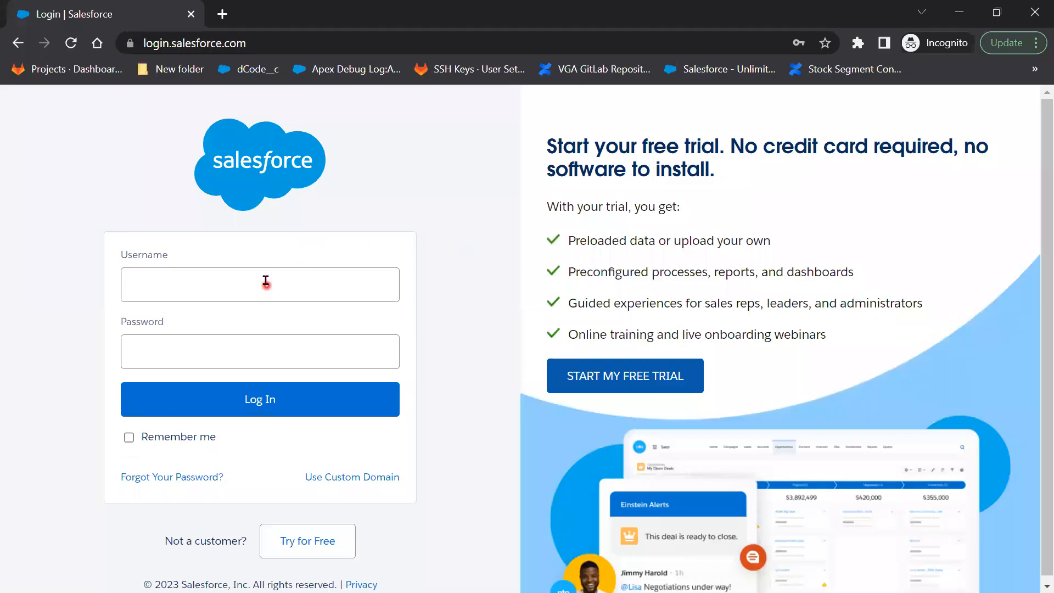
{"action": "left_click", "coordinate": [265, 280]}
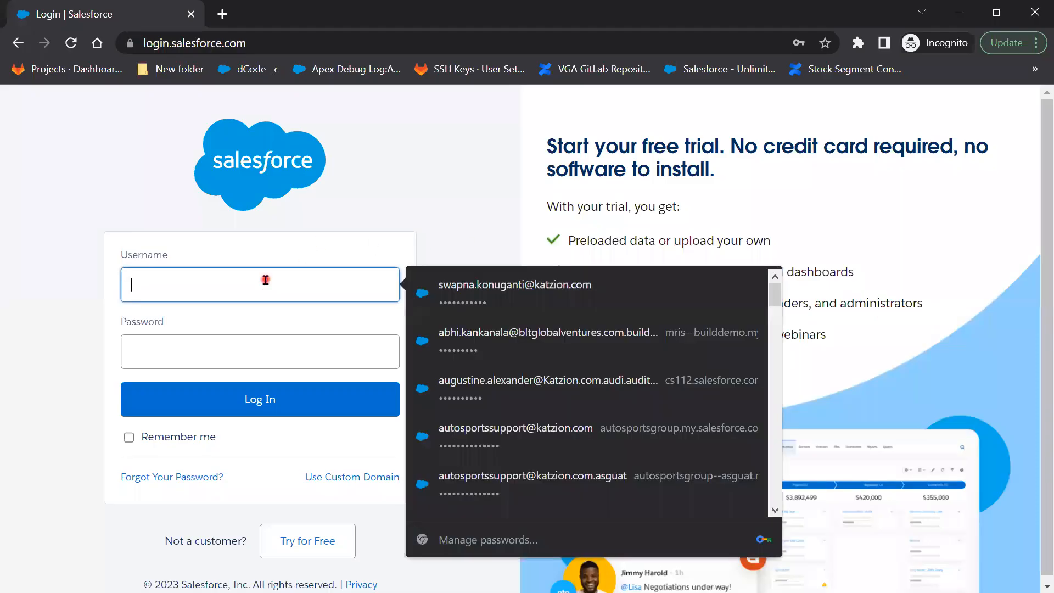
{"action": "type", "text": "dec"}
{"action": "left_click", "coordinate": [272, 329]}
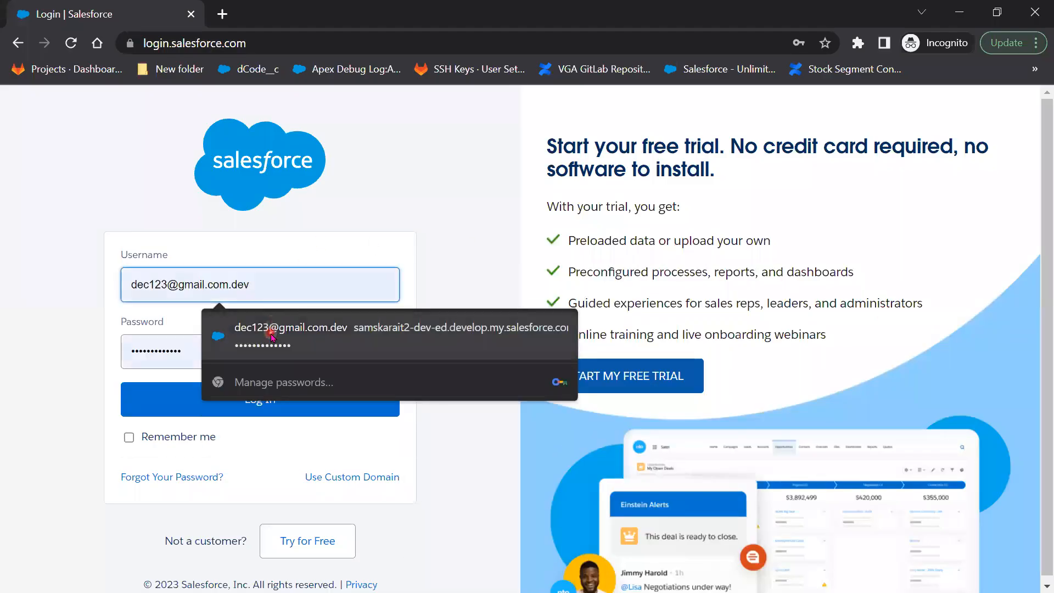
{"action": "left_click", "coordinate": [269, 399]}
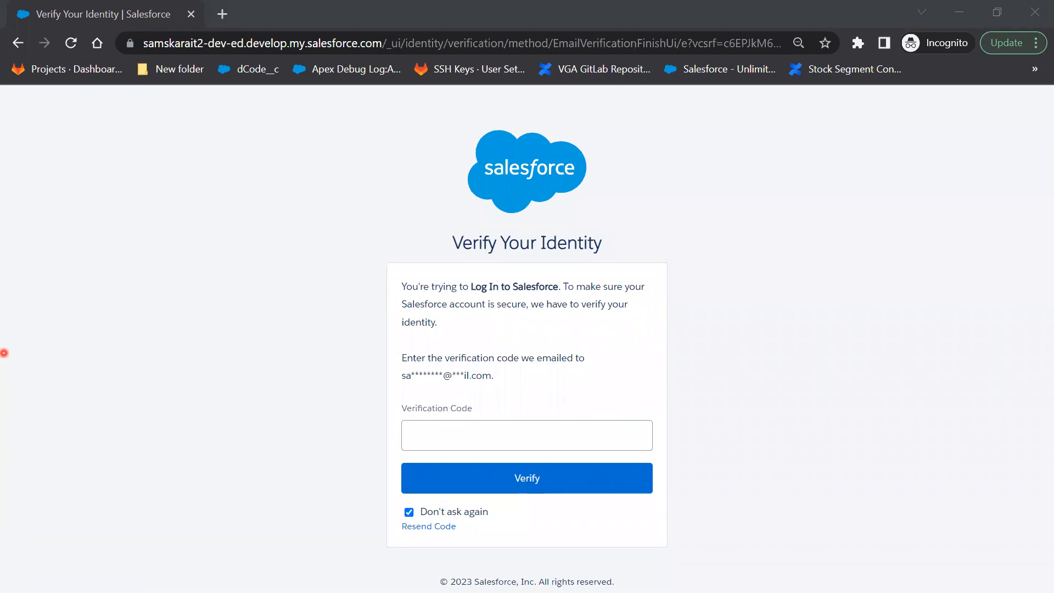
Paste the emailed verification code and submit it to verify the login.
{"action": "left_click", "coordinate": [481, 434]}
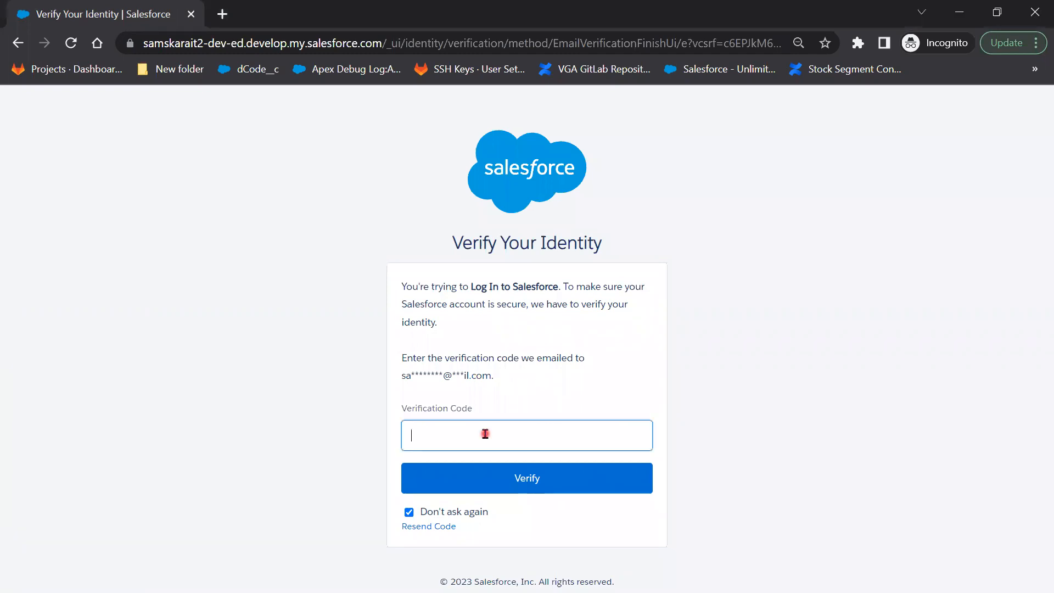
{"action": "key", "text": "ctrl+v"}
{"action": "left_click", "coordinate": [483, 475]}
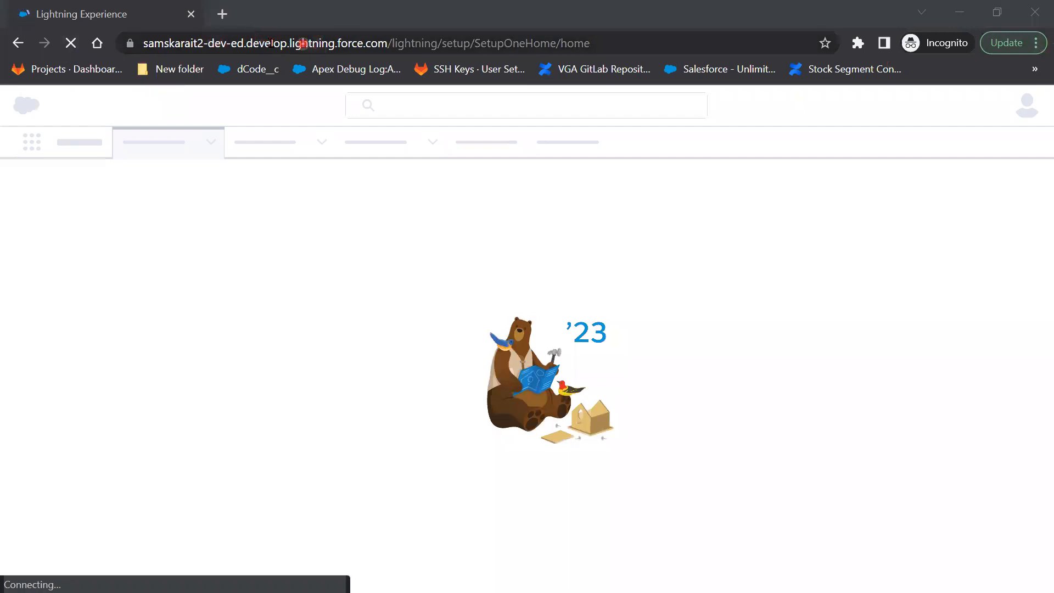
Strip lightning/setup/SetupOneHome/home from the stalled page's address and load the org's base URL.
{"action": "left_click", "coordinate": [291, 42]}
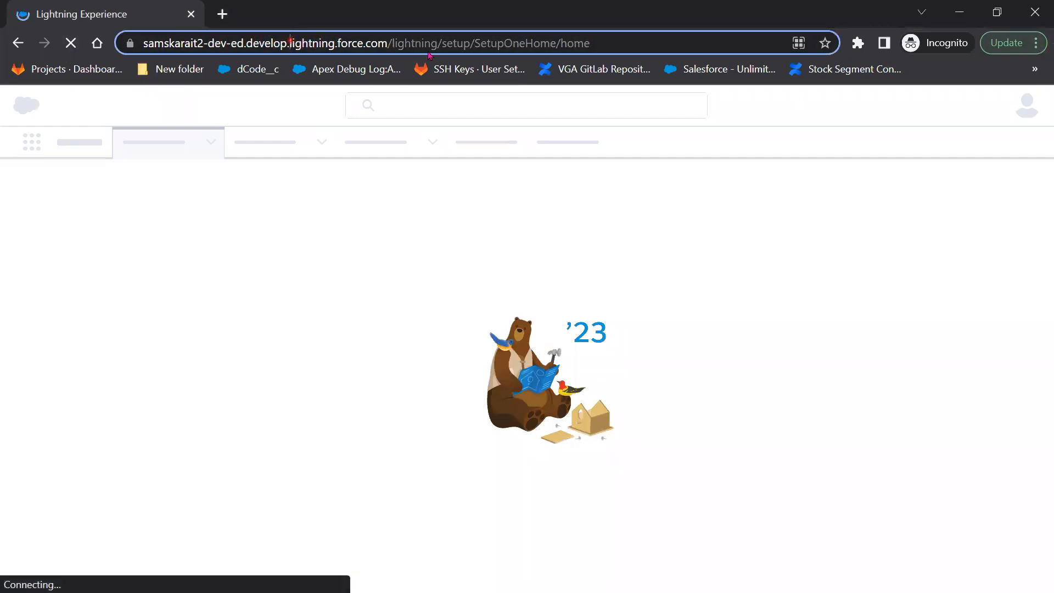
{"action": "left_click", "coordinate": [388, 42]}
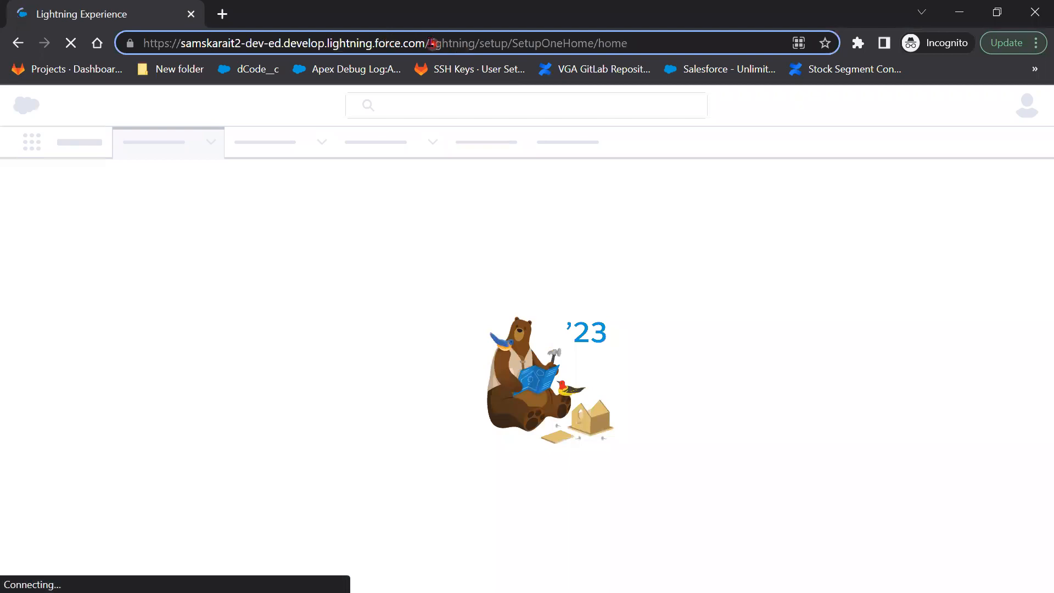
{"action": "left_click_drag", "start_coordinate": [431, 43], "coordinate": [738, 73]}
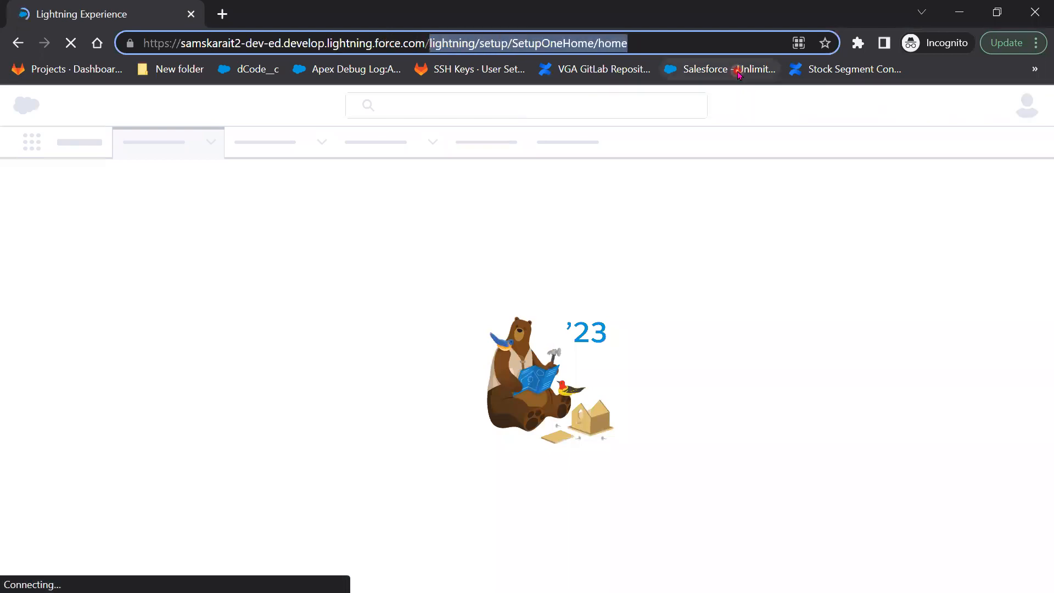
{"action": "key", "text": "BackSpace"}
{"action": "key", "text": "Return"}
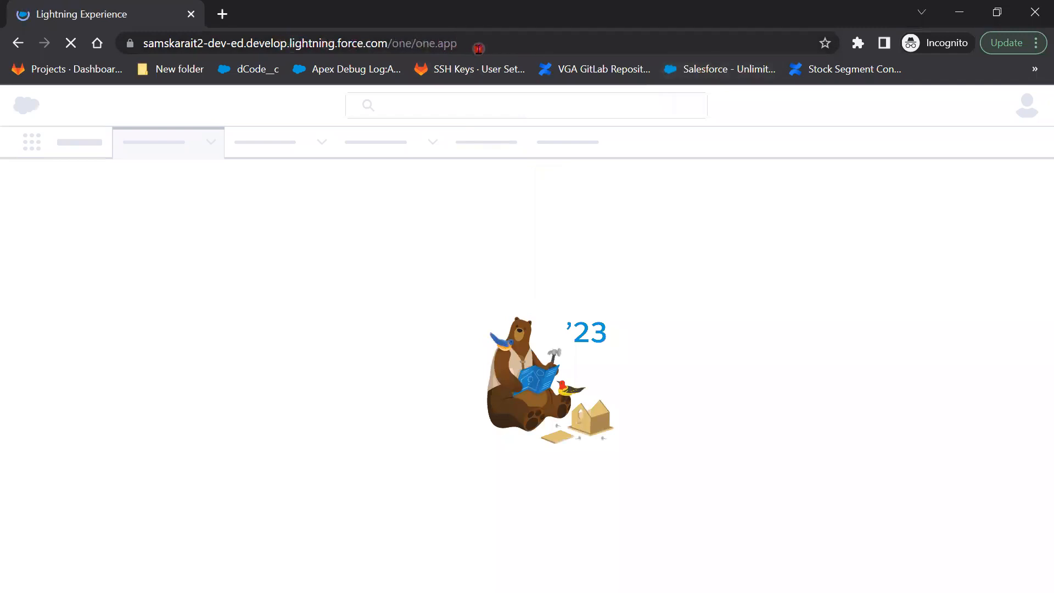
Check whether the stalled Users page in the main browser window has loaded, then return to the incognito window.
{"action": "left_click", "coordinate": [959, 12]}
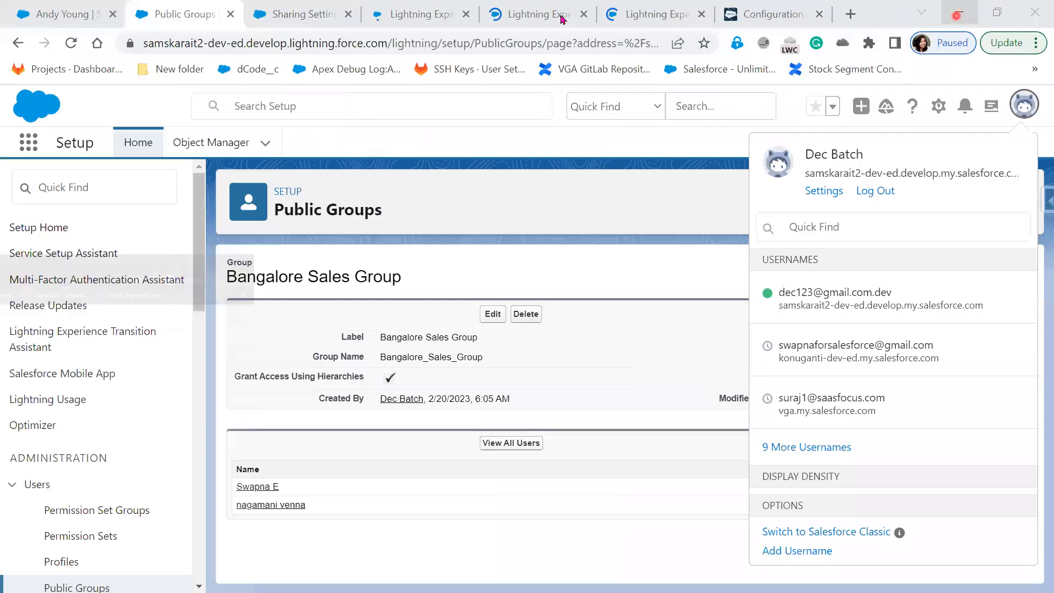
{"action": "left_click", "coordinate": [419, 17]}
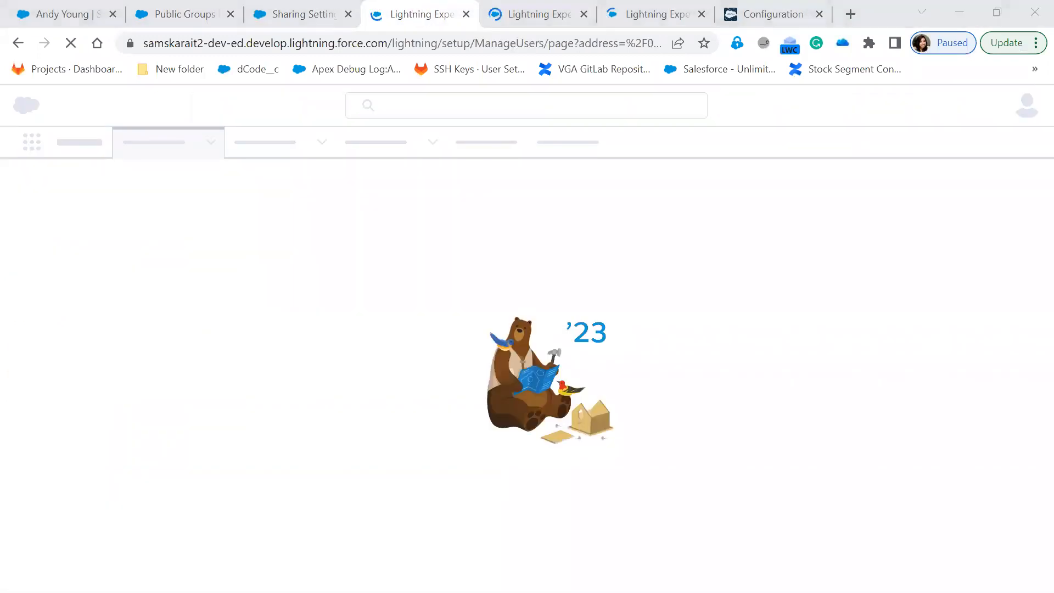
{"action": "key", "text": "alt+Tab"}
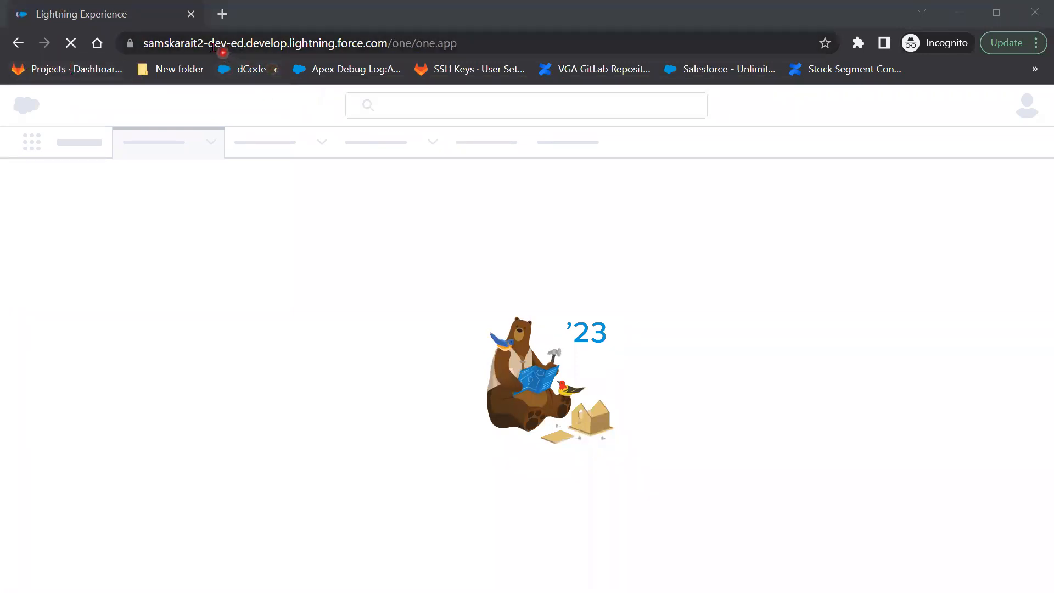
Remove /one/one.app from the incognito page's address and load the org's home page again.
{"action": "left_click_drag", "start_coordinate": [203, 43], "coordinate": [425, 43]}
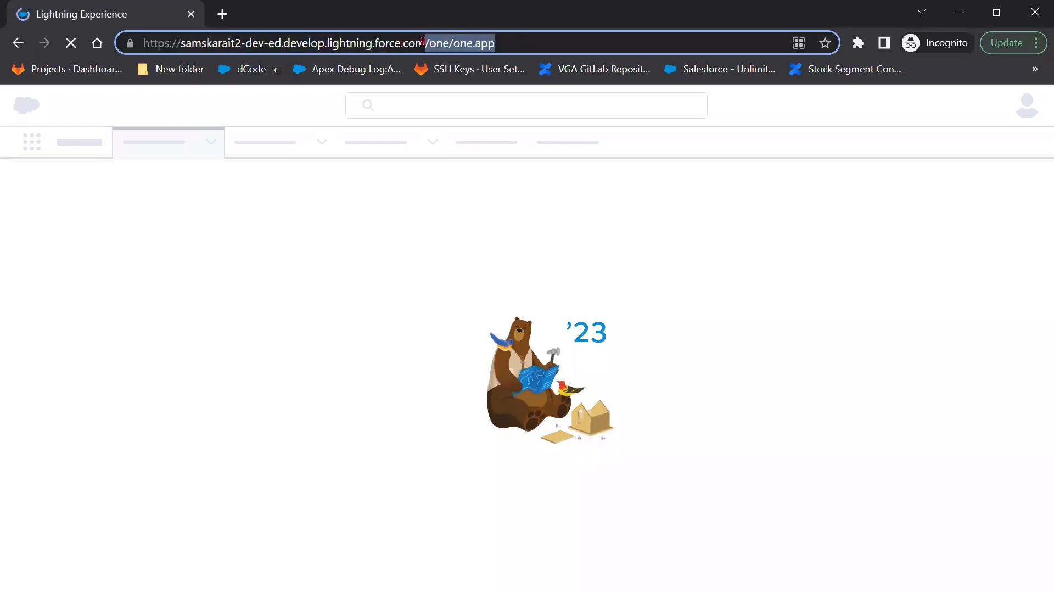
{"action": "key", "text": "BackSpace"}
{"action": "left_click", "coordinate": [517, 73]}
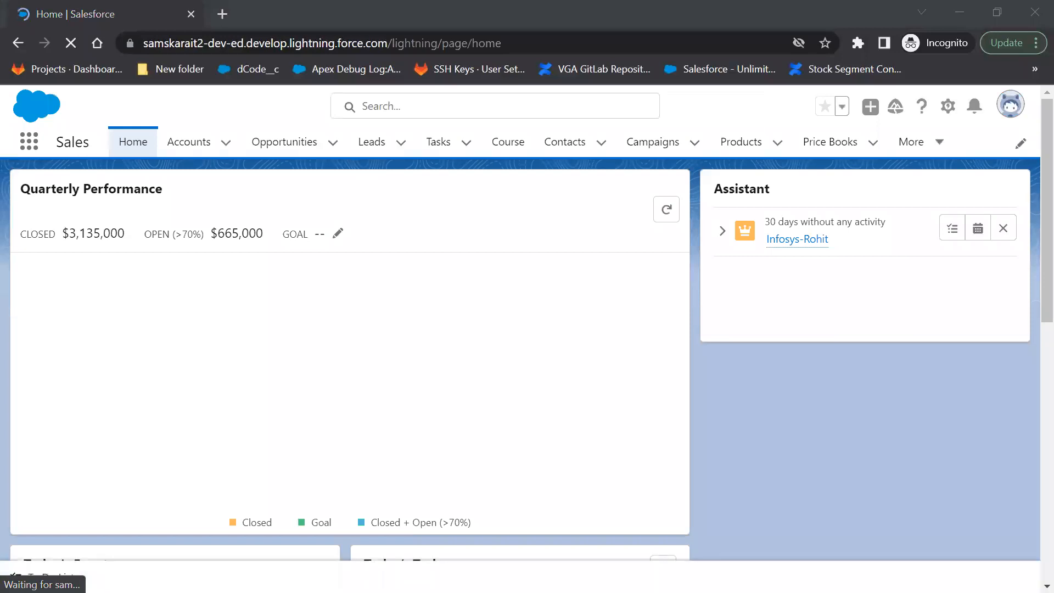
Recheck the main browser window, then open Setup from the Sales home page in the incognito window.
{"action": "left_click", "coordinate": [955, 10]}
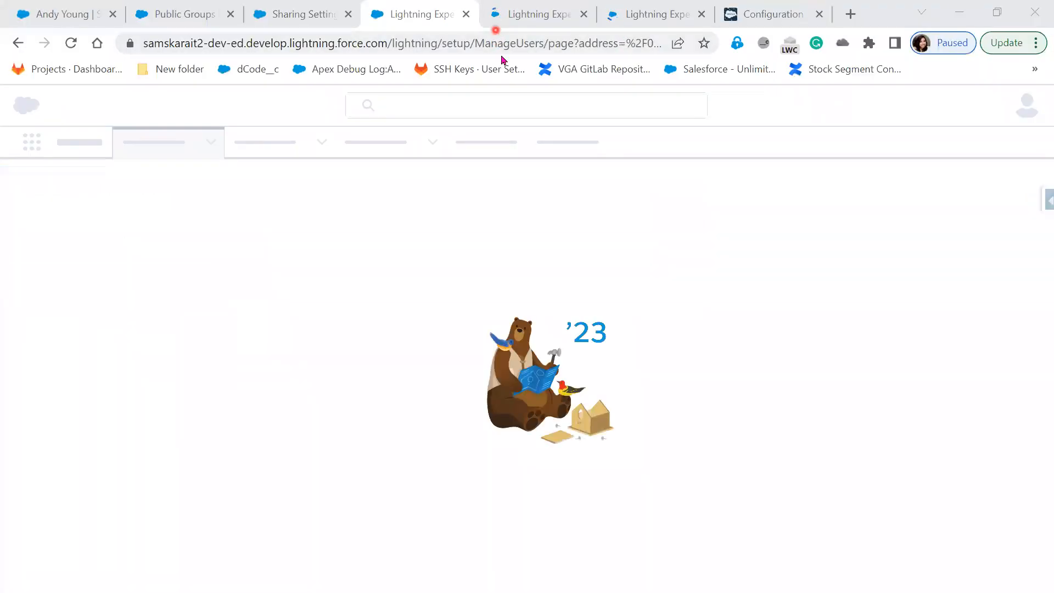
{"action": "key", "text": "alt+Tab"}
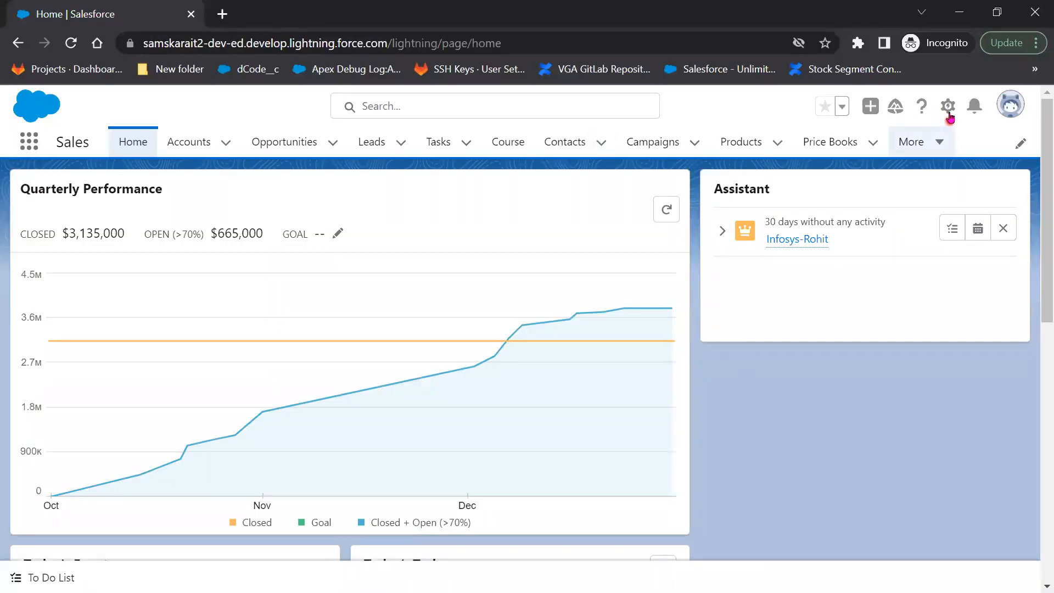
{"action": "left_click", "coordinate": [930, 156]}
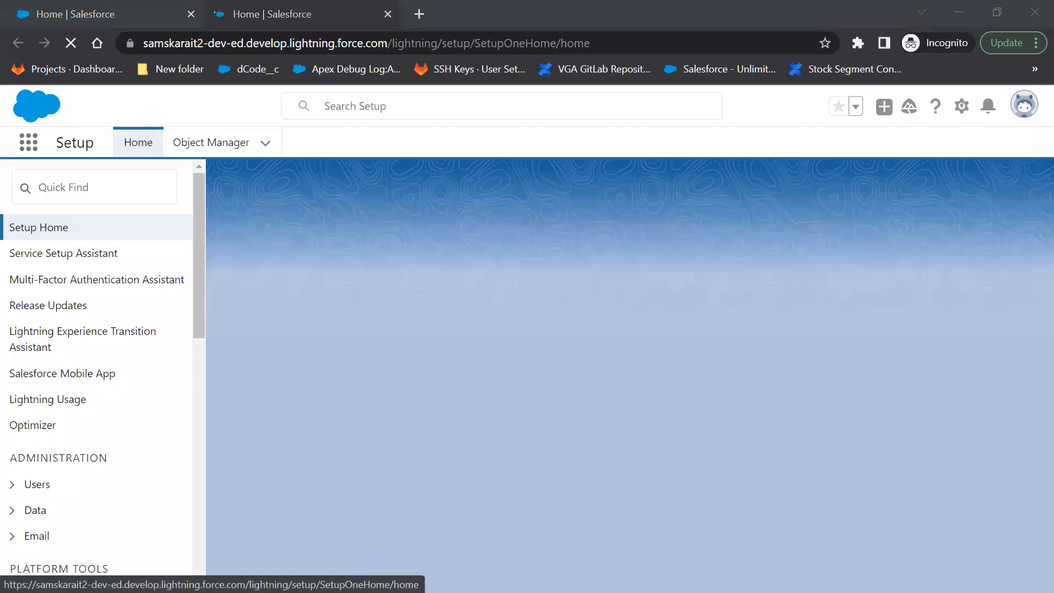
{"action": "left_click", "coordinate": [319, 13]}
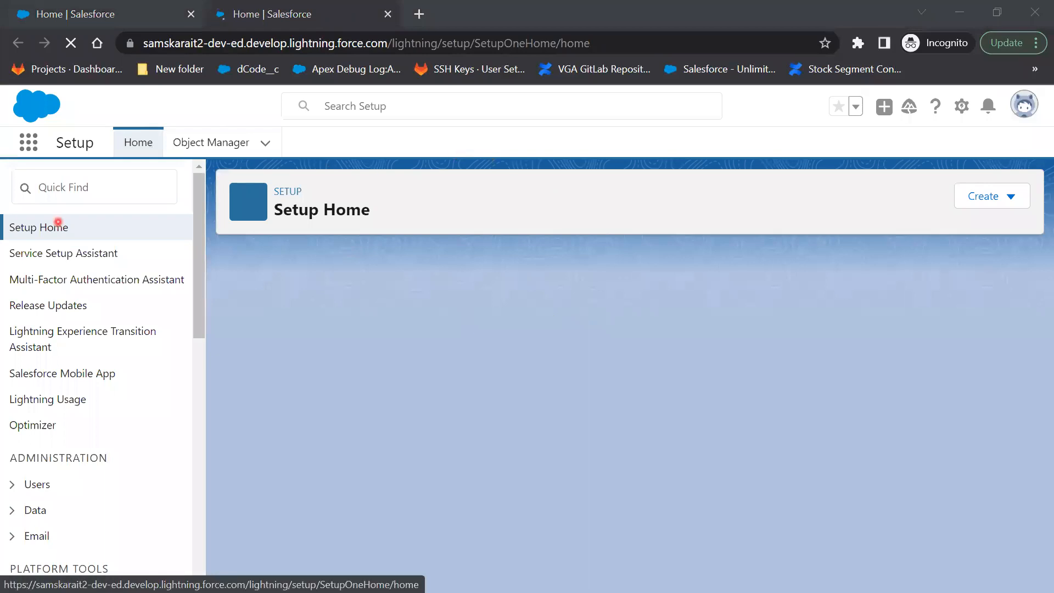
Switch to the main browser window, reload the impersonated user's Sales home page and open the Accounts list.
{"action": "key", "text": "alt+Tab"}
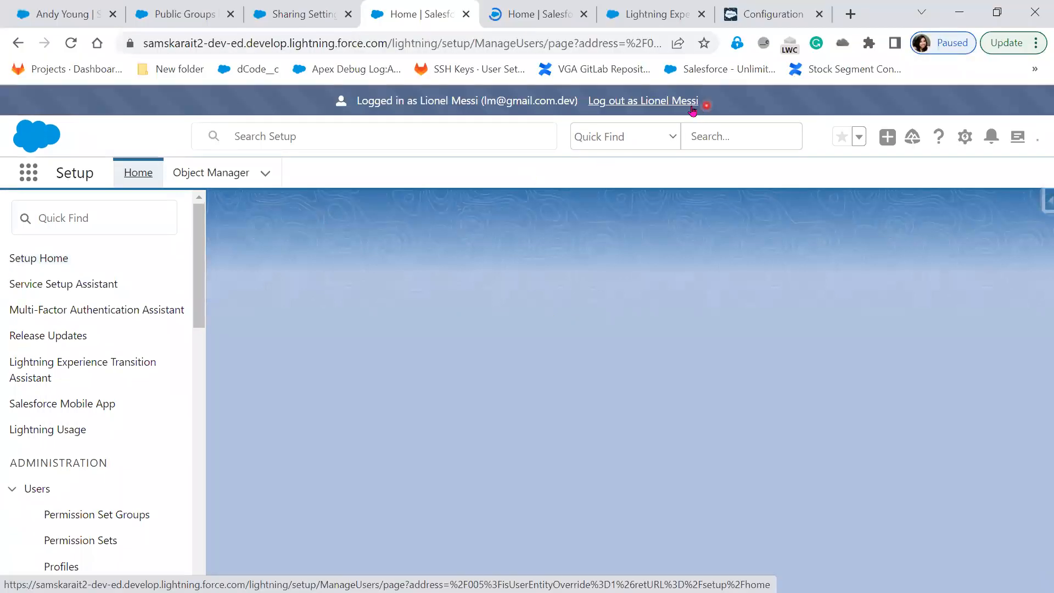
{"action": "left_click", "coordinate": [604, 104]}
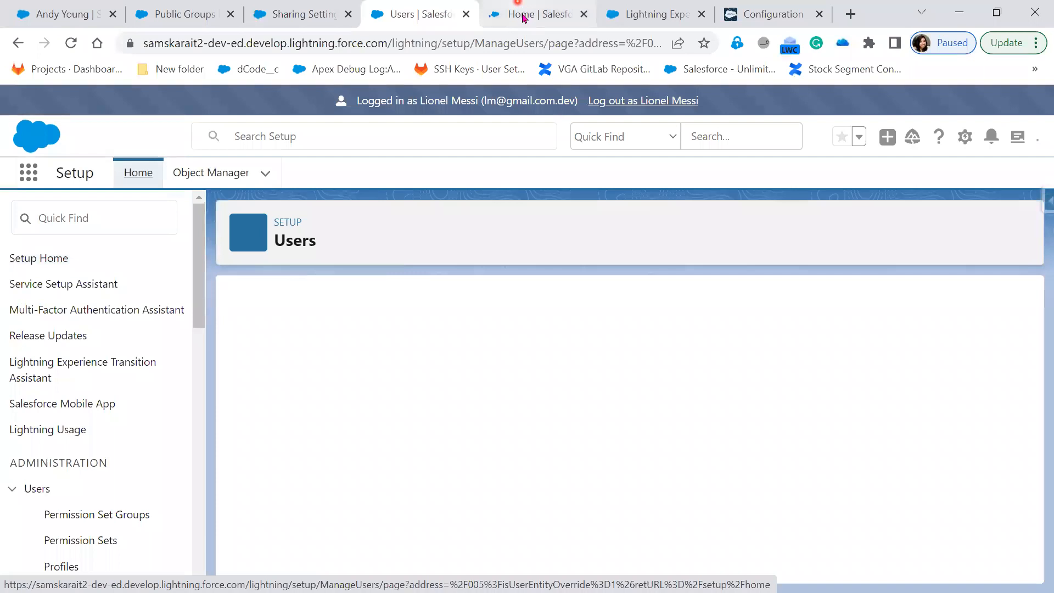
{"action": "left_click", "coordinate": [523, 14]}
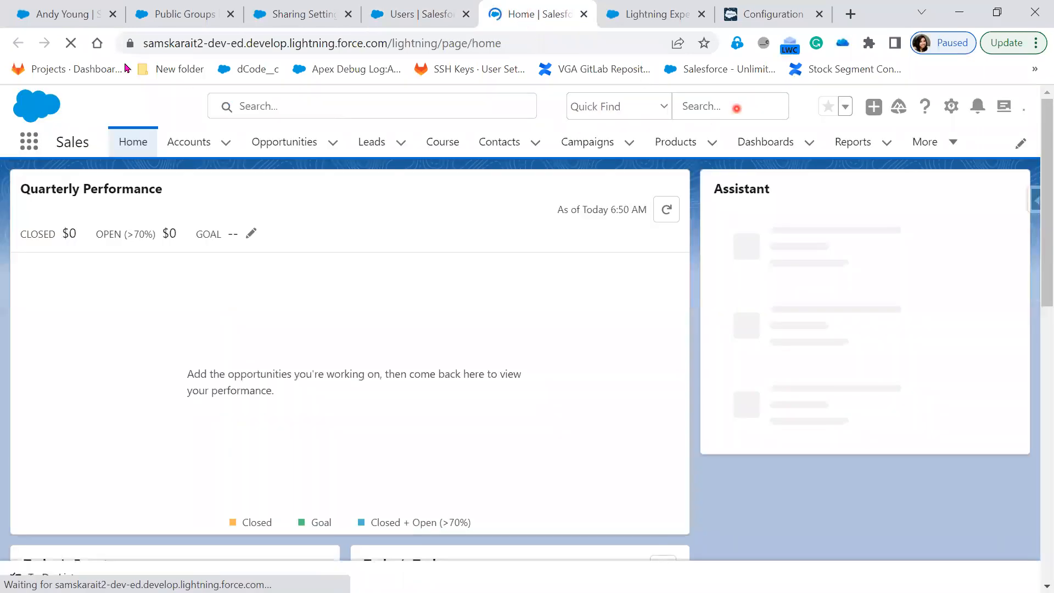
{"action": "left_click", "coordinate": [69, 44]}
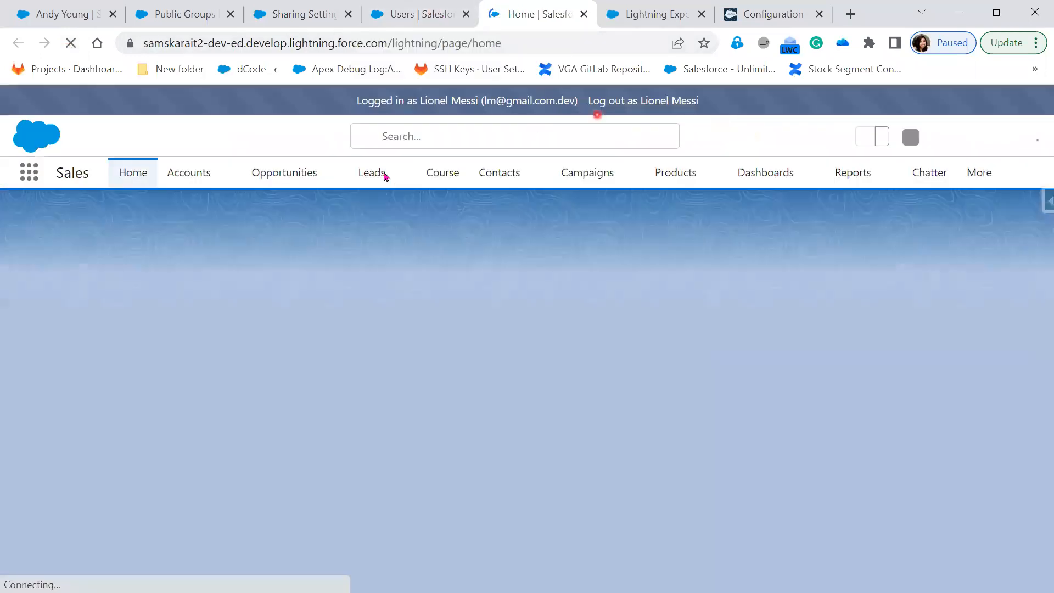
{"action": "left_click", "coordinate": [184, 183]}
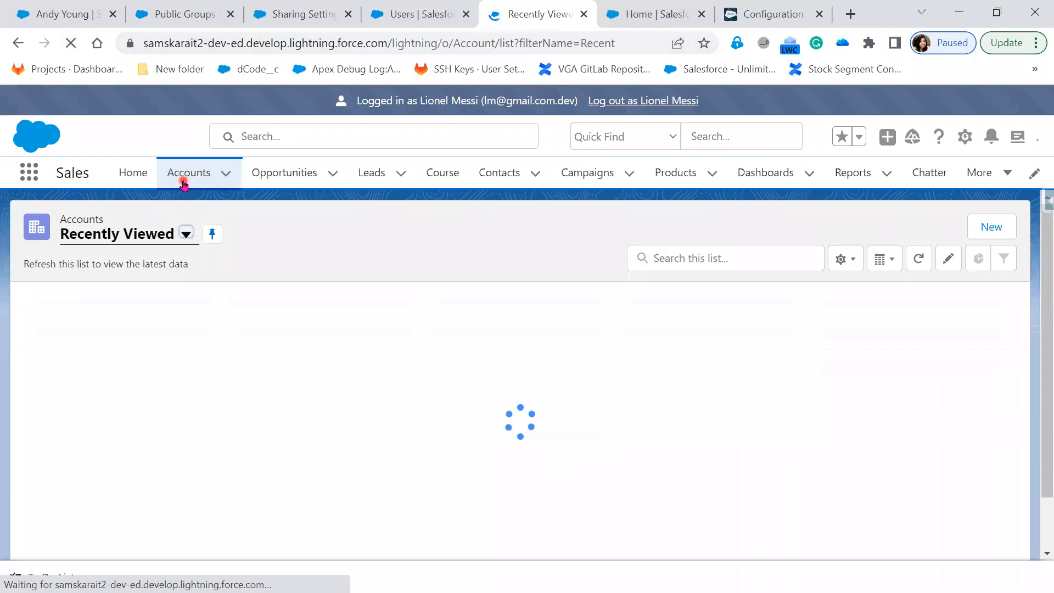
Start a new account as the impersonated user and name it "Sharing Rule Record".
{"action": "left_click", "coordinate": [1007, 231]}
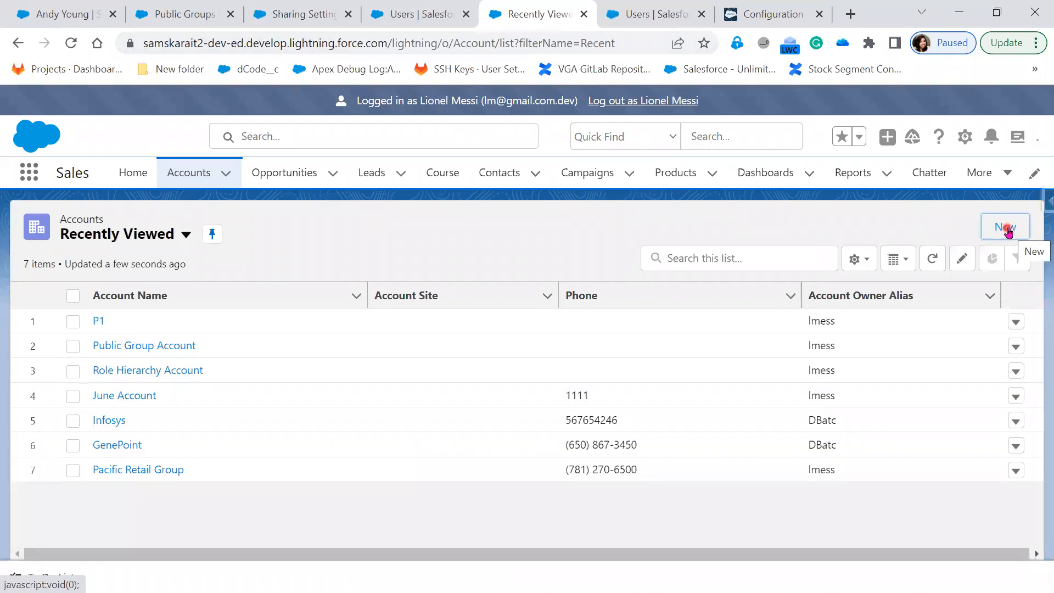
{"action": "left_click", "coordinate": [1006, 227]}
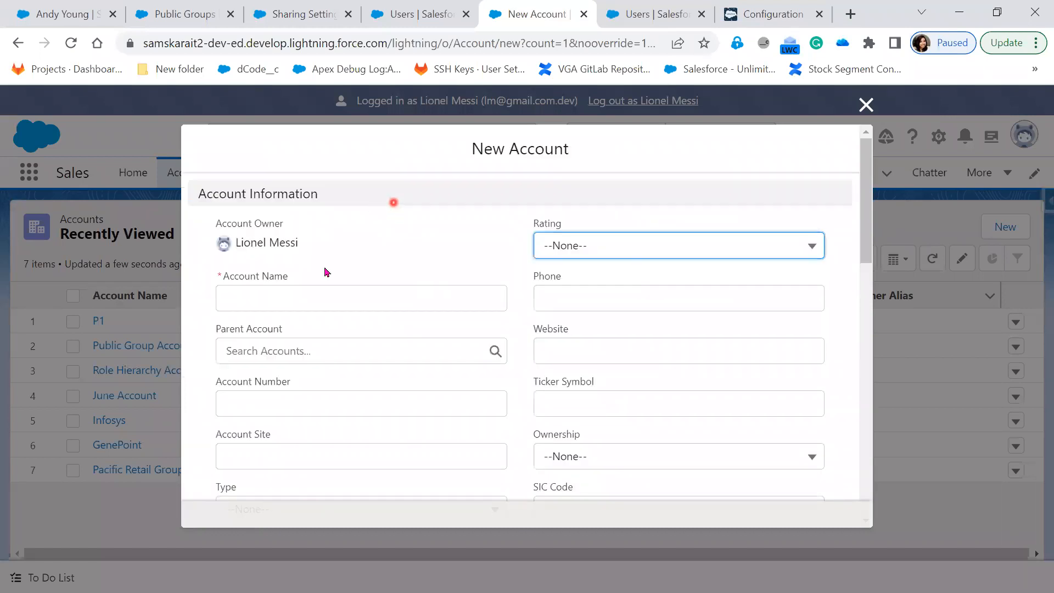
{"action": "left_click", "coordinate": [307, 297]}
{"action": "type", "text": "S"}
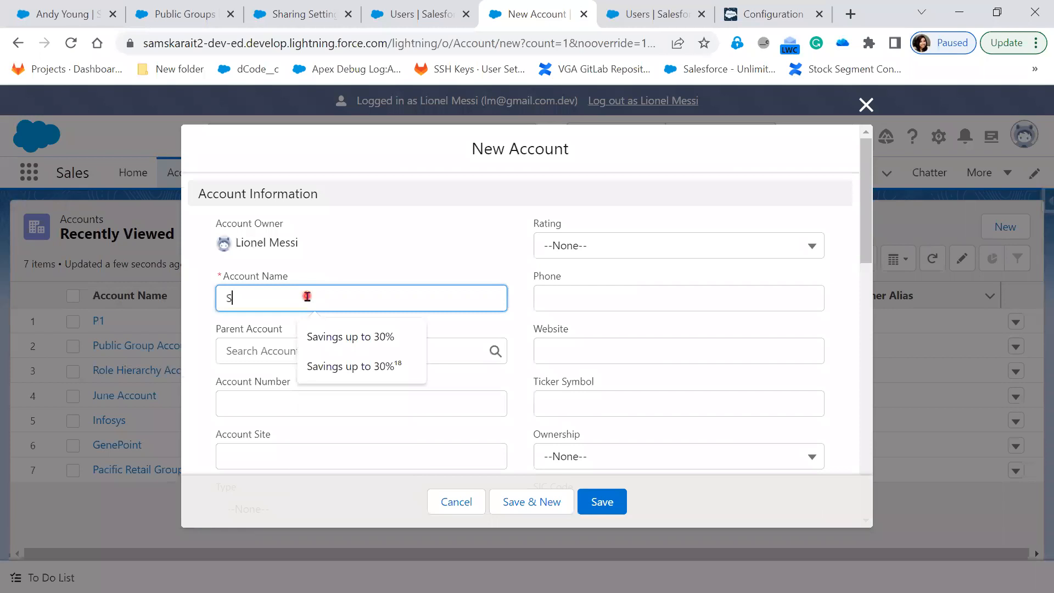
{"action": "type", "text": "haring Rule Record"}
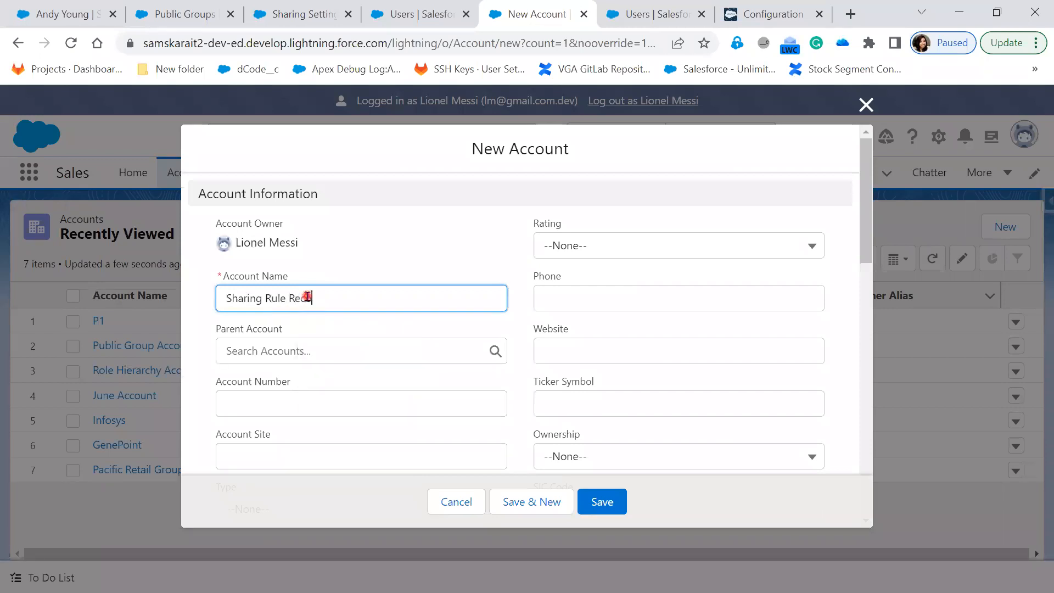
Set the new account's rating to Hot.
{"action": "left_click", "coordinate": [604, 250]}
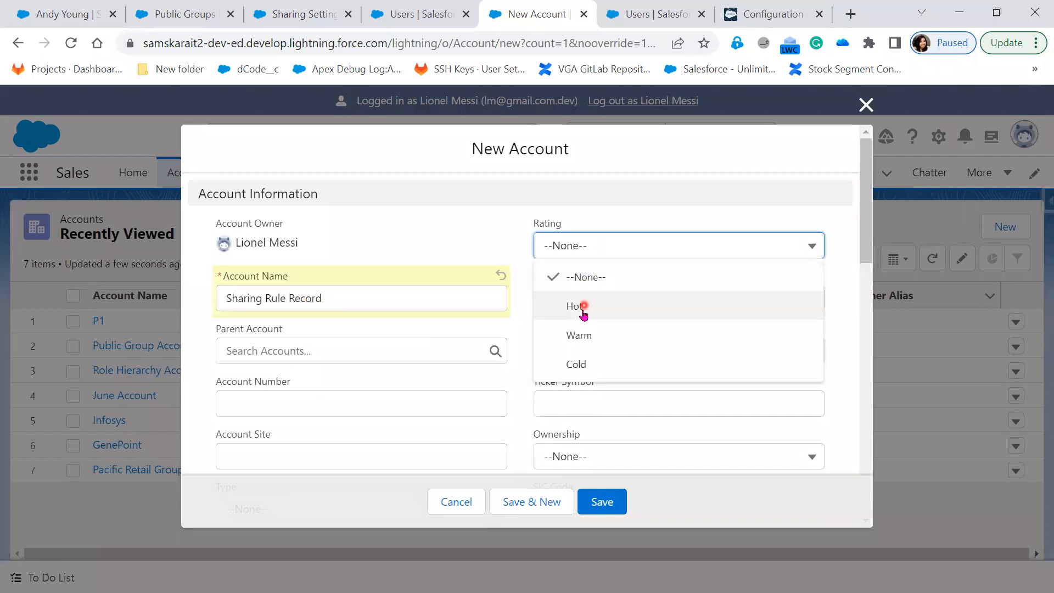
{"action": "left_click", "coordinate": [579, 305]}
Look through the whole new account form for the Industry, Customer Priority and Active fields that the sharing rule relies on.
{"action": "scroll", "coordinate": [461, 409], "scroll_direction": "down", "scroll_amount": 3}
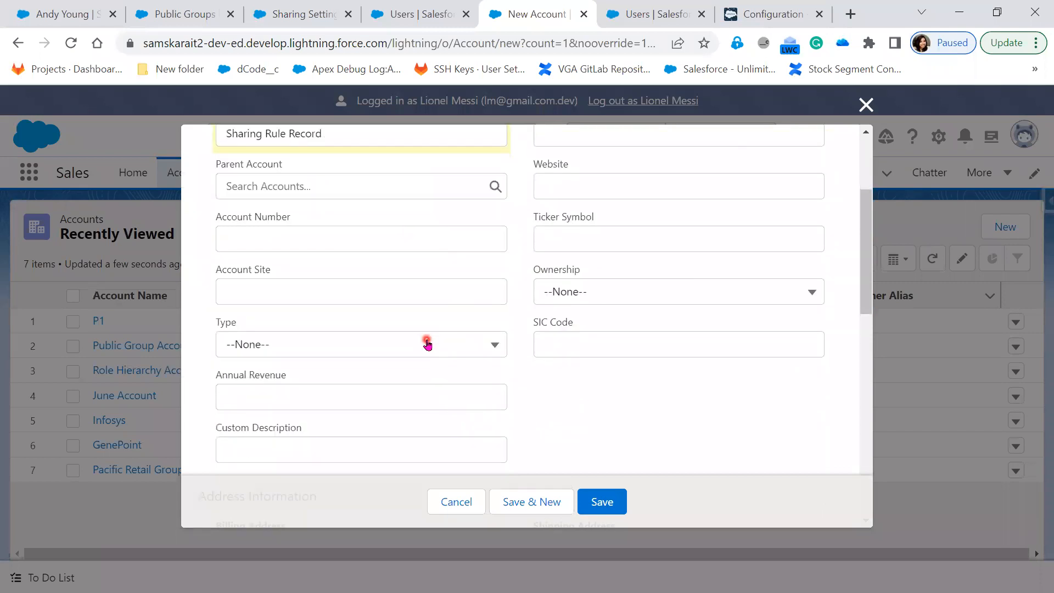
{"action": "scroll", "coordinate": [427, 344], "scroll_direction": "up", "scroll_amount": 2}
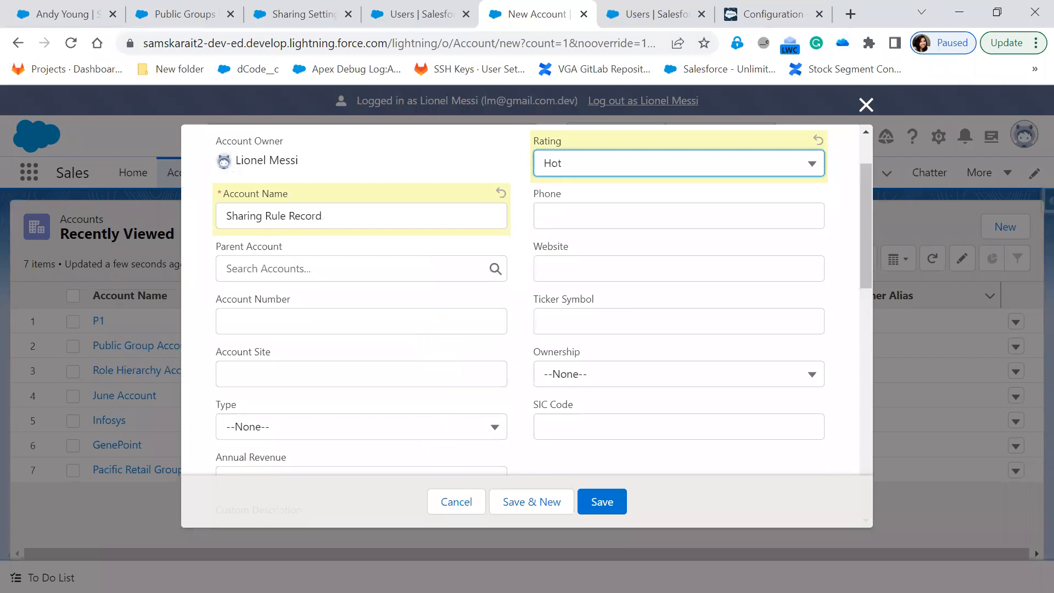
{"action": "scroll", "coordinate": [397, 365], "scroll_direction": "down", "scroll_amount": 3}
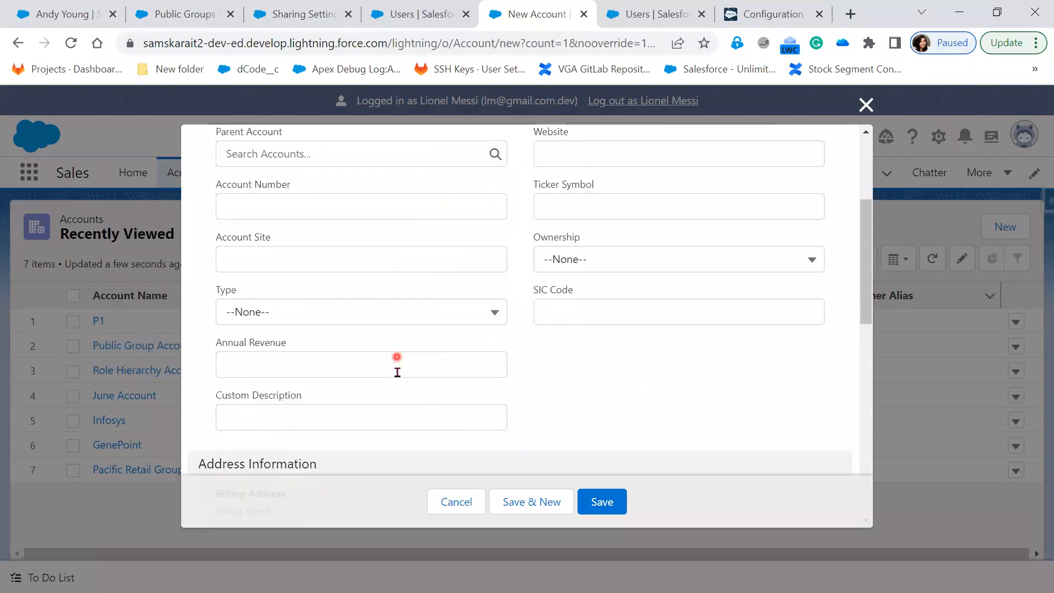
{"action": "scroll", "coordinate": [398, 378], "scroll_direction": "down", "scroll_amount": 10}
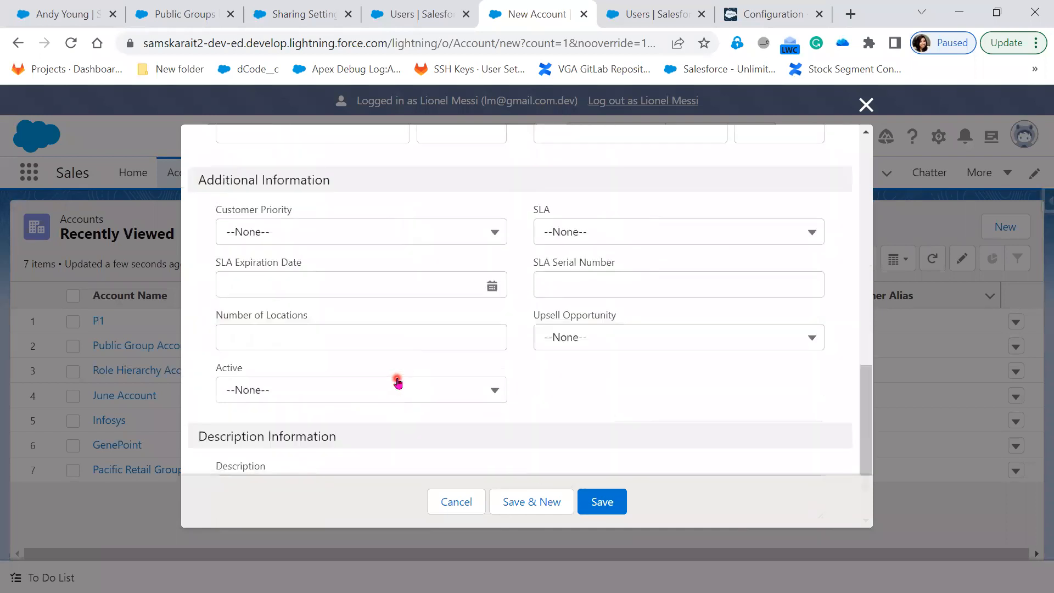
{"action": "scroll", "coordinate": [398, 382], "scroll_direction": "up", "scroll_amount": 12}
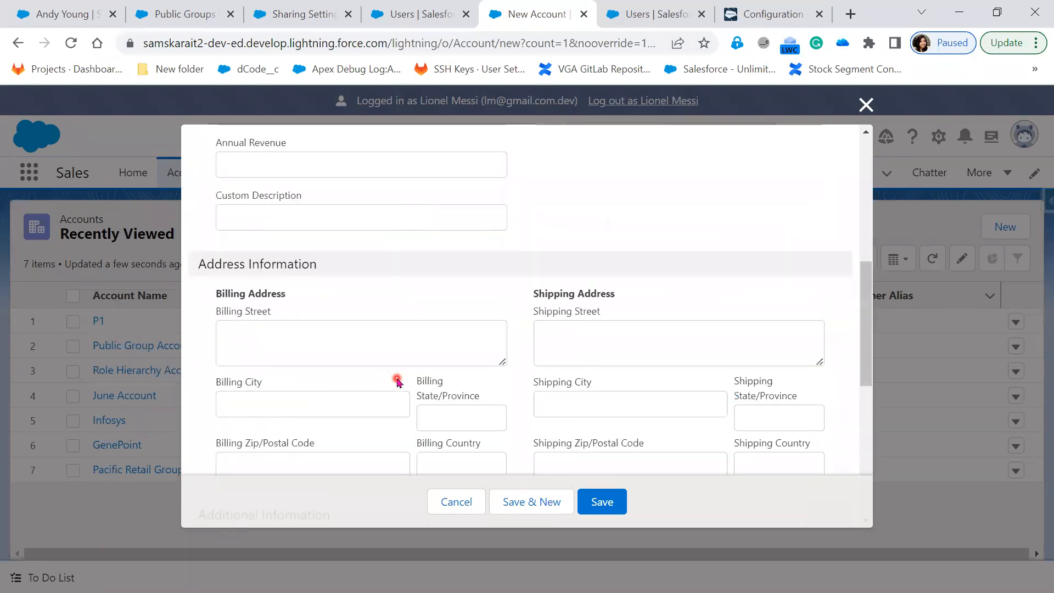
{"action": "scroll", "coordinate": [397, 381], "scroll_direction": "up", "scroll_amount": 2}
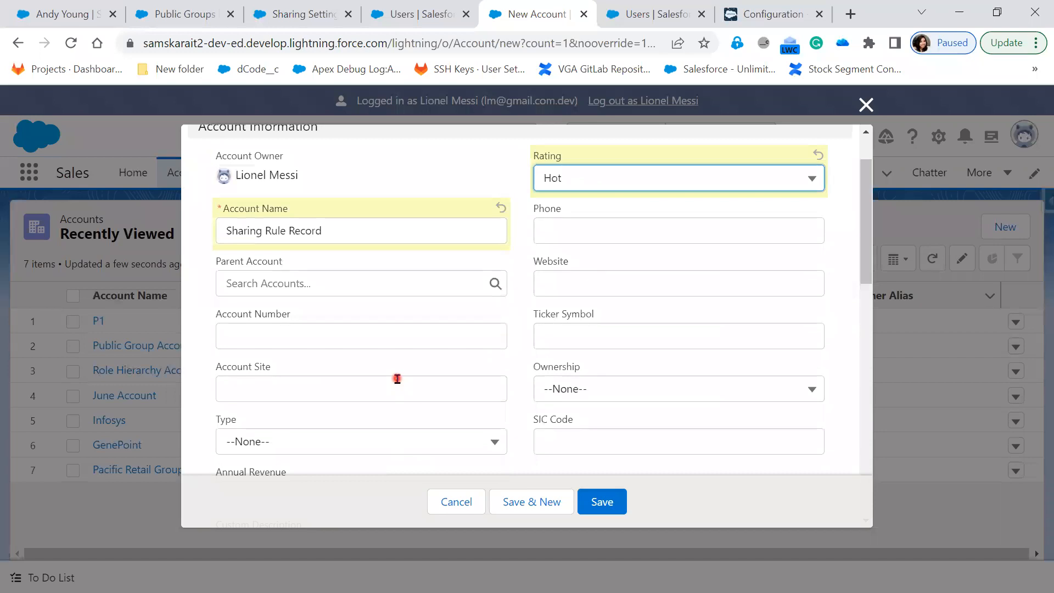
{"action": "scroll", "coordinate": [398, 379], "scroll_direction": "down", "scroll_amount": 2}
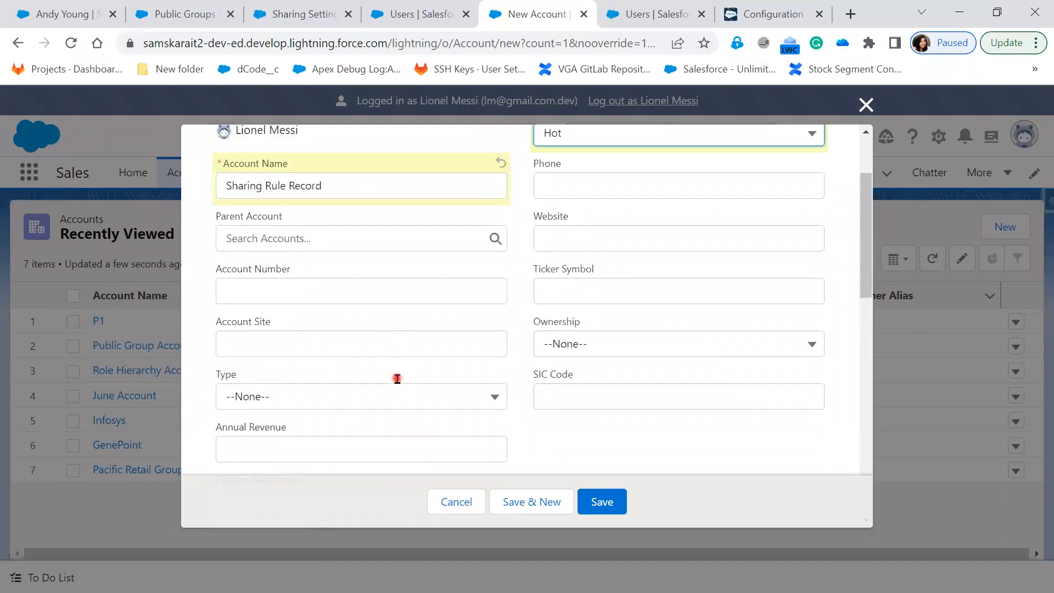
{"action": "left_click", "coordinate": [397, 371]}
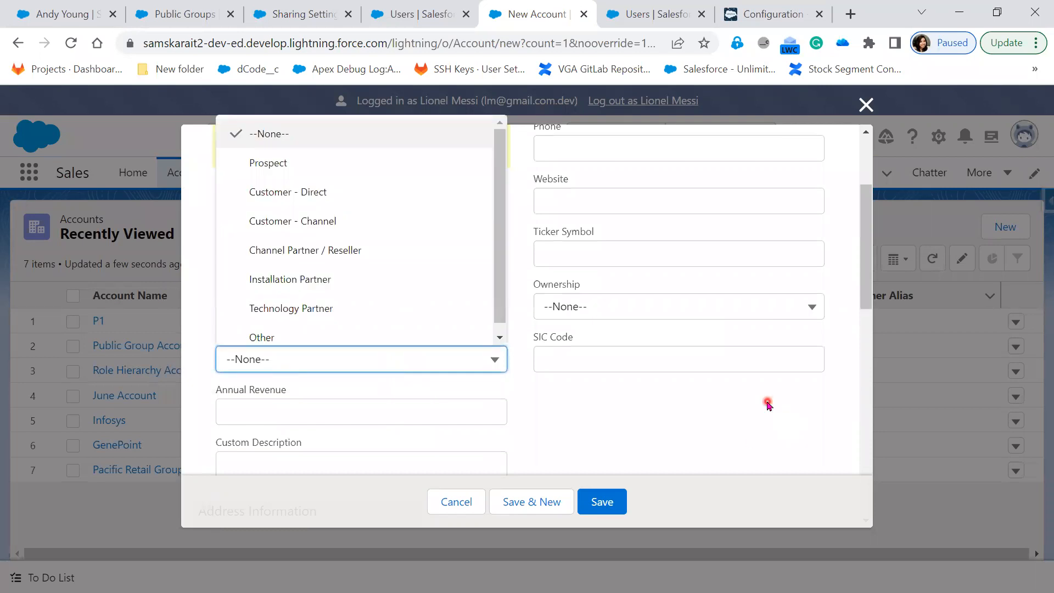
{"action": "left_click", "coordinate": [738, 432]}
{"action": "scroll", "coordinate": [738, 433], "scroll_direction": "down", "scroll_amount": 6}
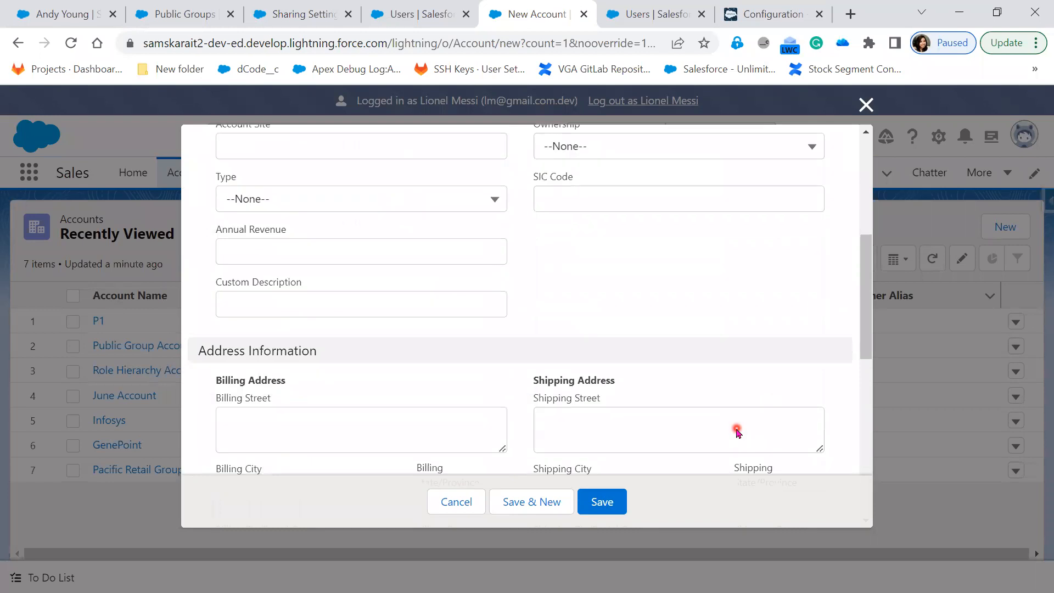
{"action": "scroll", "coordinate": [738, 432], "scroll_direction": "down", "scroll_amount": 6}
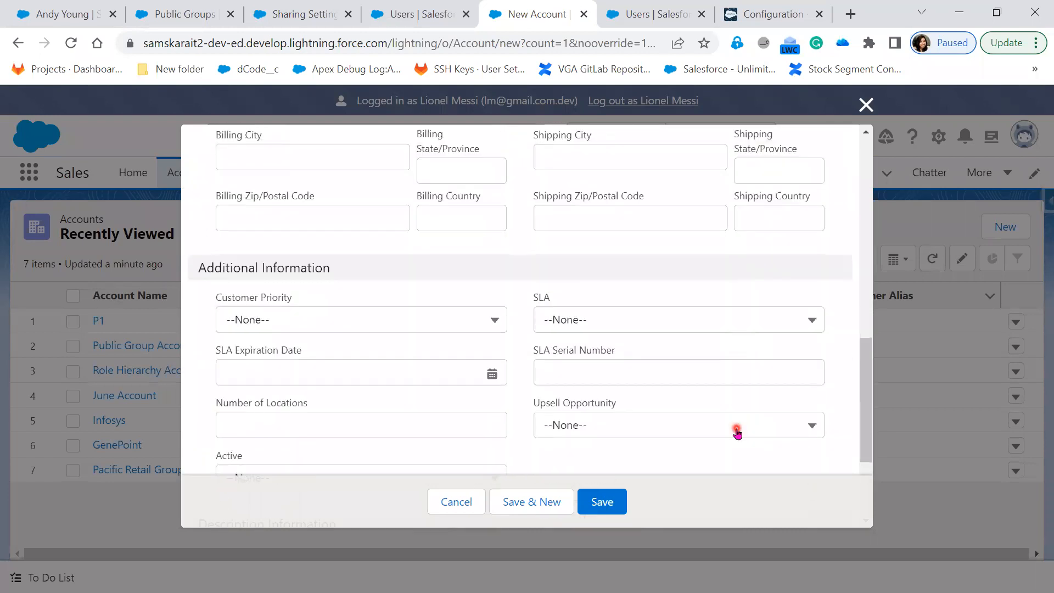
{"action": "scroll", "coordinate": [737, 428], "scroll_direction": "up", "scroll_amount": 12}
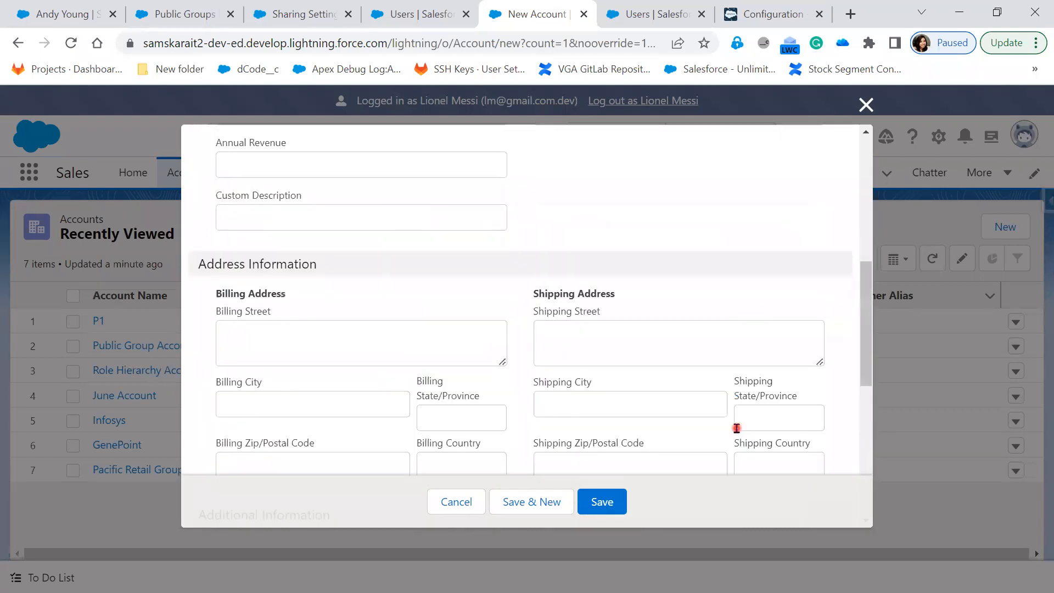
{"action": "scroll", "coordinate": [738, 432], "scroll_direction": "down", "scroll_amount": 2}
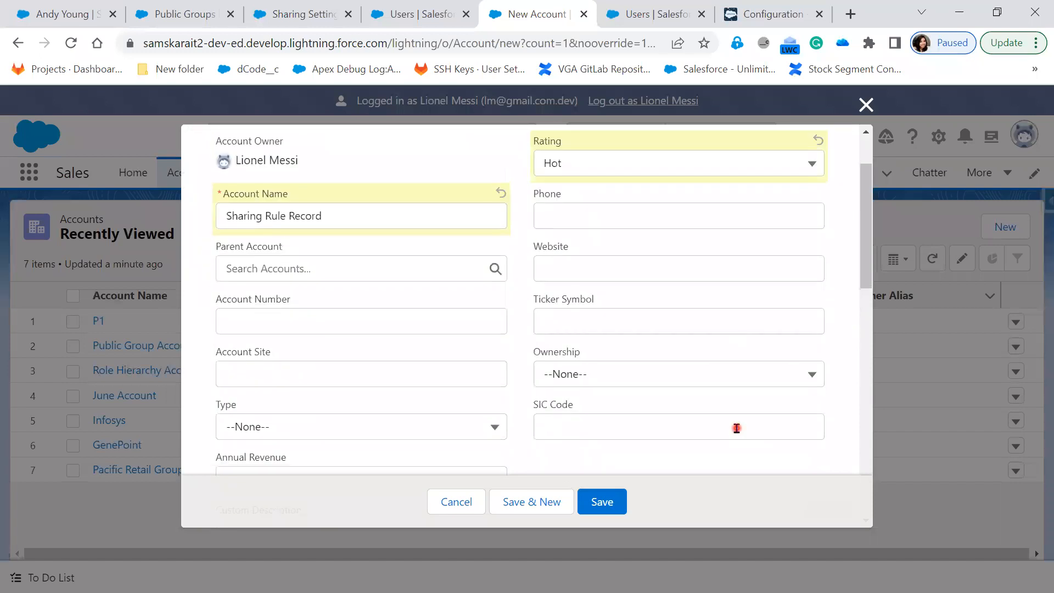
Discard the unsaved account and log out of the impersonated user's session.
{"action": "left_click", "coordinate": [866, 105]}
{"action": "left_click", "coordinate": [640, 104]}
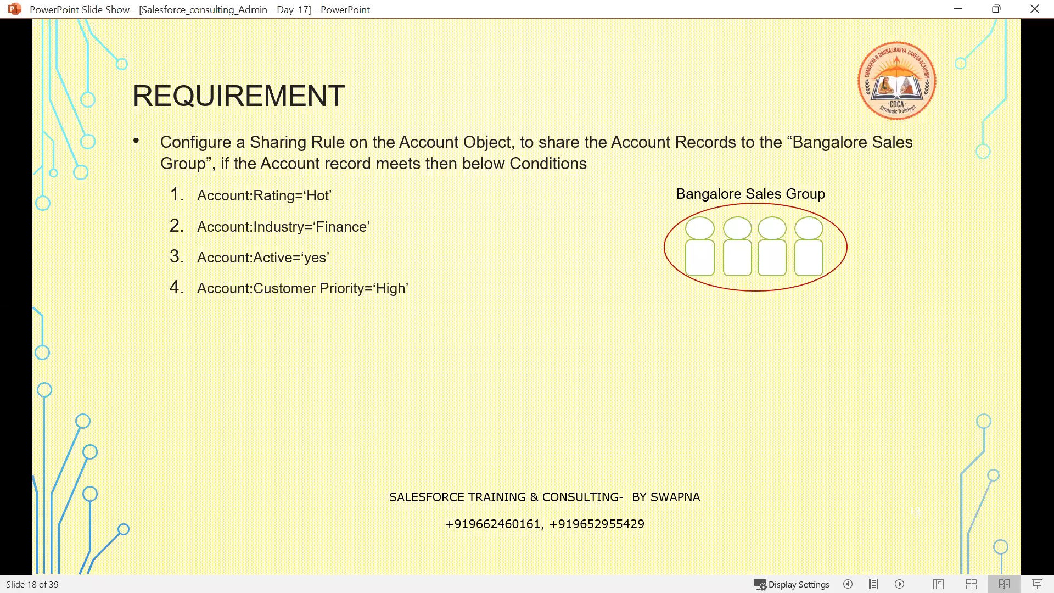
Put away the requirement slide show and go to the administrator's Users list in the browser.
{"action": "key", "text": "alt+Tab"}
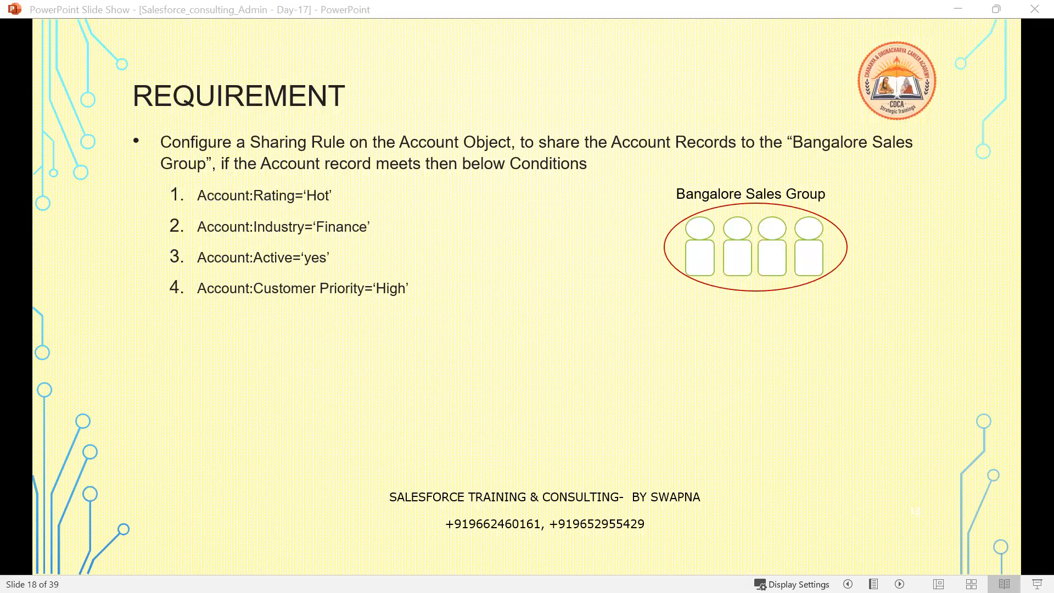
{"action": "left_click", "coordinate": [966, 10]}
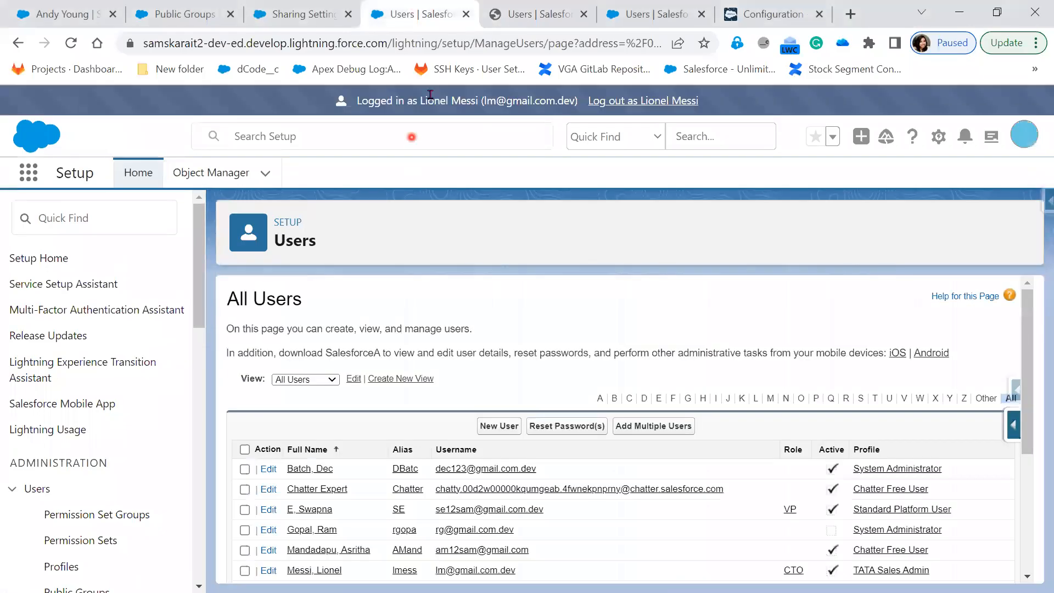
{"action": "scroll", "coordinate": [498, 432], "scroll_direction": "down", "scroll_amount": 4}
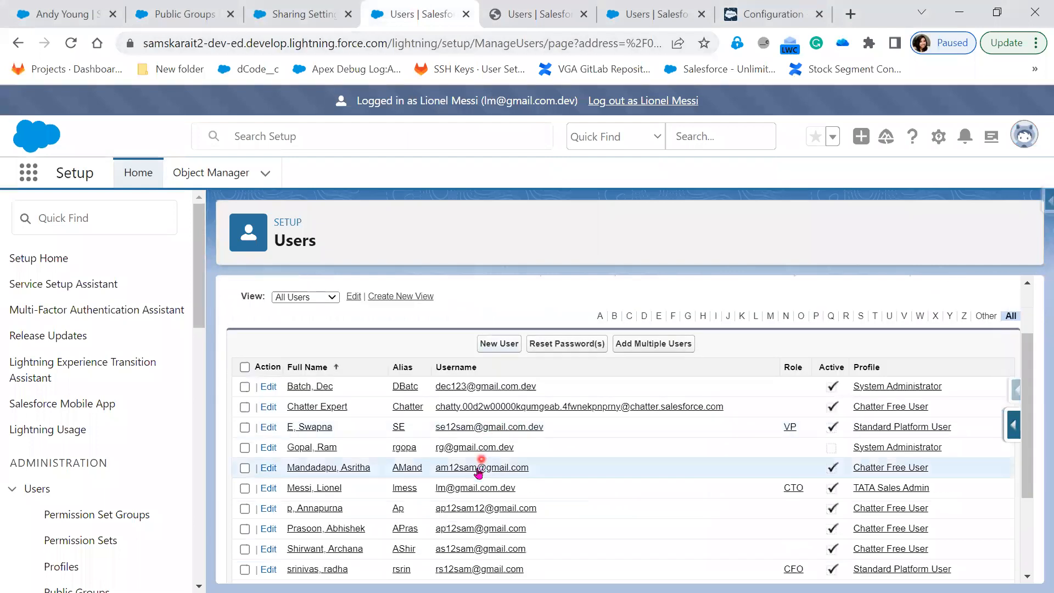
{"action": "left_click", "coordinate": [522, 13]}
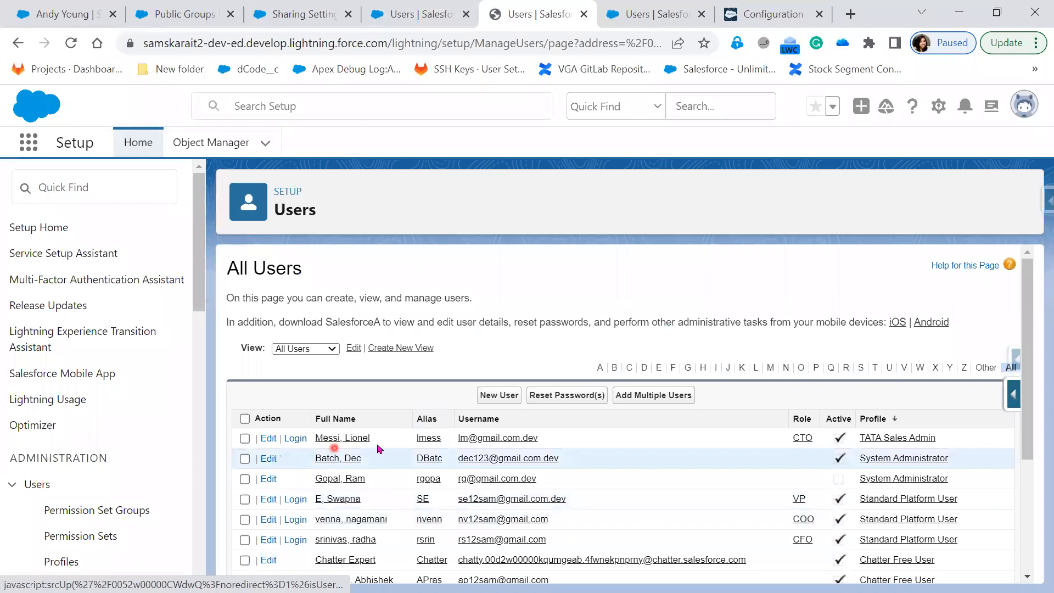
Open the TATA Sales Admin profile and view its field-level security for the Account object.
{"action": "left_click", "coordinate": [897, 437]}
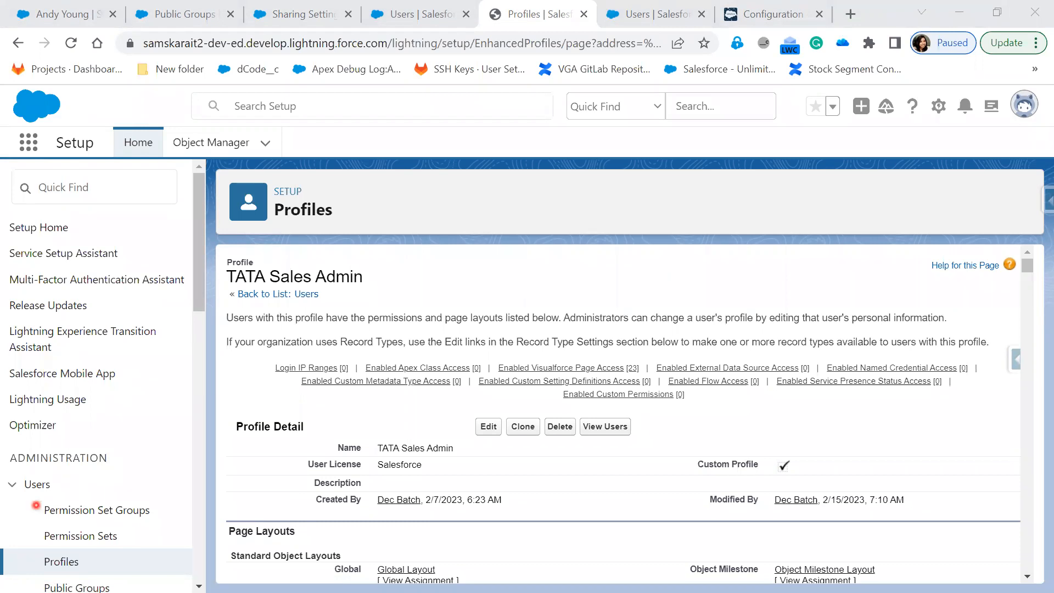
{"action": "scroll", "coordinate": [434, 515], "scroll_direction": "down", "scroll_amount": 10}
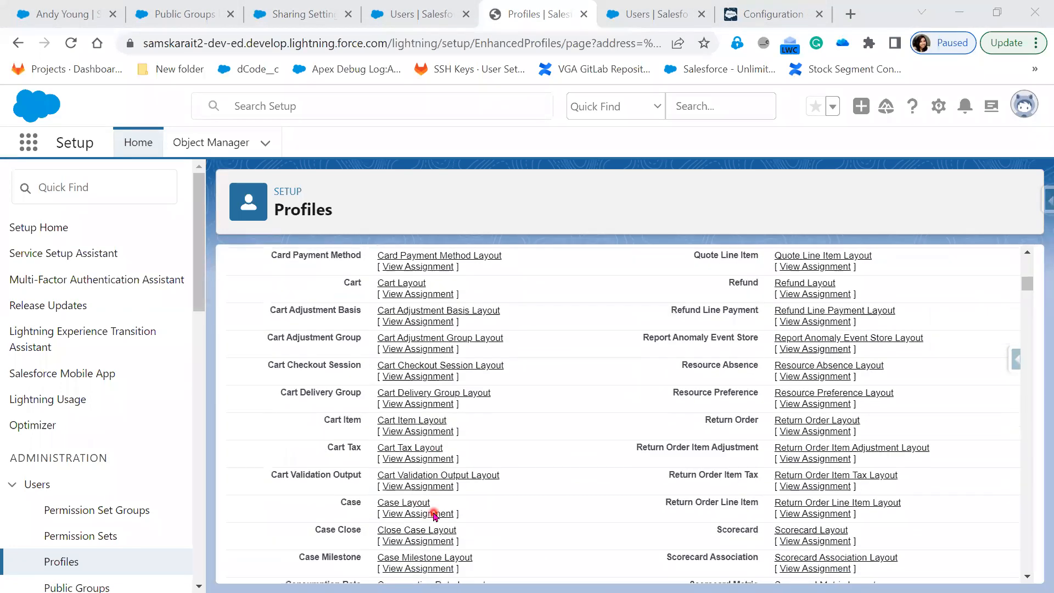
{"action": "scroll", "coordinate": [433, 515], "scroll_direction": "down", "scroll_amount": 15}
{"action": "scroll", "coordinate": [432, 513], "scroll_direction": "up", "scroll_amount": 5}
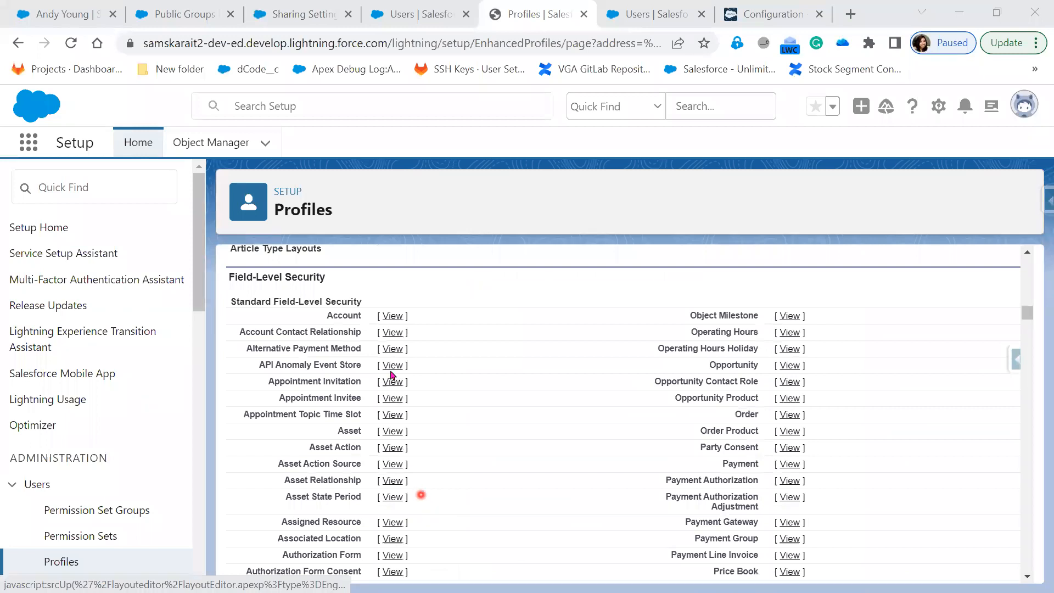
{"action": "left_click", "coordinate": [395, 317]}
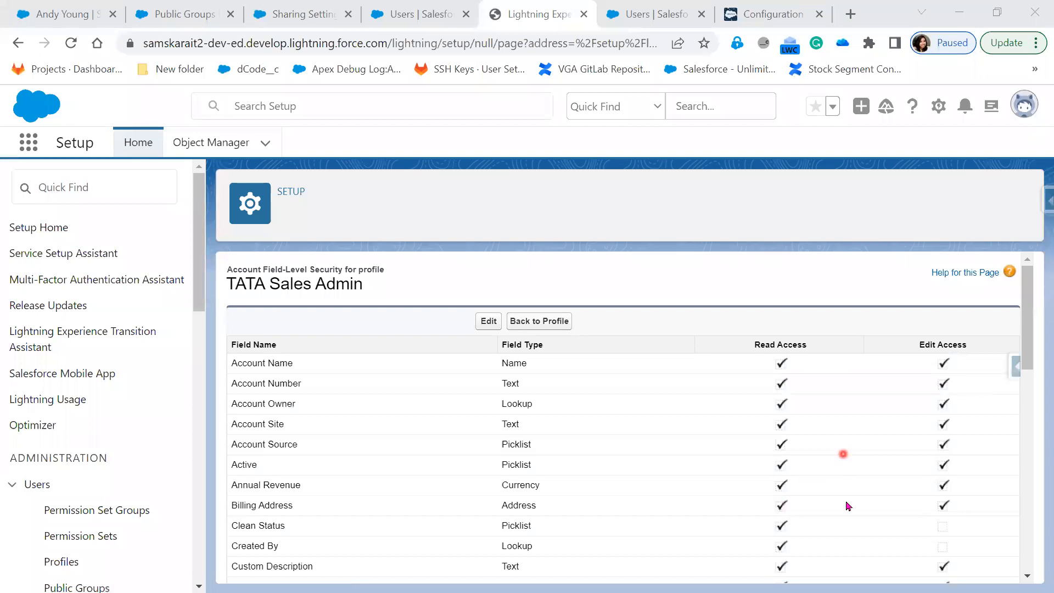
Edit the profile's Account field-level security to grant read and edit access to the Industry field.
{"action": "scroll", "coordinate": [849, 505], "scroll_direction": "down", "scroll_amount": 5}
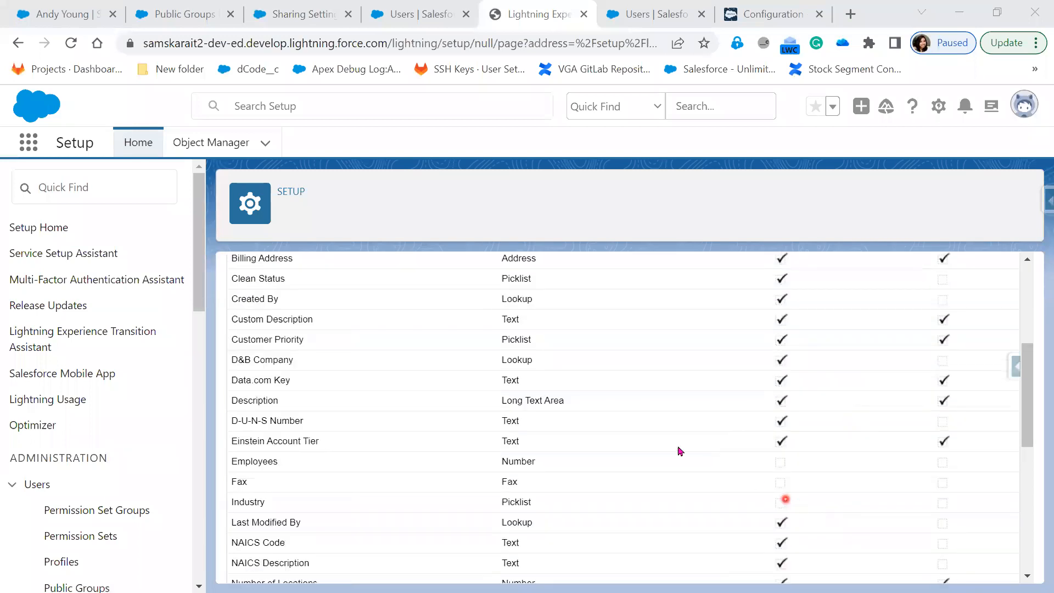
{"action": "scroll", "coordinate": [680, 452], "scroll_direction": "up", "scroll_amount": 5}
{"action": "left_click", "coordinate": [484, 322]}
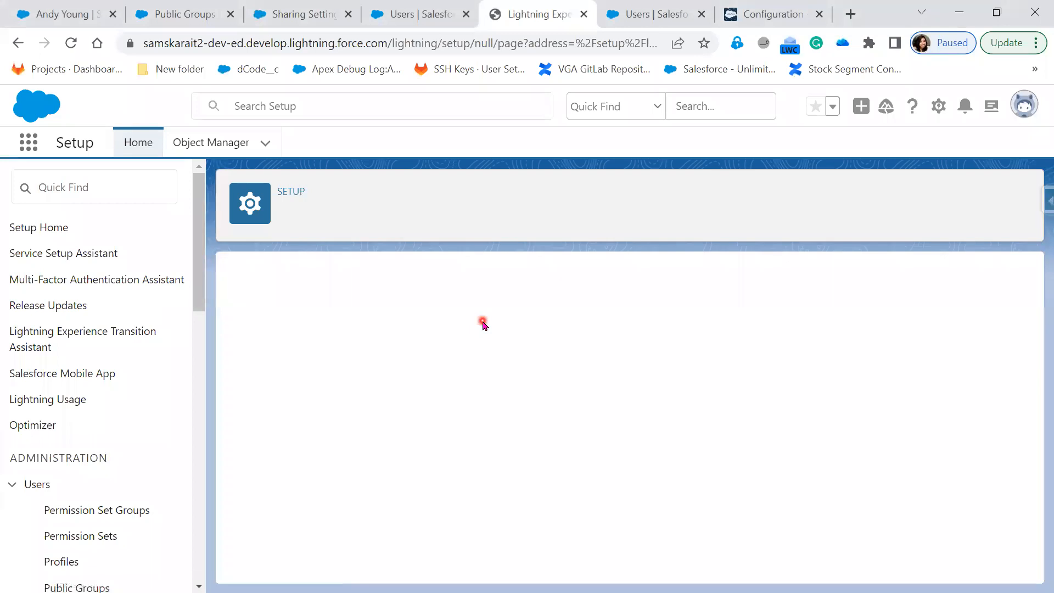
{"action": "left_click", "coordinate": [774, 521]}
{"action": "scroll", "coordinate": [813, 511], "scroll_direction": "down", "scroll_amount": 3}
{"action": "left_click", "coordinate": [931, 551]}
{"action": "left_click", "coordinate": [931, 548]}
{"action": "left_click", "coordinate": [930, 524]}
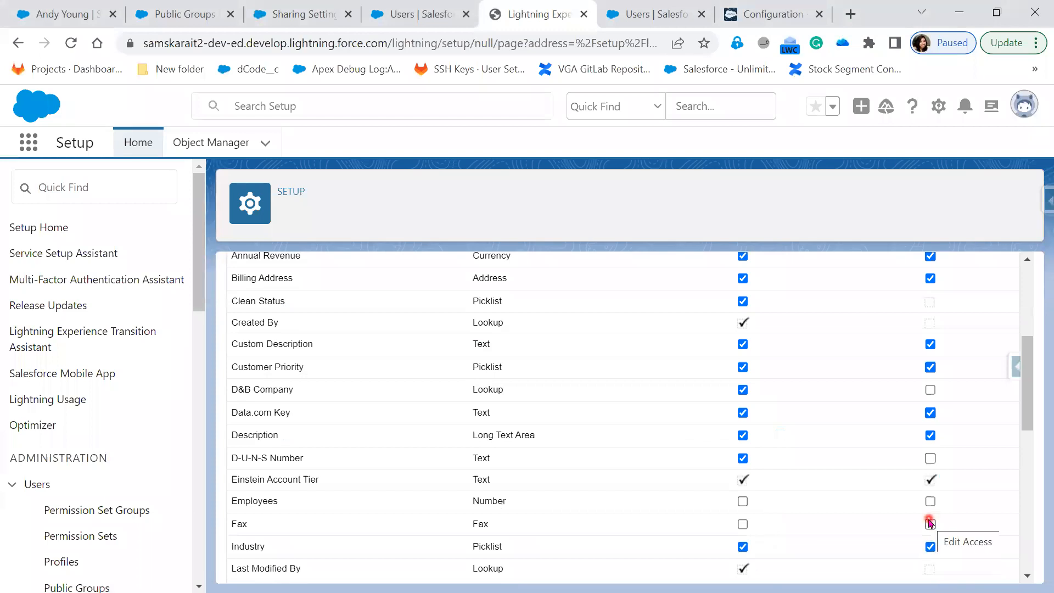
Review the other Account field permissions, enable edit access for D&B Company and save the field-level security.
{"action": "scroll", "coordinate": [873, 511], "scroll_direction": "up", "scroll_amount": 3}
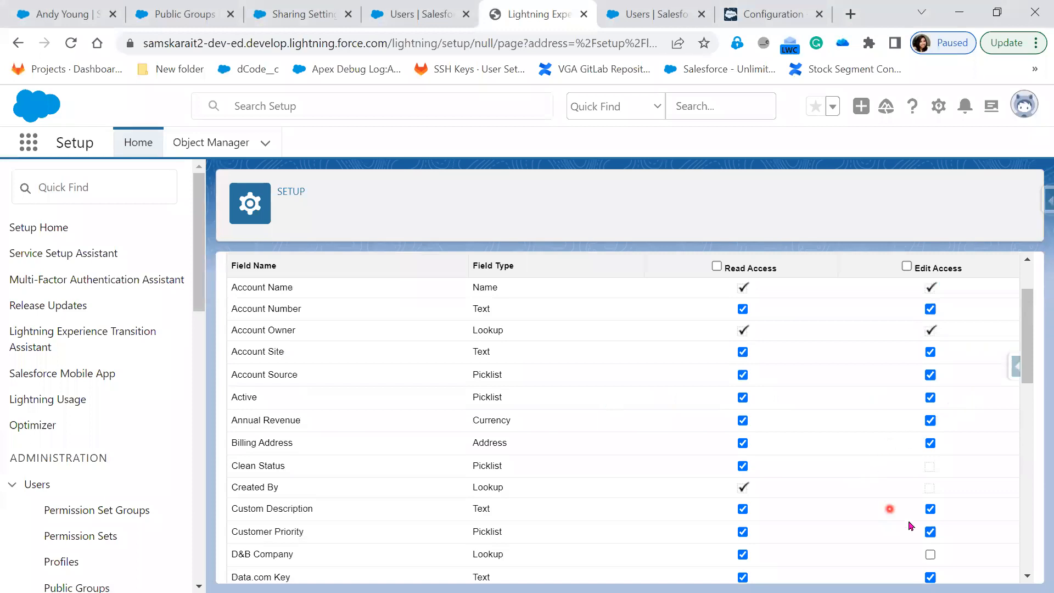
{"action": "scroll", "coordinate": [910, 525], "scroll_direction": "down", "scroll_amount": 2}
{"action": "scroll", "coordinate": [910, 525], "scroll_direction": "down", "scroll_amount": 3}
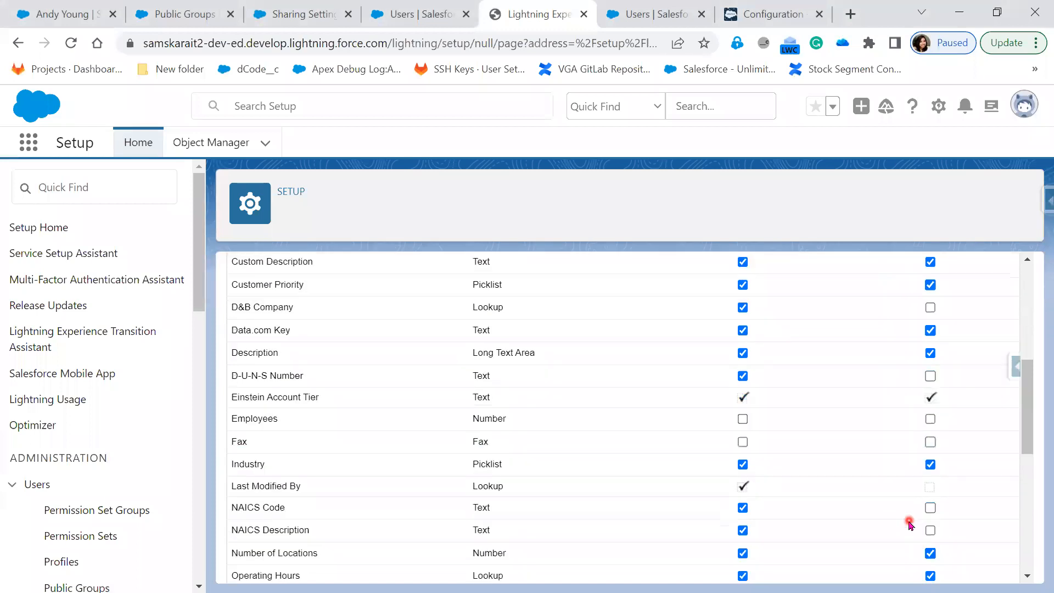
{"action": "scroll", "coordinate": [910, 524], "scroll_direction": "up", "scroll_amount": 2}
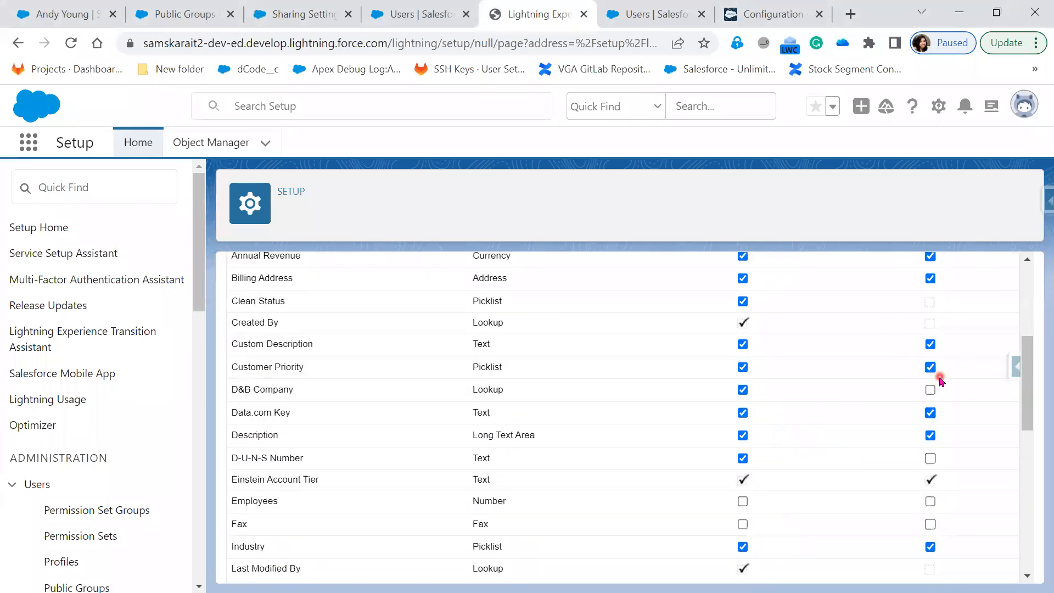
{"action": "left_click", "coordinate": [931, 390]}
{"action": "scroll", "coordinate": [532, 521], "scroll_direction": "up", "scroll_amount": 4}
{"action": "left_click", "coordinate": [492, 323]}
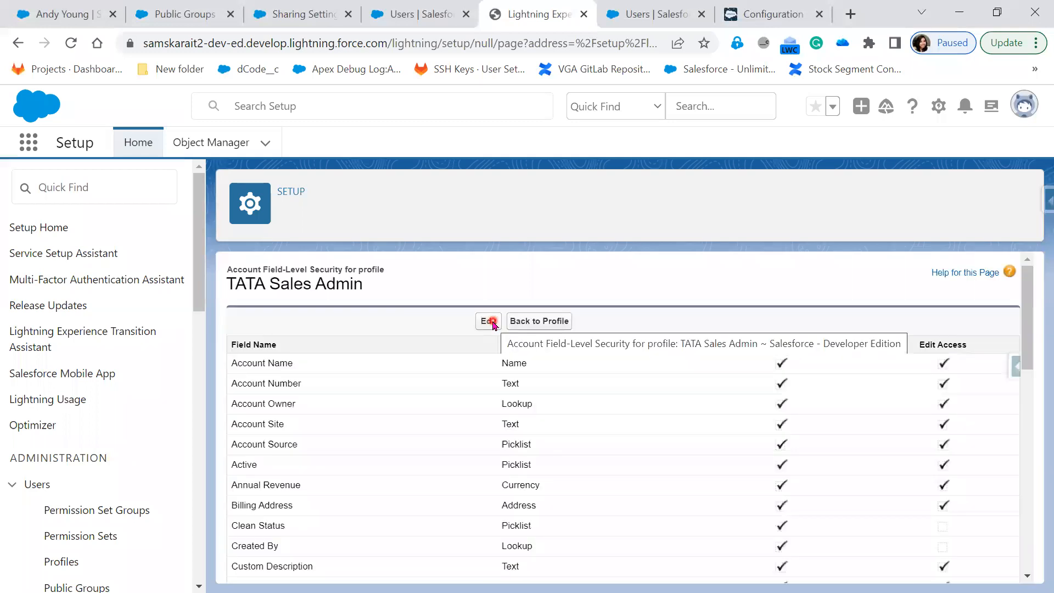
Compare the neighbouring Setup tabs and reload the Users page that still shows the impersonated login.
{"action": "left_click", "coordinate": [430, 17]}
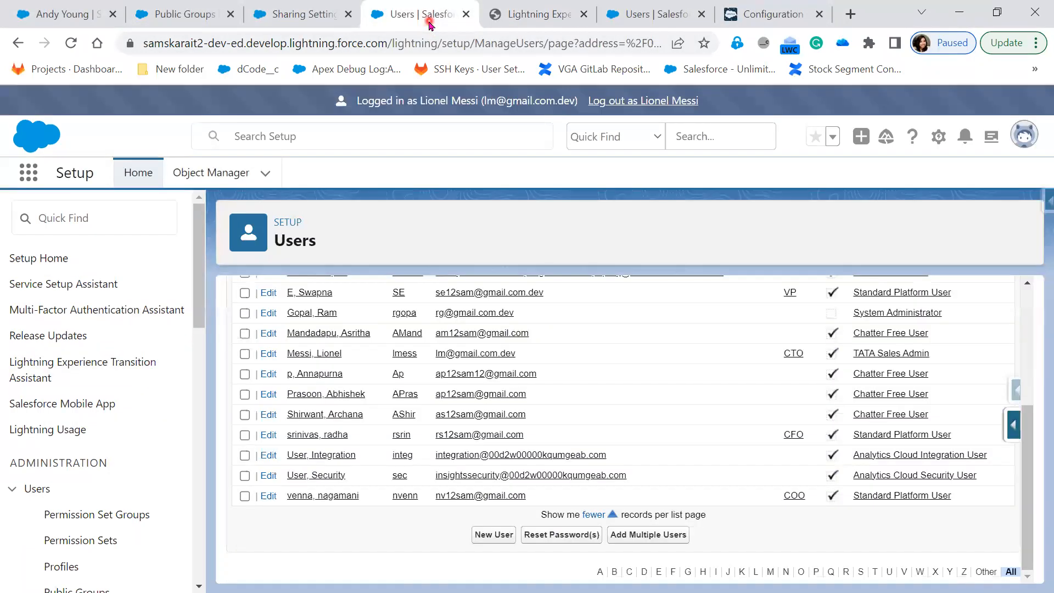
{"action": "left_click", "coordinate": [538, 14]}
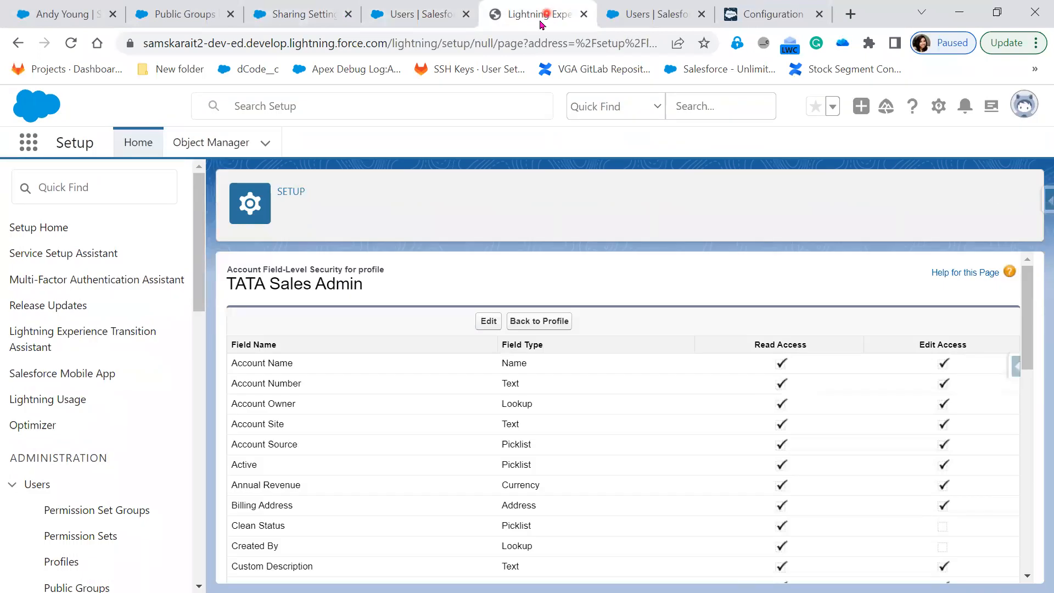
{"action": "left_click", "coordinate": [383, 15]}
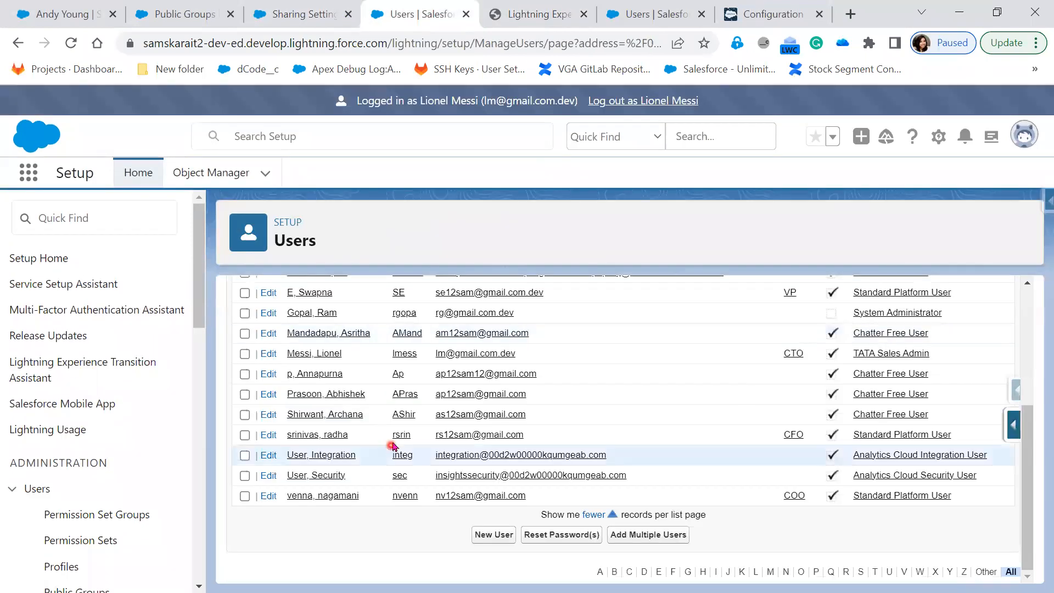
{"action": "left_click", "coordinate": [71, 43]}
Open the Users list from the profile's field-security page, then check the reloaded Setup tab.
{"action": "left_click", "coordinate": [535, 15]}
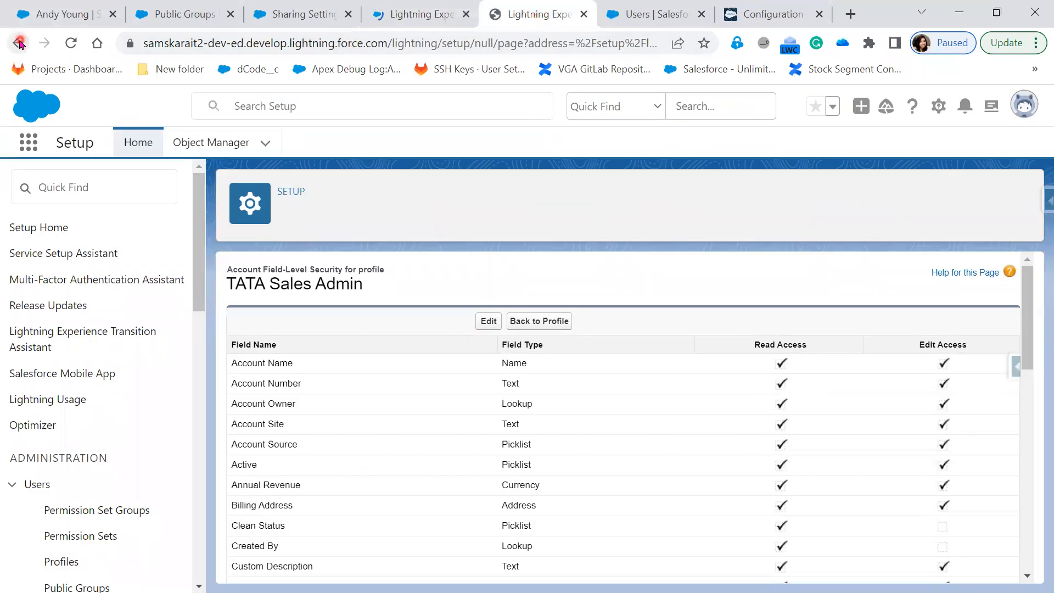
{"action": "scroll", "coordinate": [79, 498], "scroll_direction": "down", "scroll_amount": 5}
{"action": "left_click", "coordinate": [71, 363]}
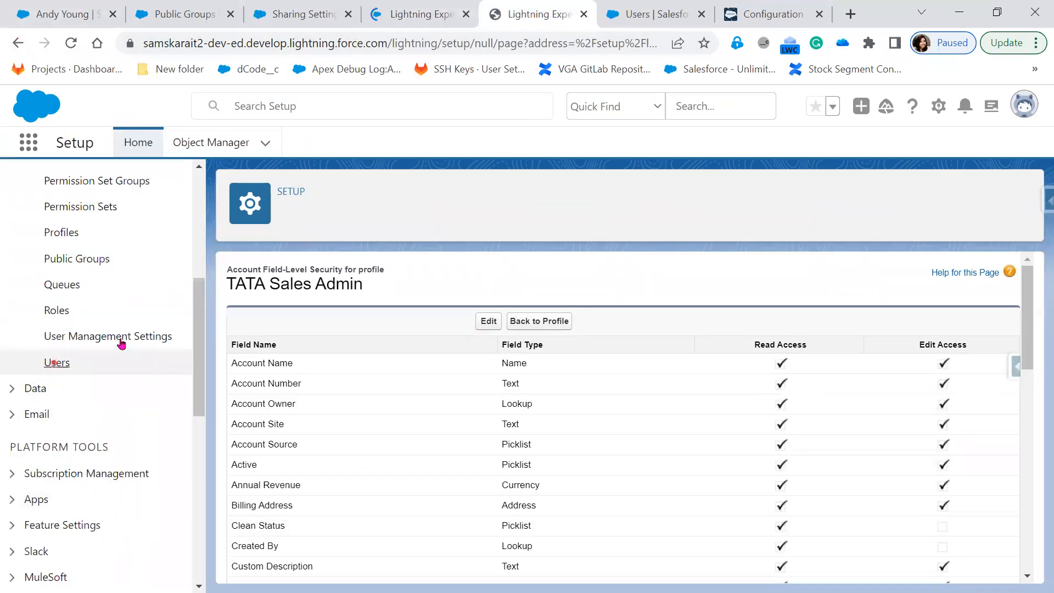
{"action": "left_click", "coordinate": [423, 13]}
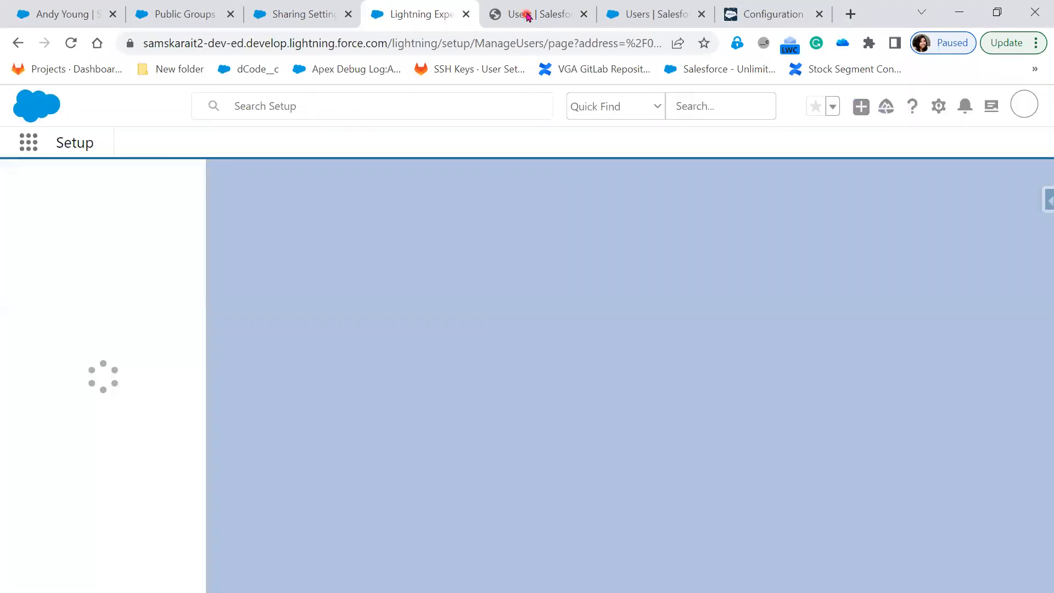
Log in as the TATA Sales Admin user from the Users list and start a new account.
{"action": "left_click", "coordinate": [527, 15]}
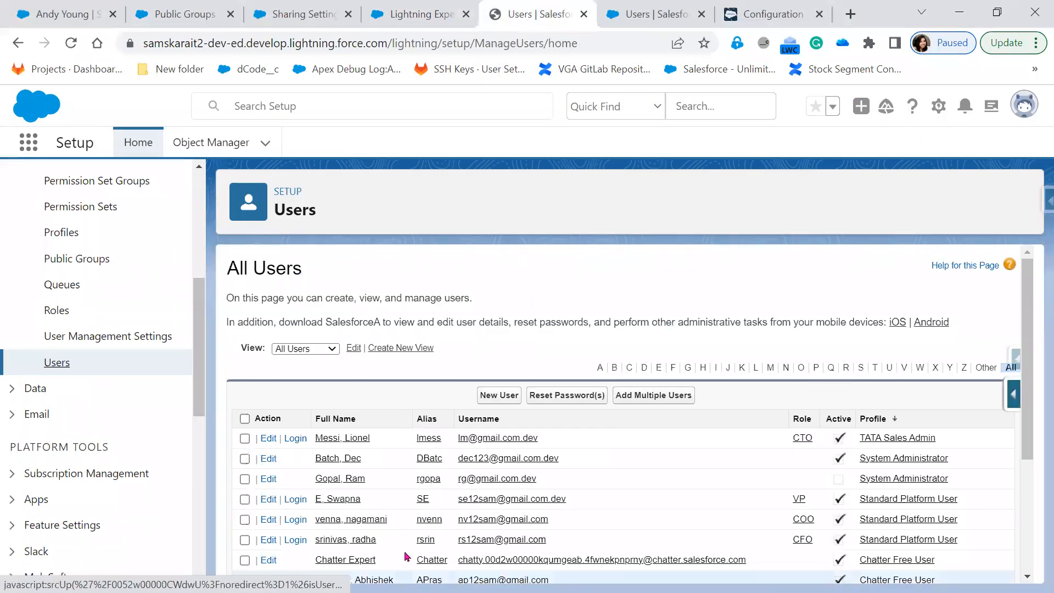
{"action": "left_click", "coordinate": [291, 439]}
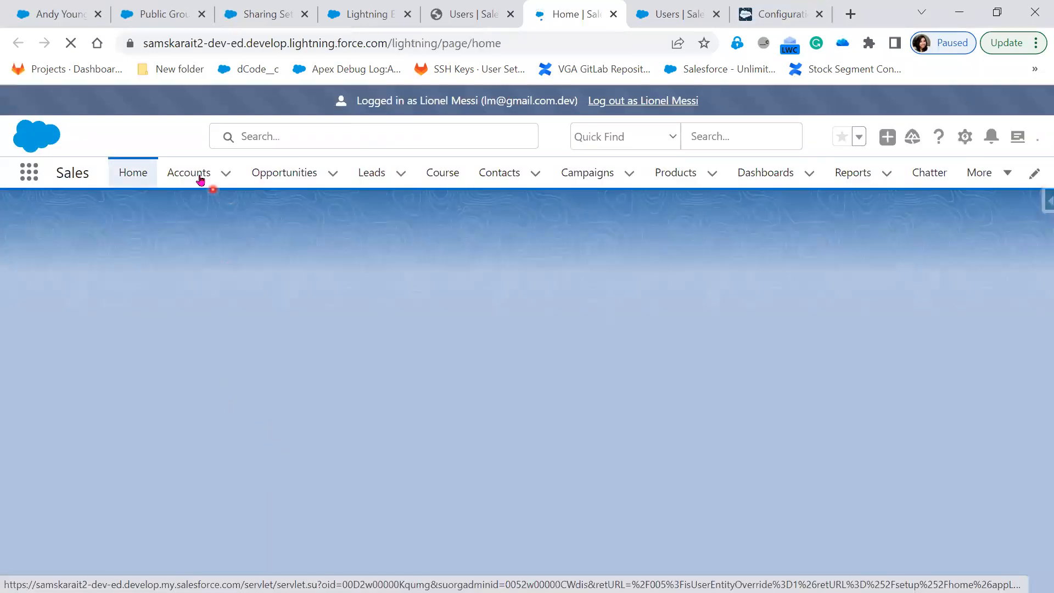
{"action": "left_click", "coordinate": [189, 173]}
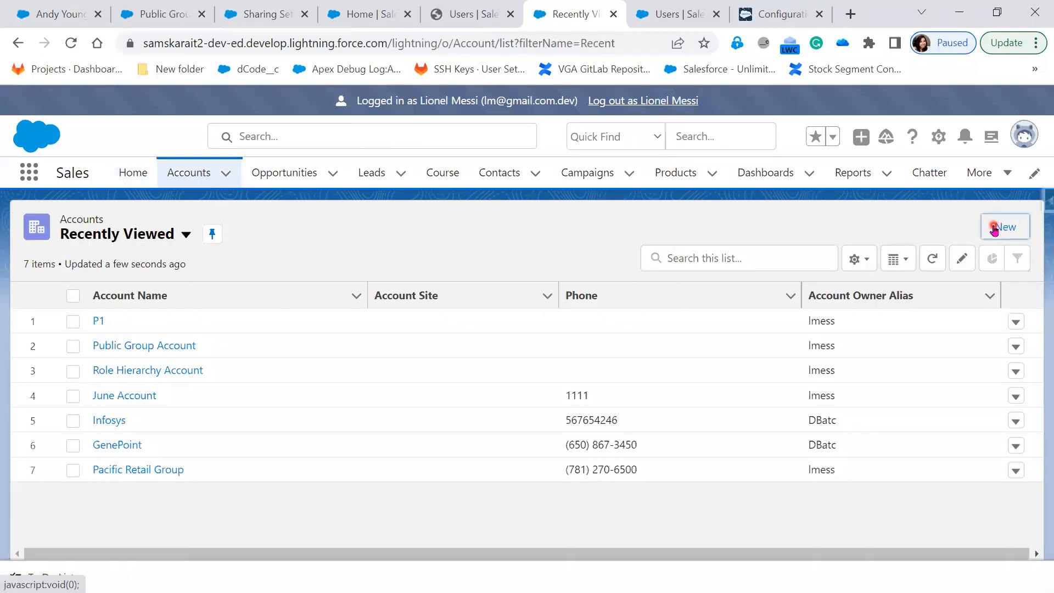
{"action": "left_click", "coordinate": [995, 230]}
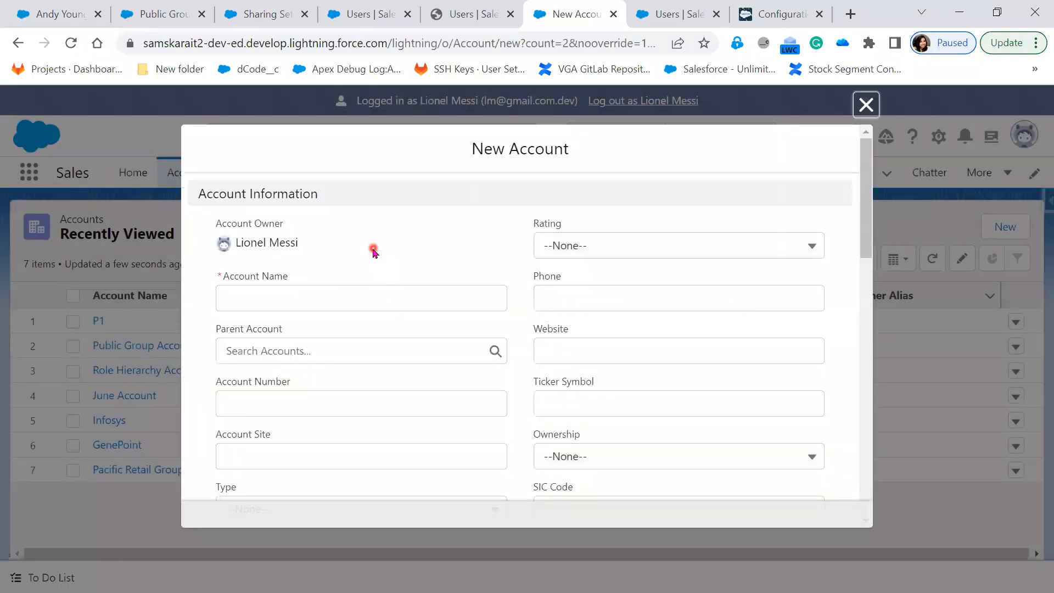
Name the new account Sharing Record and set its Rating to Hot.
{"action": "left_click", "coordinate": [331, 300]}
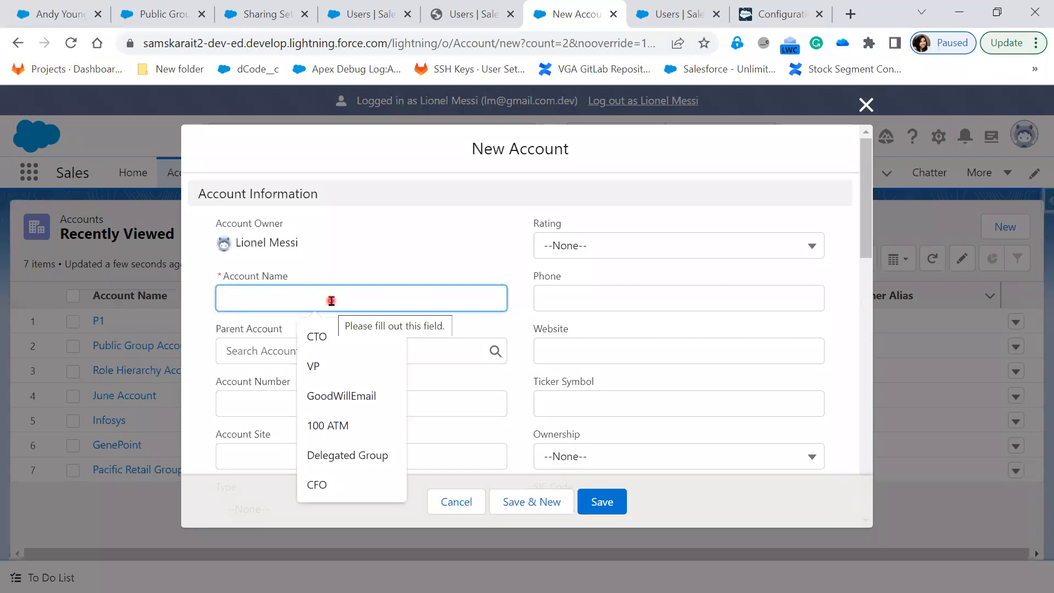
{"action": "type", "text": "Sharing Record"}
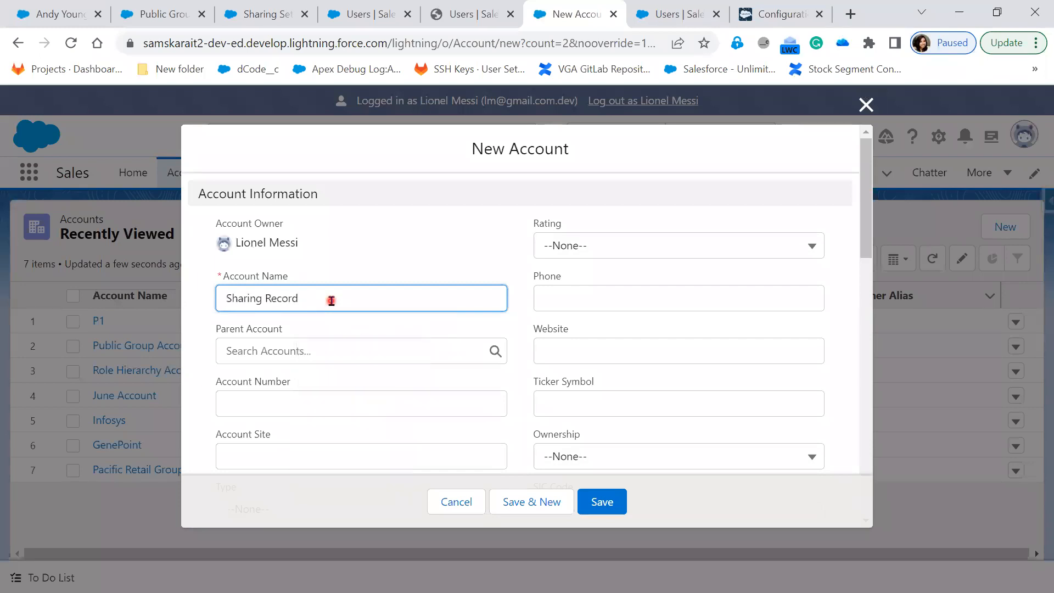
{"action": "left_click", "coordinate": [626, 250]}
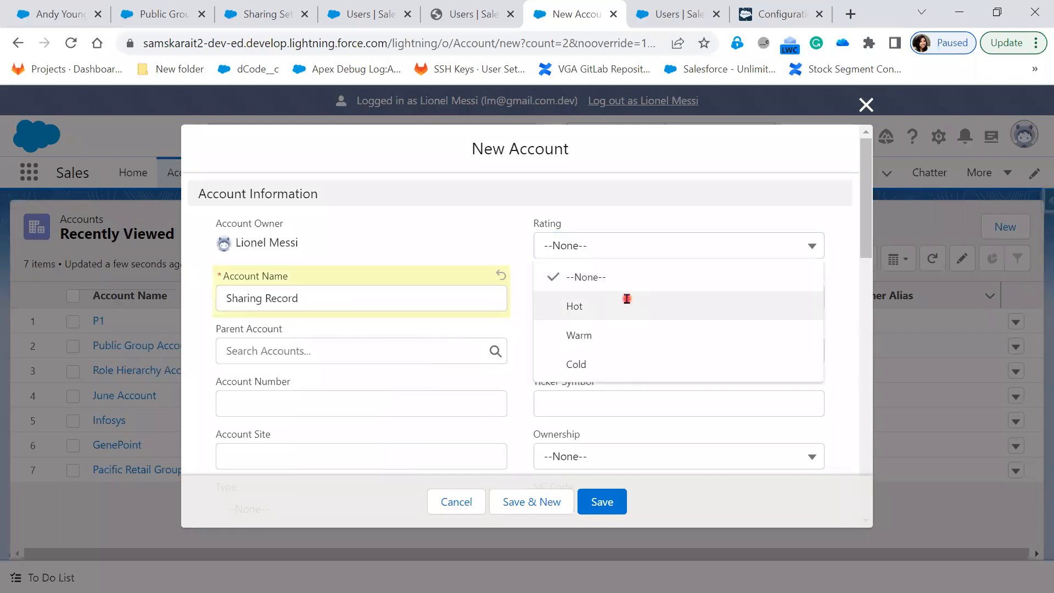
{"action": "left_click", "coordinate": [627, 299]}
Set the new account's Industry to Finance and its Type to Prospect.
{"action": "scroll", "coordinate": [407, 446], "scroll_direction": "down", "scroll_amount": 3}
{"action": "left_click", "coordinate": [401, 397]}
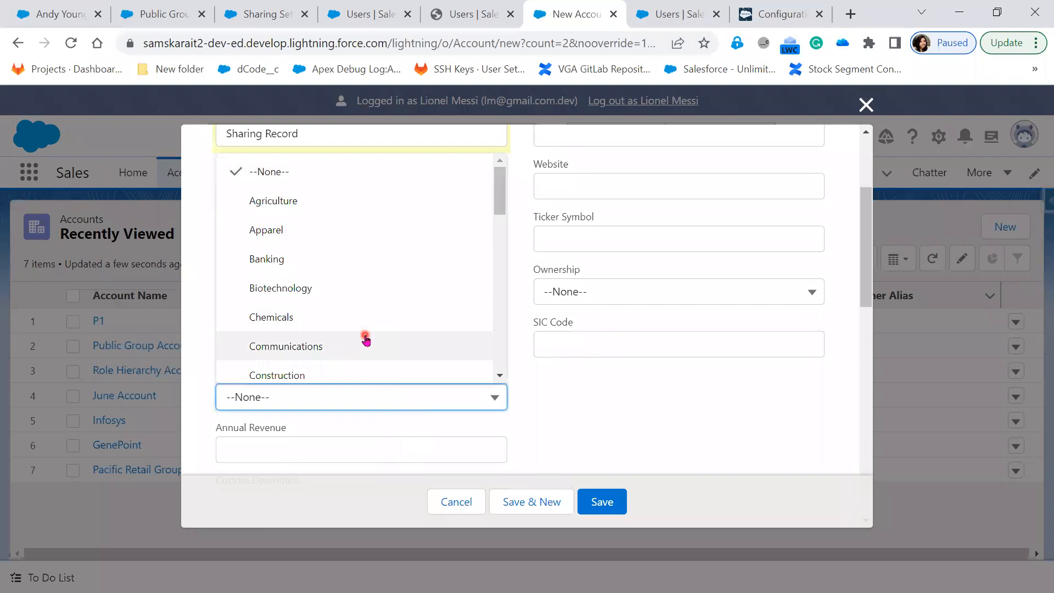
{"action": "scroll", "coordinate": [364, 337], "scroll_direction": "down", "scroll_amount": 3}
{"action": "scroll", "coordinate": [341, 360], "scroll_direction": "down", "scroll_amount": 2}
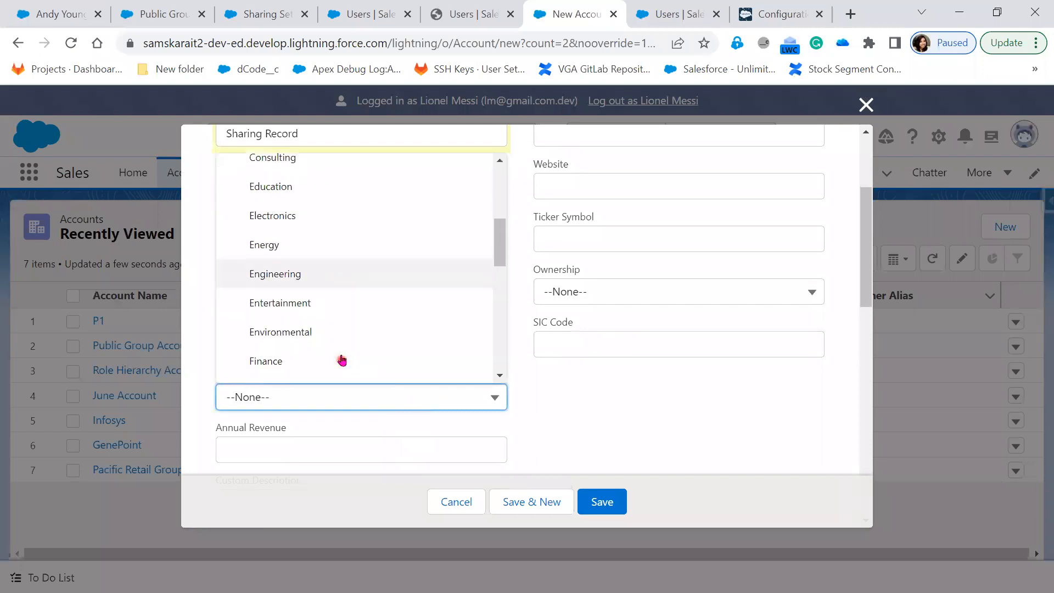
{"action": "left_click", "coordinate": [342, 360]}
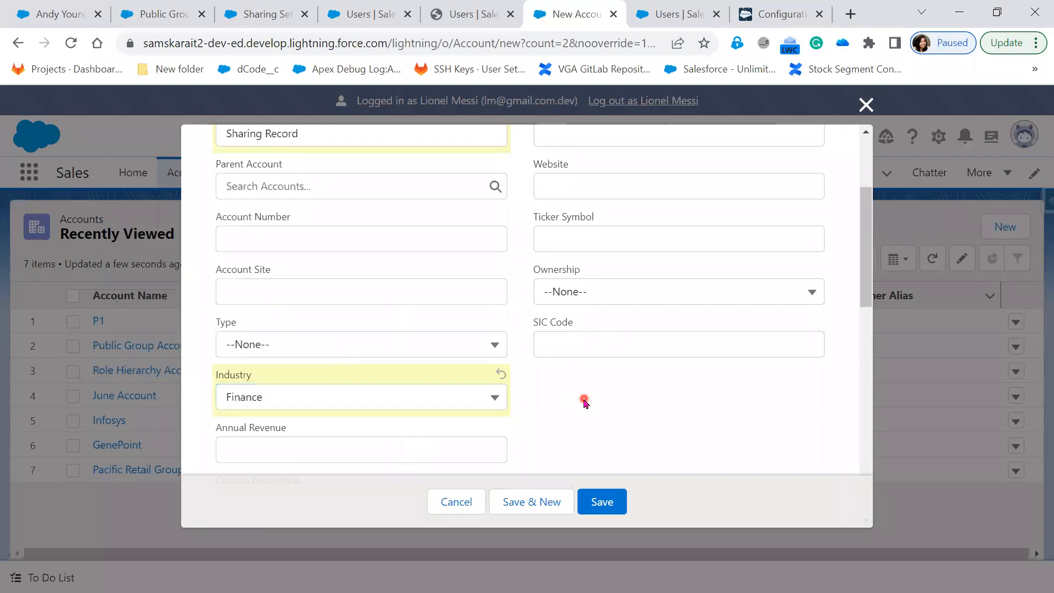
{"action": "scroll", "coordinate": [582, 399], "scroll_direction": "down", "scroll_amount": 2}
{"action": "left_click", "coordinate": [411, 261]}
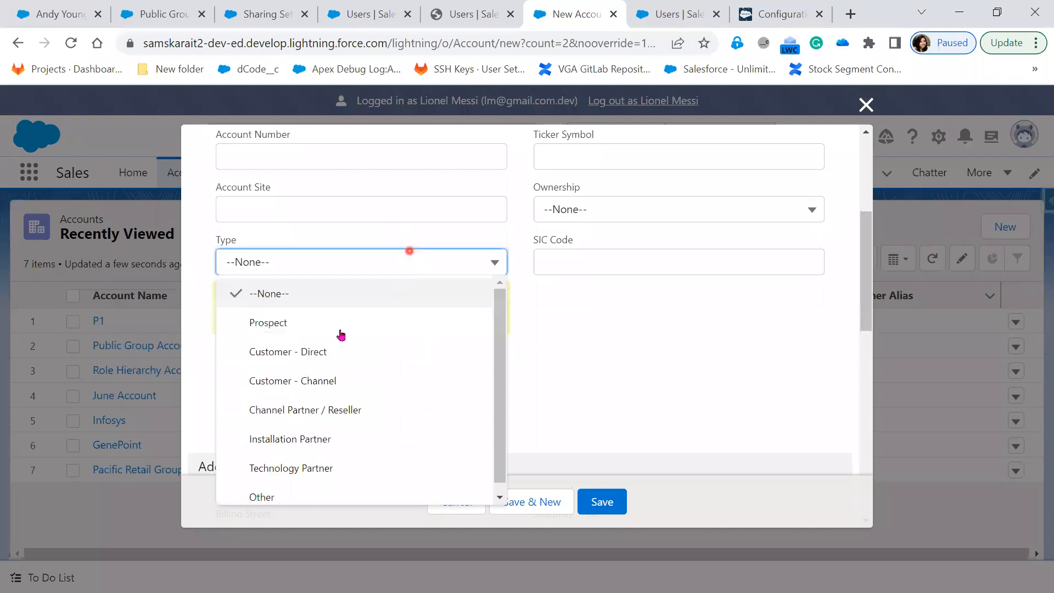
{"action": "left_click", "coordinate": [306, 323]}
Set the new account's Active field to Yes and its Customer Priority to High, checking the fields already filled in.
{"action": "scroll", "coordinate": [693, 383], "scroll_direction": "down", "scroll_amount": 2}
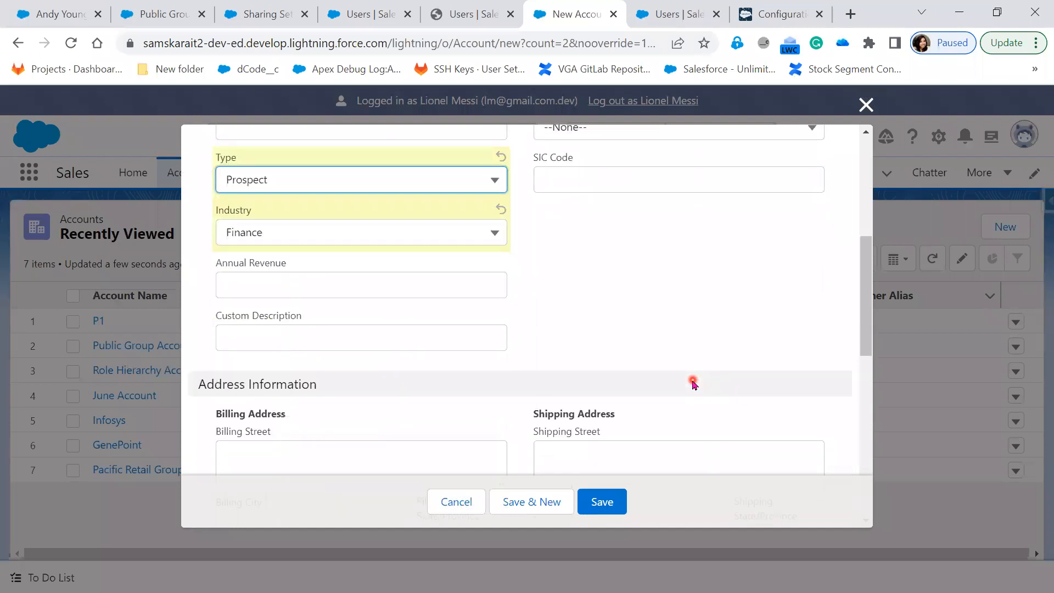
{"action": "scroll", "coordinate": [693, 383], "scroll_direction": "down", "scroll_amount": 7}
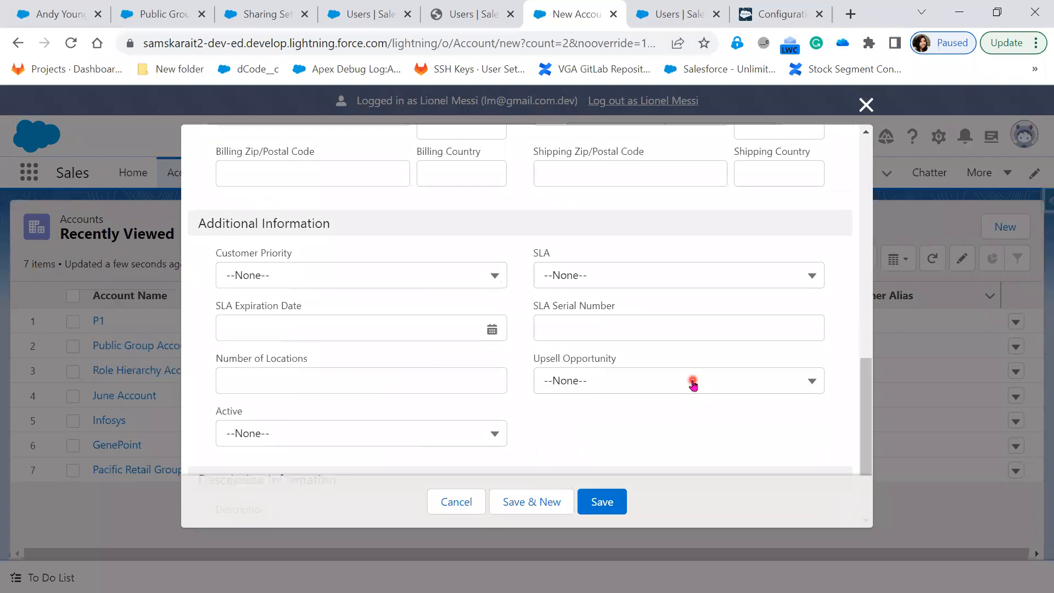
{"action": "left_click", "coordinate": [413, 440]}
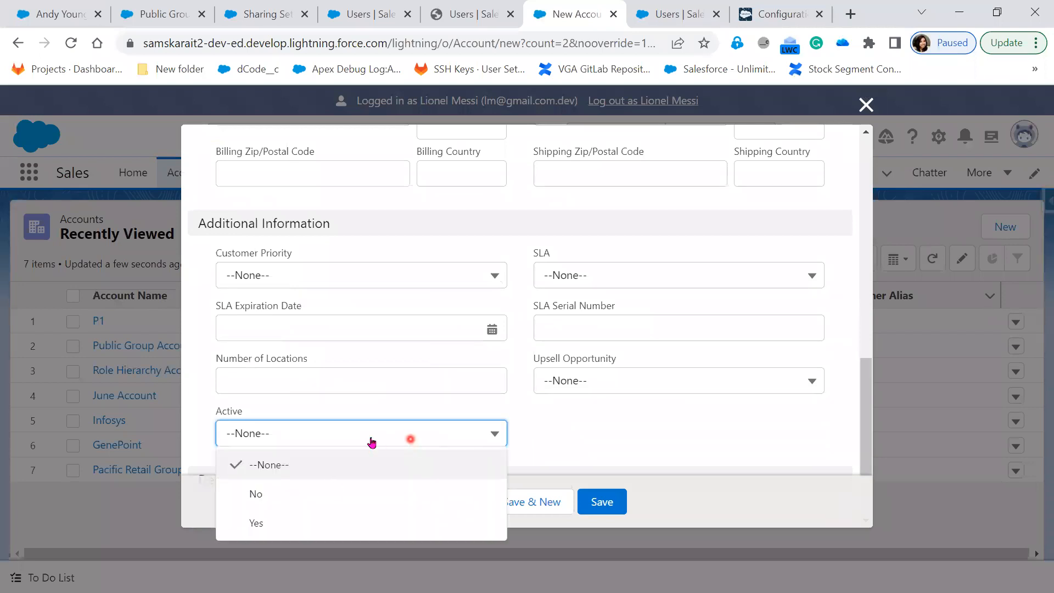
{"action": "left_click", "coordinate": [290, 527]}
{"action": "scroll", "coordinate": [610, 426], "scroll_direction": "down", "scroll_amount": 2}
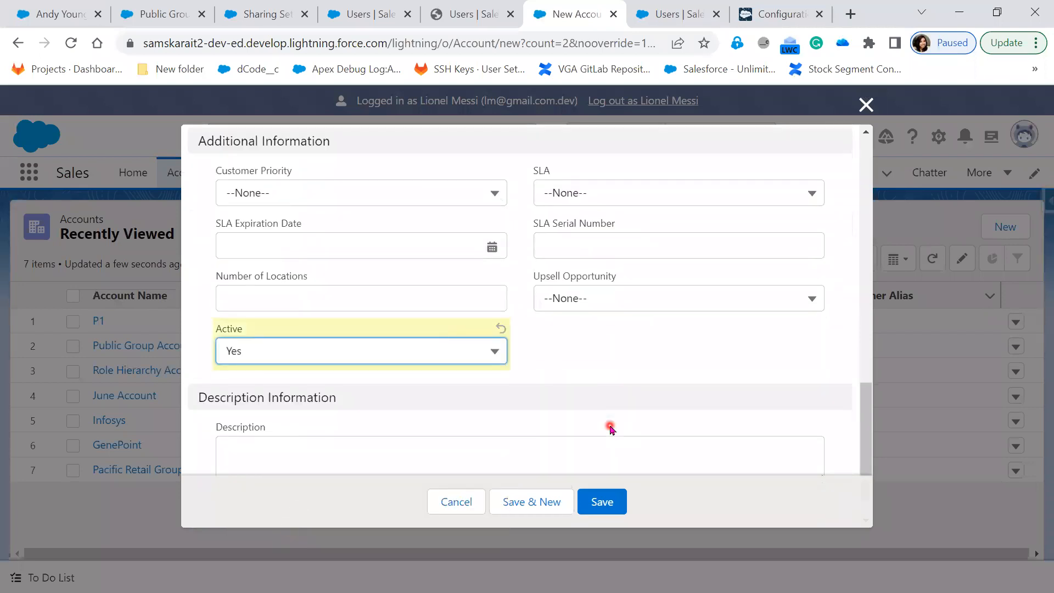
{"action": "scroll", "coordinate": [611, 429], "scroll_direction": "up", "scroll_amount": 3}
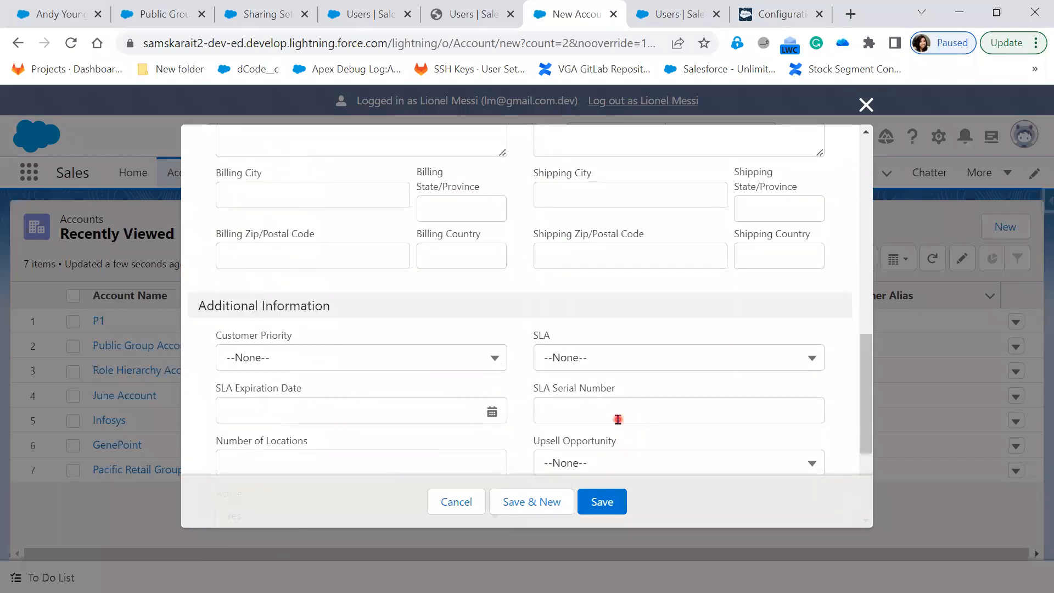
{"action": "scroll", "coordinate": [617, 419], "scroll_direction": "up", "scroll_amount": 8}
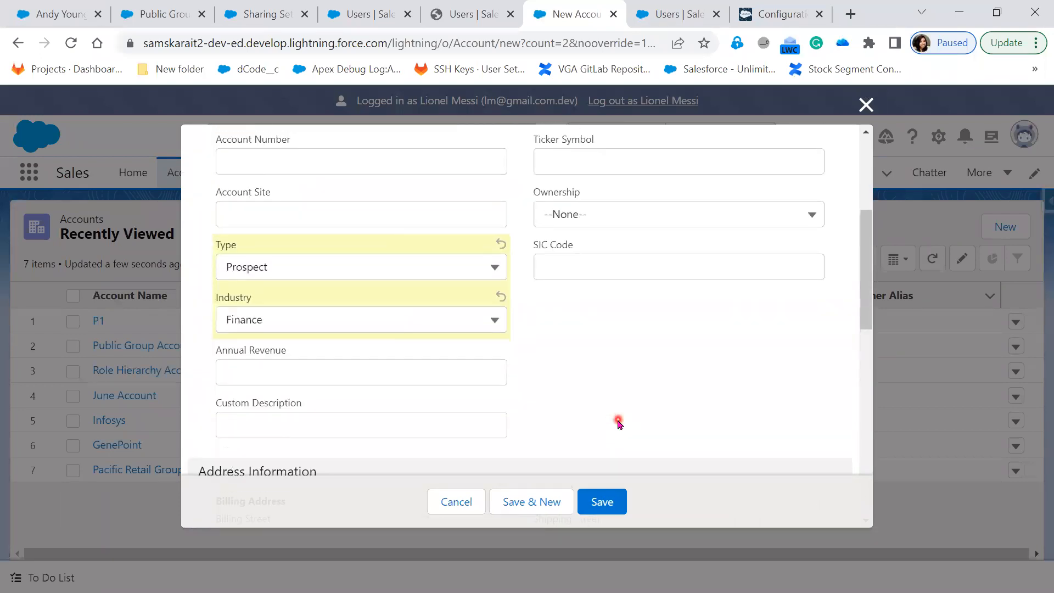
{"action": "scroll", "coordinate": [619, 423], "scroll_direction": "up", "scroll_amount": 3}
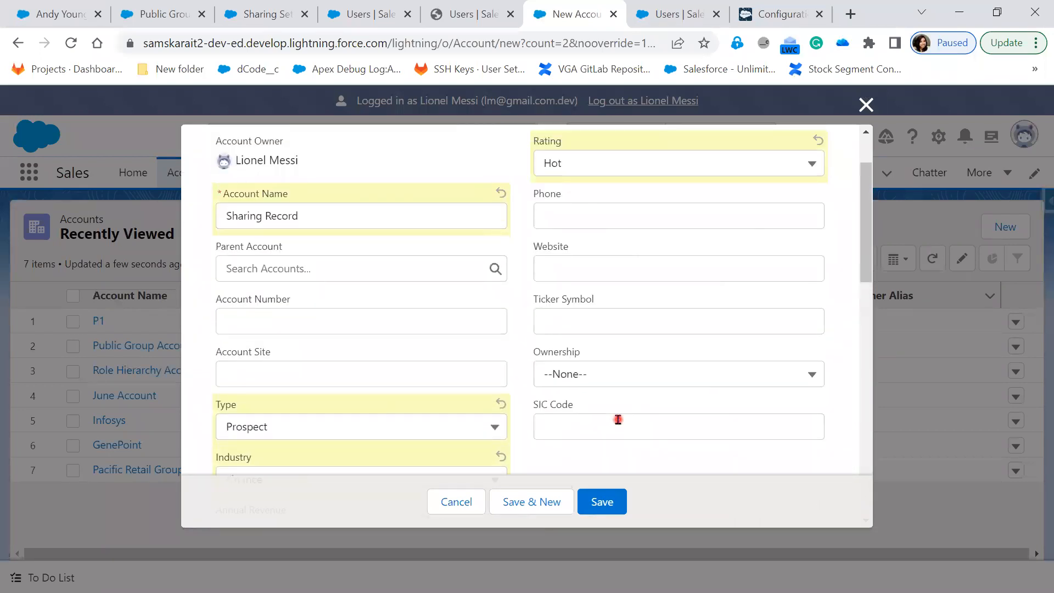
{"action": "scroll", "coordinate": [619, 420], "scroll_direction": "down", "scroll_amount": 6}
{"action": "left_click", "coordinate": [496, 358]}
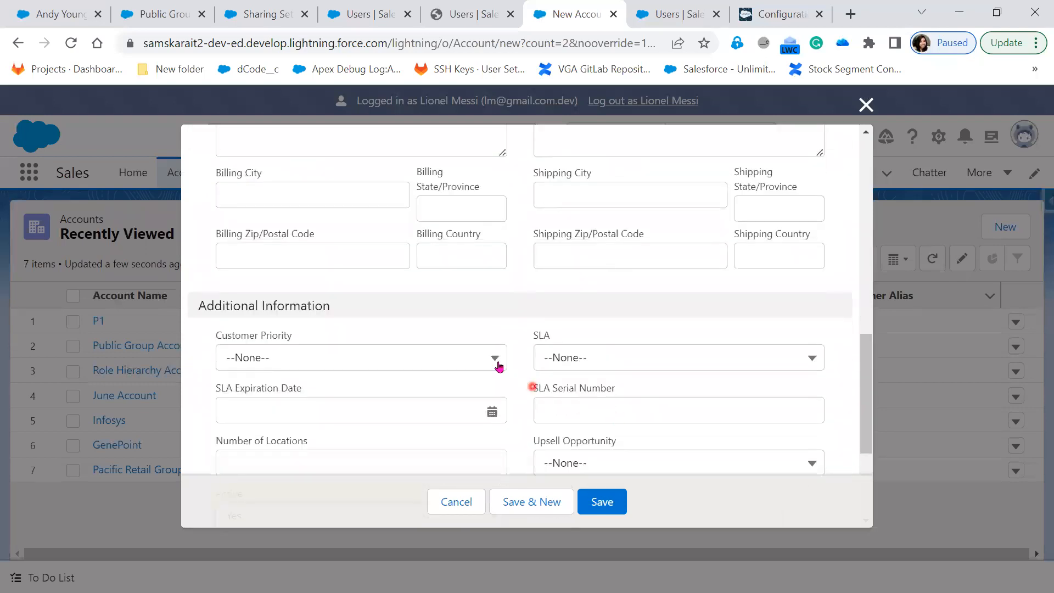
{"action": "left_click", "coordinate": [379, 409]}
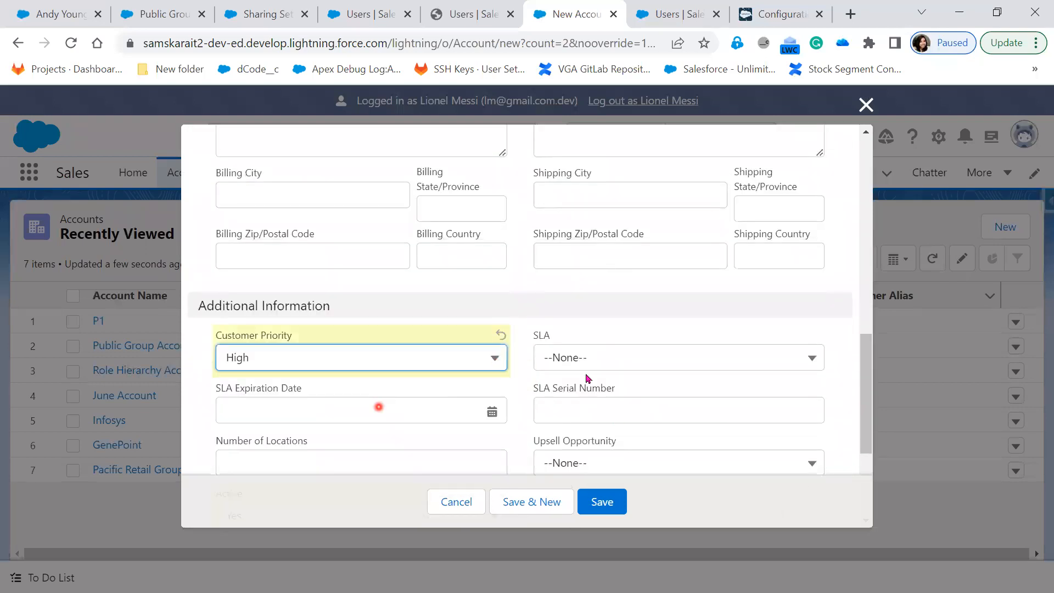
Choose an SLA level for the new account and save the record.
{"action": "left_click", "coordinate": [628, 365]}
{"action": "left_click", "coordinate": [619, 419]}
{"action": "left_click", "coordinate": [610, 501]}
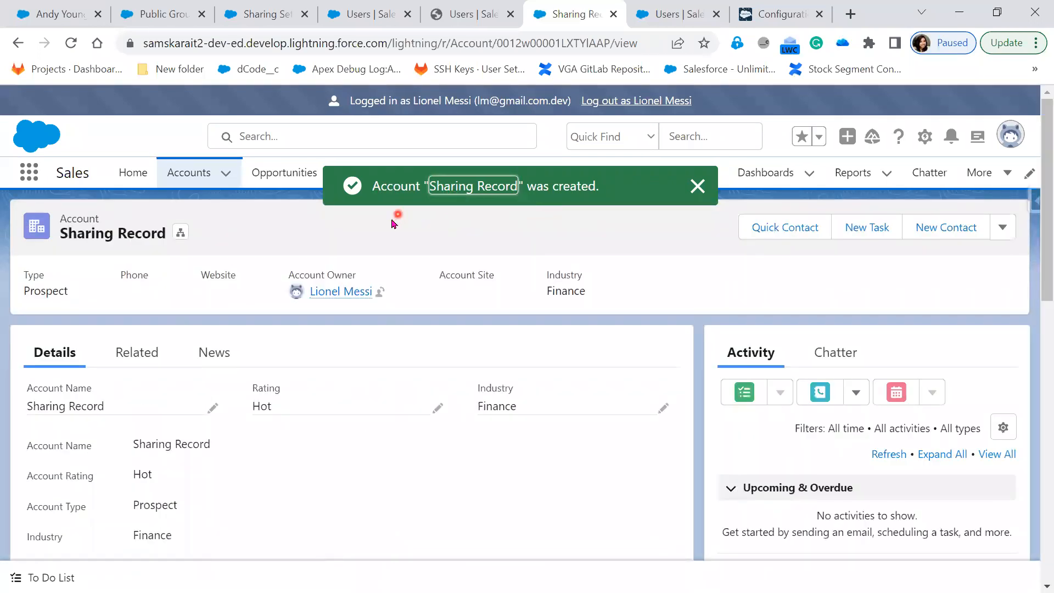
Open the sharing details of the Sharing Record account, check who it is shared with and view its sharing hierarchy.
{"action": "left_click", "coordinate": [1004, 228]}
{"action": "left_click", "coordinate": [906, 514]}
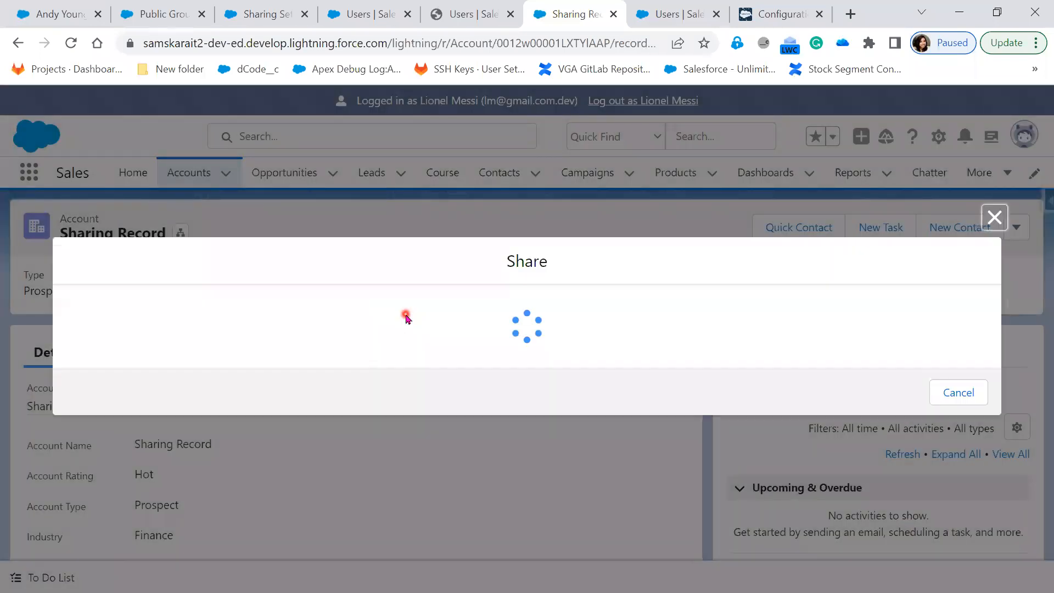
{"action": "left_click", "coordinate": [231, 388]}
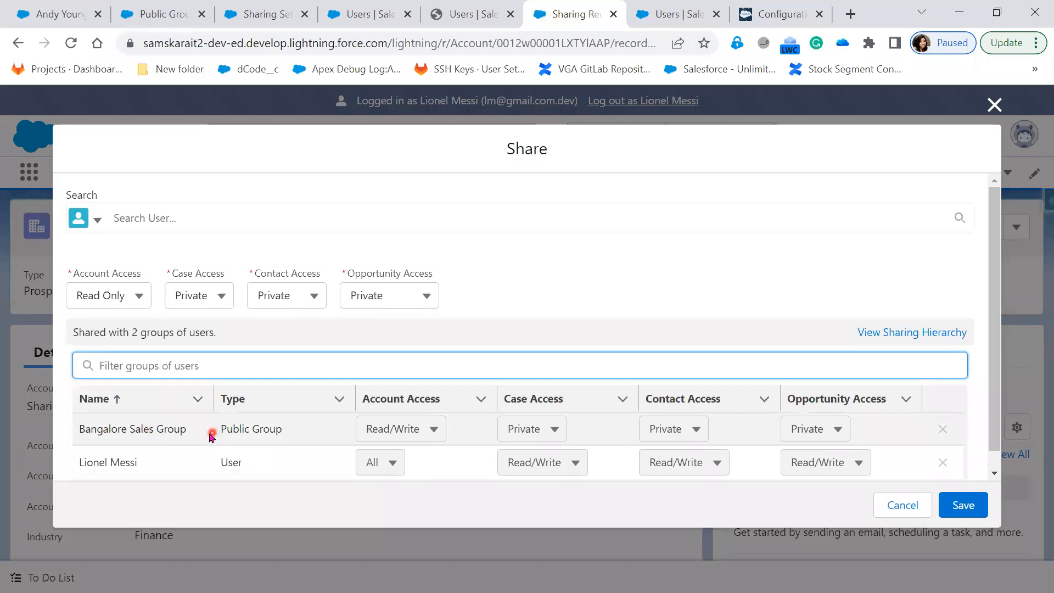
{"action": "left_click", "coordinate": [900, 516]}
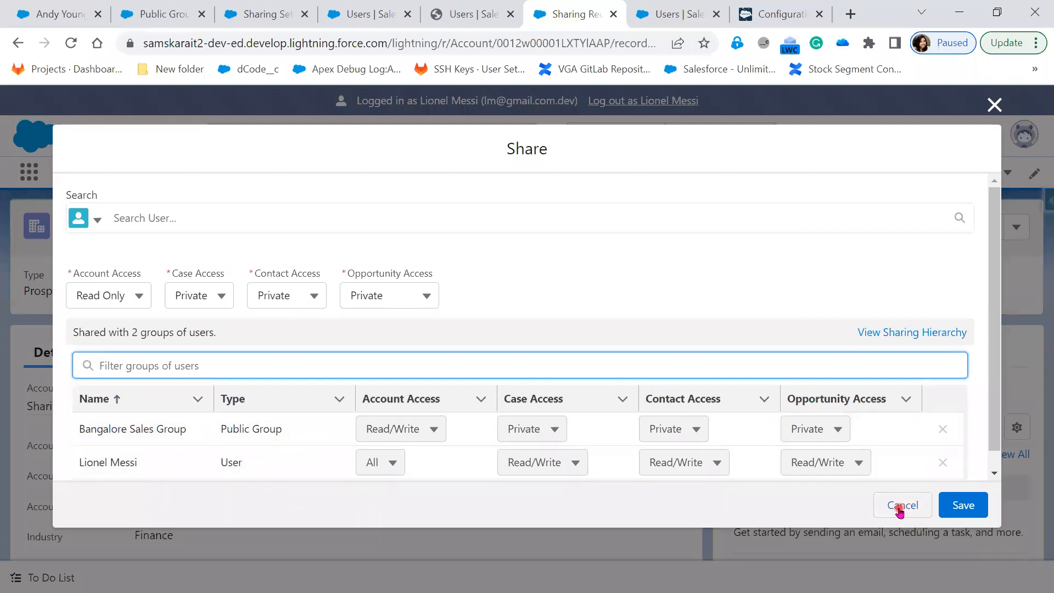
{"action": "left_click", "coordinate": [916, 337]}
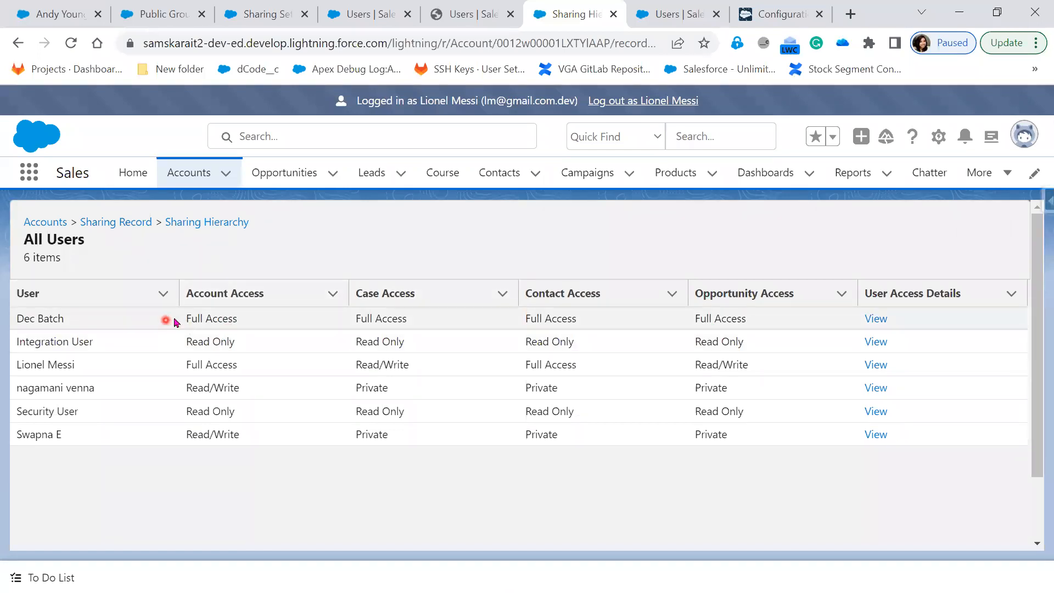
Compare the Account Access levels of the administrator, the record owner and the group members in the sharing hierarchy.
{"action": "left_click_drag", "start_coordinate": [179, 321], "coordinate": [240, 322]}
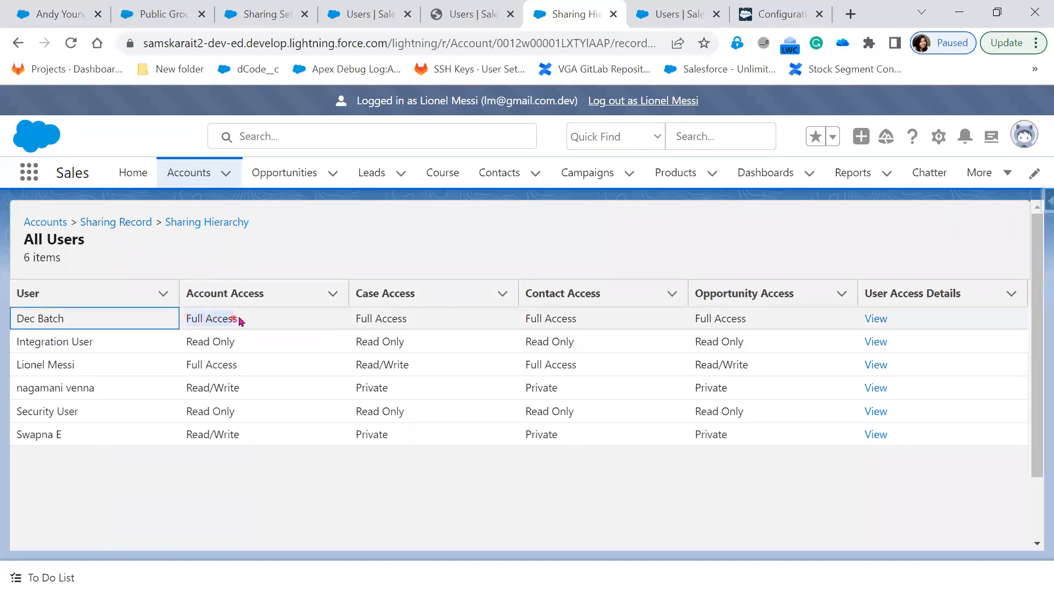
{"action": "left_click_drag", "start_coordinate": [189, 343], "coordinate": [242, 369]}
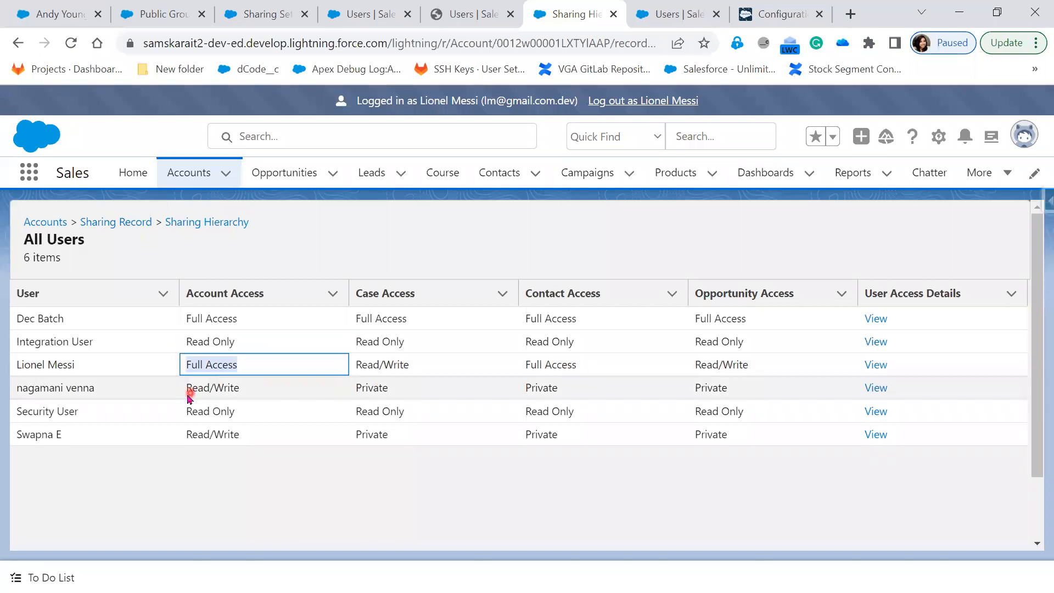
{"action": "left_click_drag", "start_coordinate": [189, 388], "coordinate": [240, 391]}
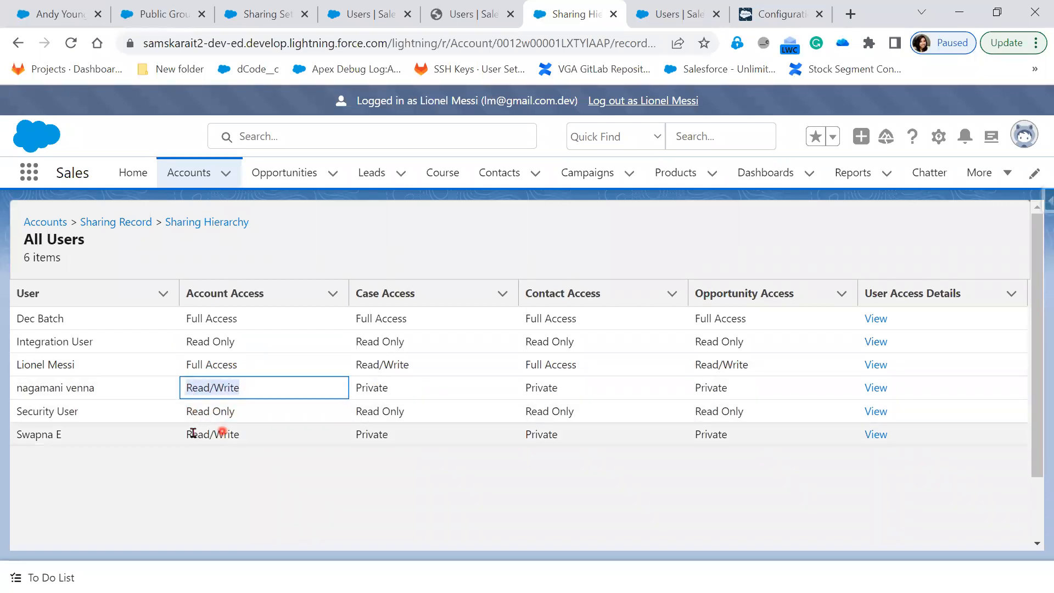
{"action": "left_click_drag", "start_coordinate": [187, 434], "coordinate": [241, 435]}
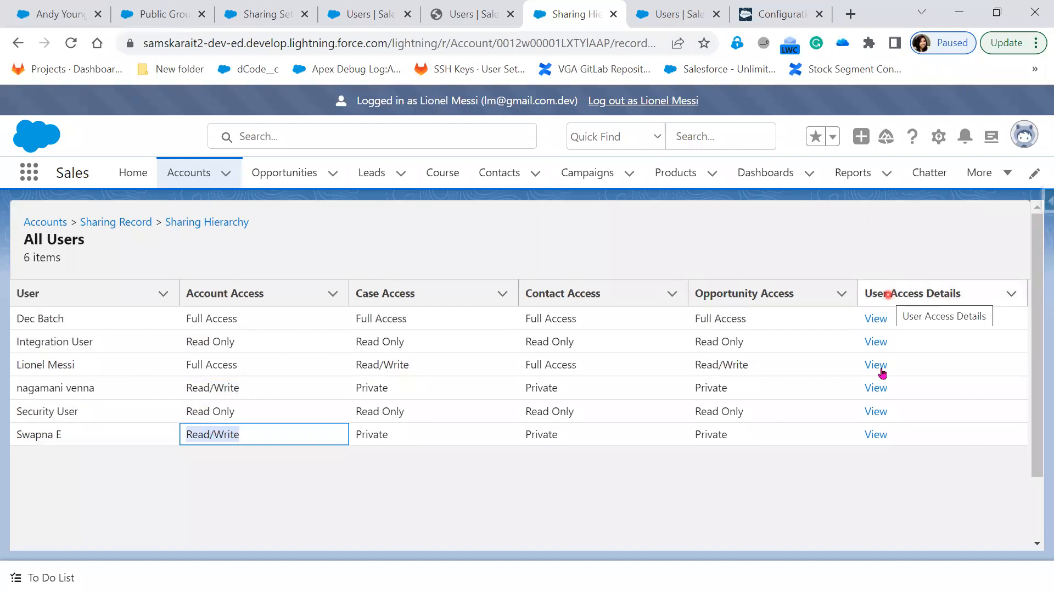
View the access reasons for the two Read/Write users and the administrator, and log out of the impersonated user's session.
{"action": "left_click", "coordinate": [876, 435]}
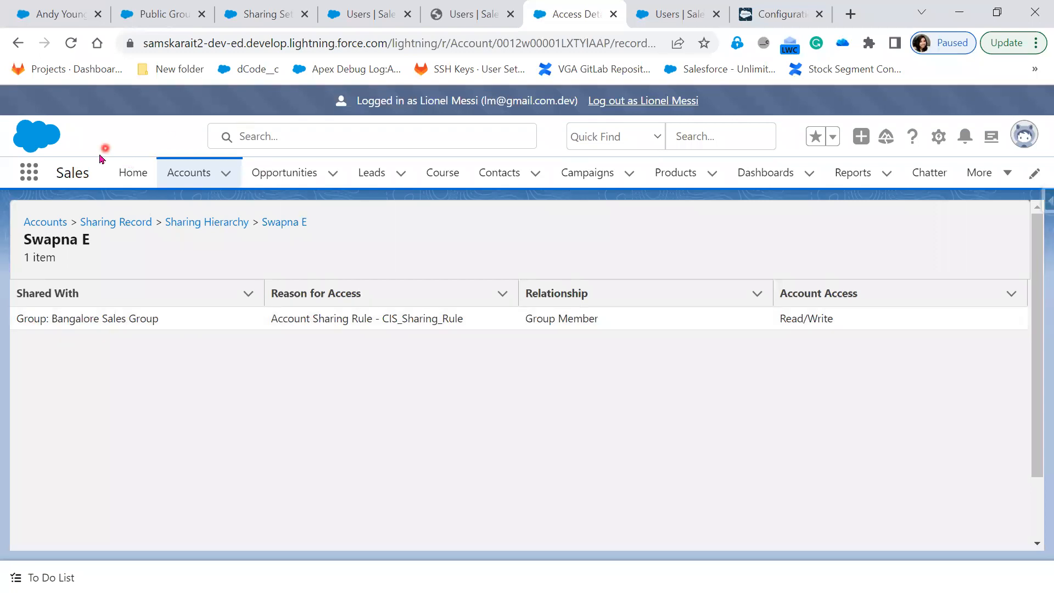
{"action": "left_click", "coordinate": [225, 225]}
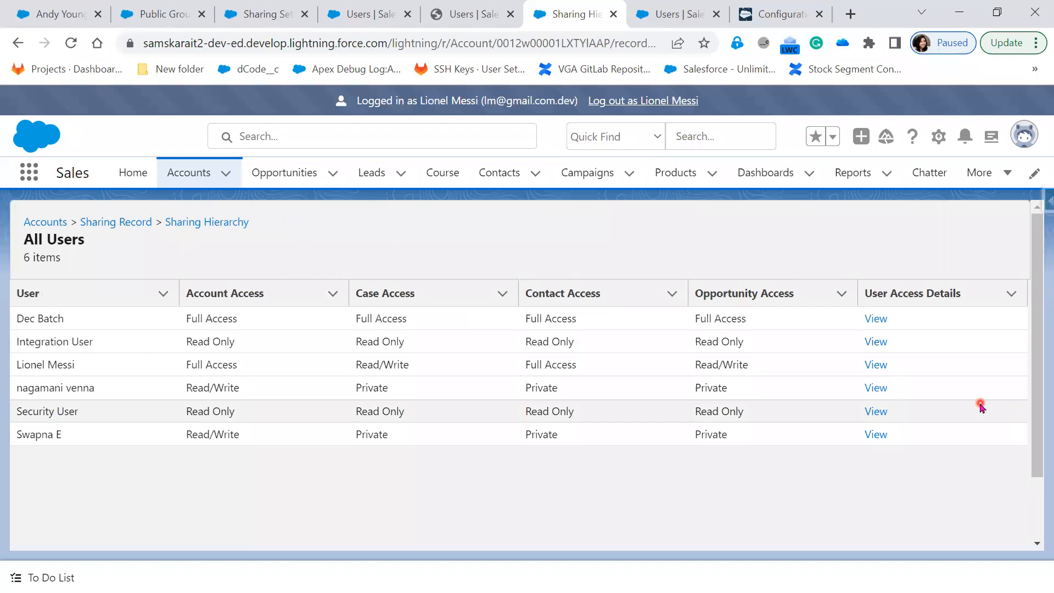
{"action": "left_click", "coordinate": [876, 387]}
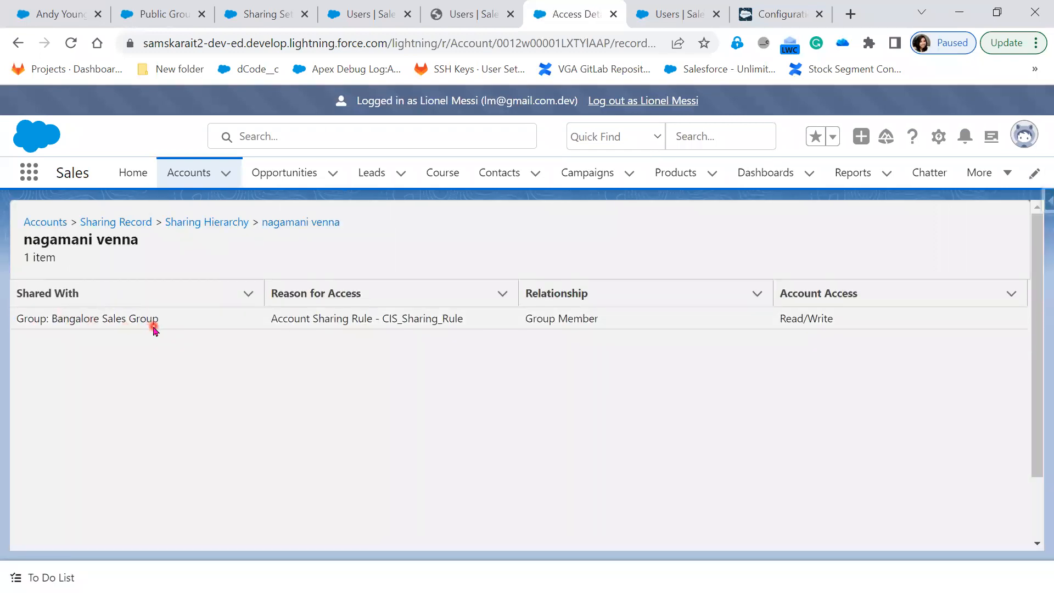
{"action": "left_click", "coordinate": [18, 43]}
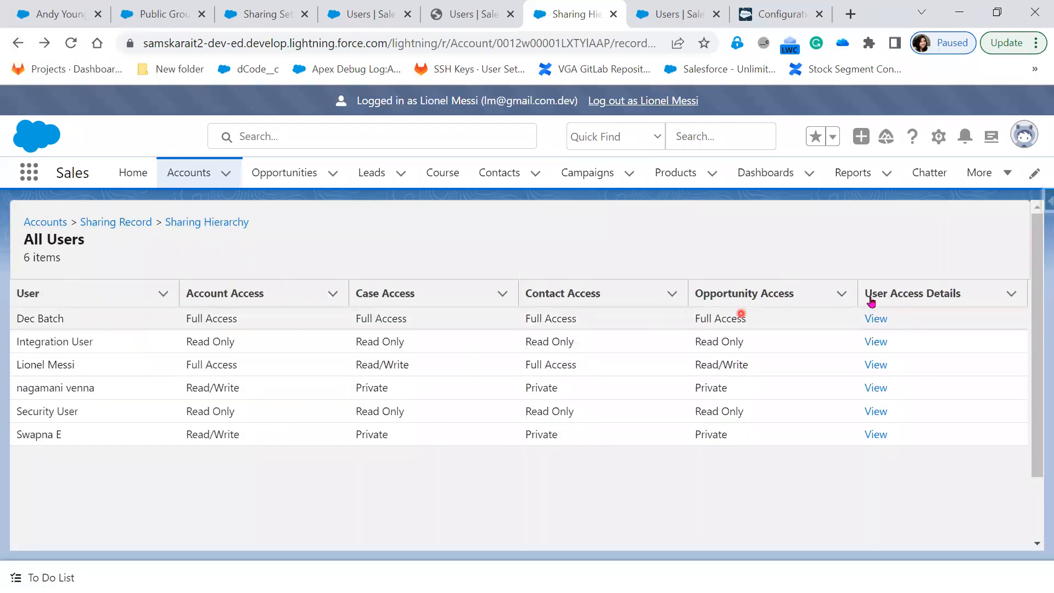
{"action": "left_click", "coordinate": [879, 319]}
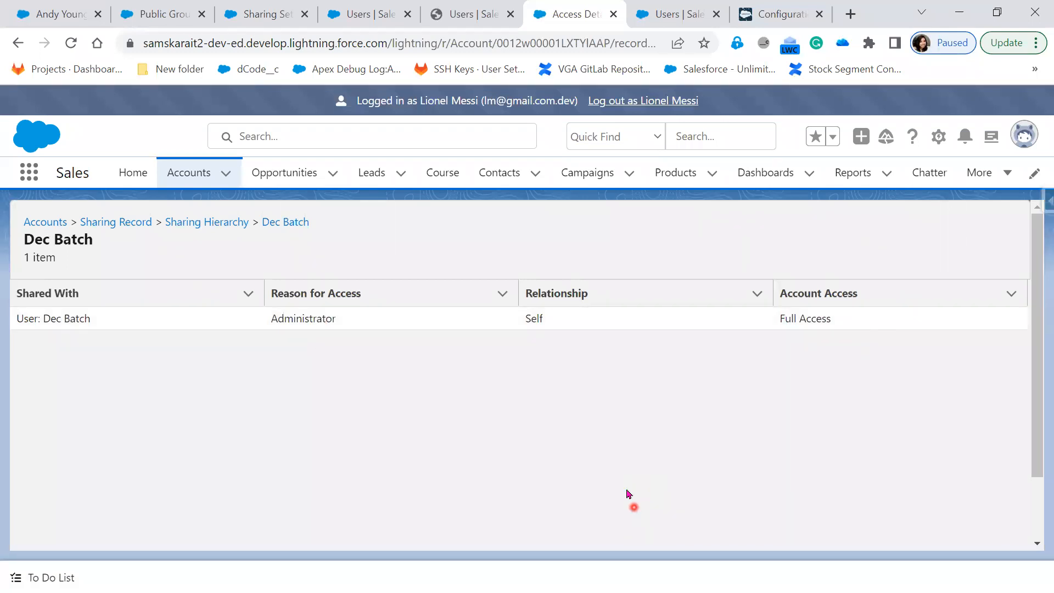
{"action": "left_click", "coordinate": [637, 101]}
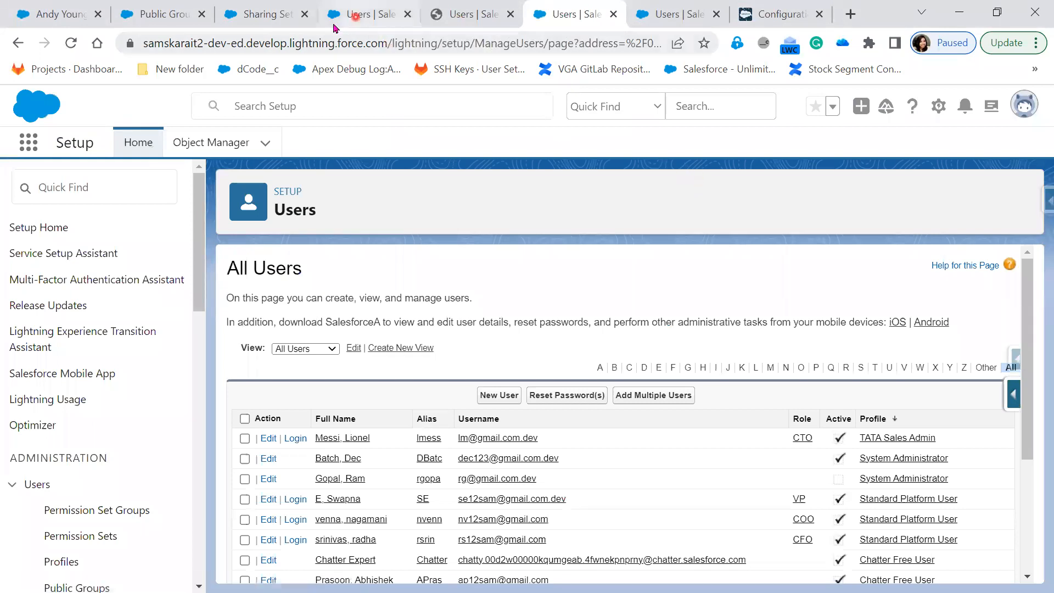
Start a new account sharing rule and examine which categories of users its records can be shared with.
{"action": "left_click", "coordinate": [247, 7]}
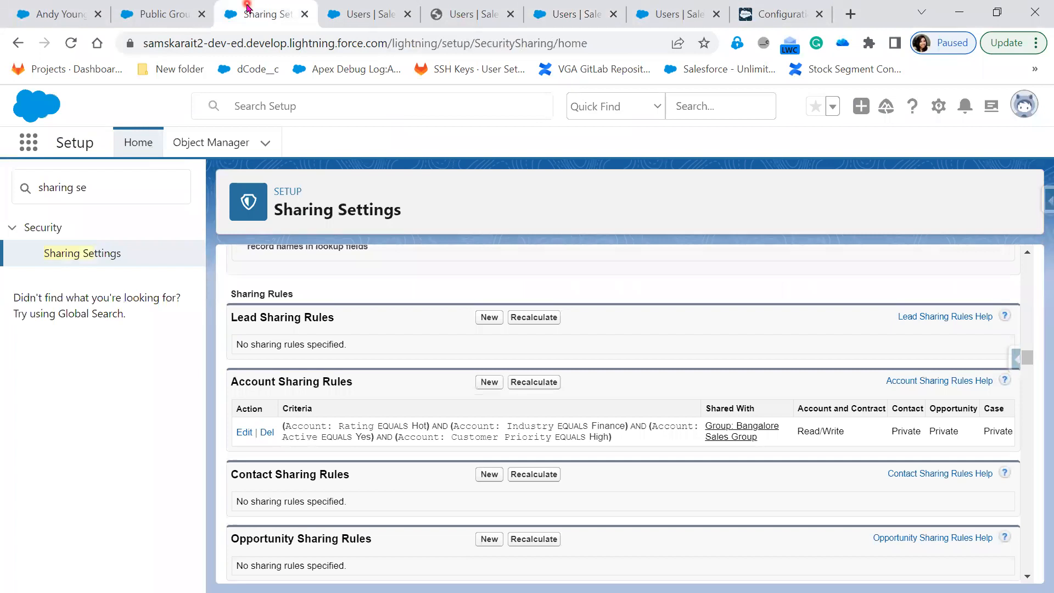
{"action": "left_click", "coordinate": [489, 386]}
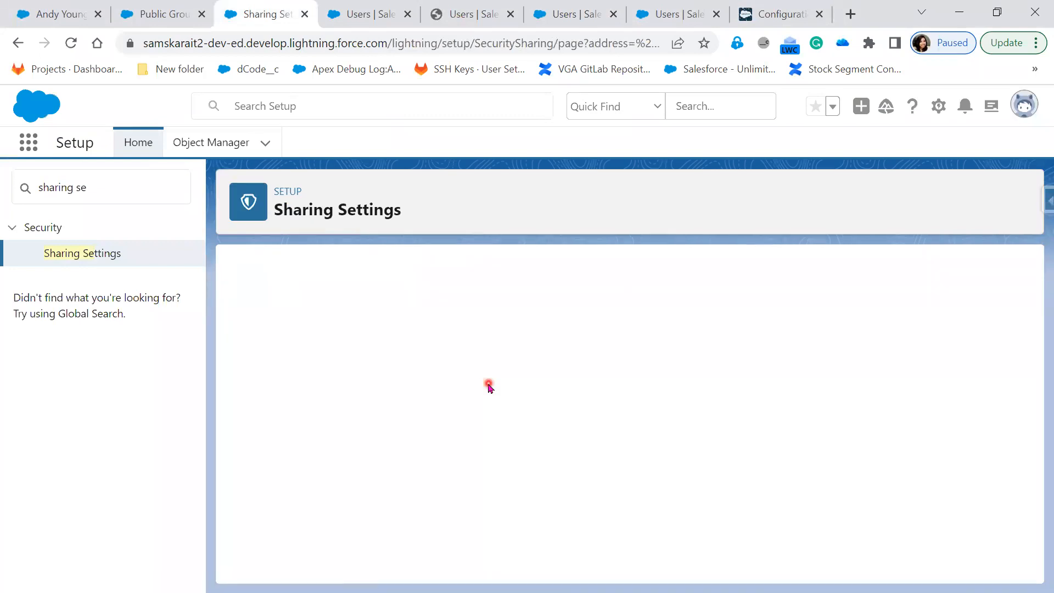
{"action": "scroll", "coordinate": [488, 385], "scroll_direction": "down", "scroll_amount": 2}
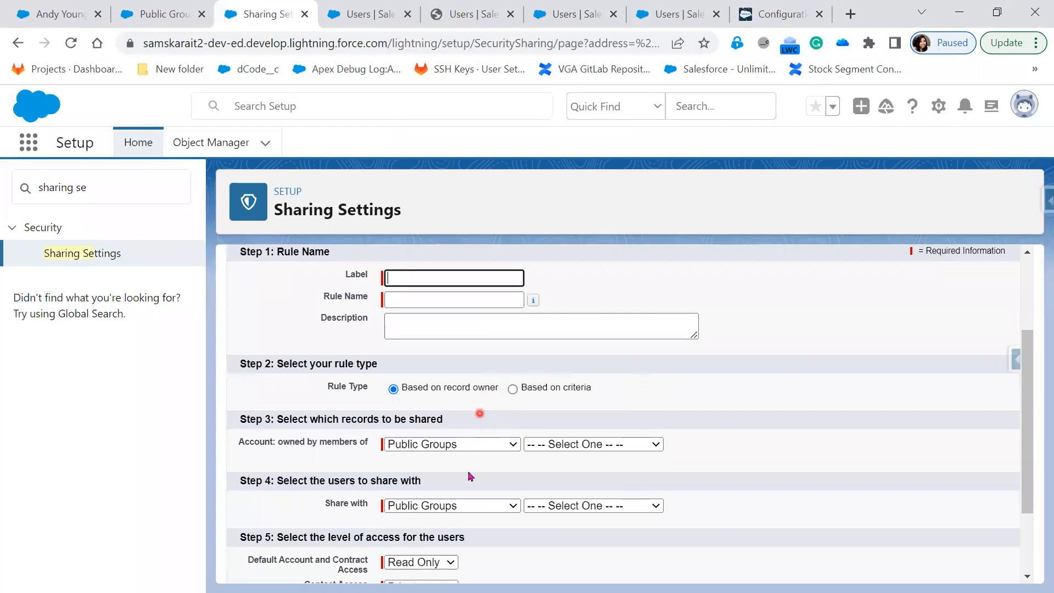
{"action": "left_click", "coordinate": [460, 504]}
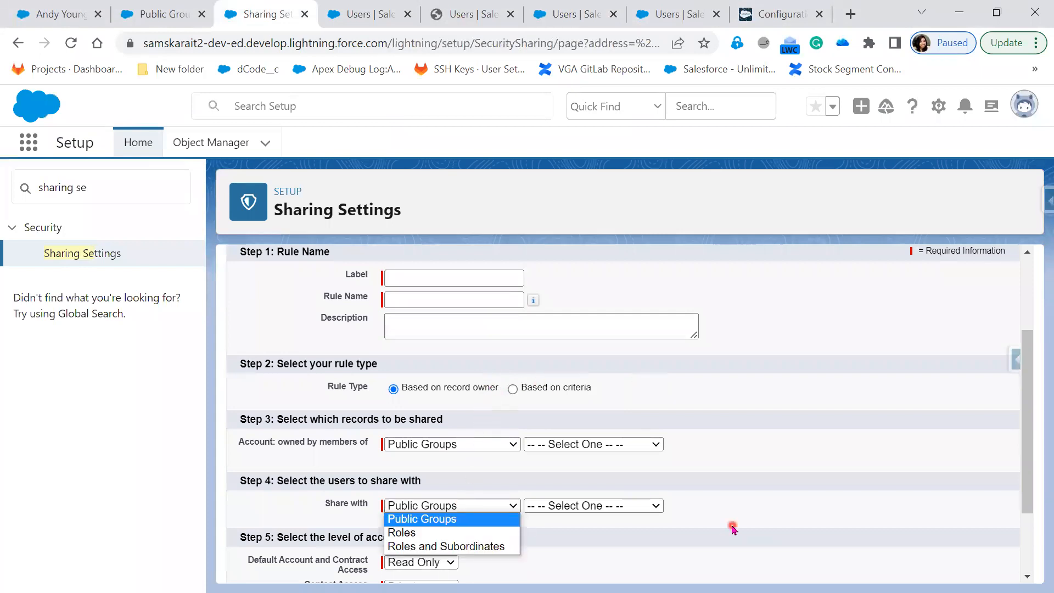
{"action": "scroll", "coordinate": [731, 524], "scroll_direction": "down", "scroll_amount": 2}
{"action": "left_click", "coordinate": [479, 424]}
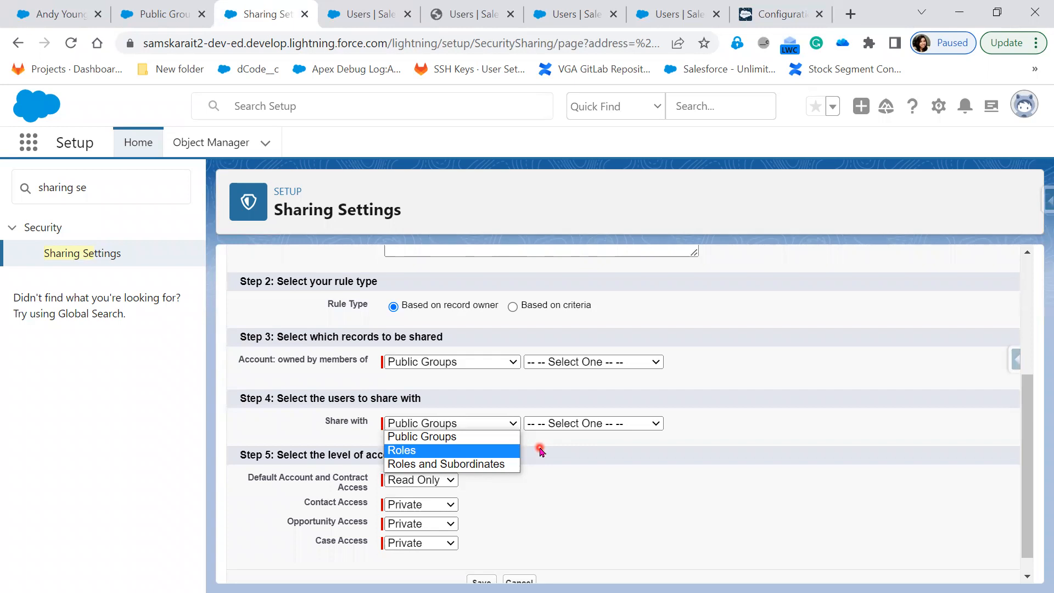
{"action": "left_click", "coordinate": [582, 507]}
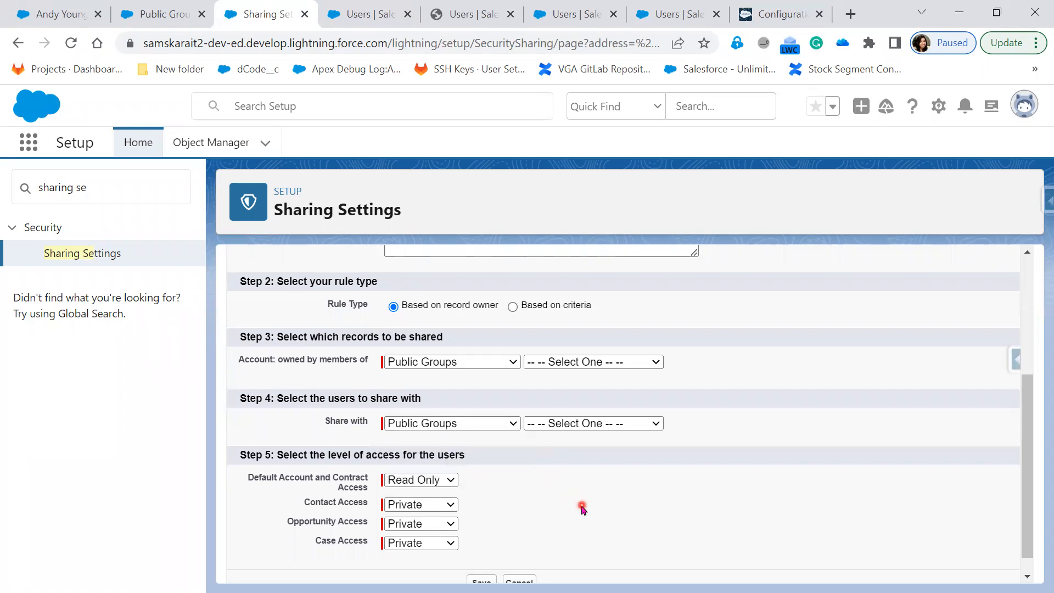
Review the rest of the new account sharing rule form, cancel it and return to the existing Account Sharing Rules.
{"action": "scroll", "coordinate": [582, 507], "scroll_direction": "up", "scroll_amount": 2}
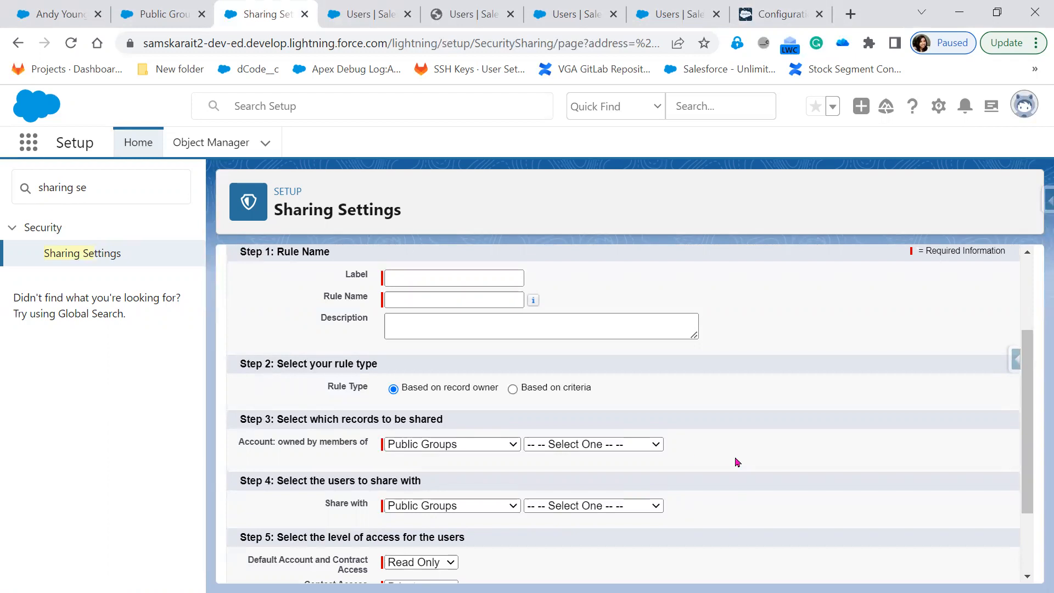
{"action": "scroll", "coordinate": [718, 508], "scroll_direction": "up", "scroll_amount": 2}
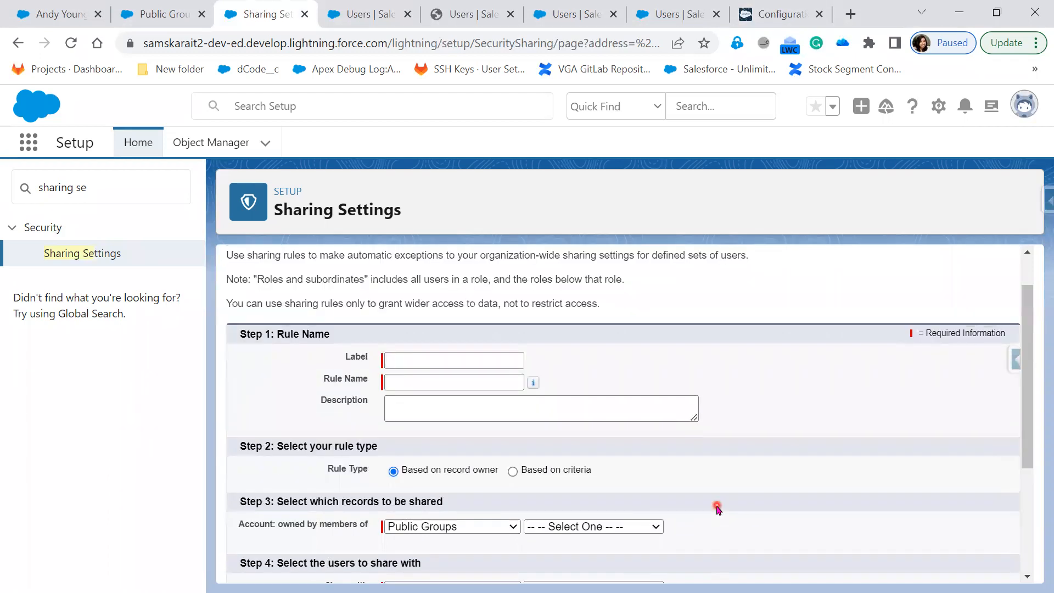
{"action": "scroll", "coordinate": [719, 508], "scroll_direction": "up", "scroll_amount": 1}
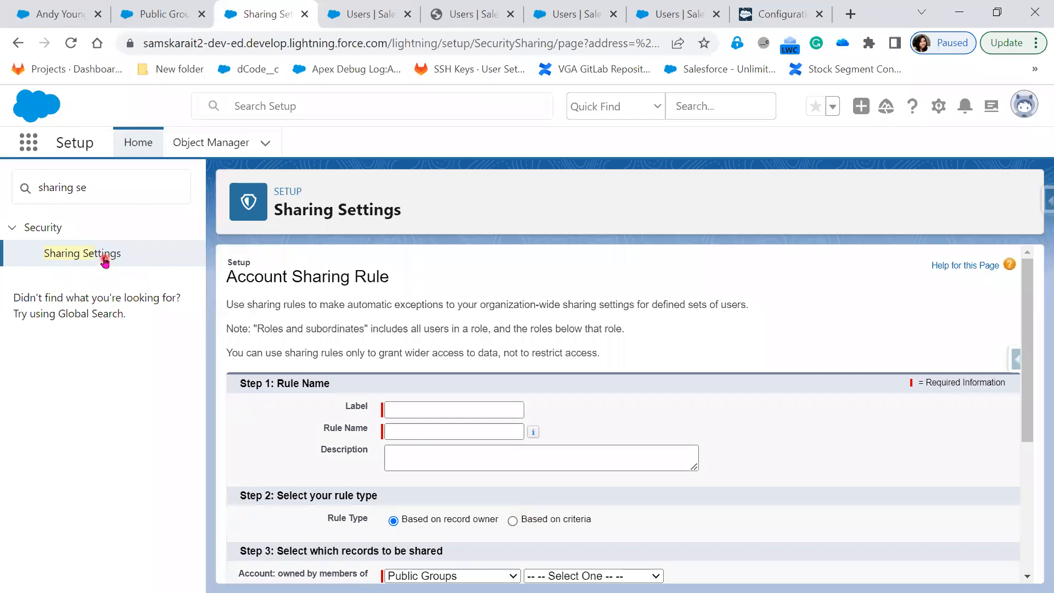
{"action": "scroll", "coordinate": [667, 544], "scroll_direction": "down", "scroll_amount": 5}
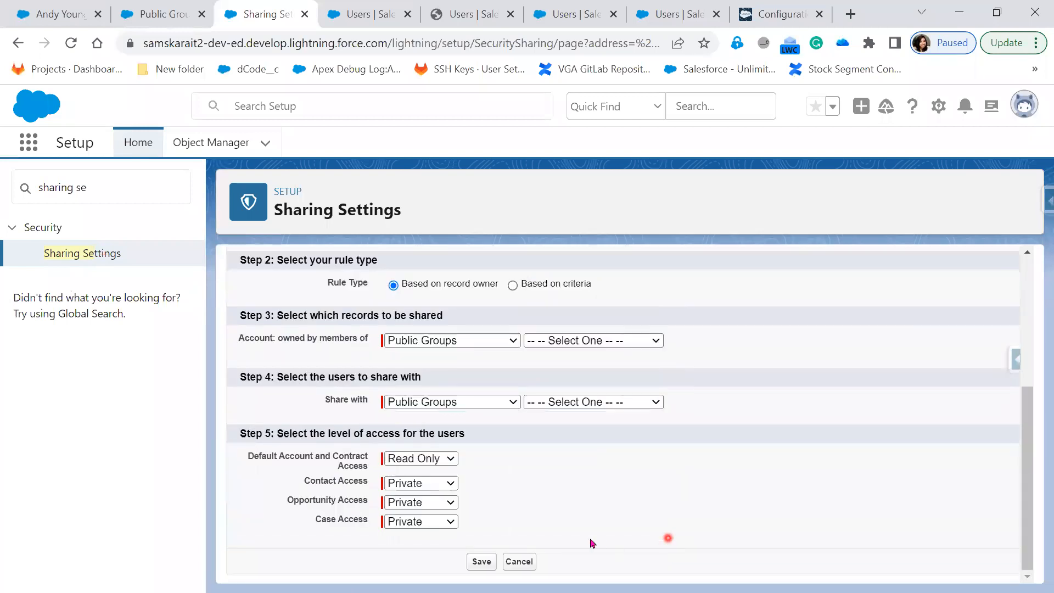
{"action": "left_click", "coordinate": [519, 561]}
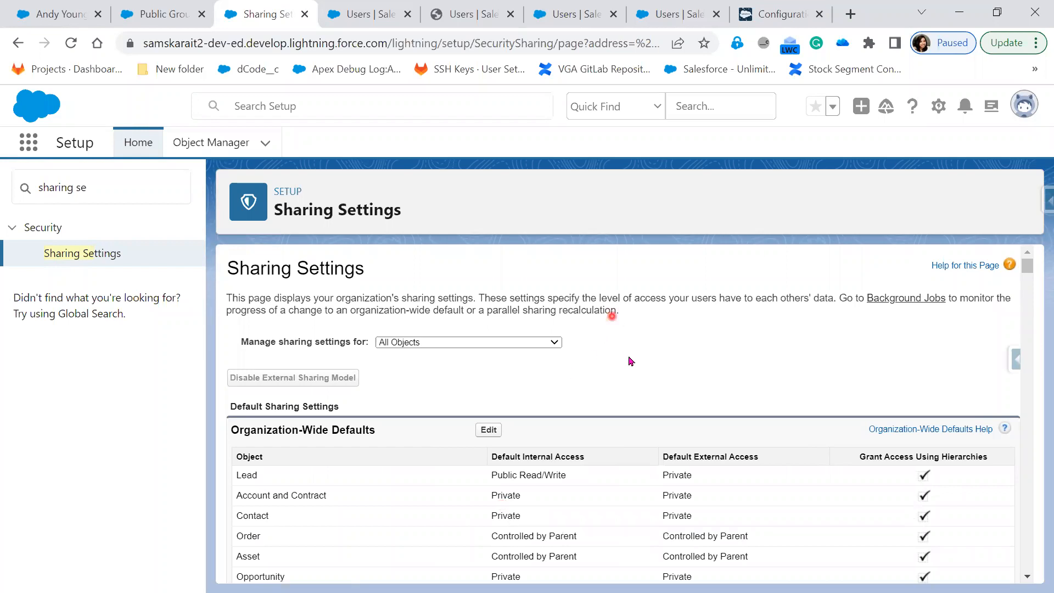
{"action": "scroll", "coordinate": [610, 348], "scroll_direction": "down", "scroll_amount": 15}
{"action": "scroll", "coordinate": [611, 454], "scroll_direction": "down", "scroll_amount": 15}
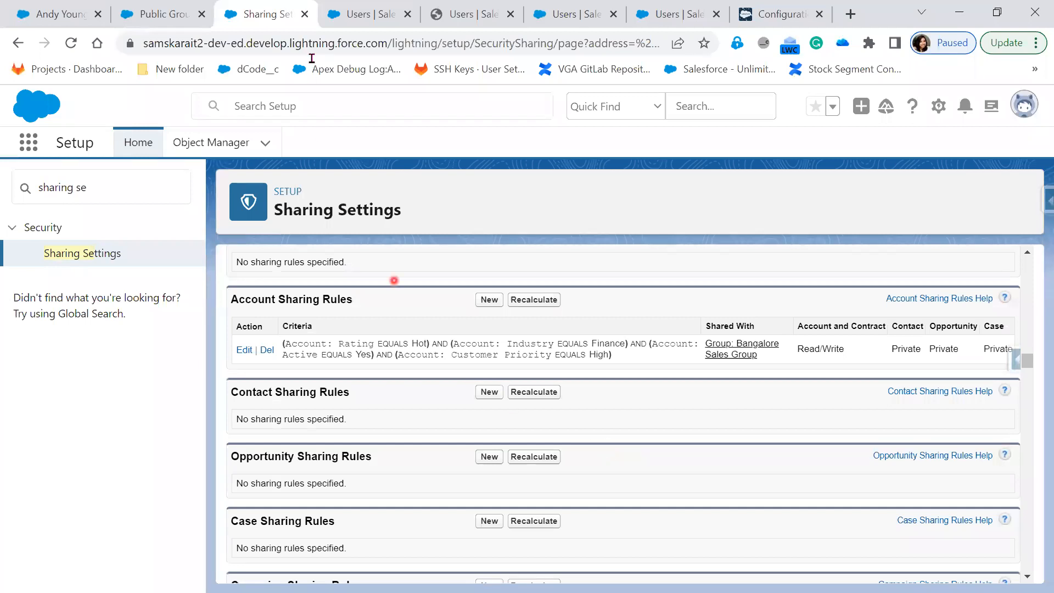
Open the COO-role member of the Bangalore Sales Group public group and log in as that user.
{"action": "left_click", "coordinate": [349, 11]}
{"action": "scroll", "coordinate": [471, 415], "scroll_direction": "down", "scroll_amount": 3}
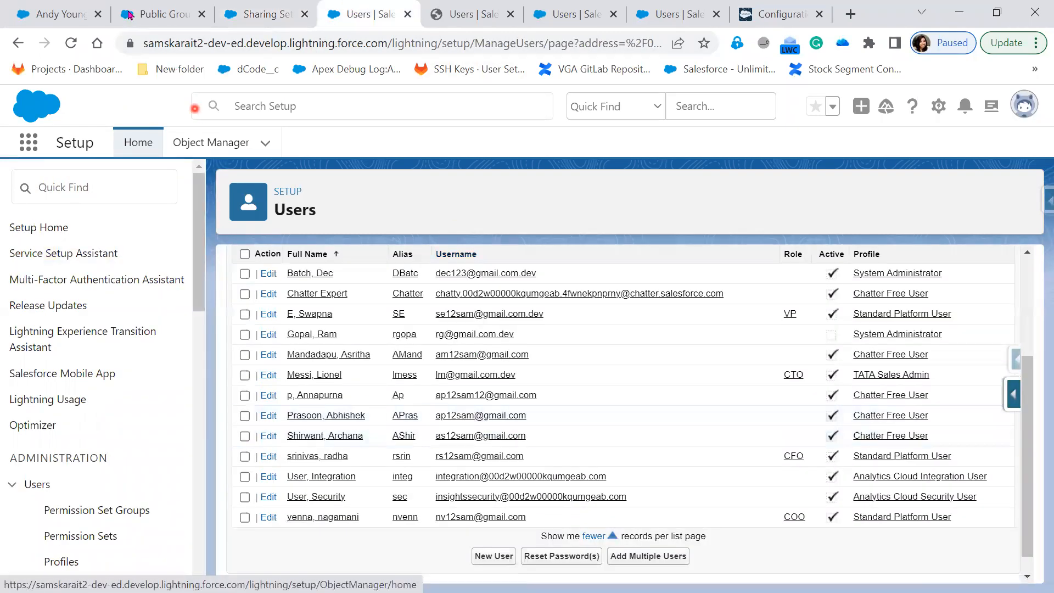
{"action": "left_click", "coordinate": [150, 14]}
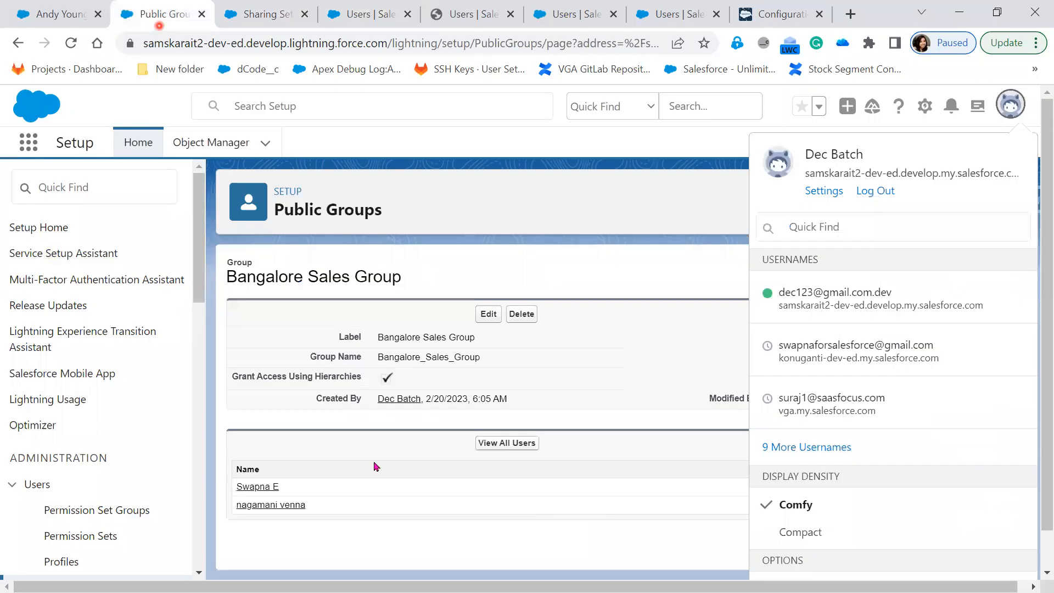
{"action": "left_click", "coordinate": [266, 506]}
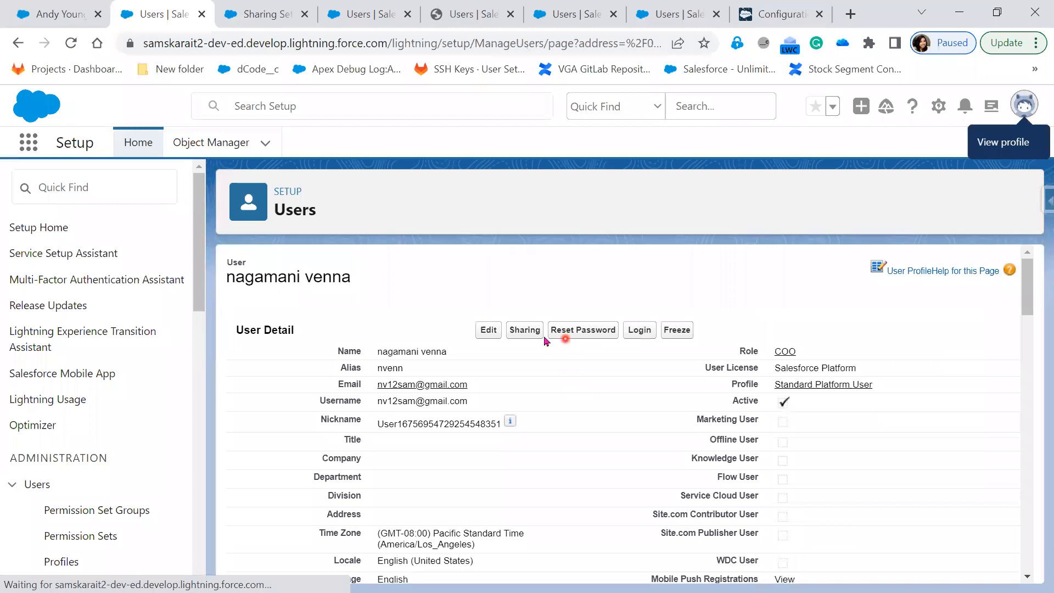
{"action": "left_click", "coordinate": [638, 355]}
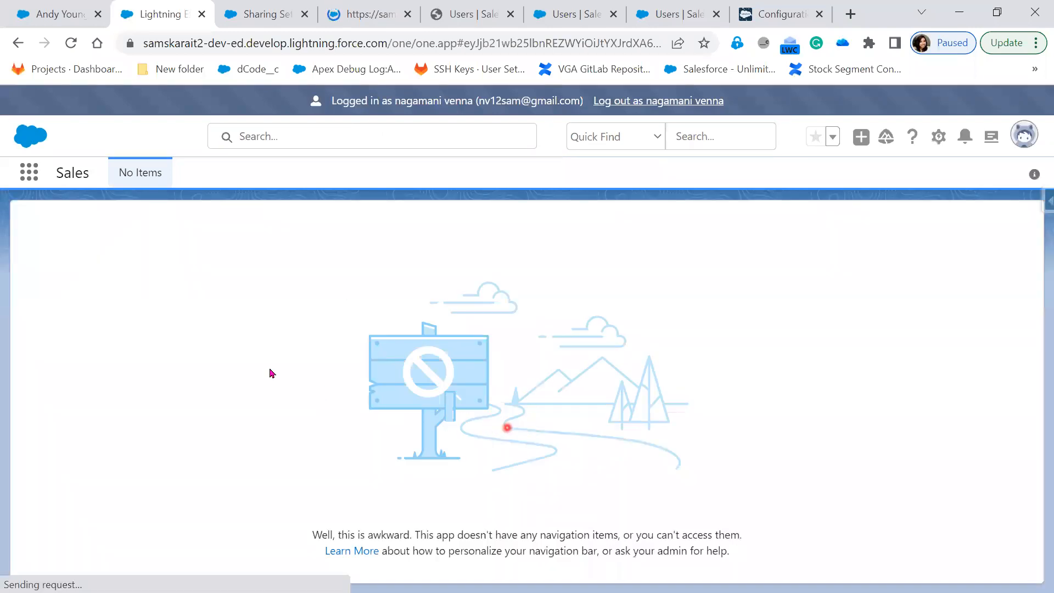
Find Accounts in the app launcher, switch to the All Accounts list view and open the Sharing Record account.
{"action": "left_click", "coordinate": [29, 176]}
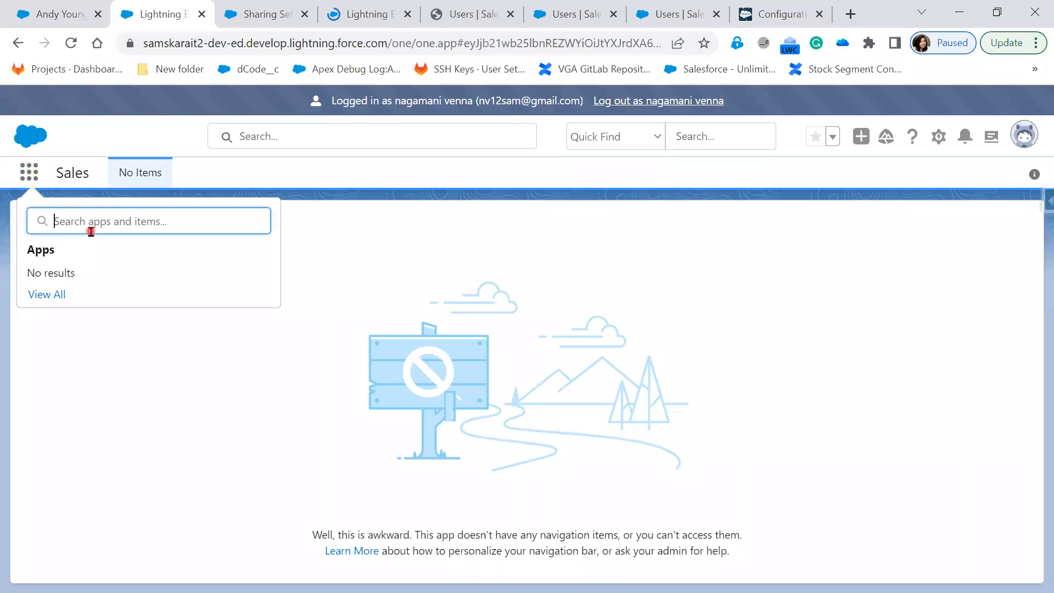
{"action": "type", "text": "Acc"}
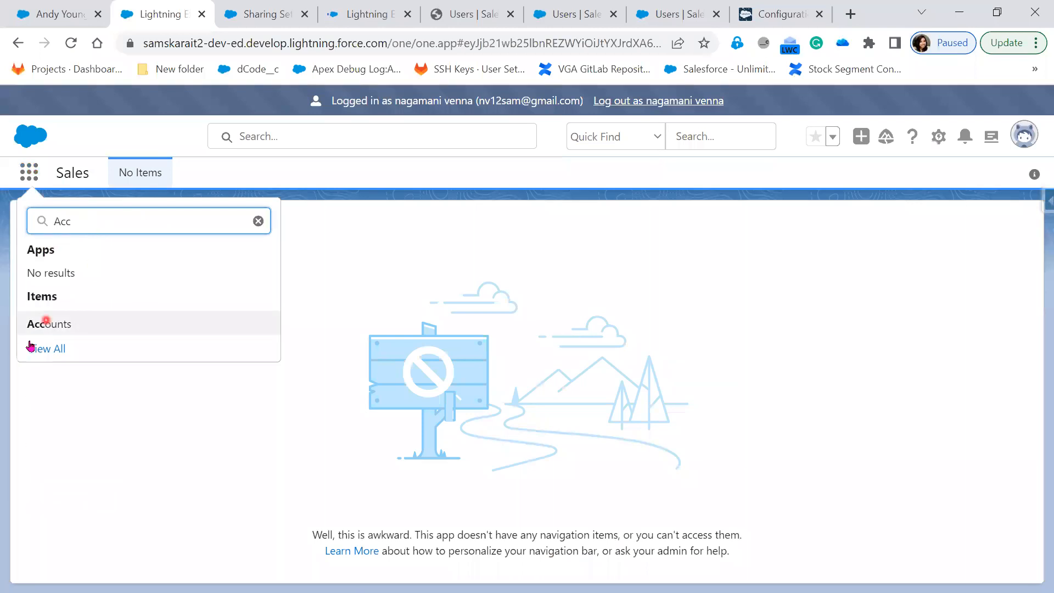
{"action": "left_click", "coordinate": [46, 325]}
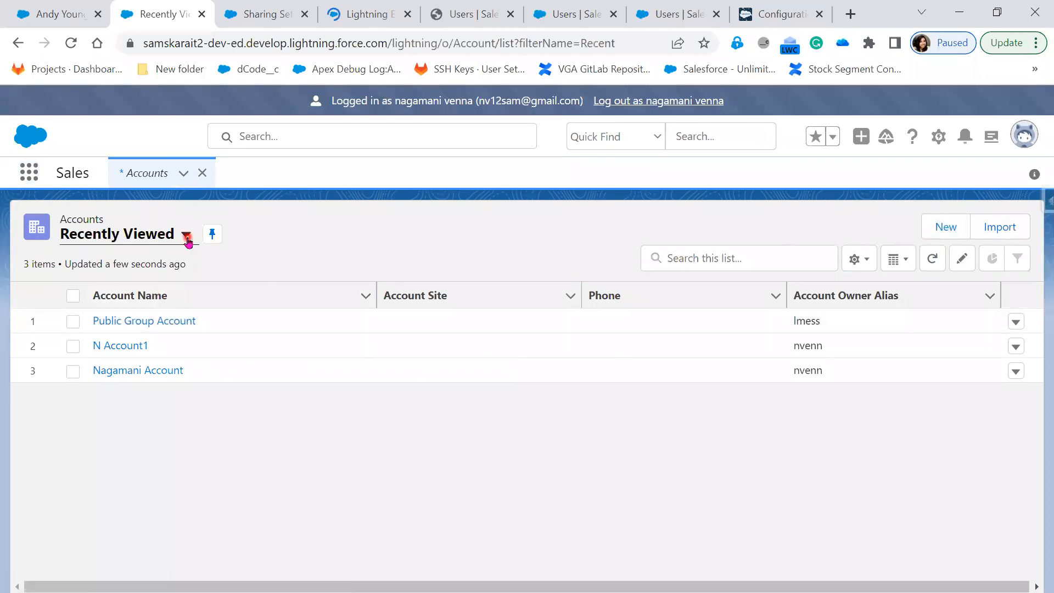
{"action": "left_click", "coordinate": [188, 240]}
{"action": "left_click", "coordinate": [170, 287]}
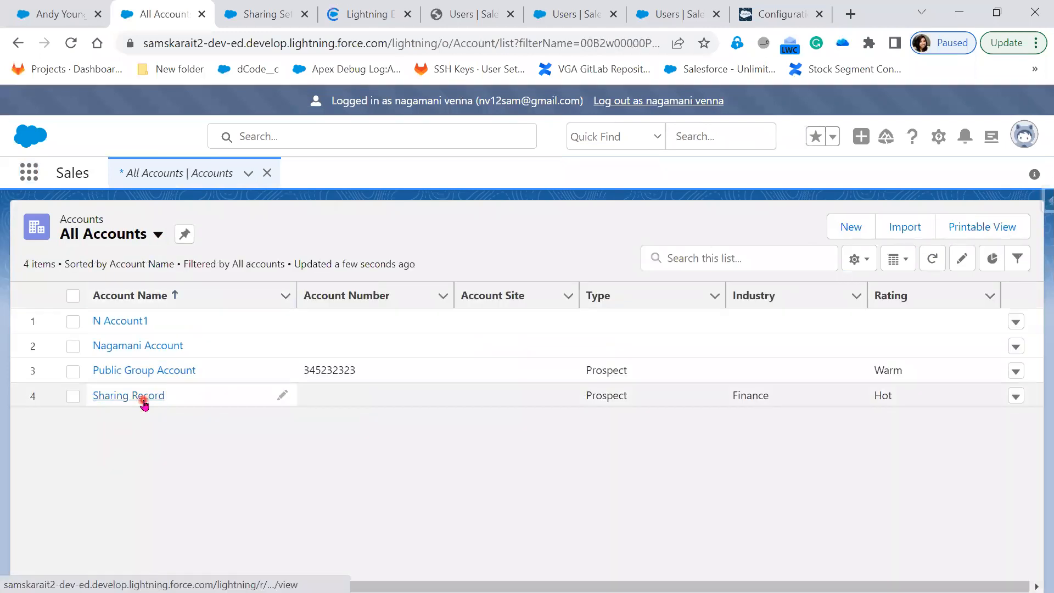
{"action": "left_click", "coordinate": [143, 400]}
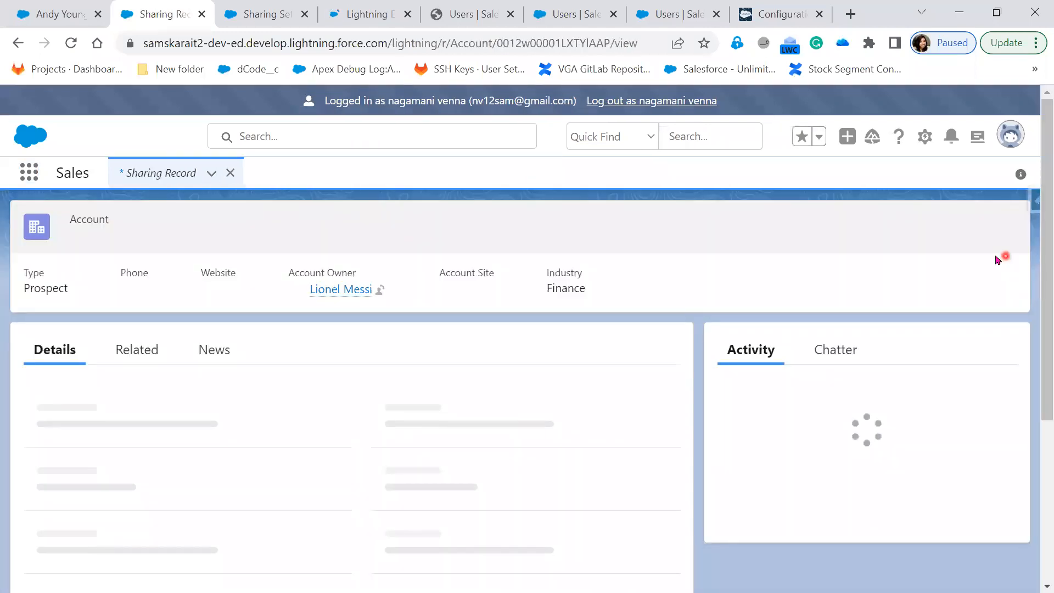
Enter an account number on the Sharing Record account and save the record as the group member.
{"action": "left_click", "coordinate": [1003, 232]}
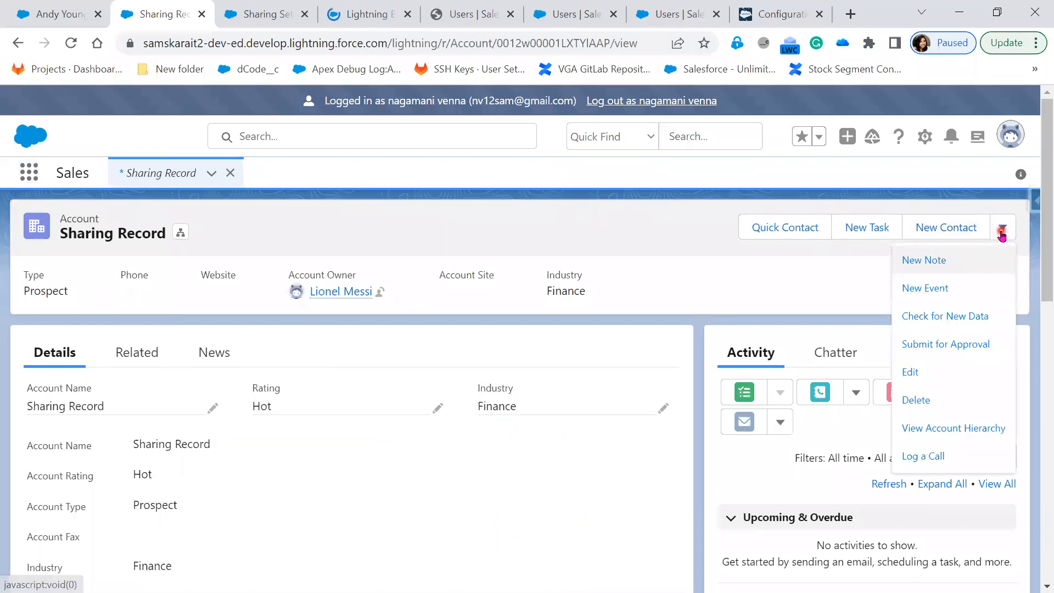
{"action": "scroll", "coordinate": [379, 533], "scroll_direction": "down", "scroll_amount": 5}
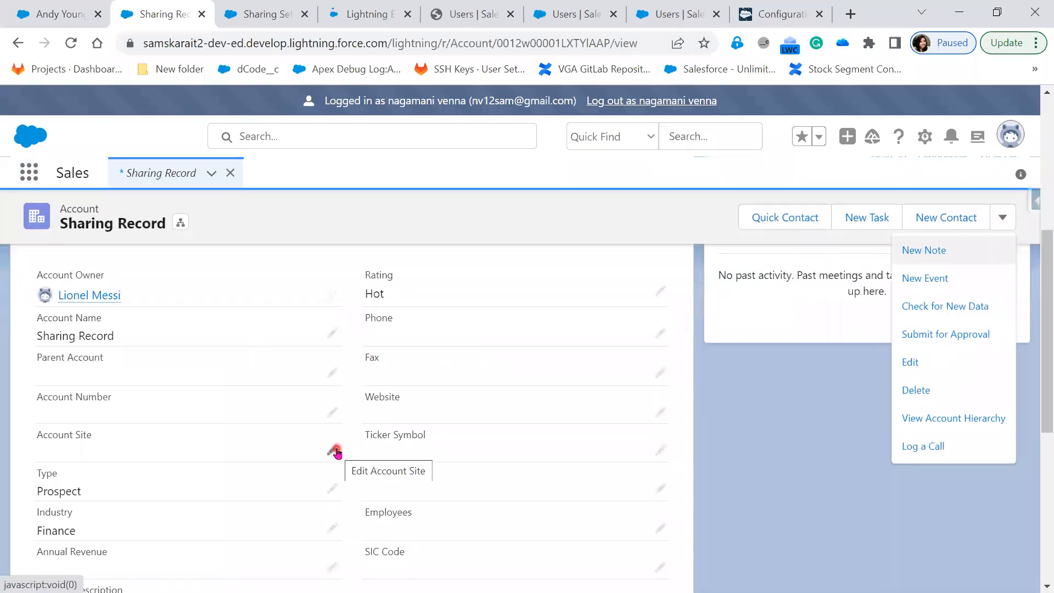
{"action": "left_click", "coordinate": [331, 413]}
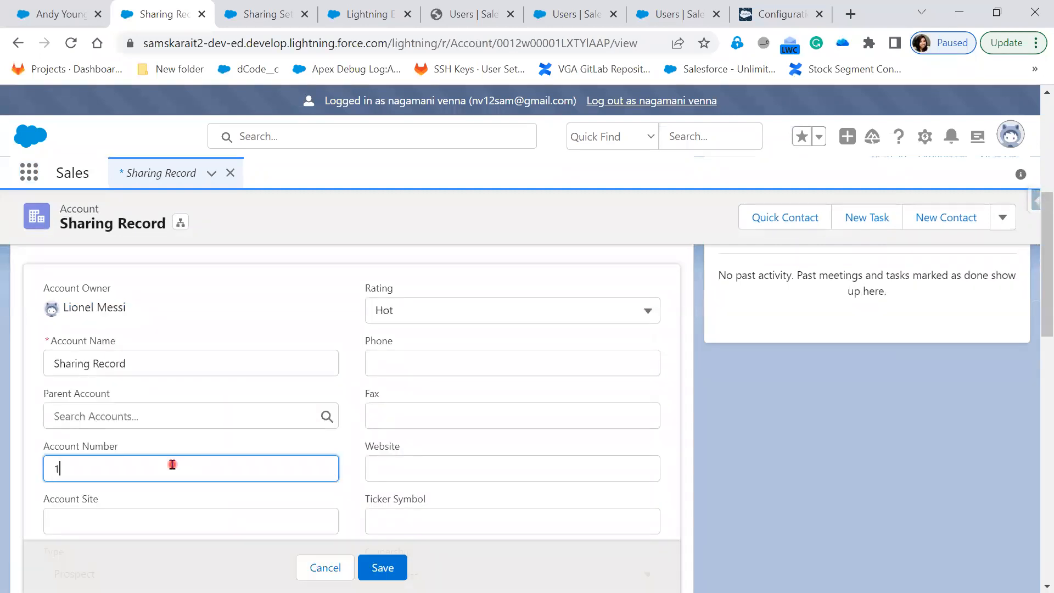
{"action": "left_click", "coordinate": [390, 573]}
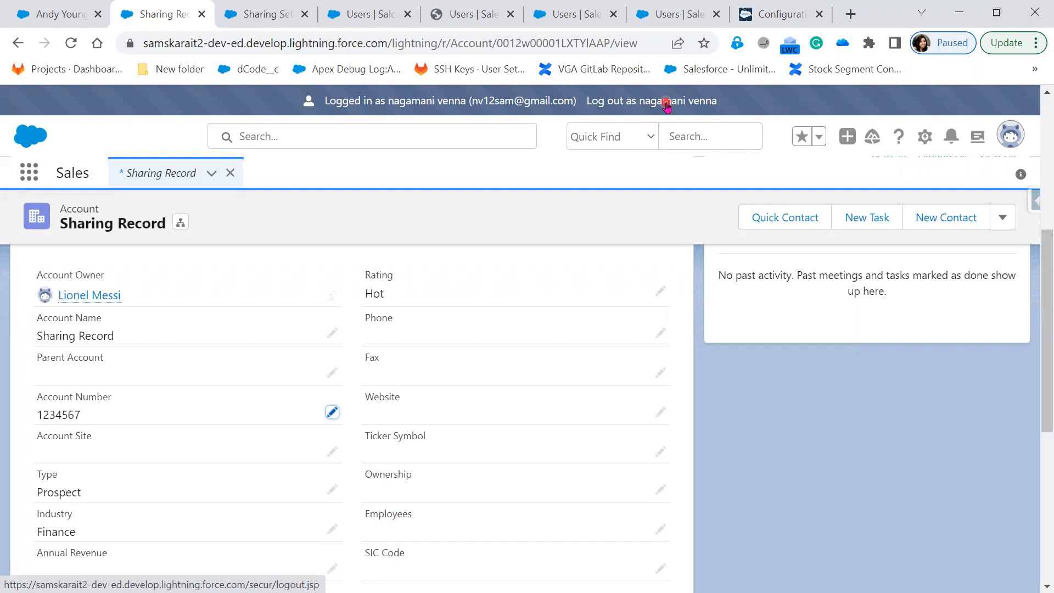
Log out of the group member's session and review the account sharing rule for the Bangalore Sales Group.
{"action": "left_click", "coordinate": [667, 102]}
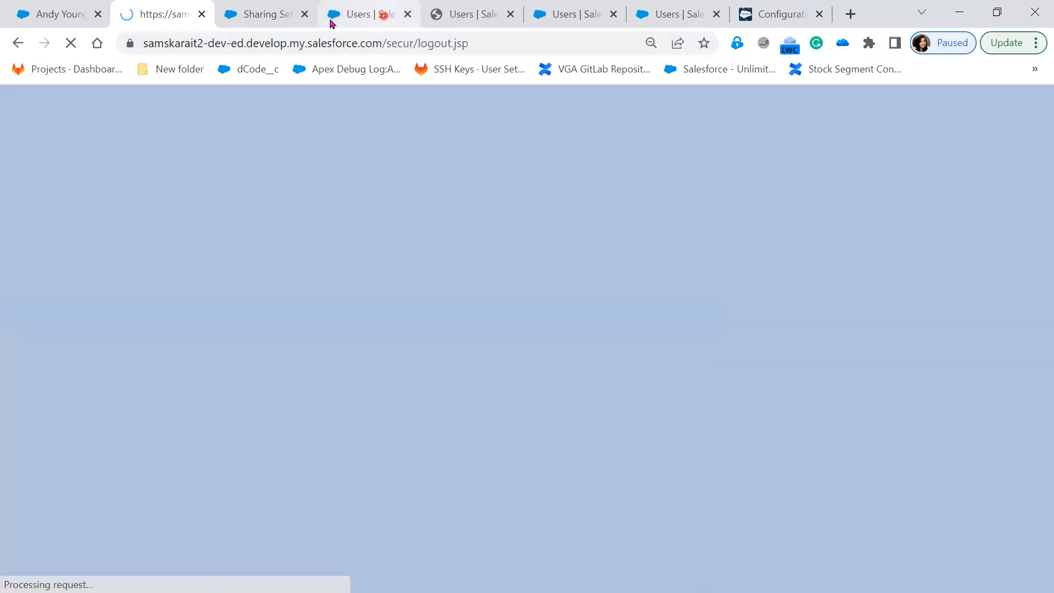
{"action": "left_click", "coordinate": [331, 23]}
{"action": "left_click", "coordinate": [283, 15]}
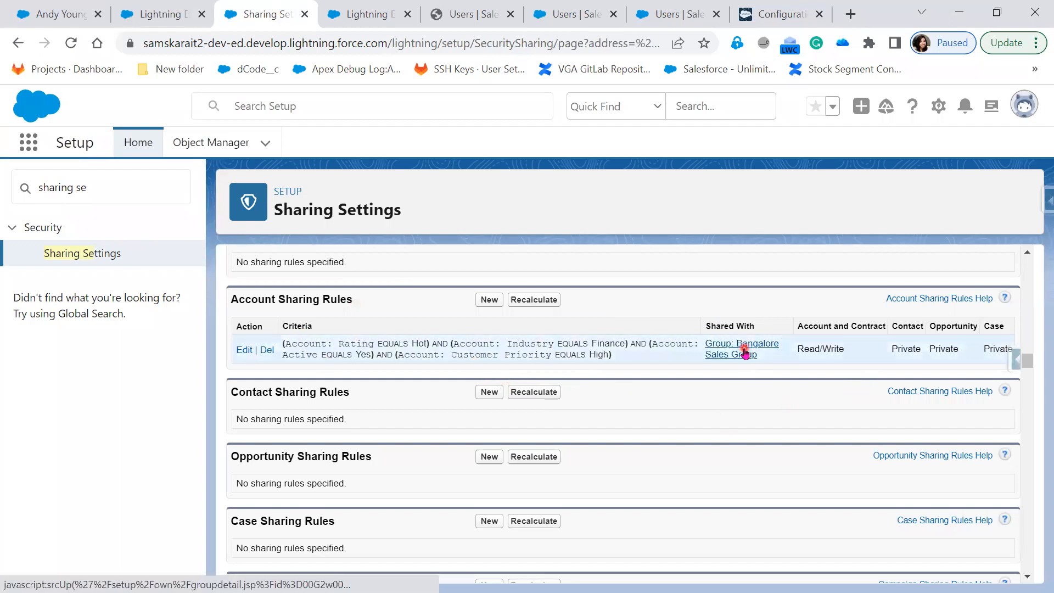
Return to the Users list, log in as the record owner in a new browser tab and close the unused Users tab.
{"action": "left_click", "coordinate": [367, 12]}
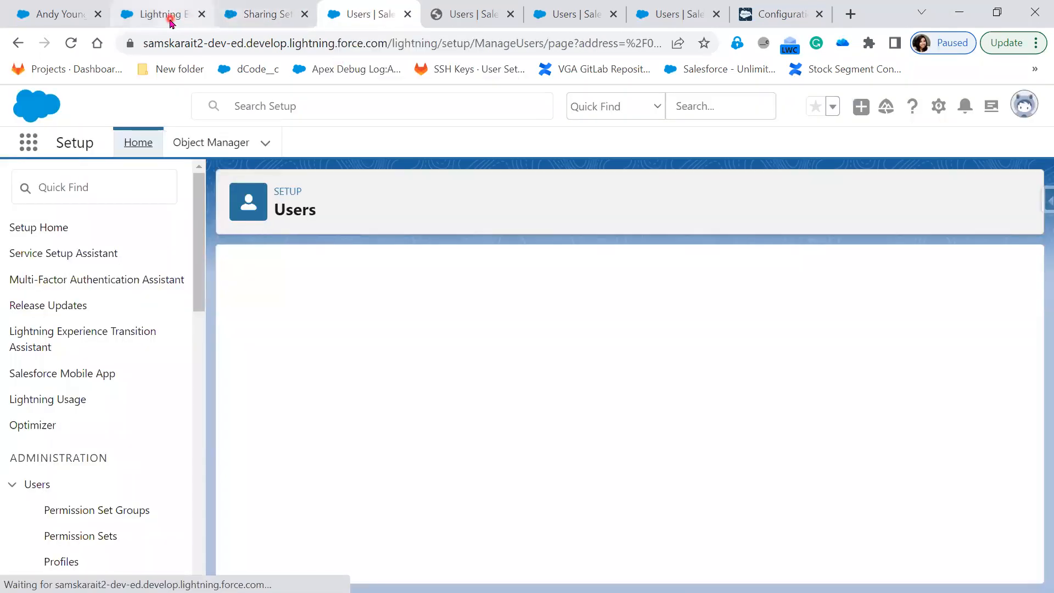
{"action": "left_click", "coordinate": [171, 16]}
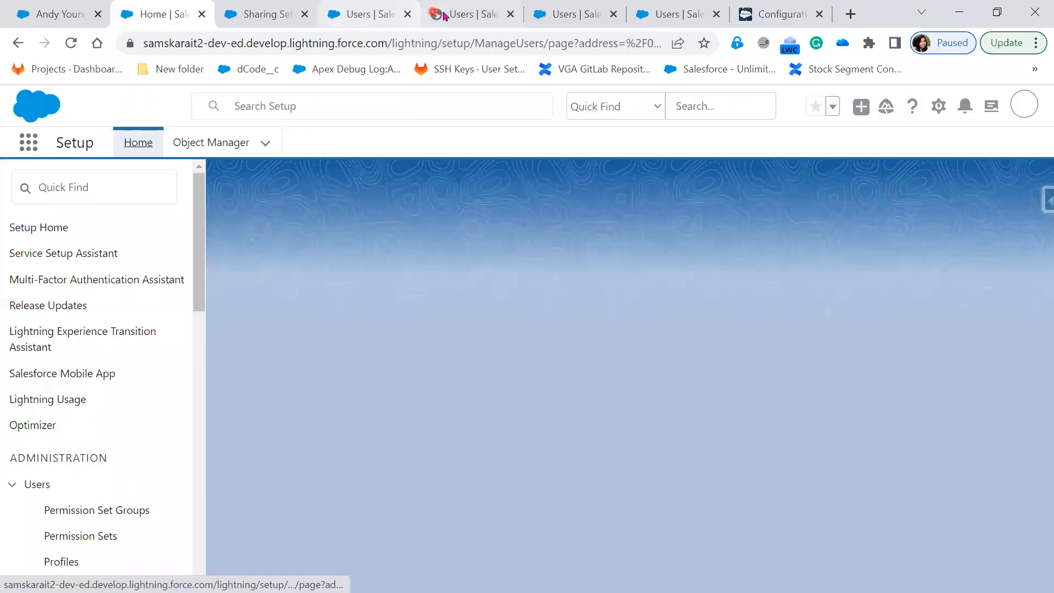
{"action": "left_click", "coordinate": [446, 17]}
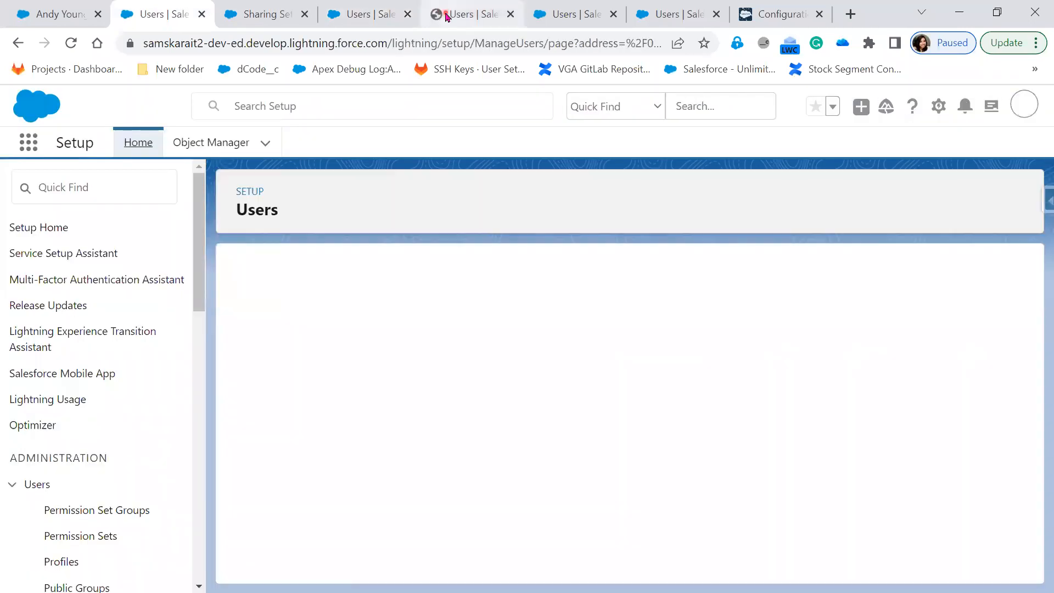
{"action": "left_click", "coordinate": [295, 439]}
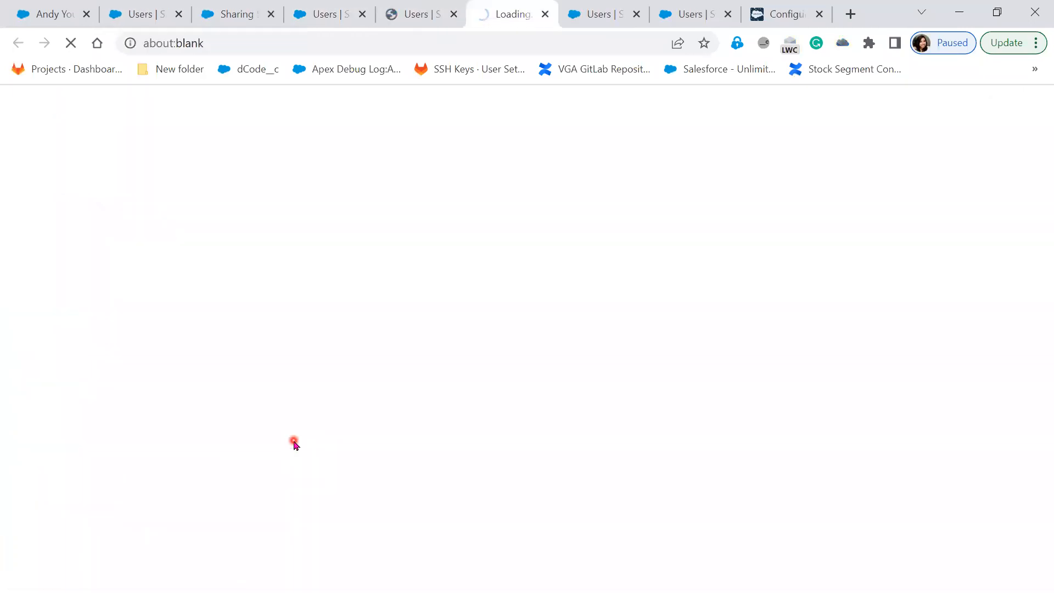
{"action": "left_click", "coordinate": [453, 16]}
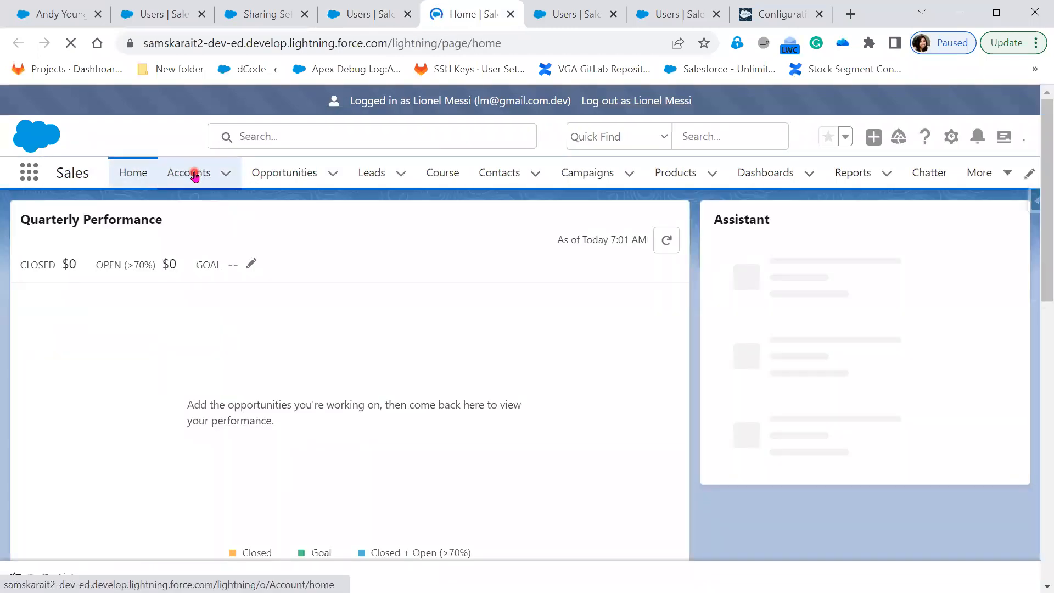
Open the Sharing Record account as the record owner, set its Rating to Warm and save the record.
{"action": "left_click", "coordinate": [195, 174]}
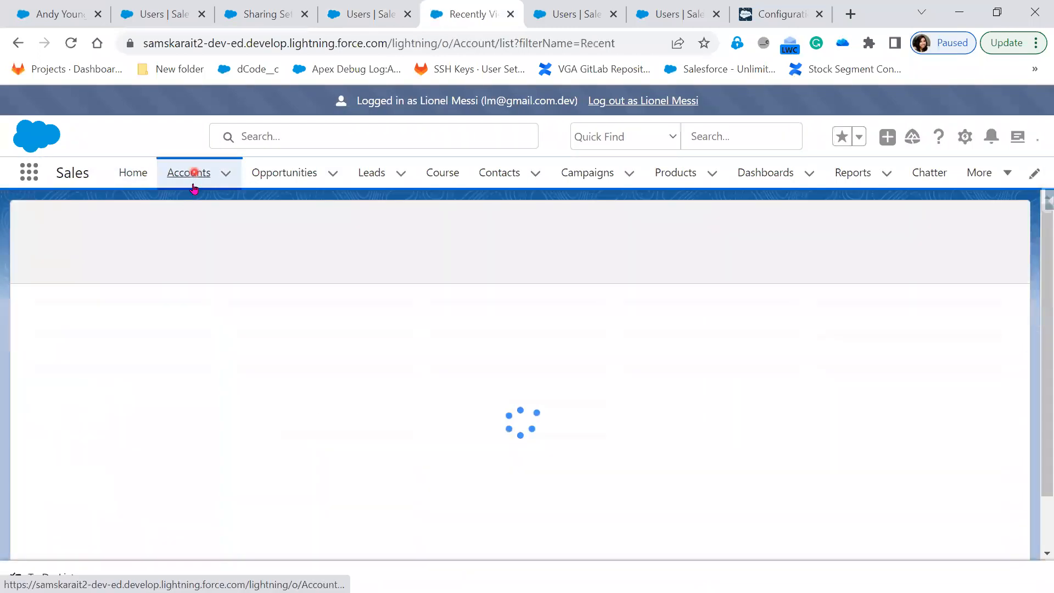
{"action": "left_click", "coordinate": [137, 321]}
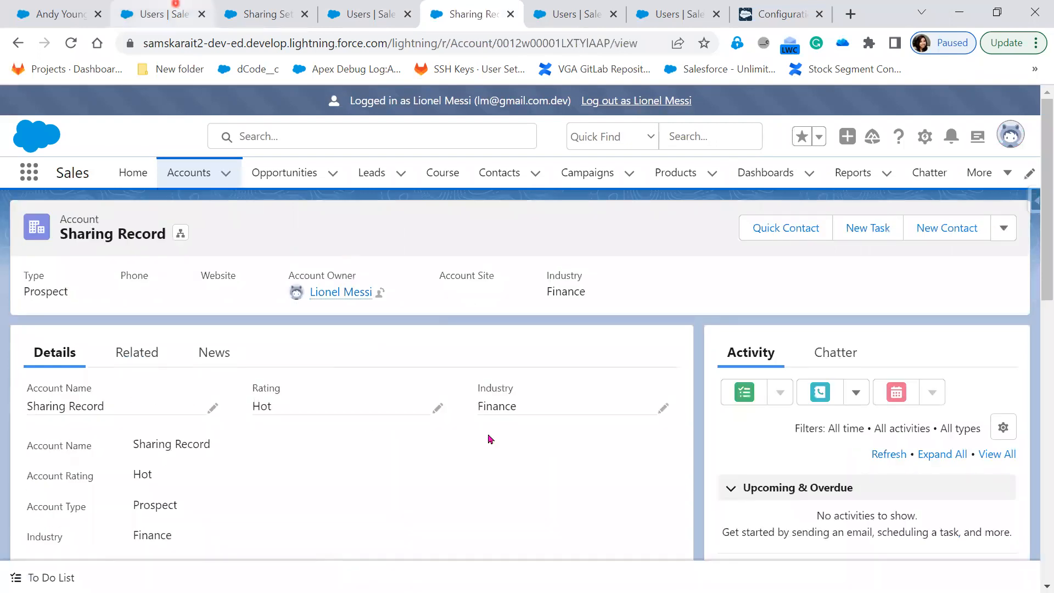
{"action": "scroll", "coordinate": [595, 478], "scroll_direction": "down", "scroll_amount": 4}
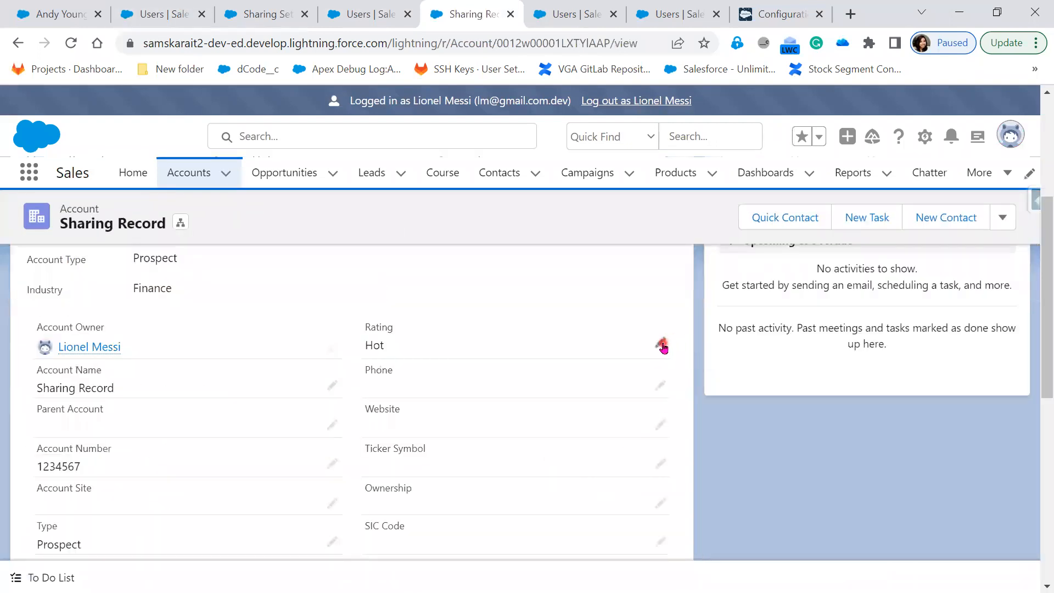
{"action": "left_click", "coordinate": [661, 344]}
{"action": "left_click", "coordinate": [604, 364]}
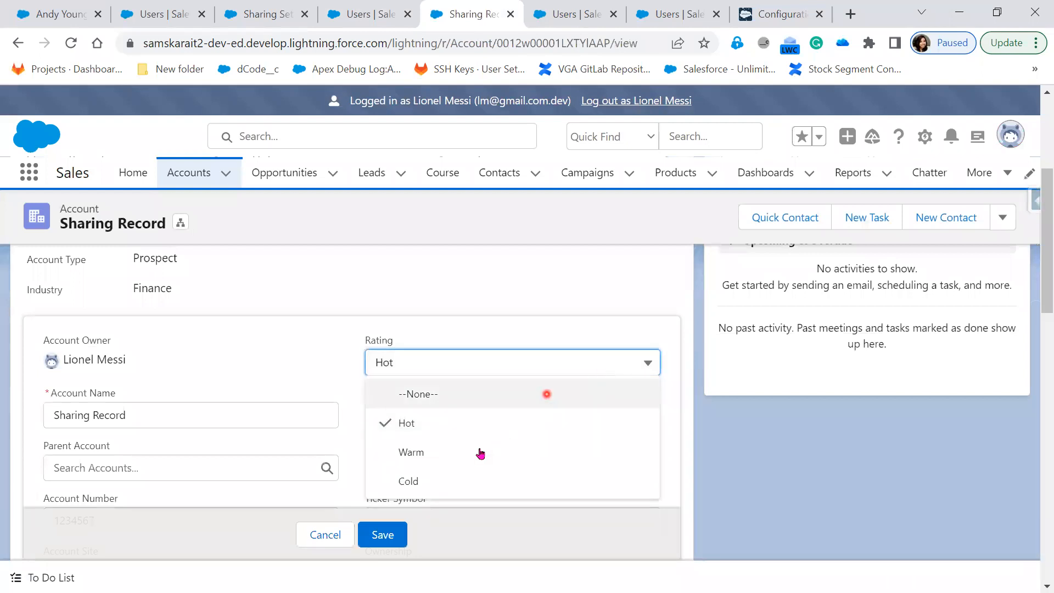
{"action": "left_click", "coordinate": [476, 453]}
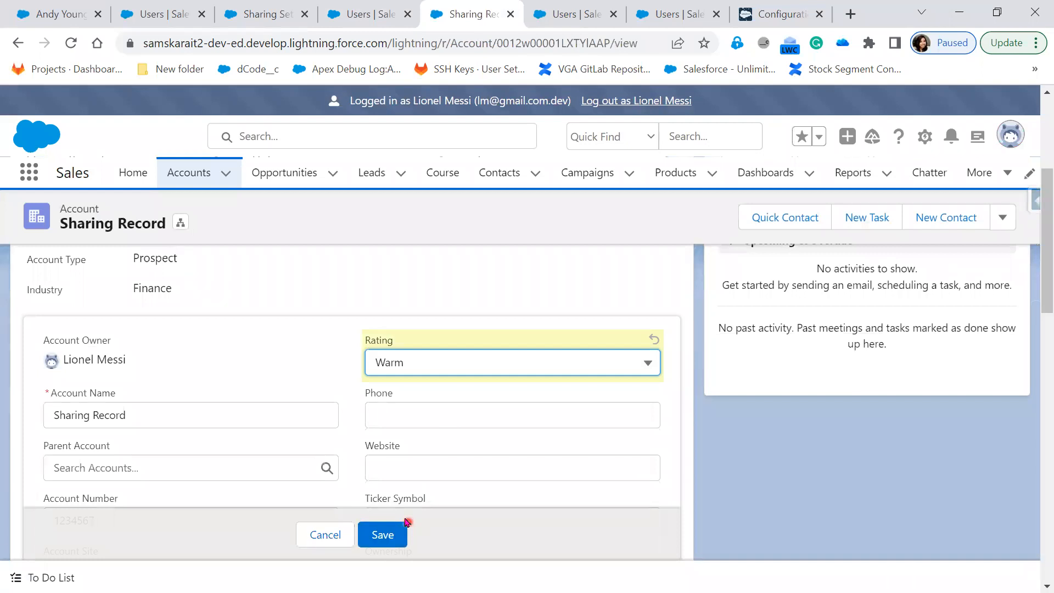
{"action": "left_click", "coordinate": [375, 537]}
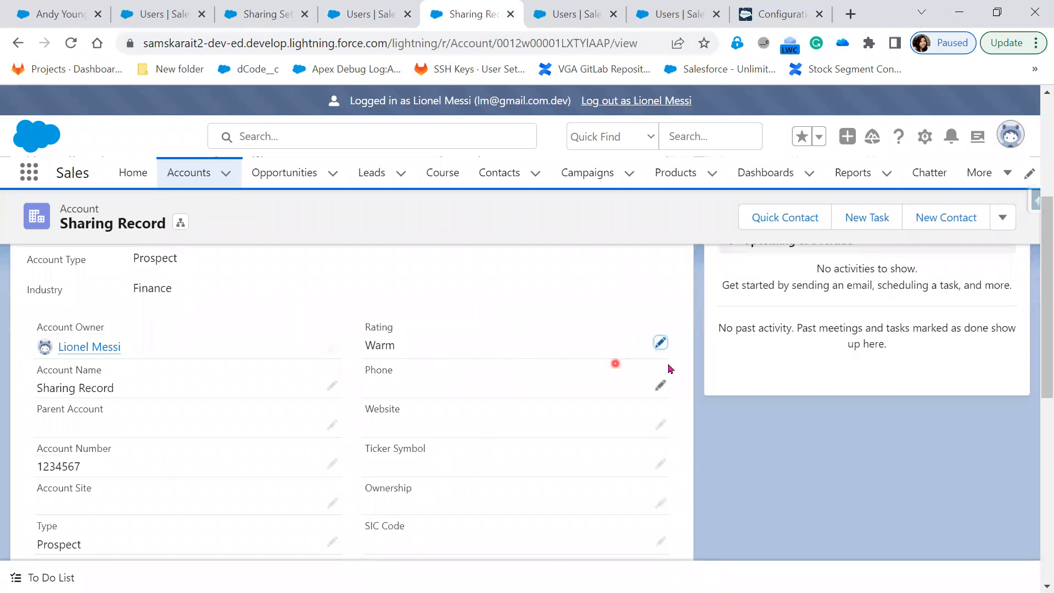
Examine which users the Sharing Record account is shared with and their access levels, leaving the sharing unchanged.
{"action": "left_click", "coordinate": [1001, 218]}
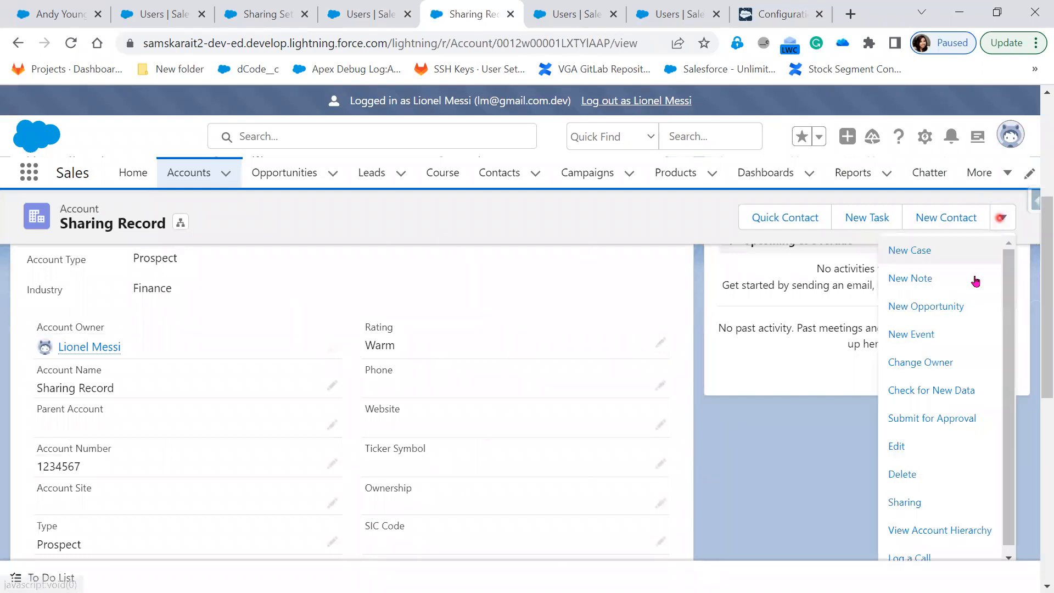
{"action": "left_click", "coordinate": [931, 507]}
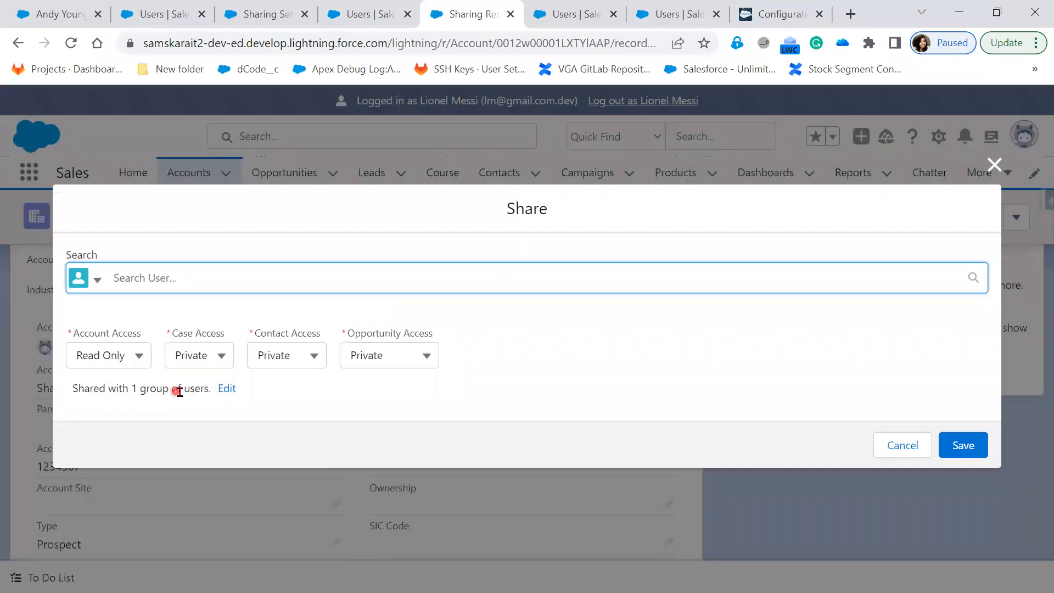
{"action": "left_click_drag", "start_coordinate": [108, 388], "coordinate": [227, 394]}
{"action": "left_click", "coordinate": [227, 394]}
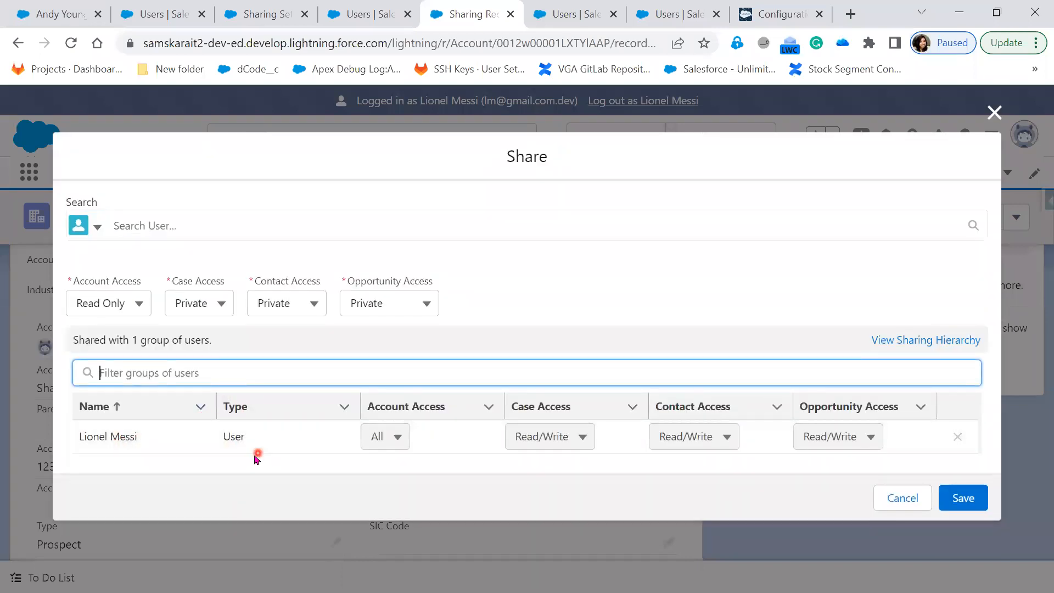
{"action": "left_click", "coordinate": [997, 115]}
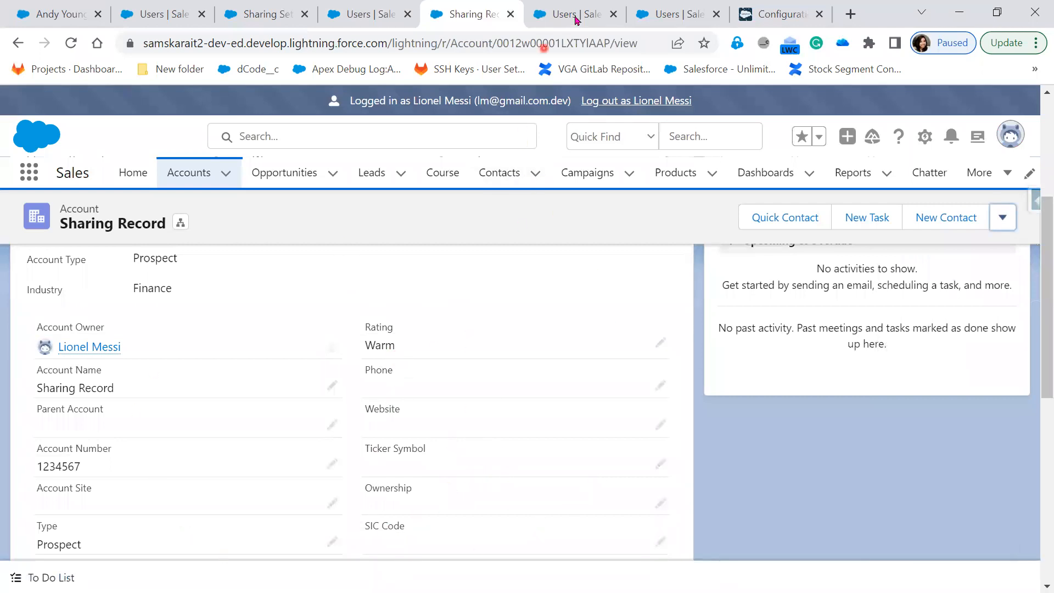
Log out of the record owner's session and review the detail fields of the GenePoint account.
{"action": "left_click", "coordinate": [636, 104]}
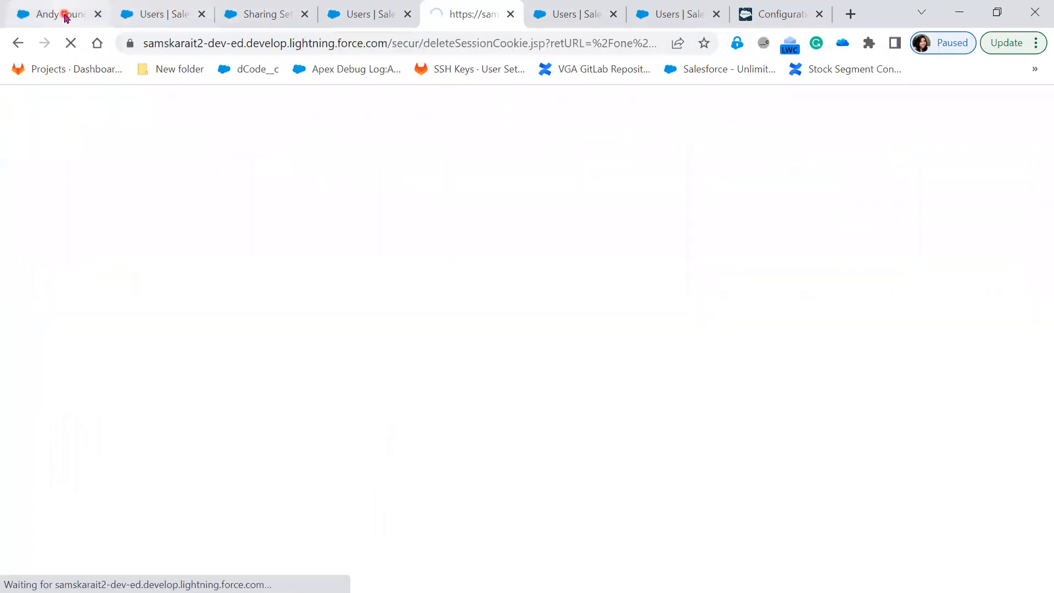
{"action": "left_click", "coordinate": [65, 16]}
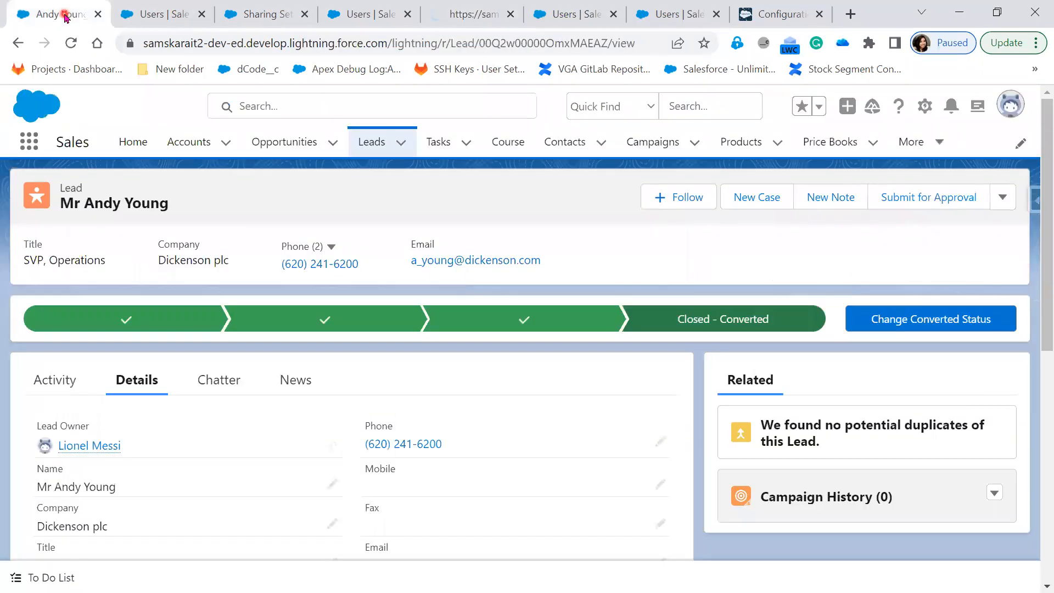
{"action": "left_click", "coordinate": [205, 145]}
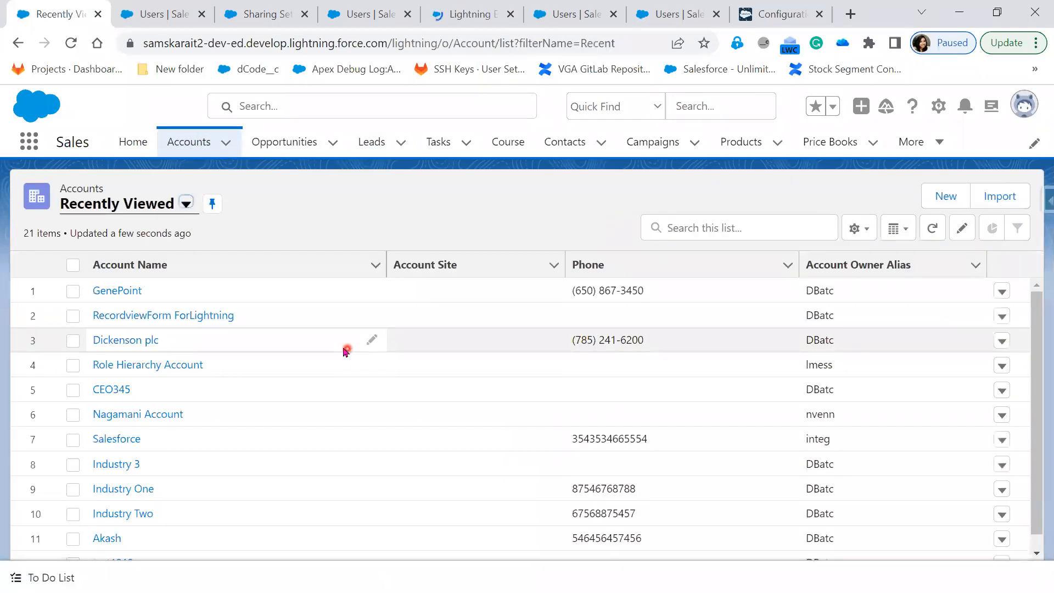
{"action": "left_click", "coordinate": [109, 292]}
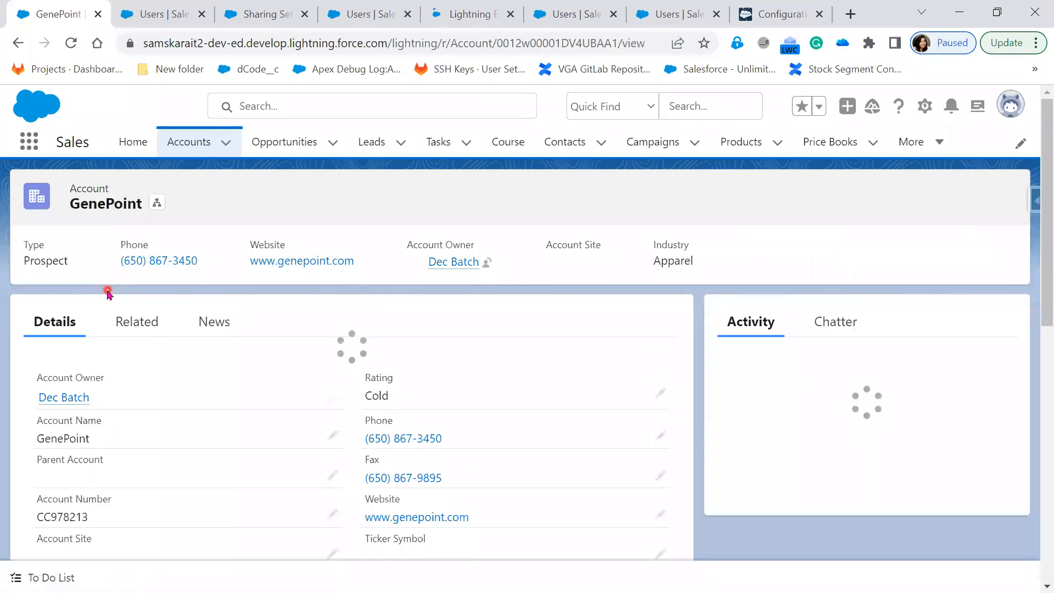
{"action": "scroll", "coordinate": [377, 462], "scroll_direction": "down", "scroll_amount": 5}
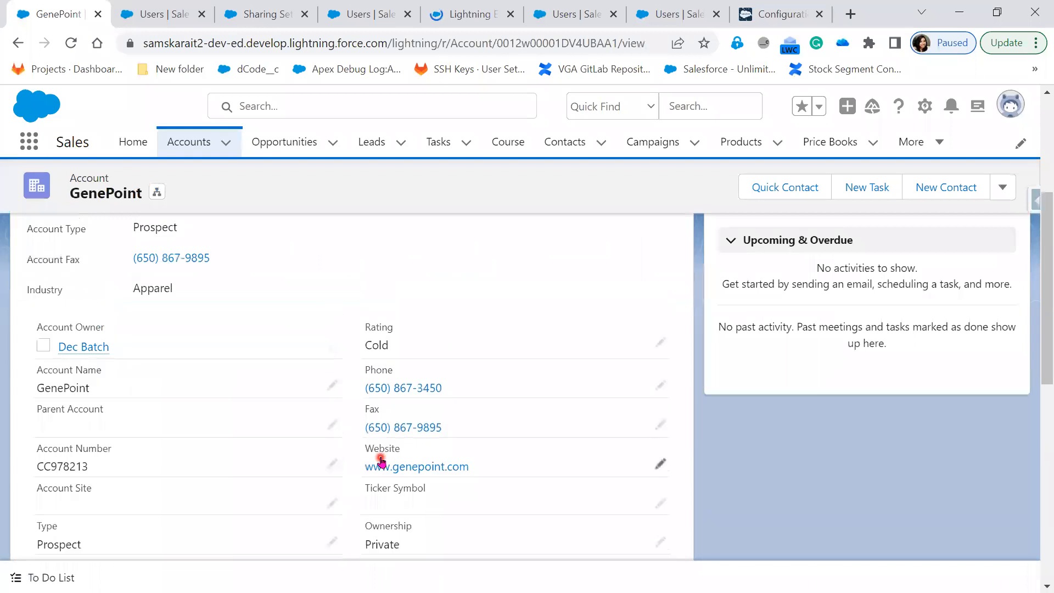
{"action": "scroll", "coordinate": [381, 462], "scroll_direction": "down", "scroll_amount": 3}
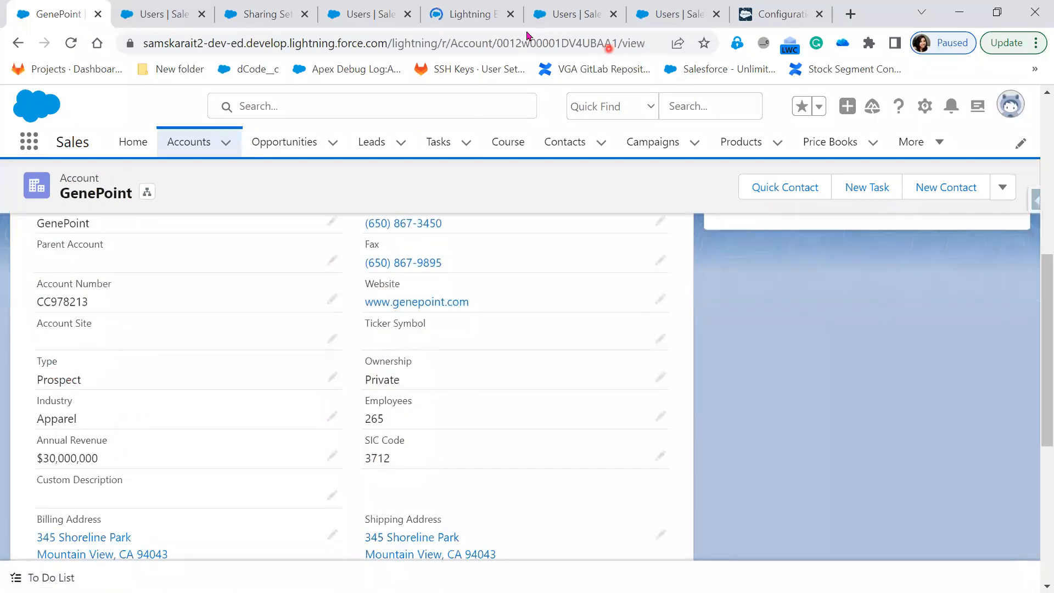
{"action": "left_click", "coordinate": [268, 14]}
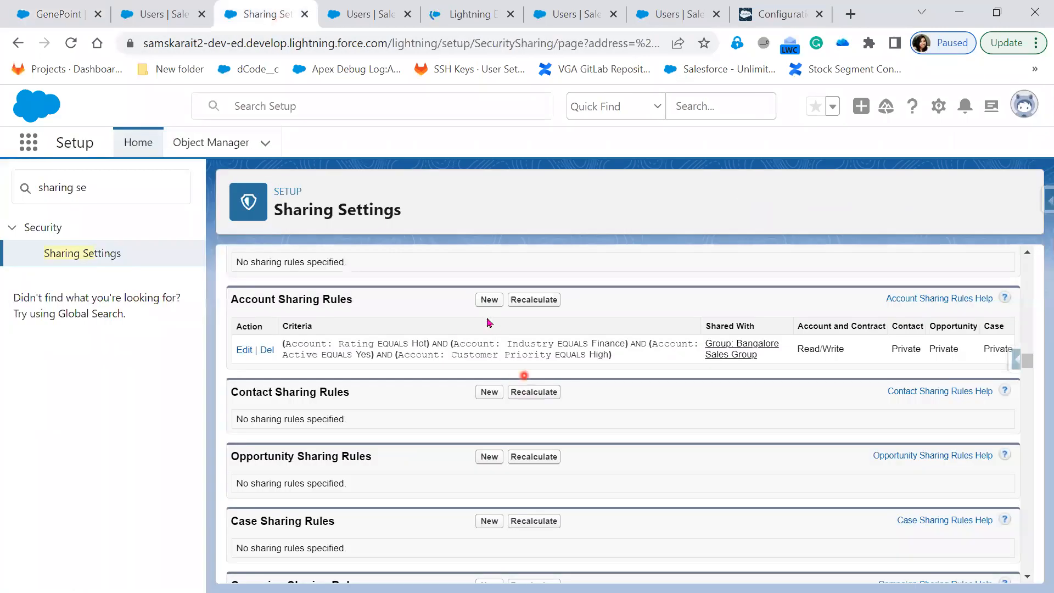
{"action": "left_click", "coordinate": [240, 350]}
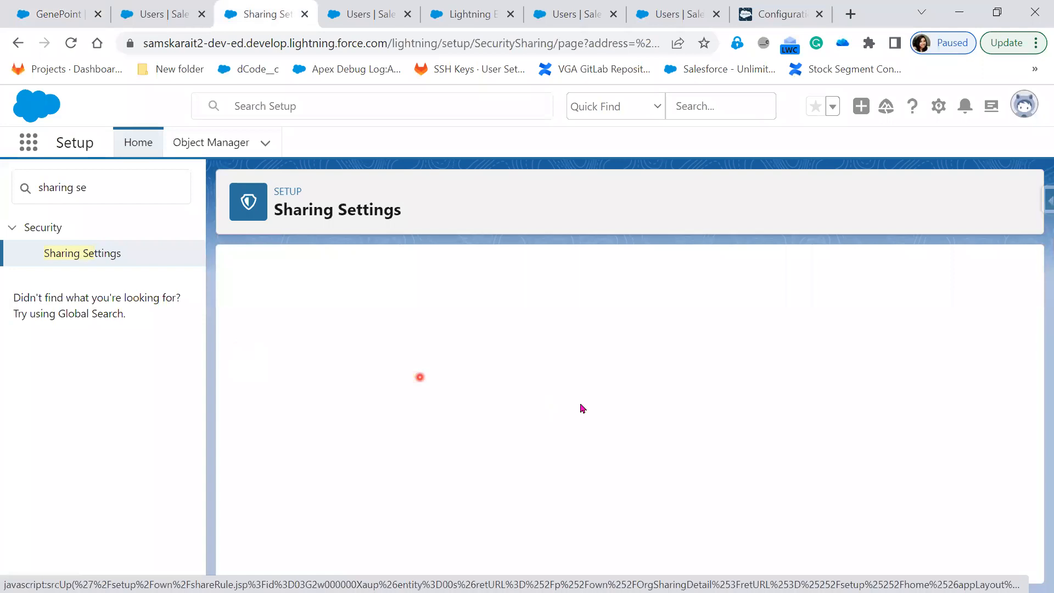
{"action": "scroll", "coordinate": [585, 407], "scroll_direction": "down", "scroll_amount": 1}
{"action": "scroll", "coordinate": [605, 423], "scroll_direction": "down", "scroll_amount": 2}
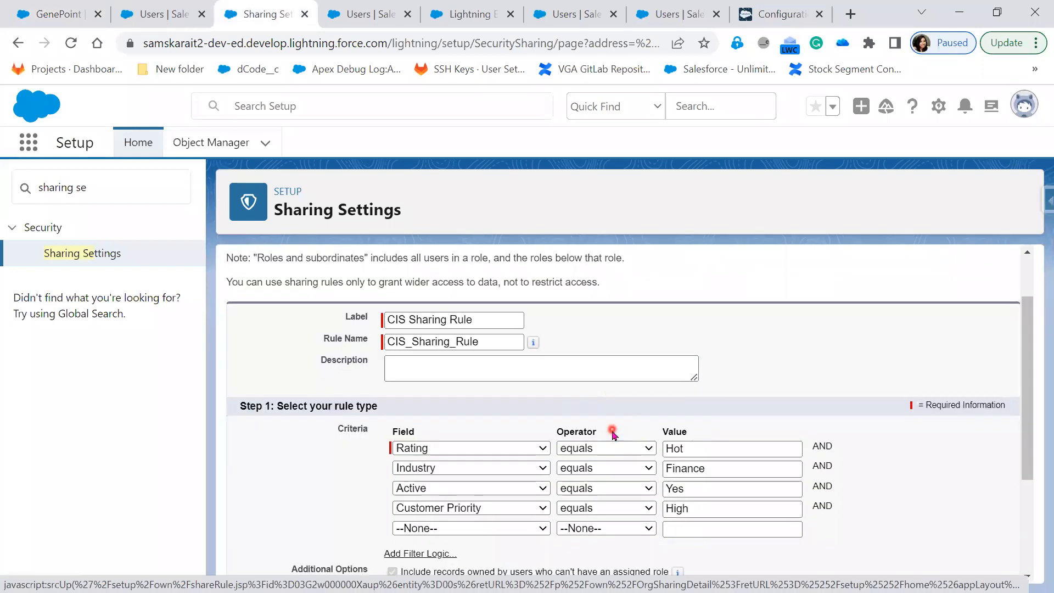
{"action": "left_click", "coordinate": [534, 481]}
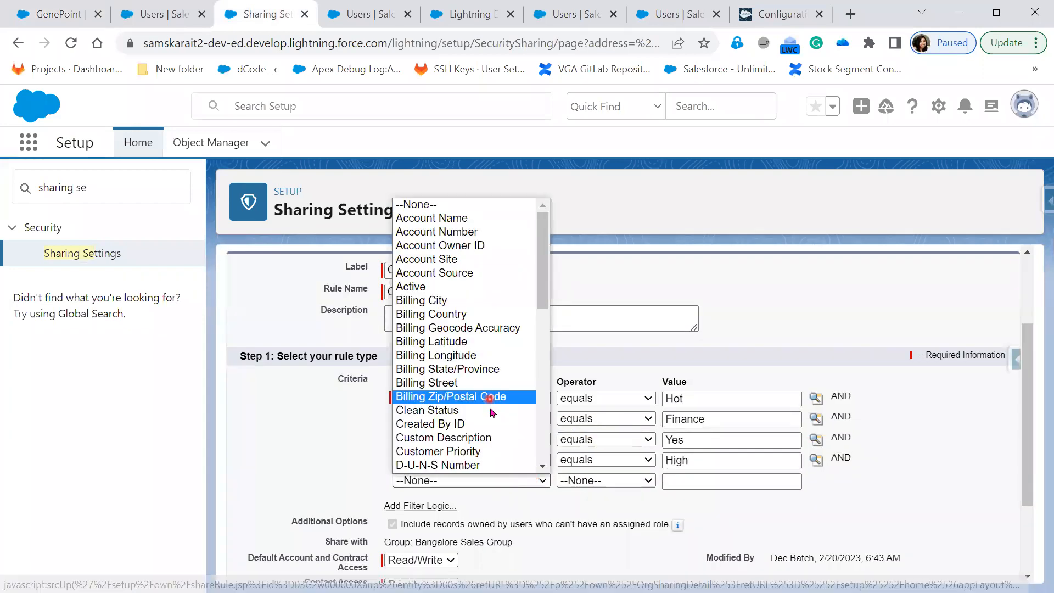
{"action": "scroll", "coordinate": [483, 403], "scroll_direction": "down", "scroll_amount": 10}
{"action": "left_click", "coordinate": [452, 424]}
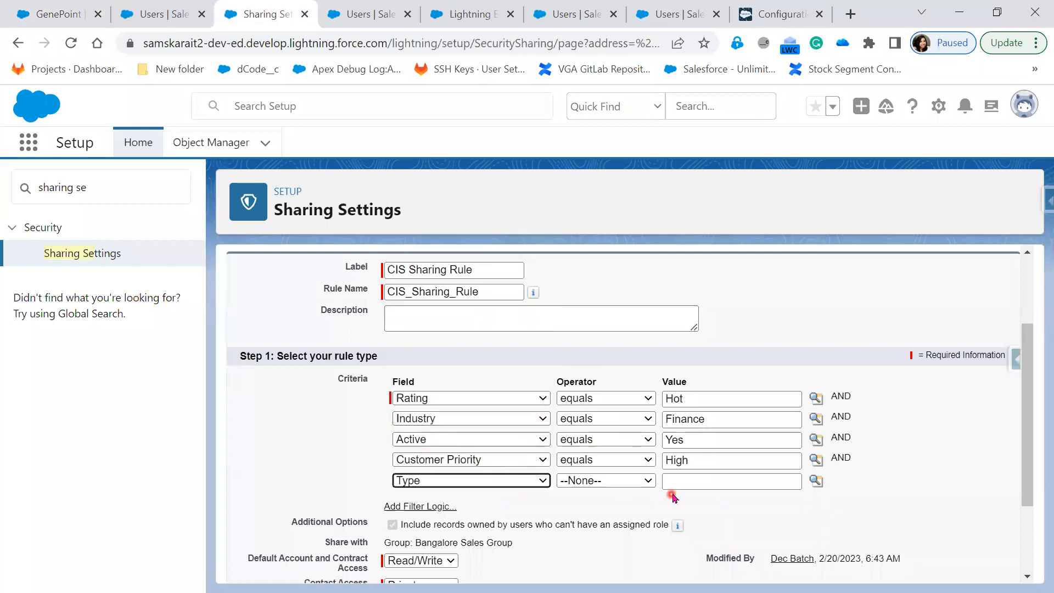
{"action": "left_click", "coordinate": [635, 481]}
{"action": "left_click", "coordinate": [616, 508]}
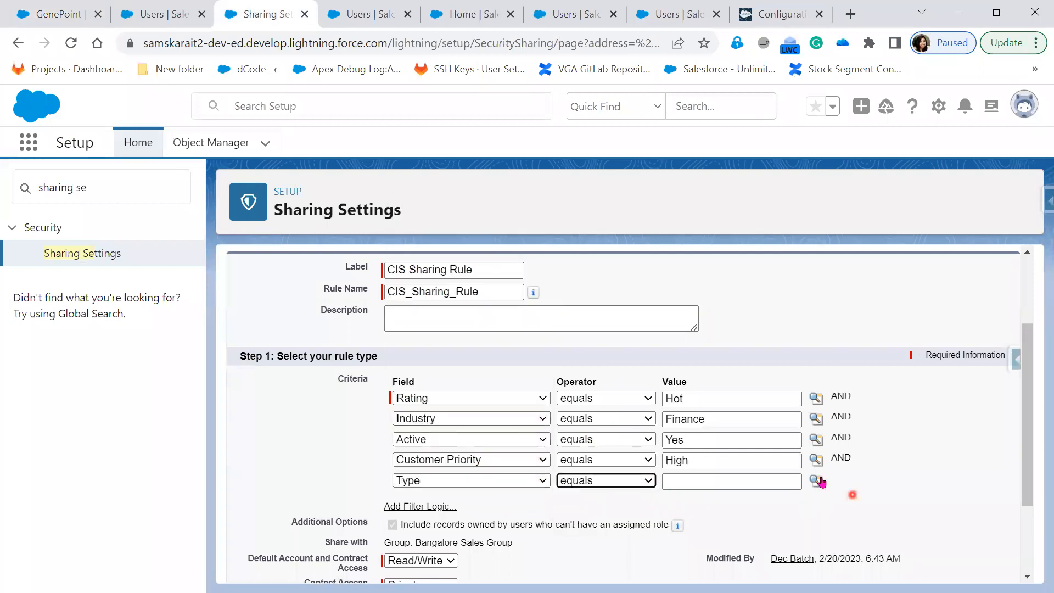
{"action": "left_click", "coordinate": [816, 481]}
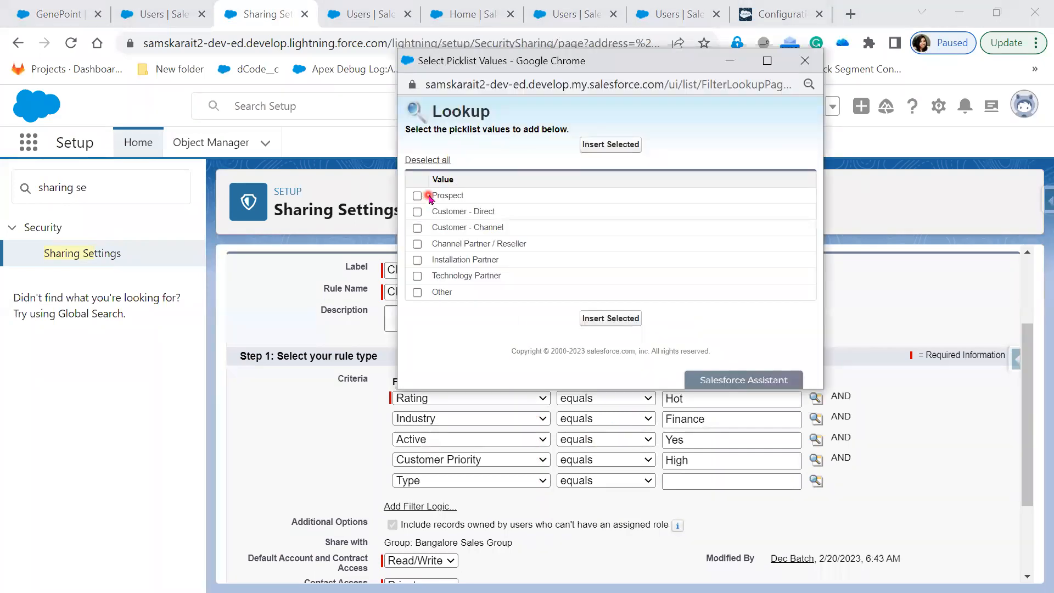
{"action": "left_click", "coordinate": [417, 196]}
{"action": "left_click", "coordinate": [611, 145]}
Save the edited sharing rule, accept the background recalculation of sharing access and review the rule under Account Sharing Rules.
{"action": "scroll", "coordinate": [741, 390], "scroll_direction": "down", "scroll_amount": 2}
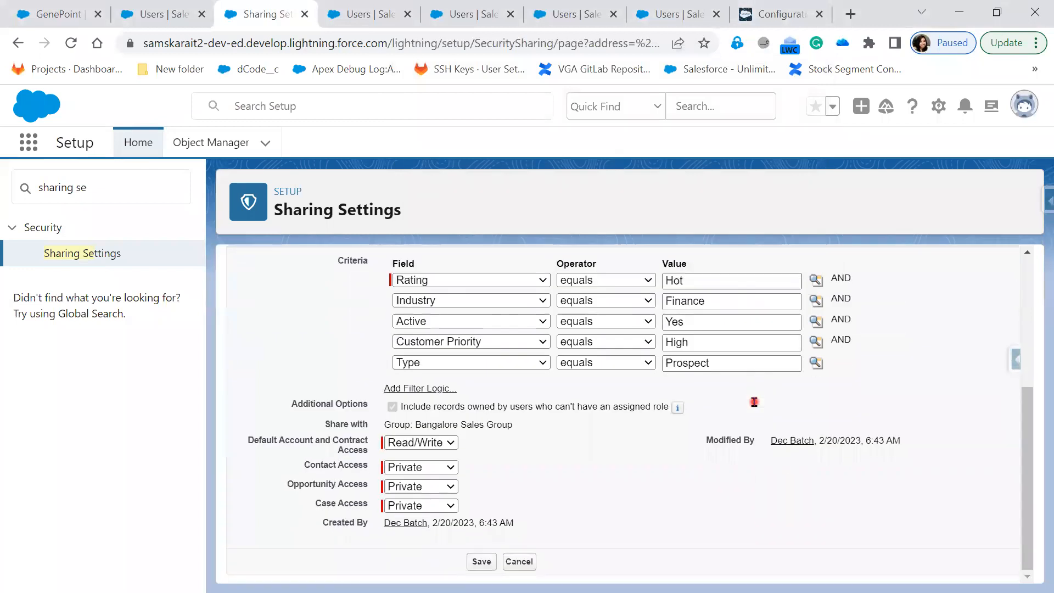
{"action": "left_click", "coordinate": [480, 566]}
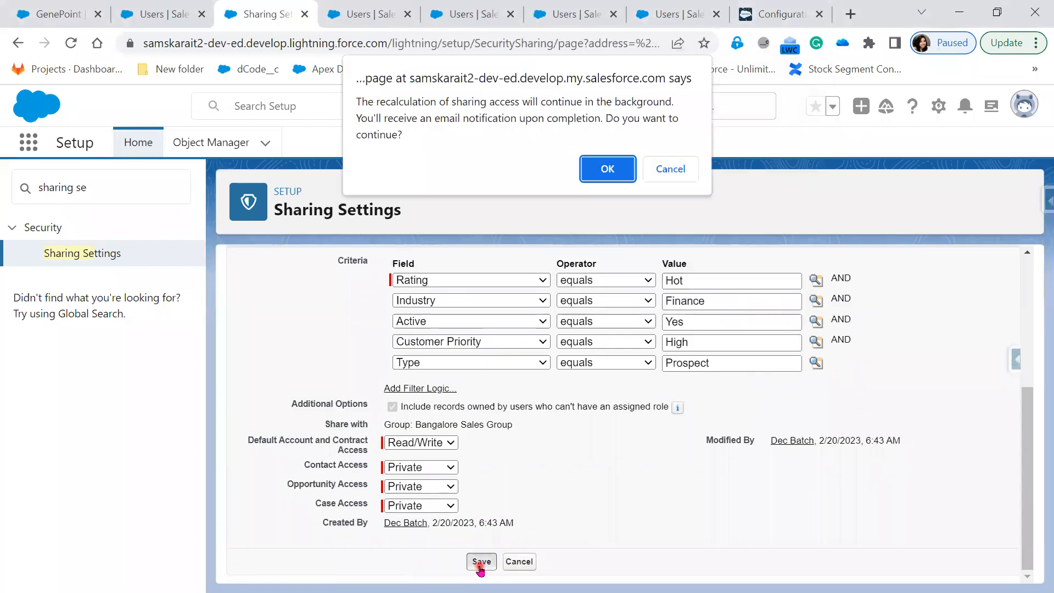
{"action": "left_click", "coordinate": [609, 172]}
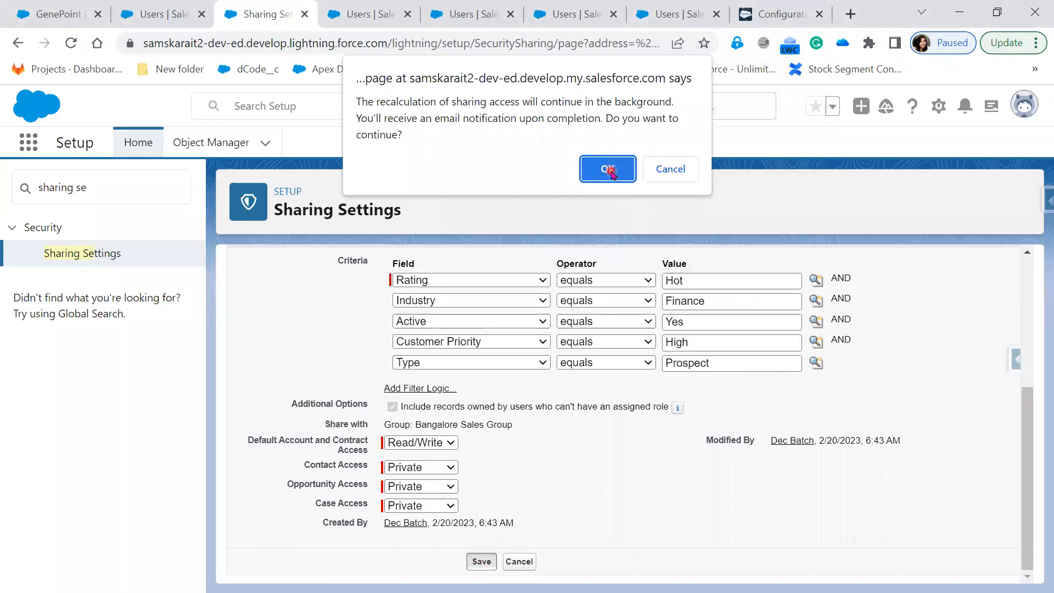
{"action": "left_click", "coordinate": [609, 167]}
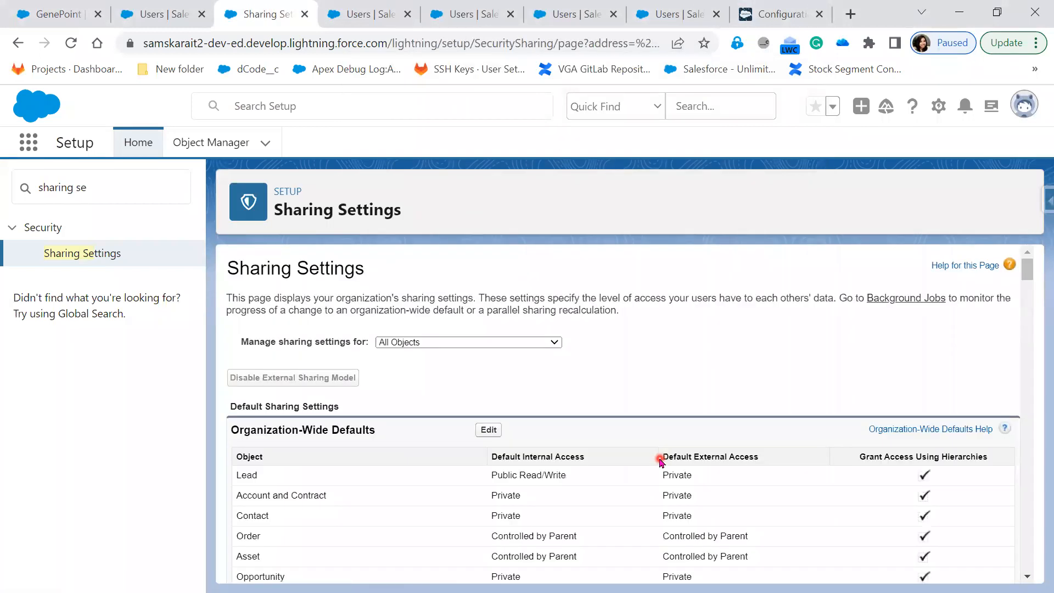
{"action": "scroll", "coordinate": [661, 464], "scroll_direction": "down", "scroll_amount": 10}
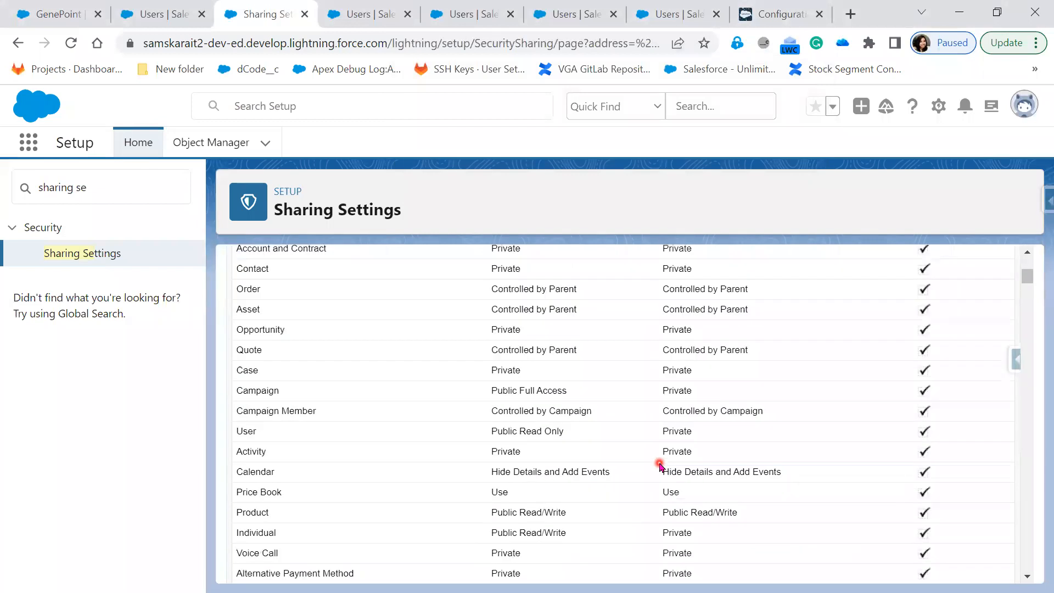
{"action": "scroll", "coordinate": [661, 466], "scroll_direction": "down", "scroll_amount": 10}
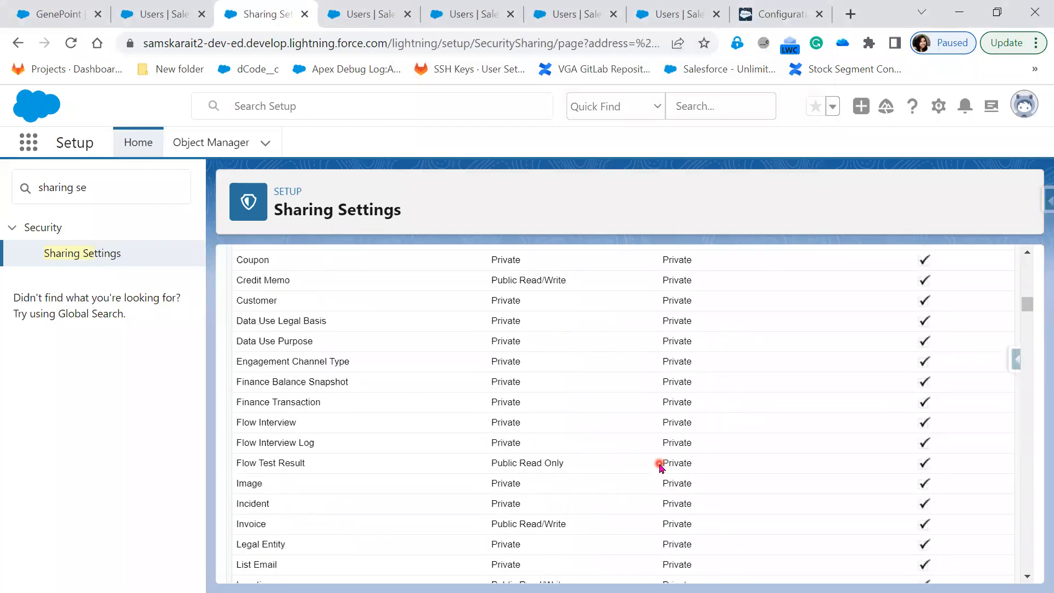
{"action": "scroll", "coordinate": [661, 467], "scroll_direction": "down", "scroll_amount": 15}
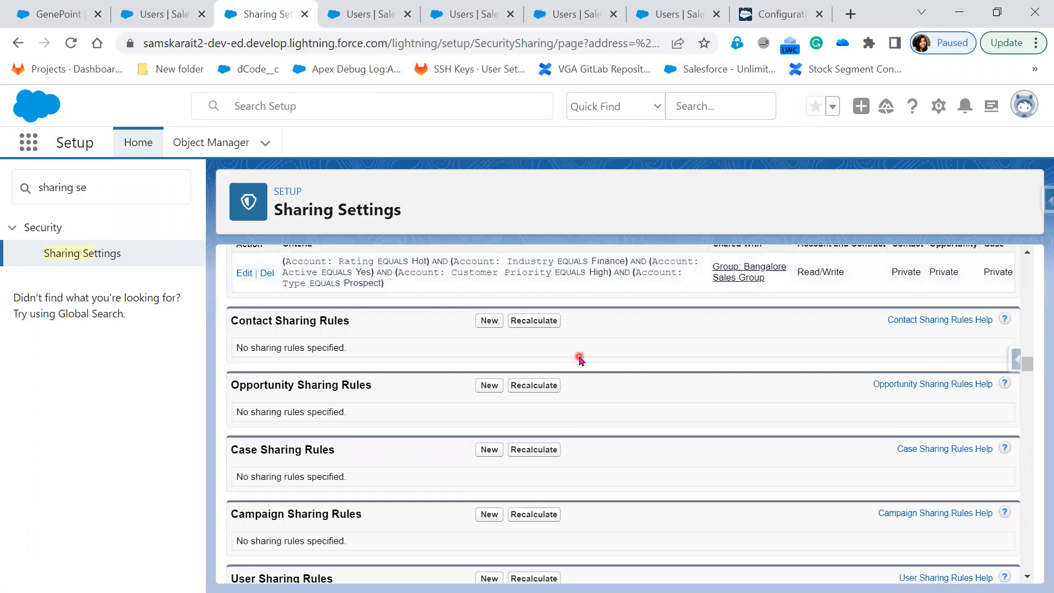
{"action": "scroll", "coordinate": [579, 359], "scroll_direction": "up", "scroll_amount": 2}
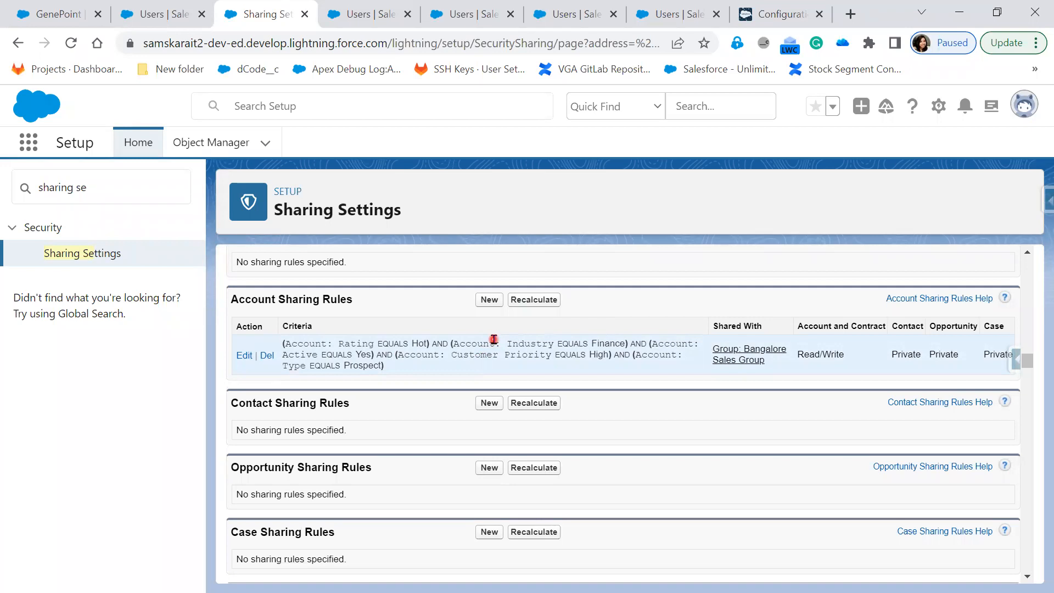
Look through the open Users tabs in the browser and close one duplicate.
{"action": "left_click", "coordinate": [176, 18]}
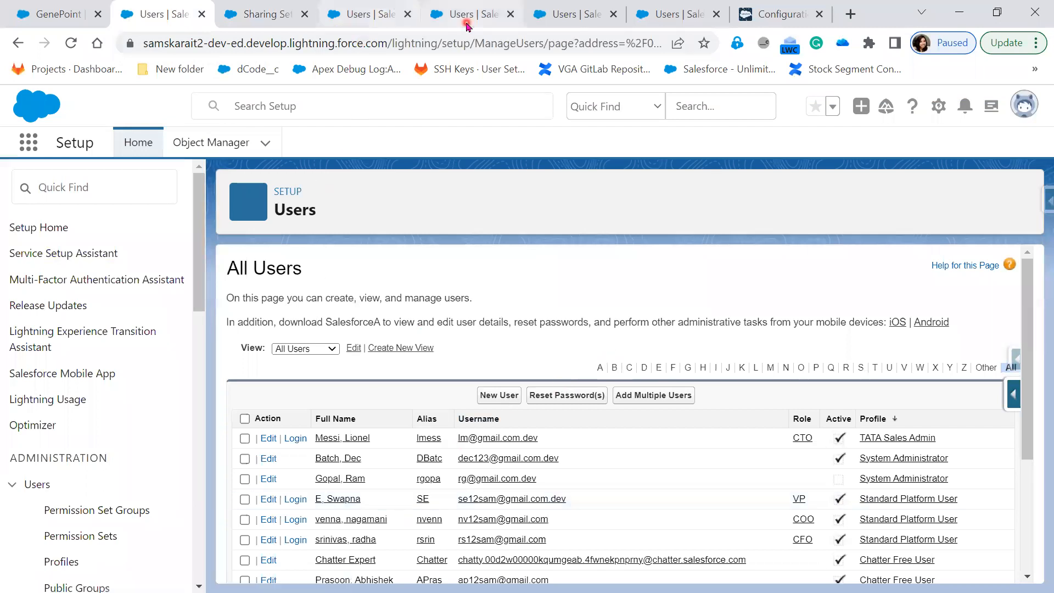
{"action": "left_click", "coordinate": [567, 20]}
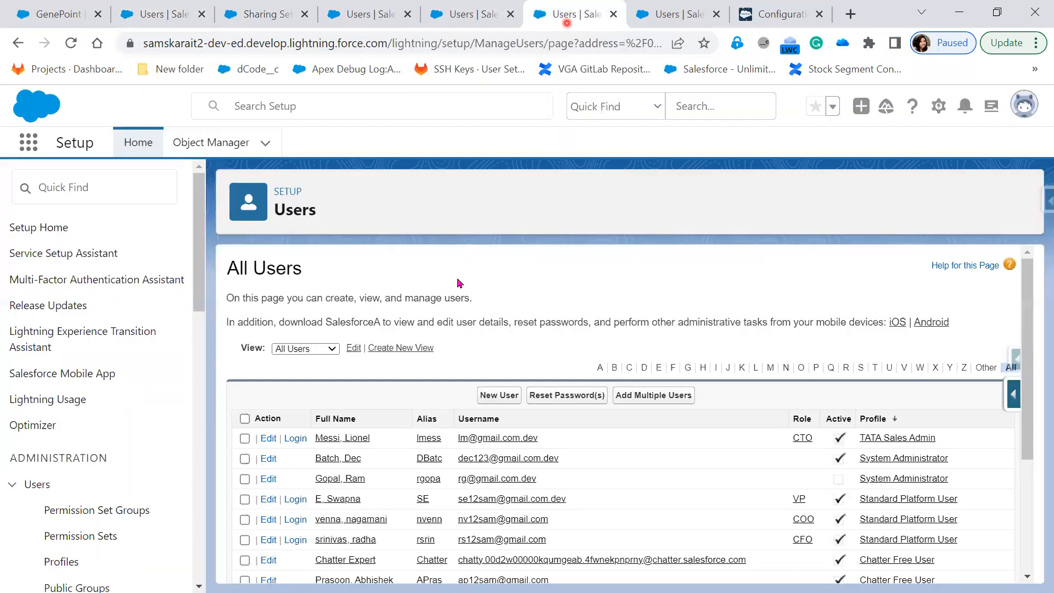
{"action": "left_click", "coordinate": [474, 15]}
{"action": "left_click", "coordinate": [164, 15]}
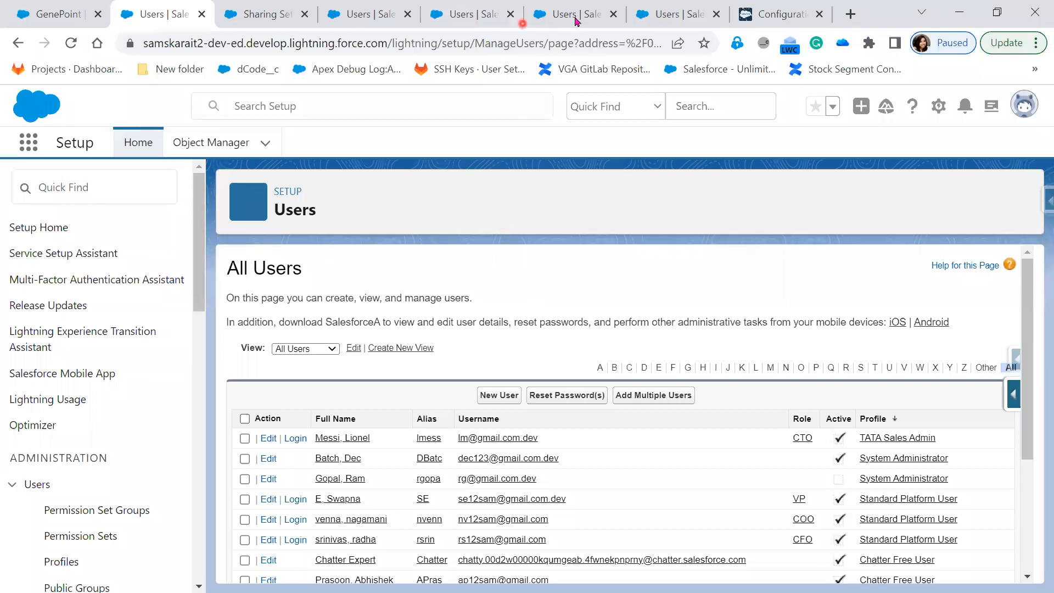
{"action": "left_click", "coordinate": [613, 15]}
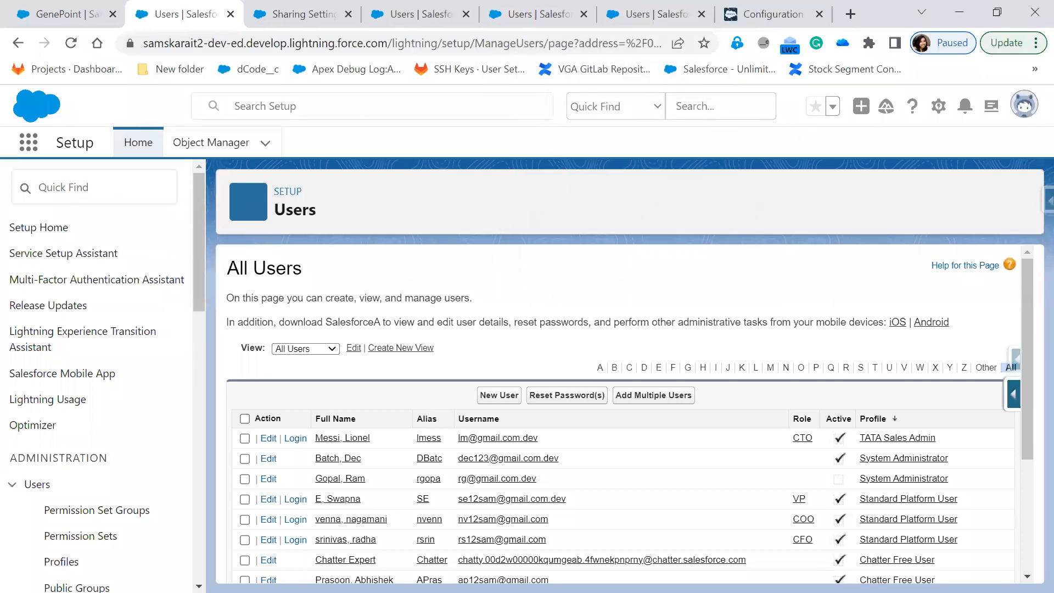
Switch to the PowerPoint slide show to review the sharing rule requirement and sharing mechanisms slides, and return to the Salesforce Users page.
{"action": "key", "text": "alt+Tab"}
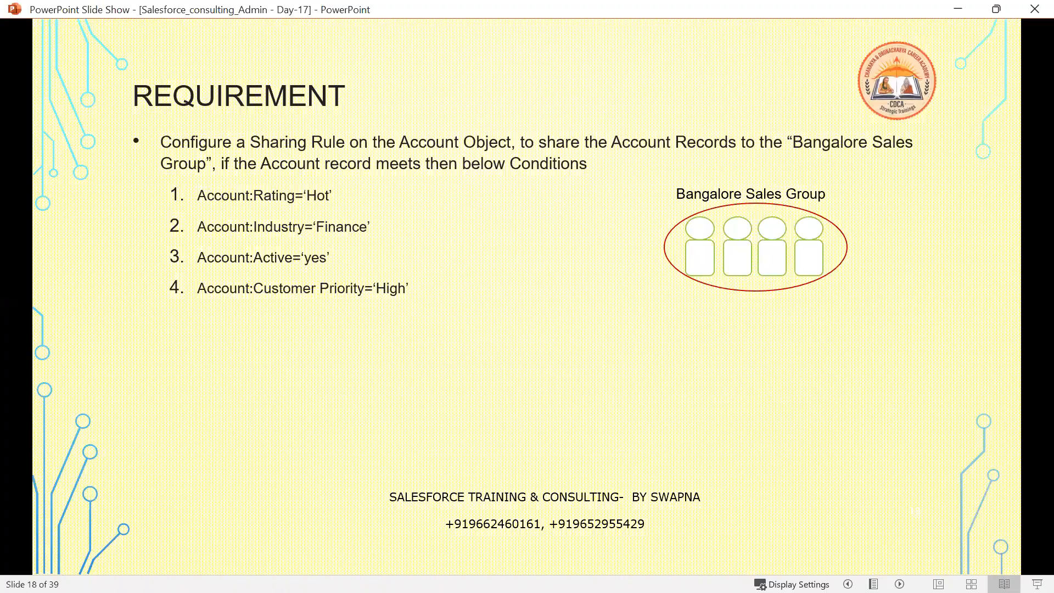
{"action": "left_click", "coordinate": [476, 470]}
{"action": "left_click", "coordinate": [477, 470]}
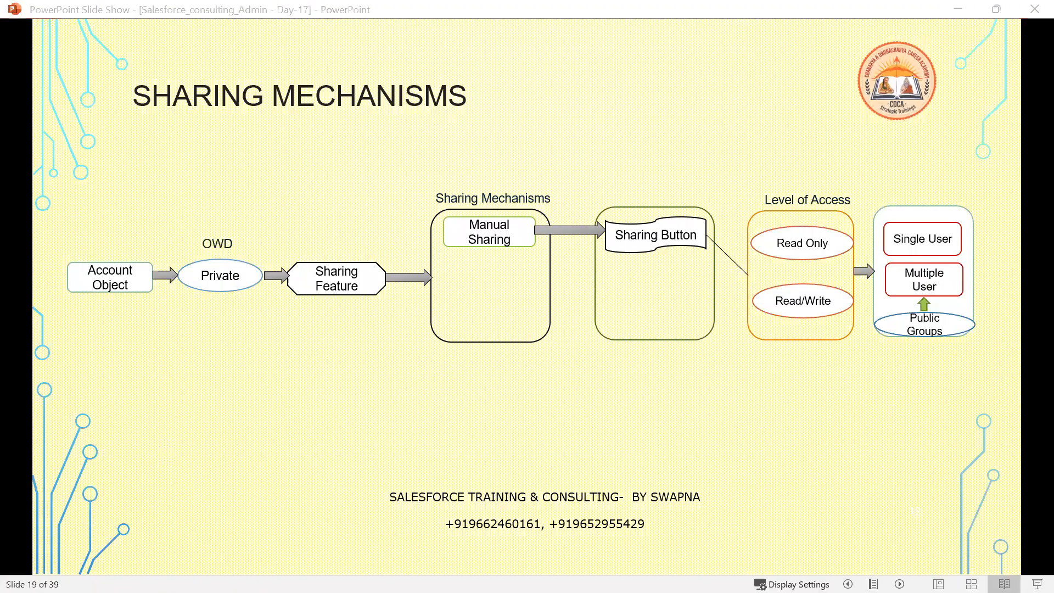
{"action": "key", "text": "alt+Tab"}
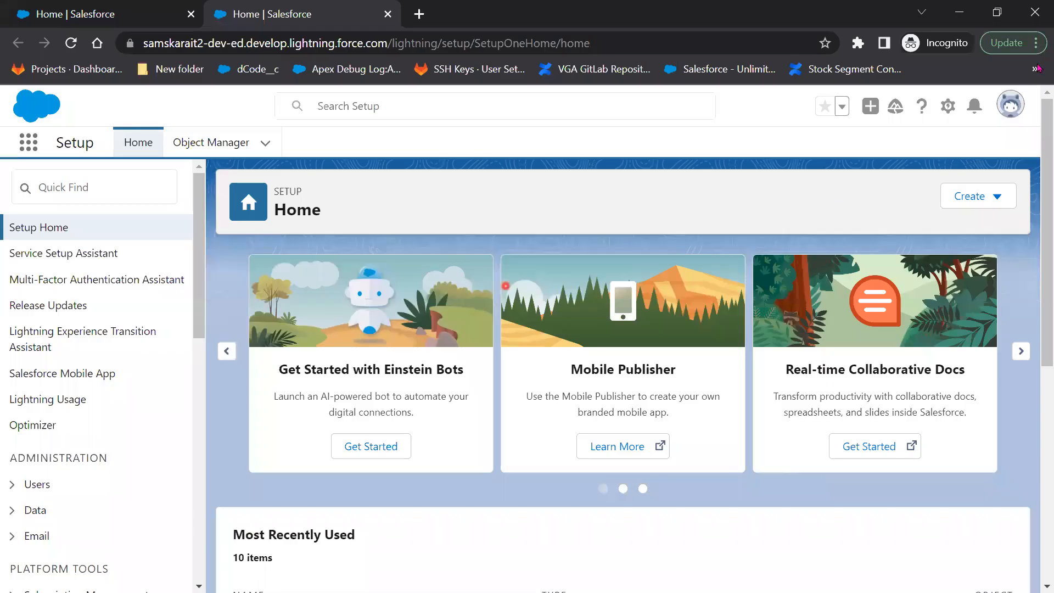
{"action": "left_click", "coordinate": [961, 11]}
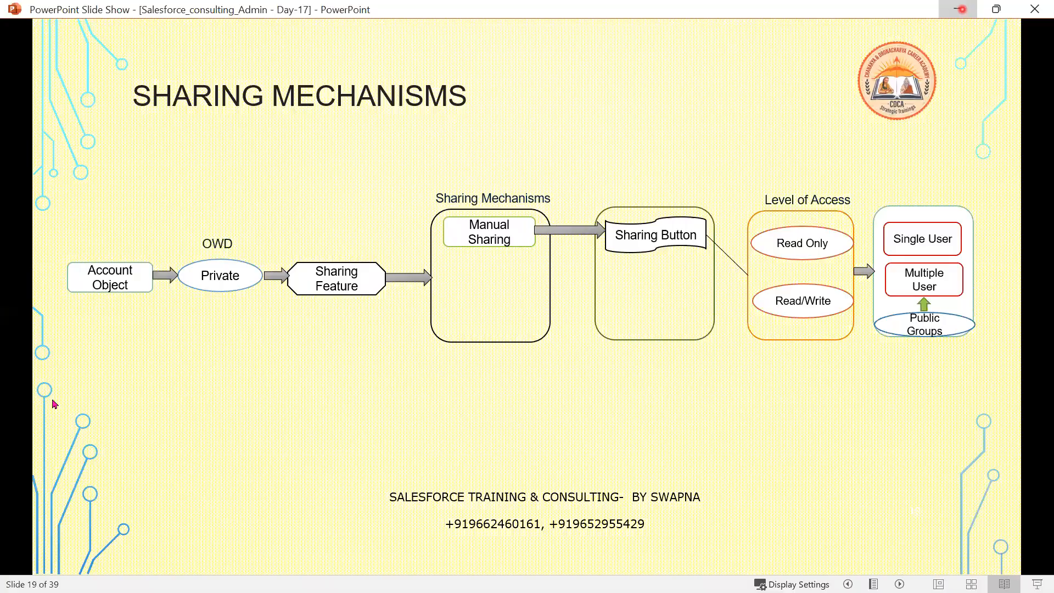
{"action": "left_click", "coordinate": [963, 9]}
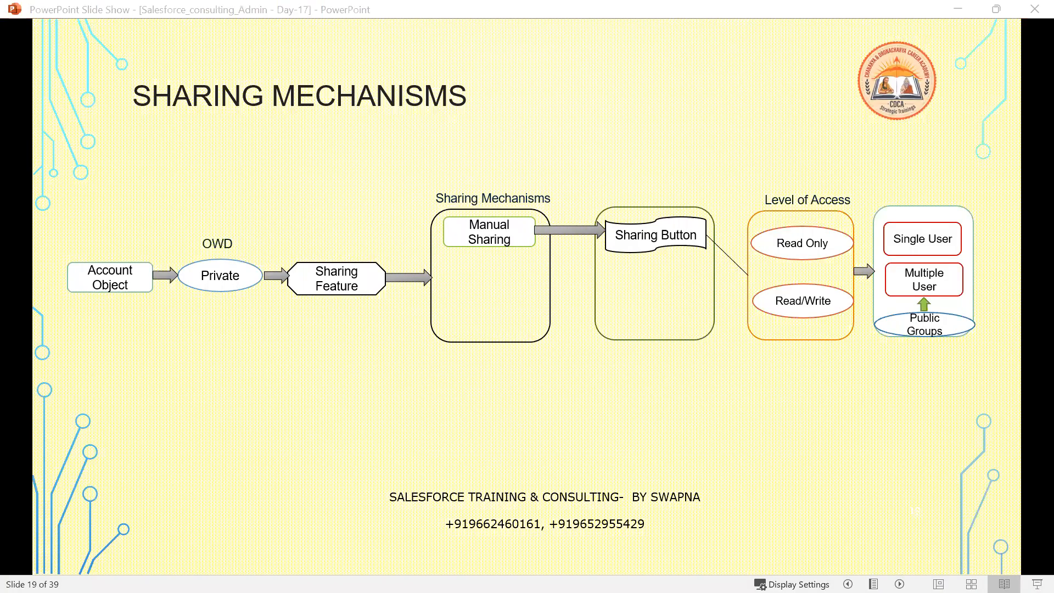
{"action": "key", "text": "alt+Tab"}
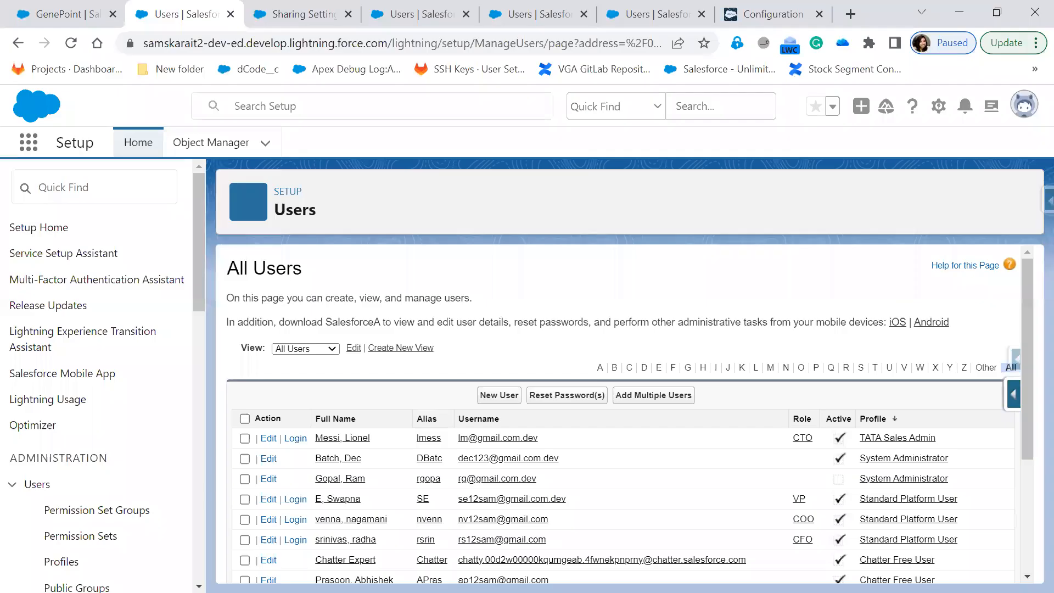
{"action": "left_click", "coordinate": [307, 13]}
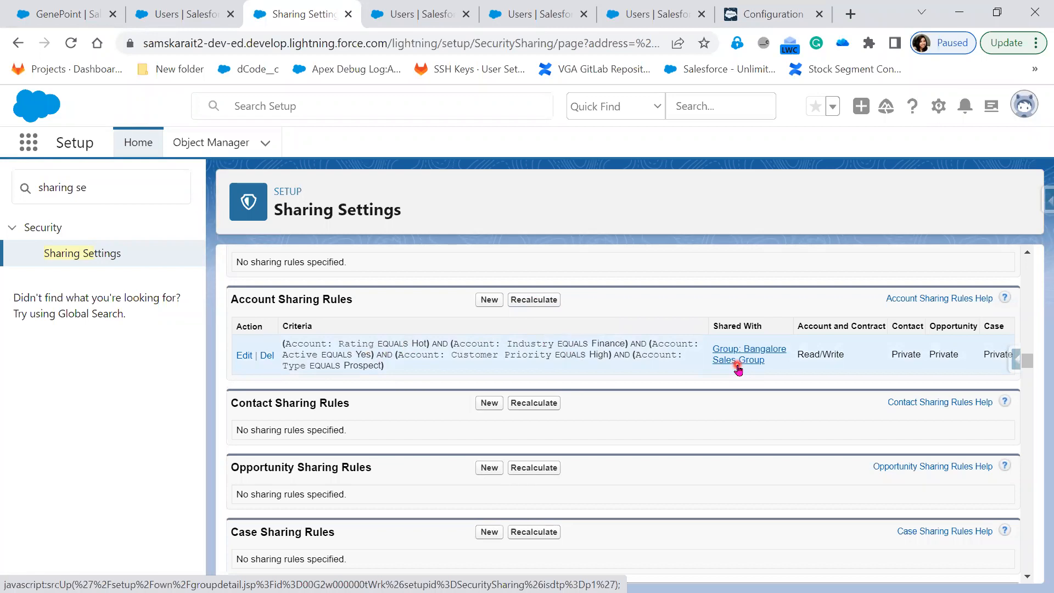
{"action": "left_click", "coordinate": [245, 356]}
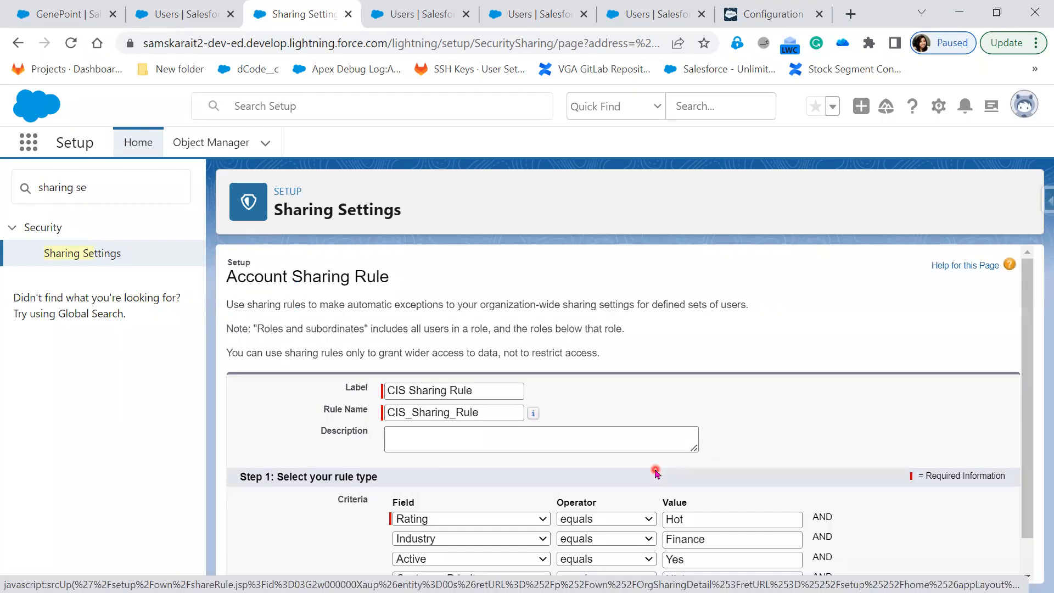
{"action": "scroll", "coordinate": [656, 471], "scroll_direction": "down", "scroll_amount": 1}
{"action": "scroll", "coordinate": [638, 491], "scroll_direction": "down", "scroll_amount": 3}
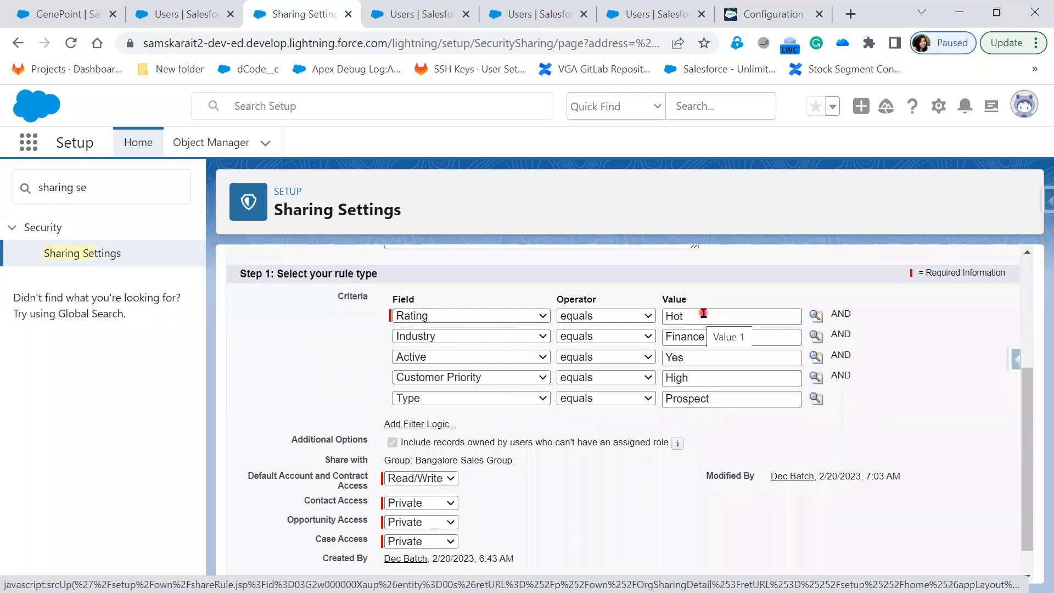
Try adding filter logic to the sharing rule with a sixth criterion, Rating equals Warm.
{"action": "left_click", "coordinate": [414, 425]}
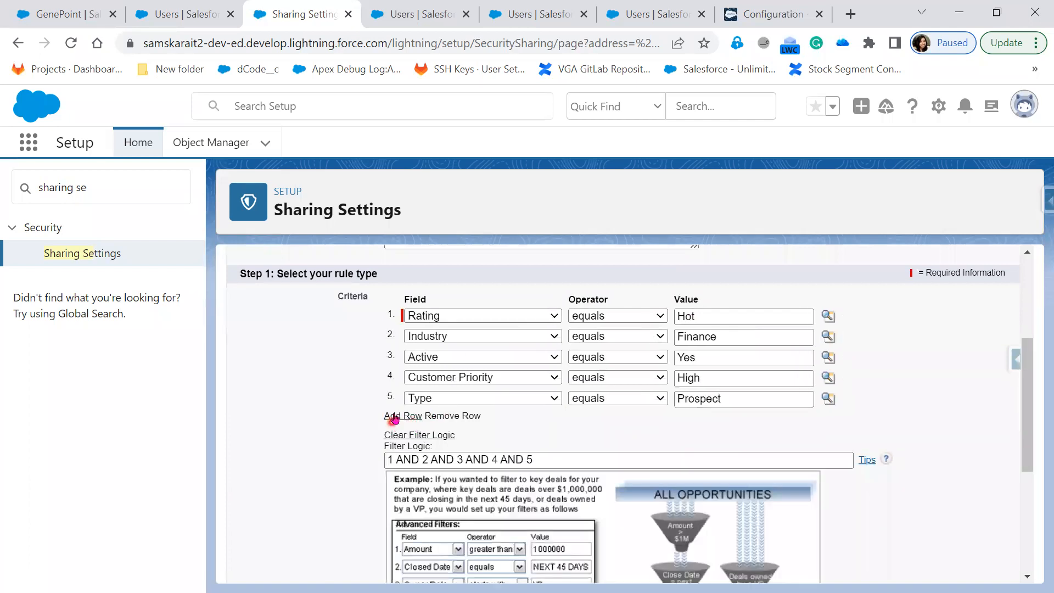
{"action": "left_click", "coordinate": [398, 416]}
{"action": "left_click", "coordinate": [453, 420]}
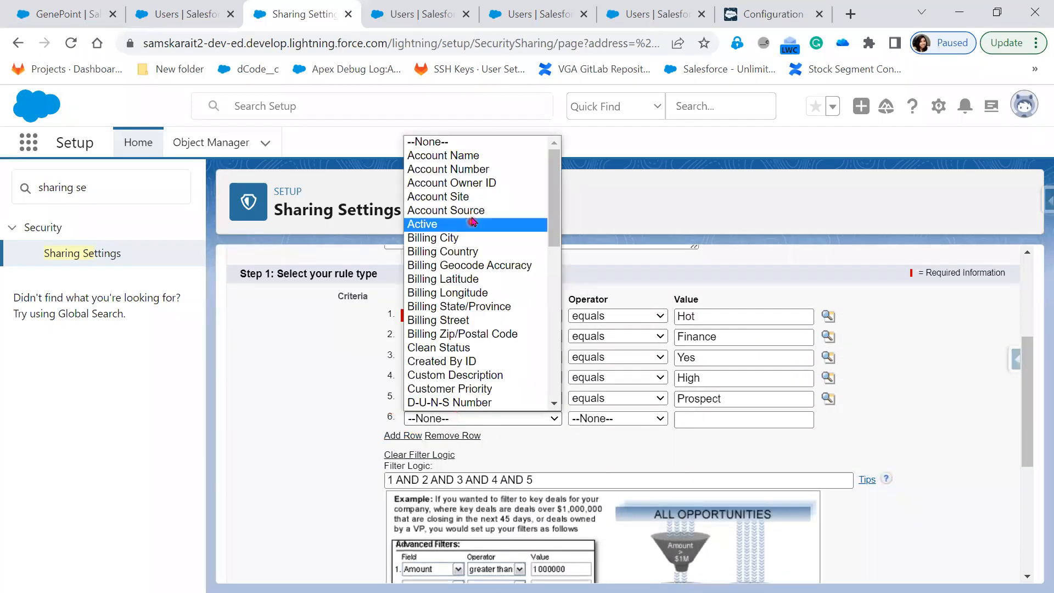
{"action": "scroll", "coordinate": [471, 389], "scroll_direction": "down", "scroll_amount": 8}
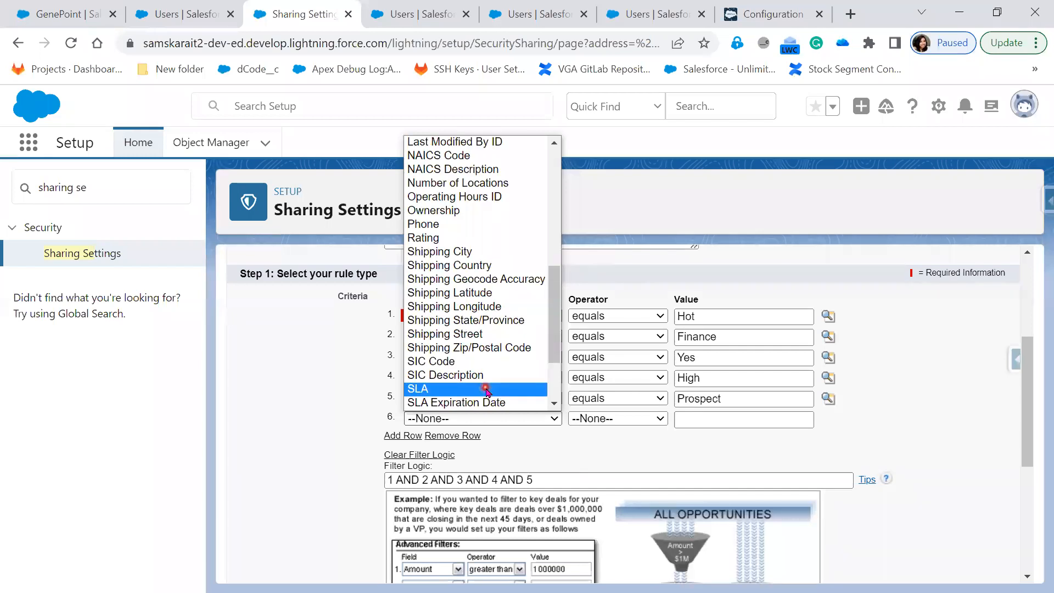
{"action": "left_click", "coordinate": [449, 240]}
{"action": "left_click", "coordinate": [632, 419]}
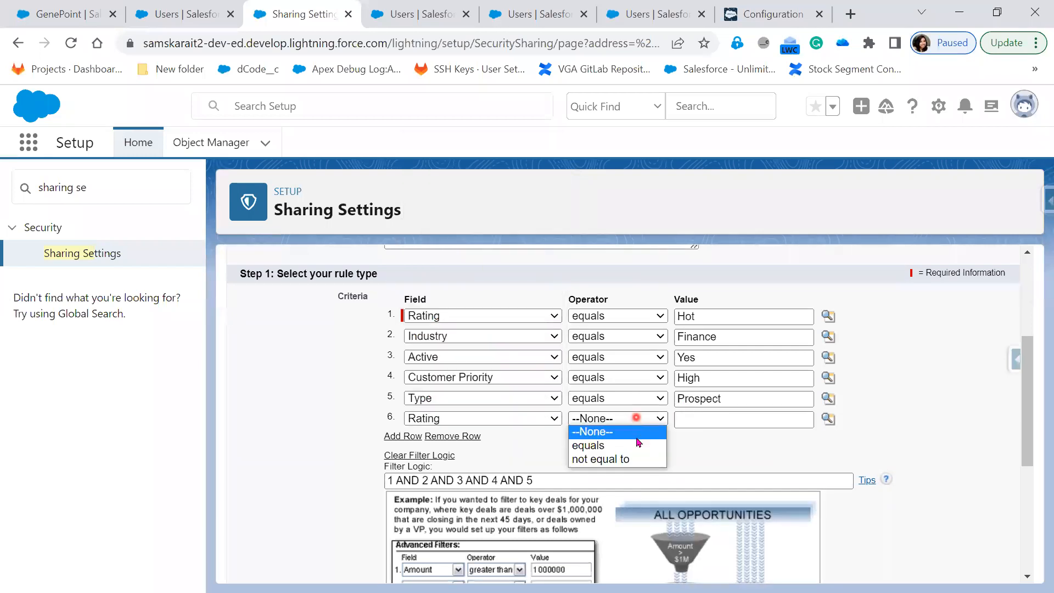
{"action": "left_click", "coordinate": [633, 446]}
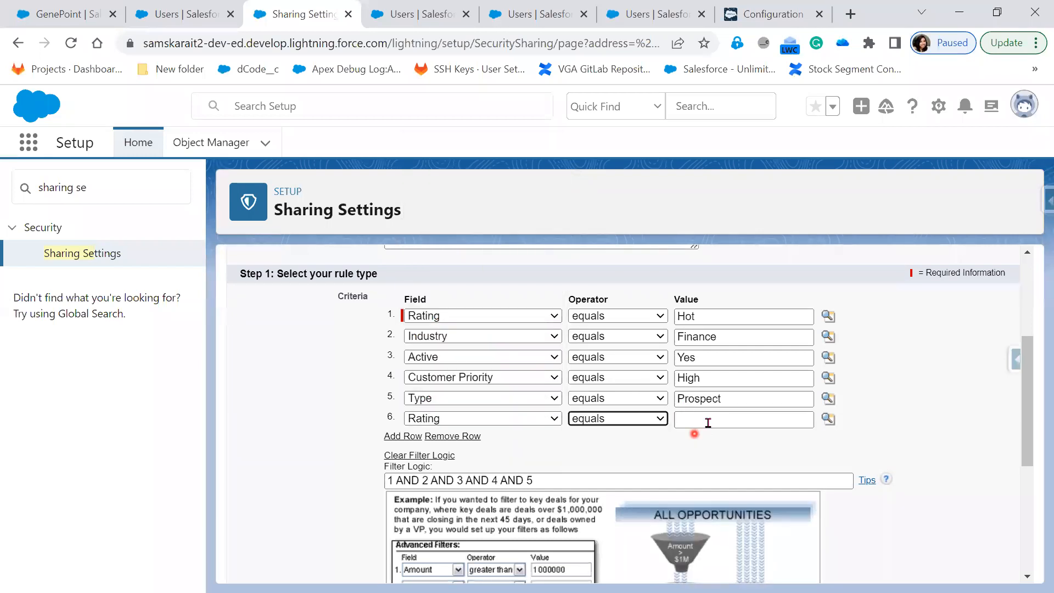
{"action": "left_click", "coordinate": [829, 419]}
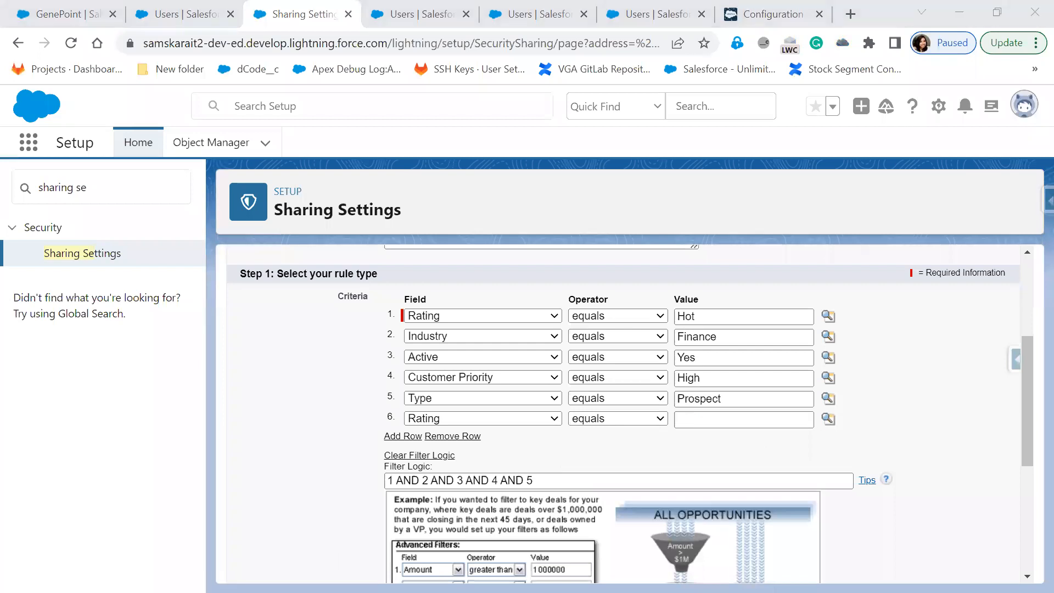
{"action": "key", "text": "super+Left"}
{"action": "left_click", "coordinate": [572, 164]}
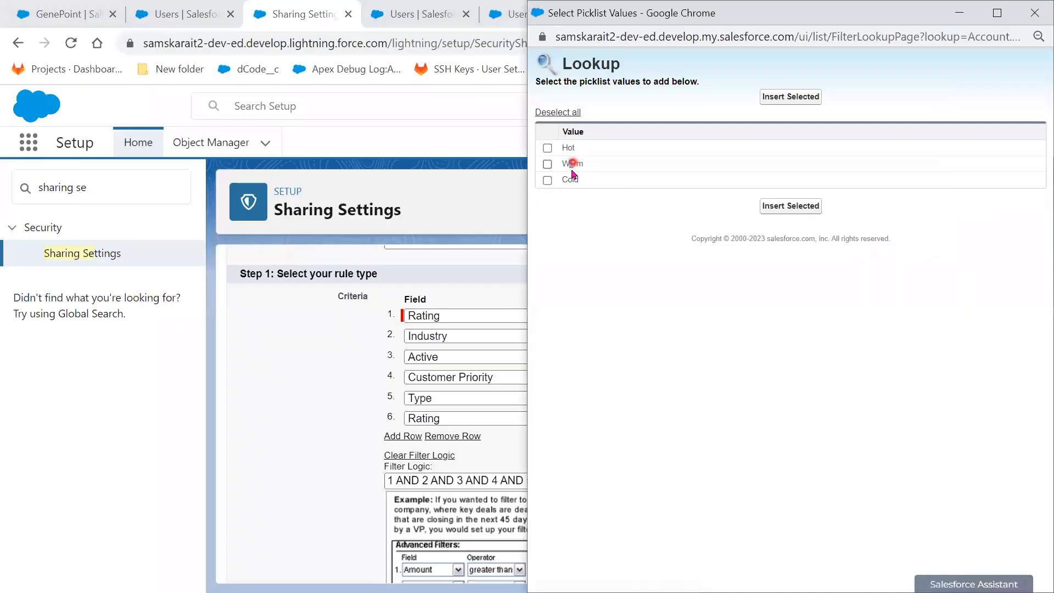
{"action": "left_click", "coordinate": [547, 163]}
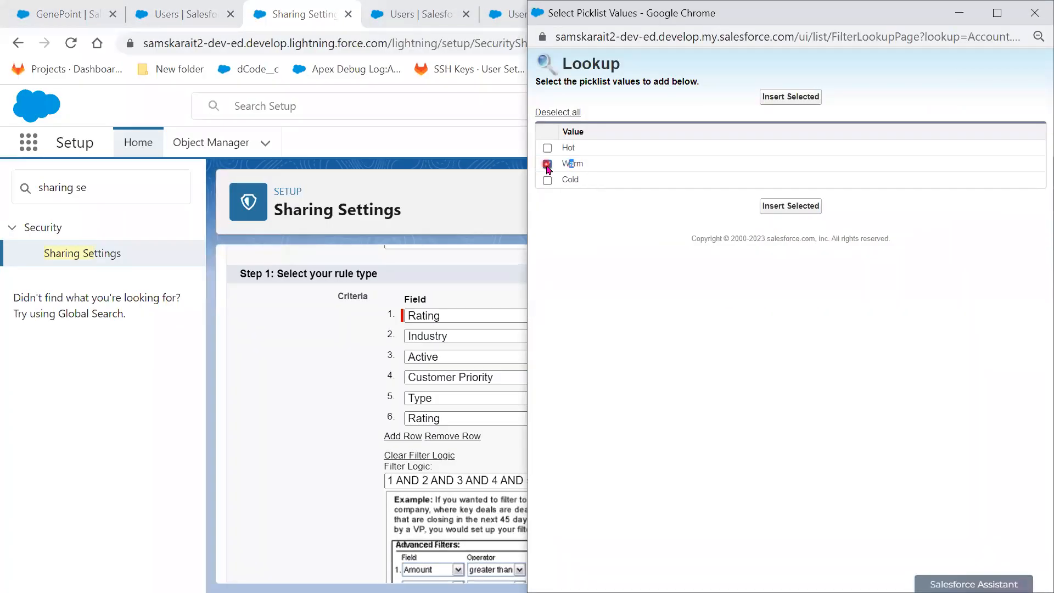
{"action": "left_click", "coordinate": [797, 98]}
{"action": "scroll", "coordinate": [860, 502], "scroll_direction": "down", "scroll_amount": 2}
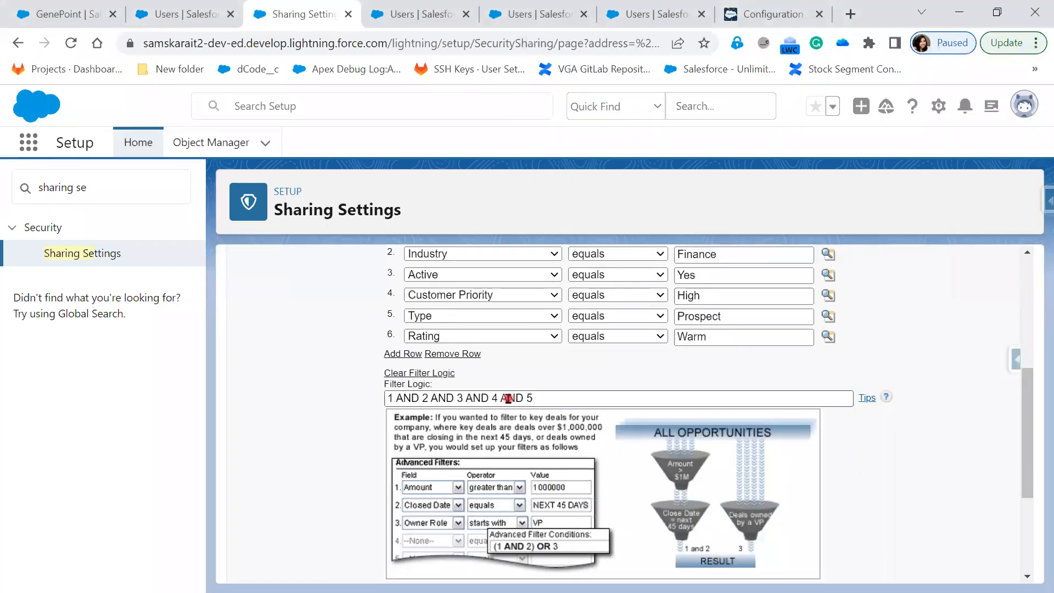
Clear the filter logic together with the extra criterion and reopen it with the original five criteria.
{"action": "scroll", "coordinate": [560, 398], "scroll_direction": "up", "scroll_amount": 2}
{"action": "left_click", "coordinate": [394, 480]}
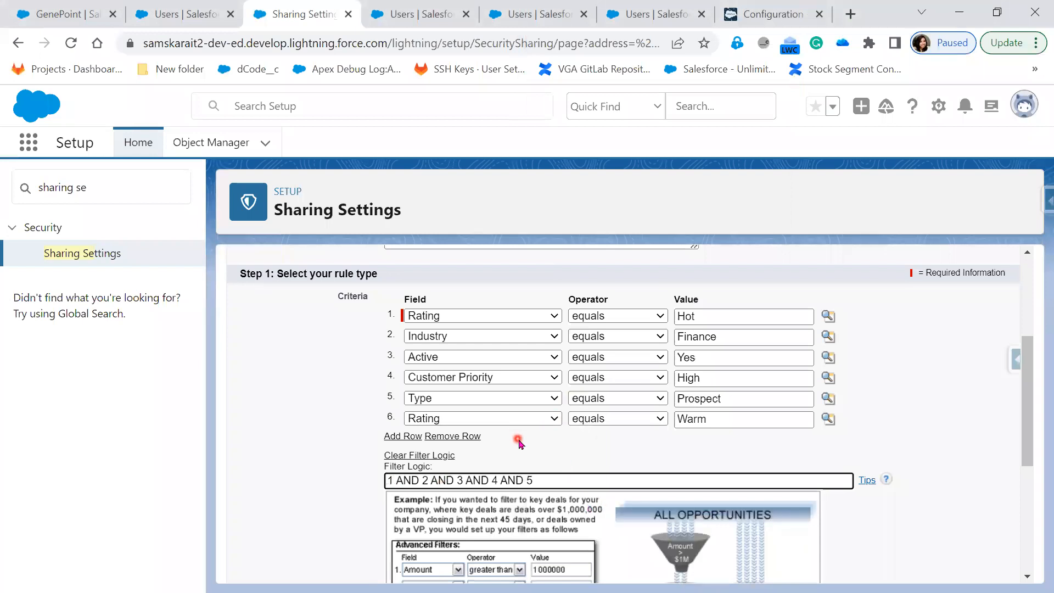
{"action": "left_click", "coordinate": [420, 455]}
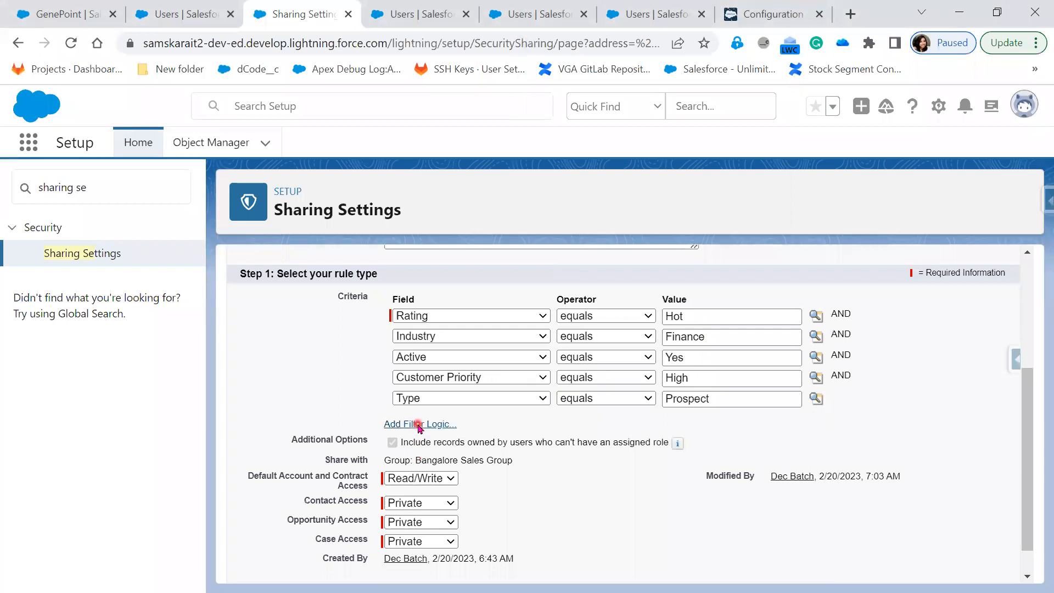
{"action": "left_click", "coordinate": [419, 423]}
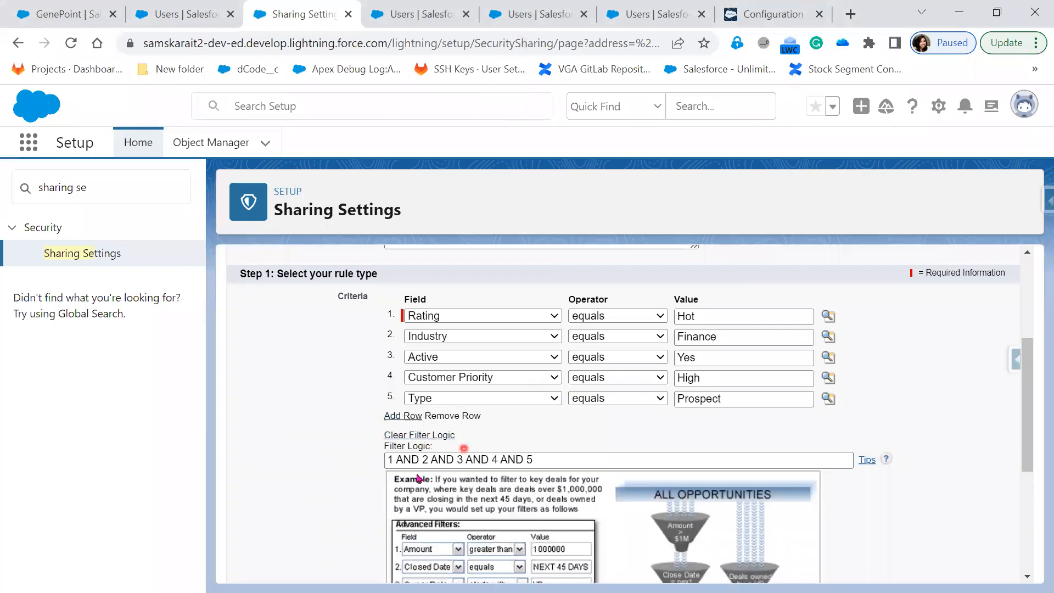
{"action": "double_click", "coordinate": [391, 459]}
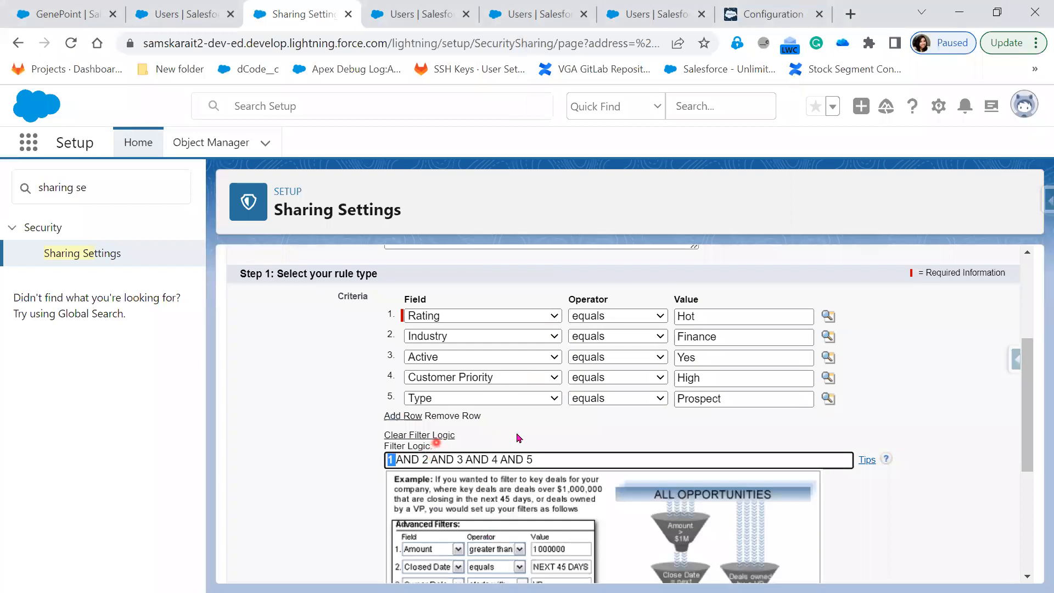
{"action": "left_click", "coordinate": [450, 437]}
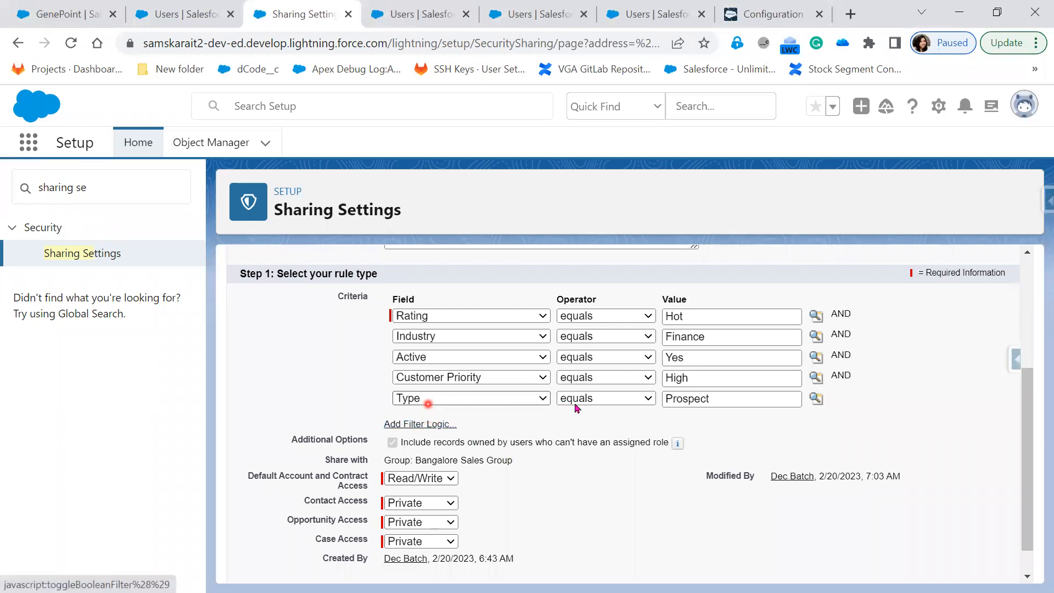
{"action": "left_click", "coordinate": [413, 426]}
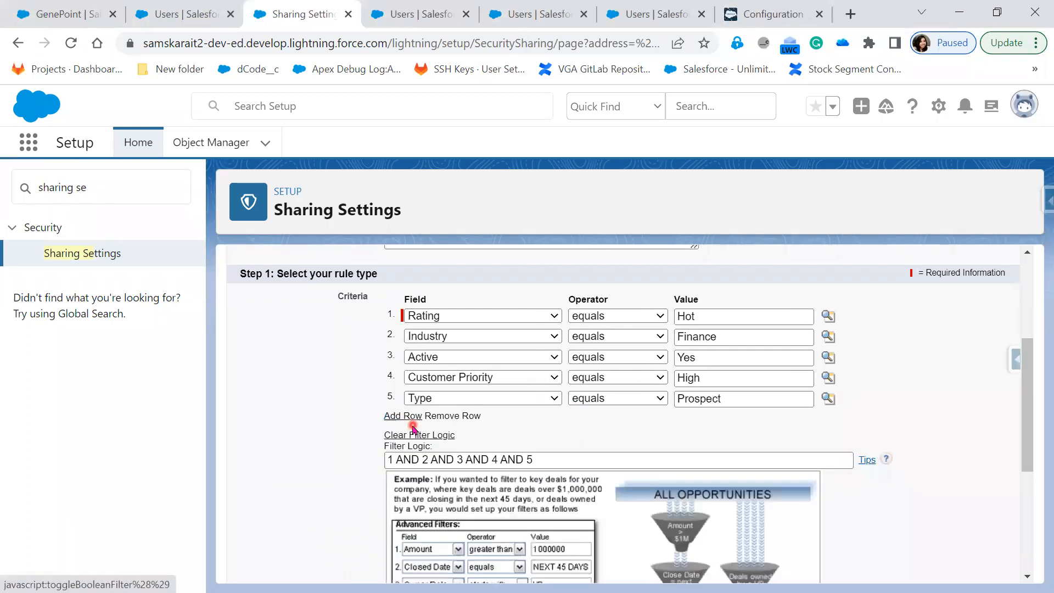
{"action": "left_click", "coordinate": [399, 416]}
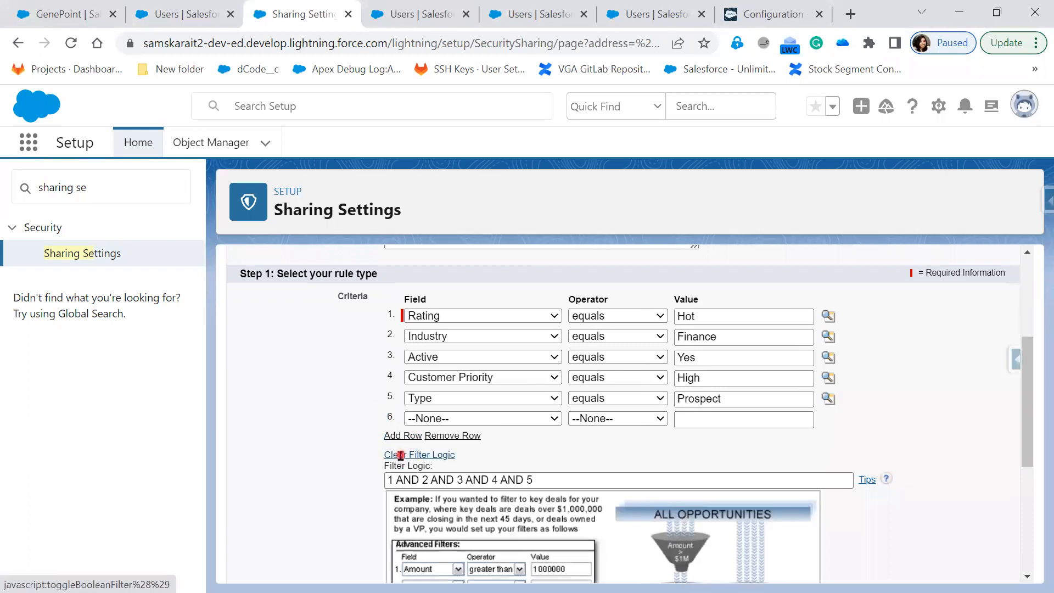
{"action": "left_click", "coordinate": [401, 455]}
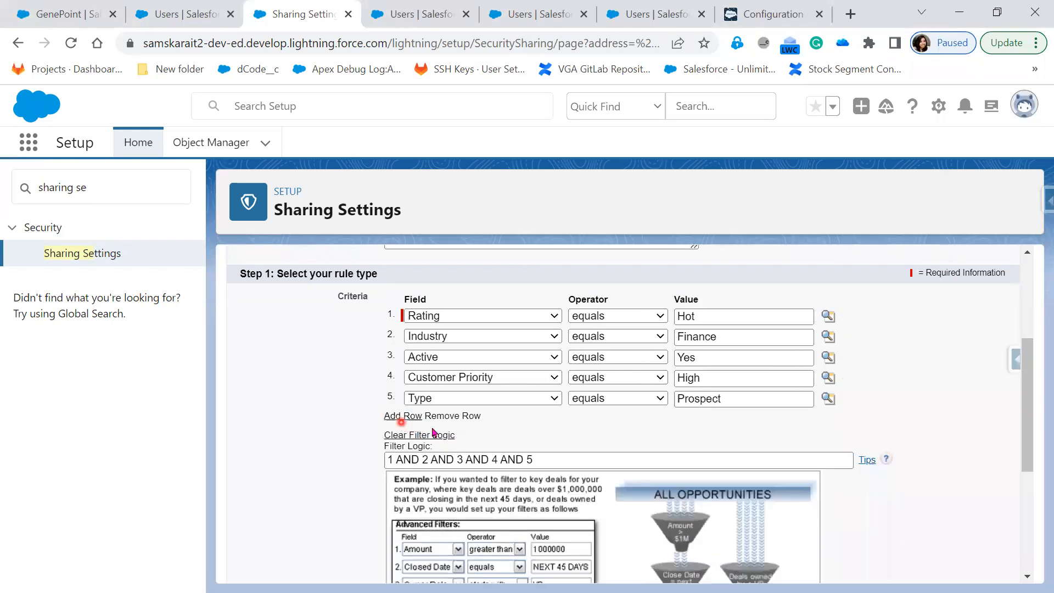
Add a sixth criterion row to the sharing rule, Rating equals Warm.
{"action": "left_click", "coordinate": [403, 416]}
{"action": "left_click", "coordinate": [446, 419]}
{"action": "scroll", "coordinate": [462, 332], "scroll_direction": "down", "scroll_amount": 10}
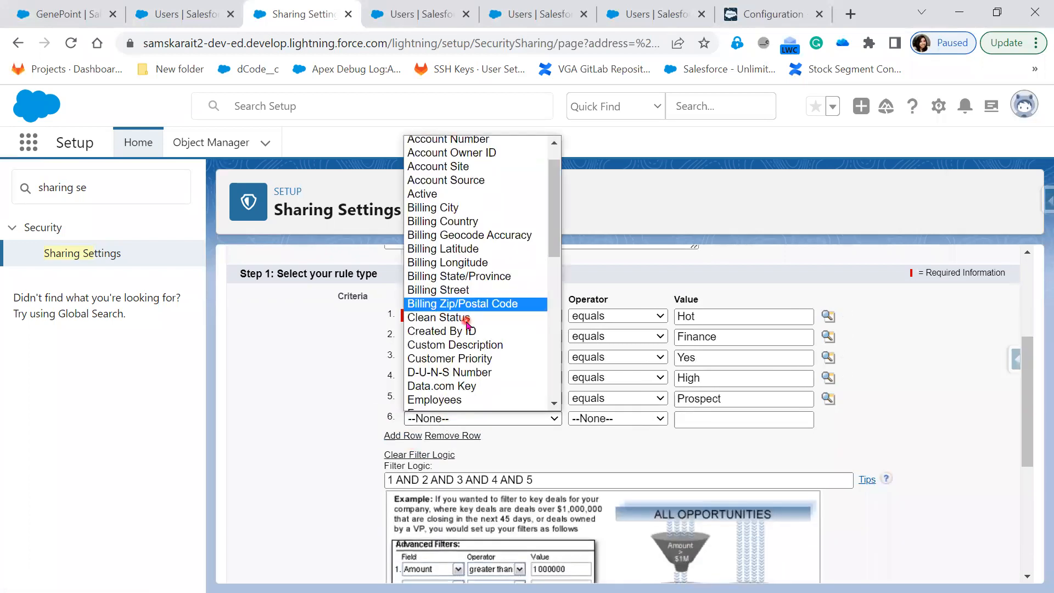
{"action": "left_click", "coordinate": [445, 143]}
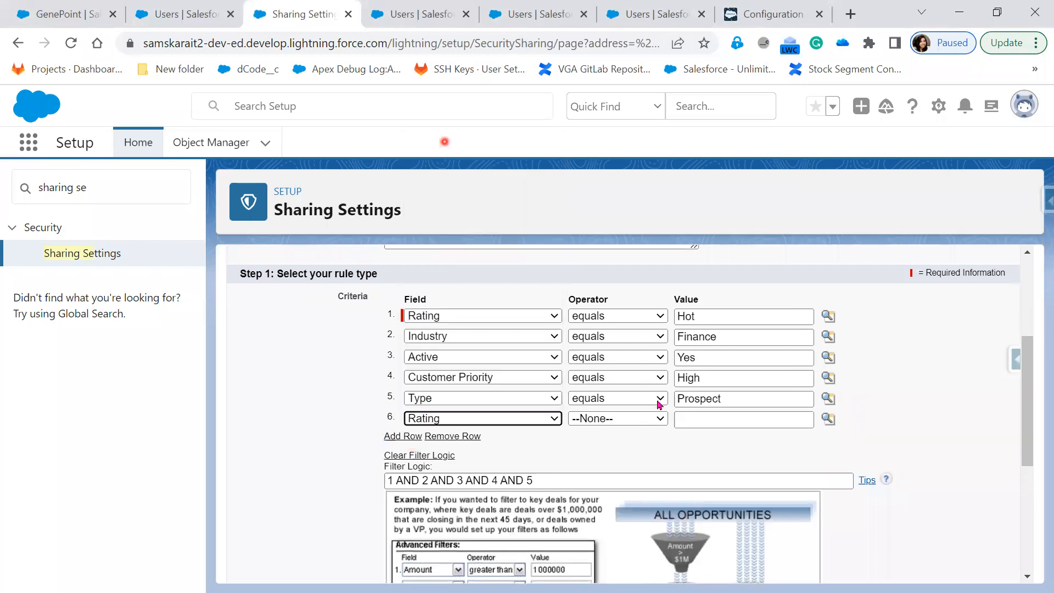
{"action": "left_click", "coordinate": [626, 419]}
{"action": "left_click", "coordinate": [624, 444]}
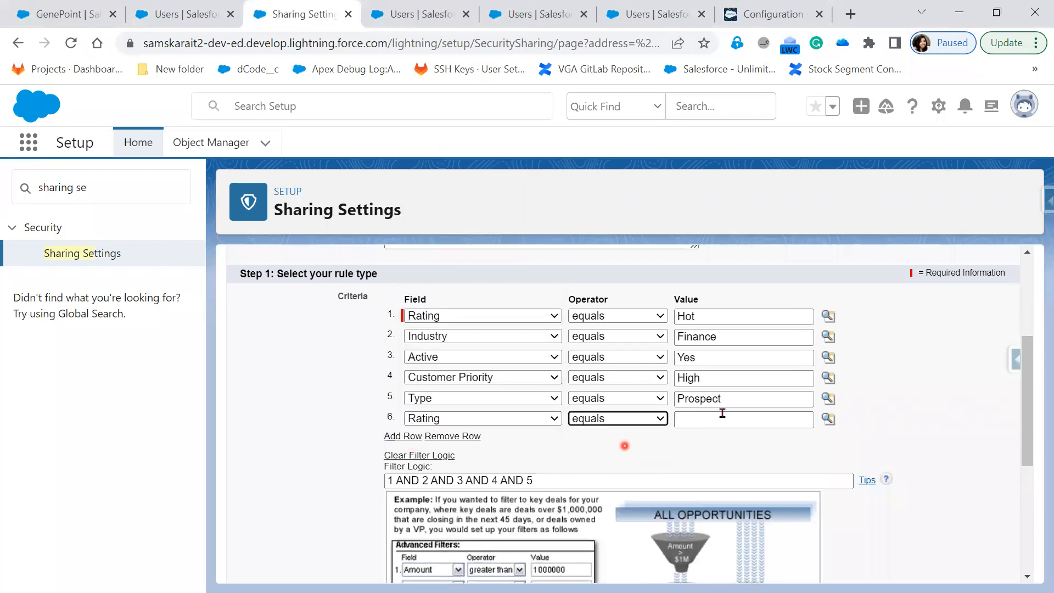
{"action": "left_click", "coordinate": [828, 419]}
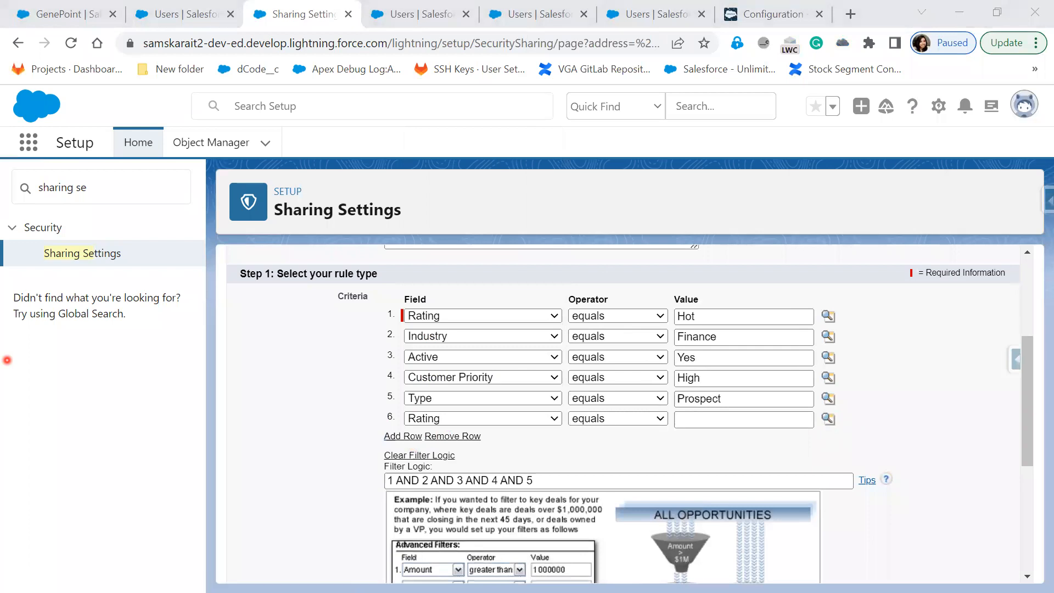
Change the sharing rule's filter logic to (1OR 6) AND 2 AND 3 AND 4 AND 5.
{"action": "left_click", "coordinate": [393, 481]}
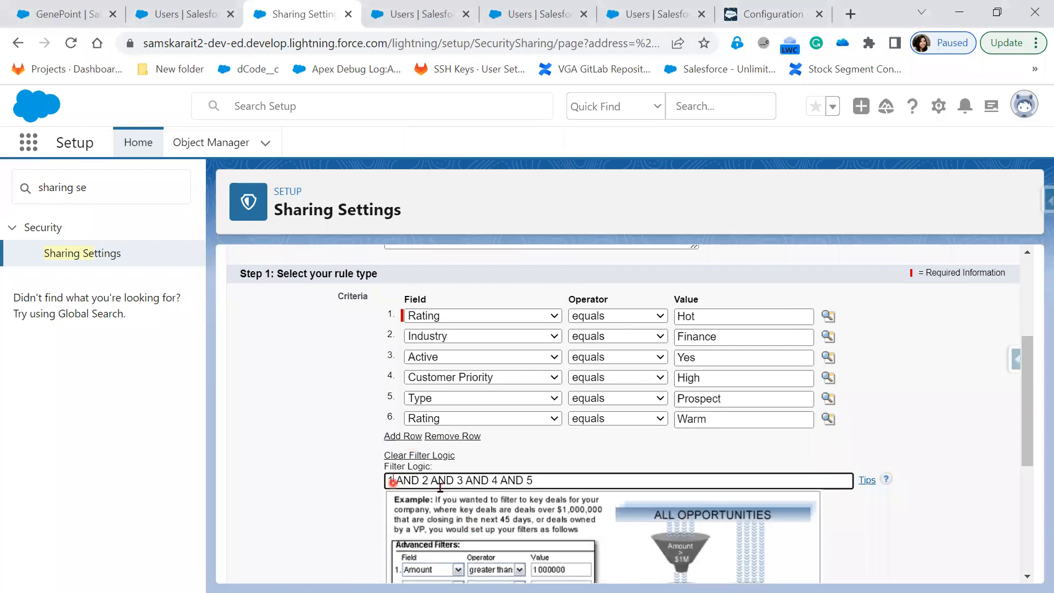
{"action": "type", "text": "OR"}
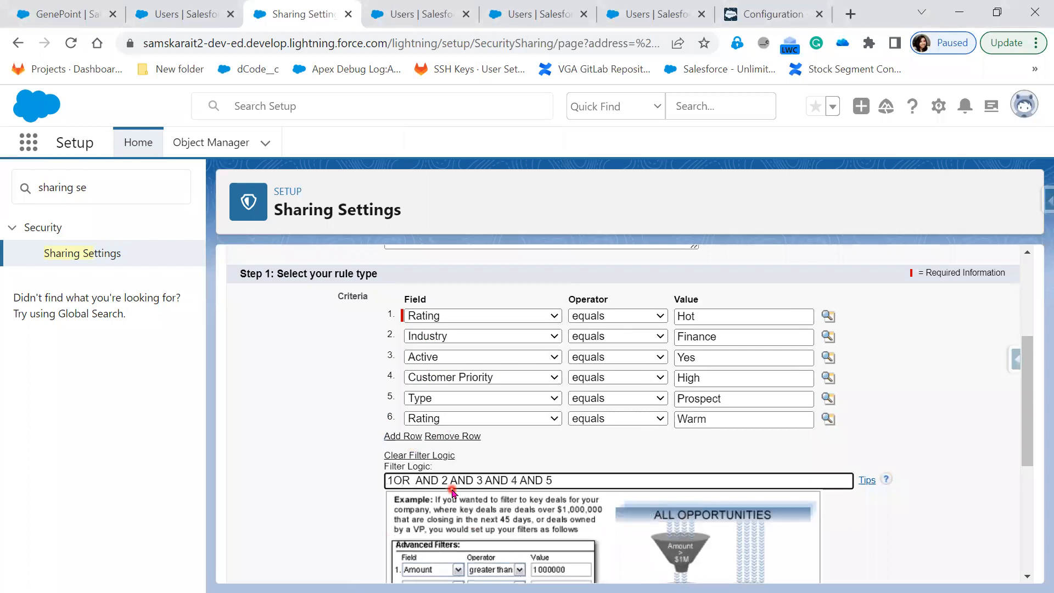
{"action": "type", "text": " 6)"}
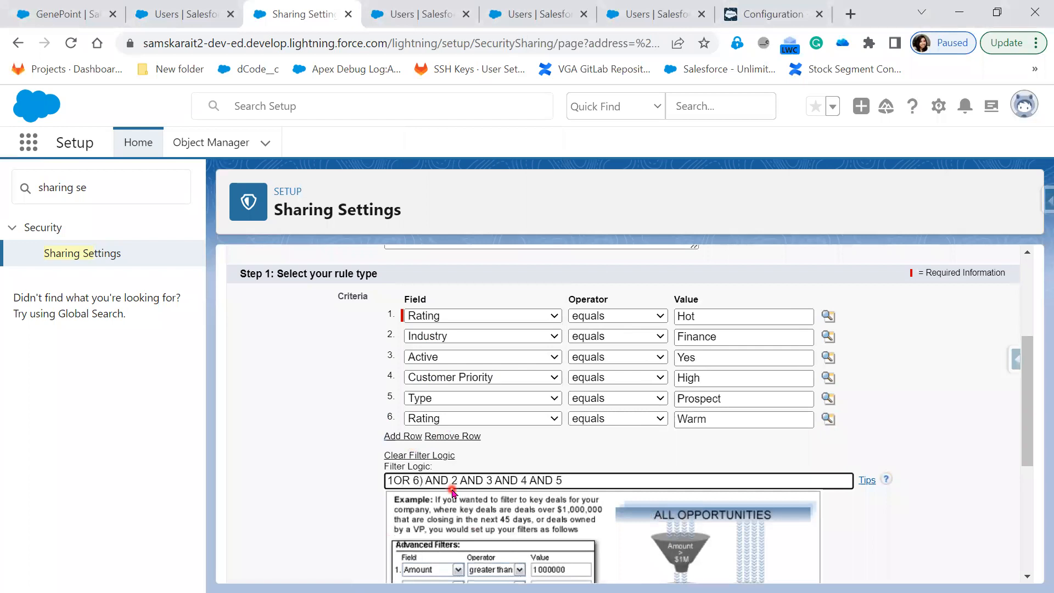
{"action": "type", "text": "("}
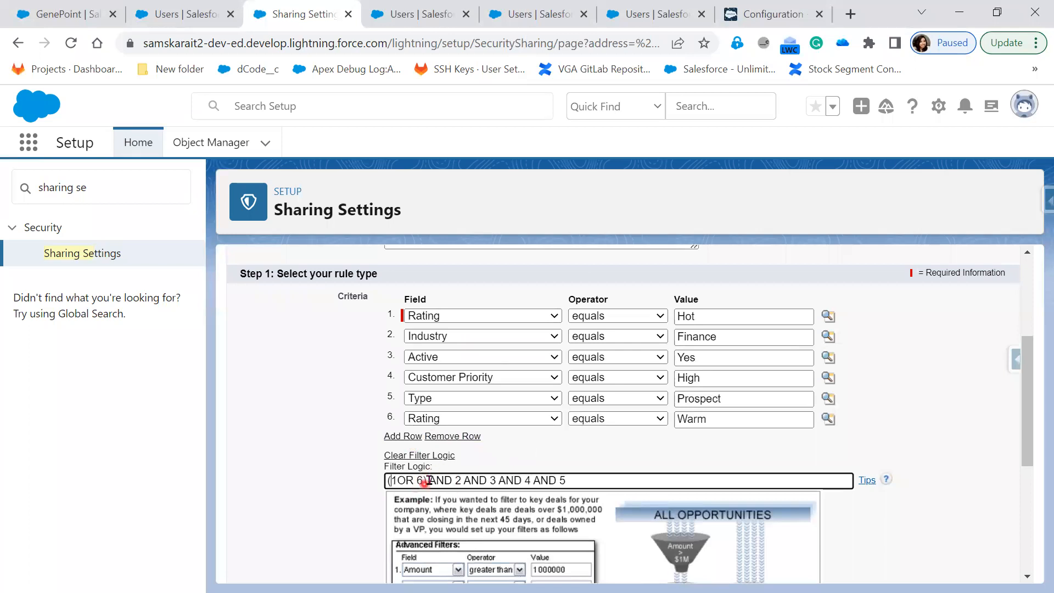
{"action": "left_click_drag", "start_coordinate": [429, 481], "coordinate": [372, 481]}
{"action": "left_click_drag", "start_coordinate": [470, 490], "coordinate": [500, 484]}
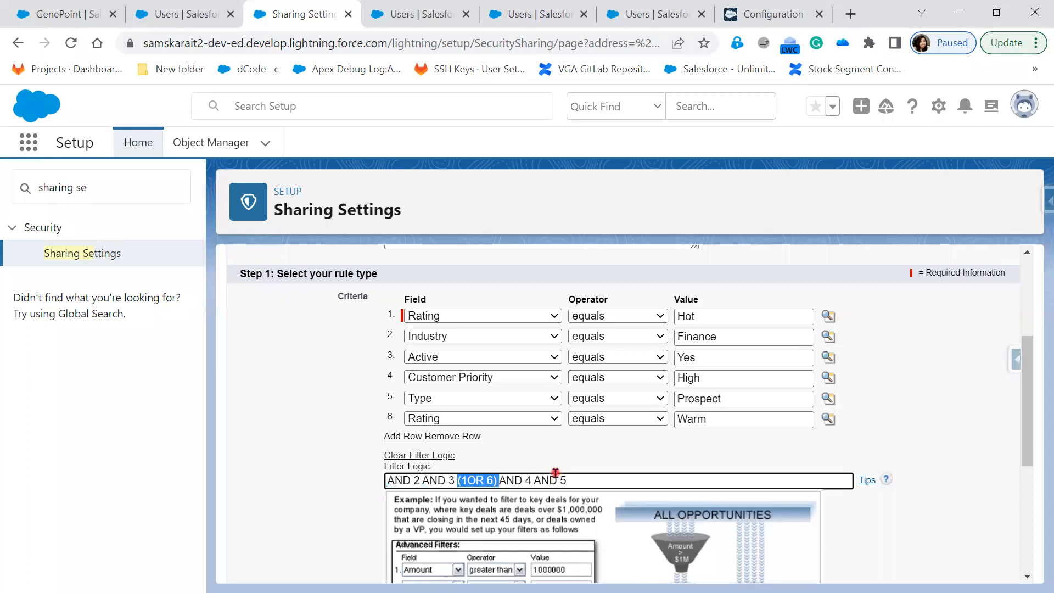
{"action": "key", "text": "ctrl+z"}
{"action": "left_click", "coordinate": [576, 479]}
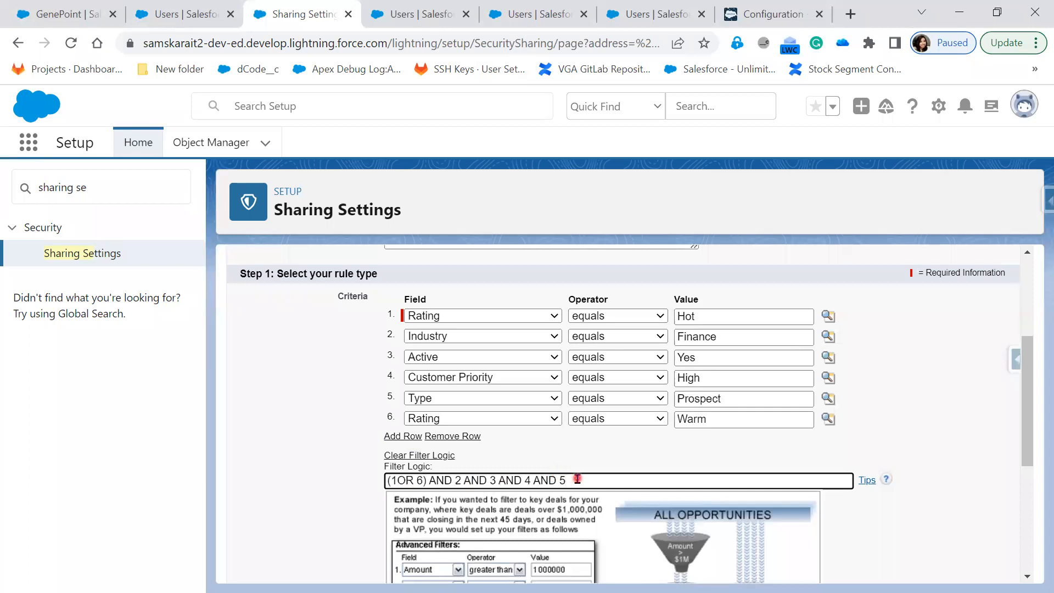
Add the Hot, Warm and Cold picklist values to the first Rating criterion, with equals as its operator.
{"action": "scroll", "coordinate": [703, 544], "scroll_direction": "down", "scroll_amount": 1}
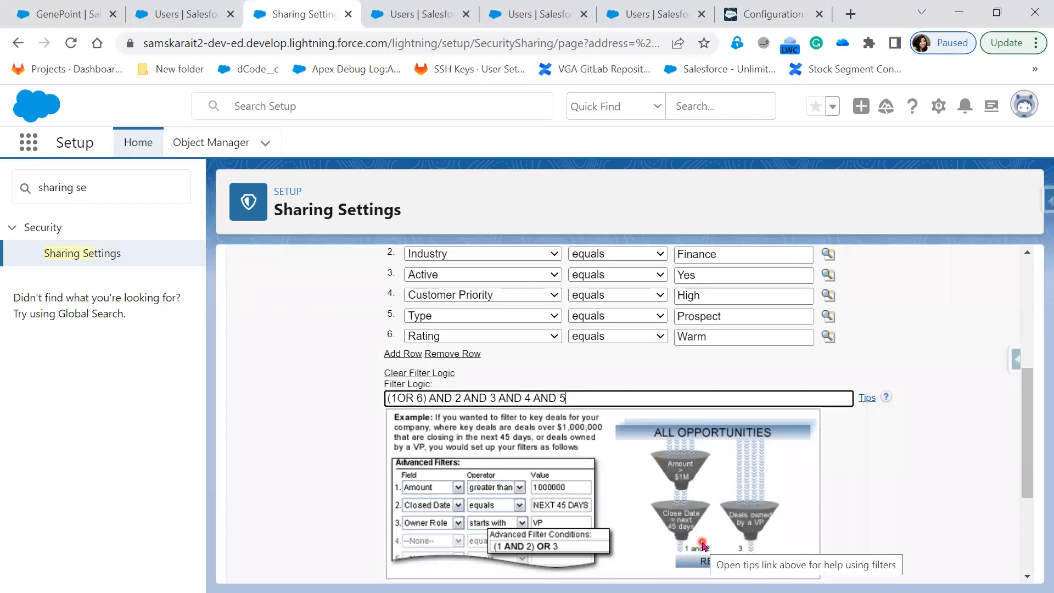
{"action": "scroll", "coordinate": [703, 545], "scroll_direction": "up", "scroll_amount": 1}
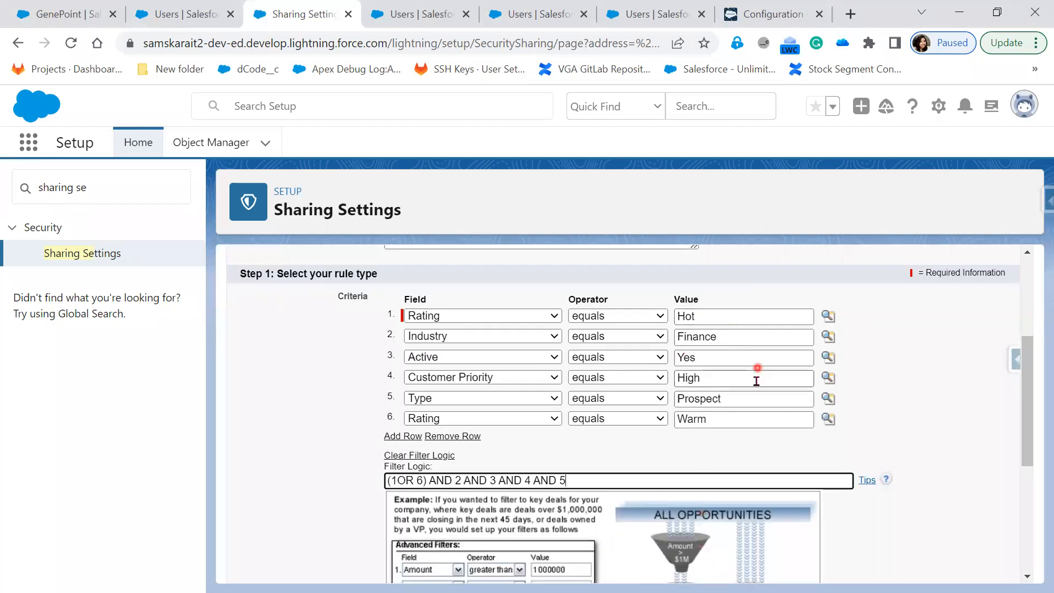
{"action": "left_click", "coordinate": [828, 315]}
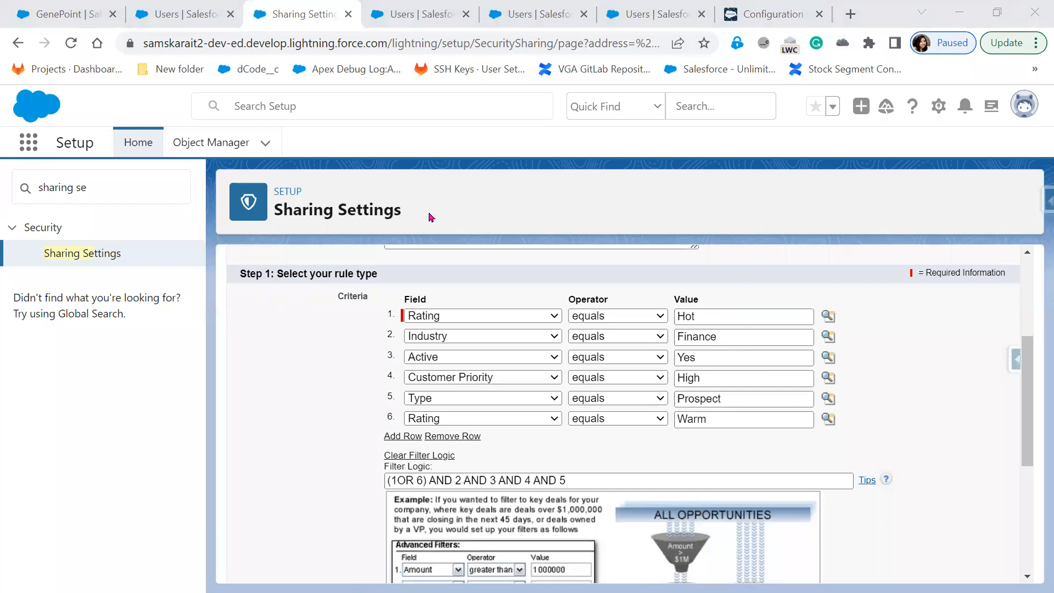
{"action": "left_click", "coordinate": [236, 330]}
{"action": "left_click", "coordinate": [235, 347]}
{"action": "left_click", "coordinate": [235, 363]}
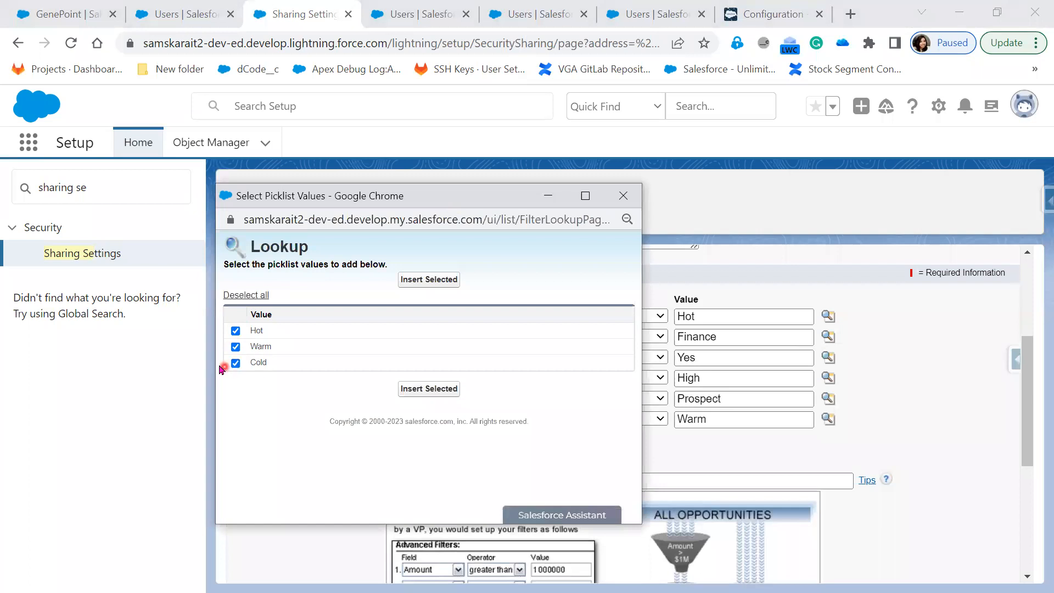
{"action": "left_click", "coordinate": [420, 286]}
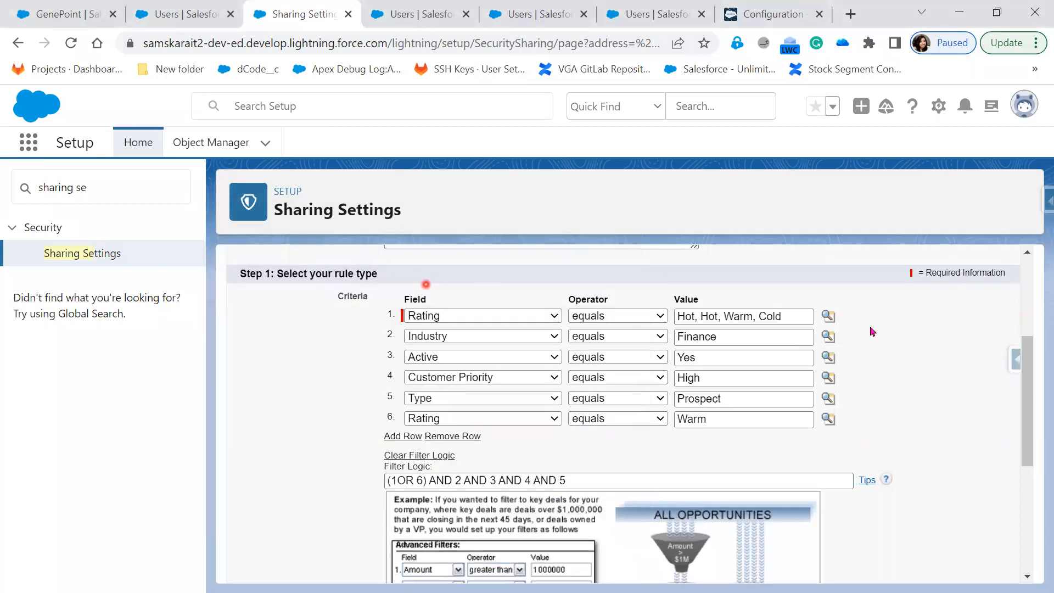
{"action": "left_click", "coordinate": [654, 318]}
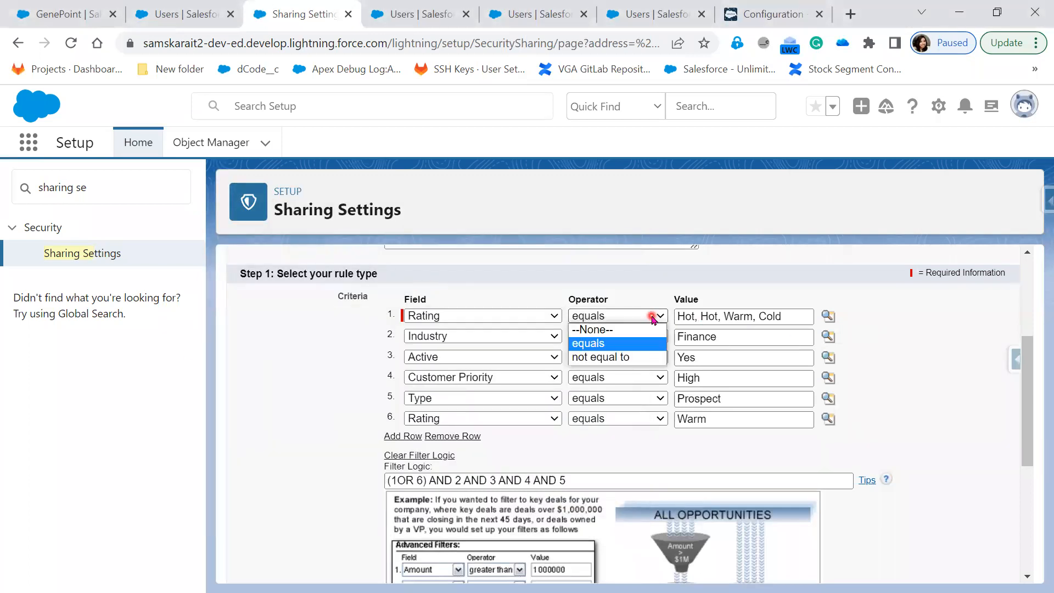
{"action": "left_click", "coordinate": [623, 344]}
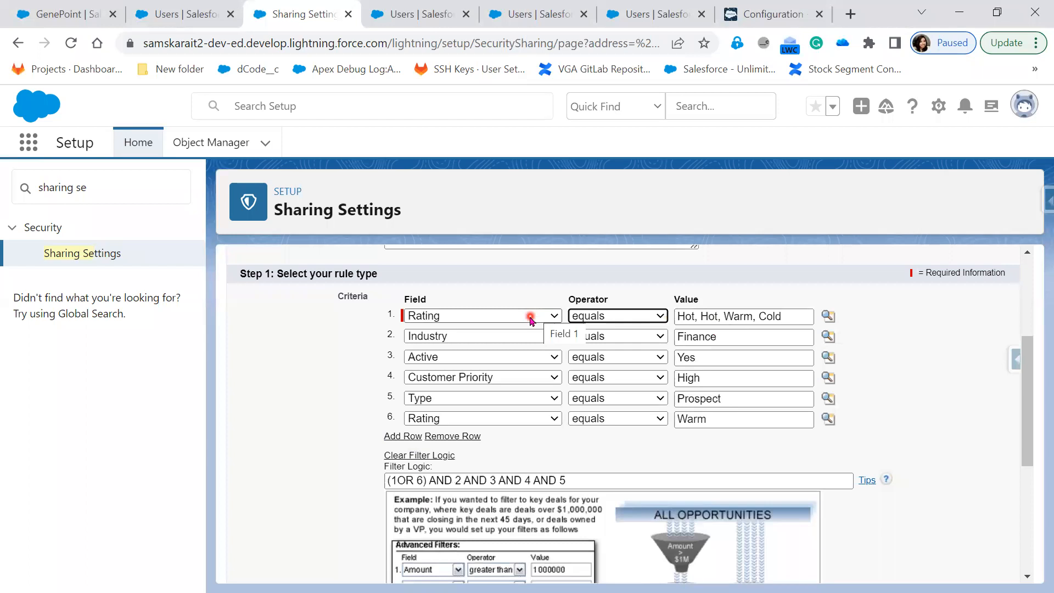
{"action": "left_click", "coordinate": [645, 319]}
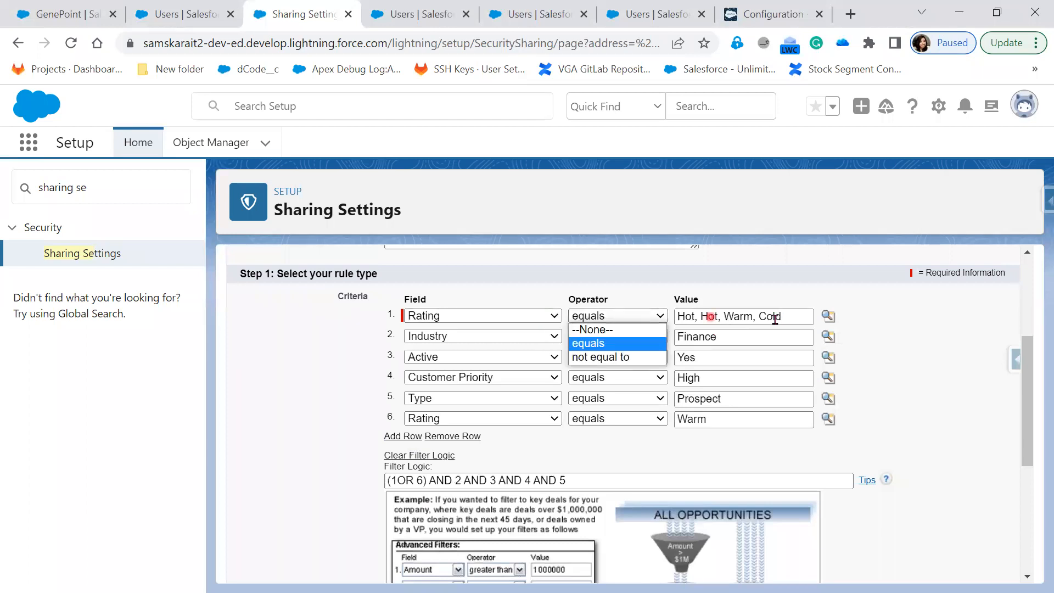
{"action": "left_click", "coordinate": [604, 356]}
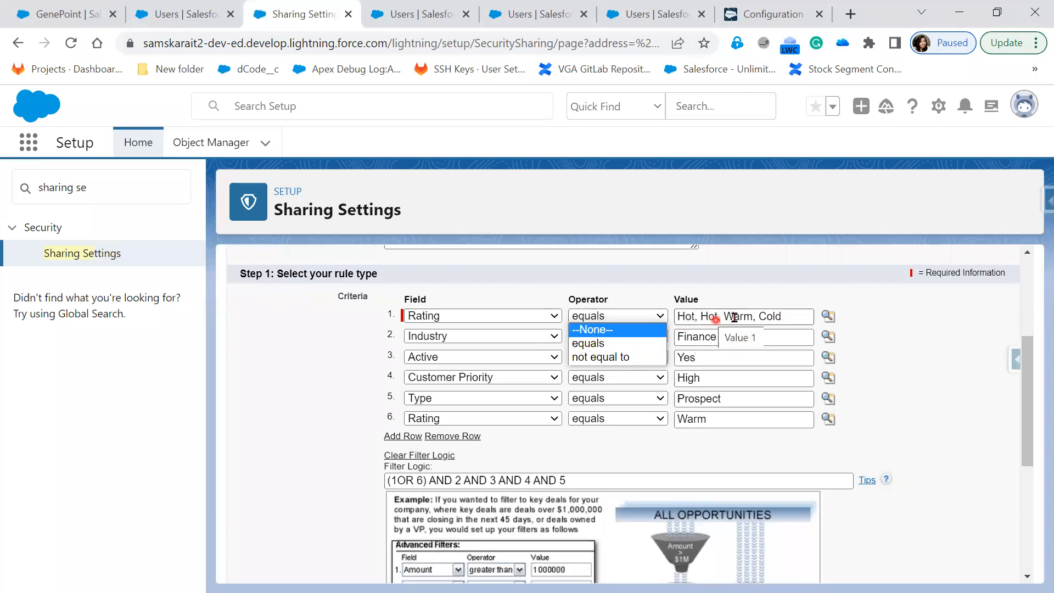
{"action": "left_click", "coordinate": [769, 321]}
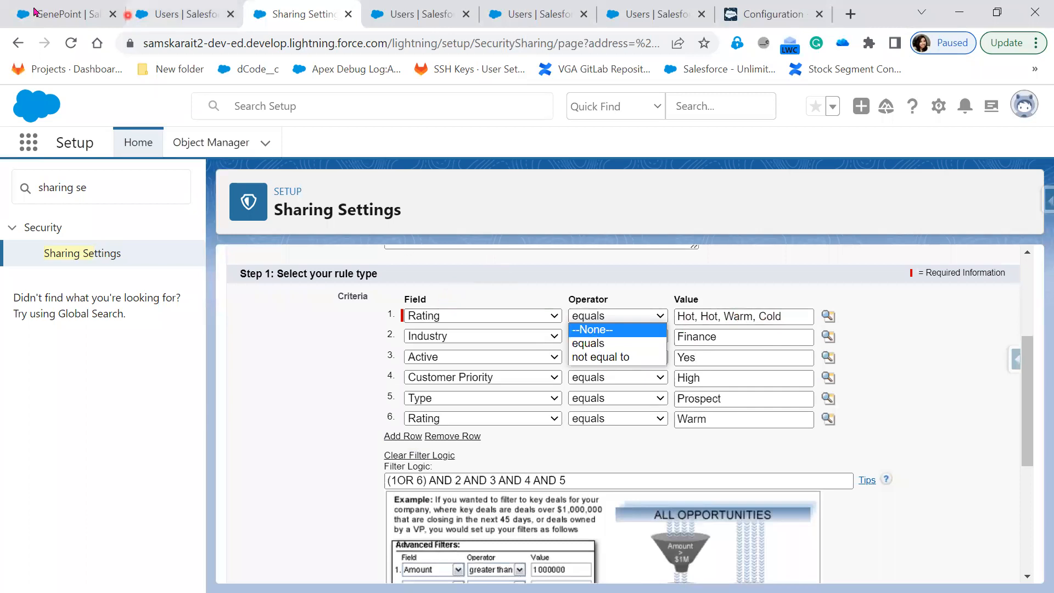
Examine the GenePoint account's field values and return to the sharing rule being edited.
{"action": "left_click", "coordinate": [46, 23]}
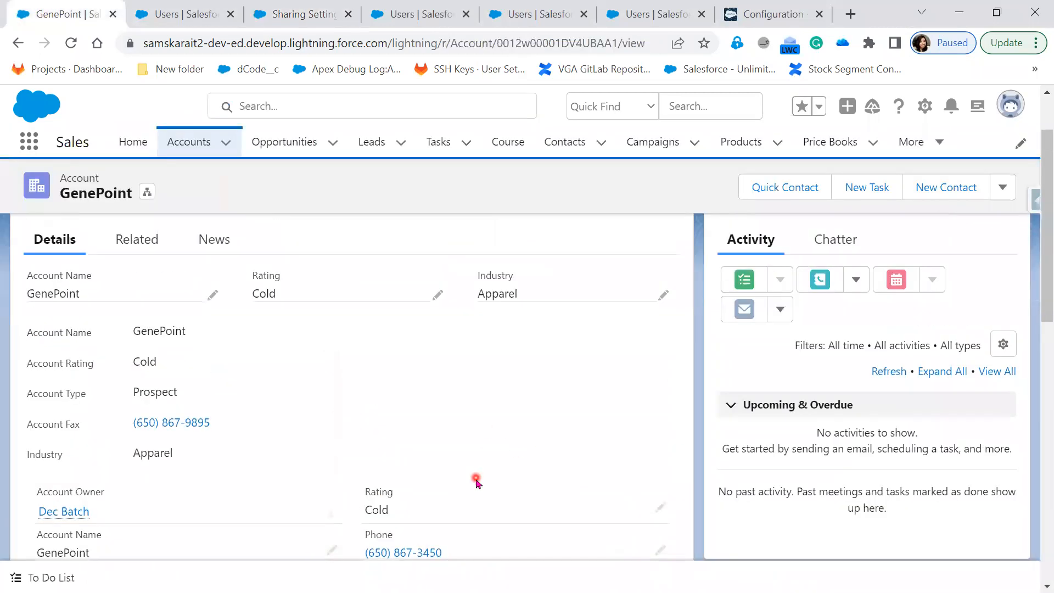
{"action": "scroll", "coordinate": [457, 483], "scroll_direction": "down", "scroll_amount": 1}
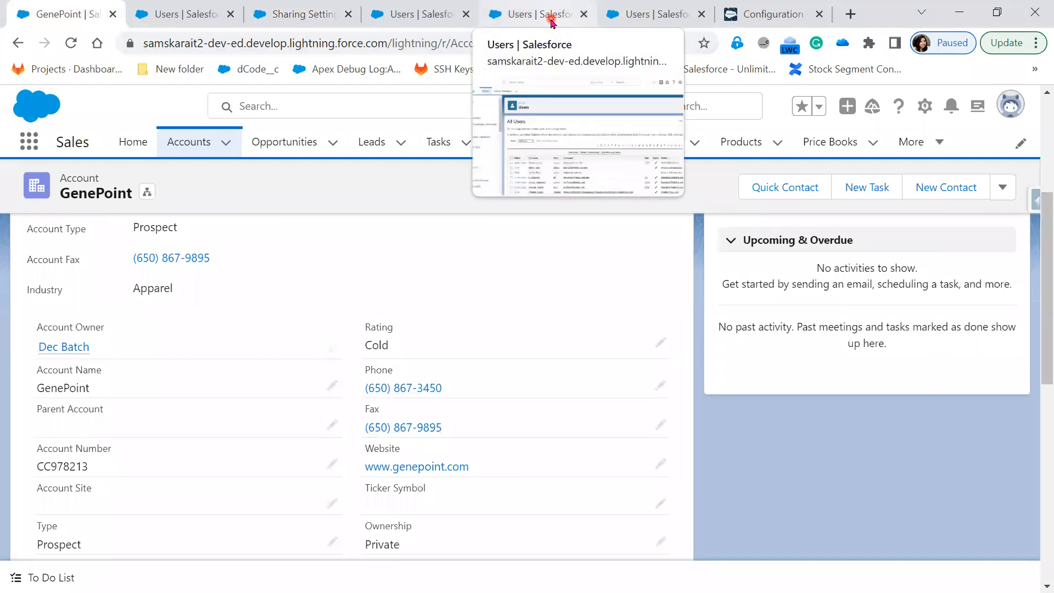
{"action": "left_click", "coordinate": [308, 21]}
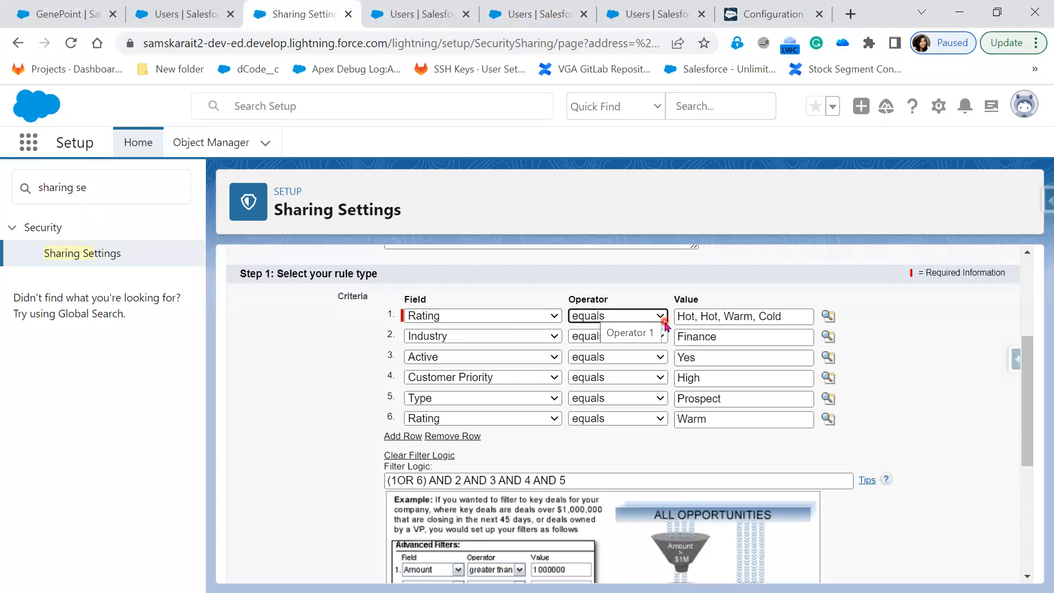
{"action": "left_click", "coordinate": [685, 317]}
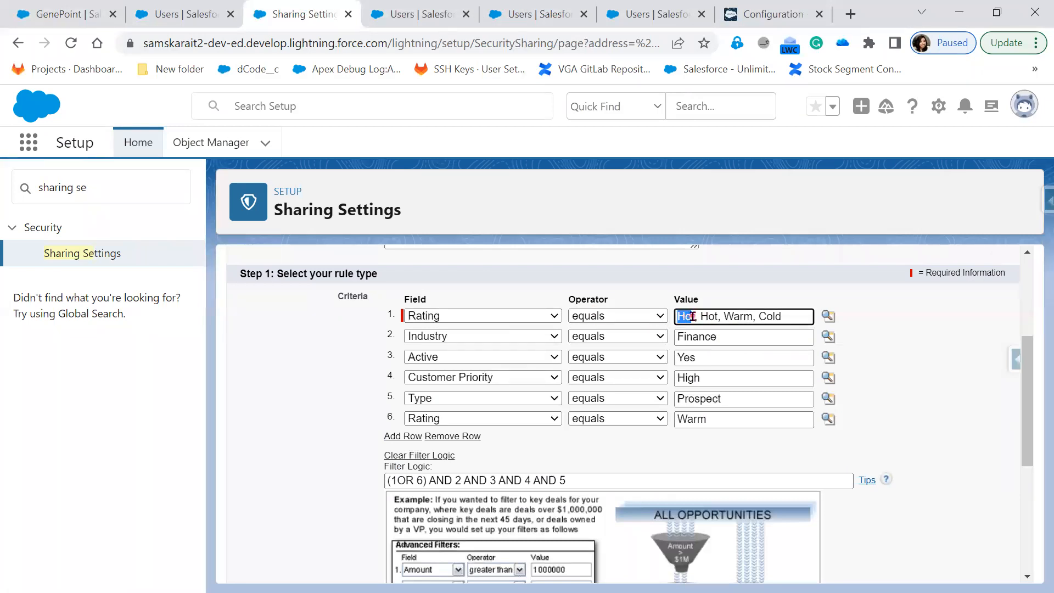
{"action": "left_click_drag", "start_coordinate": [779, 316], "coordinate": [802, 316]}
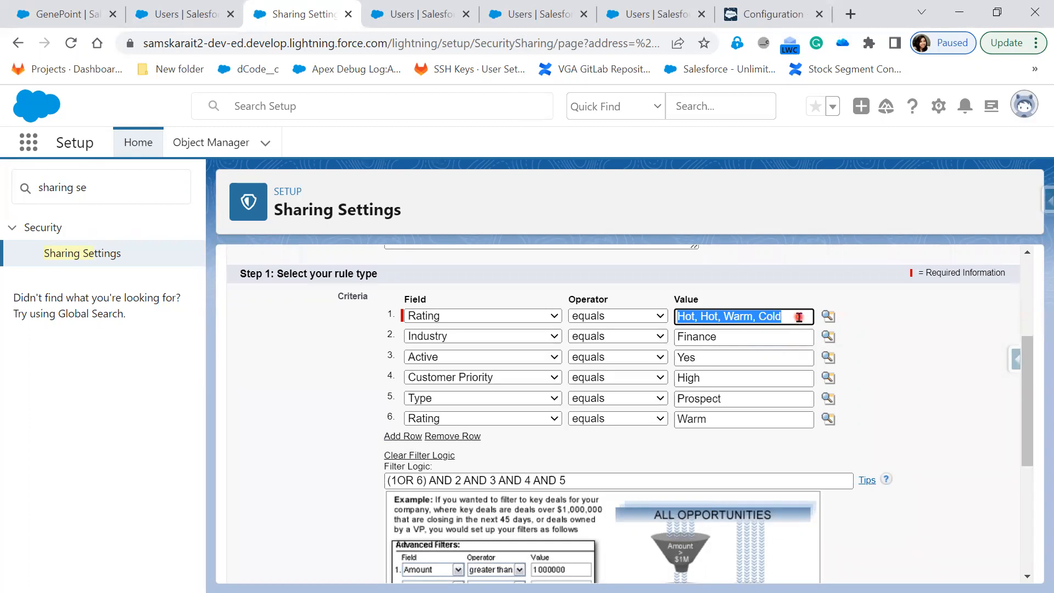
{"action": "left_click", "coordinate": [644, 378]}
{"action": "left_click", "coordinate": [758, 447]}
{"action": "left_click", "coordinate": [631, 358]}
{"action": "left_click", "coordinate": [624, 425]}
{"action": "left_click", "coordinate": [624, 421]}
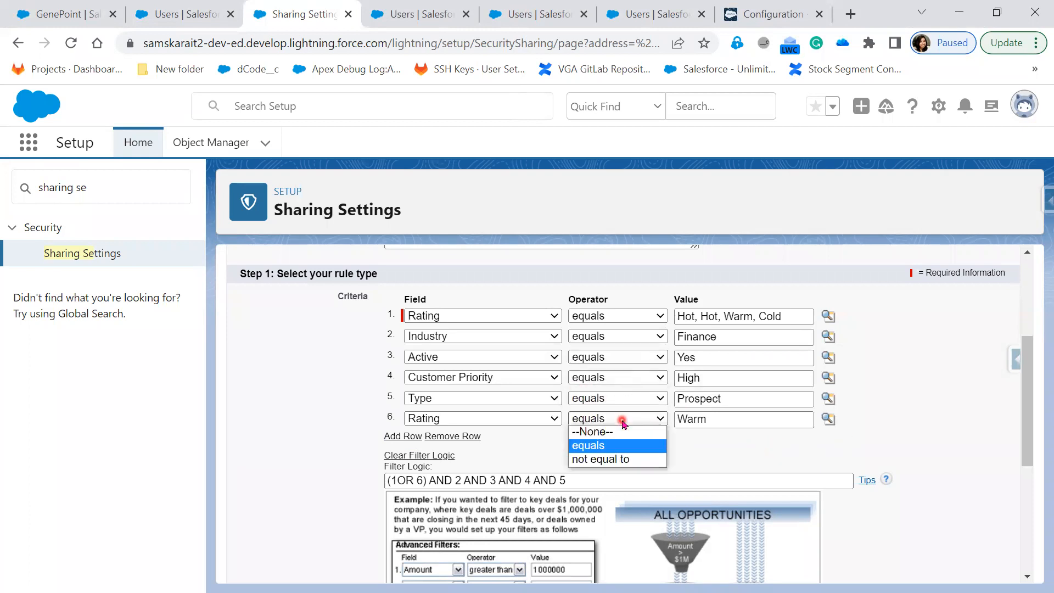
{"action": "left_click", "coordinate": [713, 462]}
Shorten the first Rating criterion's value to Hot and remove the sixth criteria row.
{"action": "left_click_drag", "start_coordinate": [694, 316], "coordinate": [781, 317]}
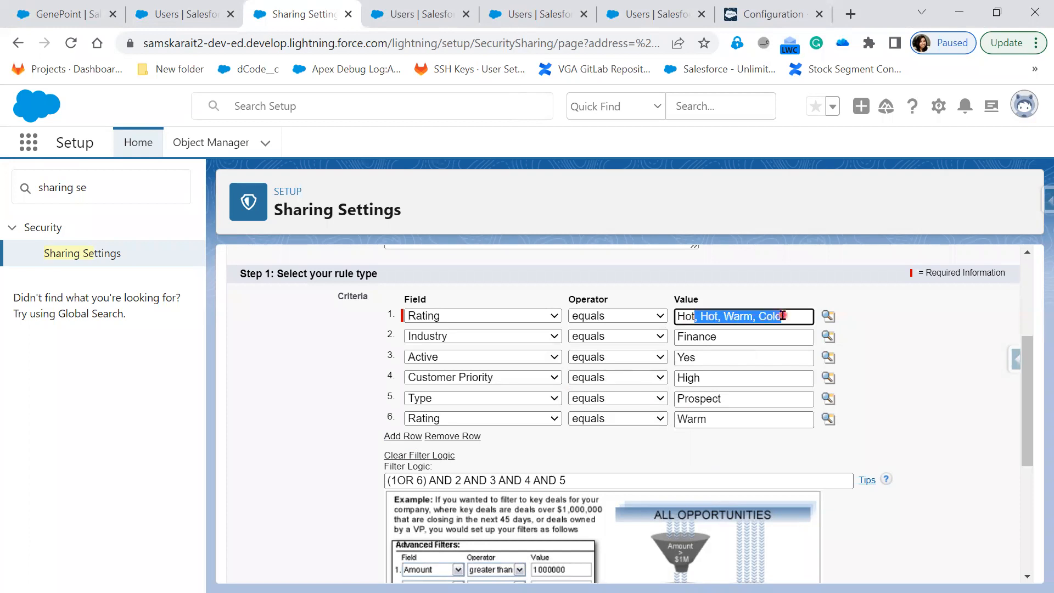
{"action": "key", "text": "BackSpace"}
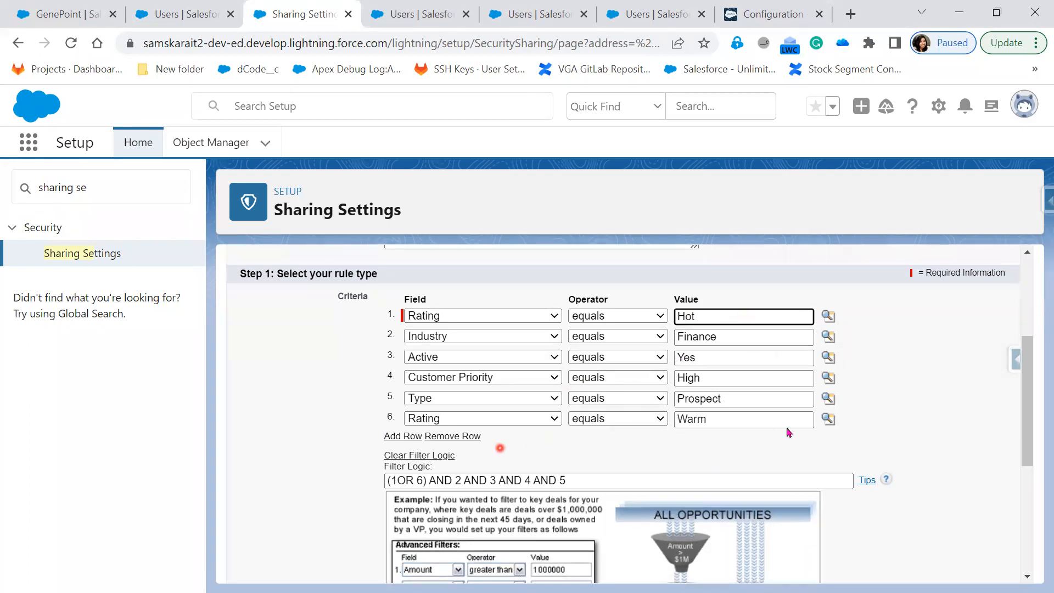
{"action": "left_click", "coordinate": [448, 436]}
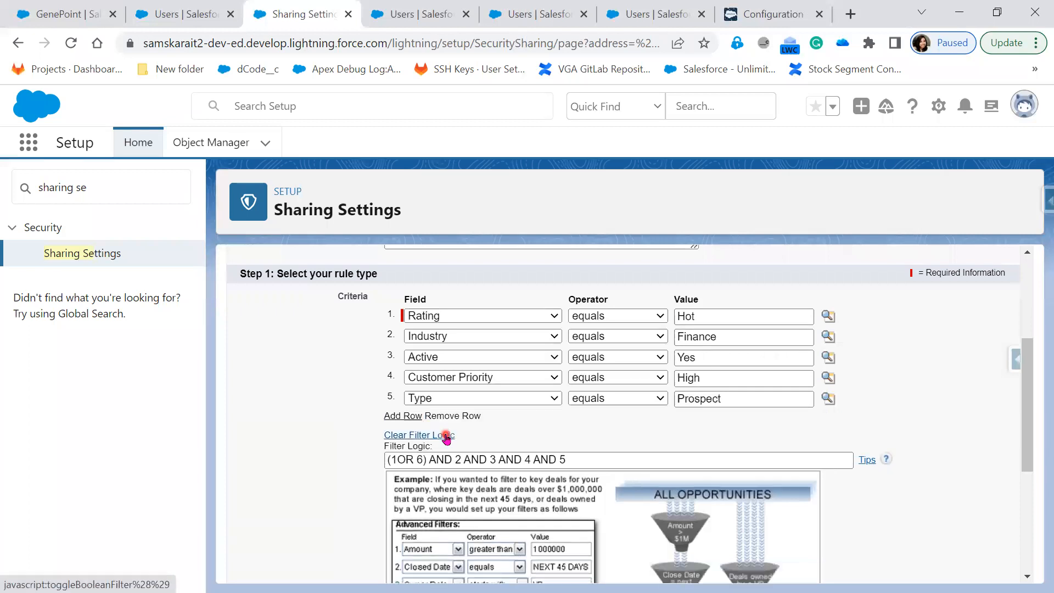
Clear the rule's filter logic and add Warm to the first Rating criterion from the picklist value lookup.
{"action": "left_click", "coordinate": [399, 435]}
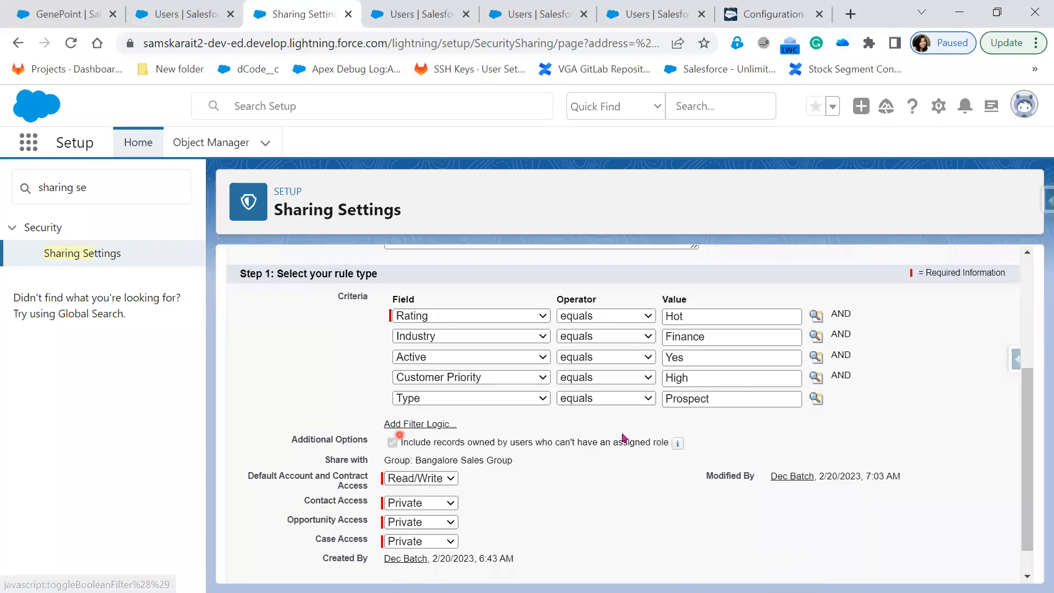
{"action": "left_click", "coordinate": [730, 316]}
{"action": "left_click", "coordinate": [816, 317]}
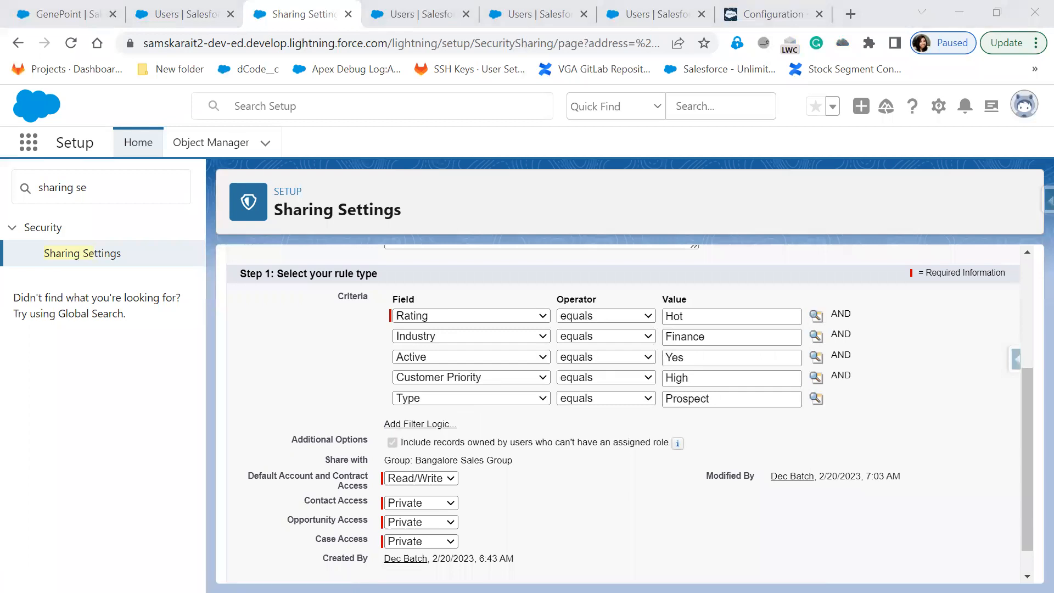
{"action": "left_click", "coordinate": [392, 403]}
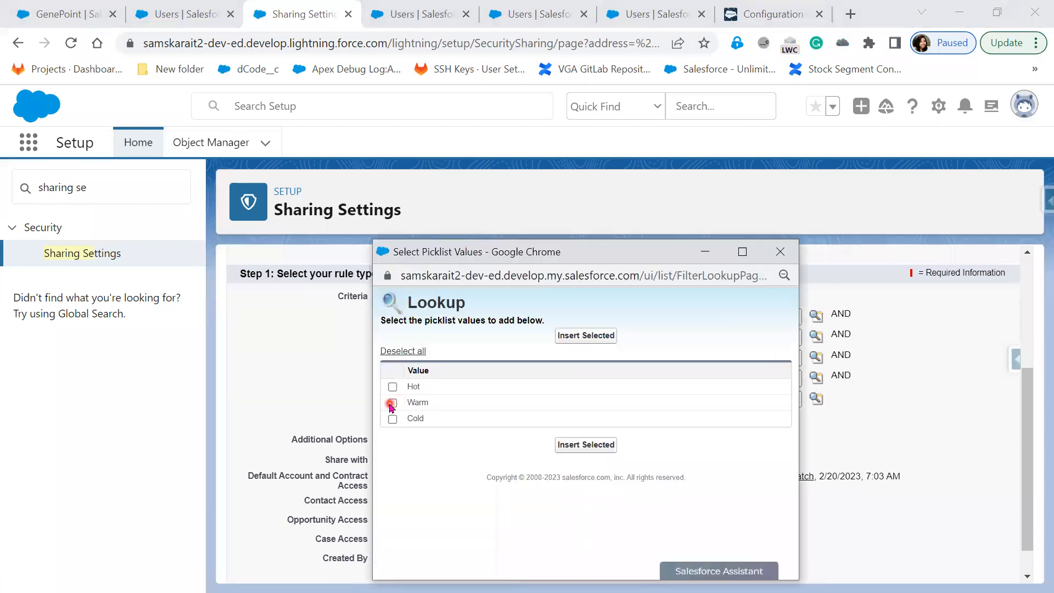
{"action": "left_click", "coordinate": [576, 336]}
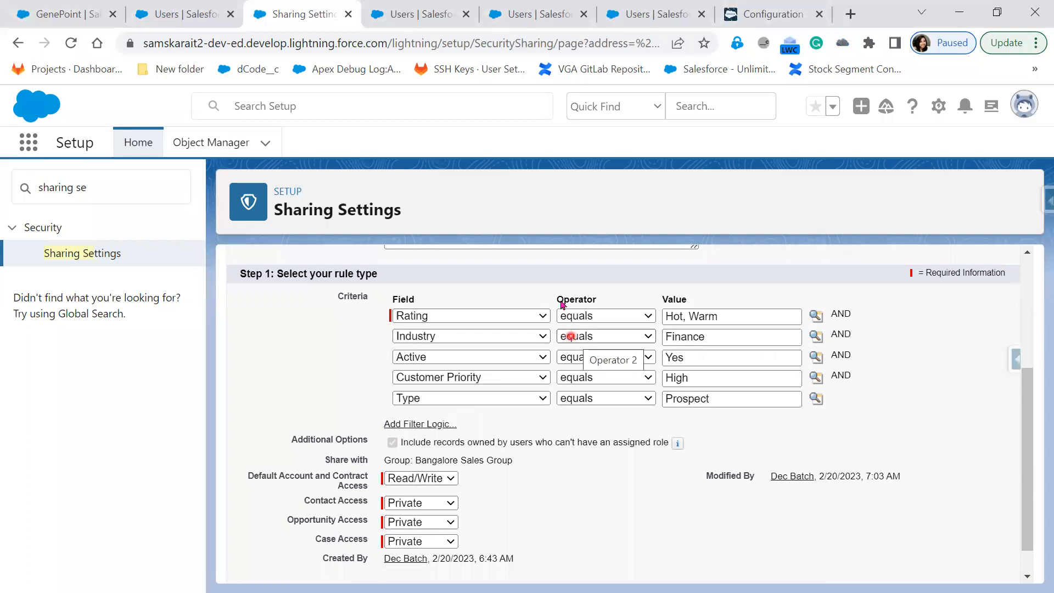
Save the sharing rule, accepting background recalculation, and locate it under Account Sharing Rules.
{"action": "scroll", "coordinate": [586, 514], "scroll_direction": "up", "scroll_amount": 4}
{"action": "scroll", "coordinate": [571, 501], "scroll_direction": "down", "scroll_amount": 5}
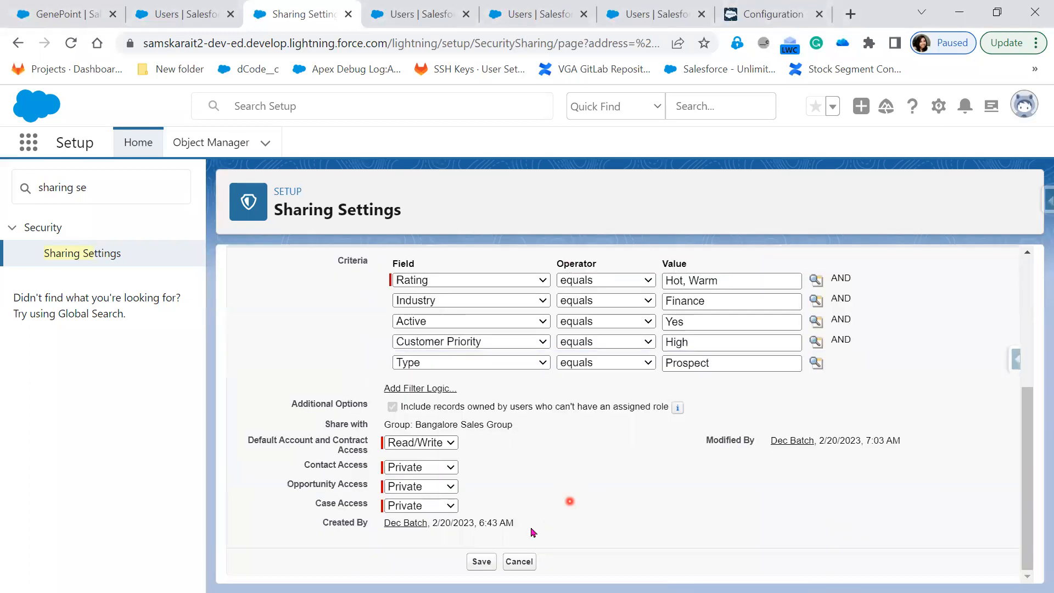
{"action": "left_click", "coordinate": [481, 563]}
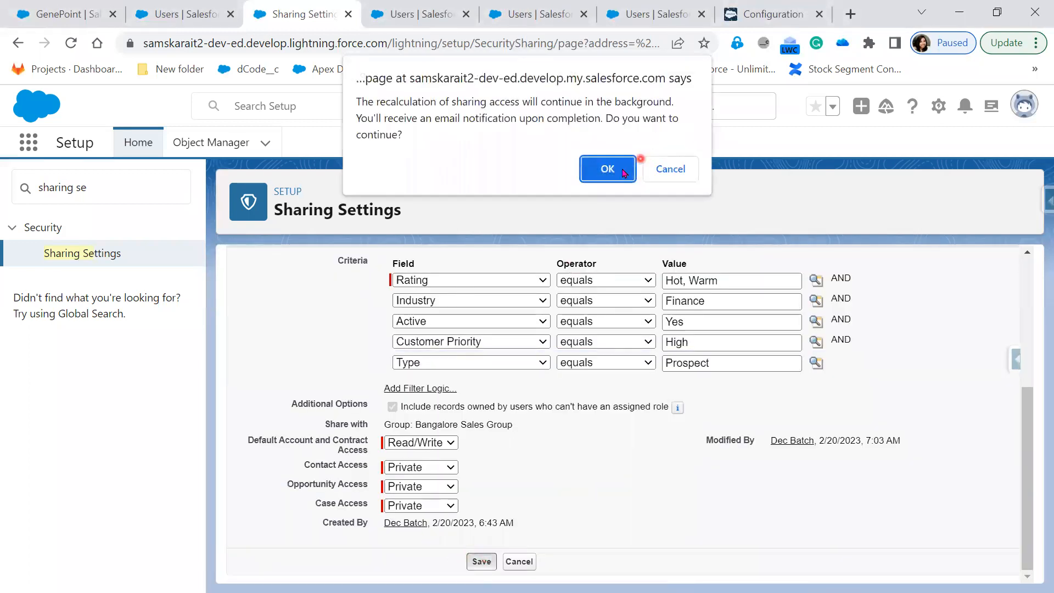
{"action": "left_click", "coordinate": [621, 173]}
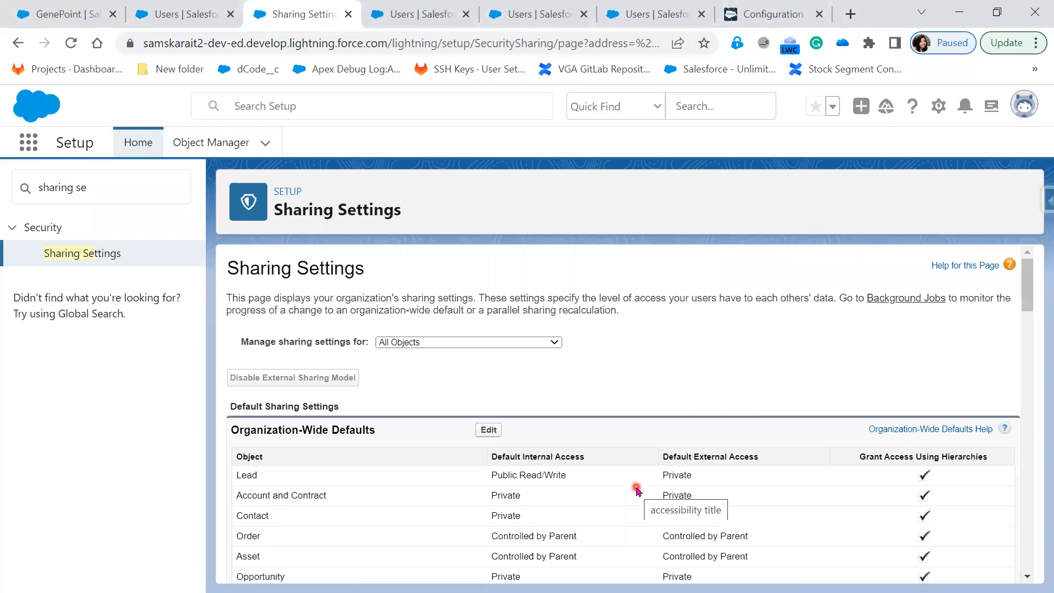
{"action": "scroll", "coordinate": [638, 491], "scroll_direction": "down", "scroll_amount": 10}
{"action": "scroll", "coordinate": [637, 490], "scroll_direction": "down", "scroll_amount": 15}
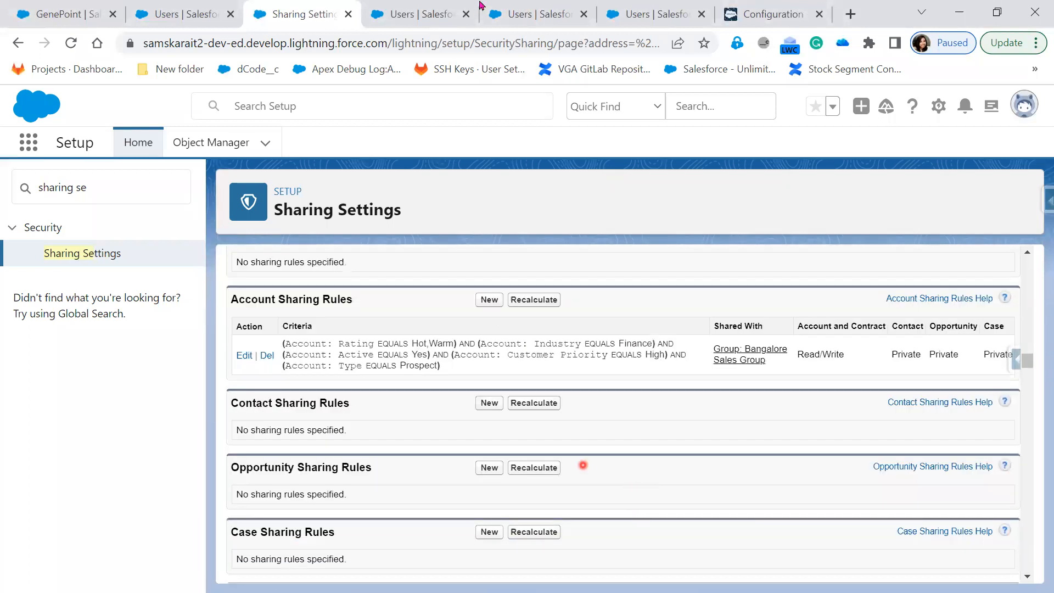
Log in as the user with the CTO role from the All Users list and close the two leftover Users pages.
{"action": "left_click", "coordinate": [435, 14]}
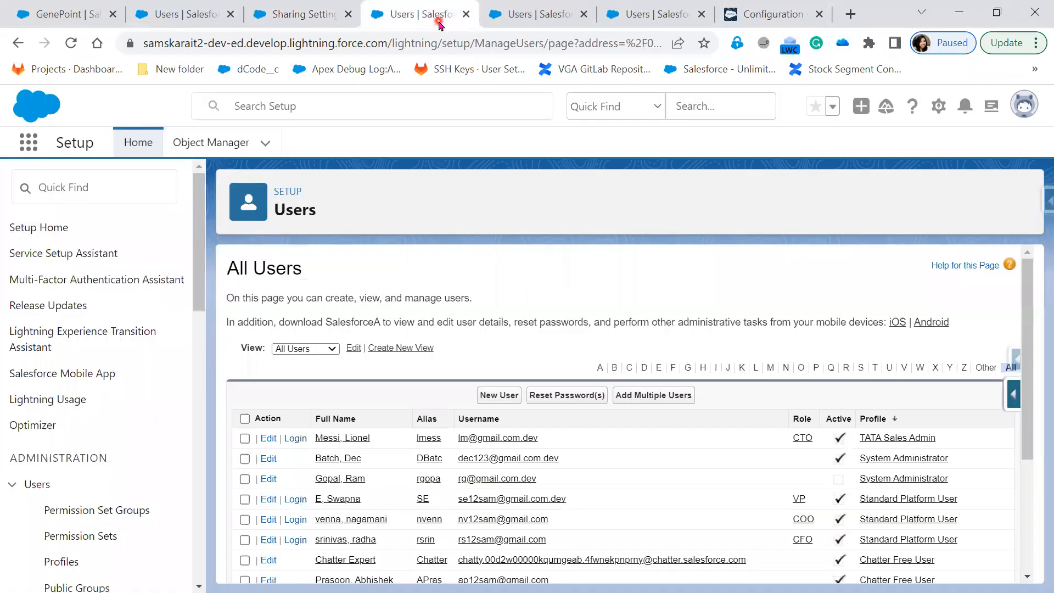
{"action": "left_click", "coordinate": [295, 437]}
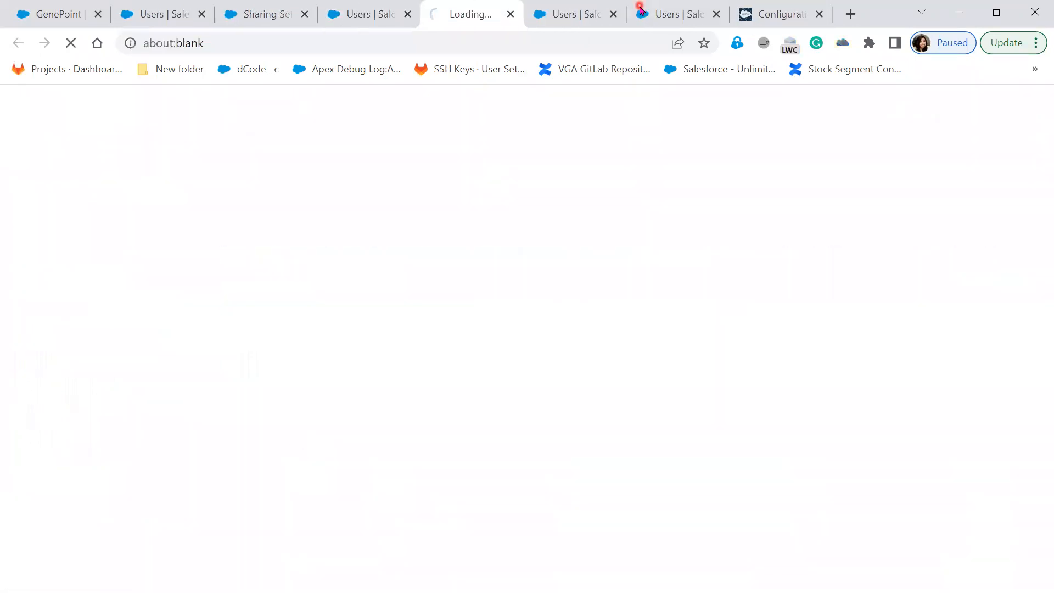
{"action": "left_click", "coordinate": [612, 14]}
{"action": "left_click", "coordinate": [612, 15]}
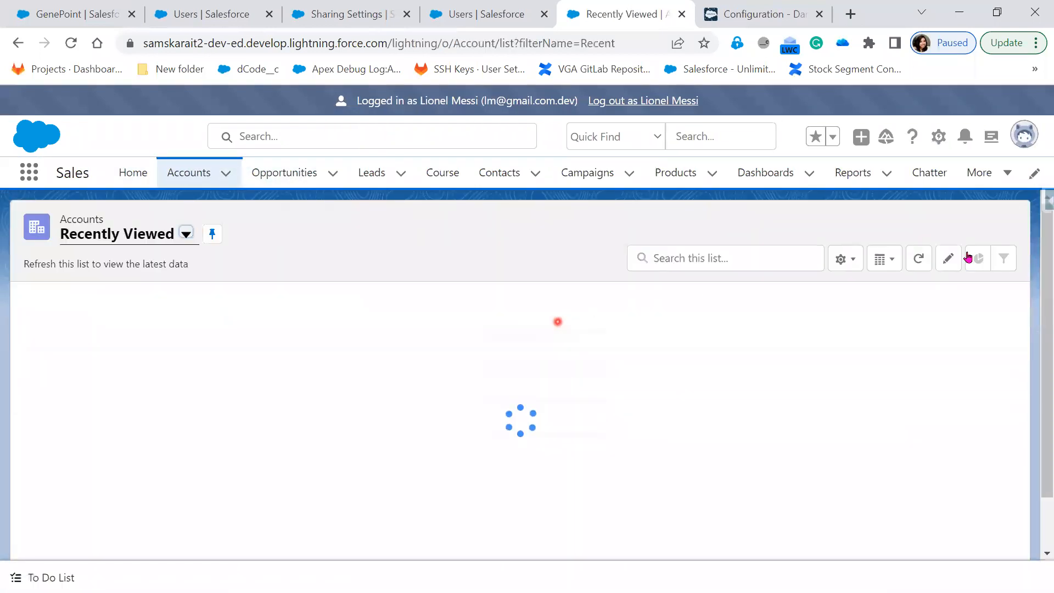
Start a new account with Rating set to Warm and Industry set to Finance.
{"action": "left_click", "coordinate": [1002, 228]}
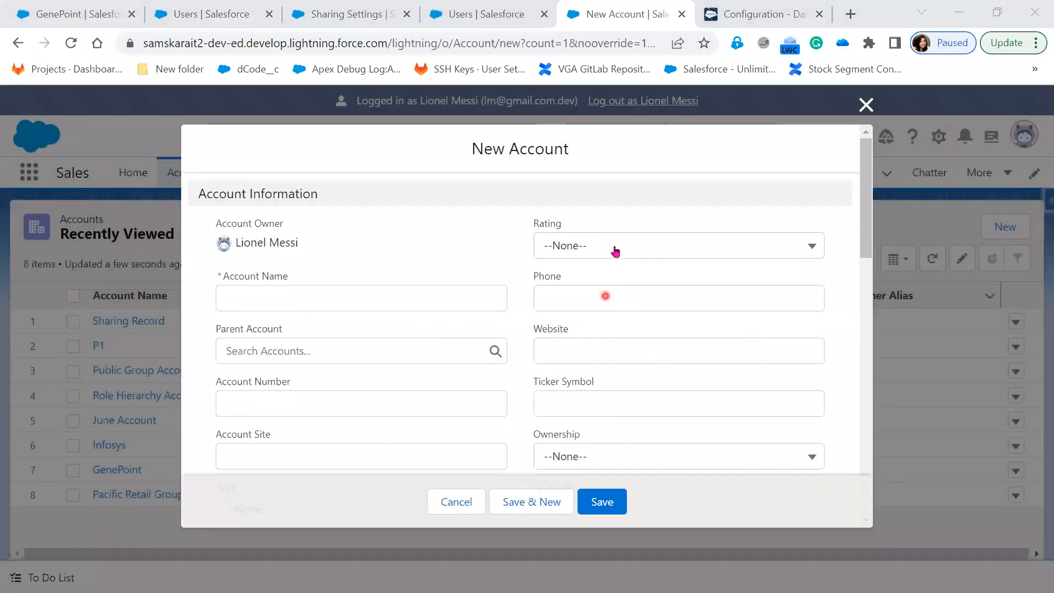
{"action": "left_click", "coordinate": [615, 248]}
{"action": "left_click", "coordinate": [606, 332]}
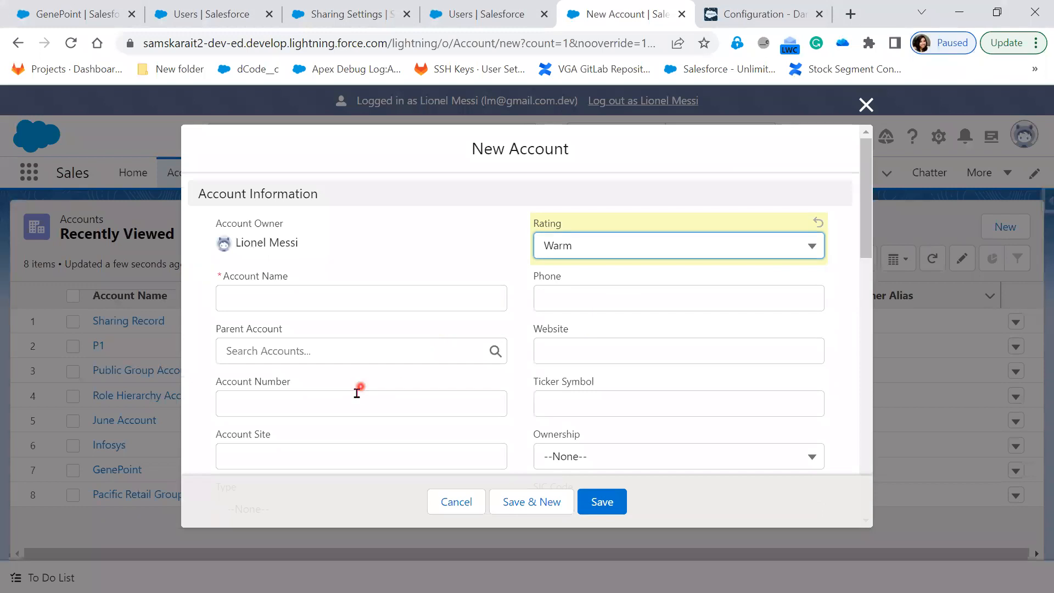
{"action": "scroll", "coordinate": [357, 393], "scroll_direction": "down", "scroll_amount": 5}
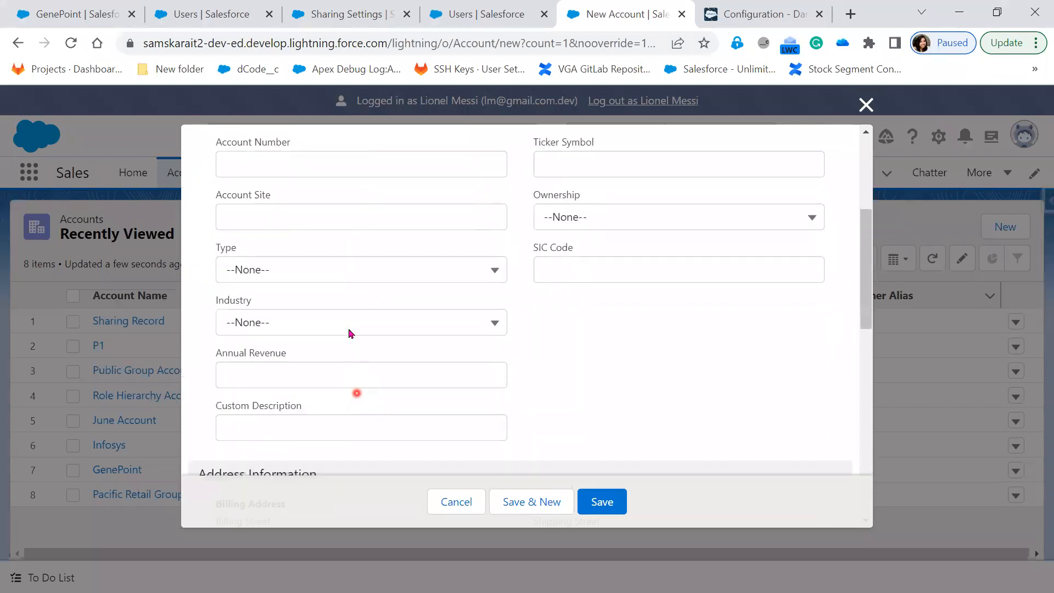
{"action": "left_click", "coordinate": [344, 324]}
{"action": "scroll", "coordinate": [314, 496], "scroll_direction": "down", "scroll_amount": 3}
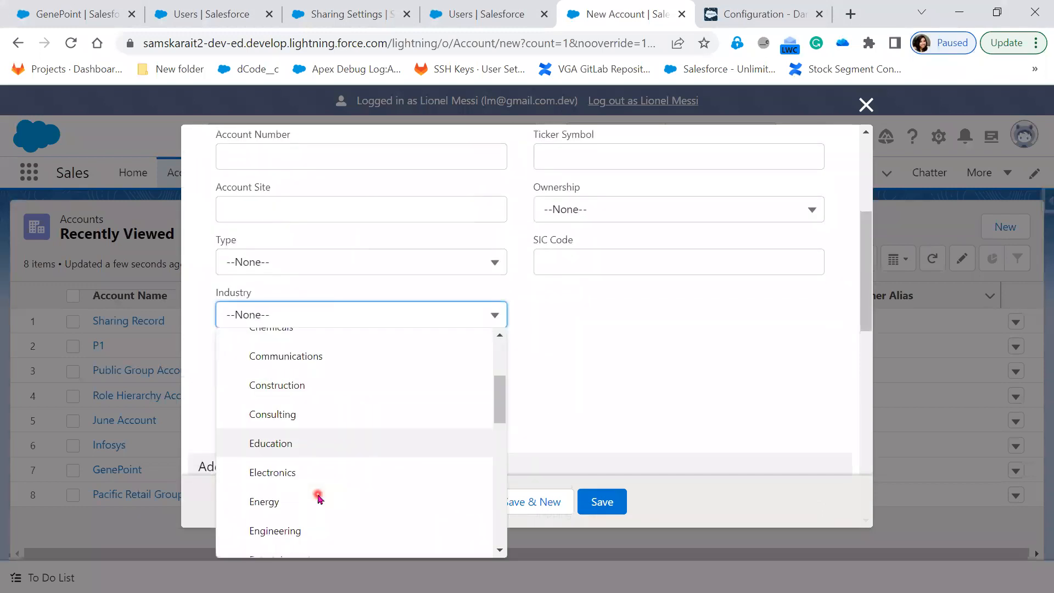
{"action": "scroll", "coordinate": [314, 502], "scroll_direction": "down", "scroll_amount": 2}
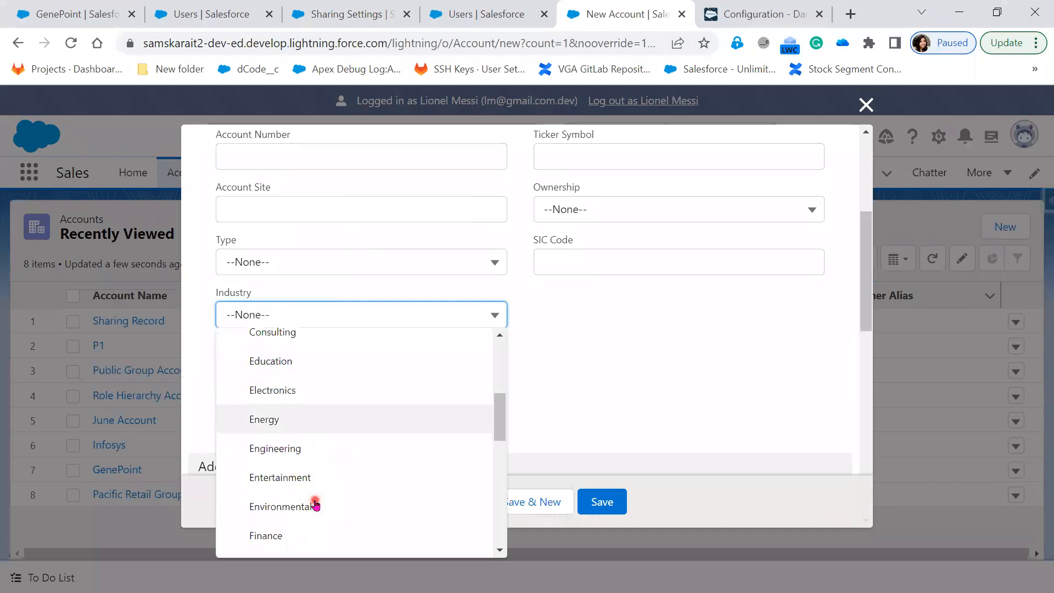
{"action": "left_click", "coordinate": [306, 531]}
Set the new account's Active field to Yes.
{"action": "scroll", "coordinate": [664, 379], "scroll_direction": "down", "scroll_amount": 5}
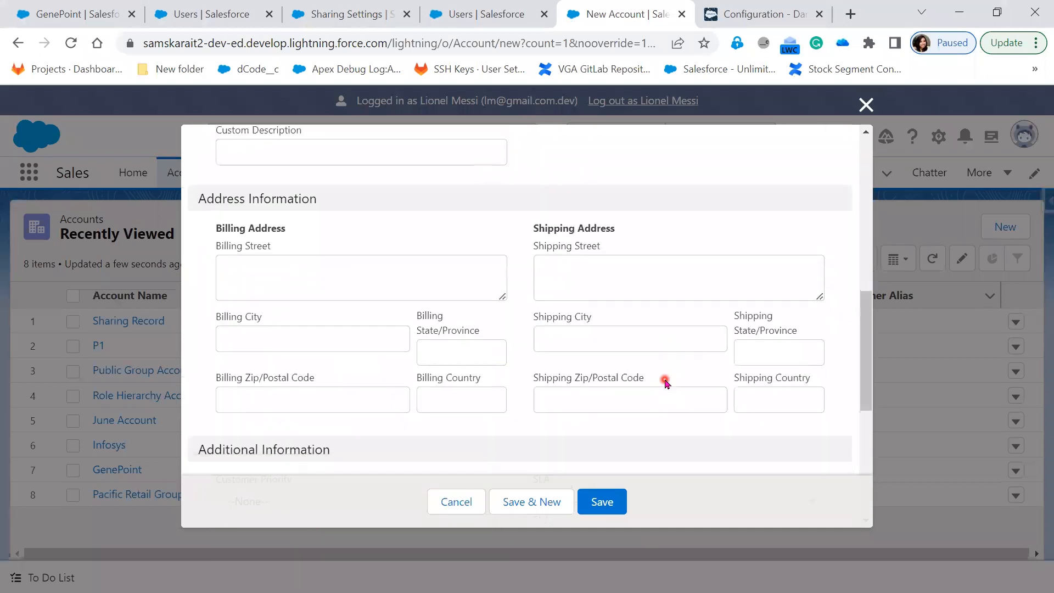
{"action": "scroll", "coordinate": [620, 385], "scroll_direction": "down", "scroll_amount": 2}
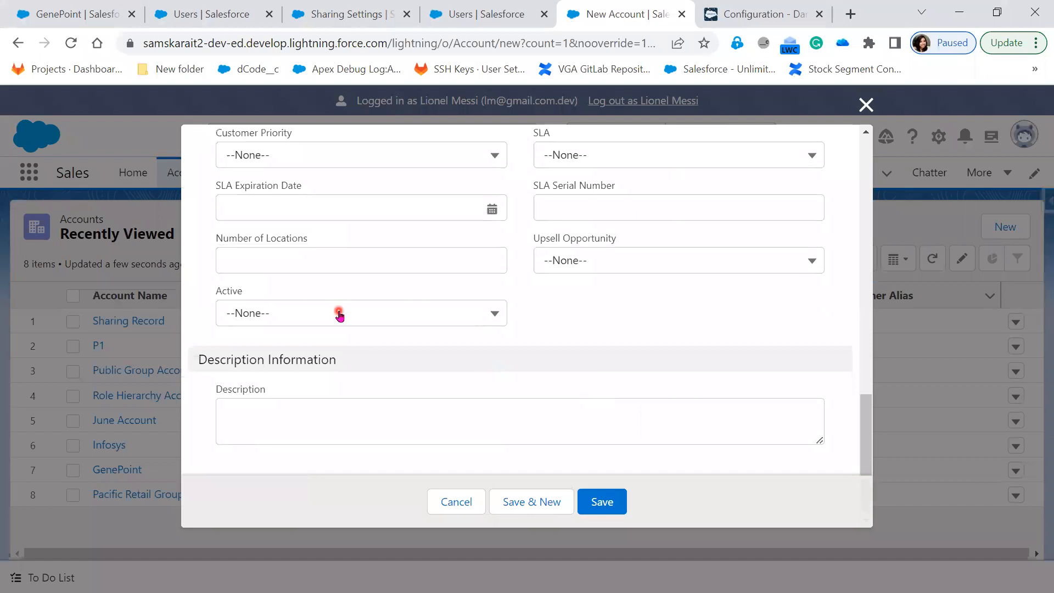
{"action": "left_click", "coordinate": [340, 309]}
{"action": "left_click", "coordinate": [313, 405]}
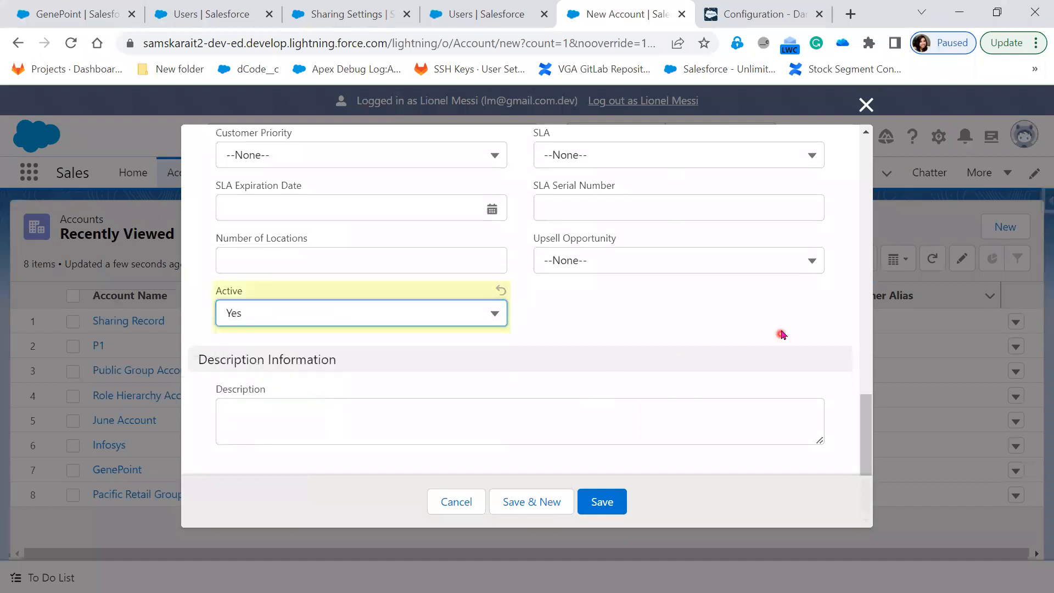
Set Customer Priority to High and SLA to Gold, and try to save the new account.
{"action": "scroll", "coordinate": [768, 324], "scroll_direction": "up", "scroll_amount": 3}
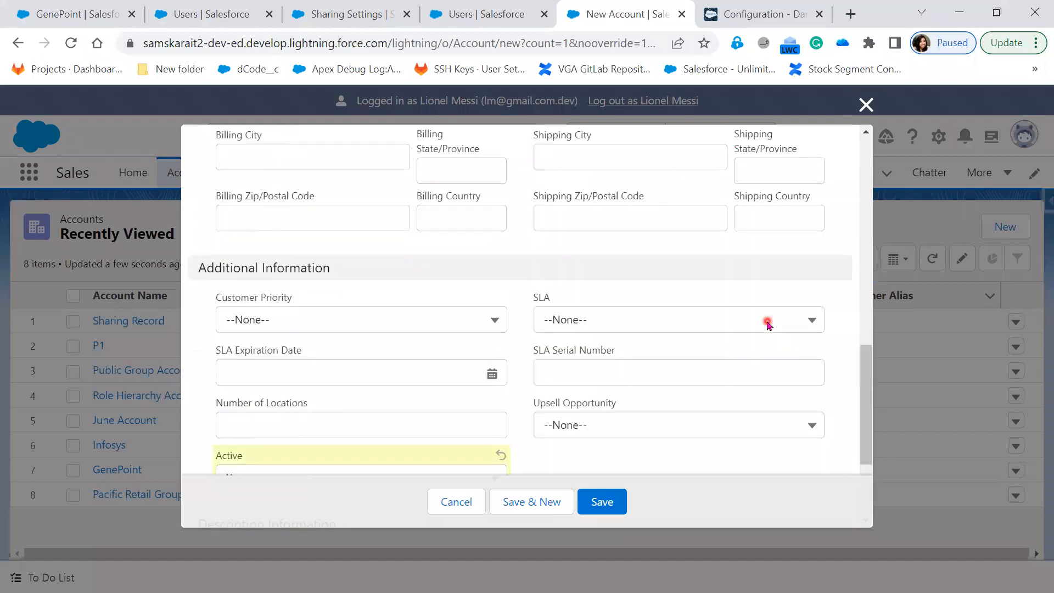
{"action": "left_click", "coordinate": [297, 317]}
{"action": "left_click", "coordinate": [297, 380]}
{"action": "left_click", "coordinate": [714, 319]}
{"action": "left_click", "coordinate": [637, 378]}
{"action": "left_click", "coordinate": [606, 501]}
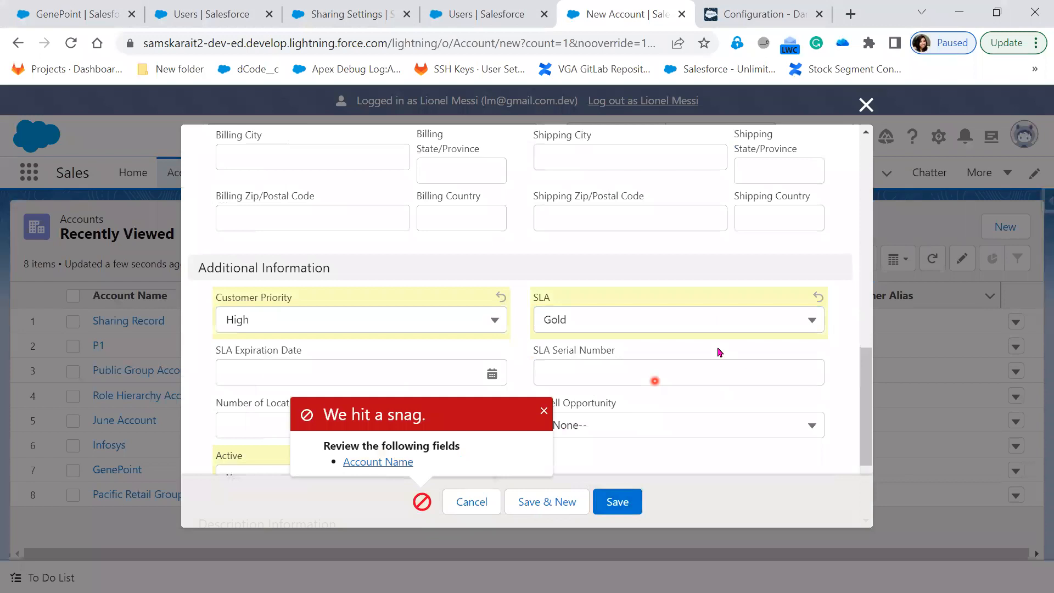
Enter S2 as the new account's required name.
{"action": "scroll", "coordinate": [725, 341], "scroll_direction": "up", "scroll_amount": 10}
{"action": "left_click", "coordinate": [330, 159]}
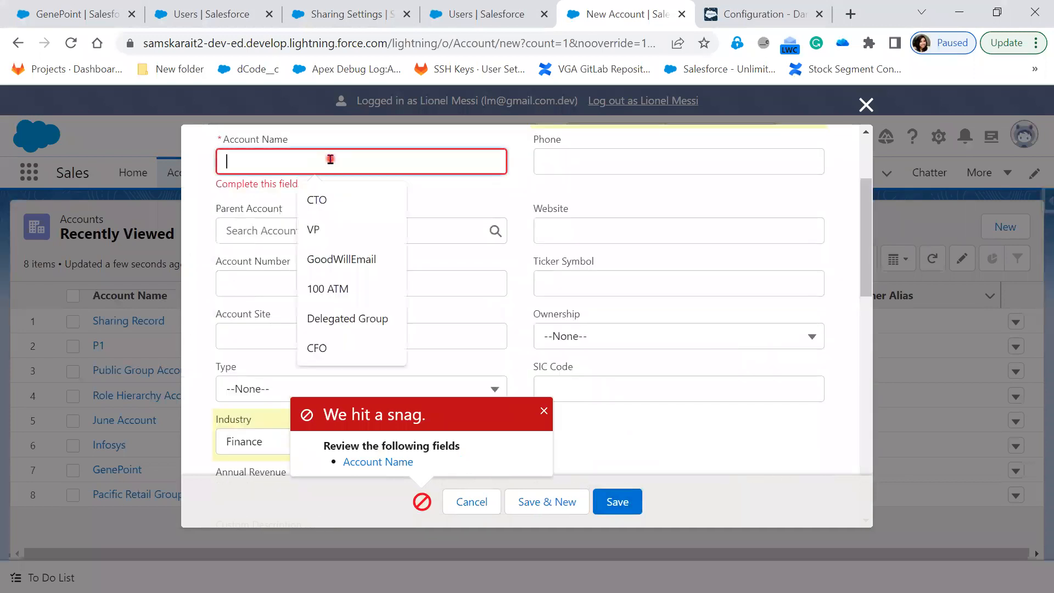
{"action": "type", "text": "S2"}
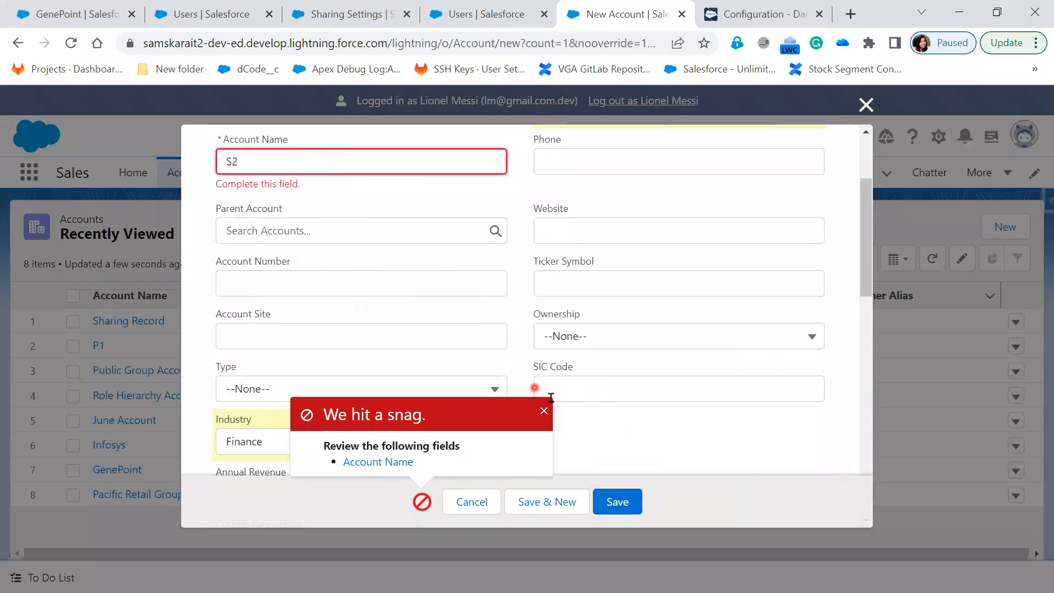
Save the S2 account and open its sharing details with the list of users it is shared with.
{"action": "left_click", "coordinate": [636, 514]}
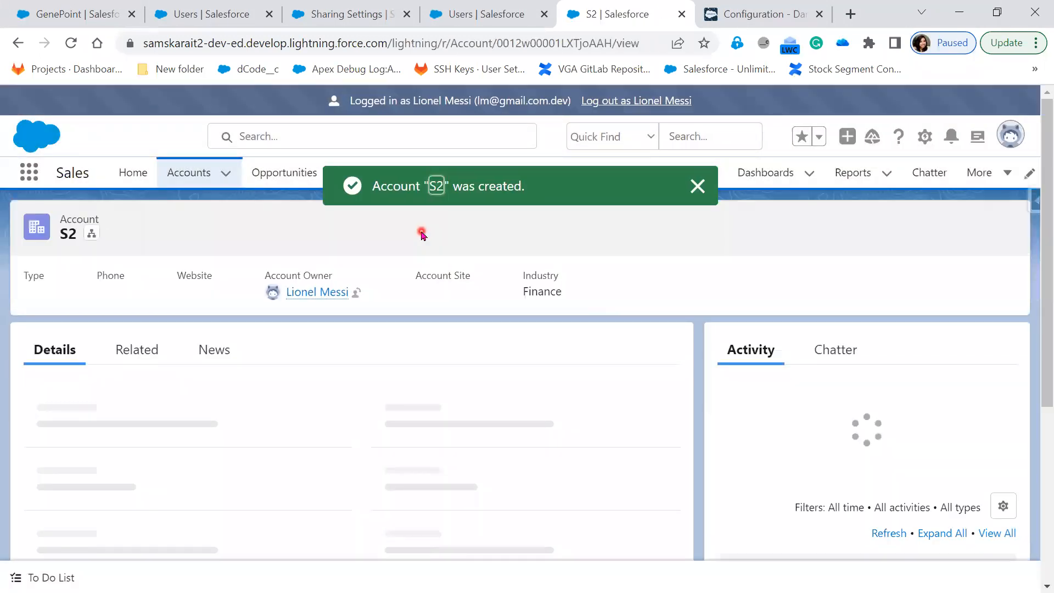
{"action": "left_click", "coordinate": [1005, 228]}
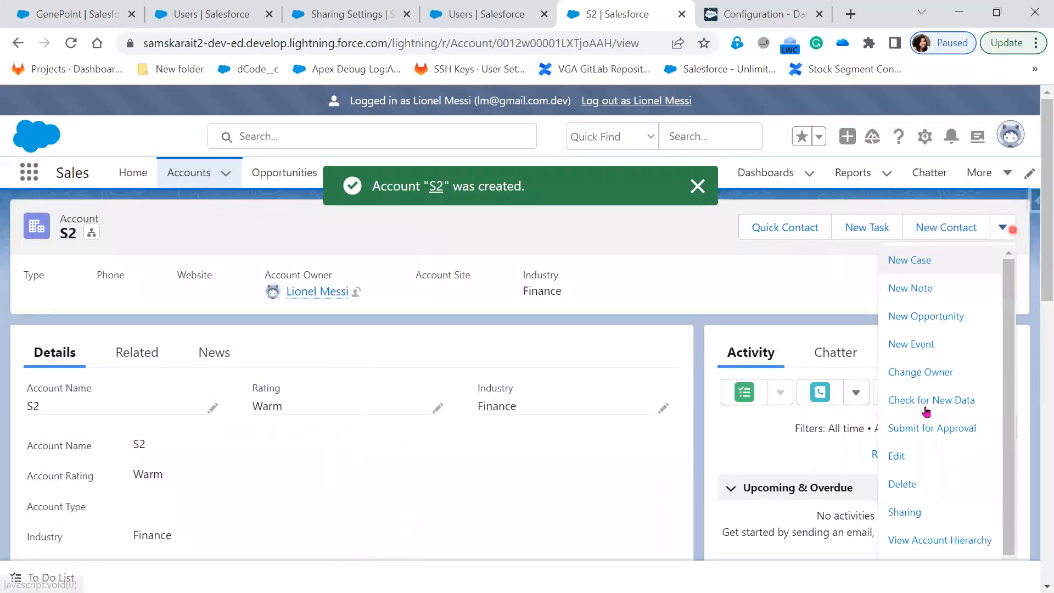
{"action": "left_click", "coordinate": [917, 522]}
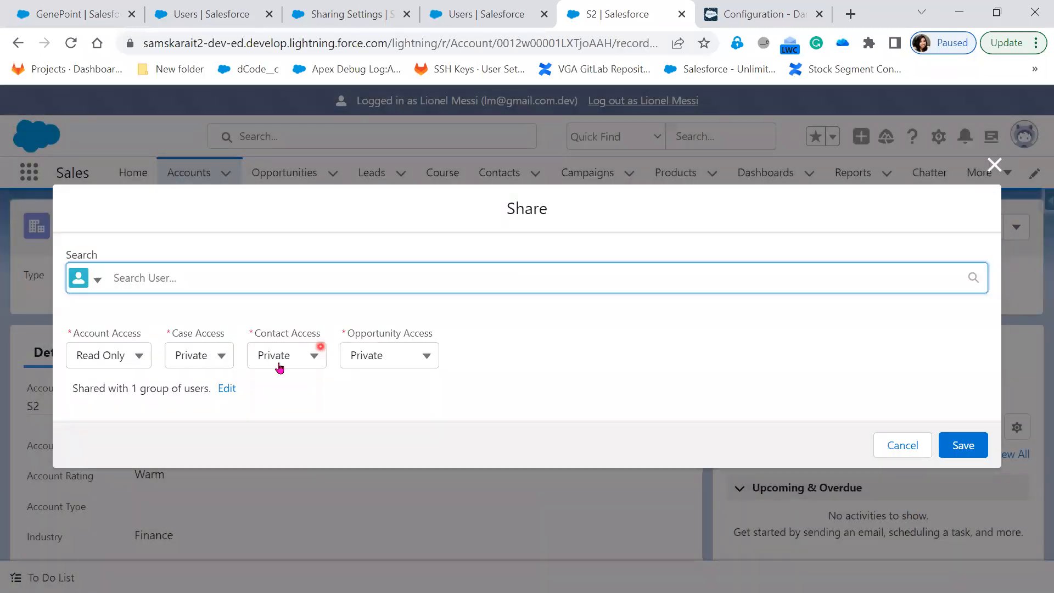
{"action": "left_click", "coordinate": [226, 390]}
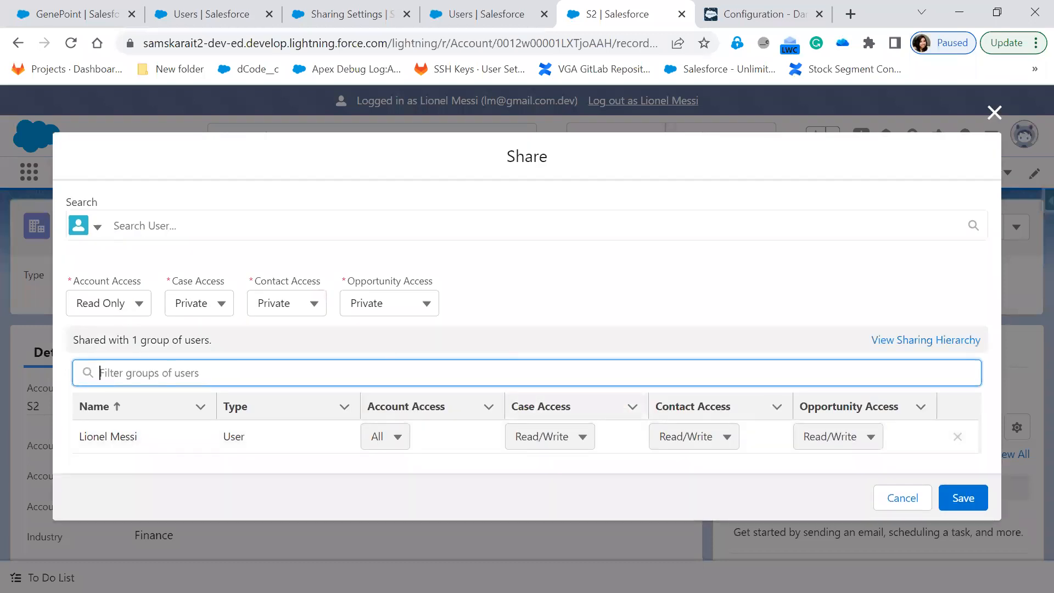
{"action": "left_click", "coordinate": [484, 267]}
{"action": "type", "text": "Hot"}
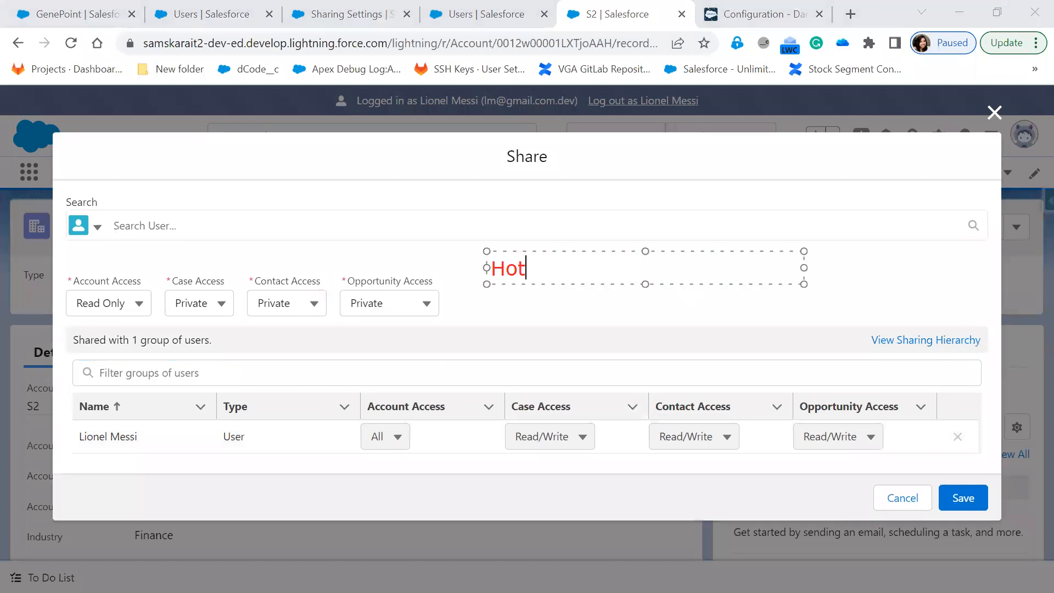
{"action": "type", "text": "=Hot,warm"}
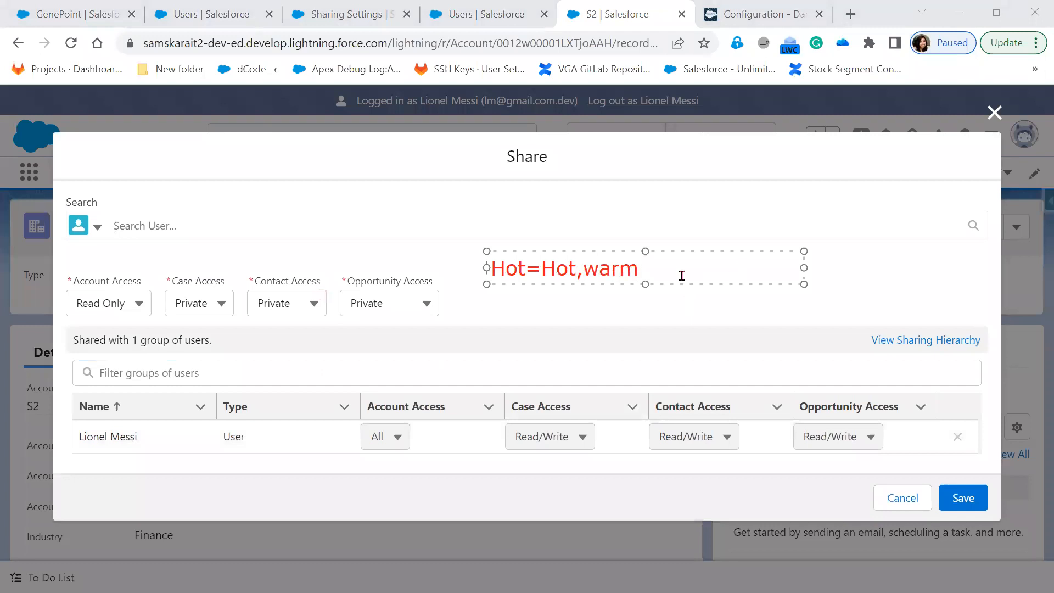
{"action": "left_click_drag", "start_coordinate": [639, 269], "coordinate": [485, 254]}
{"action": "left_click", "coordinate": [493, 268]}
{"action": "type", "text": "If(Hot"}
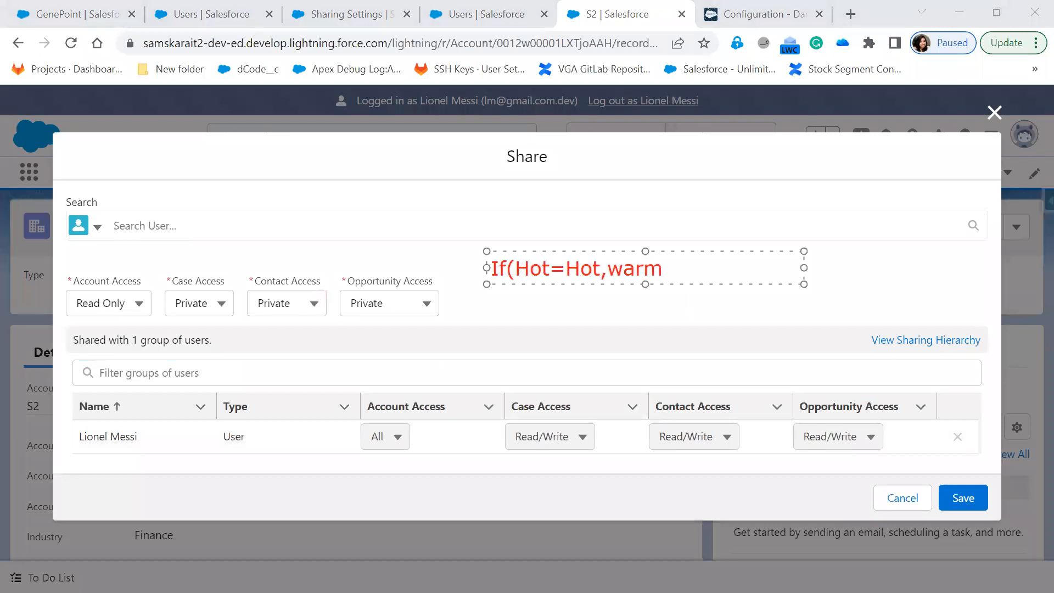
{"action": "type", "text": "="}
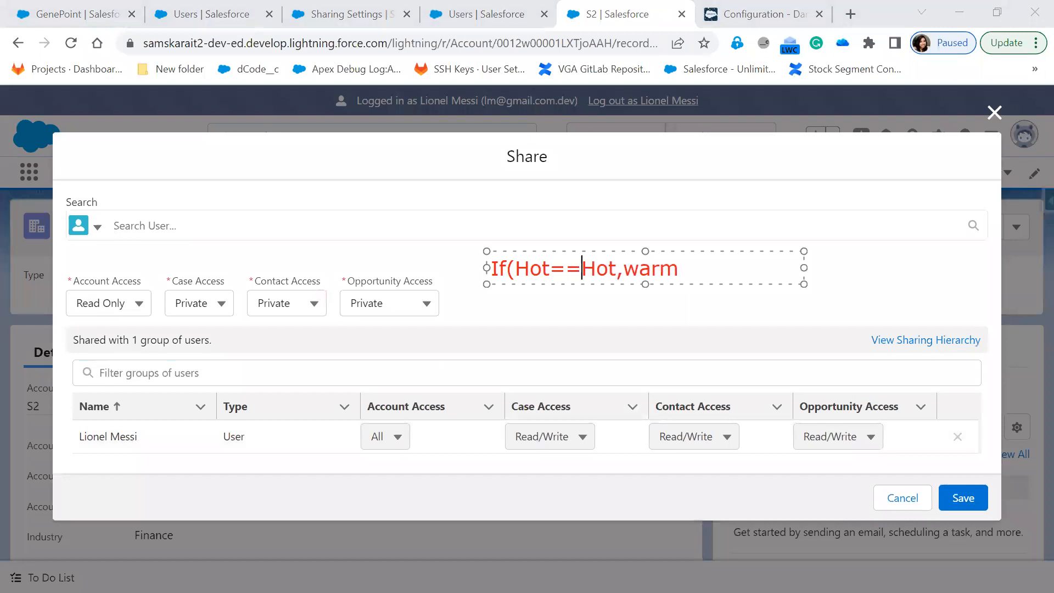
{"action": "left_click", "coordinate": [698, 272]}
{"action": "type", "text": ")"}
{"action": "left_click_drag", "start_coordinate": [747, 264], "coordinate": [481, 257]}
{"action": "key", "text": "BackSpace"}
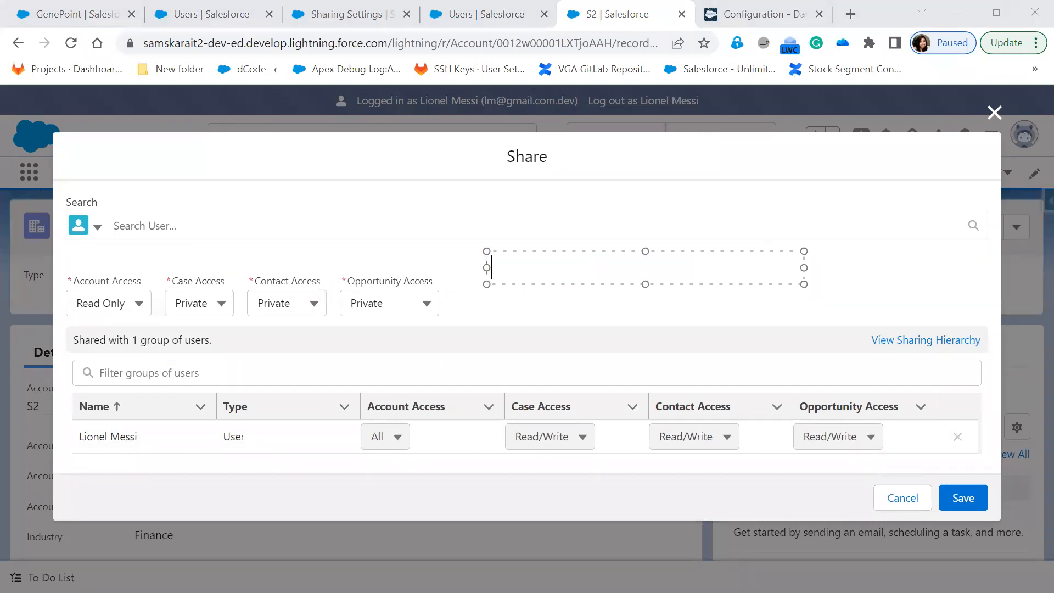
{"action": "left_click", "coordinate": [871, 266]}
Leave the account's sharing details, log out of the impersonated user's session, and return to Sharing Settings.
{"action": "left_click", "coordinate": [995, 112]}
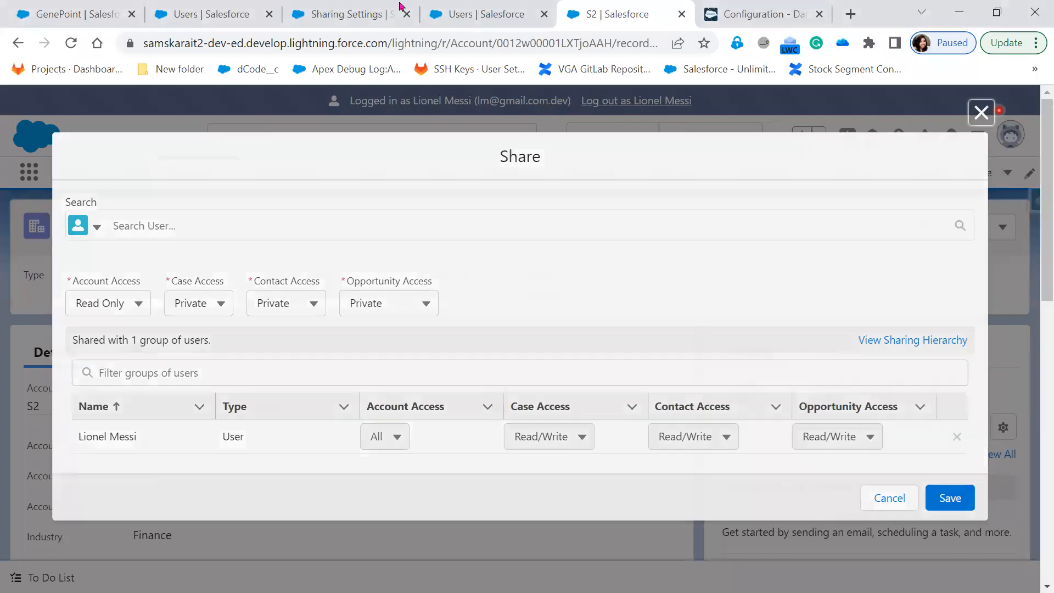
{"action": "left_click", "coordinate": [356, 12]}
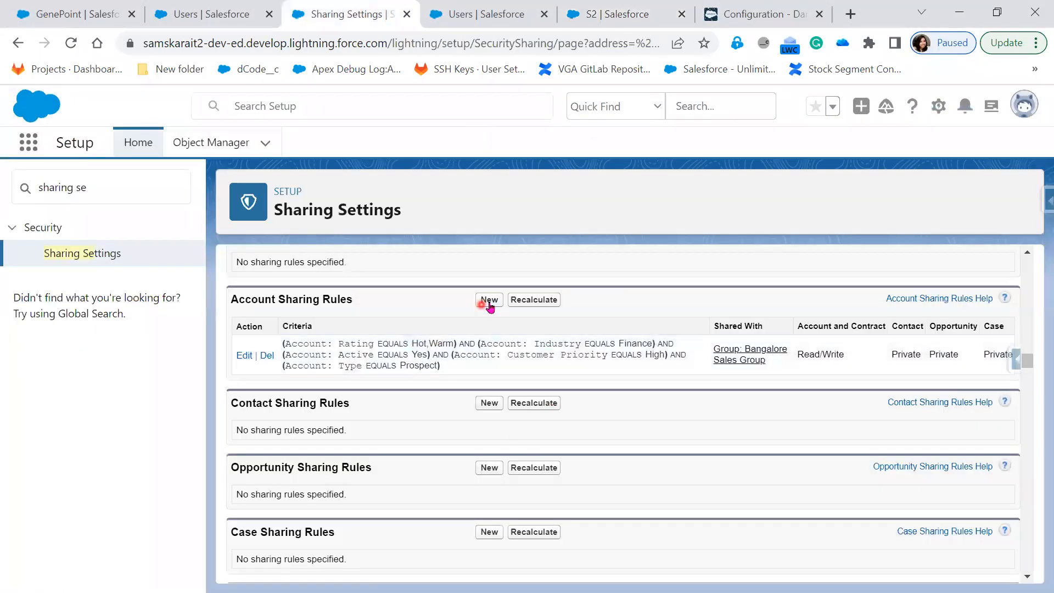
{"action": "left_click", "coordinate": [629, 19]}
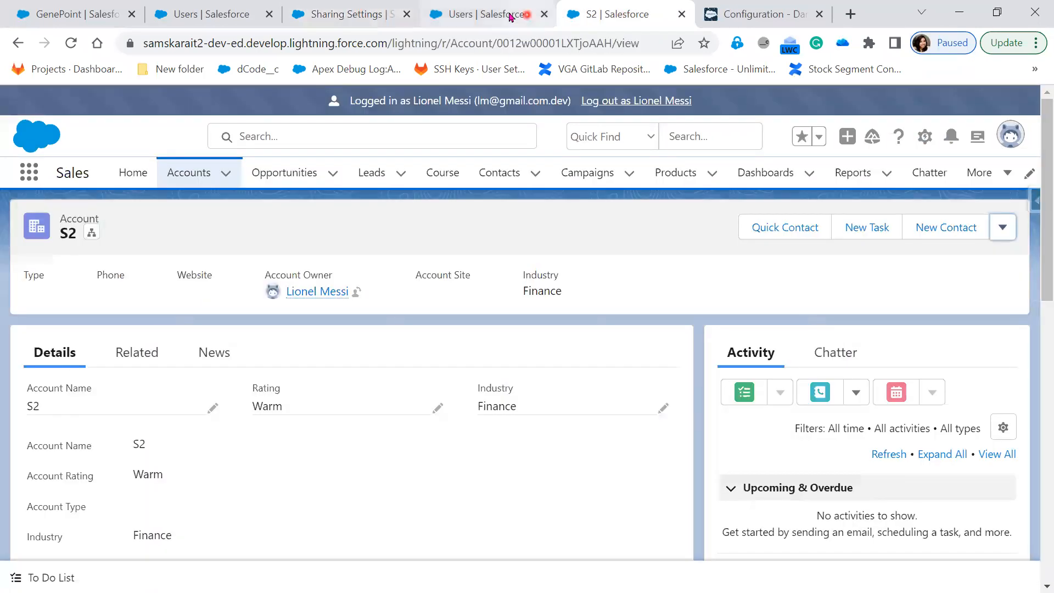
{"action": "left_click", "coordinate": [603, 100]}
{"action": "left_click", "coordinate": [353, 14]}
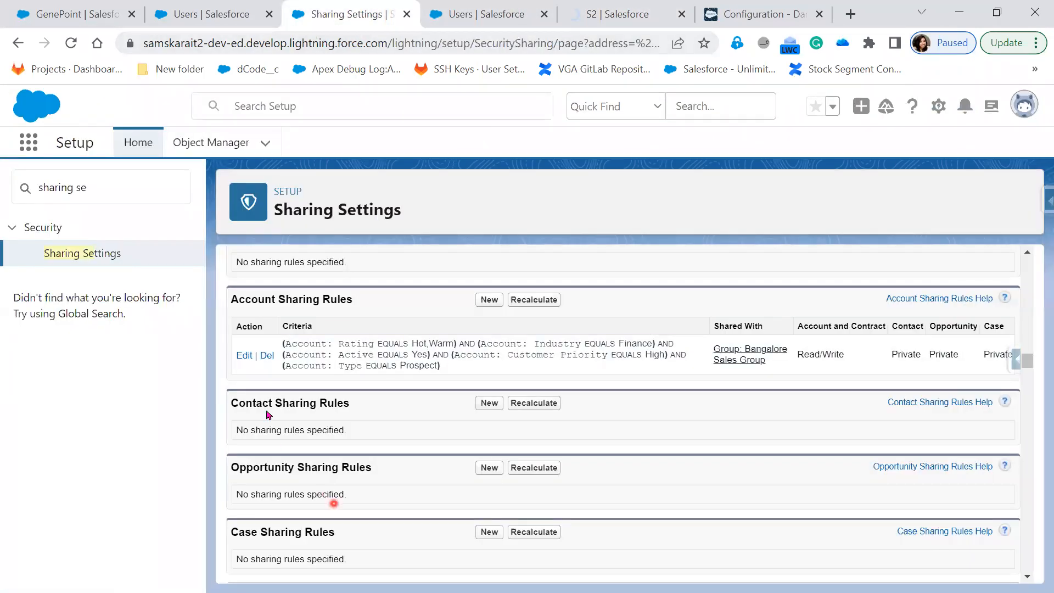
Open the account sharing rule for editing and try not equal to as the Rating criterion's operator.
{"action": "left_click", "coordinate": [245, 358]}
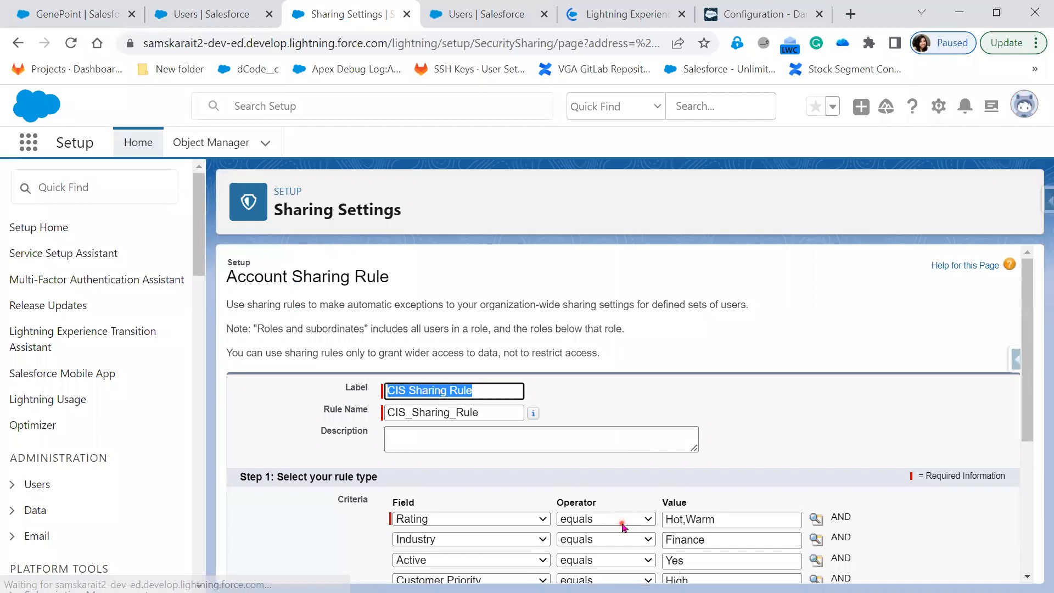
{"action": "left_click", "coordinate": [613, 519]}
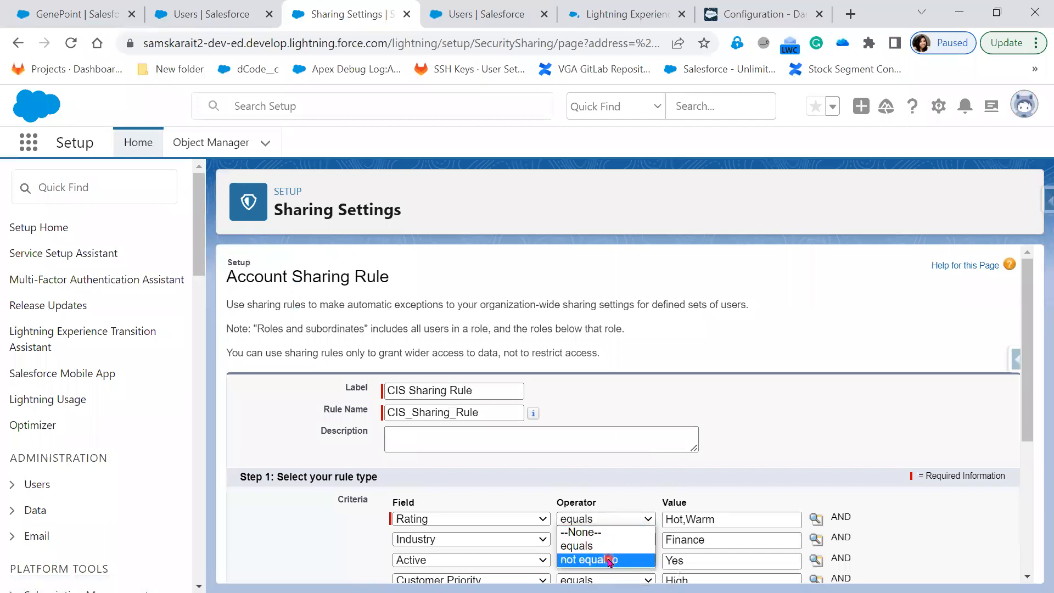
{"action": "left_click", "coordinate": [605, 560]}
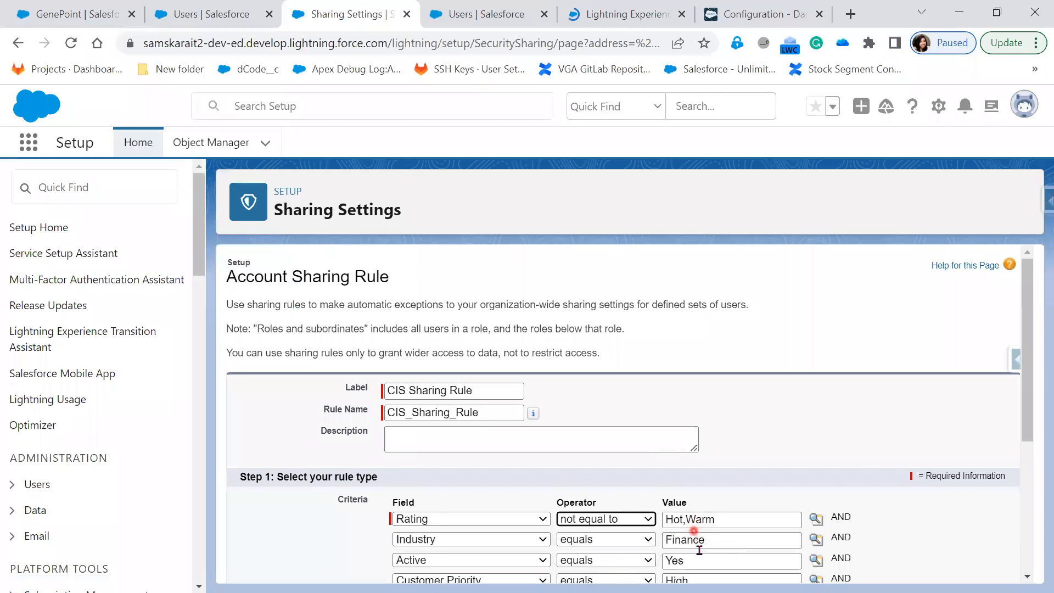
{"action": "left_click", "coordinate": [649, 521]}
{"action": "left_click", "coordinate": [626, 546]}
Shorten the Rating criterion's value to Hot.
{"action": "scroll", "coordinate": [643, 522], "scroll_direction": "down", "scroll_amount": 4}
{"action": "left_click_drag", "start_coordinate": [684, 282], "coordinate": [754, 273]}
{"action": "key", "text": "BackSpace"}
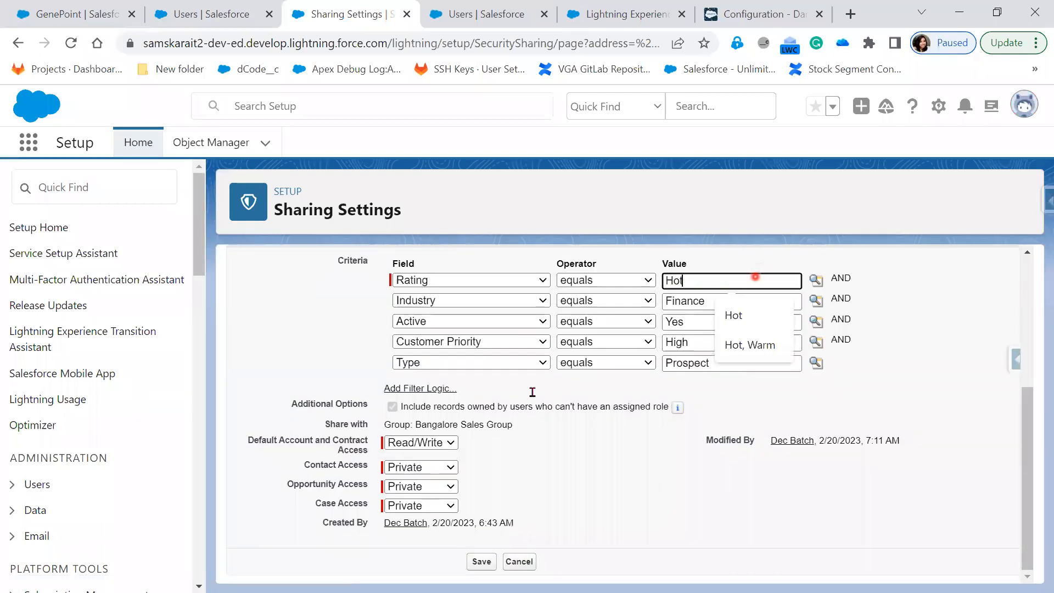
Try adding filter logic and a sixth criteria row to the sharing rule, and cancel the edit.
{"action": "left_click", "coordinate": [429, 388]}
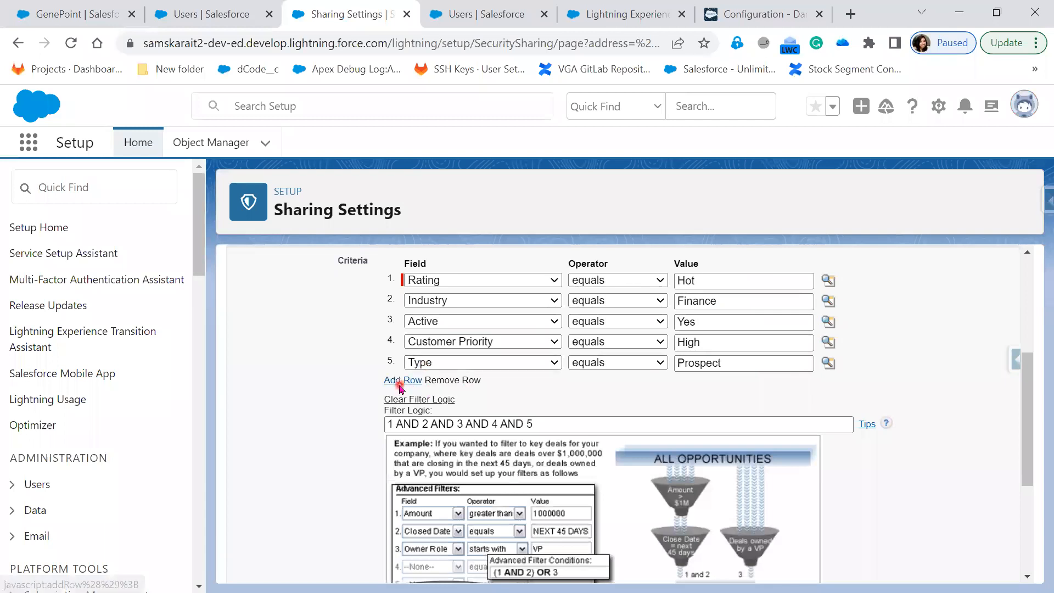
{"action": "left_click", "coordinate": [410, 385]}
{"action": "left_click", "coordinate": [455, 383]}
{"action": "scroll", "coordinate": [481, 350], "scroll_direction": "down", "scroll_amount": 1}
{"action": "scroll", "coordinate": [480, 350], "scroll_direction": "down", "scroll_amount": 15}
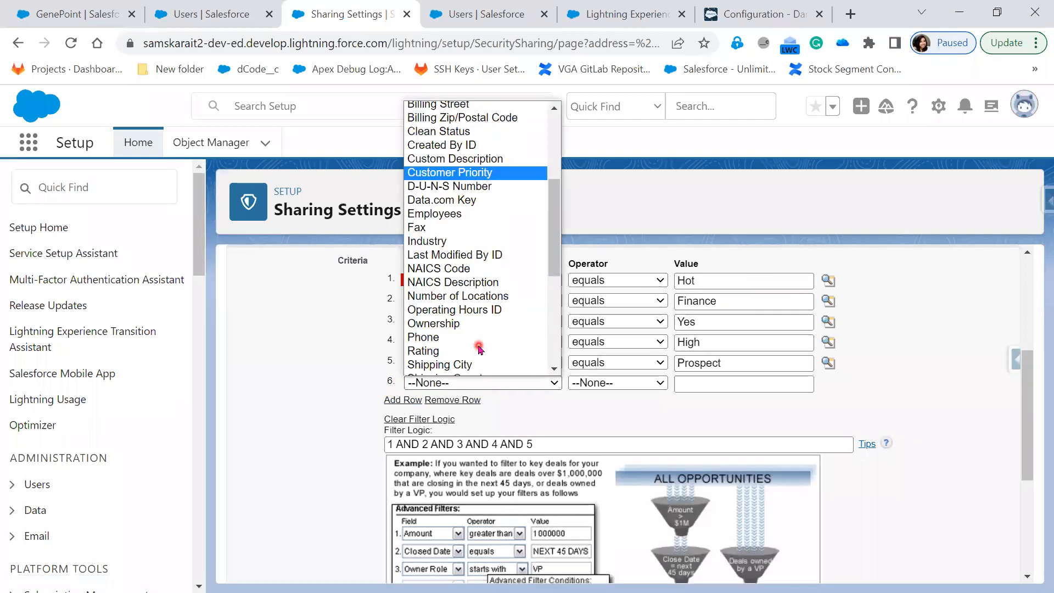
{"action": "left_click", "coordinate": [587, 412]}
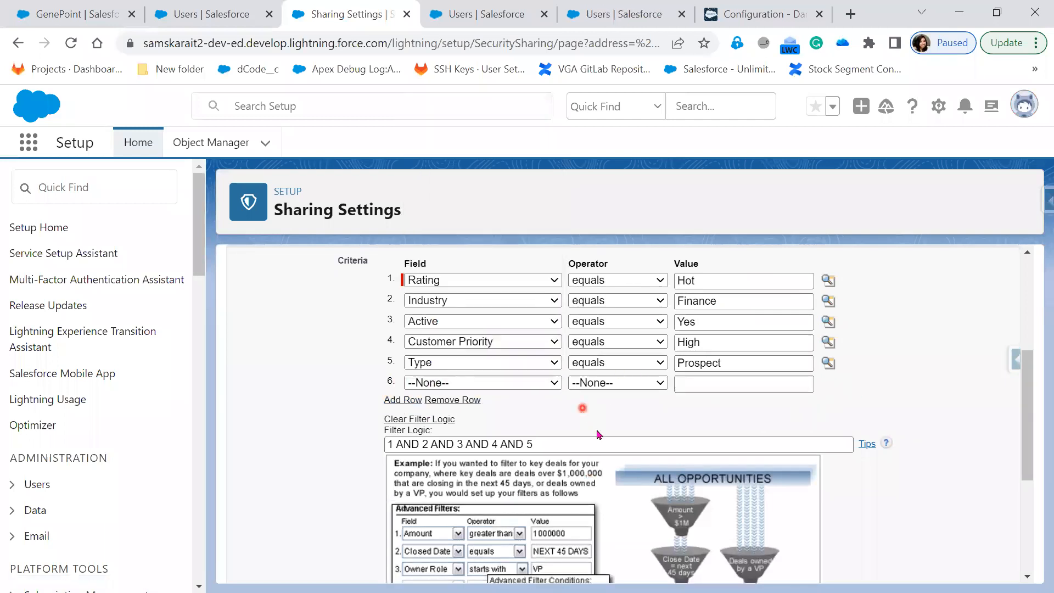
{"action": "scroll", "coordinate": [660, 462], "scroll_direction": "down", "scroll_amount": 4}
{"action": "left_click", "coordinate": [531, 565]}
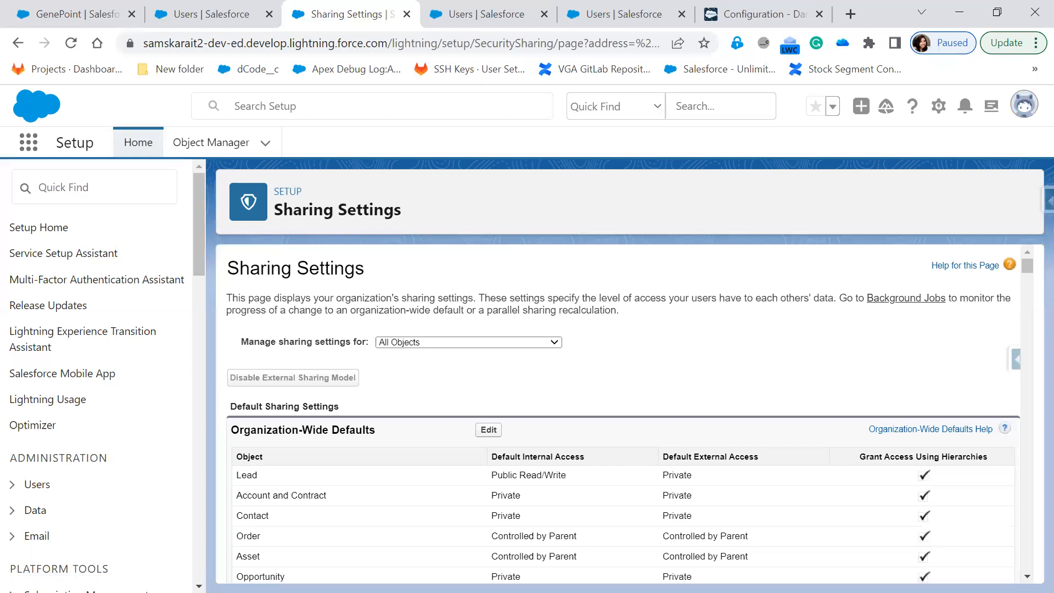
{"action": "key", "text": "alt+Tab"}
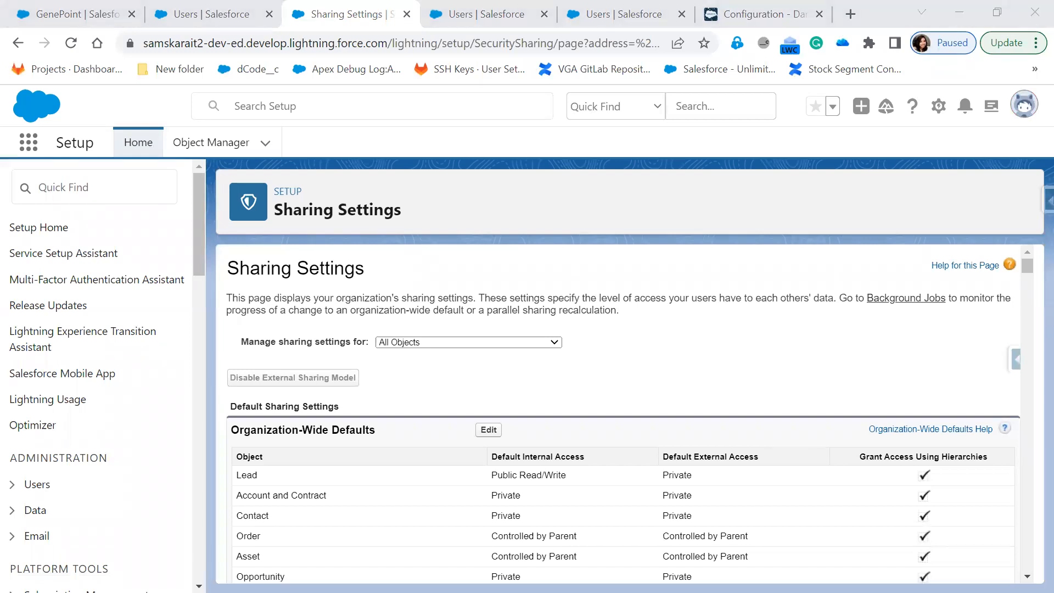
{"action": "key", "text": "alt+Tab"}
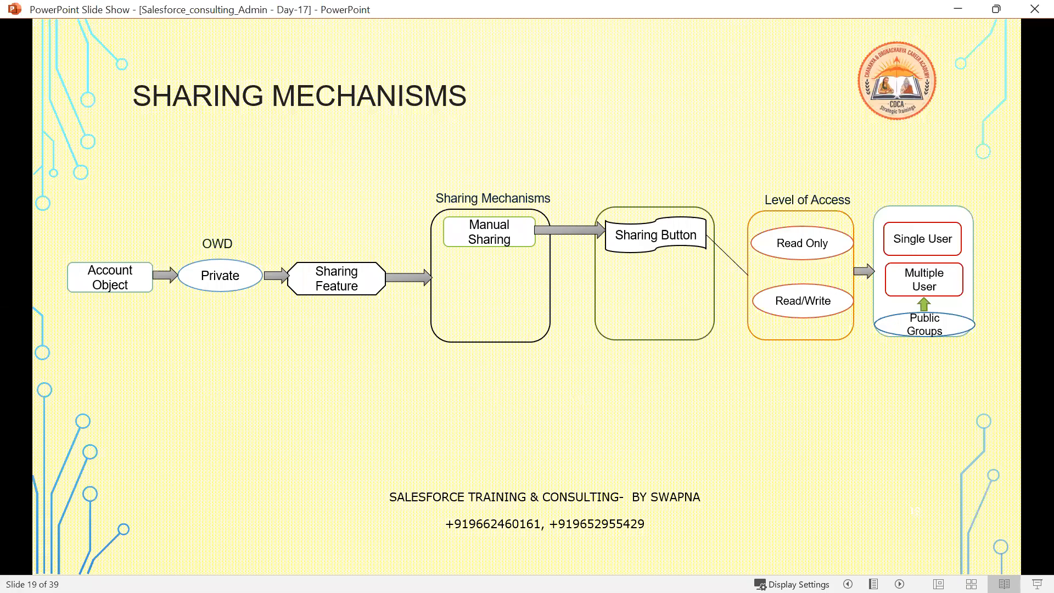
{"action": "key", "text": "alt+Tab"}
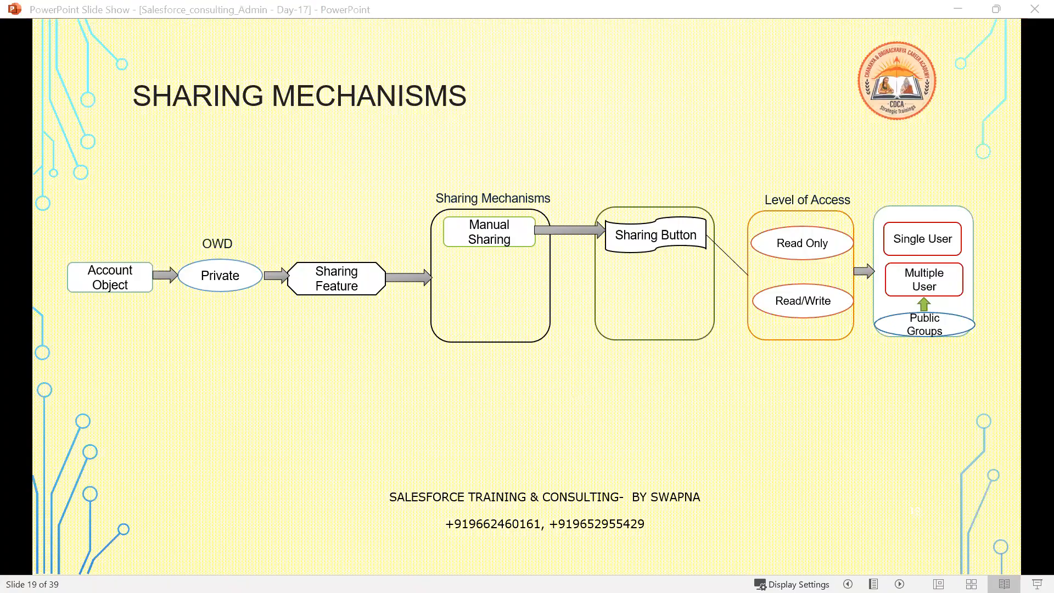
{"action": "key", "text": "alt+Tab"}
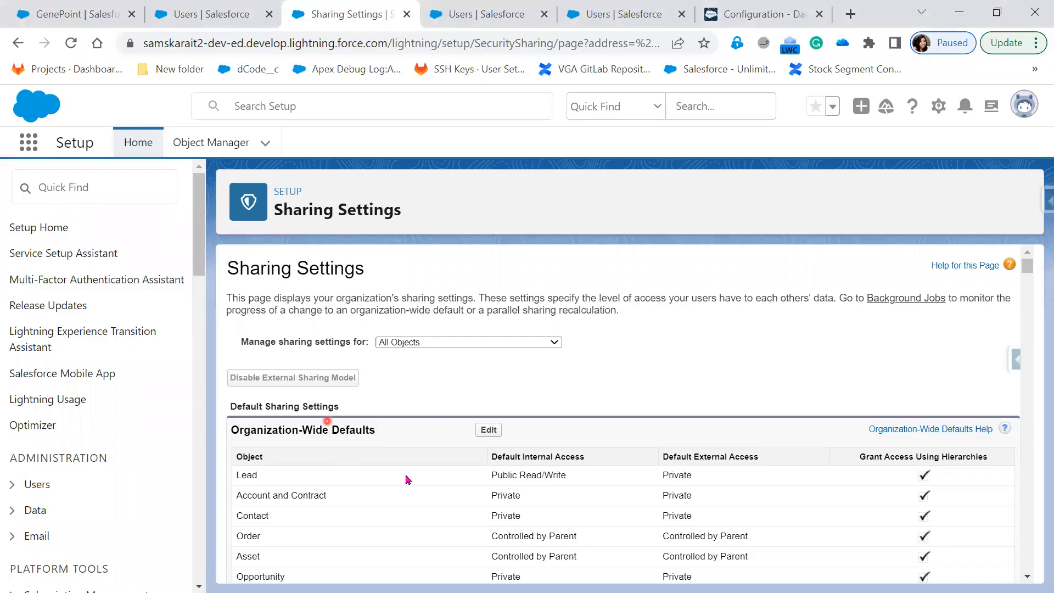
Reopen the account sharing rule shared with Bangalore Sales Group for editing.
{"action": "scroll", "coordinate": [407, 480], "scroll_direction": "down", "scroll_amount": 15}
{"action": "scroll", "coordinate": [408, 479], "scroll_direction": "down", "scroll_amount": 15}
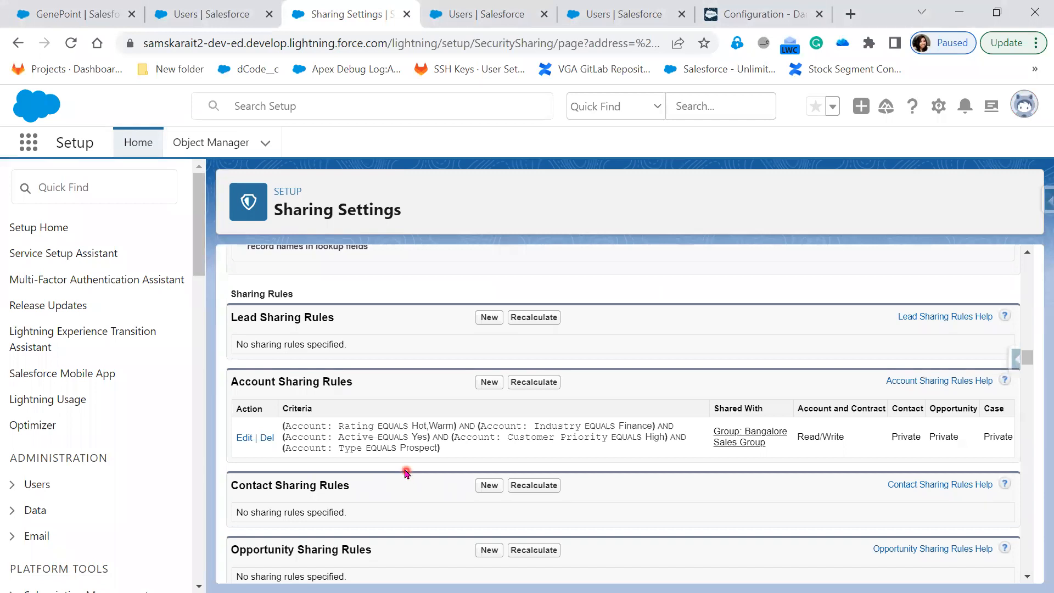
{"action": "left_click", "coordinate": [244, 439]}
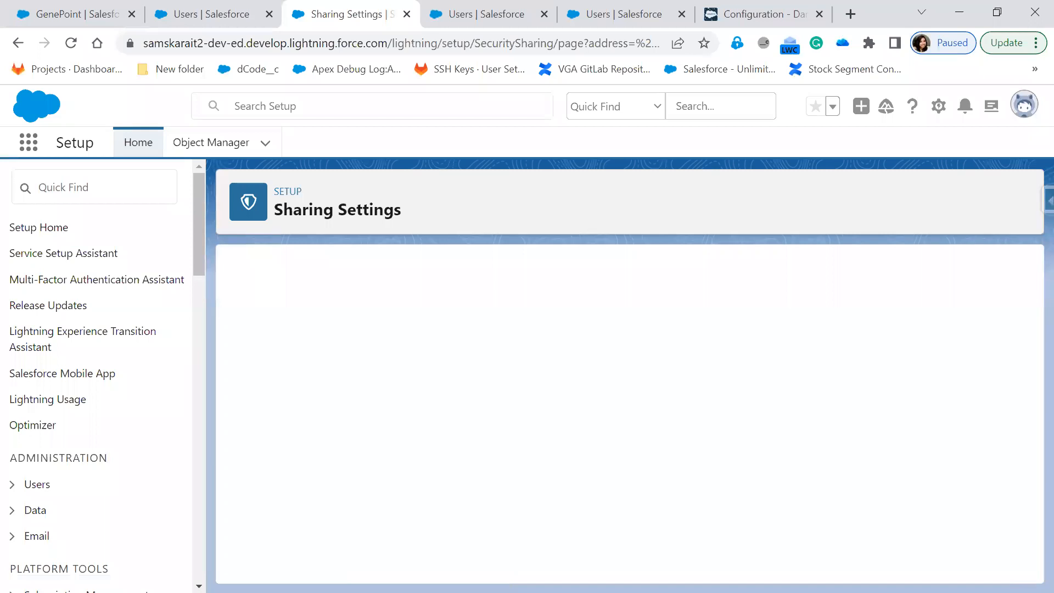
{"action": "scroll", "coordinate": [707, 504], "scroll_direction": "down", "scroll_amount": 3}
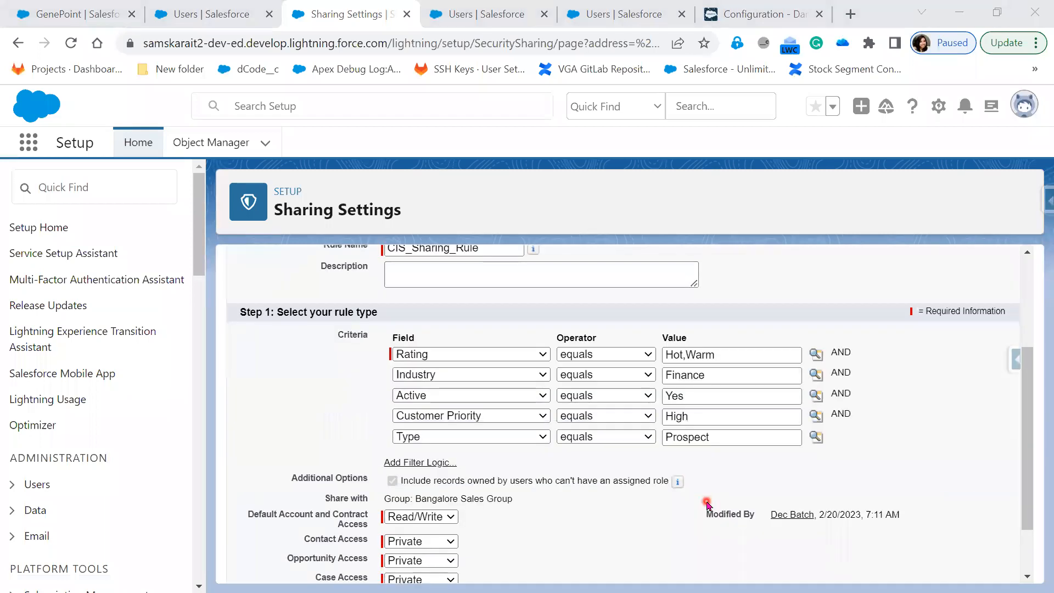
Set the sharing rule's Rating criterion to not equal to with the value Hot, Warm.
{"action": "double_click", "coordinate": [703, 354]}
{"action": "key", "text": "BackSpace"}
{"action": "key", "text": "BackSpace"}
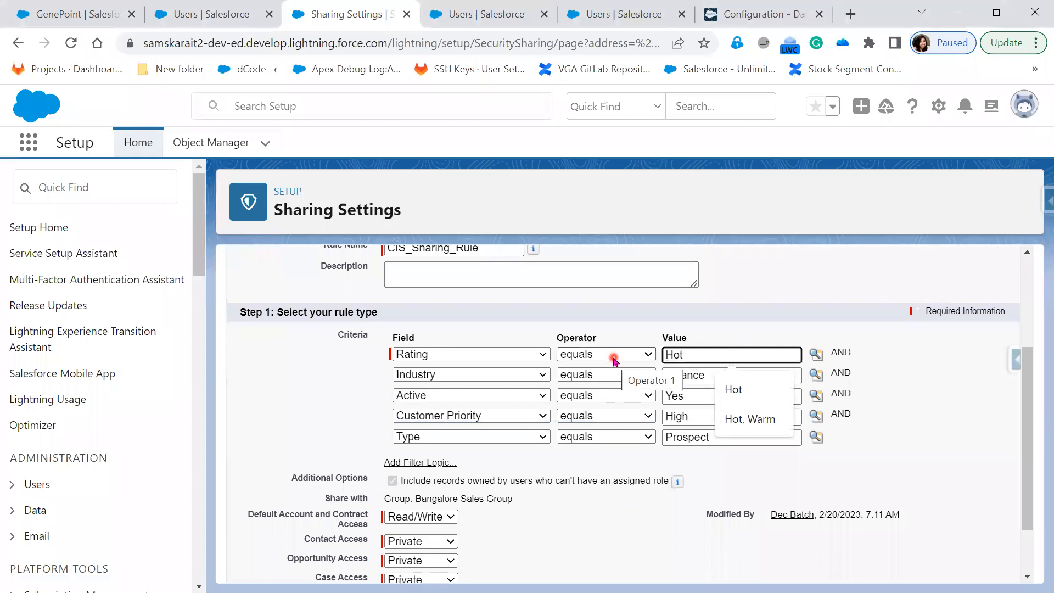
{"action": "left_click", "coordinate": [614, 360]}
{"action": "left_click", "coordinate": [611, 393]}
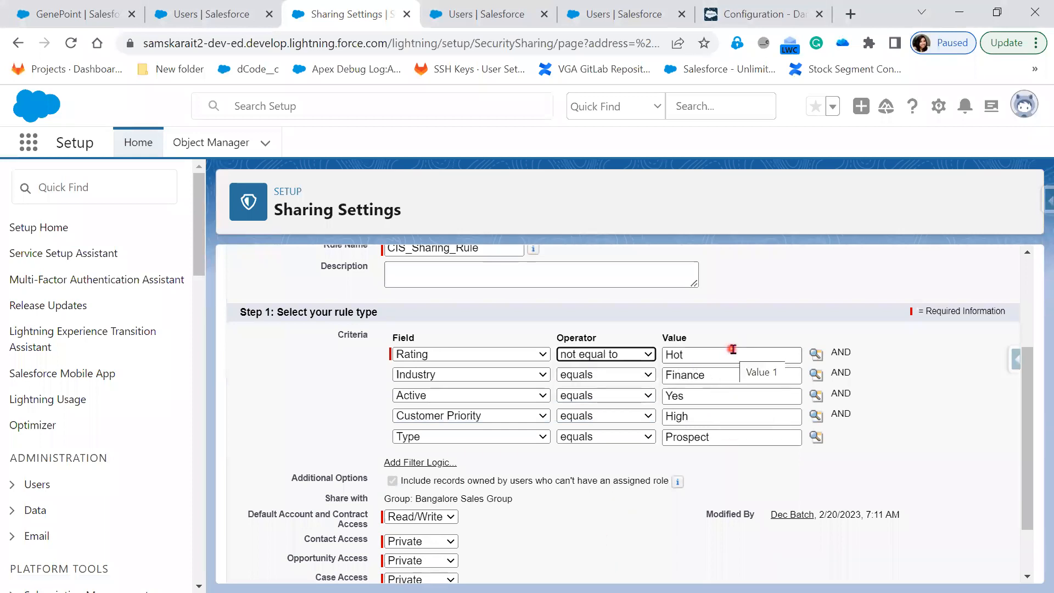
{"action": "left_click", "coordinate": [733, 349]}
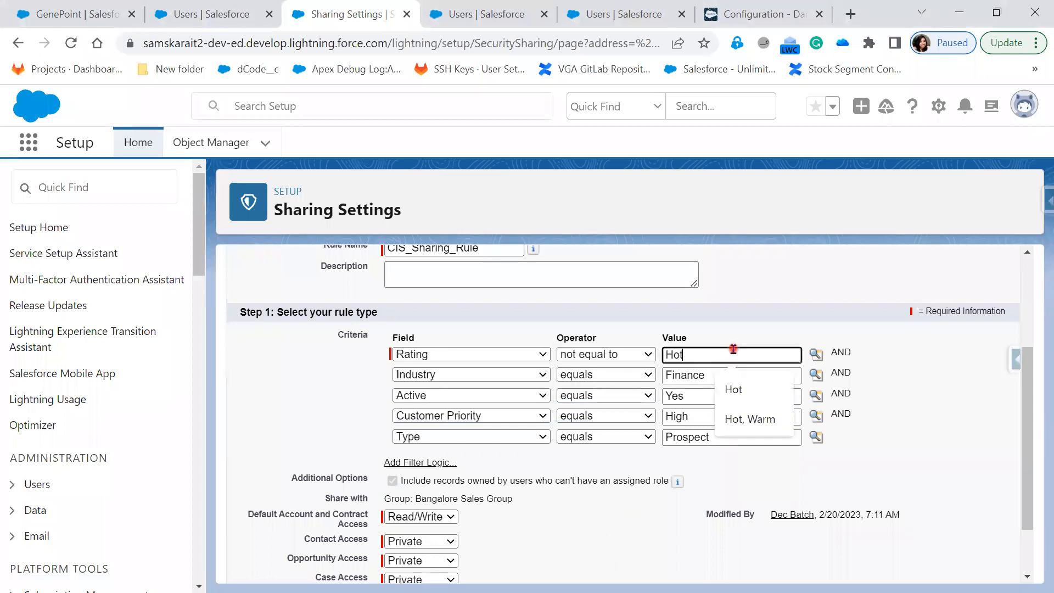
{"action": "left_click", "coordinate": [756, 420]}
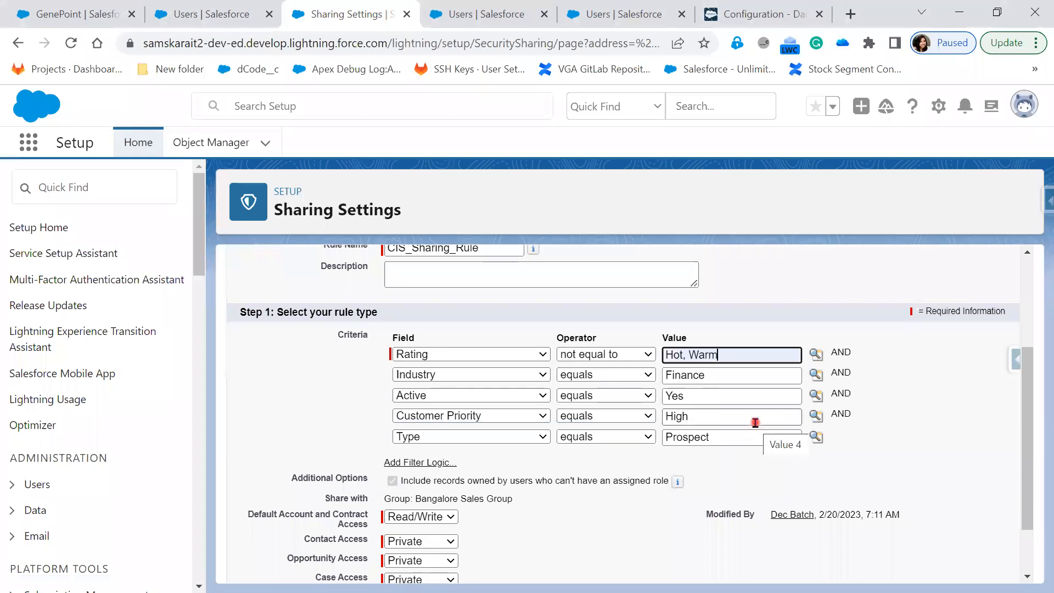
{"action": "left_click_drag", "start_coordinate": [687, 355], "coordinate": [758, 357]}
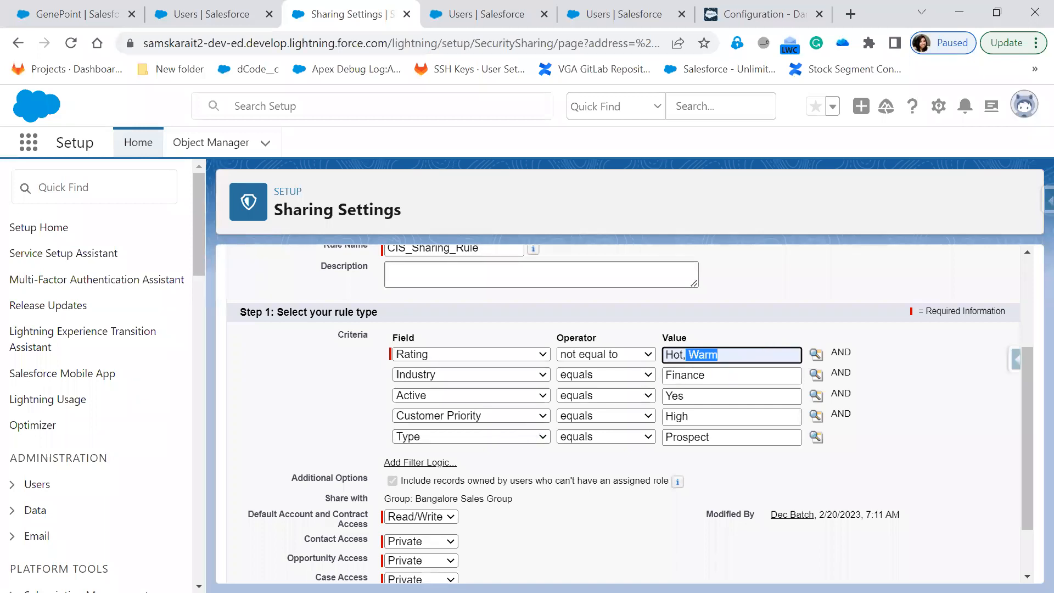
Switch to the PowerPoint slide show and advance the Sharing Mechanisms slide to show the Automated Sharing item.
{"action": "key", "text": "alt+Tab"}
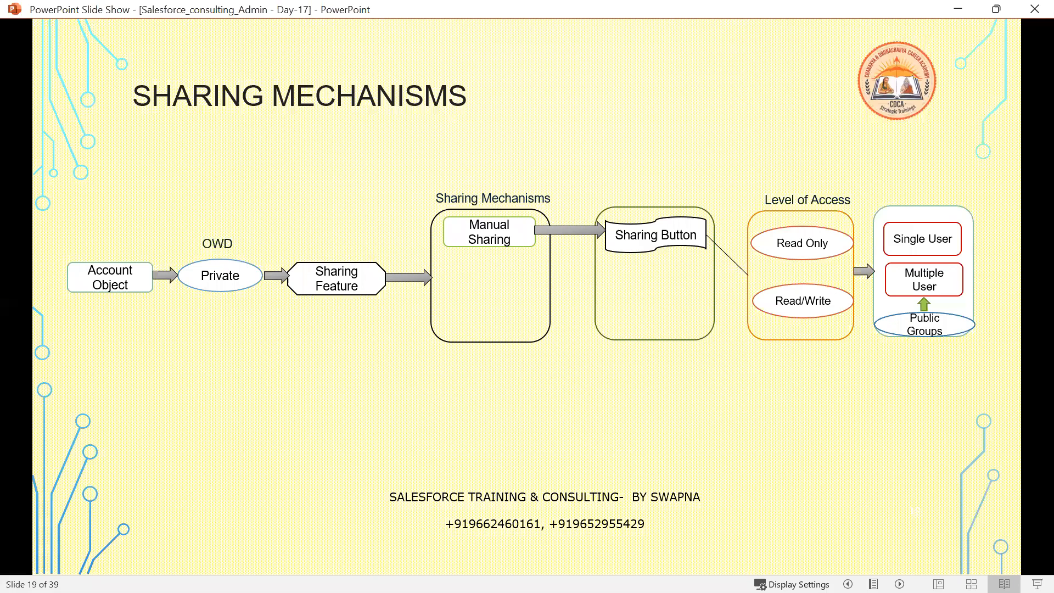
{"action": "left_click", "coordinate": [648, 410]}
{"action": "left_click", "coordinate": [649, 413]}
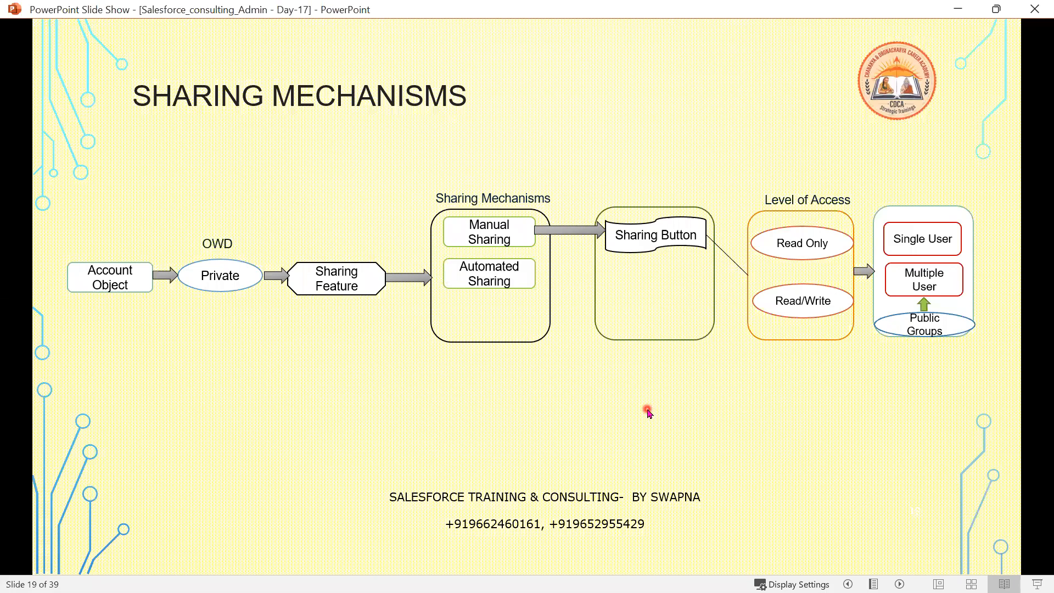
Advance the Sharing Mechanisms slide to reveal Sharing Rule and its link to the access levels, and bring up the Apex Sharing slide.
{"action": "left_click", "coordinate": [649, 413]}
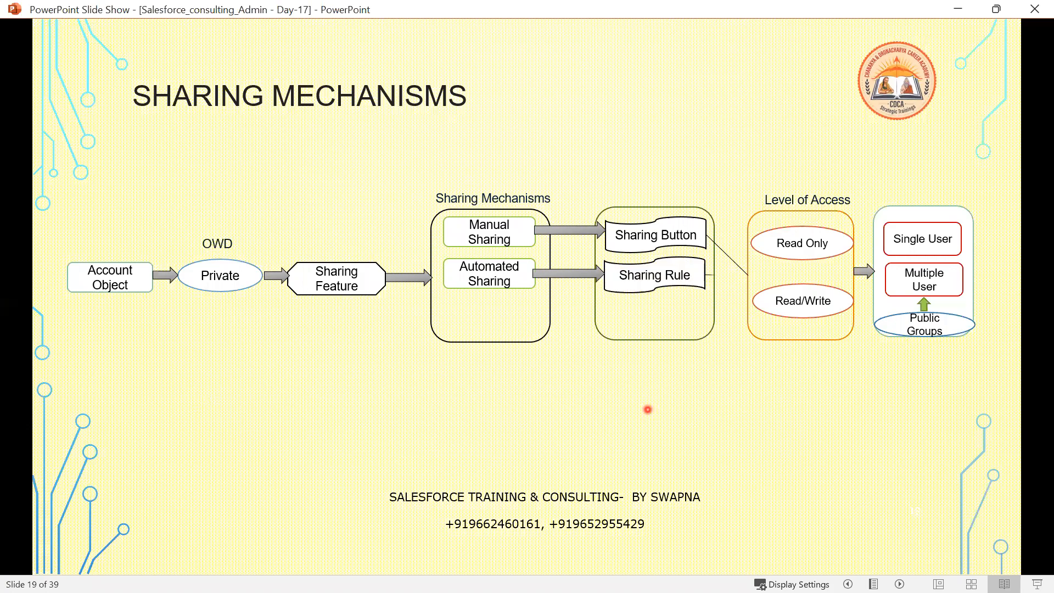
{"action": "left_click", "coordinate": [649, 410]}
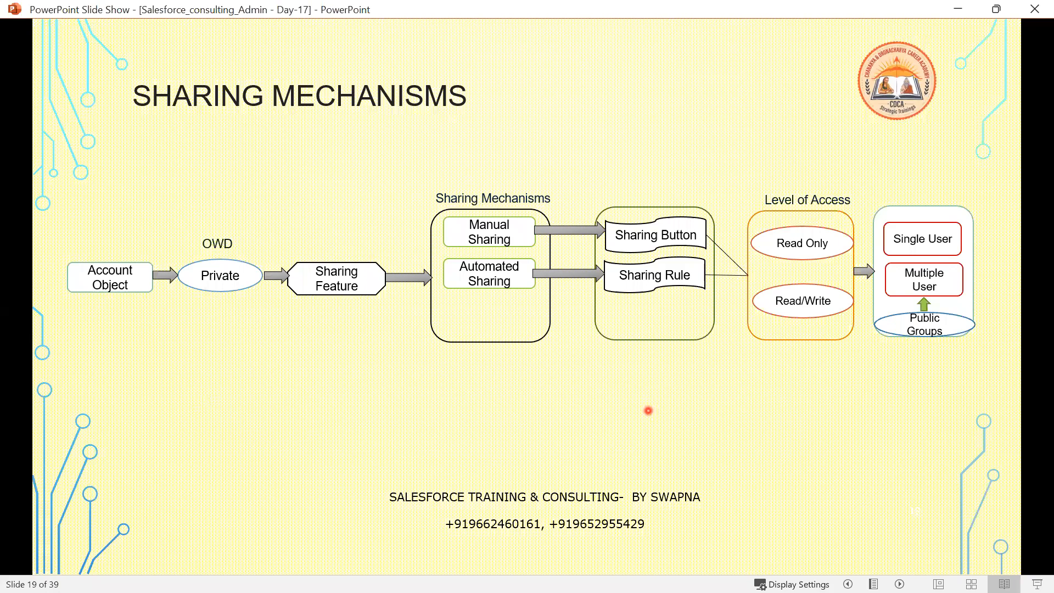
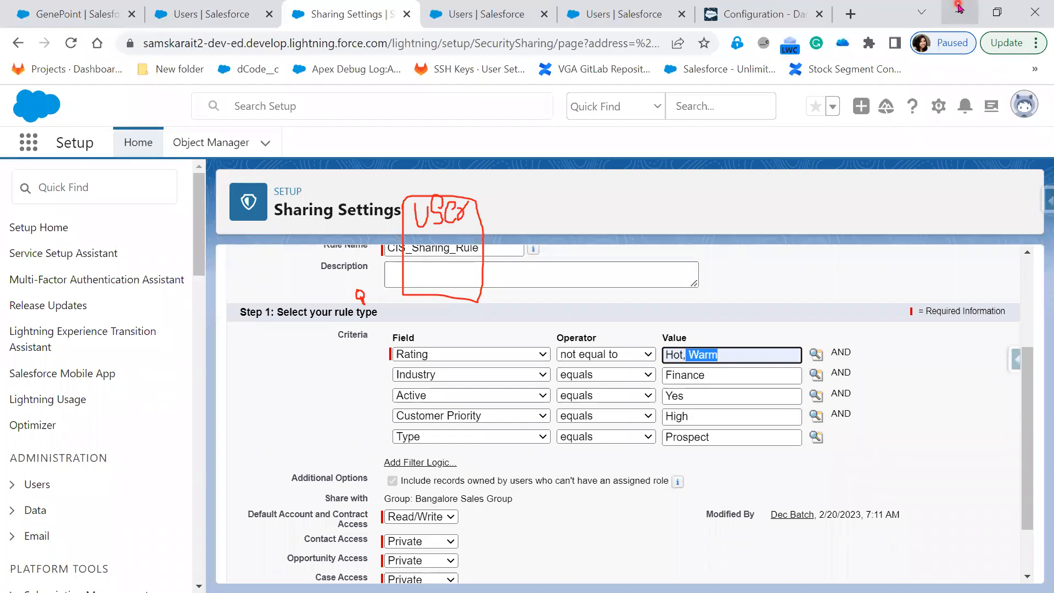
{"action": "left_click", "coordinate": [959, 11]}
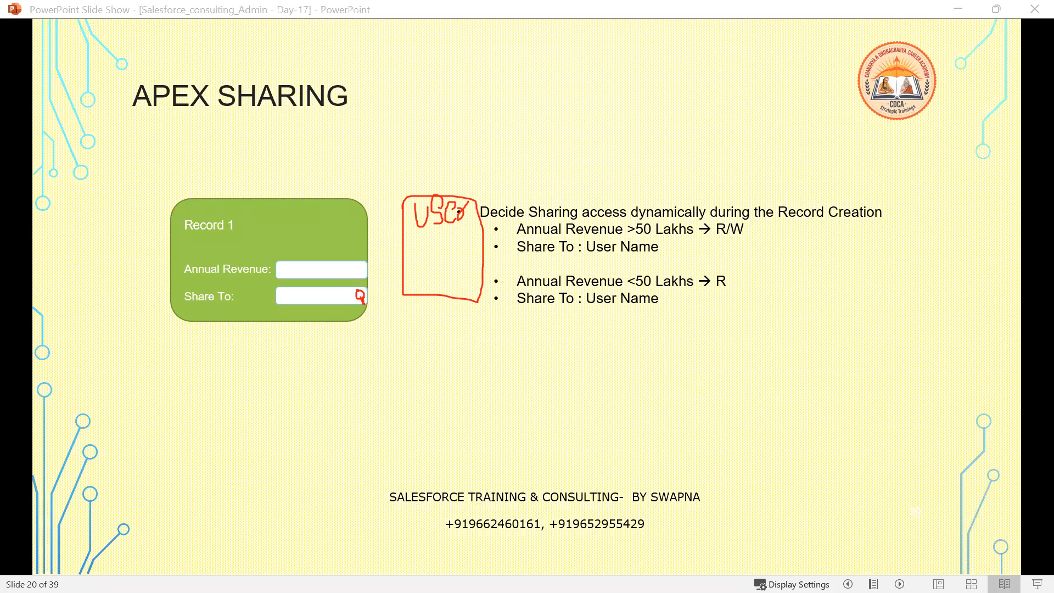
Switch back to Salesforce in the browser, review the CIS Sharing Rule's settings, and cancel the edit.
{"action": "key", "text": "alt+Tab"}
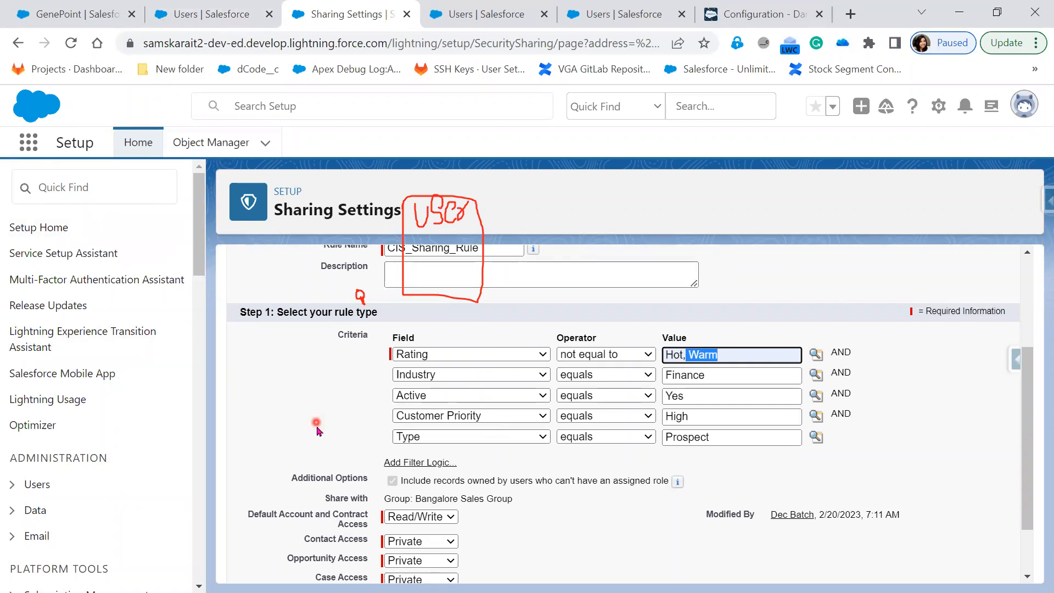
{"action": "scroll", "coordinate": [316, 427], "scroll_direction": "up", "scroll_amount": 3}
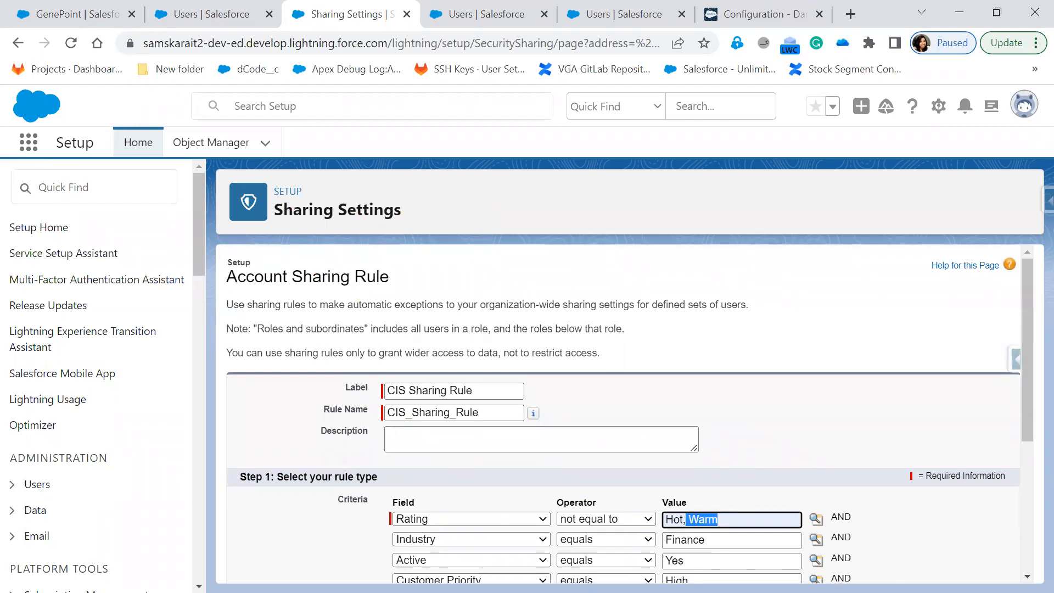
{"action": "scroll", "coordinate": [390, 384], "scroll_direction": "down", "scroll_amount": 1}
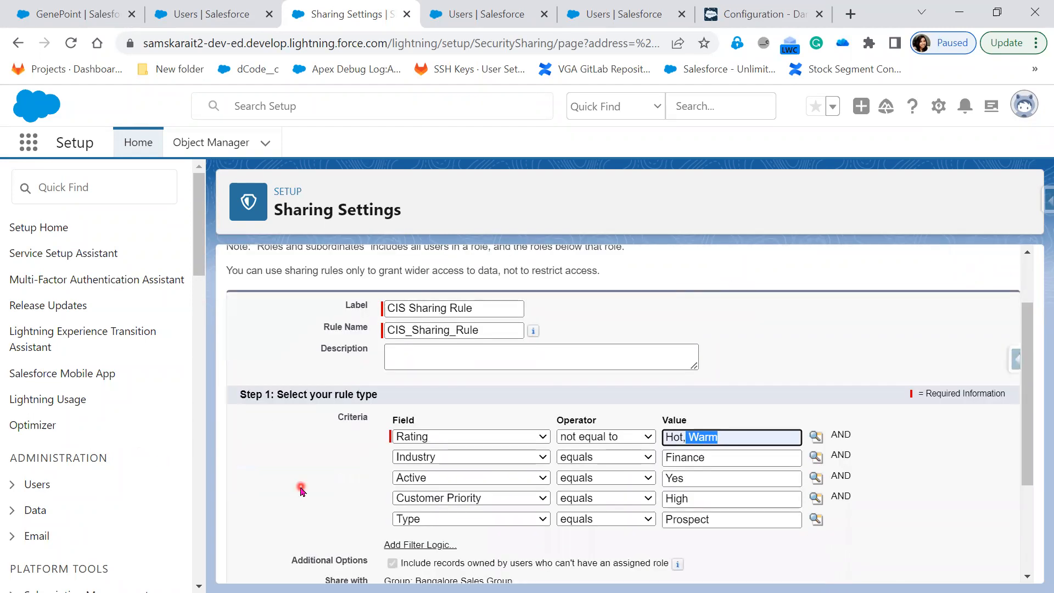
{"action": "scroll", "coordinate": [301, 489], "scroll_direction": "down", "scroll_amount": 3}
{"action": "left_click", "coordinate": [520, 563]}
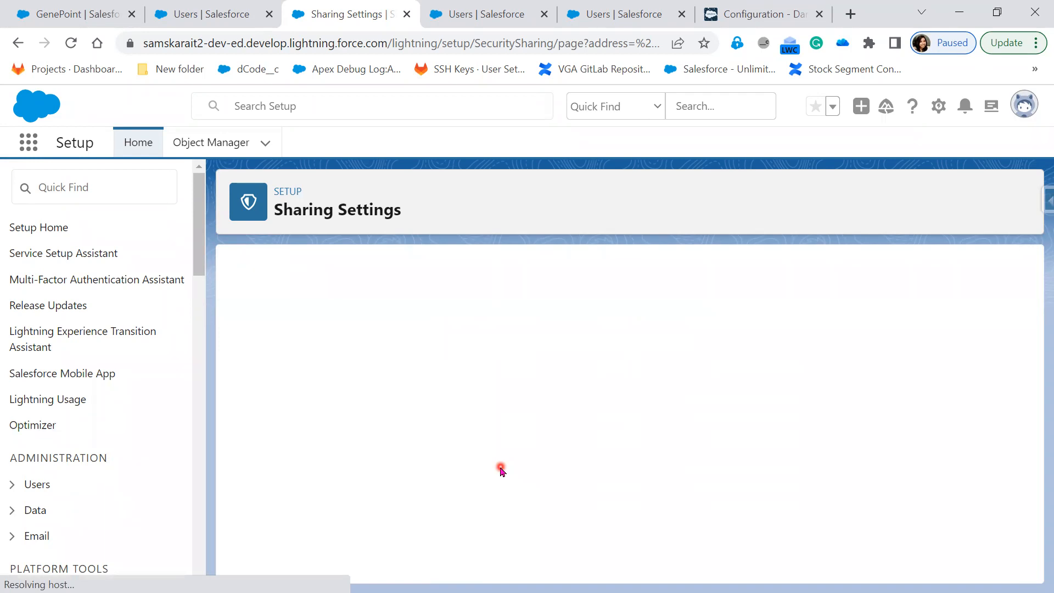
Start a new account sharing rule and set its rule type to Based on criteria.
{"action": "scroll", "coordinate": [501, 469], "scroll_direction": "down", "scroll_amount": 15}
{"action": "scroll", "coordinate": [501, 470], "scroll_direction": "down", "scroll_amount": 20}
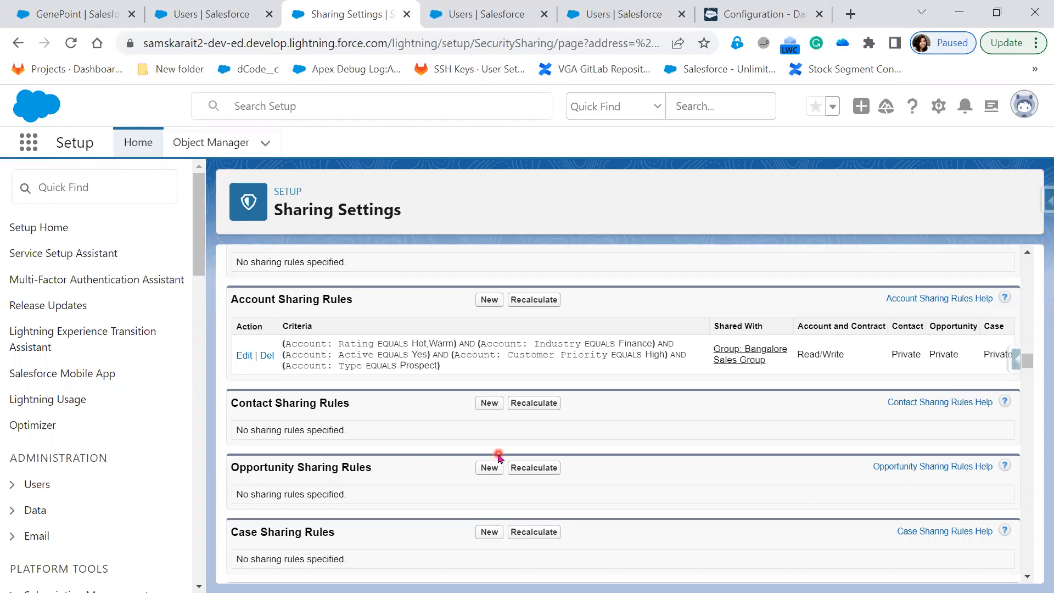
{"action": "left_click", "coordinate": [489, 299]}
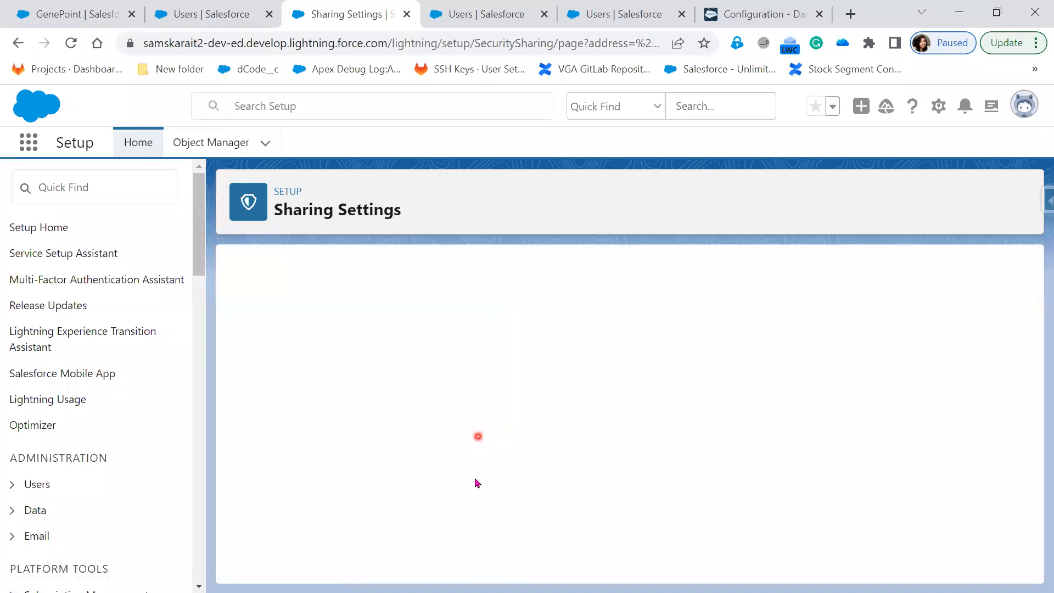
{"action": "scroll", "coordinate": [543, 525], "scroll_direction": "down", "scroll_amount": 2}
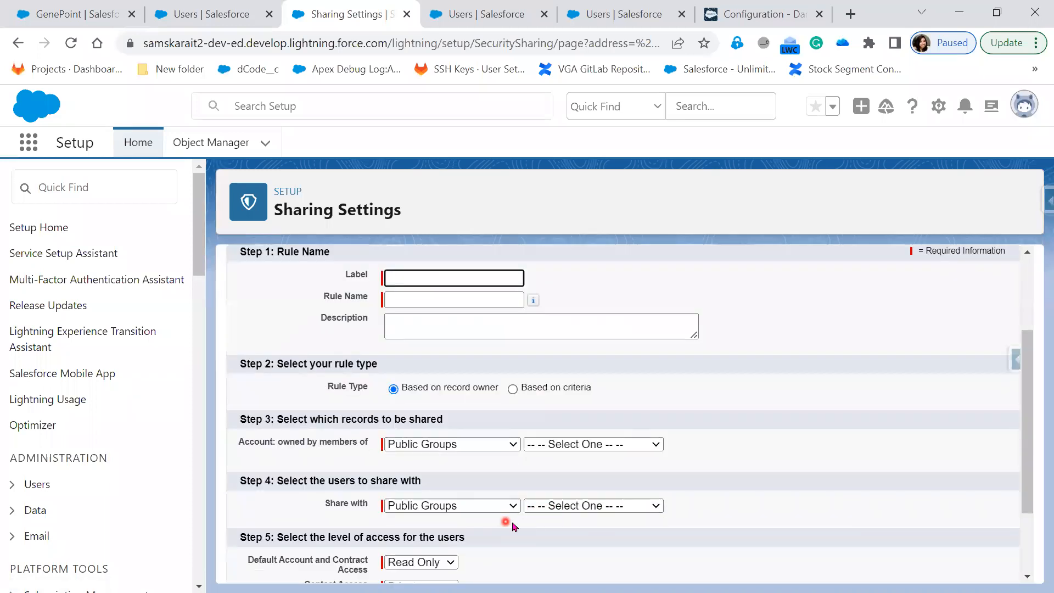
{"action": "scroll", "coordinate": [505, 522], "scroll_direction": "down", "scroll_amount": 2}
{"action": "left_click", "coordinate": [513, 284]}
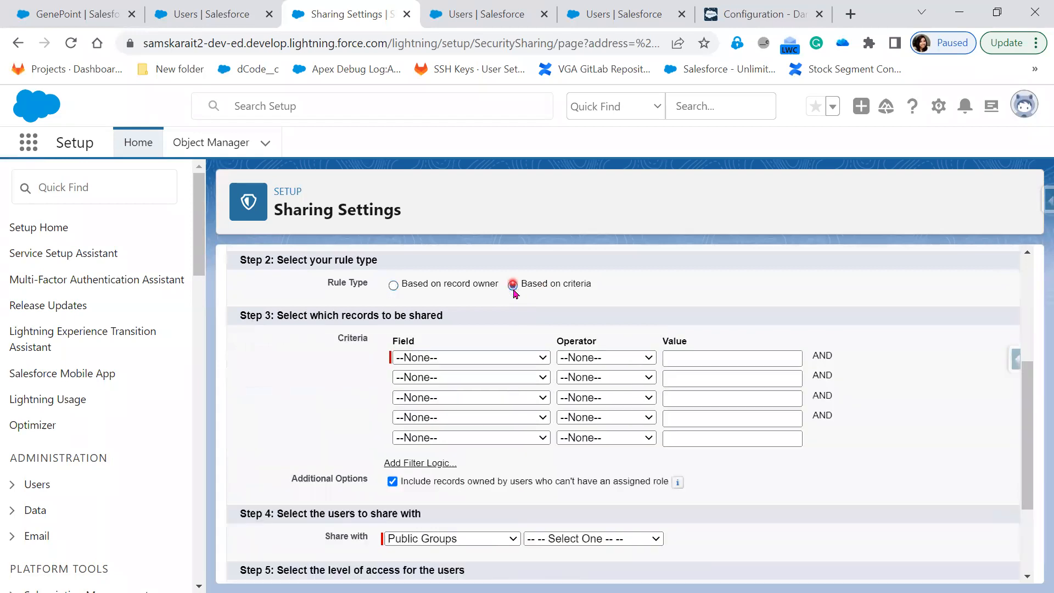
Set the new rule's first criterion to Account Owner ID equals, leaving the value empty.
{"action": "left_click", "coordinate": [496, 359]}
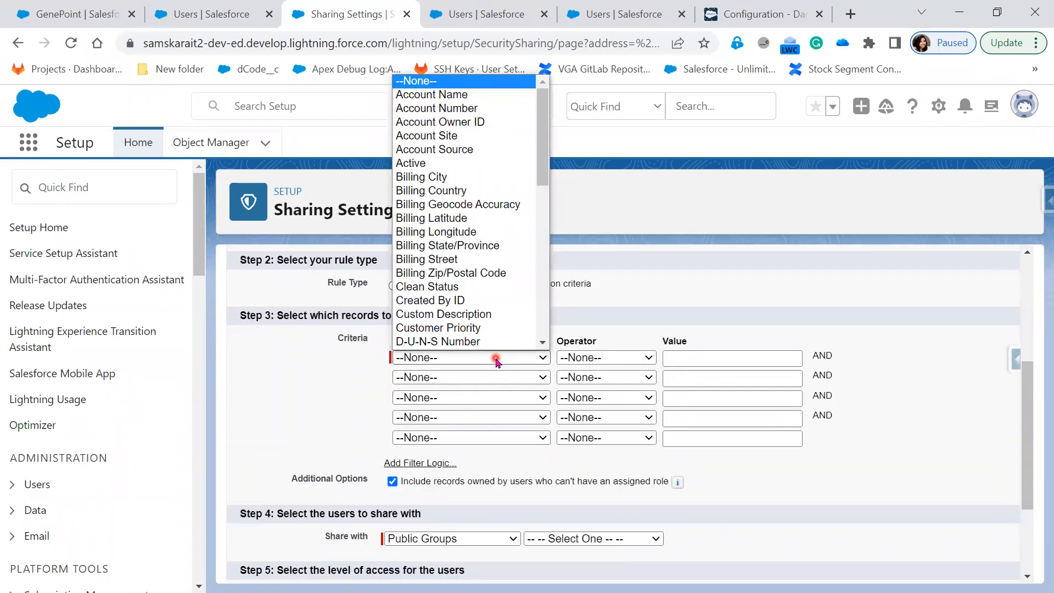
{"action": "left_click", "coordinate": [438, 123]}
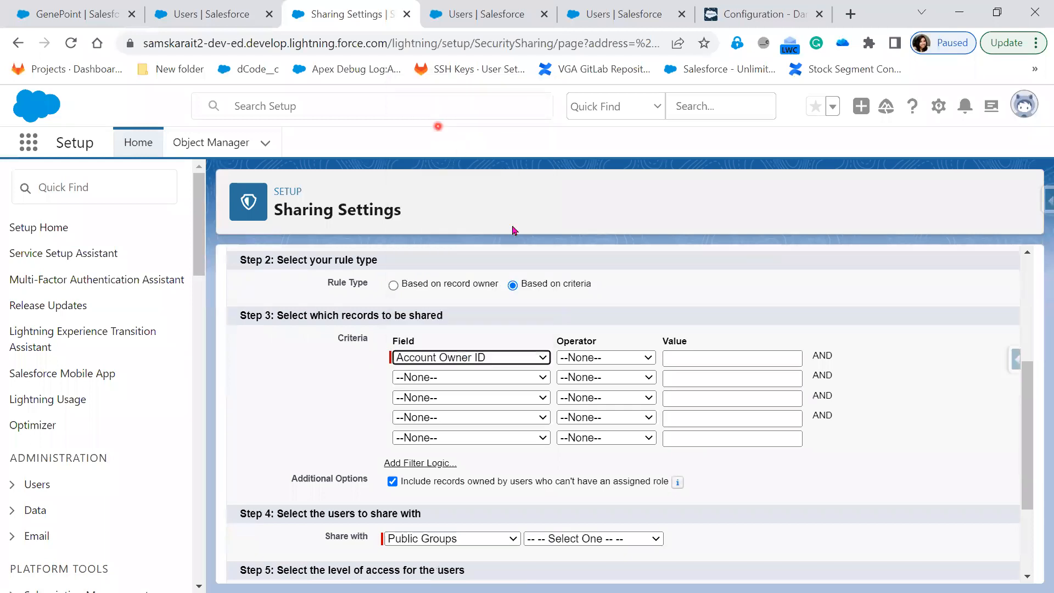
{"action": "left_click", "coordinate": [599, 358]}
{"action": "left_click", "coordinate": [581, 388]}
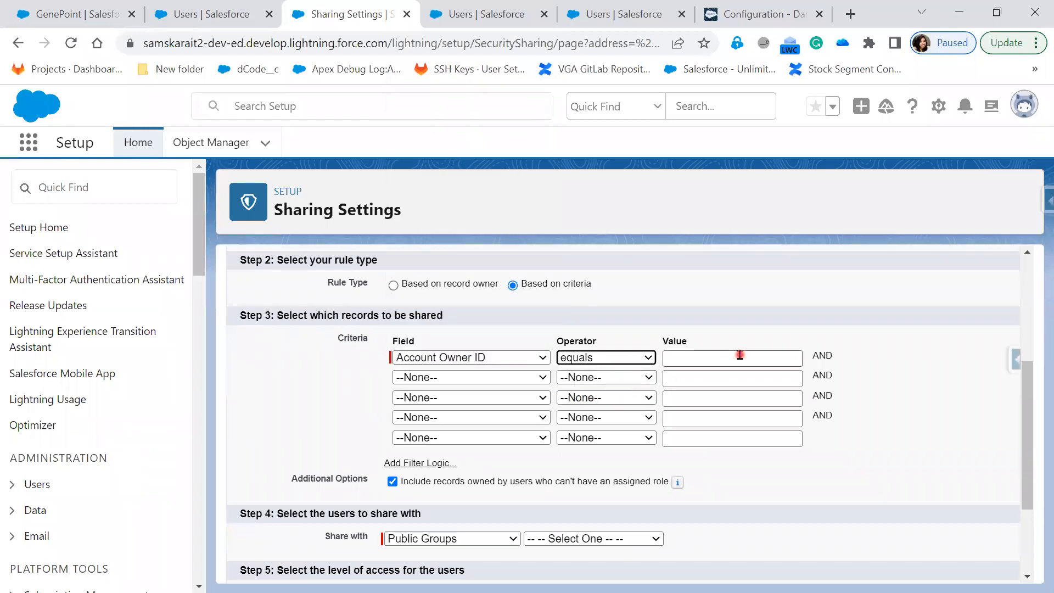
{"action": "left_click", "coordinate": [682, 355]}
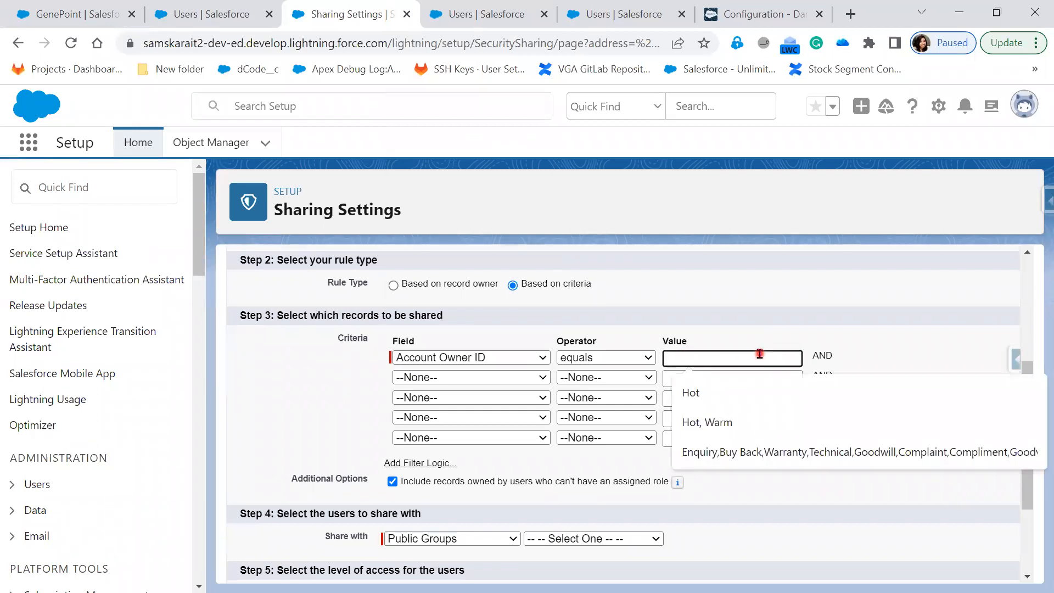
{"action": "left_click", "coordinate": [750, 316]}
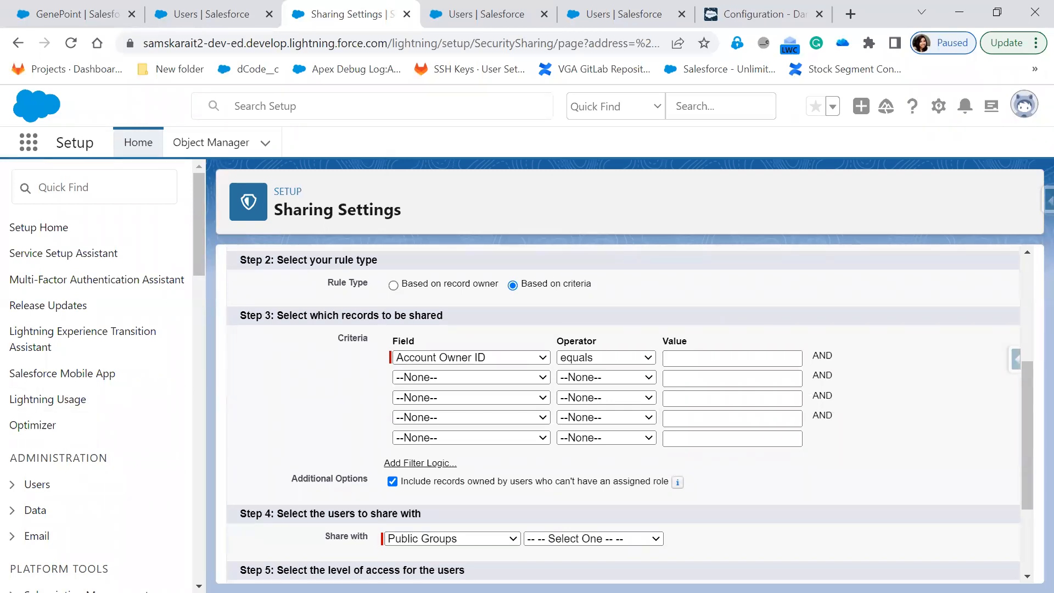
Check the Apex Sharing slide in PowerPoint, return to the browser, and examine the GenePoint account's detail fields.
{"action": "key", "text": "alt+Tab"}
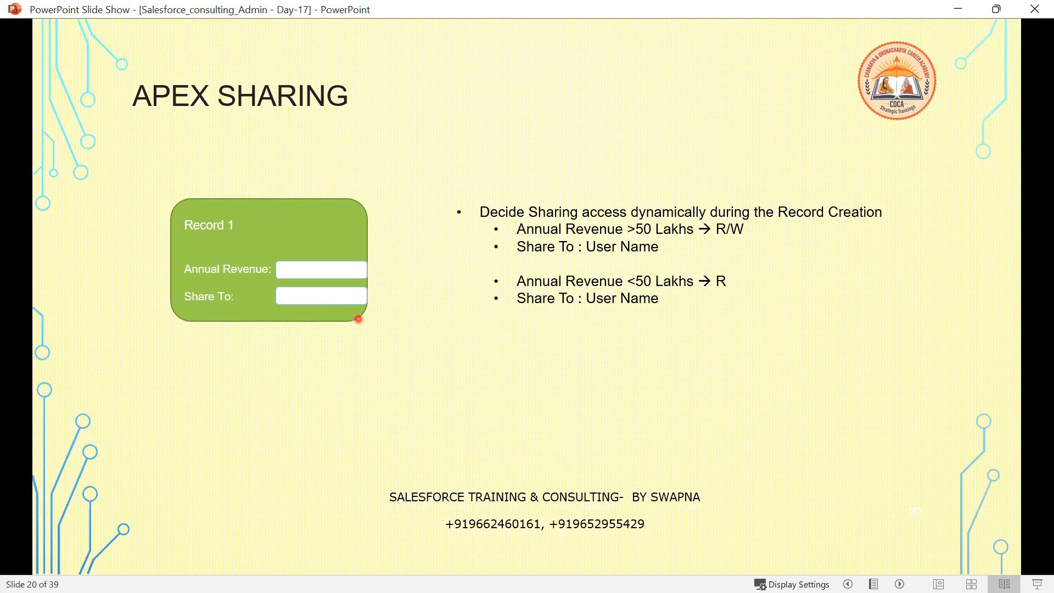
{"action": "key", "text": "alt+Tab"}
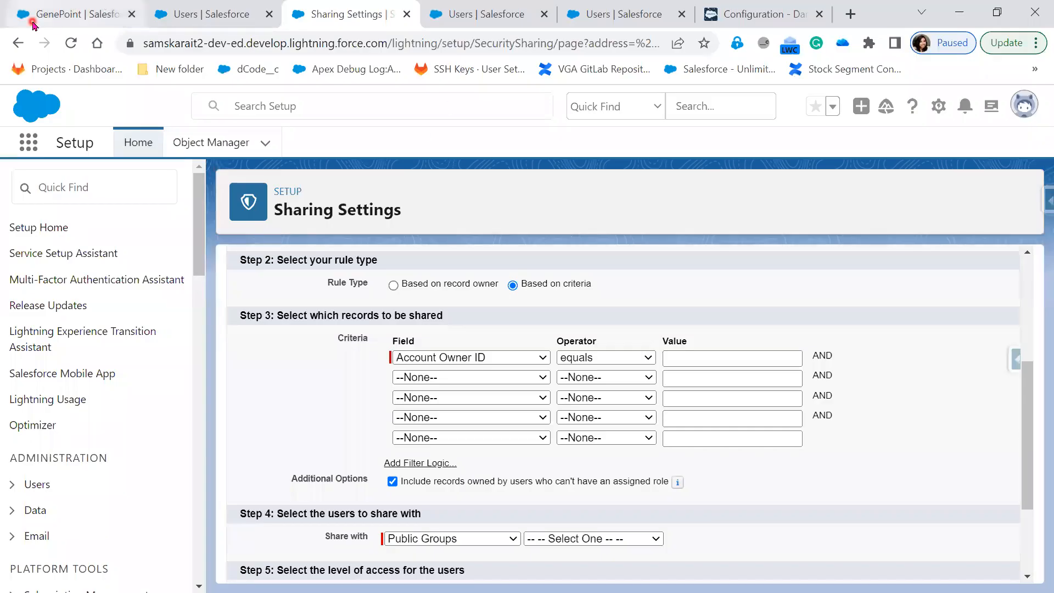
{"action": "left_click", "coordinate": [77, 14]}
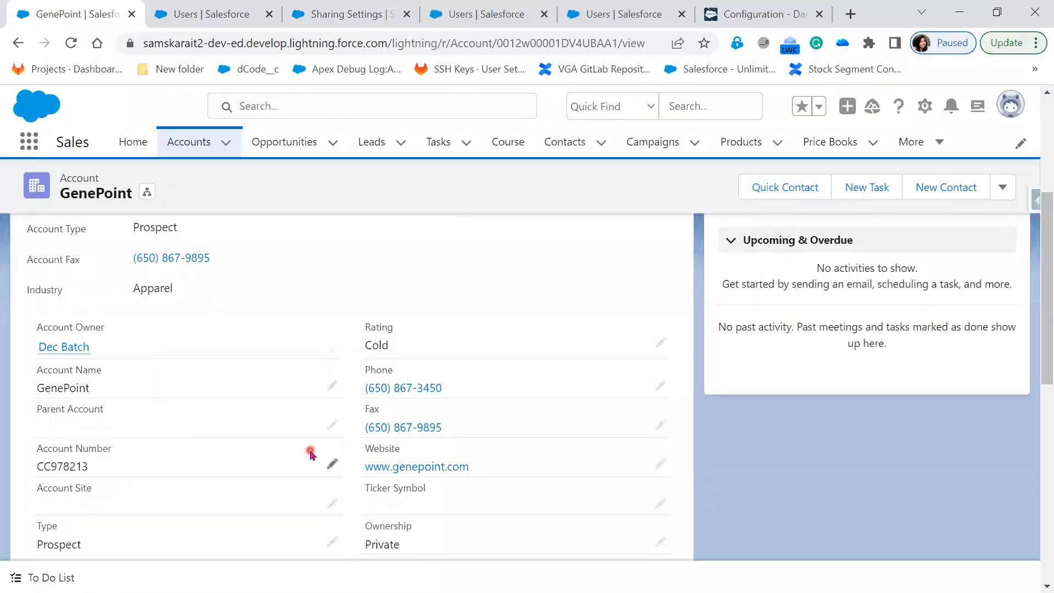
{"action": "scroll", "coordinate": [311, 455], "scroll_direction": "up", "scroll_amount": 2}
{"action": "scroll", "coordinate": [520, 497], "scroll_direction": "down", "scroll_amount": 1}
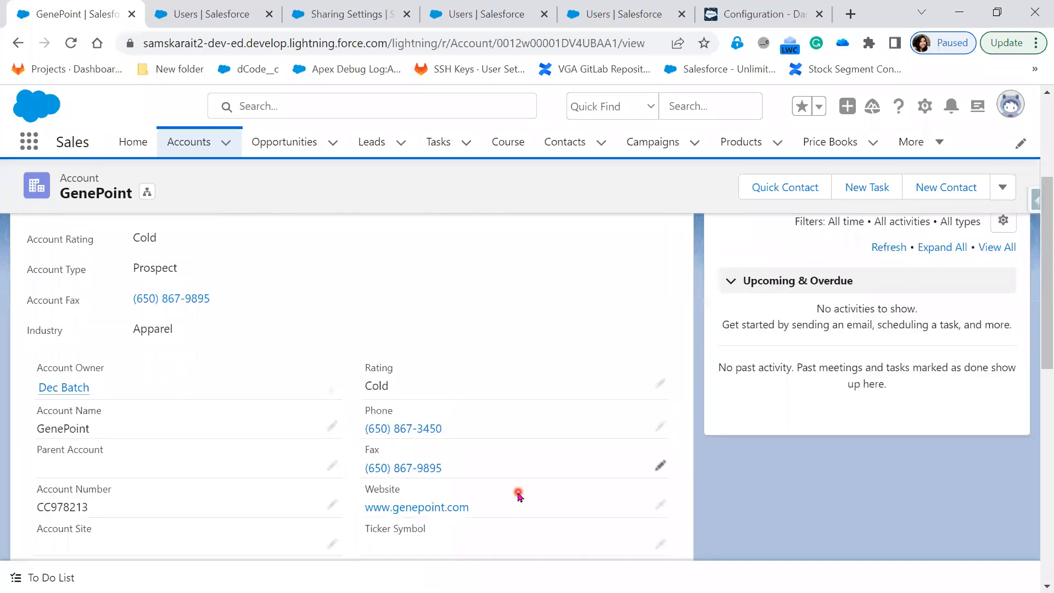
{"action": "scroll", "coordinate": [520, 497], "scroll_direction": "down", "scroll_amount": 10}
{"action": "scroll", "coordinate": [519, 496], "scroll_direction": "up", "scroll_amount": 10}
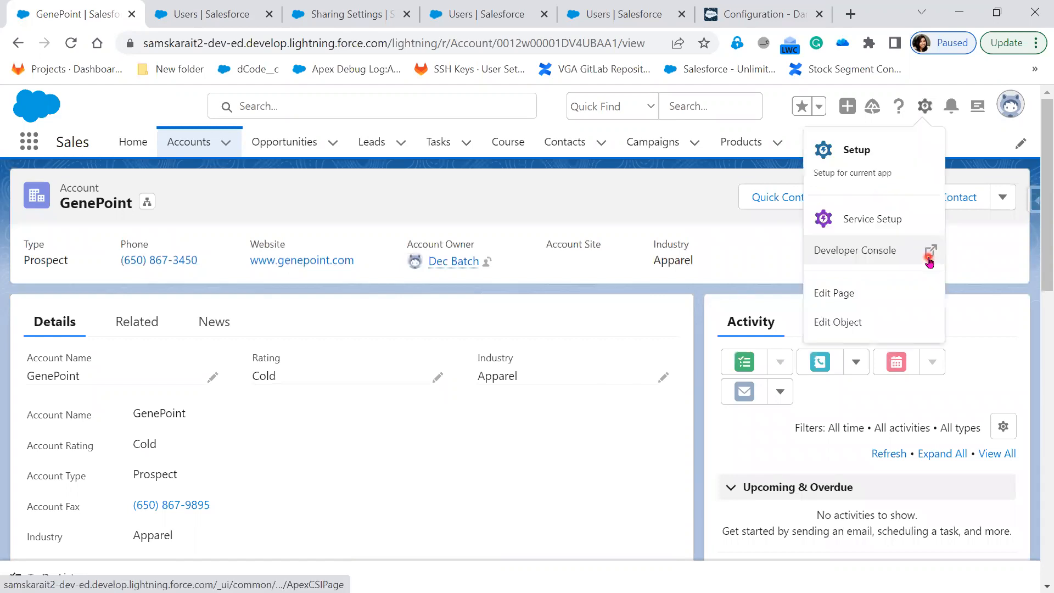
Open the Account object's fields and relationships in Setup and start a new custom field.
{"action": "left_click", "coordinate": [860, 167]}
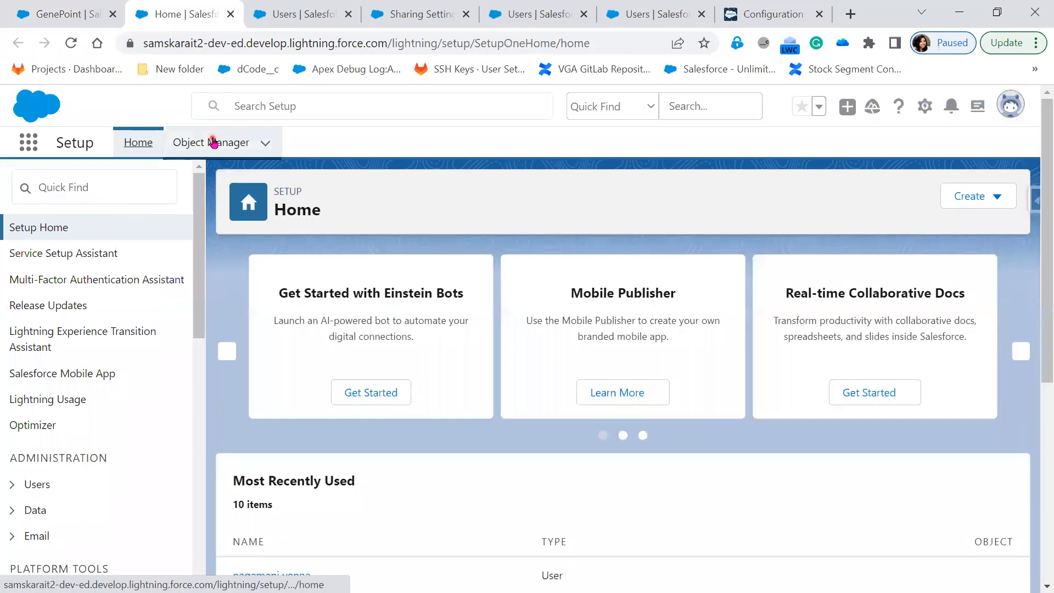
{"action": "left_click", "coordinate": [214, 143]}
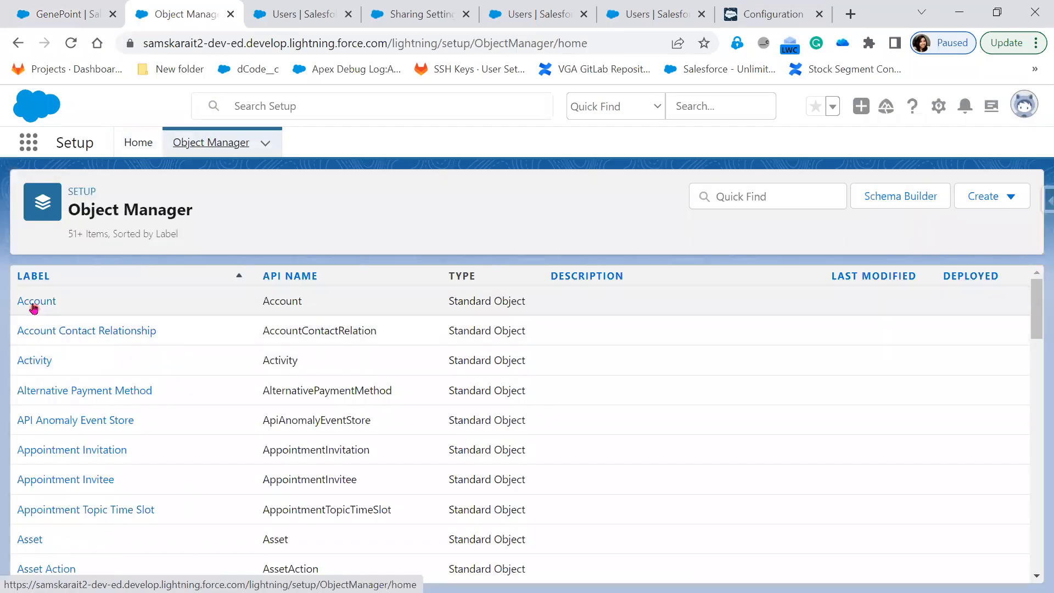
{"action": "left_click", "coordinate": [33, 306]}
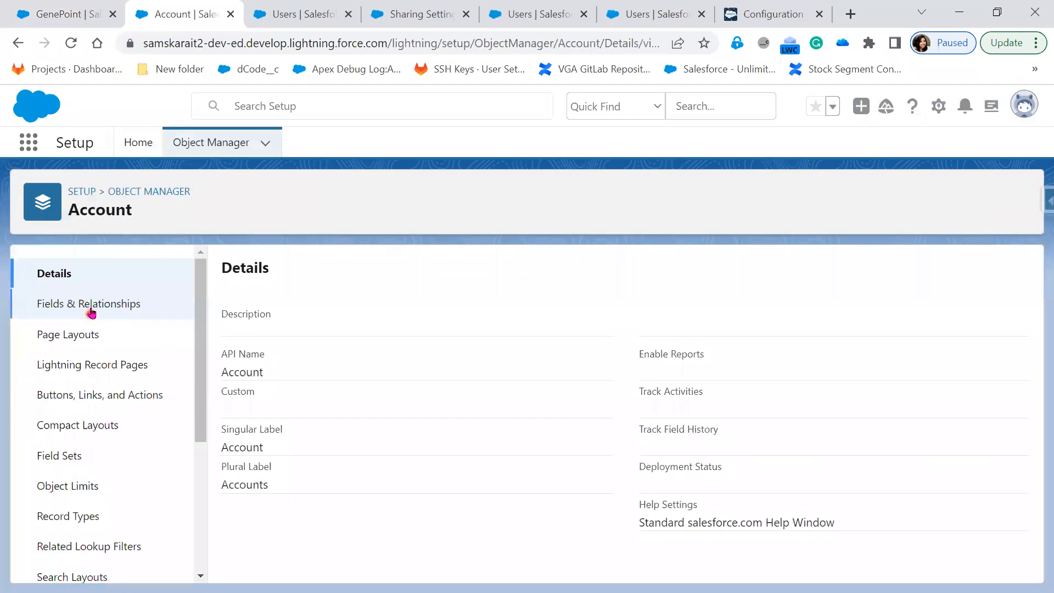
{"action": "left_click", "coordinate": [89, 305]}
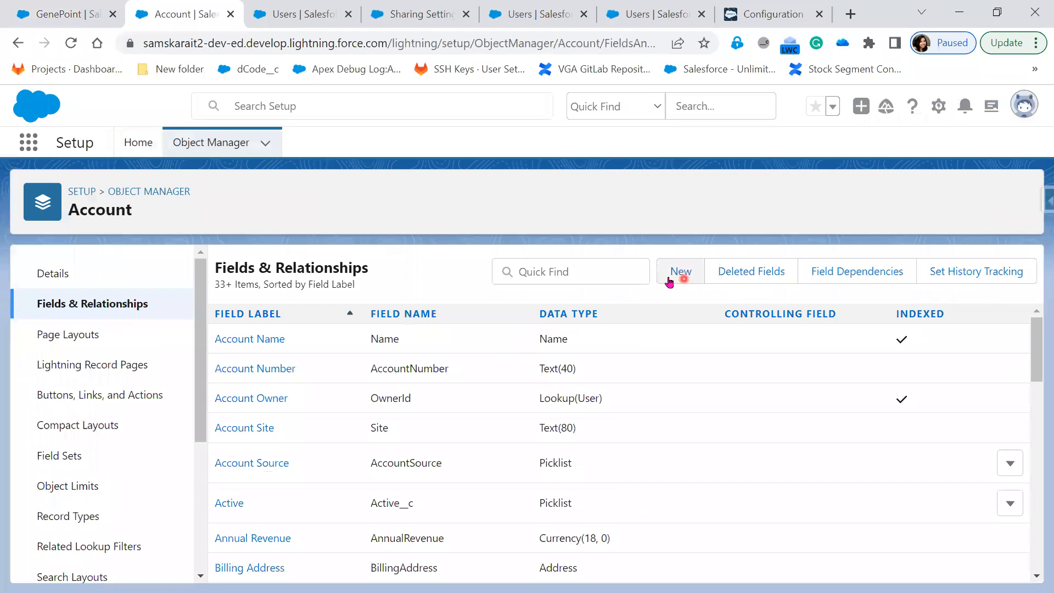
{"action": "left_click", "coordinate": [668, 279]}
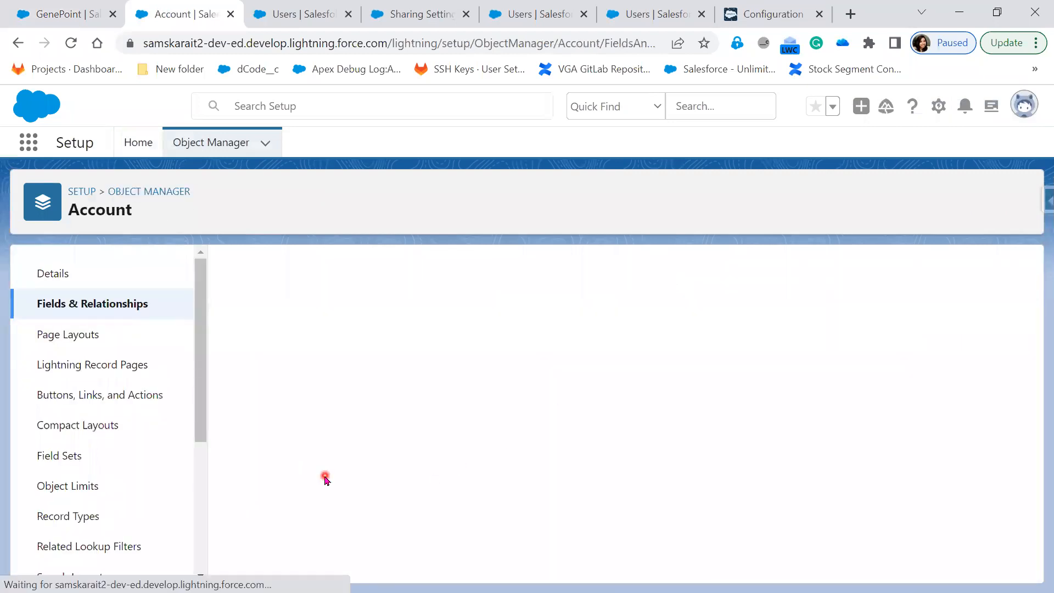
Choose Lookup Relationship as the custom field's data type and continue to the related object selection.
{"action": "scroll", "coordinate": [324, 409], "scroll_direction": "down", "scroll_amount": 2}
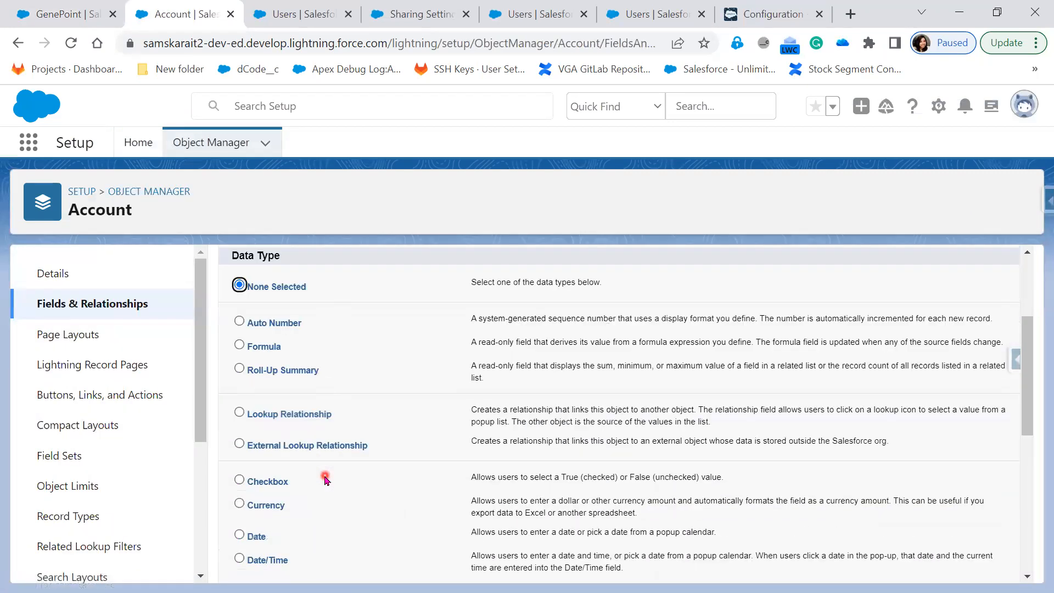
{"action": "left_click", "coordinate": [290, 419]}
{"action": "scroll", "coordinate": [316, 428], "scroll_direction": "up", "scroll_amount": 3}
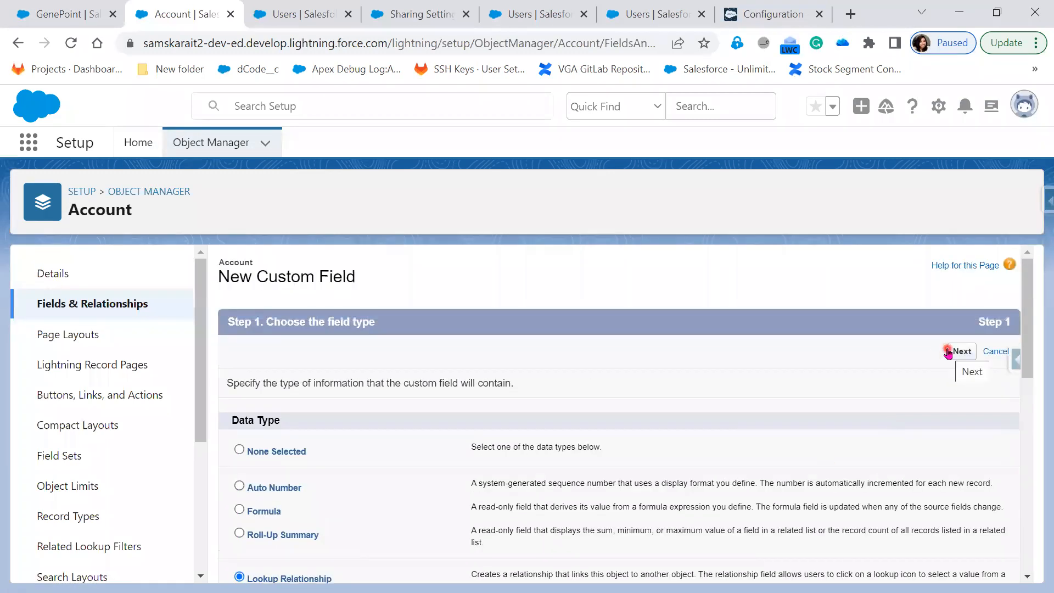
{"action": "left_click", "coordinate": [951, 352]}
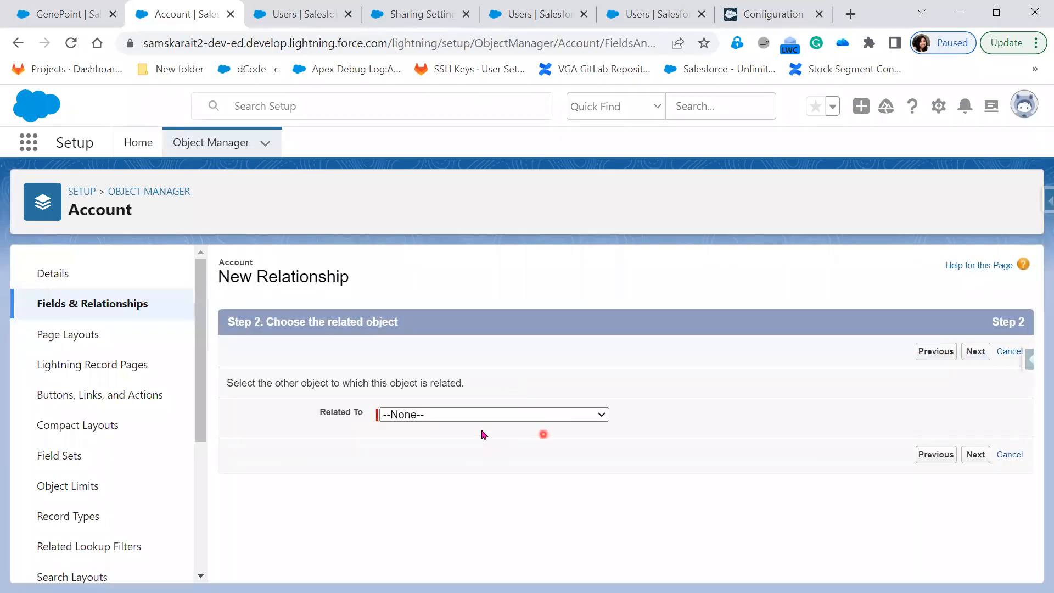
Relate the lookup field to the User object and continue to its label and name settings.
{"action": "left_click", "coordinate": [480, 416]}
{"action": "scroll", "coordinate": [494, 384], "scroll_direction": "down", "scroll_amount": 20}
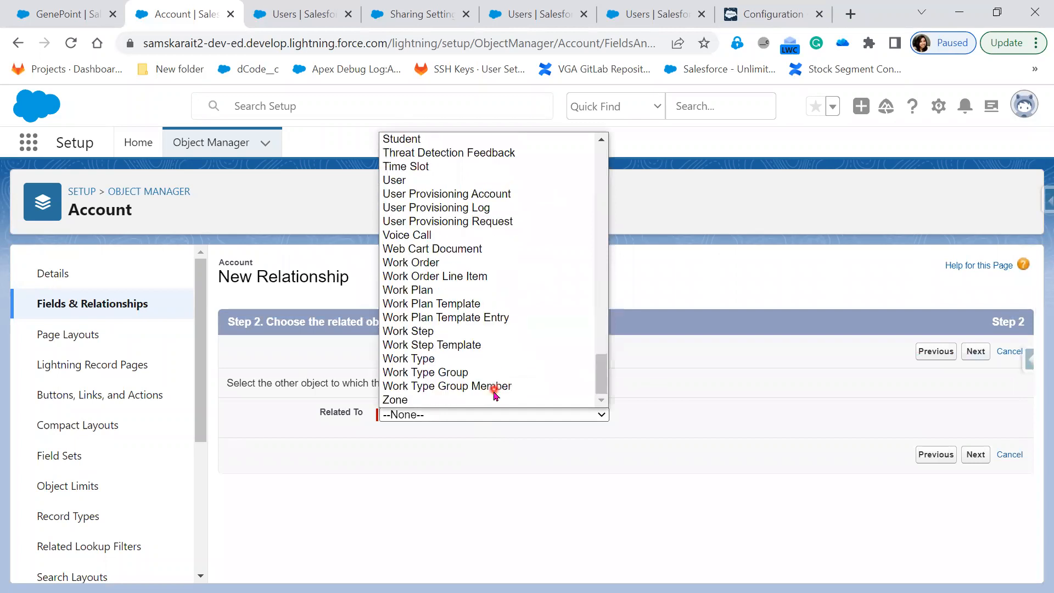
{"action": "left_click", "coordinate": [456, 179]}
{"action": "left_click", "coordinate": [978, 456]}
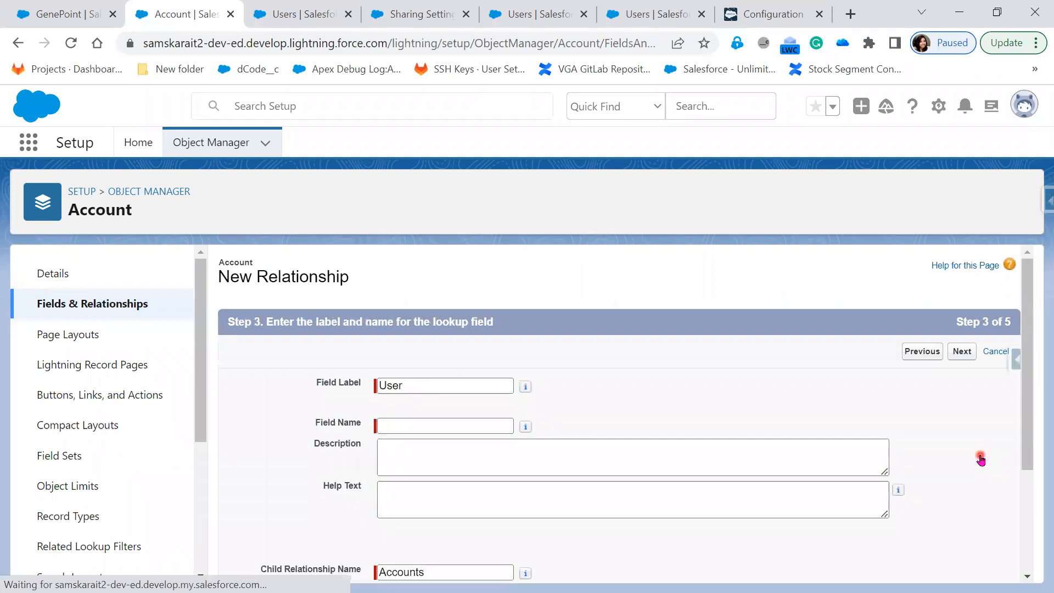
Fill the lookup field's name with User and set its field label to Share To.
{"action": "left_click", "coordinate": [403, 426]}
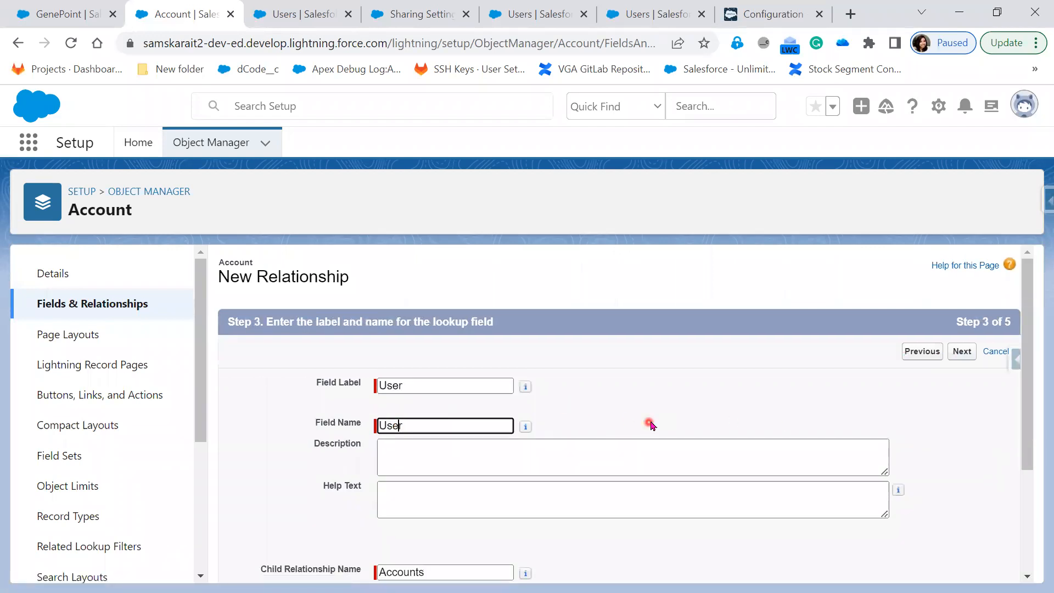
{"action": "scroll", "coordinate": [652, 424], "scroll_direction": "down", "scroll_amount": 3}
{"action": "scroll", "coordinate": [652, 459], "scroll_direction": "up", "scroll_amount": 2}
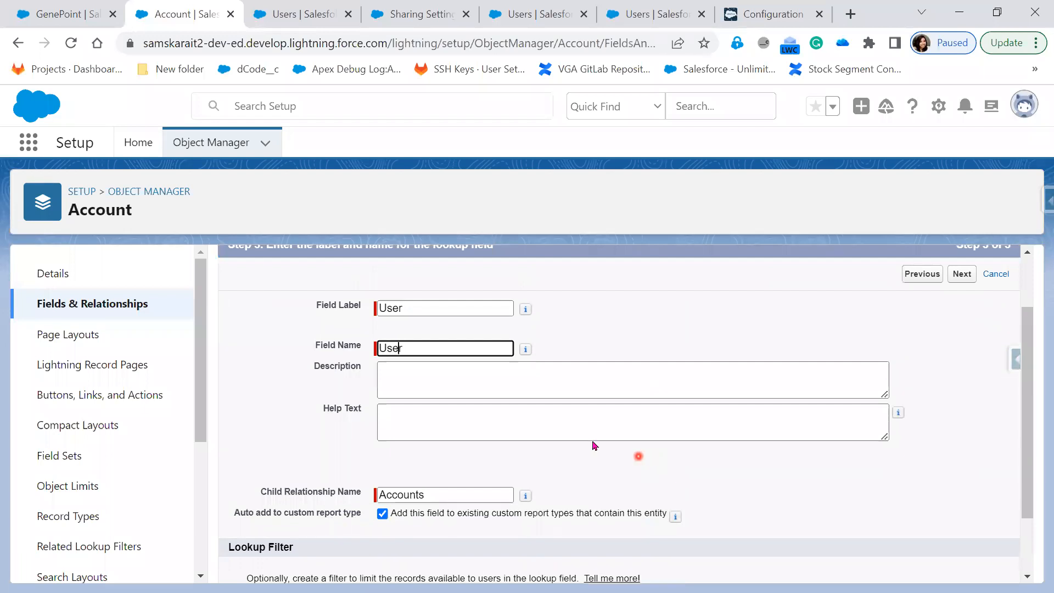
{"action": "left_click_drag", "start_coordinate": [438, 309], "coordinate": [322, 305]}
{"action": "type", "text": "Share To"}
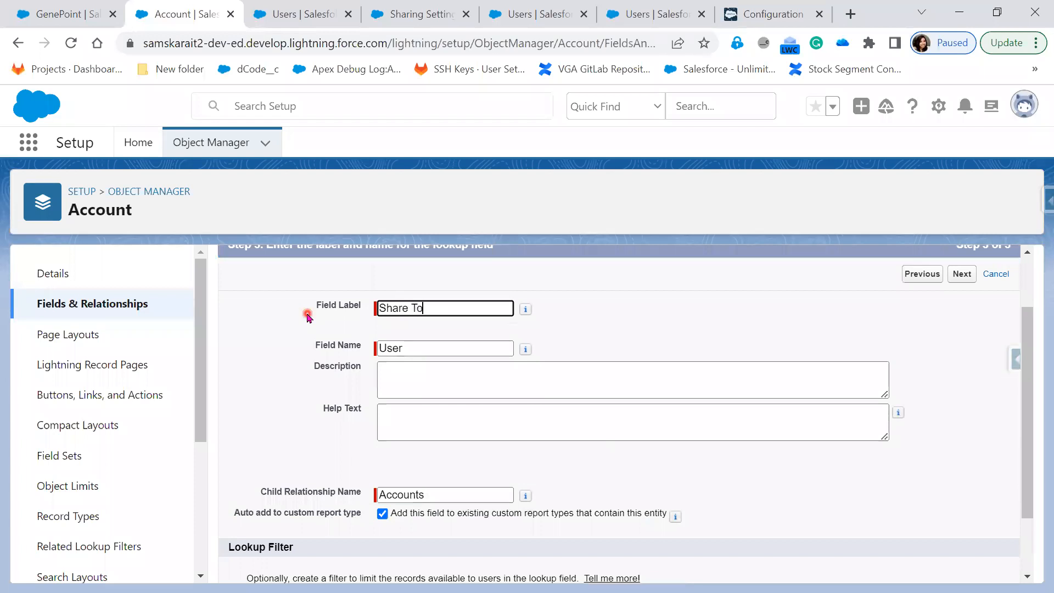
Change the lookup field's name to Share_To and save the field on the Account page layouts.
{"action": "key", "text": "Tab"}
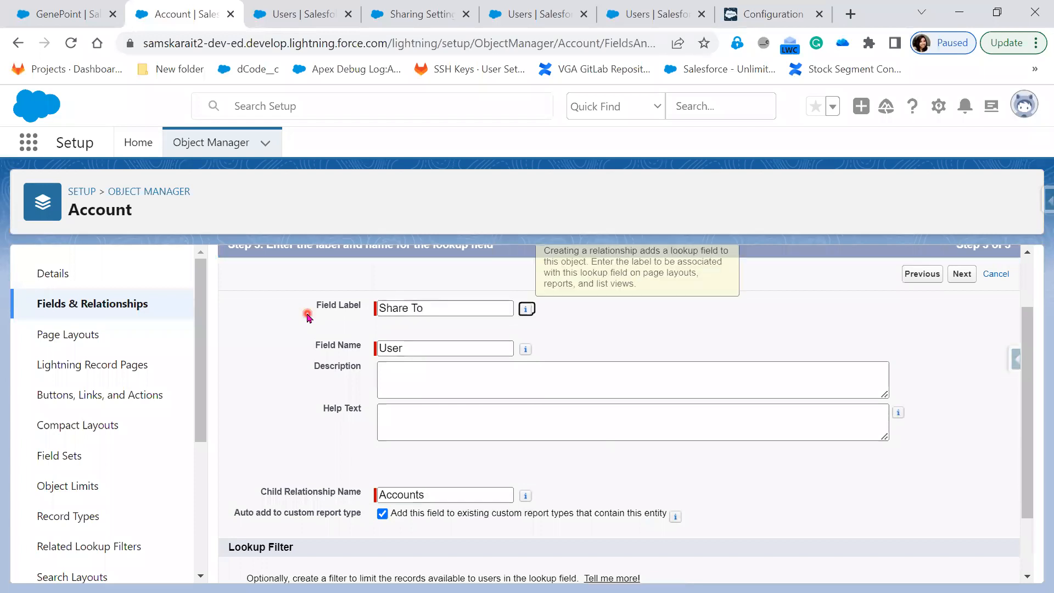
{"action": "left_click", "coordinate": [449, 300]}
{"action": "left_click_drag", "start_coordinate": [445, 309], "coordinate": [353, 318]}
{"action": "key", "text": "ctrl+c"}
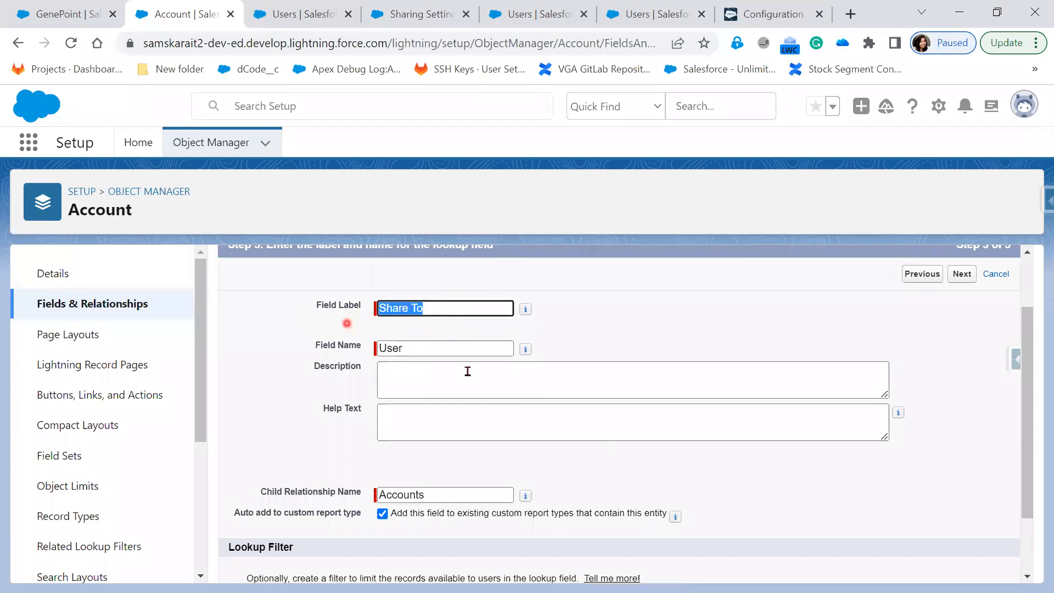
{"action": "double_click", "coordinate": [416, 349]}
{"action": "key", "text": "ctrl+v"}
{"action": "left_click", "coordinate": [414, 348]}
{"action": "key", "text": "BackSpace"}
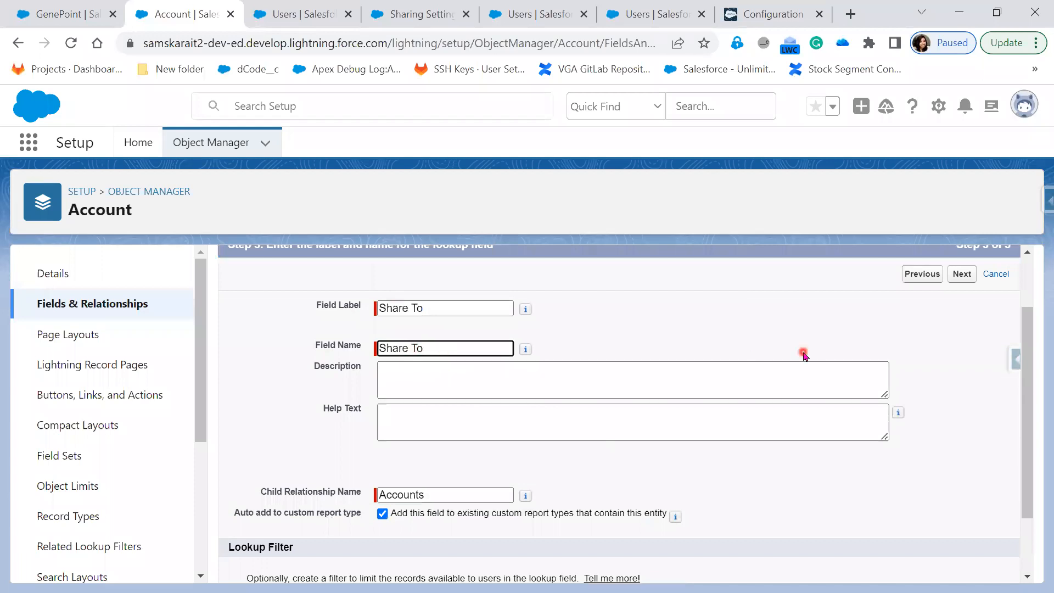
{"action": "type", "text": "_"}
{"action": "left_click", "coordinate": [971, 274]}
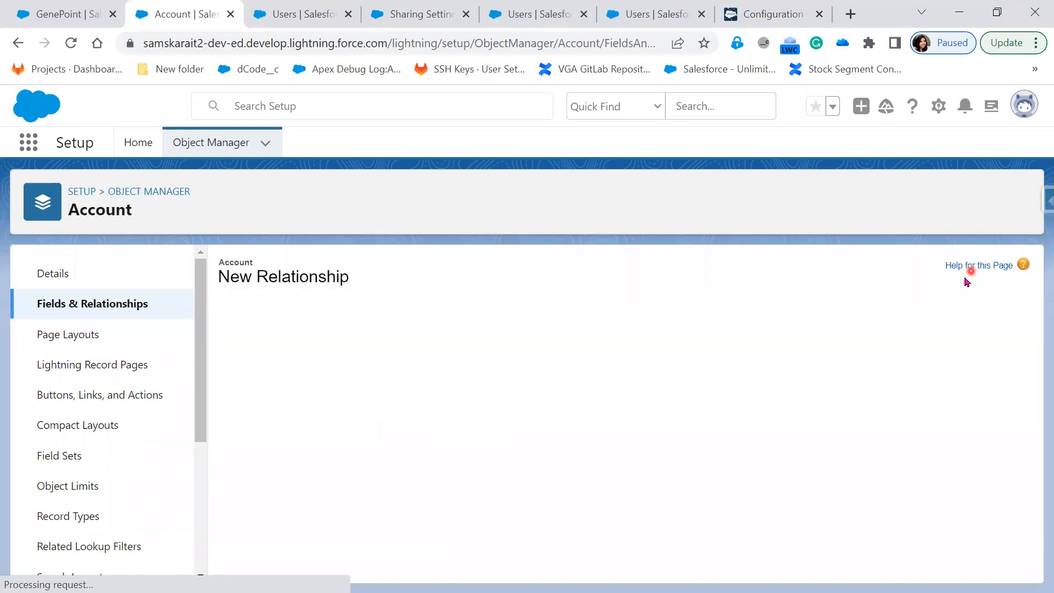
{"action": "left_click", "coordinate": [969, 357]}
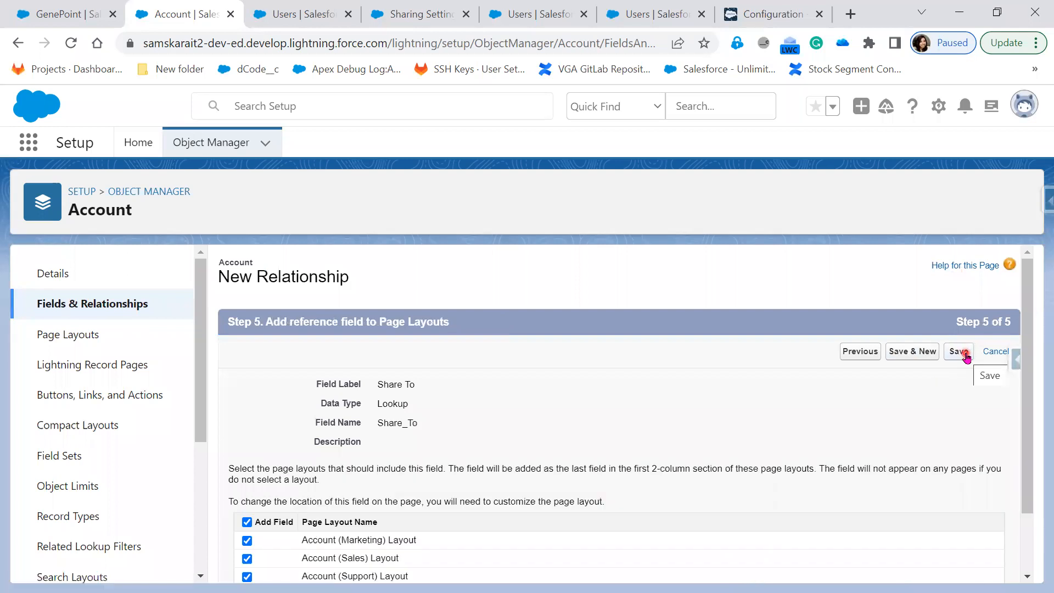
Reload the open account record, go to the Accounts list and start a new account.
{"action": "left_click", "coordinate": [66, 8]}
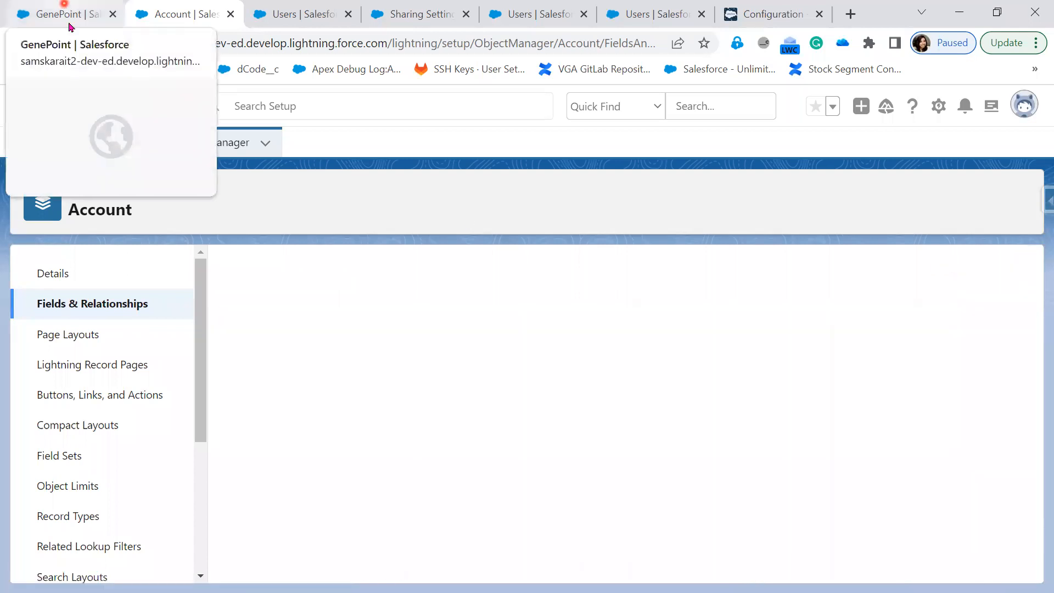
{"action": "left_click", "coordinate": [72, 45]}
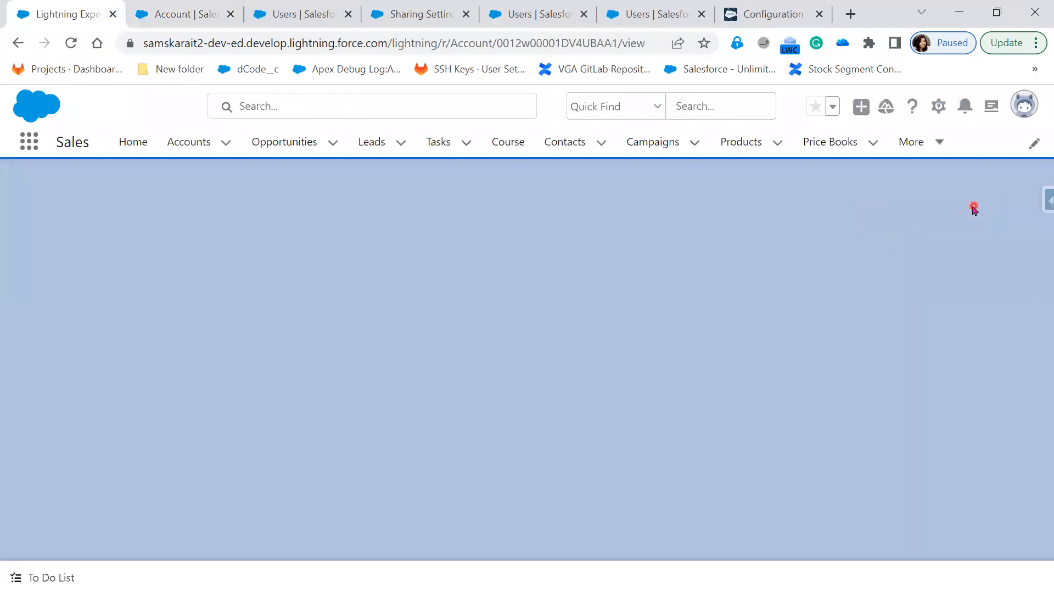
{"action": "left_click", "coordinate": [195, 143]}
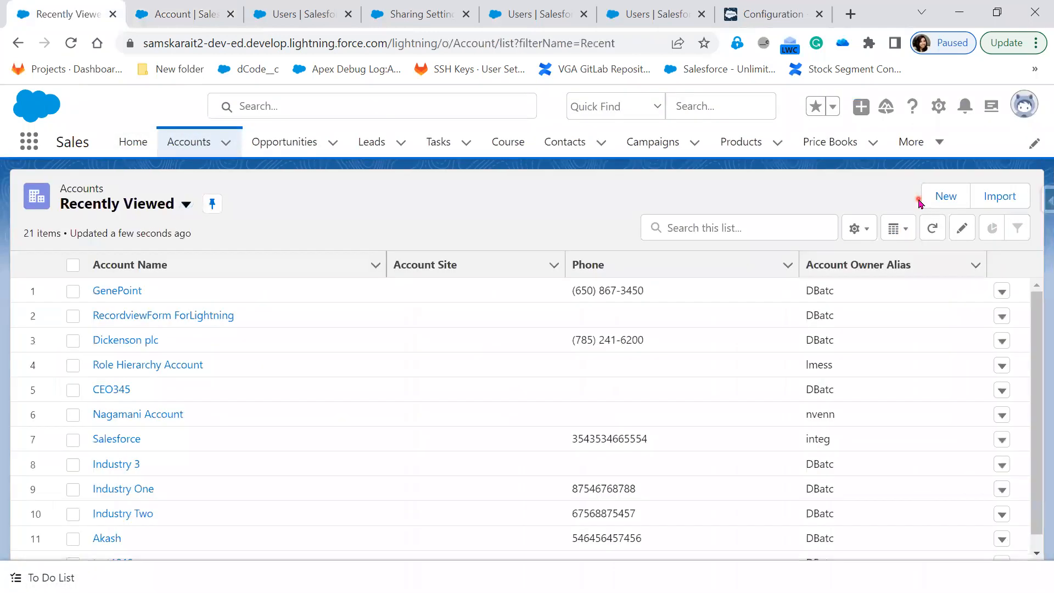
{"action": "left_click", "coordinate": [924, 198]}
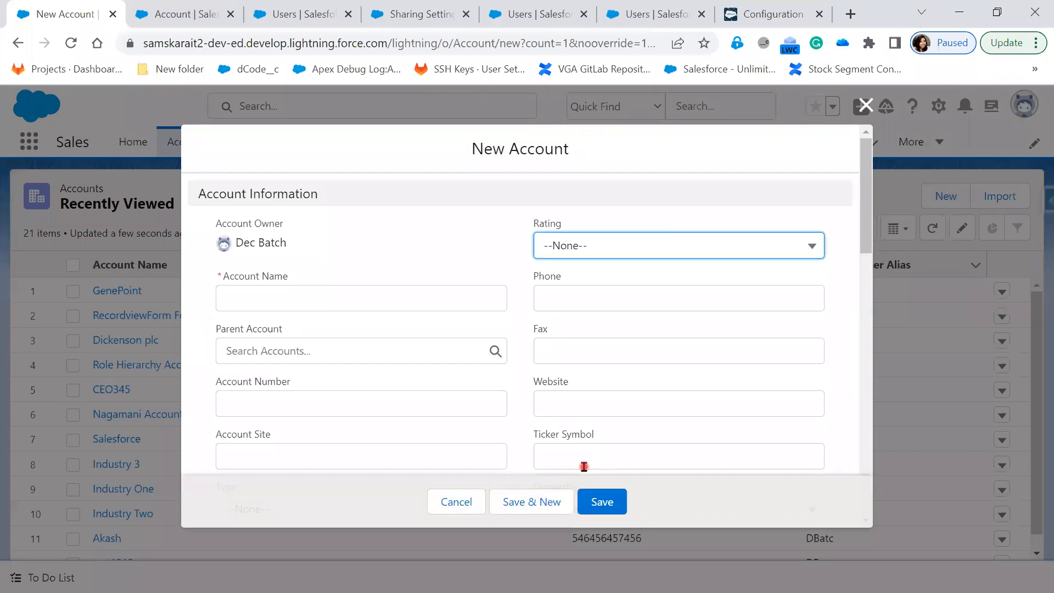
Set the new account's Share To to the Lionel Messi user and check the Apex Sharing slide in PowerPoint.
{"action": "scroll", "coordinate": [584, 466], "scroll_direction": "down", "scroll_amount": 6}
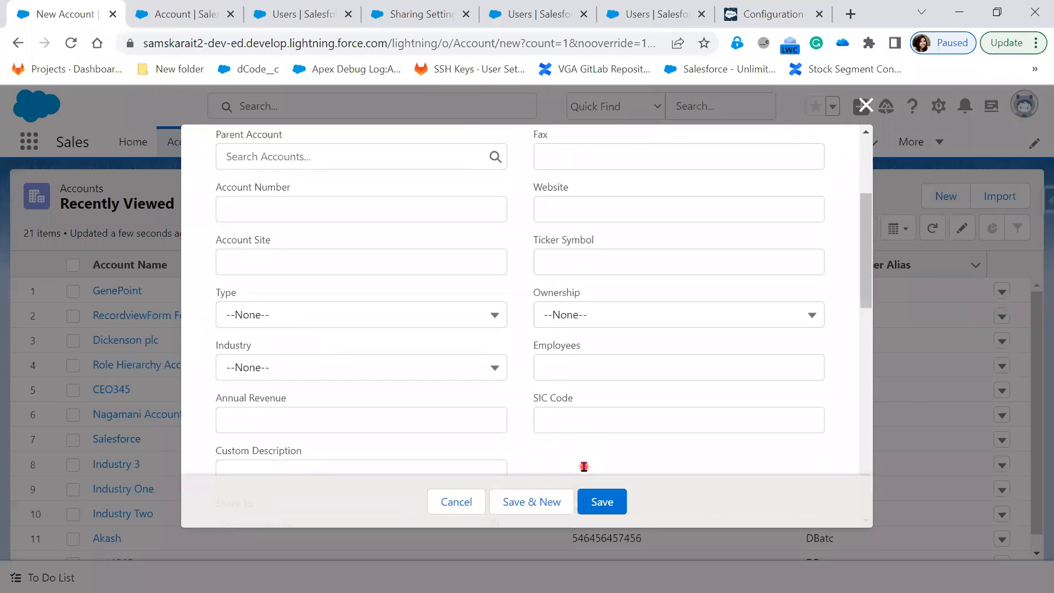
{"action": "left_click", "coordinate": [389, 387]}
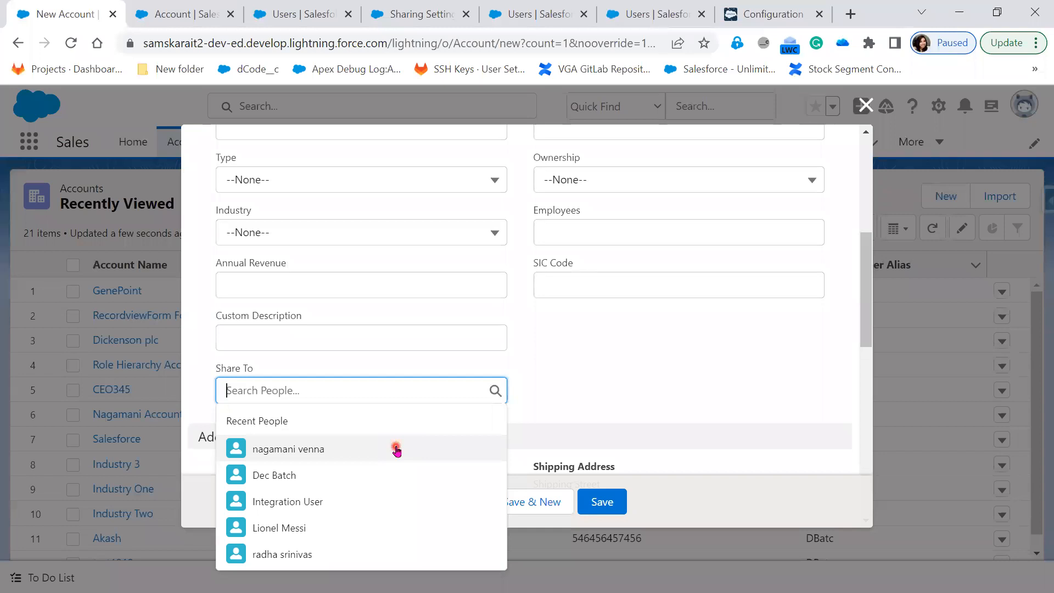
{"action": "left_click", "coordinate": [303, 530]}
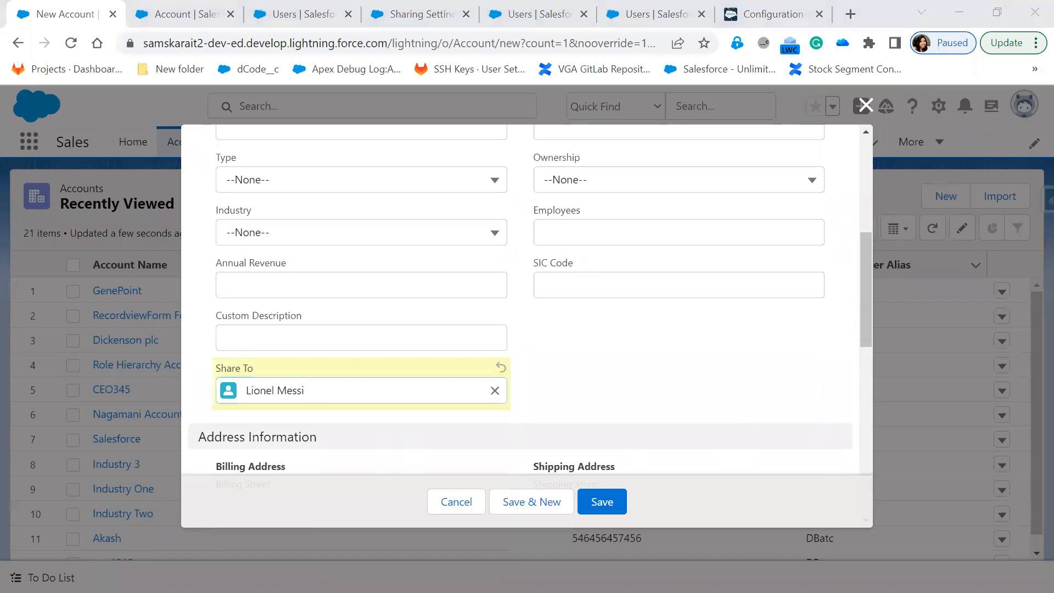
{"action": "key", "text": "alt+Tab"}
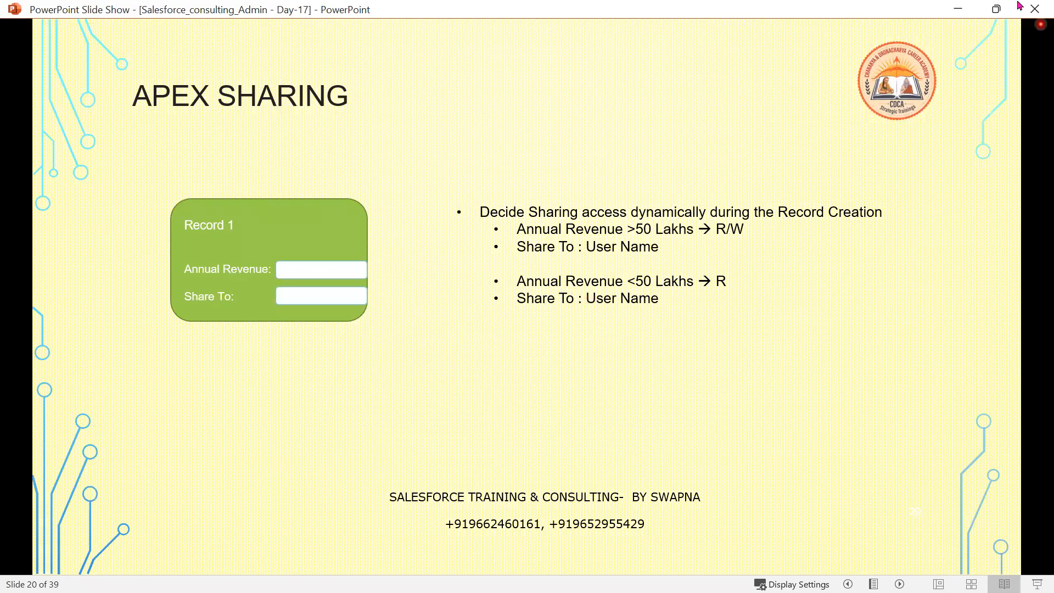
{"action": "left_click", "coordinate": [958, 9]}
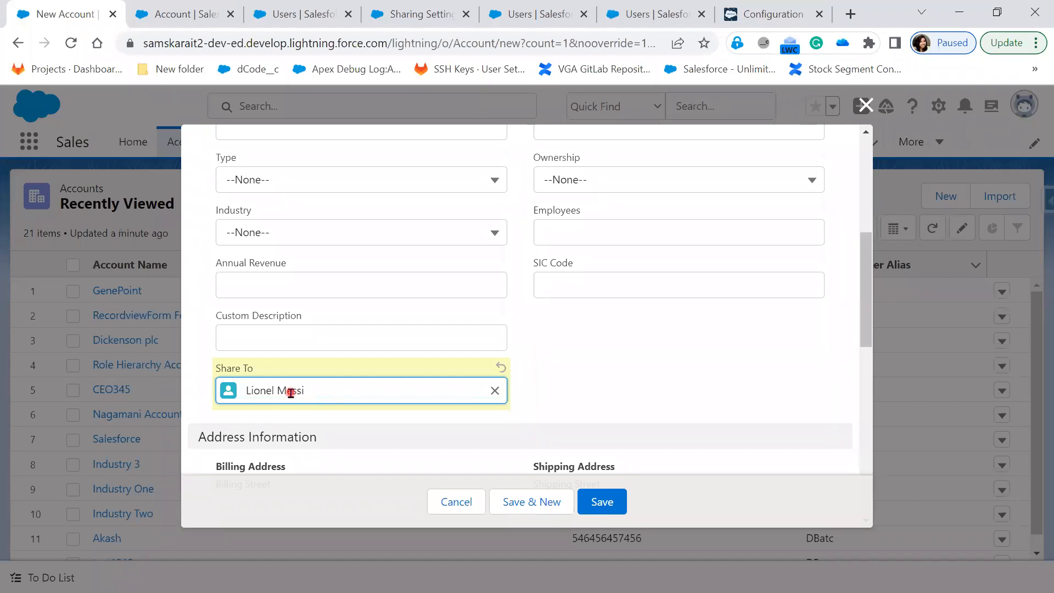
Name the new account s4 and save it.
{"action": "scroll", "coordinate": [595, 323], "scroll_direction": "up", "scroll_amount": 6}
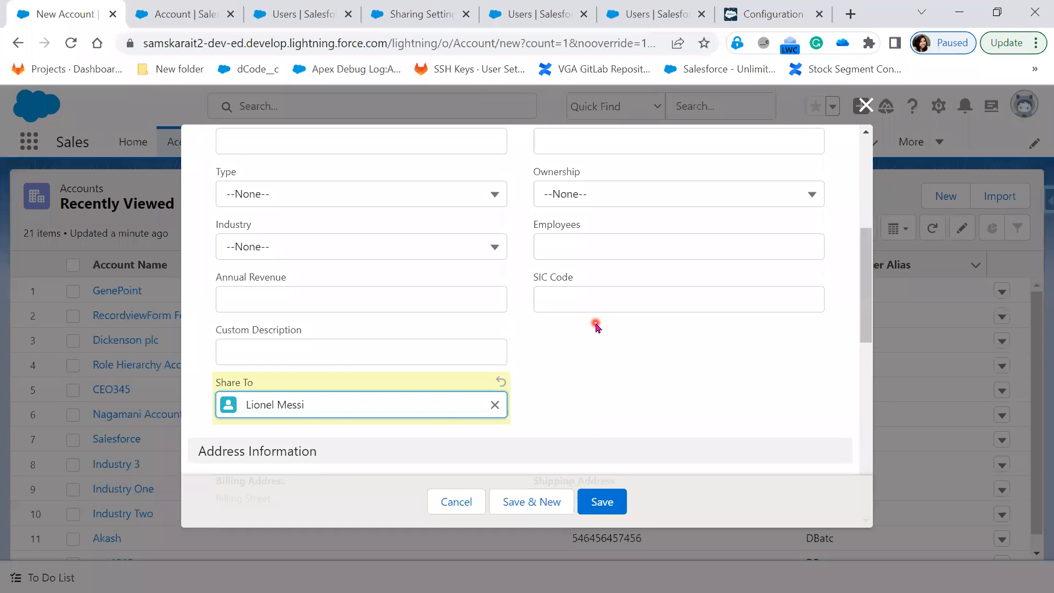
{"action": "left_click", "coordinate": [414, 297]}
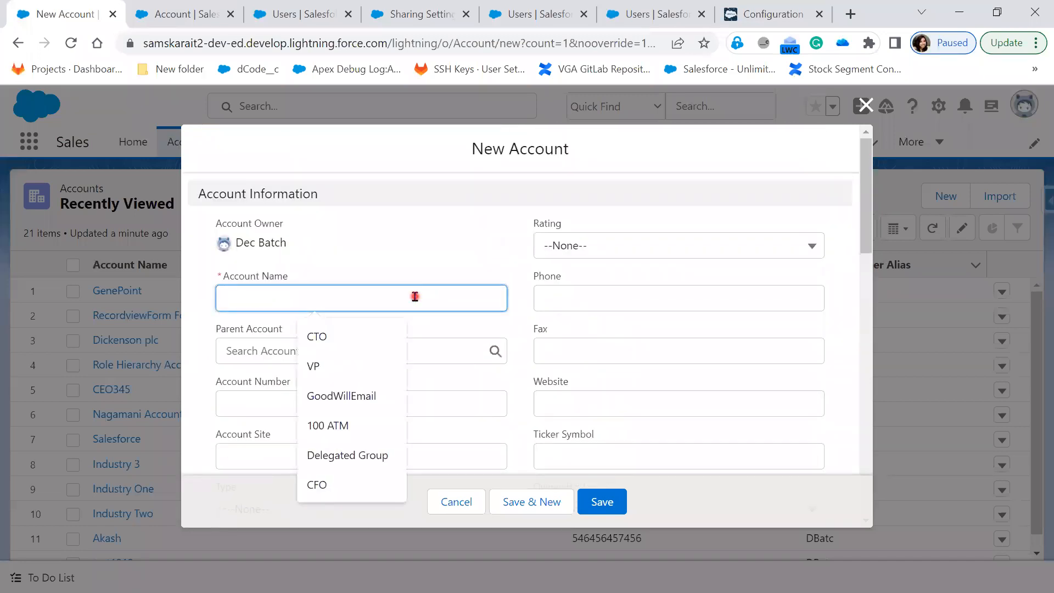
{"action": "type", "text": "s4"}
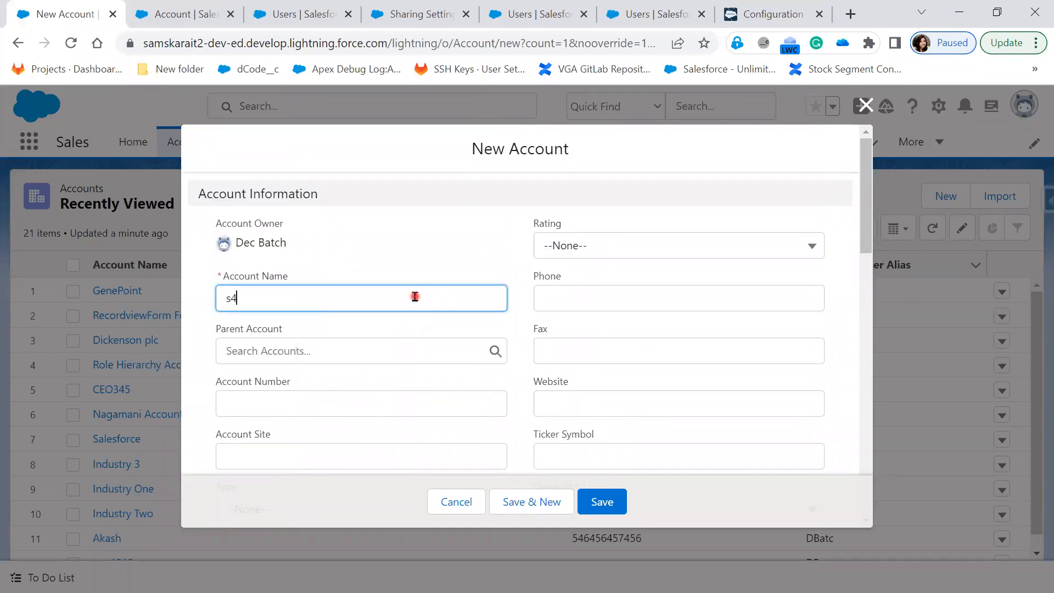
{"action": "scroll", "coordinate": [431, 308], "scroll_direction": "down", "scroll_amount": 1}
{"action": "left_click", "coordinate": [608, 502]}
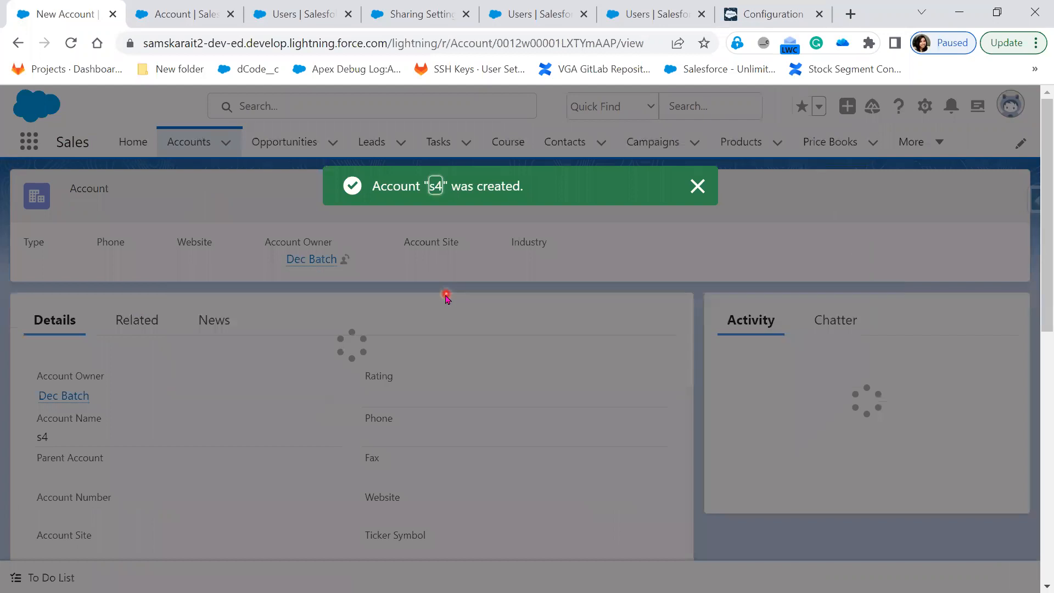
Edit the s4 account's Share To field and replace the selected user with a different one.
{"action": "scroll", "coordinate": [309, 513], "scroll_direction": "down", "scroll_amount": 5}
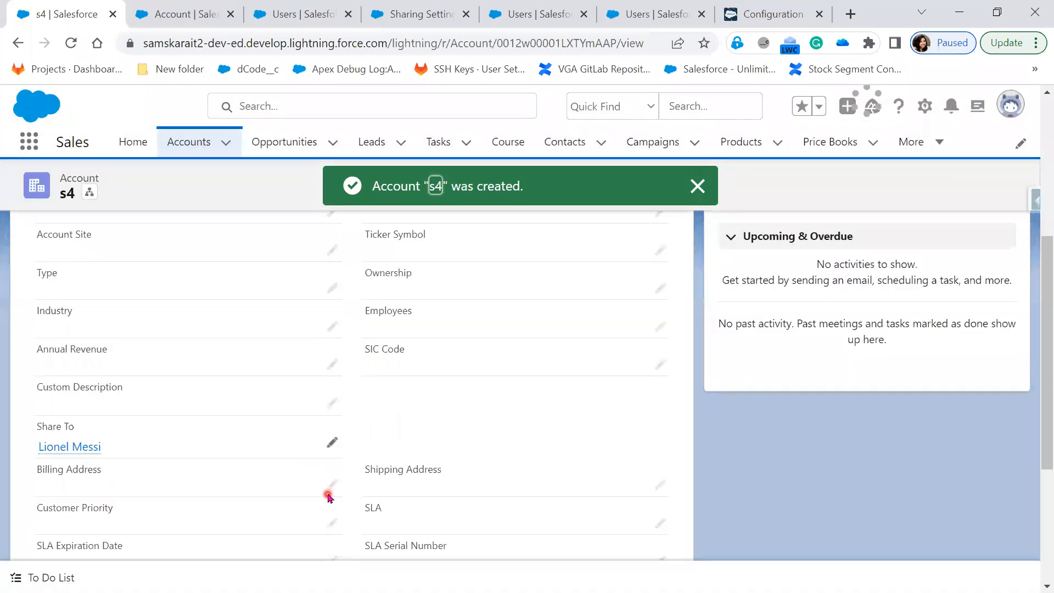
{"action": "left_click", "coordinate": [330, 447]}
{"action": "left_click", "coordinate": [327, 461]}
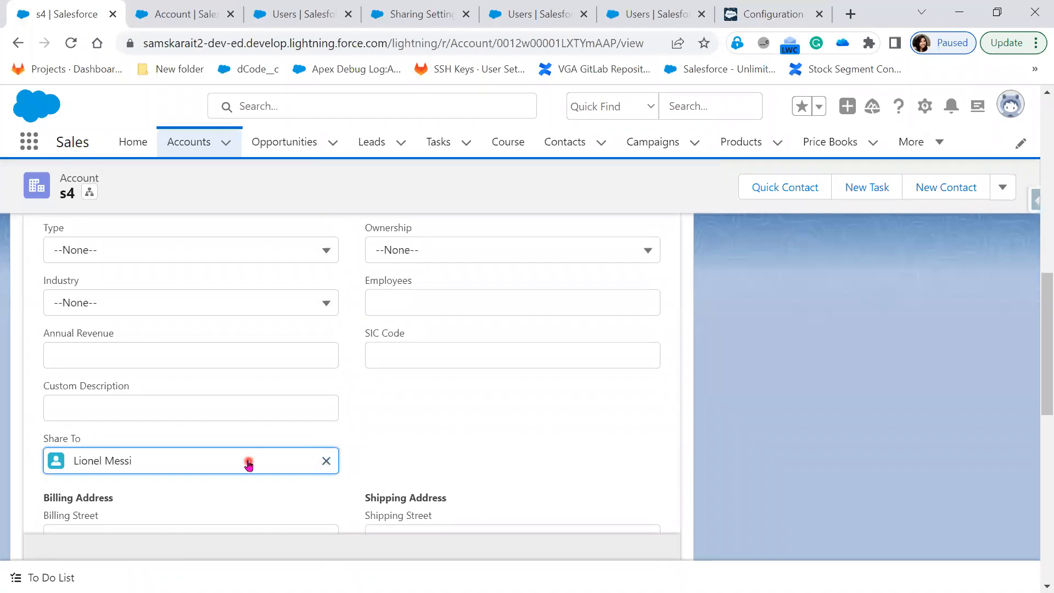
{"action": "left_click", "coordinate": [227, 432]}
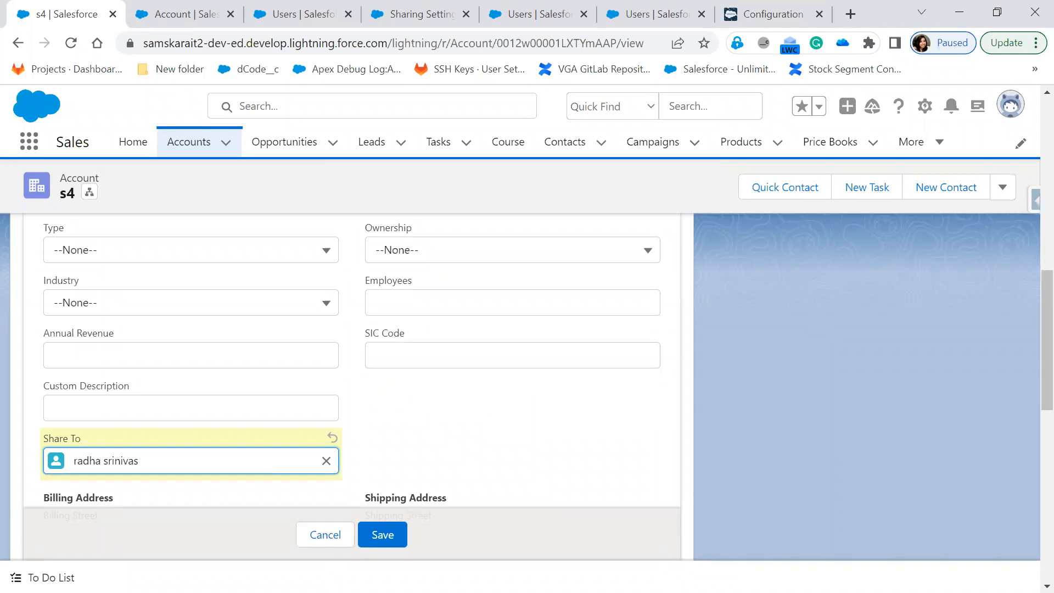
Review the Apex Sharing slide in PowerPoint and return to the s4 account record.
{"action": "key", "text": "alt+Tab"}
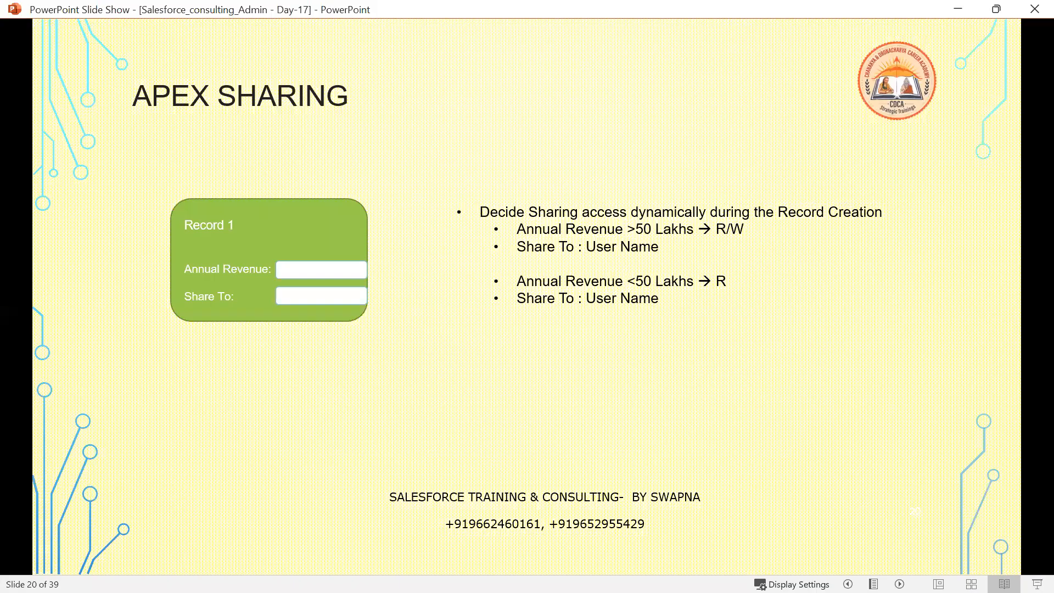
{"action": "key", "text": "alt+Tab"}
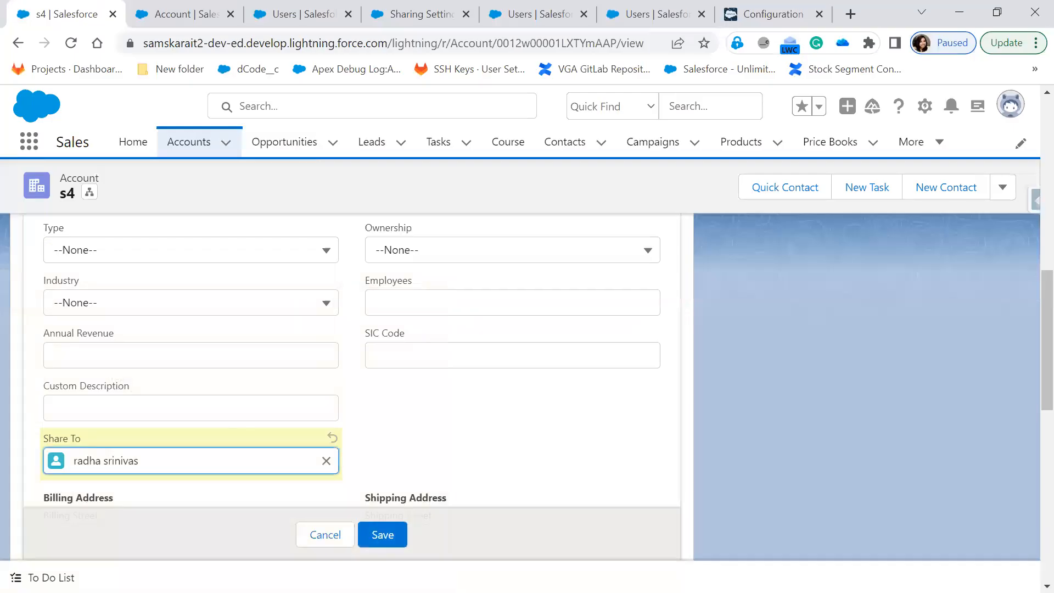
{"action": "left_click", "coordinate": [515, 432]}
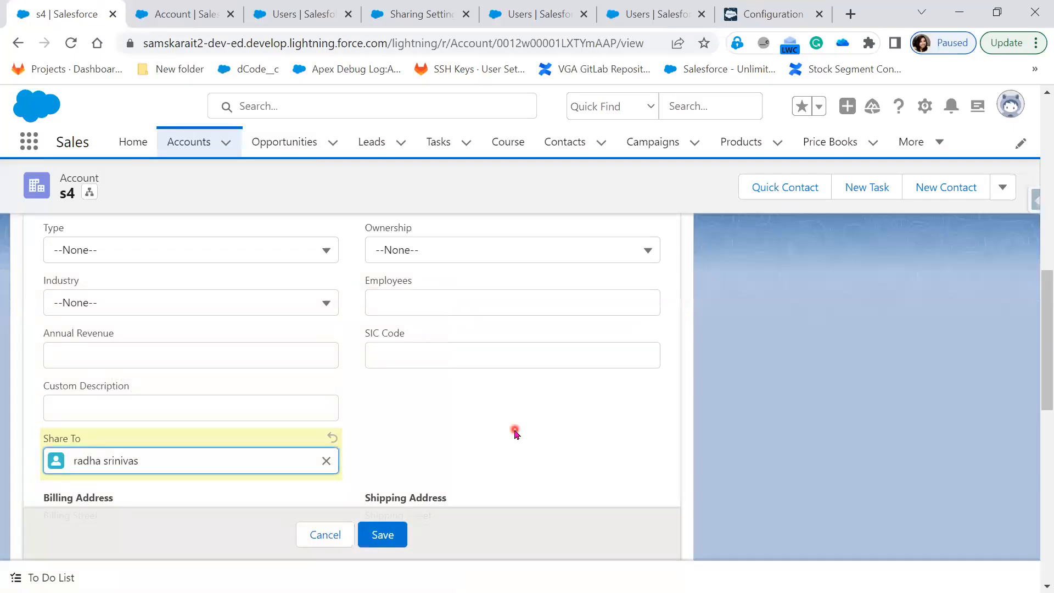
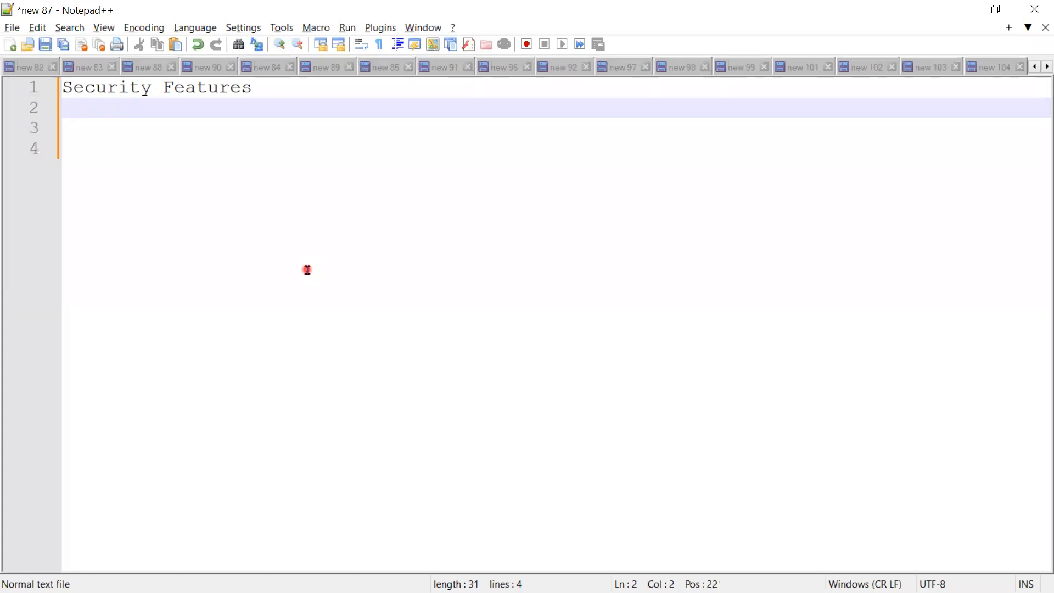
In the Notepad++ notes, list "1) Seacurity Overview" and "2) License Overview" under the Security Features heading.
{"action": "type", "text": "1) Seacurity Ov"}
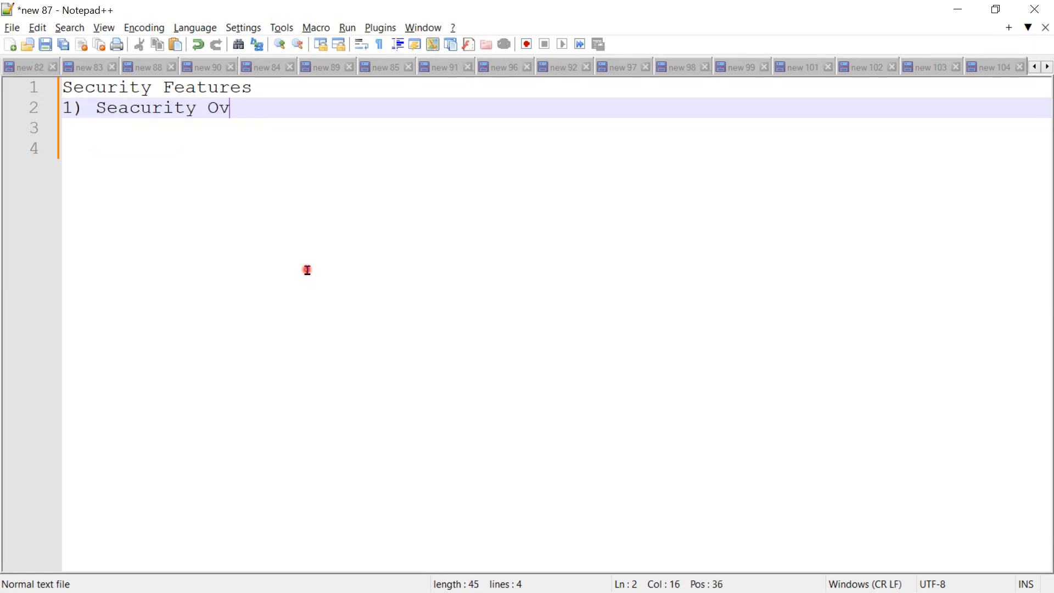
{"action": "type", "text": "erview"}
{"action": "key", "text": "Return"}
{"action": "type", "text": "2)Lice"}
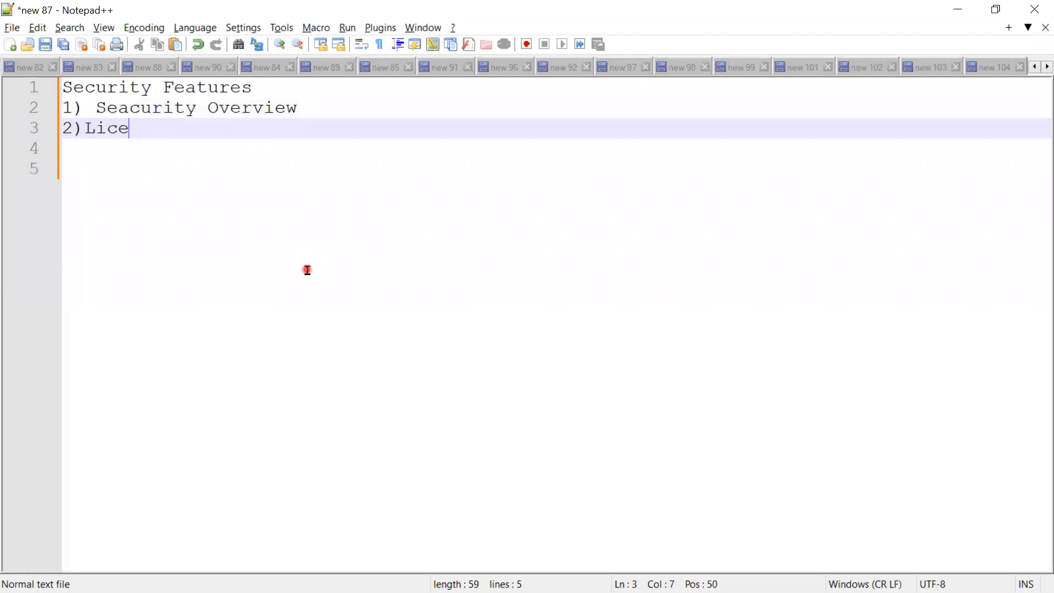
{"action": "key", "text": "BackSpace"}
{"action": "type", "text": "ense Overview"}
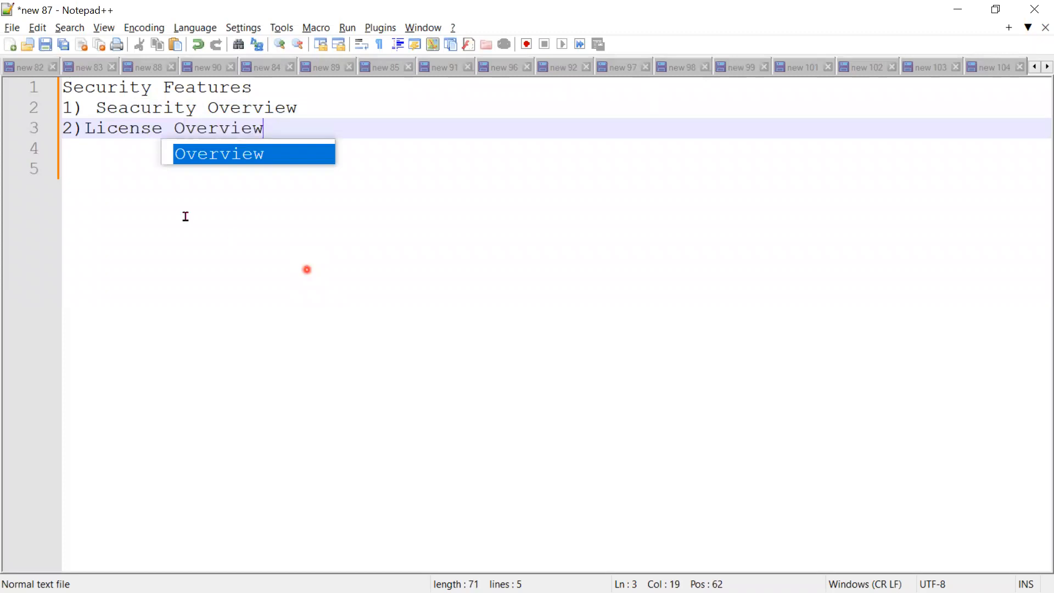
{"action": "left_click", "coordinate": [87, 132]}
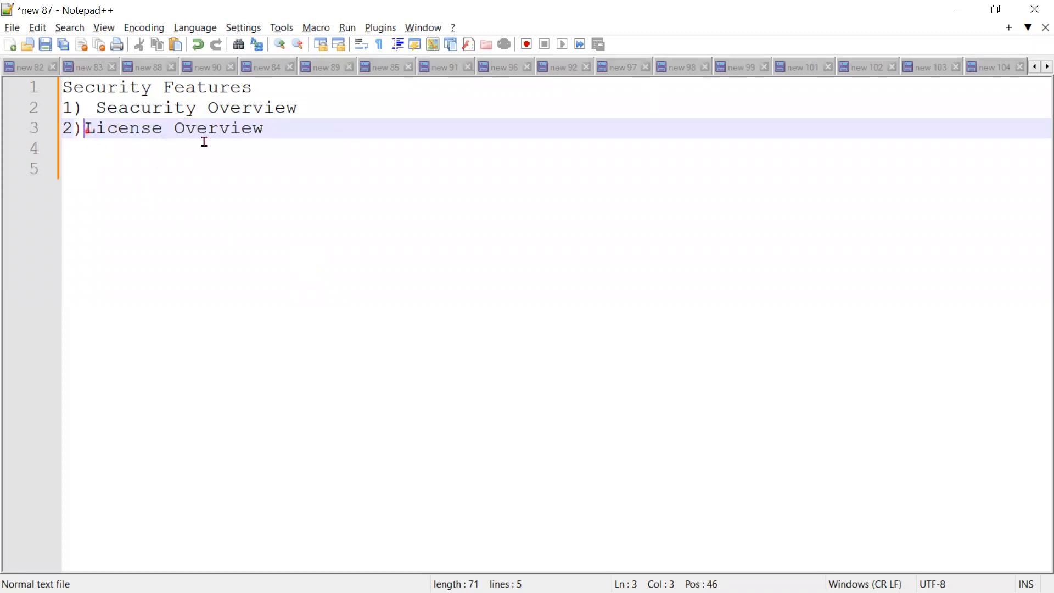
{"action": "left_click", "coordinate": [301, 131]}
Add "3) Profile Overview" to the list, with "1) Useof Profile" as an indented sub-item.
{"action": "key", "text": "Return"}
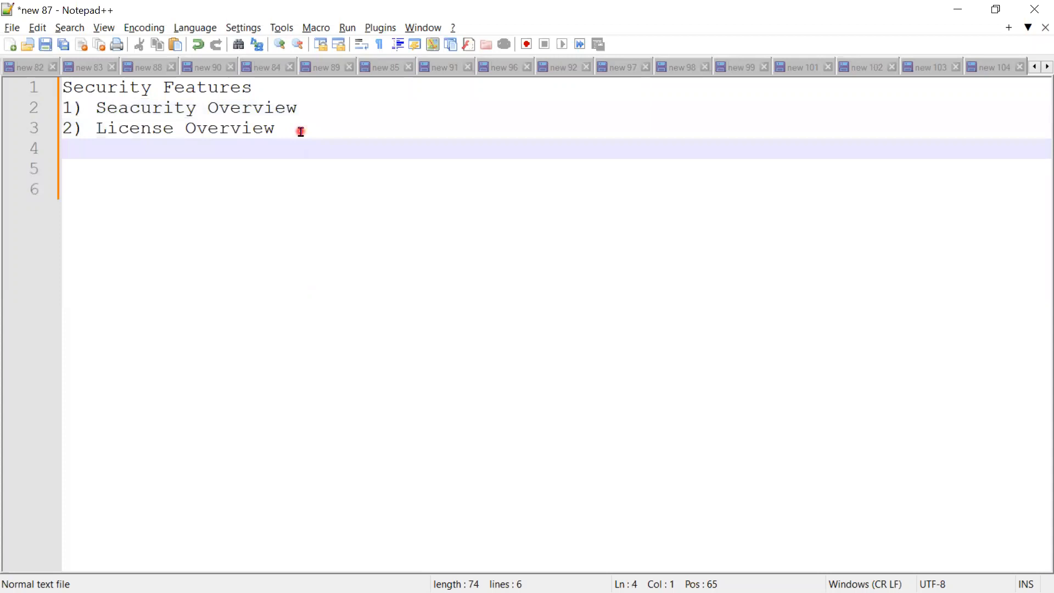
{"action": "type", "text": "3) Profile Over"}
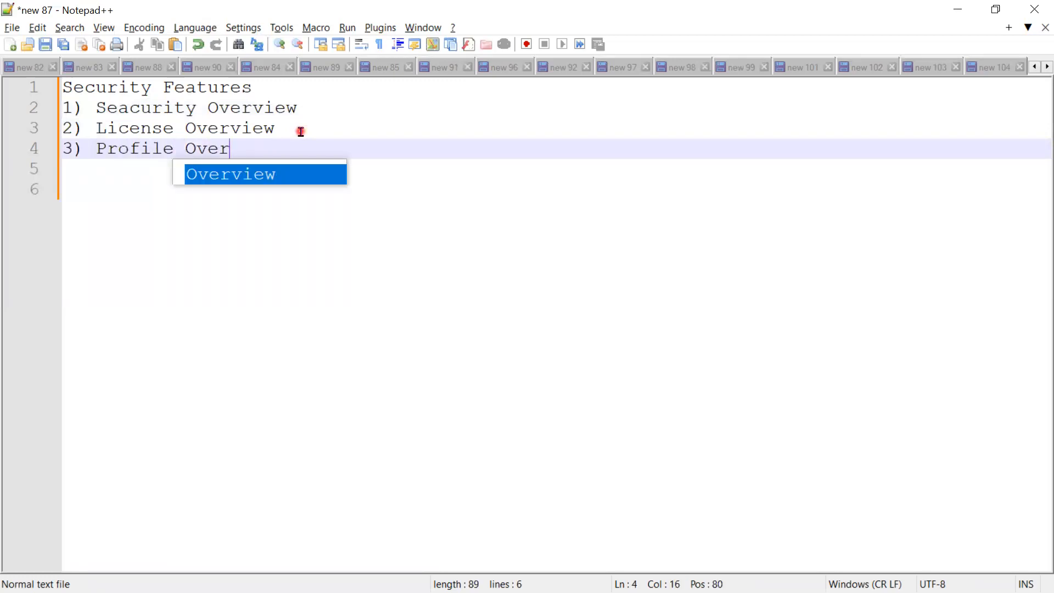
{"action": "type", "text": "view"}
{"action": "key", "text": "Return"}
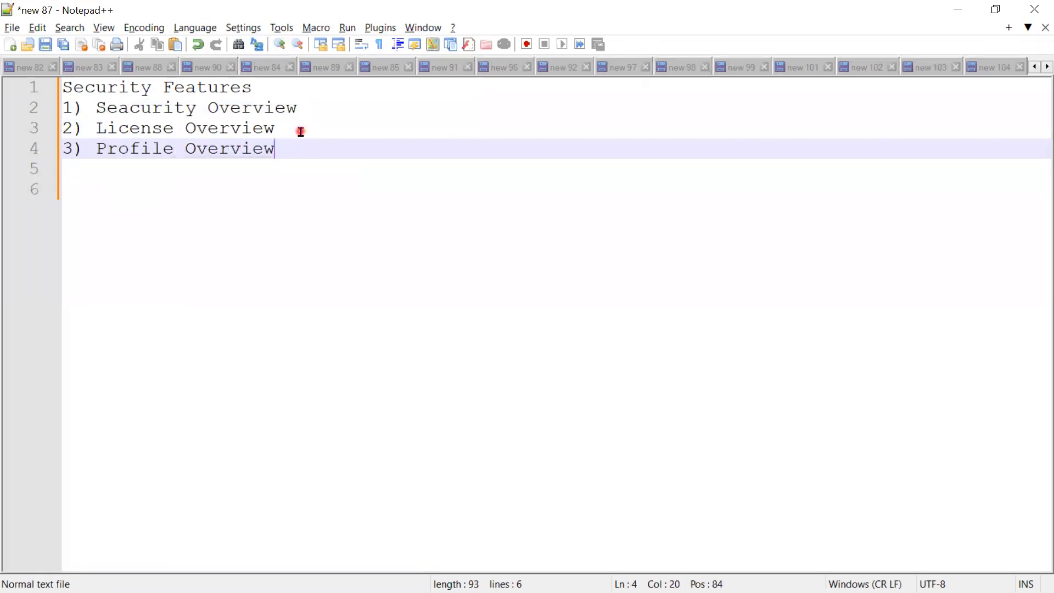
{"action": "key", "text": "Return"}
{"action": "key", "text": "Tab"}
{"action": "type", "text": "1)"}
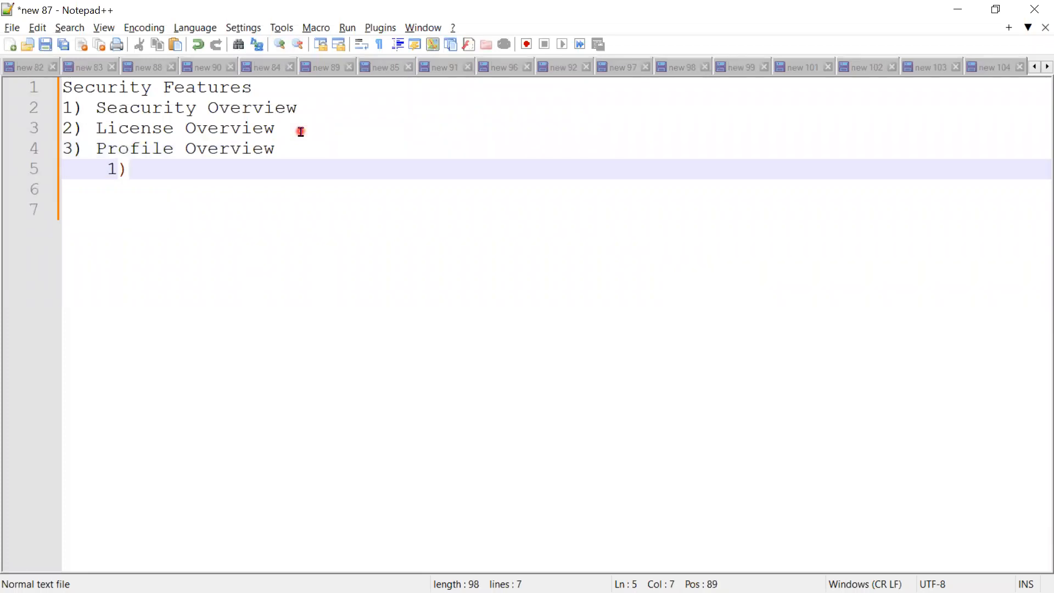
{"action": "type", "text": " Useof Profil"}
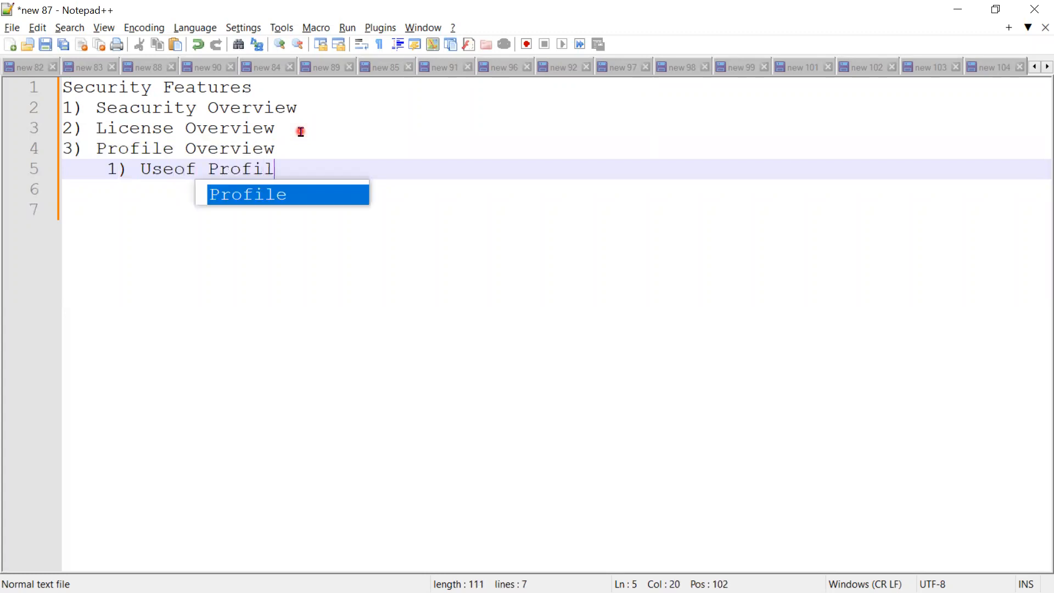
{"action": "type", "text": "e"}
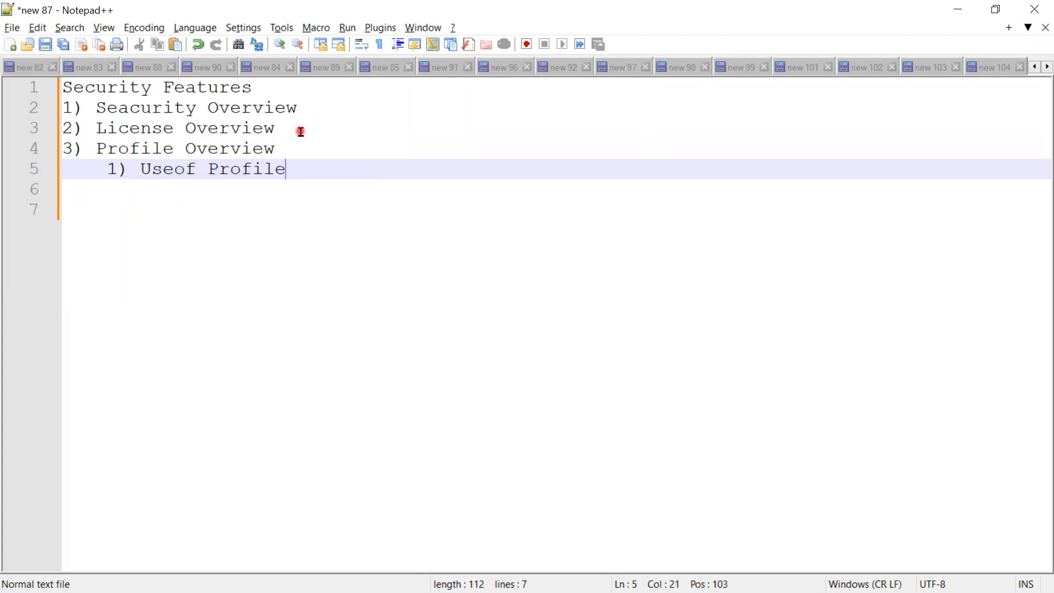
Correct the first Profile Overview sub-item to "1) Use of Profile" and add "2) Type of Profile" below it.
{"action": "left_click", "coordinate": [174, 170]}
{"action": "left_click", "coordinate": [342, 168]}
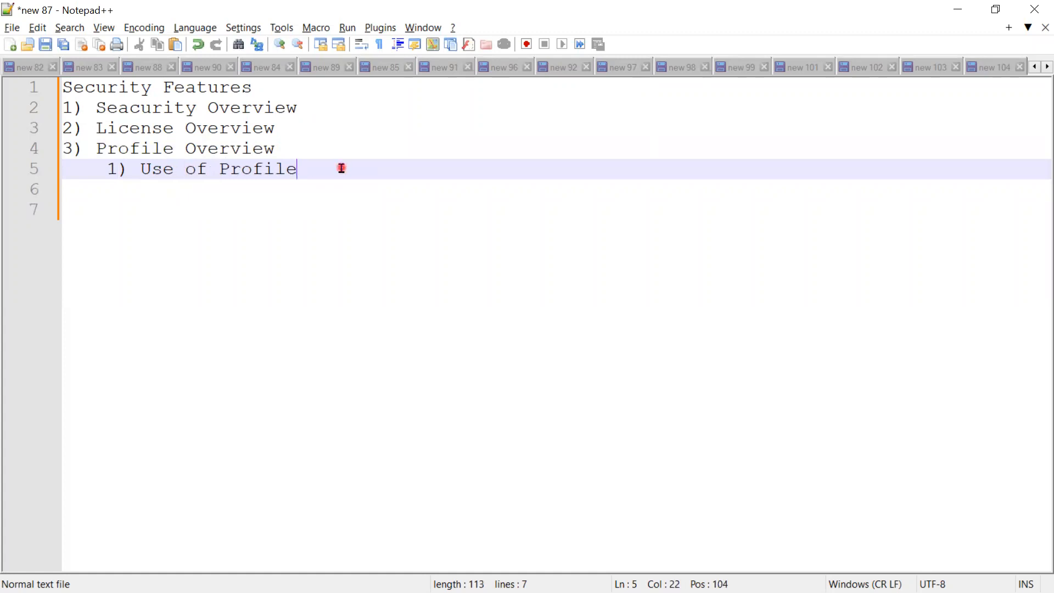
{"action": "key", "text": "Return"}
{"action": "type", "text": "2) Type "}
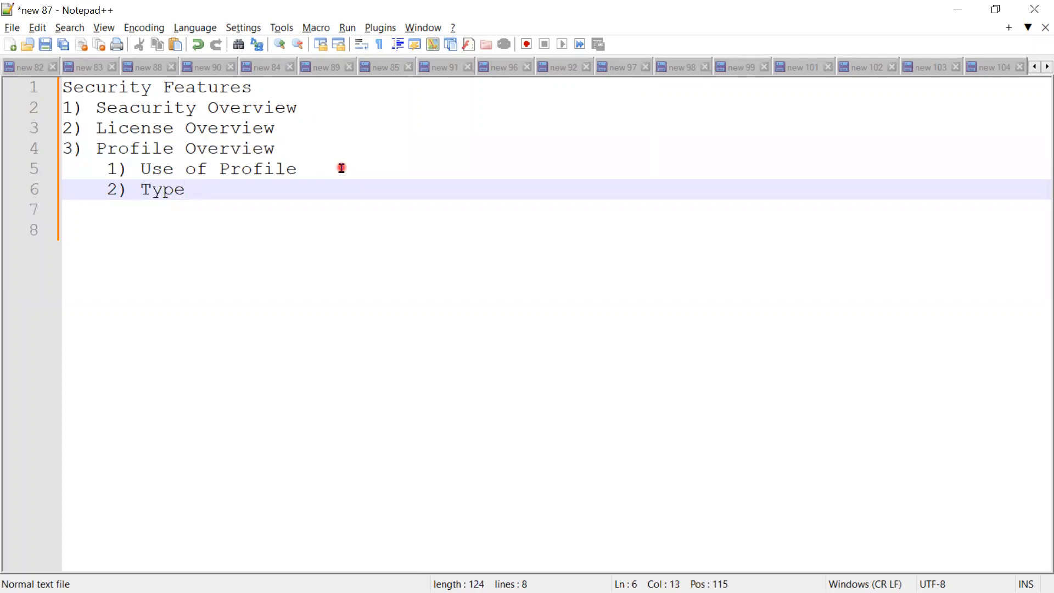
{"action": "type", "text": "of Profi"}
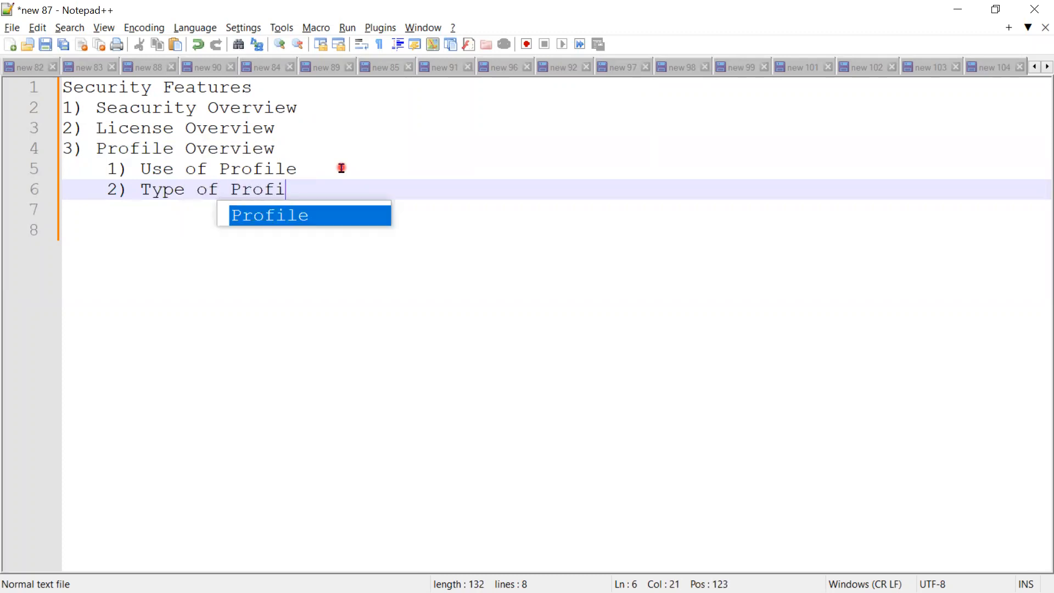
{"action": "key", "text": "Return"}
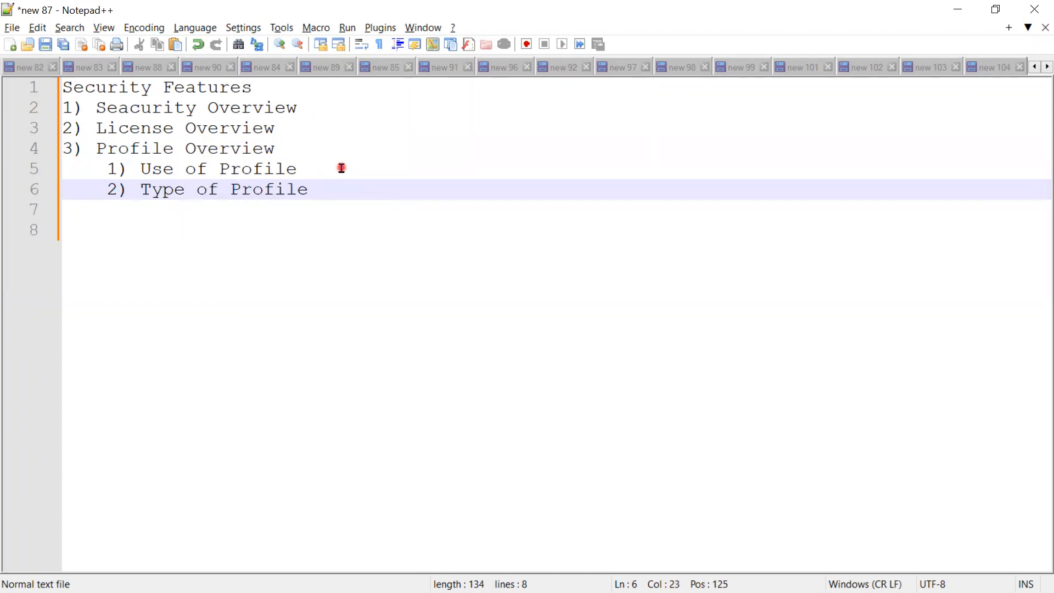
Add "3) Create a custom Profile" as the third sub-item under Profile Overview, with correct spacing between the words.
{"action": "key", "text": "Return"}
{"action": "type", "text": "3)Cre"}
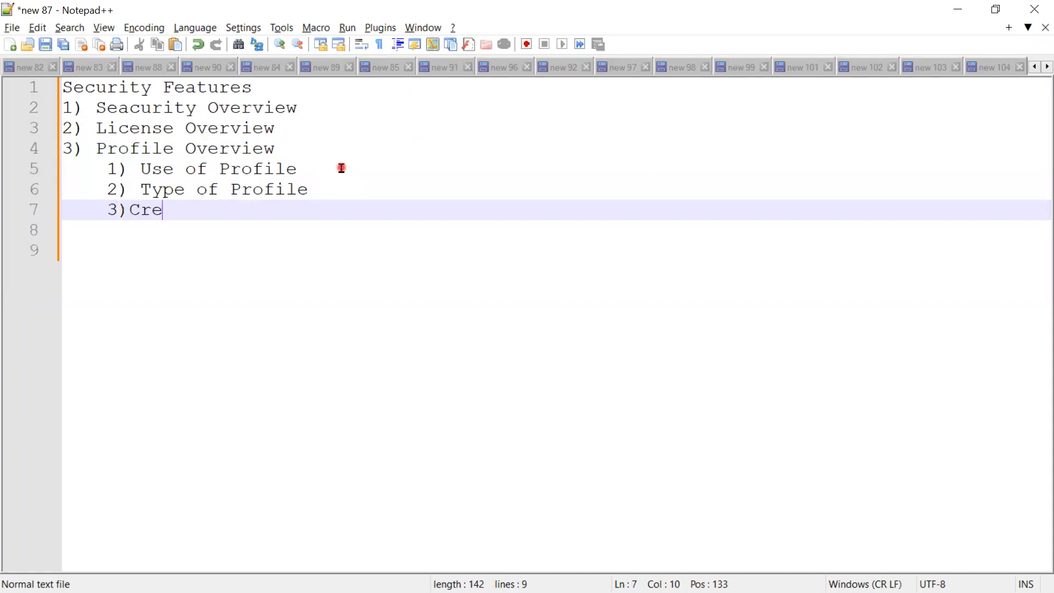
{"action": "type", "text": "ate acustom Profile"}
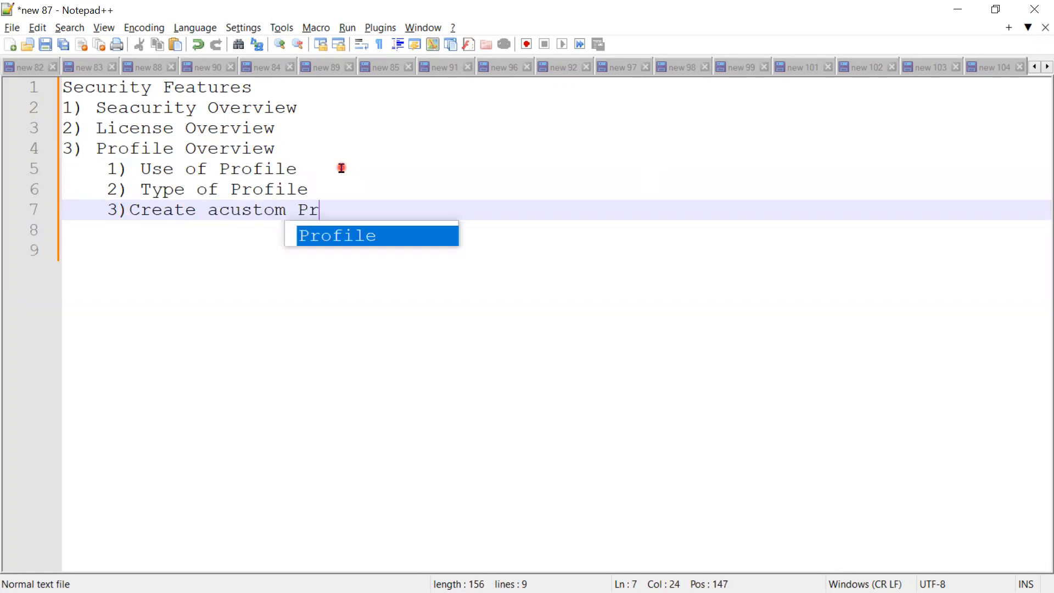
{"action": "left_click", "coordinate": [223, 211]}
{"action": "key", "text": "Left"}
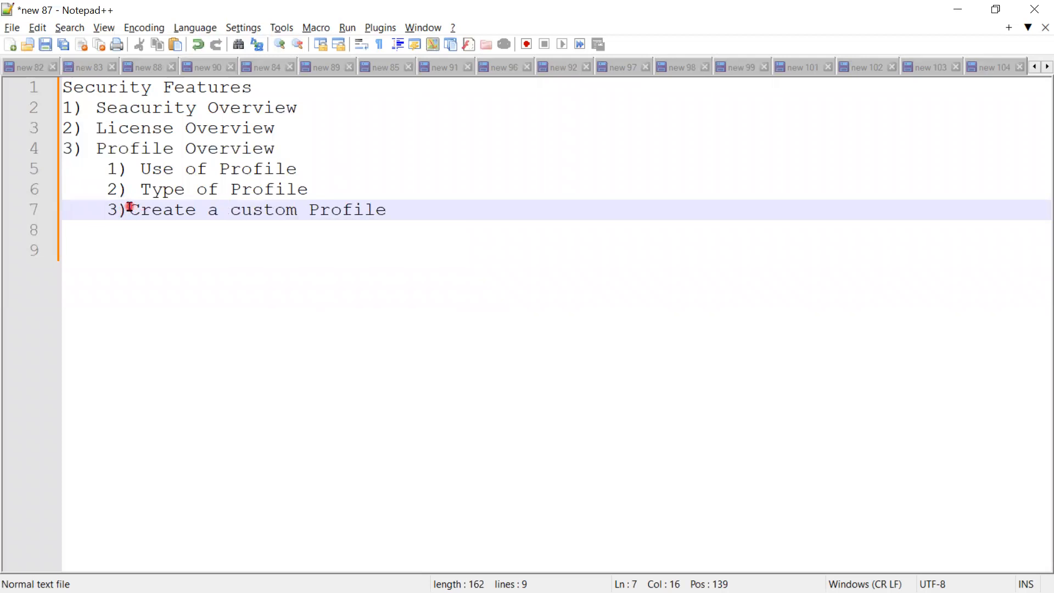
{"action": "left_click", "coordinate": [132, 211]}
{"action": "left_click", "coordinate": [405, 212]}
{"action": "key", "text": "Return"}
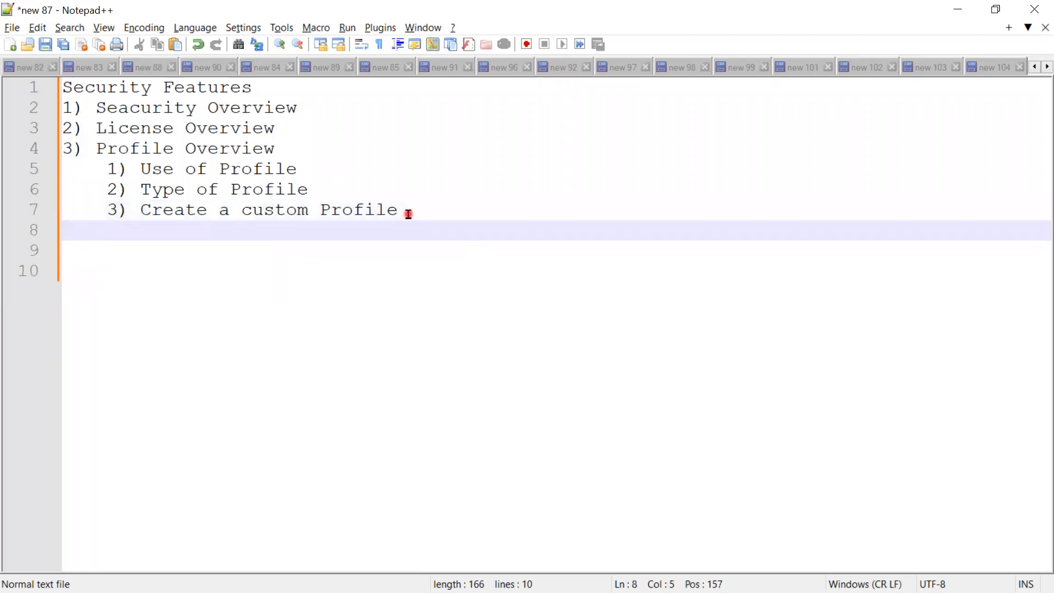
Add "4) Assign the profile to user" as the fourth Profile Overview sub-item, with correct spacing between the words.
{"action": "type", "text": "4) Assign theprofileto user"}
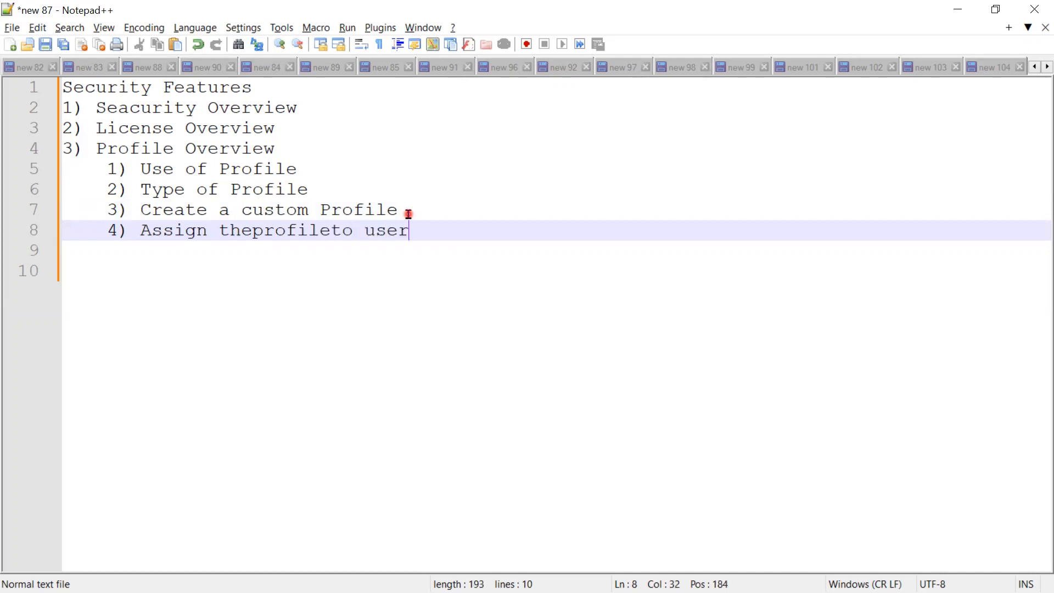
{"action": "left_click", "coordinate": [252, 231]}
{"action": "left_click", "coordinate": [343, 232]}
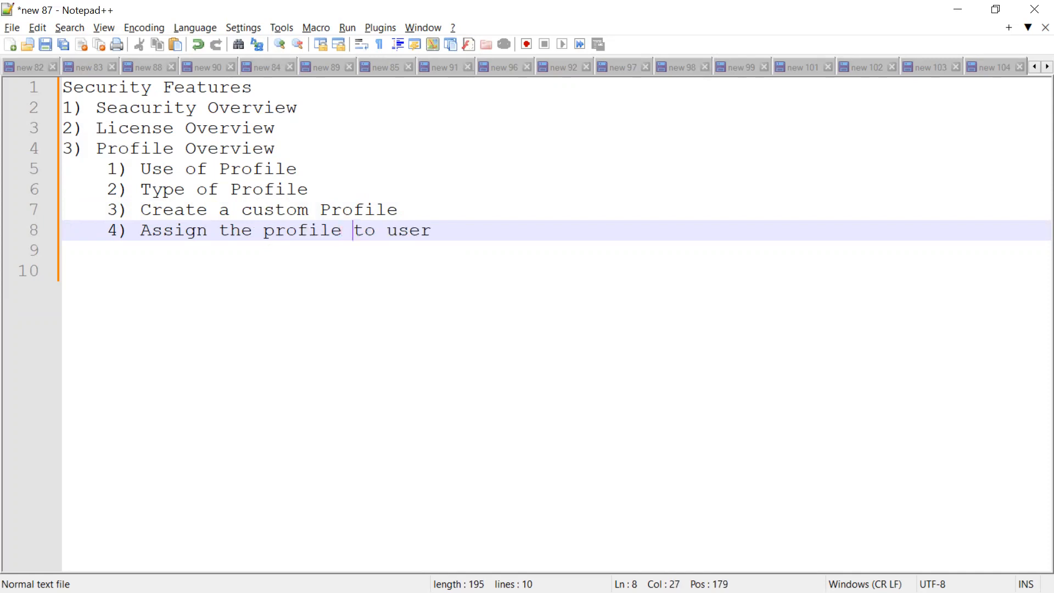
{"action": "key", "text": "alt+Tab"}
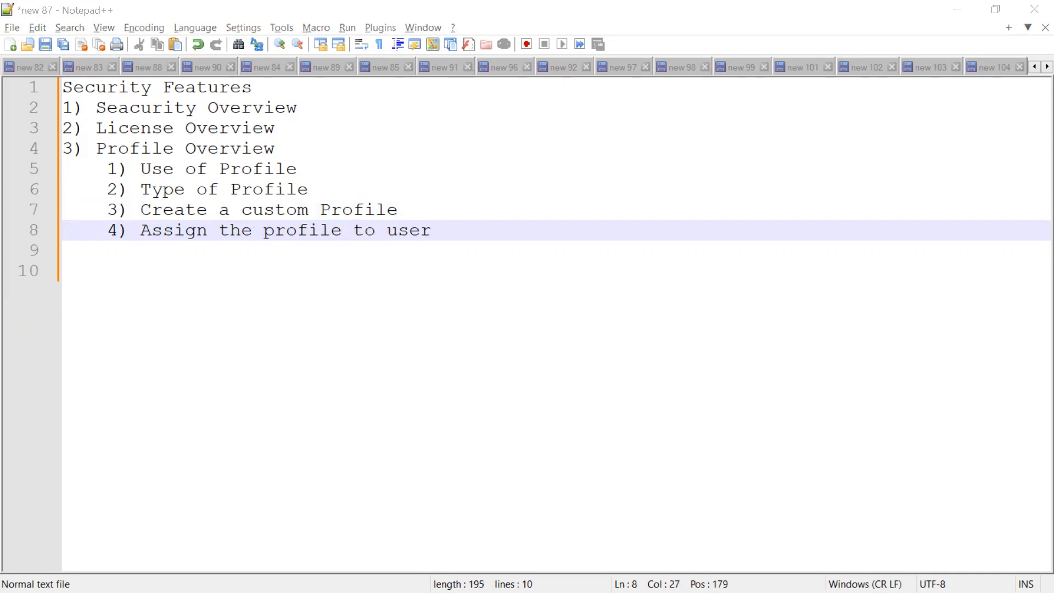
Add the unindented main item "4) User Management" below the Profile Overview sub-items.
{"action": "left_click", "coordinate": [443, 228]}
{"action": "key", "text": "Return"}
{"action": "key", "text": "BackSpace"}
{"action": "type", "text": "4)"}
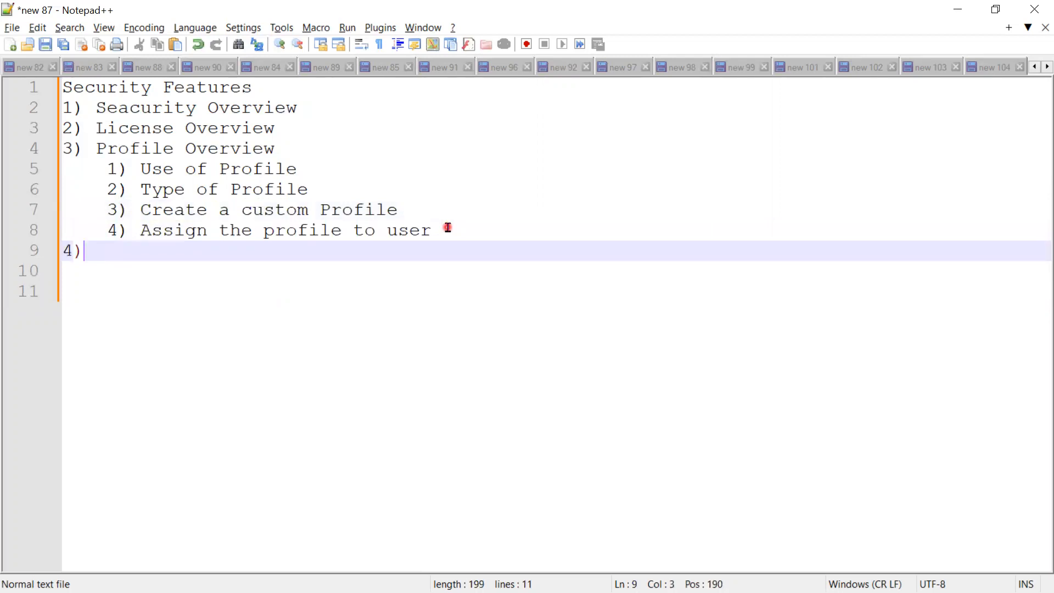
{"action": "type", "text": " User "}
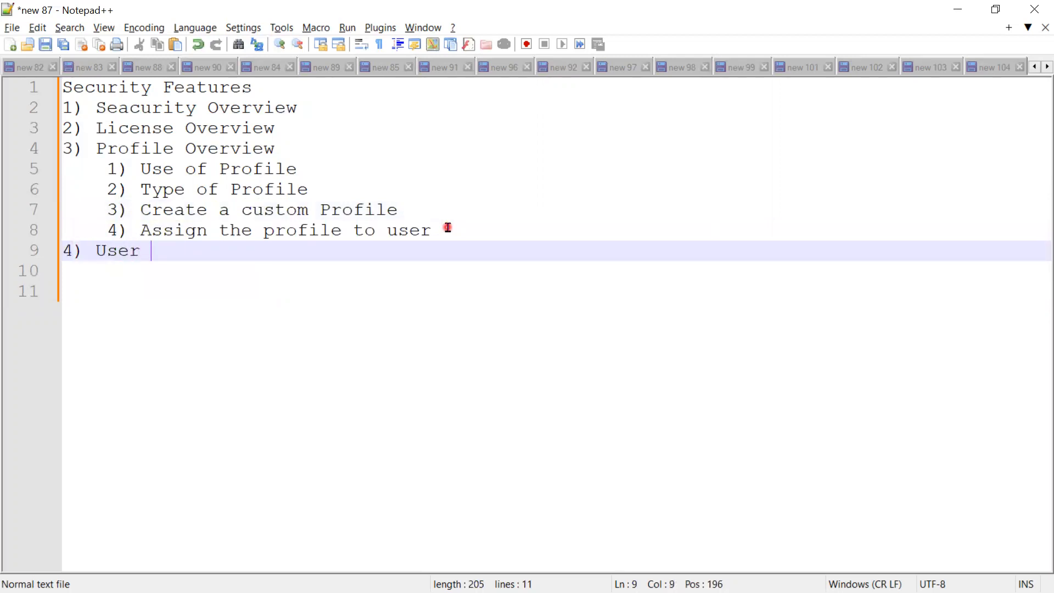
{"action": "type", "text": "Management"}
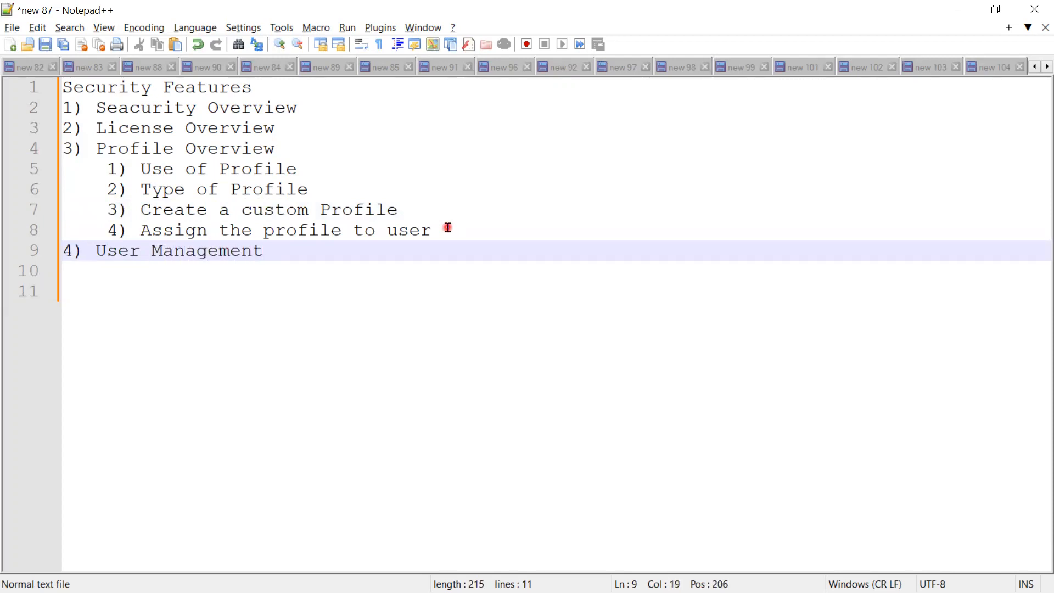
Add the indented sub-item "1. Adding the User" under User Management.
{"action": "key", "text": "Return"}
{"action": "key", "text": "Tab"}
{"action": "type", "text": "1. A"}
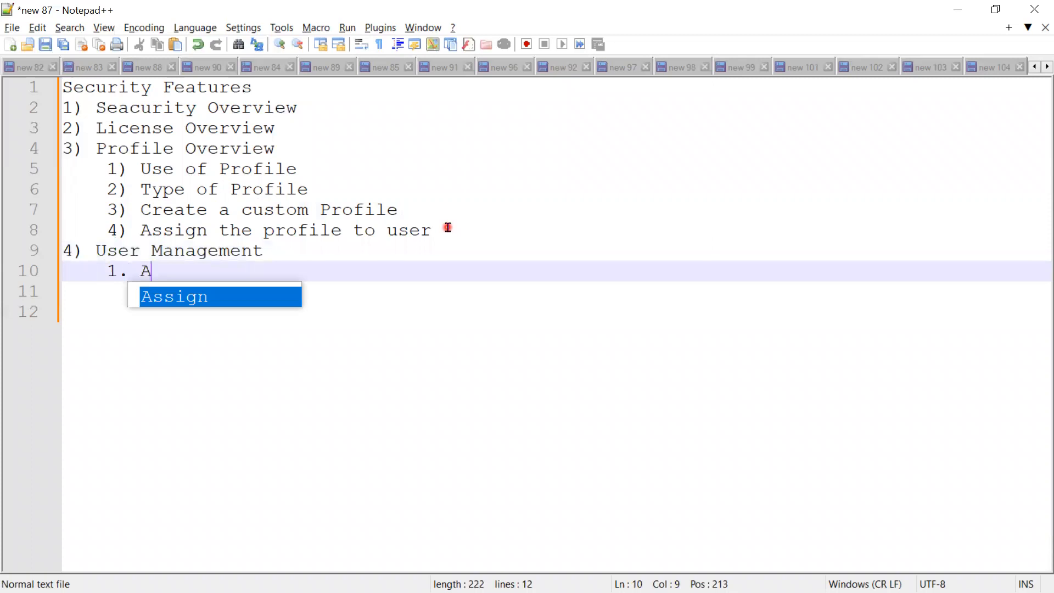
{"action": "type", "text": "dding the"}
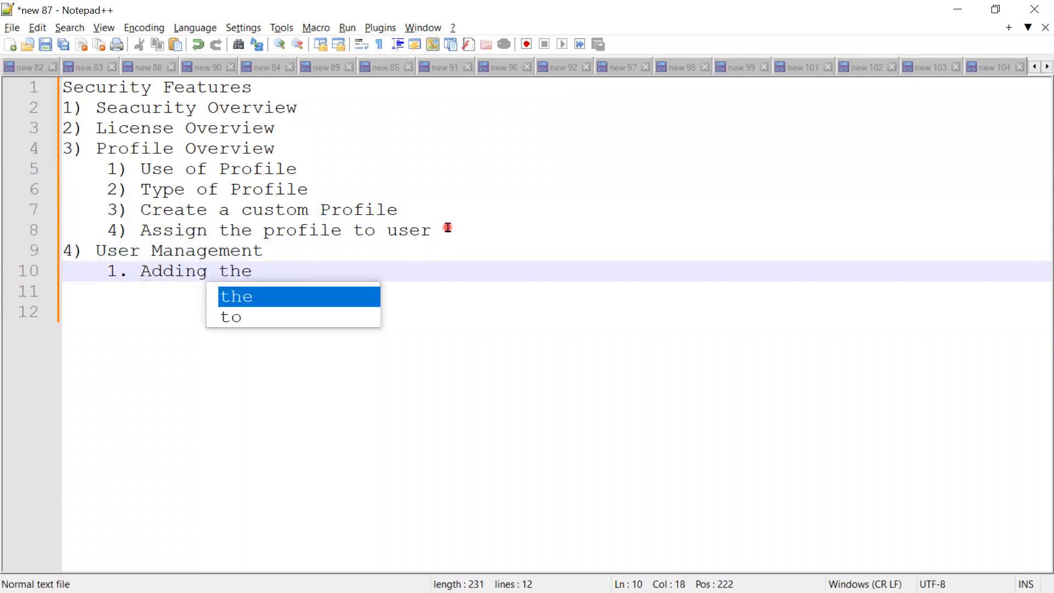
{"action": "type", "text": " User"}
{"action": "key", "text": "Escape"}
{"action": "key", "text": "Return"}
Add "2. Editing the Existing user" as the second sub-item under User Management.
{"action": "type", "text": "2"}
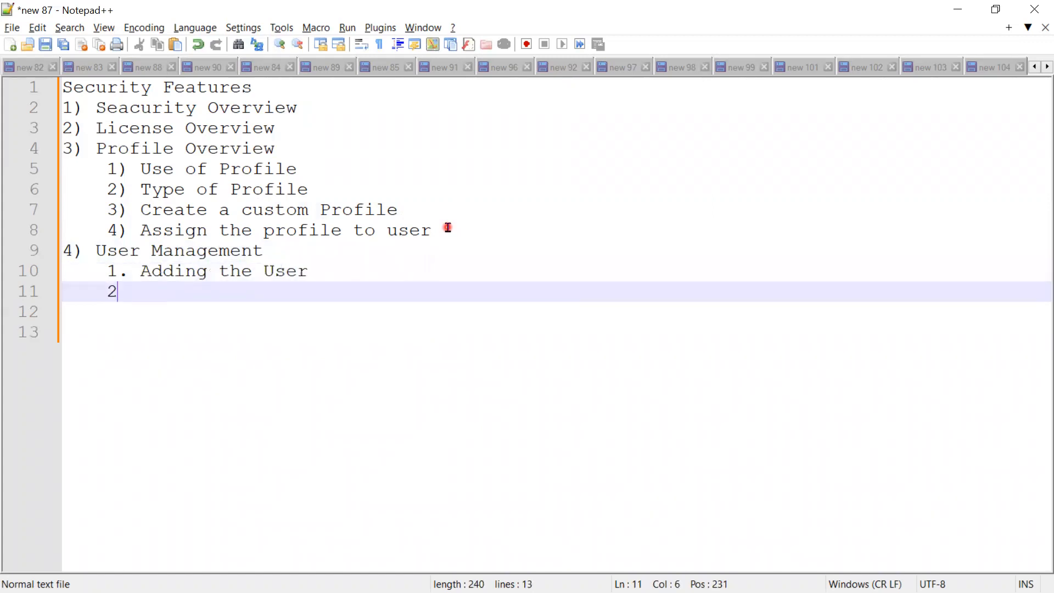
{"action": "type", "text": ". Ed"}
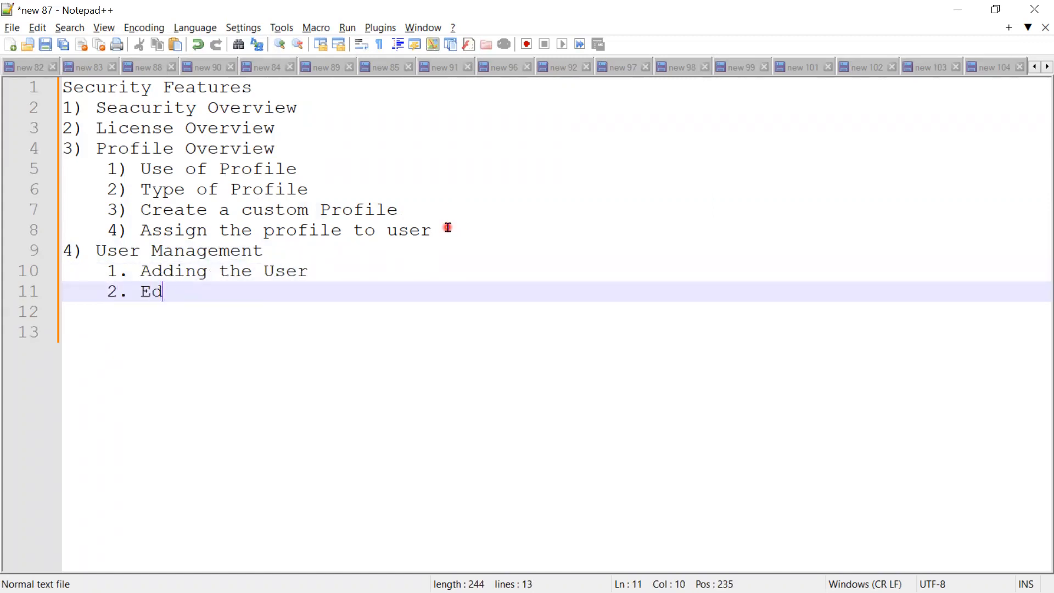
{"action": "type", "text": "iting the "}
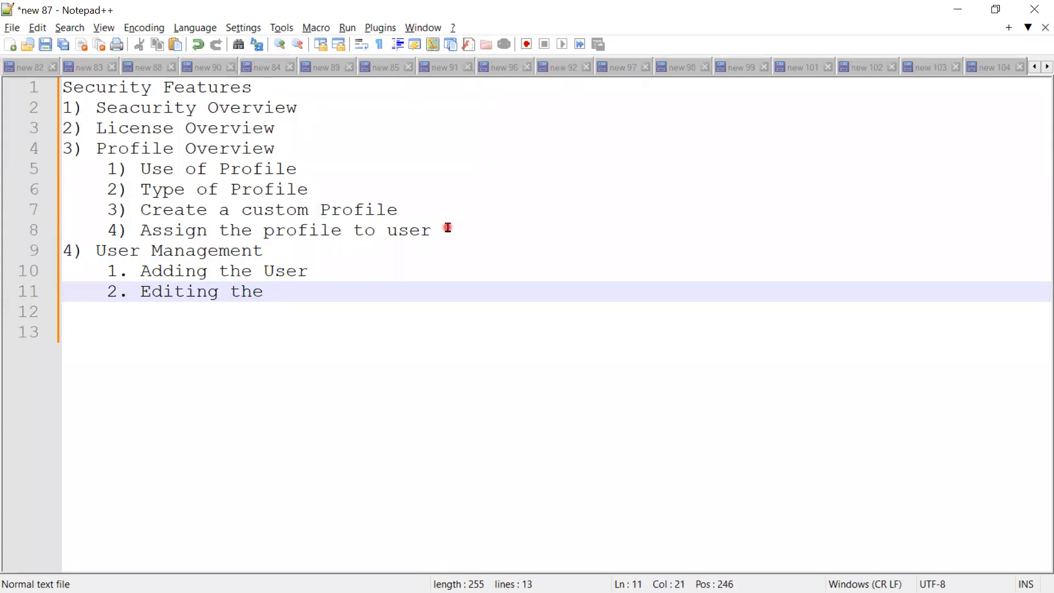
{"action": "type", "text": "Existing"}
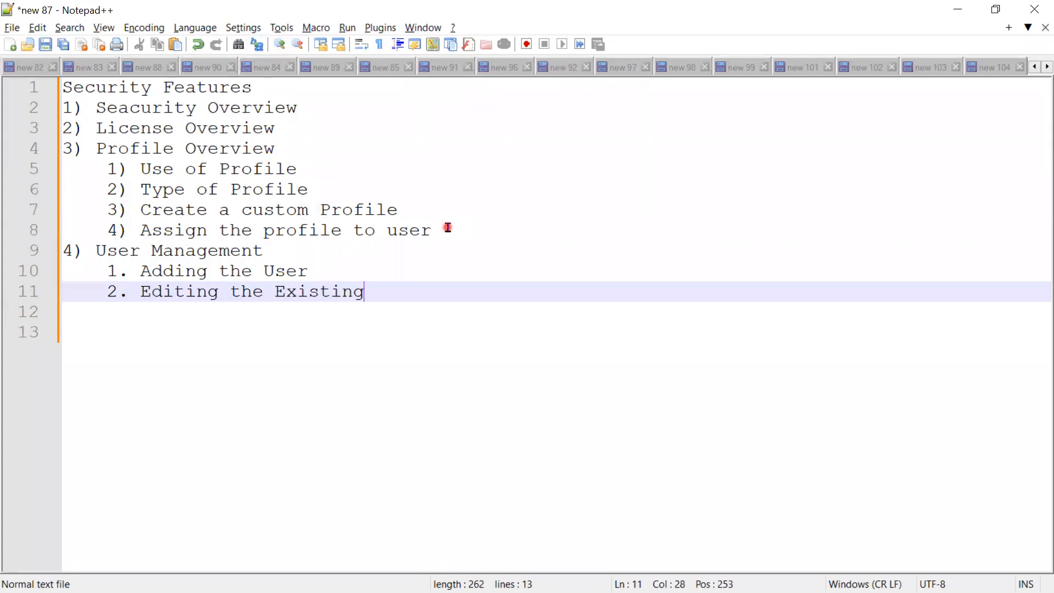
{"action": "type", "text": " user"}
{"action": "key", "text": "Return"}
{"action": "key", "text": "Return"}
Add "3. Reset the user Password" as the third sub-item under User Management.
{"action": "type", "text": "3. Rest"}
{"action": "key", "text": "BackSpace"}
{"action": "type", "text": "et the "}
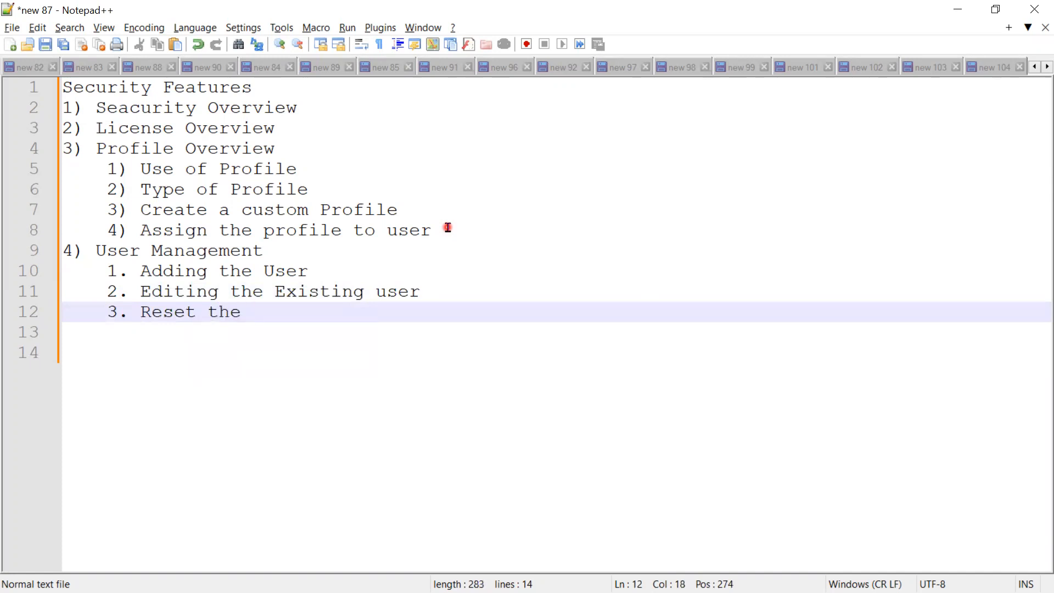
{"action": "type", "text": "user Pas"}
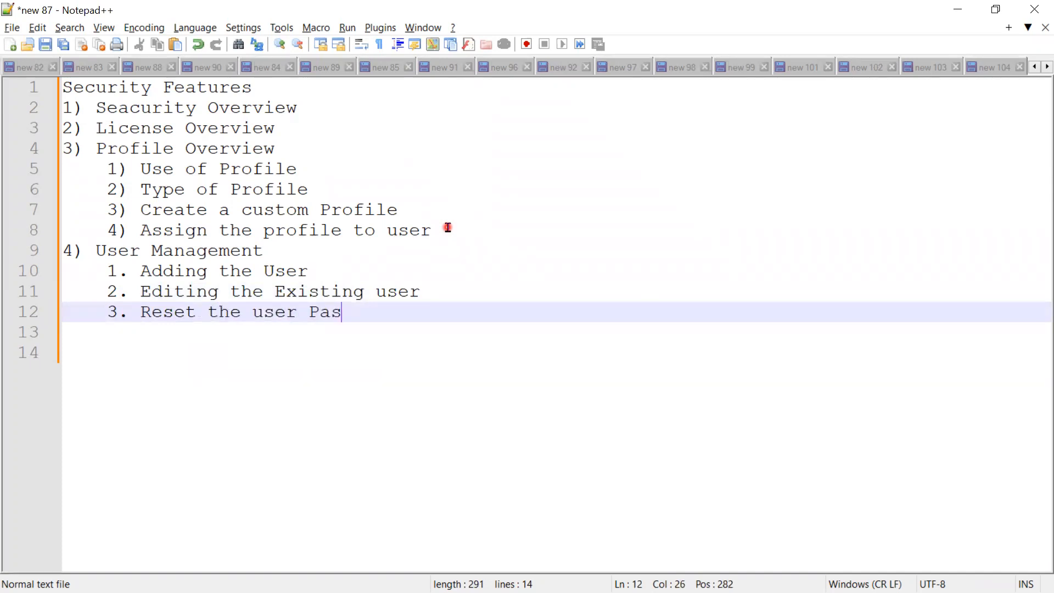
{"action": "type", "text": "sword"}
{"action": "key", "text": "Return"}
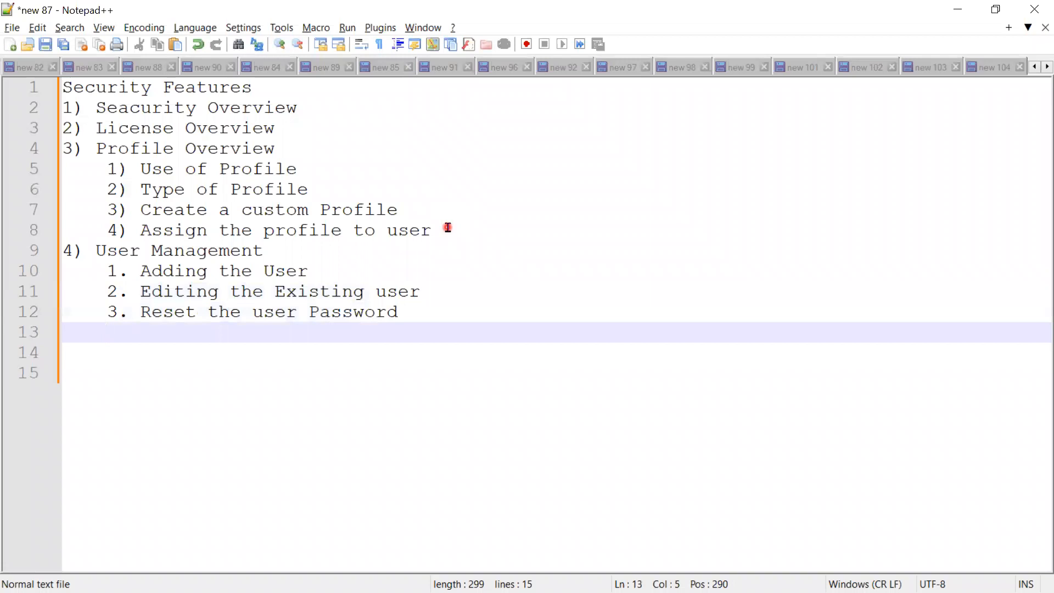
Add "4. Prevent the user" under User Management, with "1. Deactivate the user" indented one level deeper.
{"action": "type", "text": "4. Pre"}
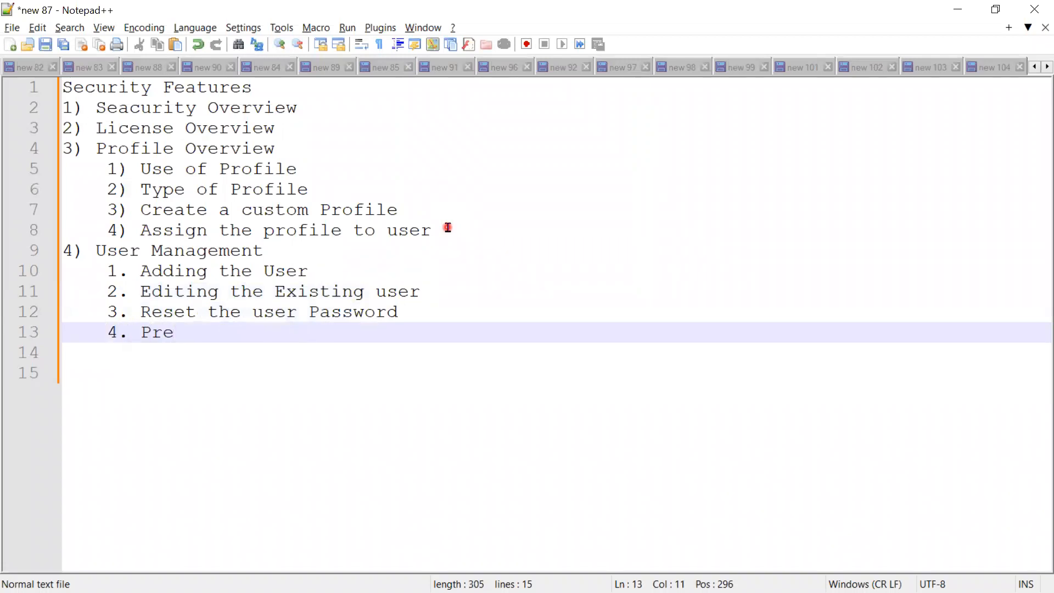
{"action": "type", "text": "vent the user"}
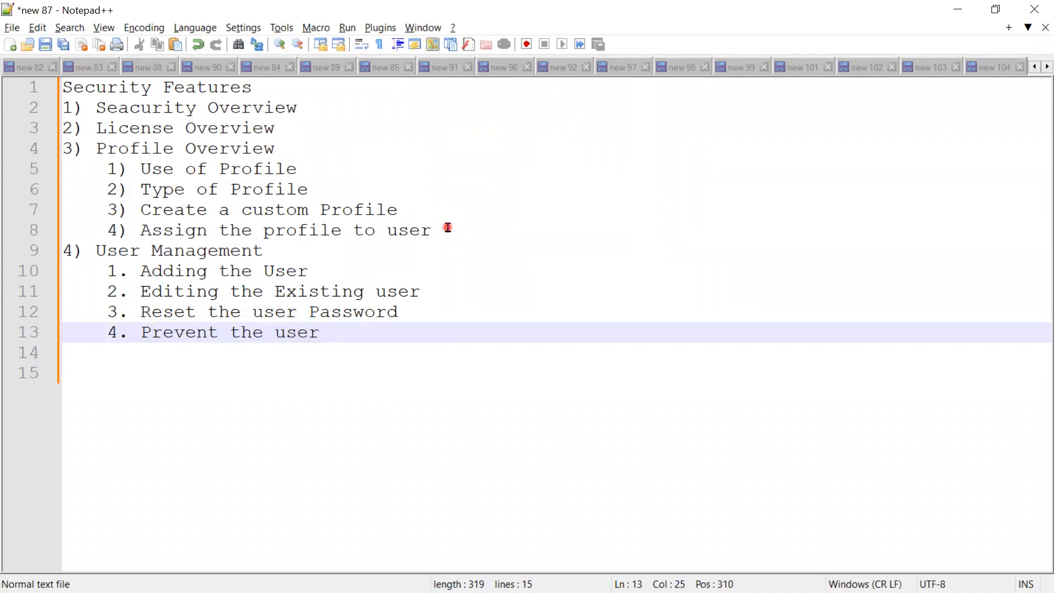
{"action": "key", "text": "Return"}
{"action": "type", "text": "1. Dea"}
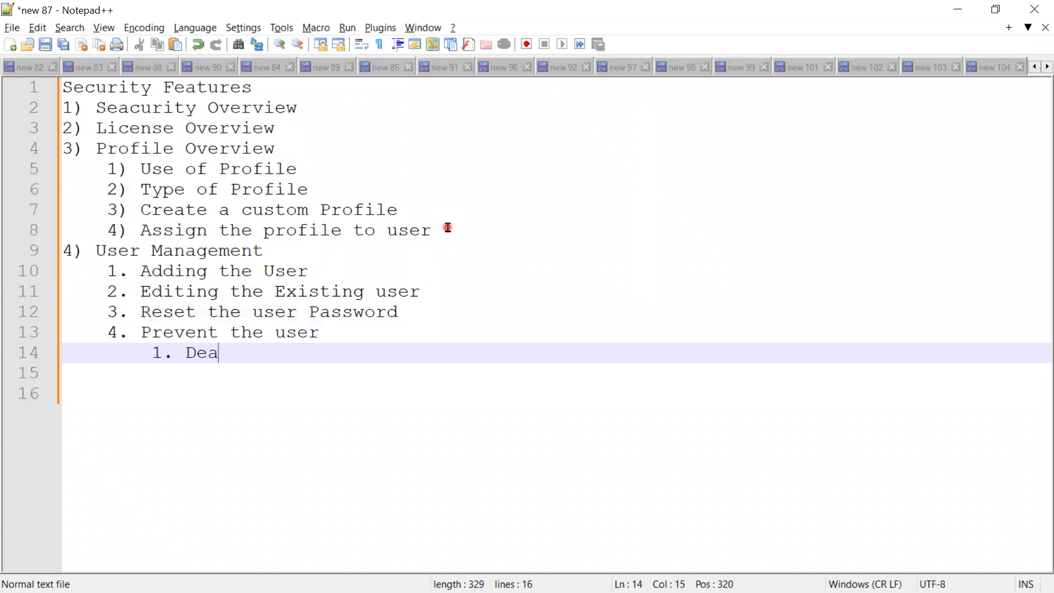
{"action": "type", "text": "ctivate"}
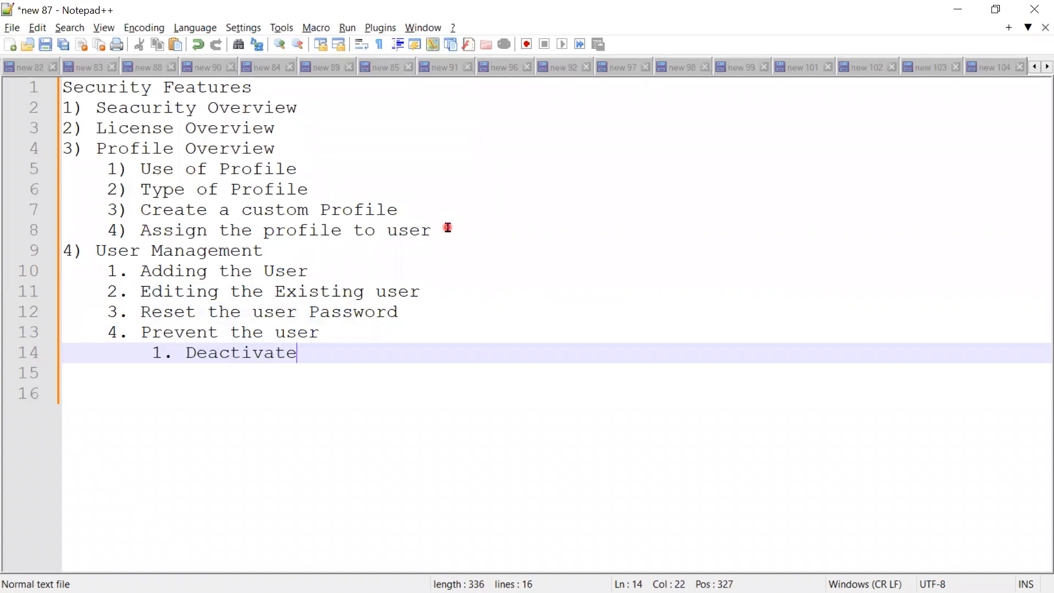
{"action": "type", "text": " the user"}
{"action": "key", "text": "Return"}
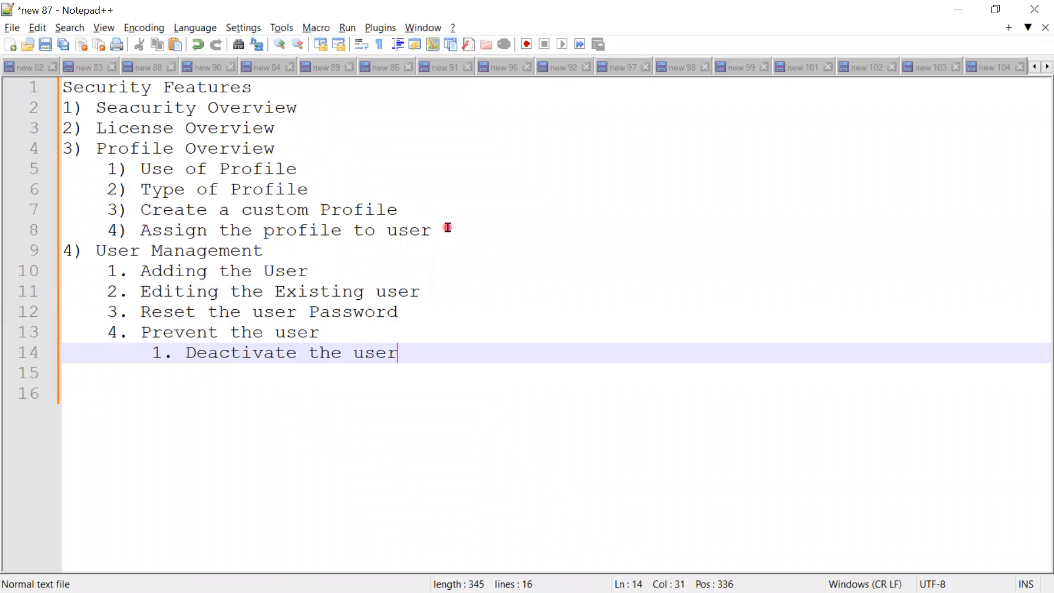
Add "2. Freeze the user" as the second nested item under "Prevent the user".
{"action": "key", "text": "Return"}
{"action": "type", "text": "2. Freeze "}
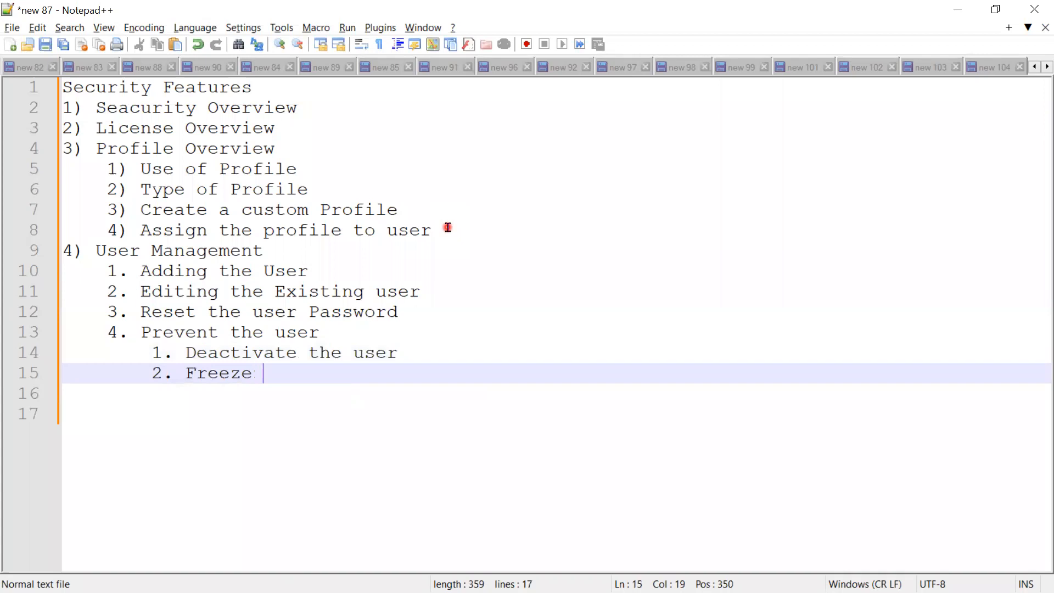
{"action": "type", "text": "the user"}
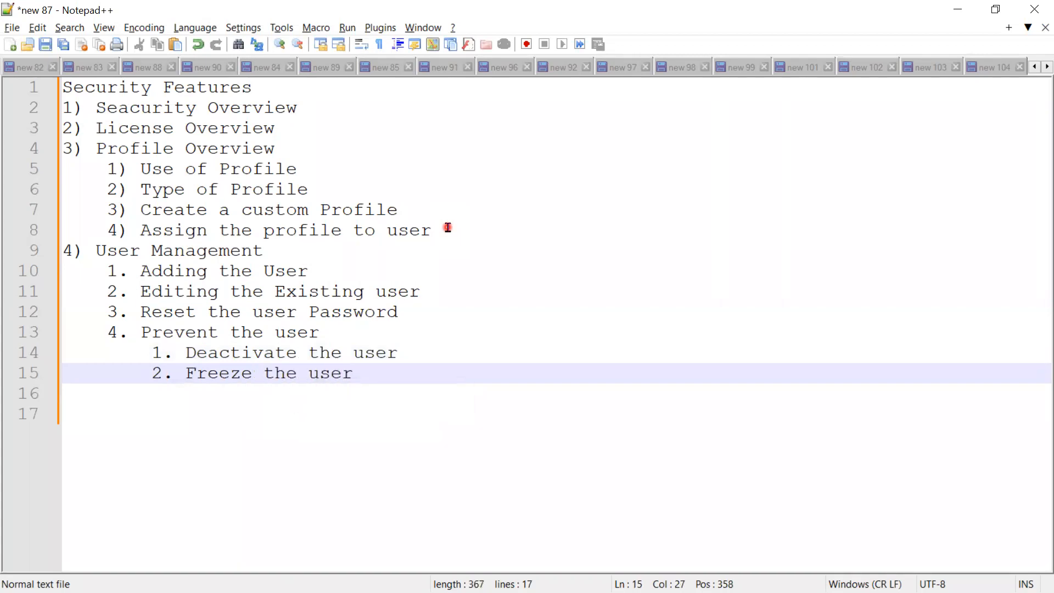
{"action": "key", "text": "Return"}
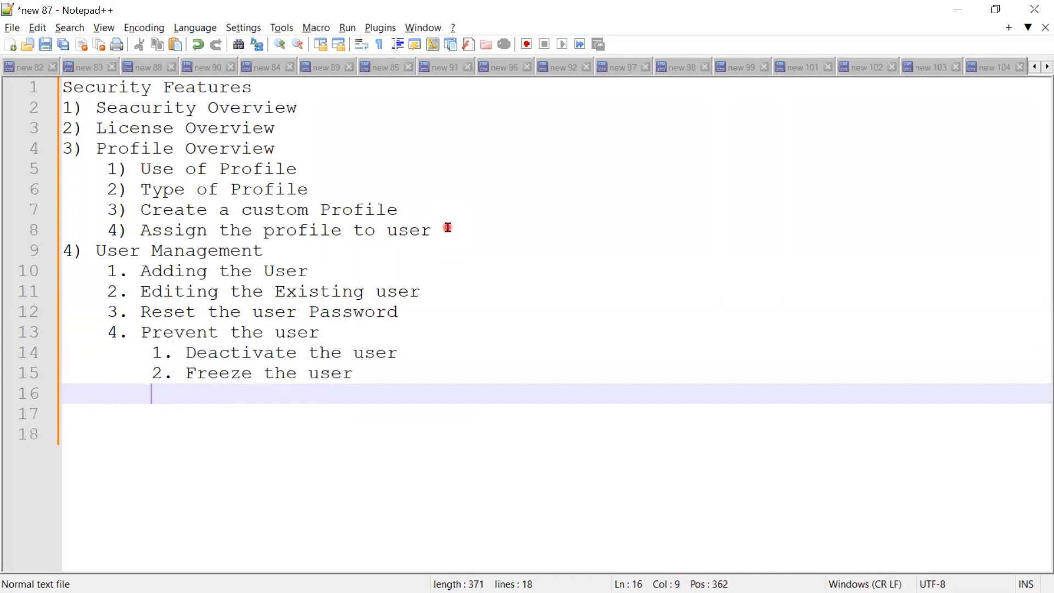
Add the unindented main item "5) Role Hierarchy" below the User Management section.
{"action": "key", "text": "BackSpace"}
{"action": "key", "text": "BackSpace"}
{"action": "type", "text": "5) Role Hier"}
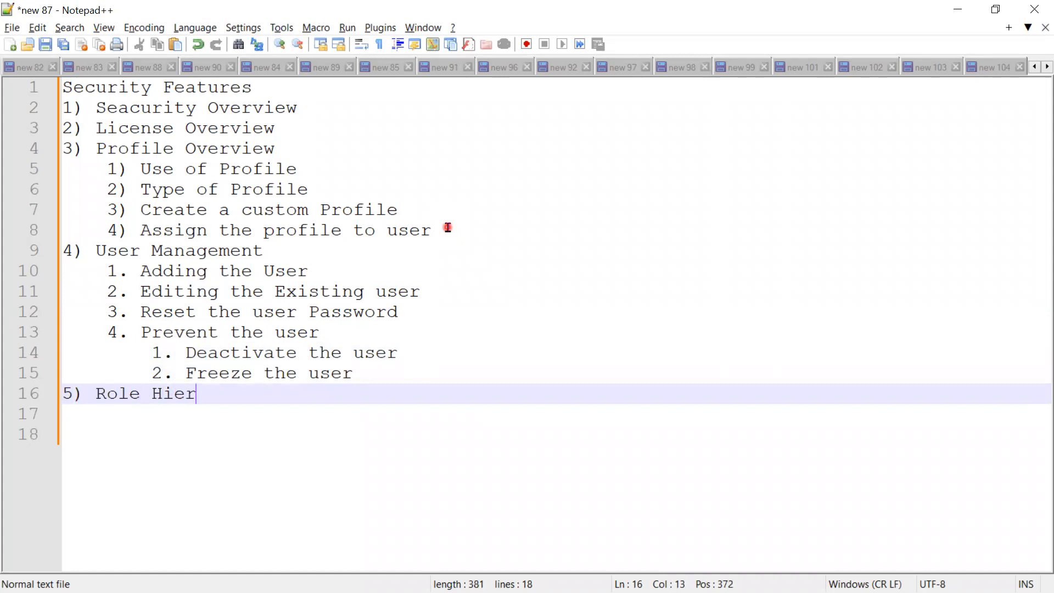
{"action": "type", "text": "archy"}
{"action": "key", "text": "Return"}
Add "1. Overview of Role Hierarchy" as the first indented sub-item under Role Hierarchy.
{"action": "key", "text": "Tab"}
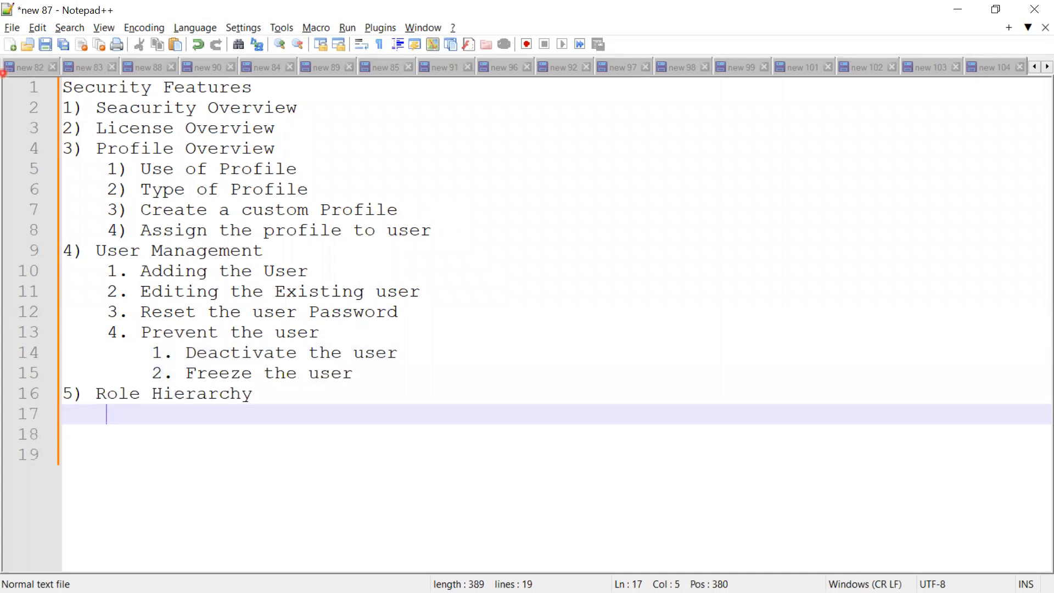
{"action": "type", "text": "1. Over"}
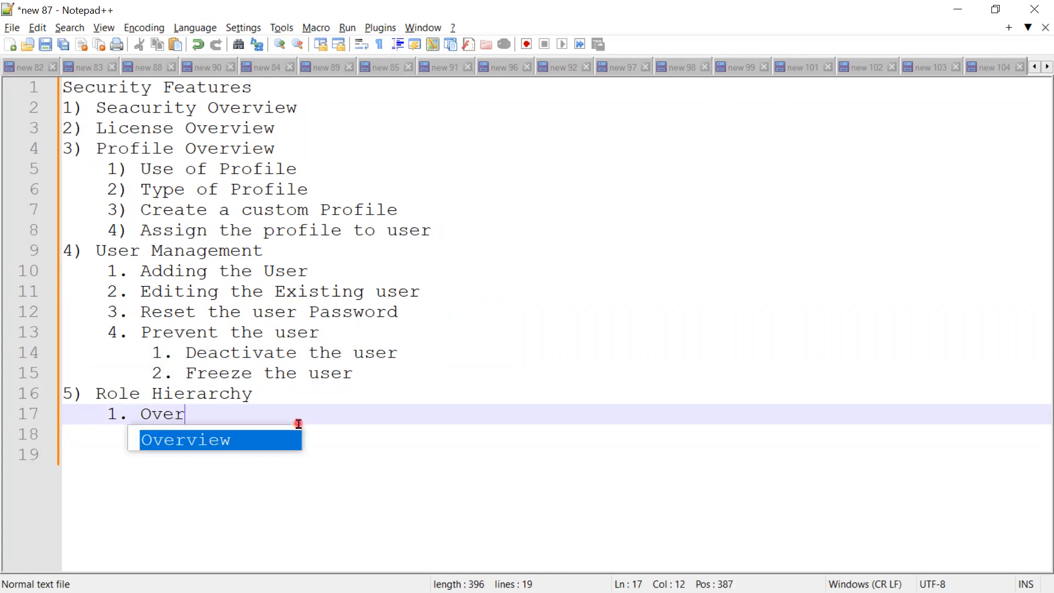
{"action": "key", "text": "Return"}
{"action": "type", "text": "o"}
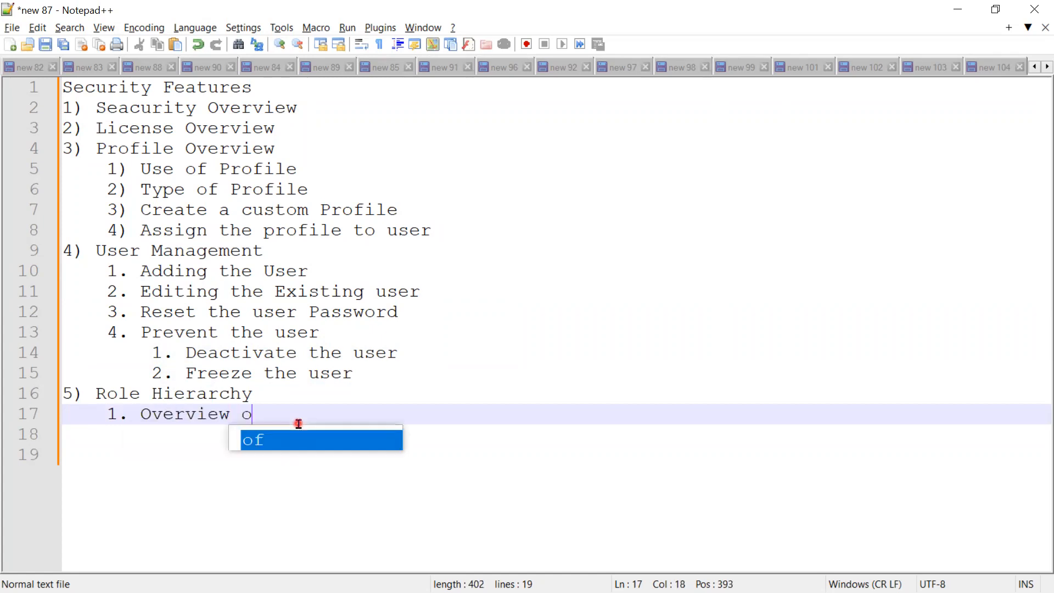
{"action": "type", "text": "f H"}
{"action": "key", "text": "BackSpace"}
{"action": "type", "text": "R"}
{"action": "key", "text": "Down"}
{"action": "key", "text": "Return"}
{"action": "type", "text": "J"}
{"action": "key", "text": "BackSpace"}
{"action": "type", "text": "H"}
{"action": "key", "text": "Return"}
{"action": "key", "text": "Left"}
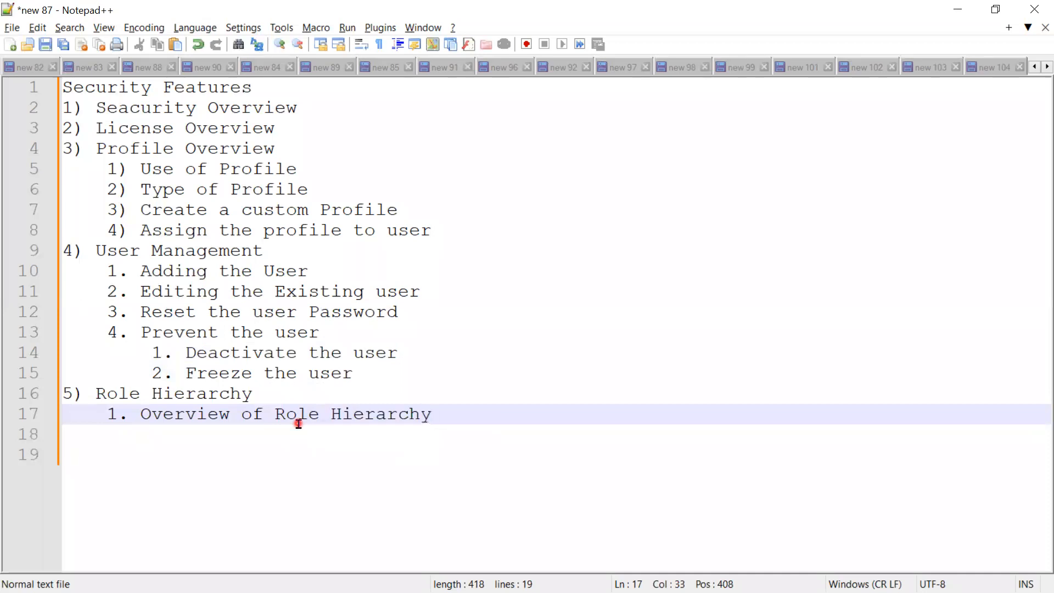
{"action": "key", "text": "Return"}
{"action": "key", "text": "BackSpace"}
{"action": "key", "text": "BackSpace"}
{"action": "key", "text": "End"}
Add "2. setup the Role Hierarchy" as the second sub-item under Role Hierarchy.
{"action": "key", "text": "Return"}
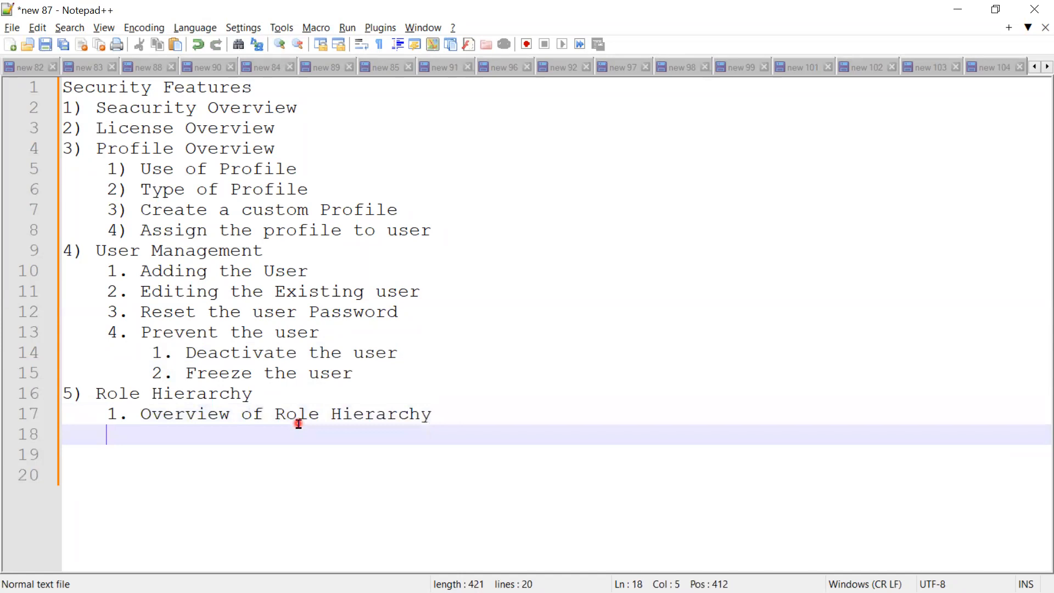
{"action": "type", "text": "2.  set"}
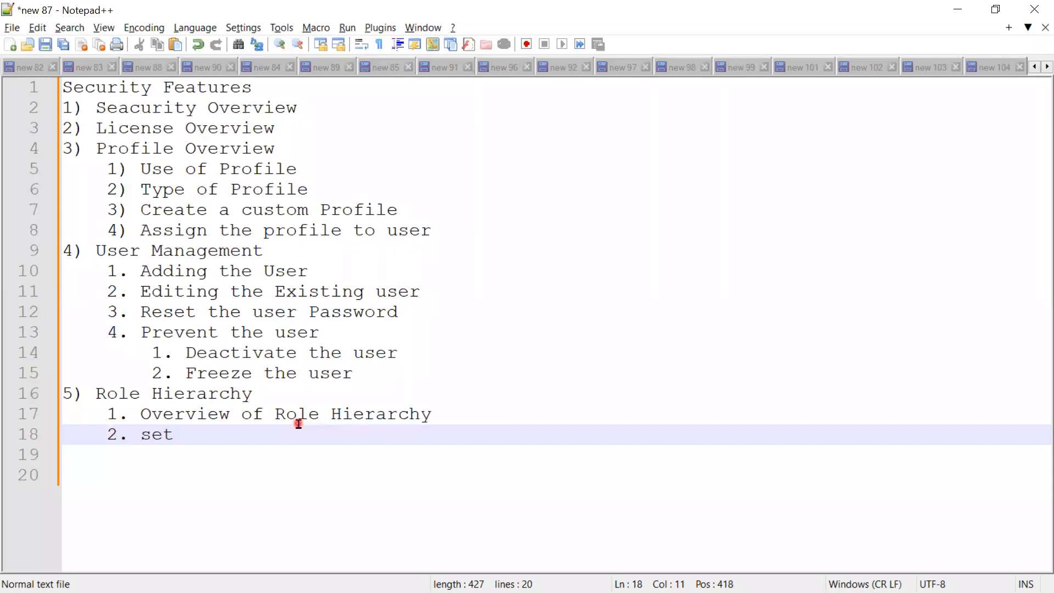
{"action": "type", "text": "up the Ro"}
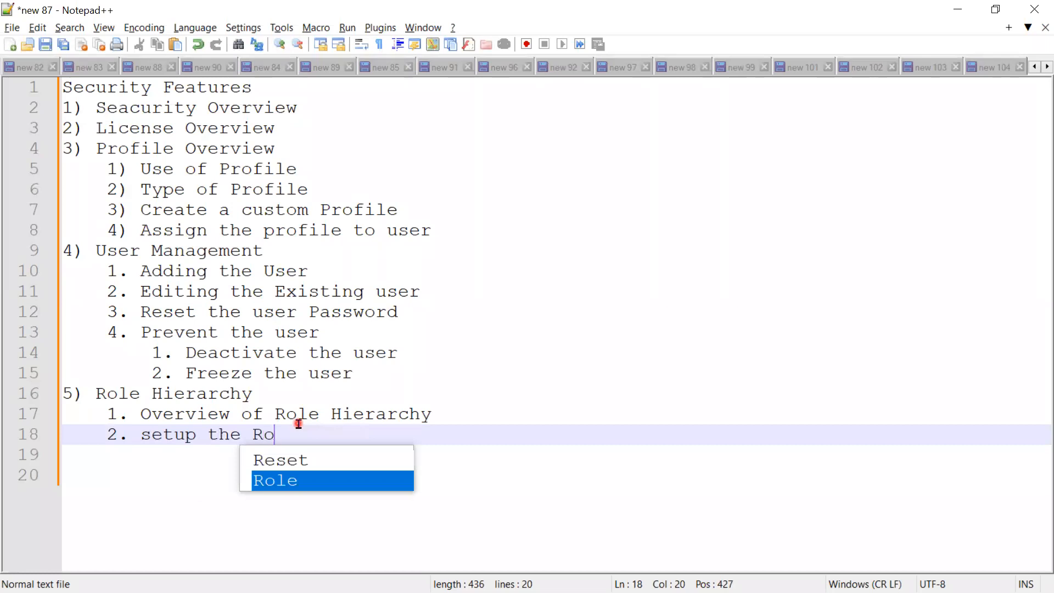
{"action": "type", "text": "le Hierarchy"}
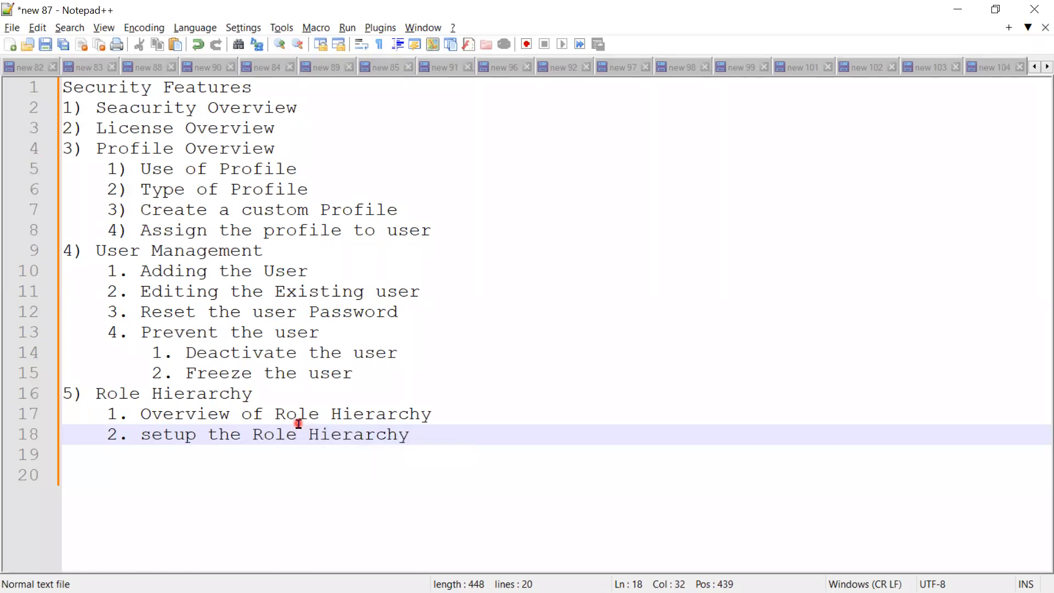
Add "3. Assign the Role Hierarchy" as the third sub-item under Role Hierarchy.
{"action": "key", "text": "Return"}
{"action": "type", "text": "3."}
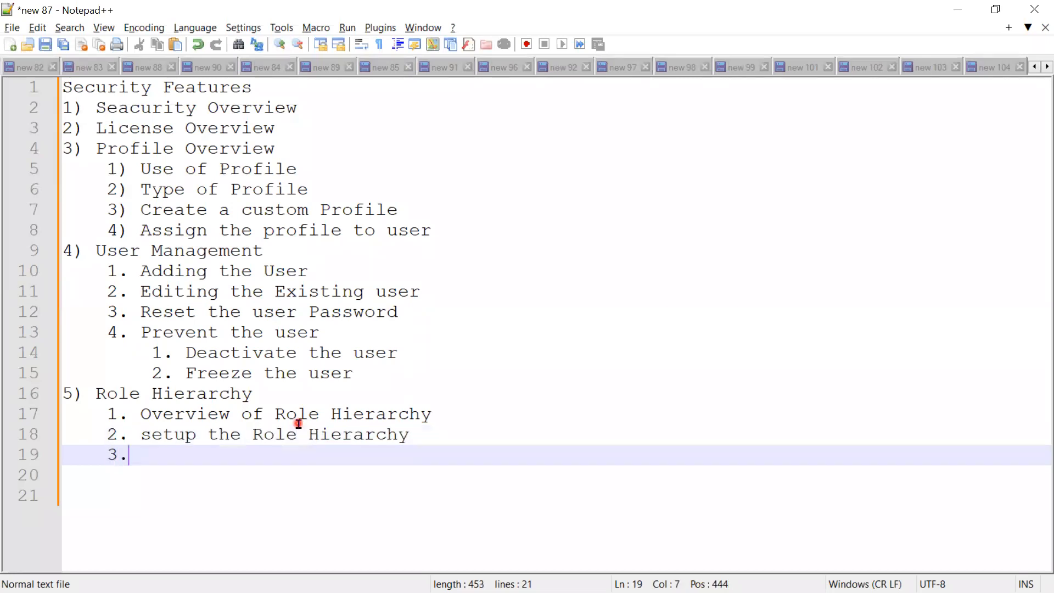
{"action": "type", "text": " Assign "}
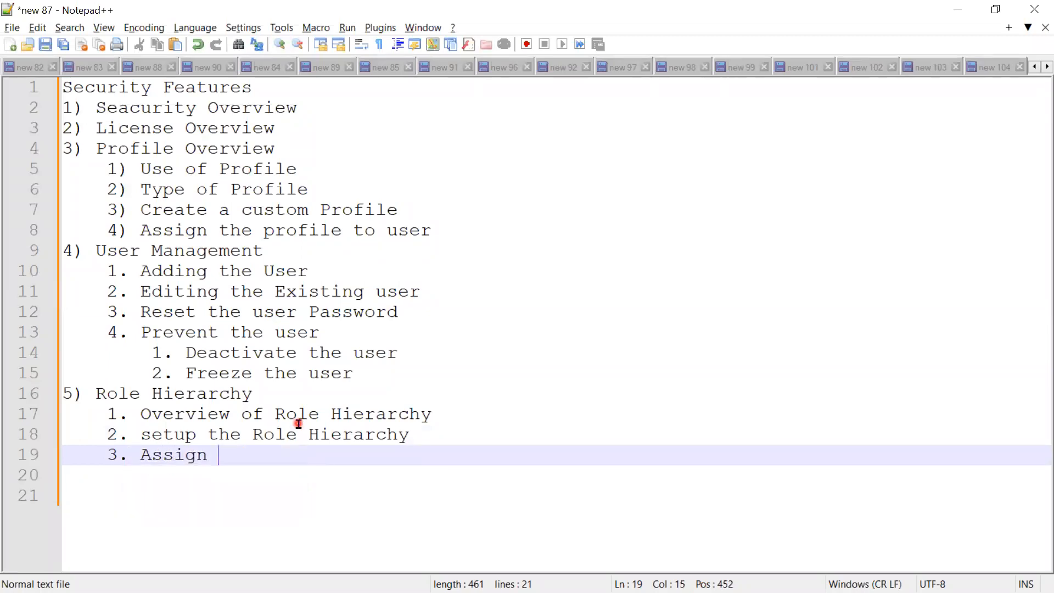
{"action": "type", "text": "the Role "}
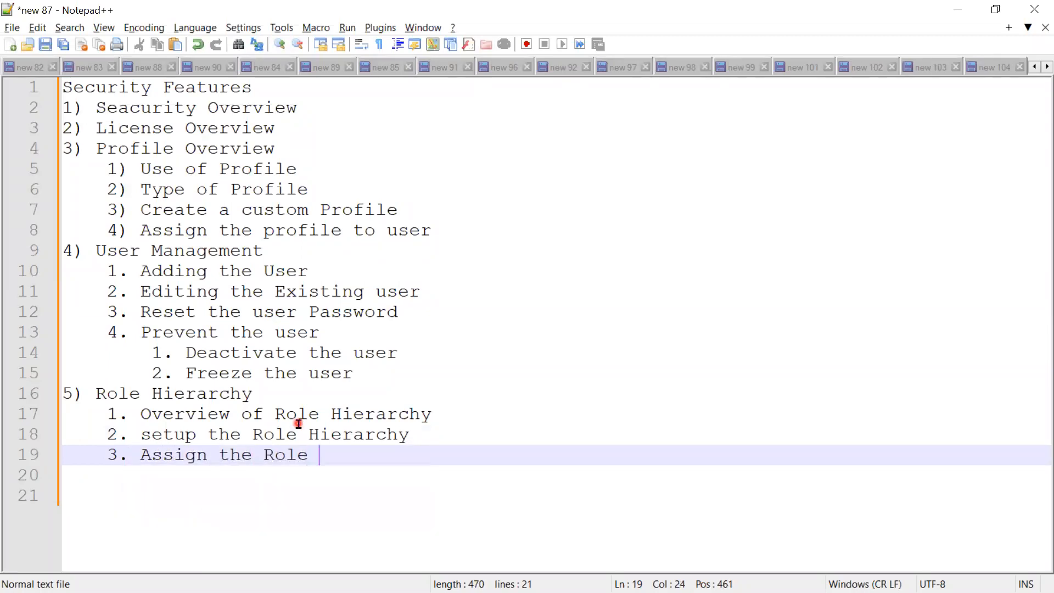
{"action": "type", "text": "Hierarchy"}
Add the unindented main item "6) Organization Wide Default(OWD)" below the Role Hierarchy section.
{"action": "key", "text": "Return"}
{"action": "key", "text": "BackSpace"}
{"action": "type", "text": "7="}
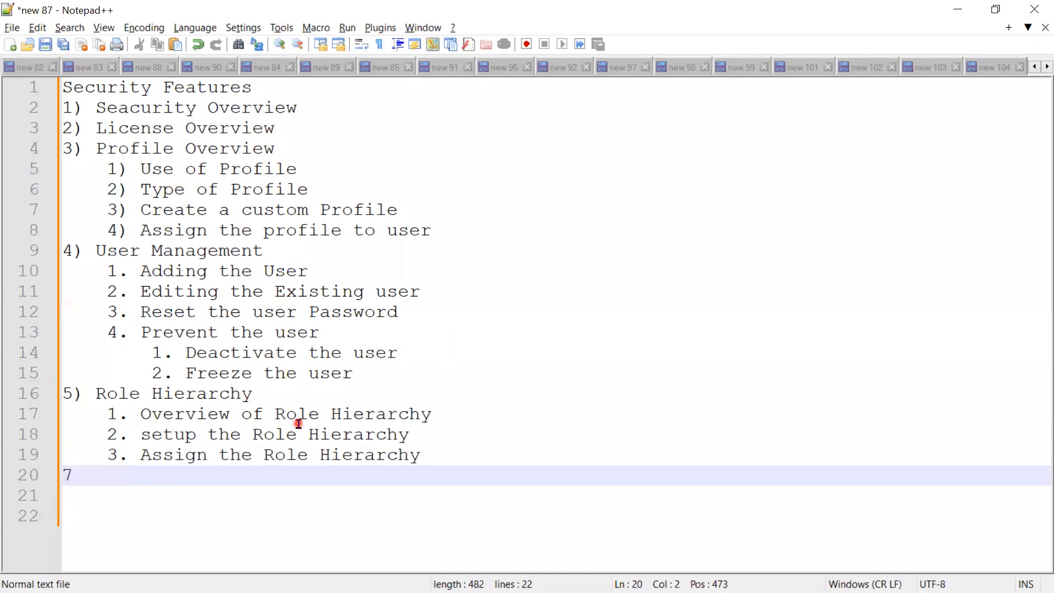
{"action": "type", "text": "6) Organizati"}
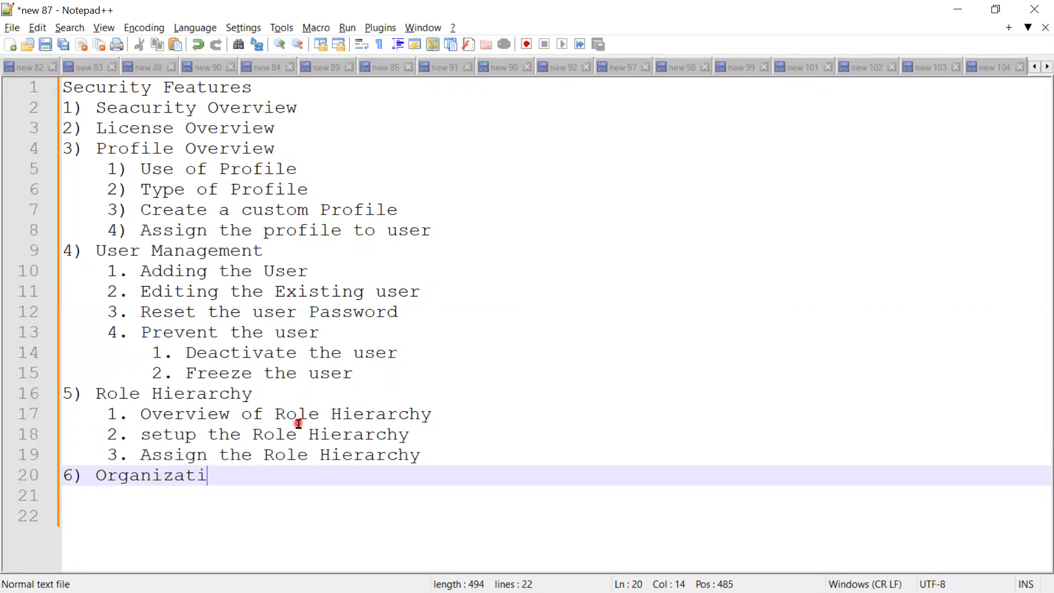
{"action": "type", "text": "on Wide "}
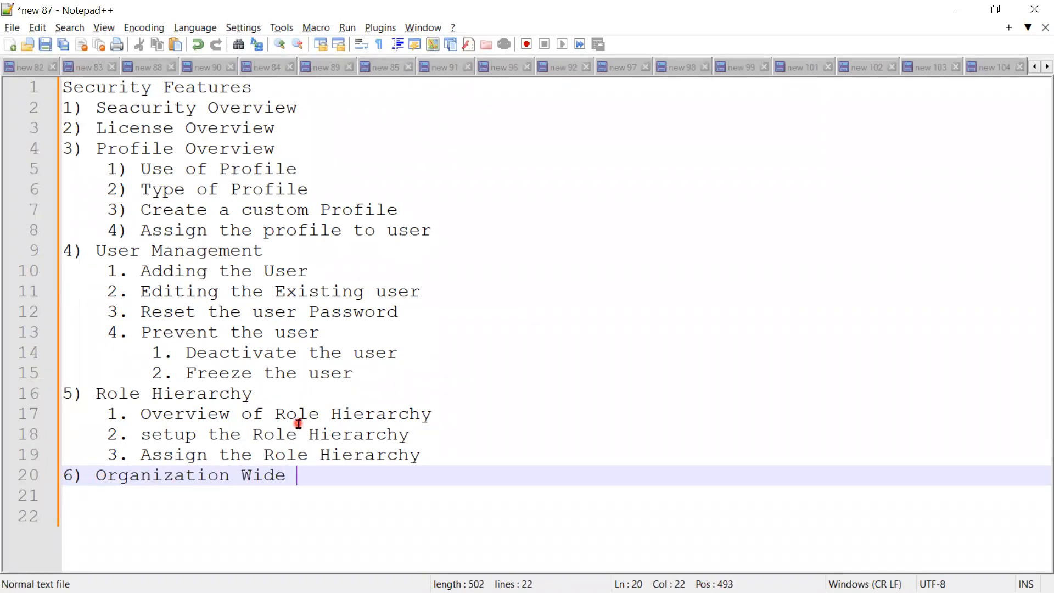
{"action": "type", "text": "Default(OWD)"}
Add "1. Overview OWD" as the first indented sub-item under Organization Wide Default(OWD).
{"action": "key", "text": "Return"}
{"action": "key", "text": "Tab"}
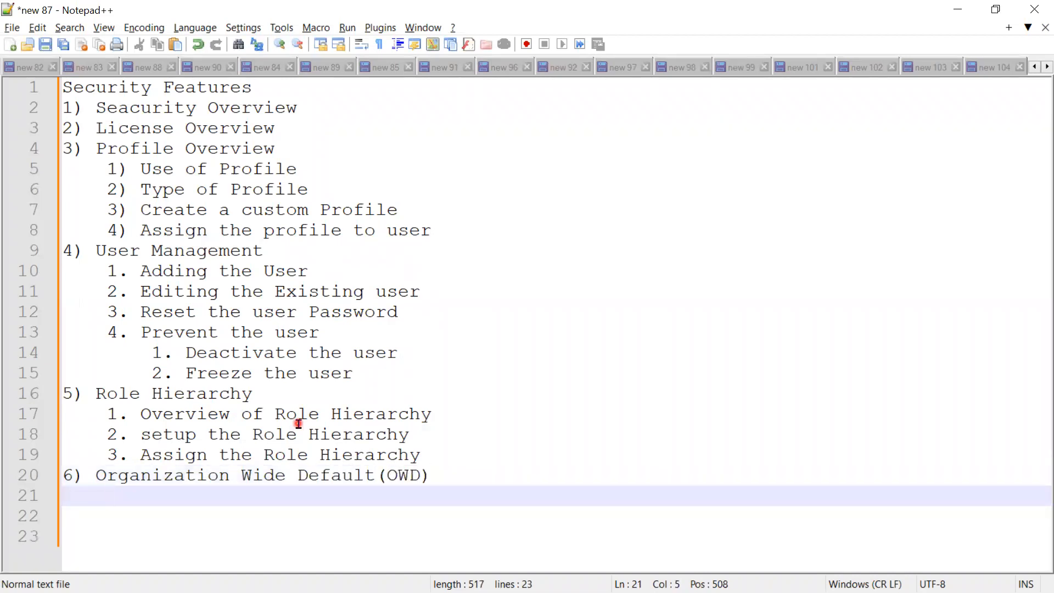
{"action": "type", "text": "1. Overview"}
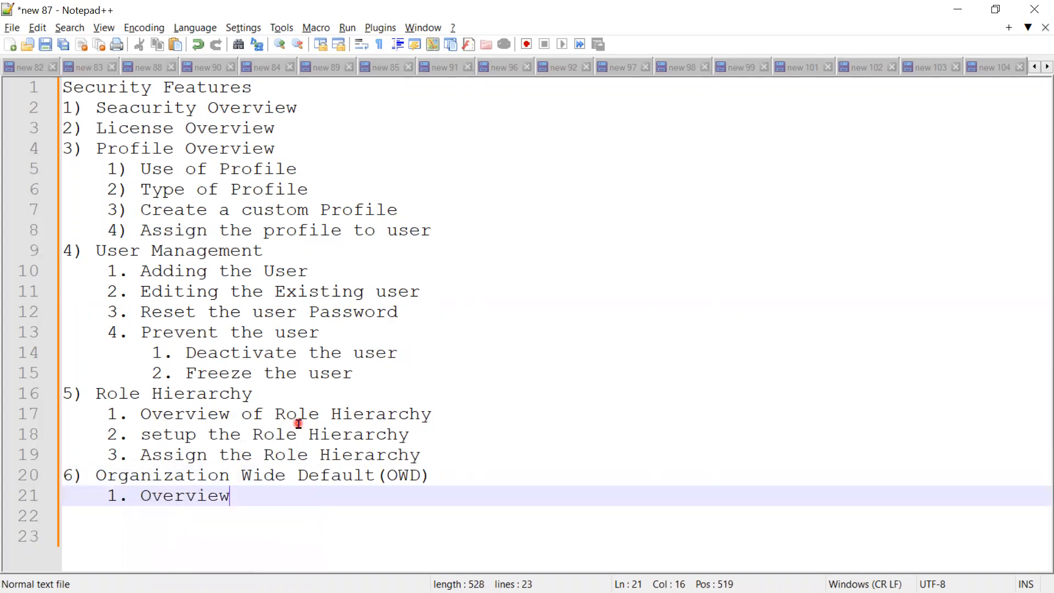
{"action": "type", "text": " OWD"}
Add "2. OWD Options (Private, Public Read Only, Public R/W)" as the second sub-item under Organization Wide Default(OWD).
{"action": "key", "text": "Return"}
{"action": "type", "text": "2. OWD Op"}
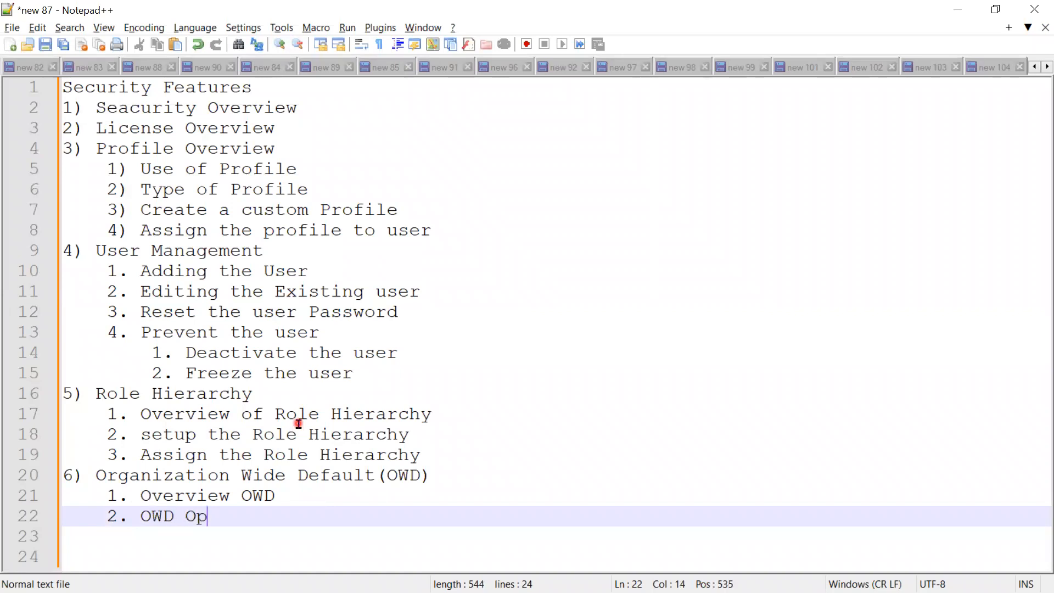
{"action": "type", "text": "tions (Private"}
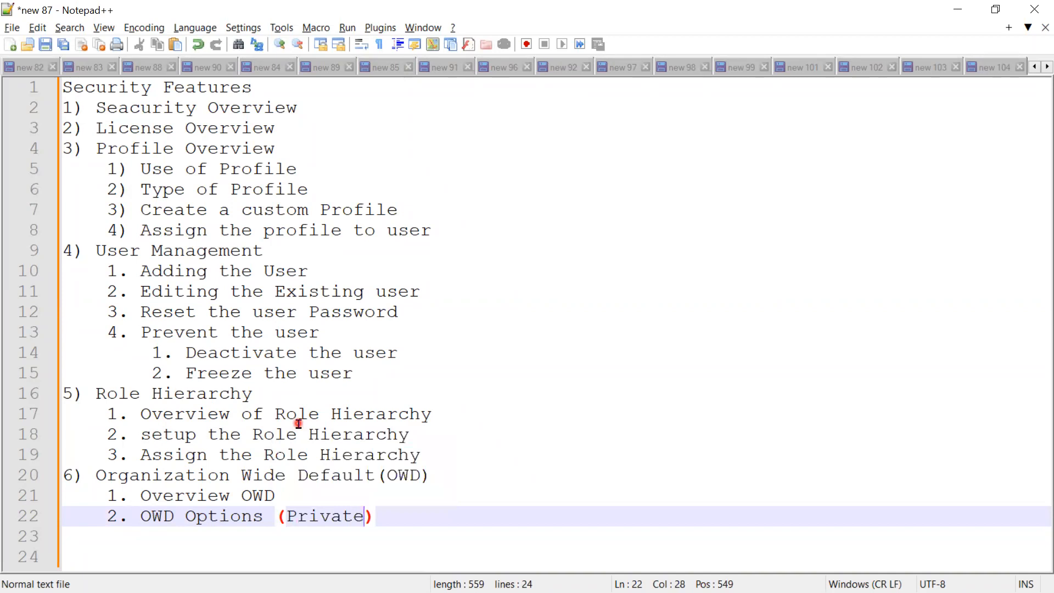
{"action": "type", "text": ", "}
{"action": "type", "text": "Public "}
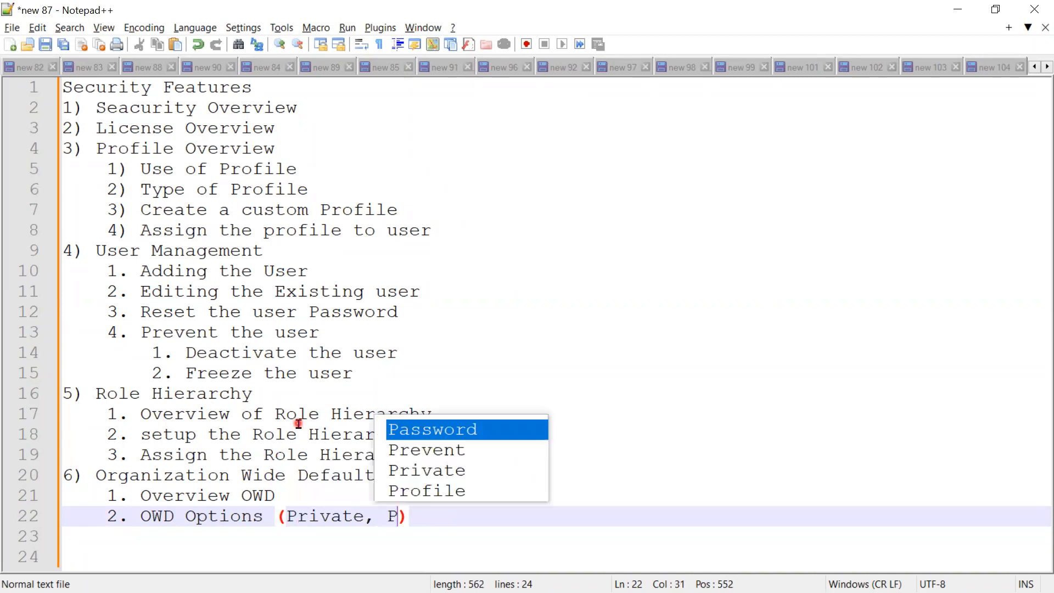
{"action": "type", "text": "Read"}
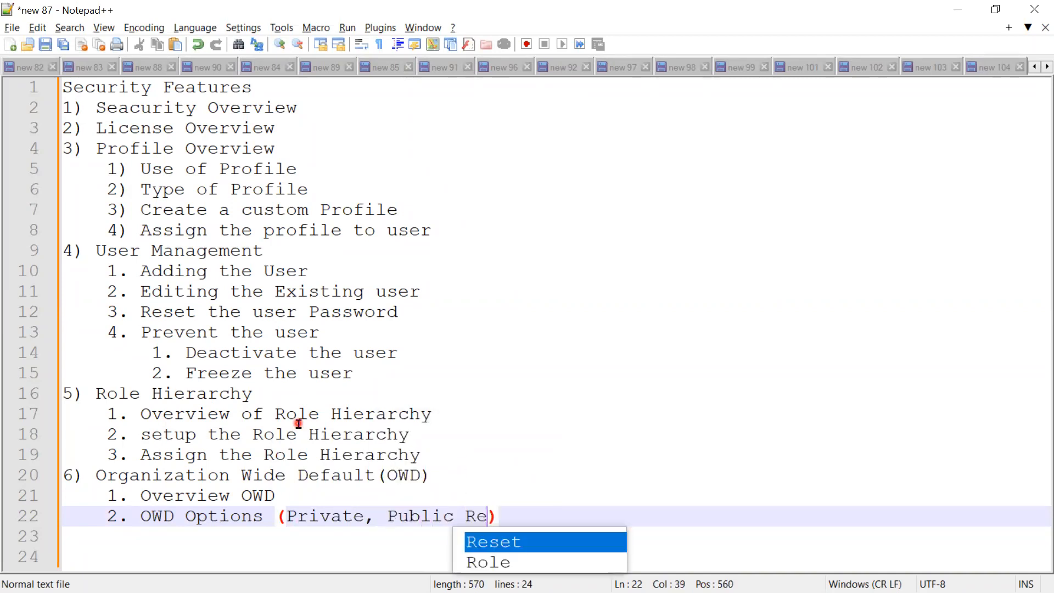
{"action": "type", "text": " O"}
{"action": "key", "text": "Escape"}
{"action": "type", "text": "nly, "}
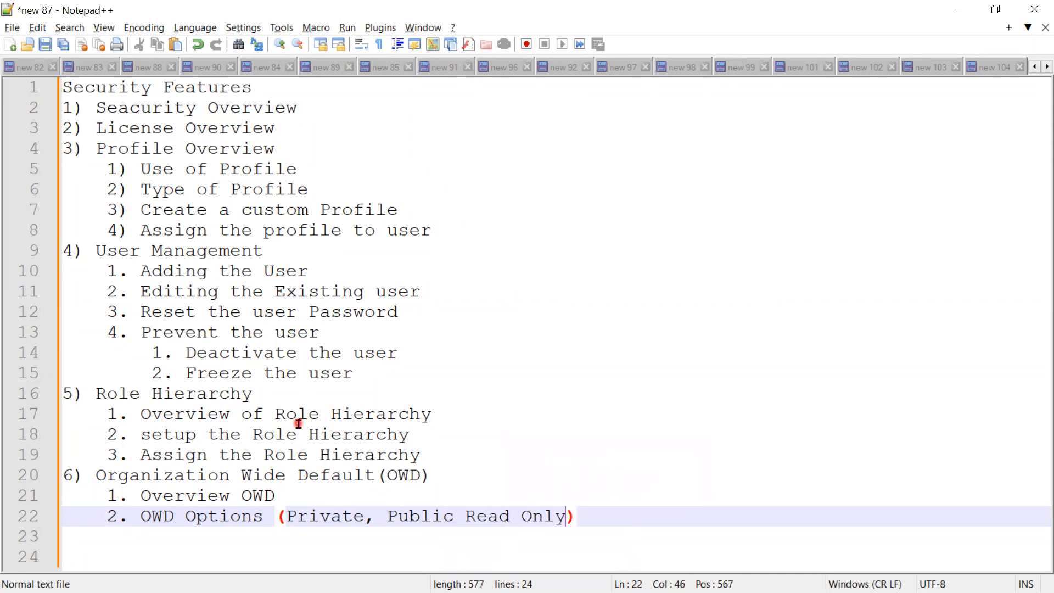
{"action": "type", "text": "Publ"}
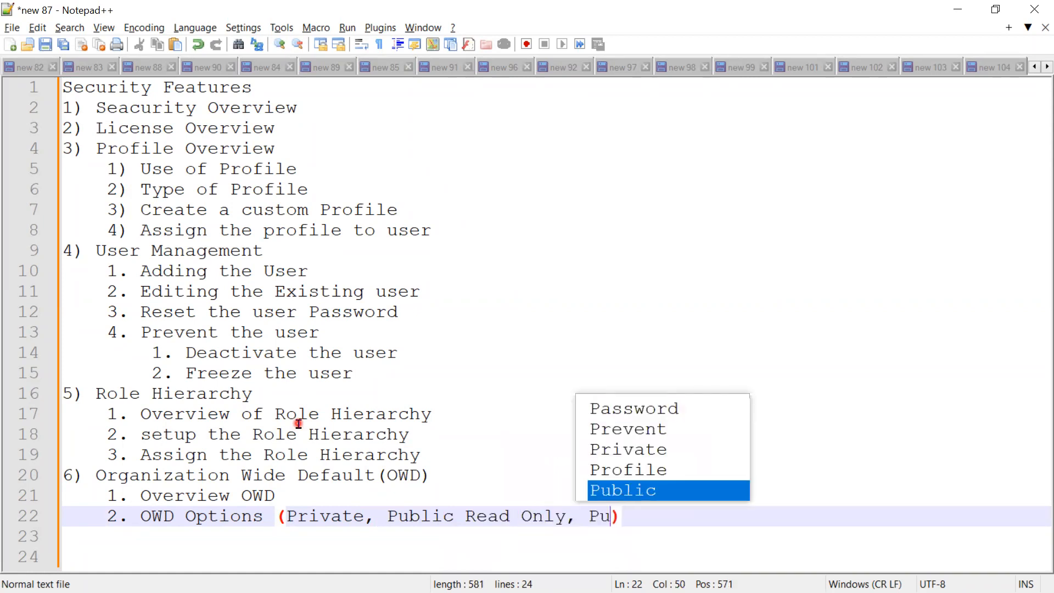
{"action": "type", "text": "ic R/W"}
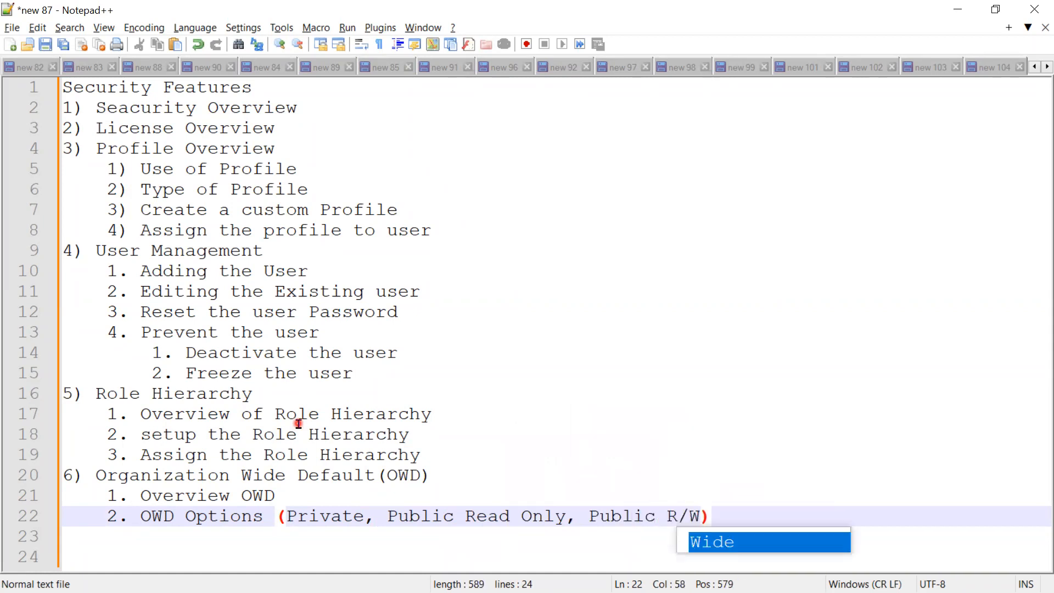
{"action": "key", "text": "Right"}
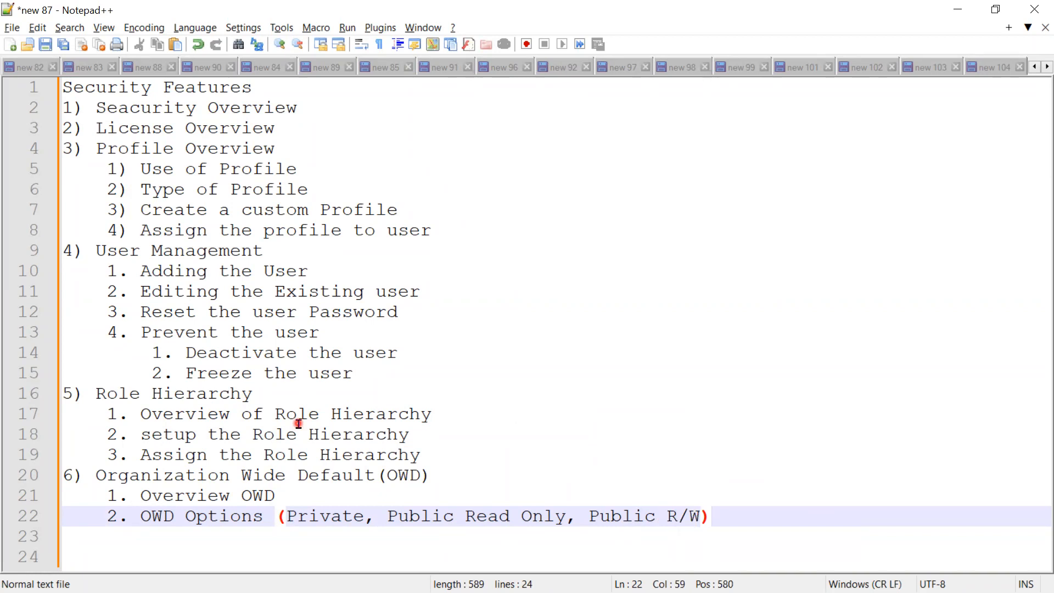
Add "3. Assign the OWD for Object" as the third sub-item under Organization Wide Default(OWD).
{"action": "key", "text": "Return"}
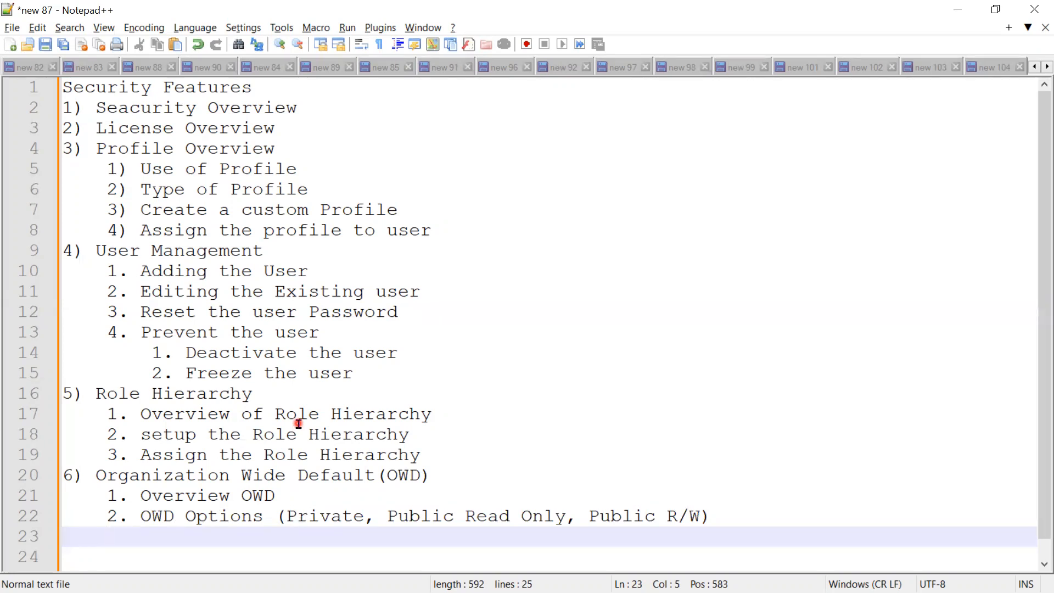
{"action": "type", "text": "3. Assign"}
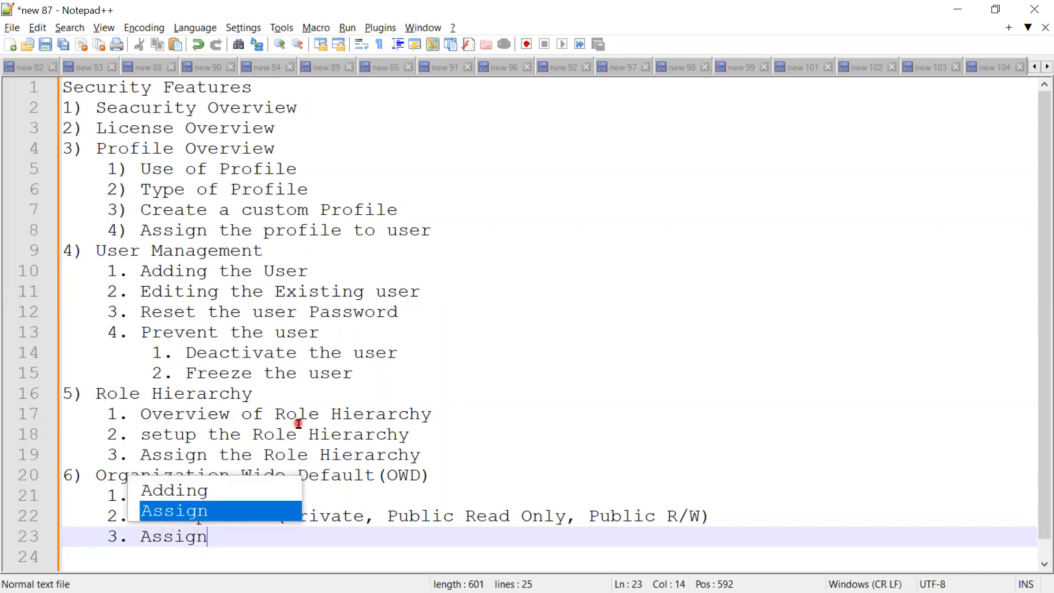
{"action": "type", "text": " th"}
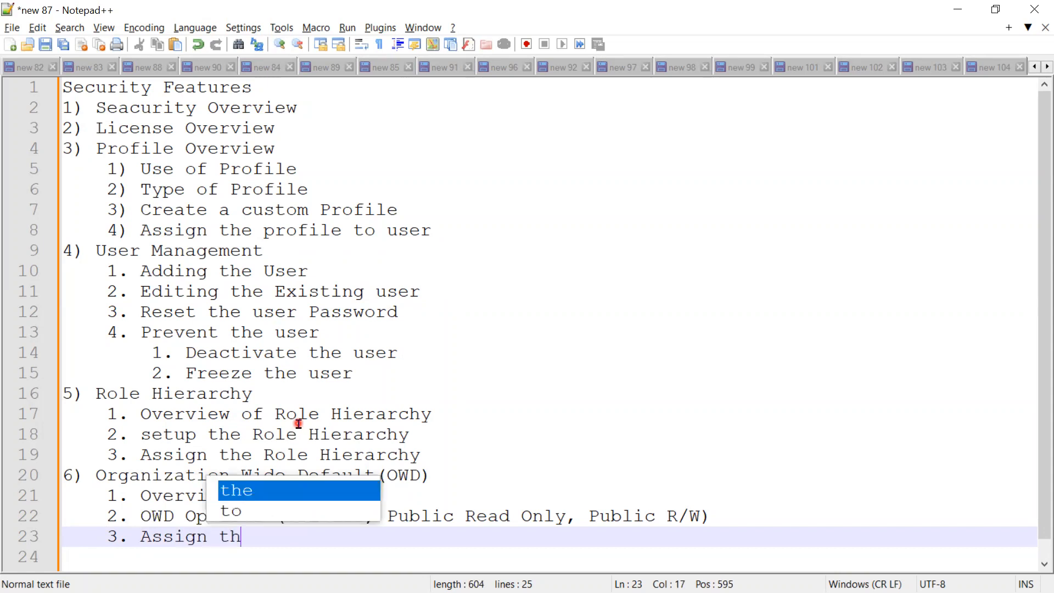
{"action": "type", "text": "e OWD for Object"}
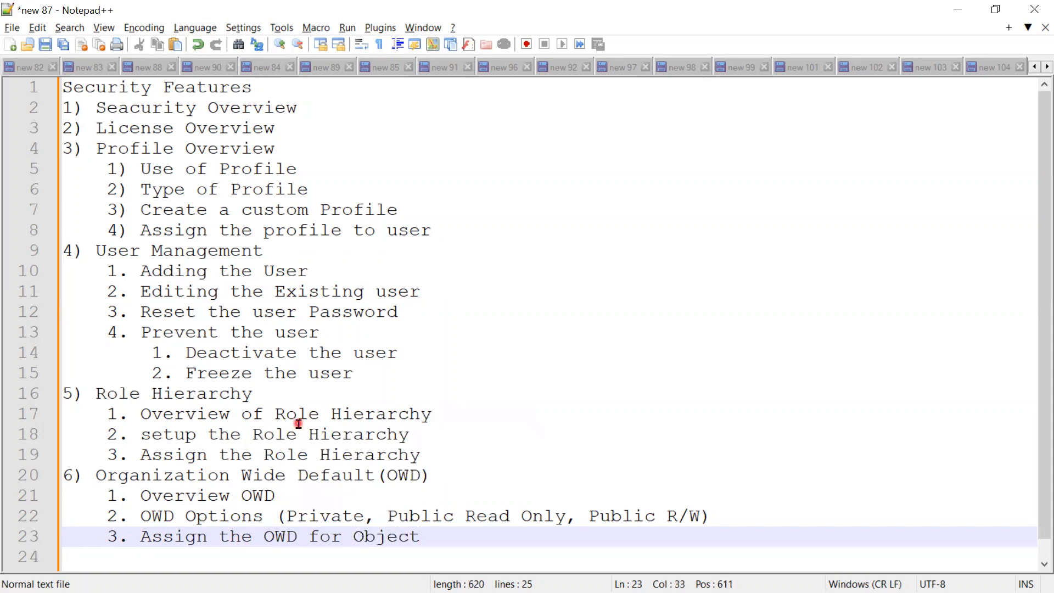
Add the unindented main item "7) Sharing Setting" below the Organization Wide Default section.
{"action": "key", "text": "Return"}
{"action": "key", "text": "BackSpace"}
{"action": "type", "text": "7) Shari"}
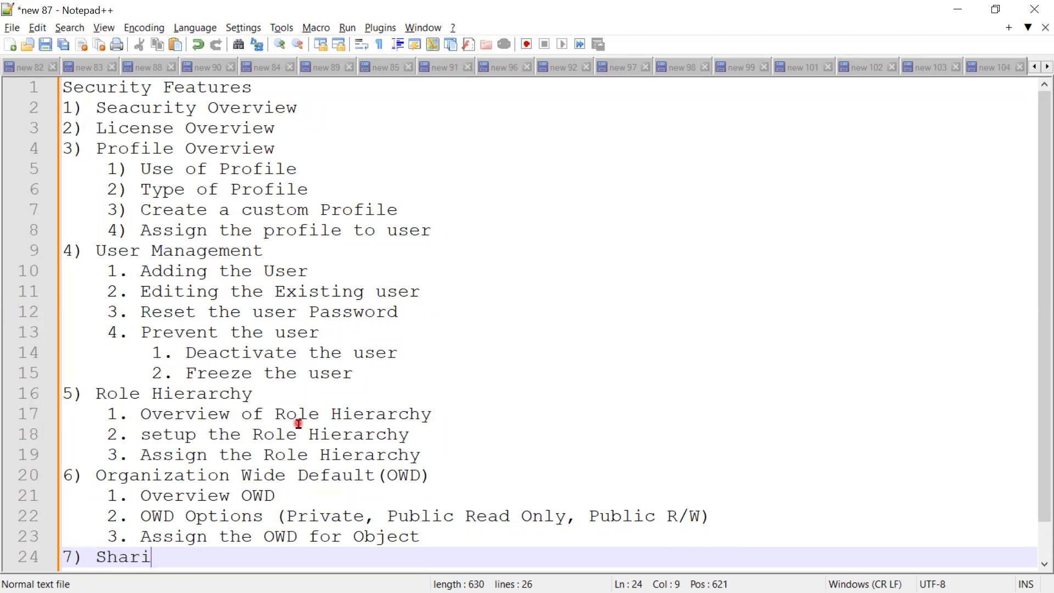
{"action": "type", "text": "ng Setting"}
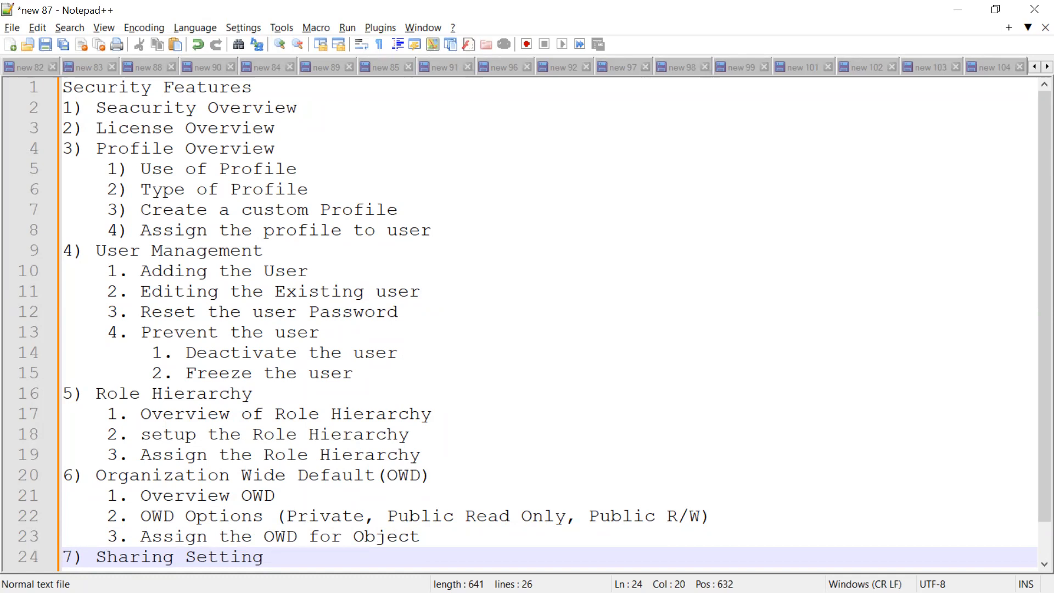
Add "1. Overview of Sharing" as the first indented sub-item under Sharing Setting.
{"action": "scroll", "coordinate": [447, 435], "scroll_direction": "down", "scroll_amount": 1}
{"action": "key", "text": "Return"}
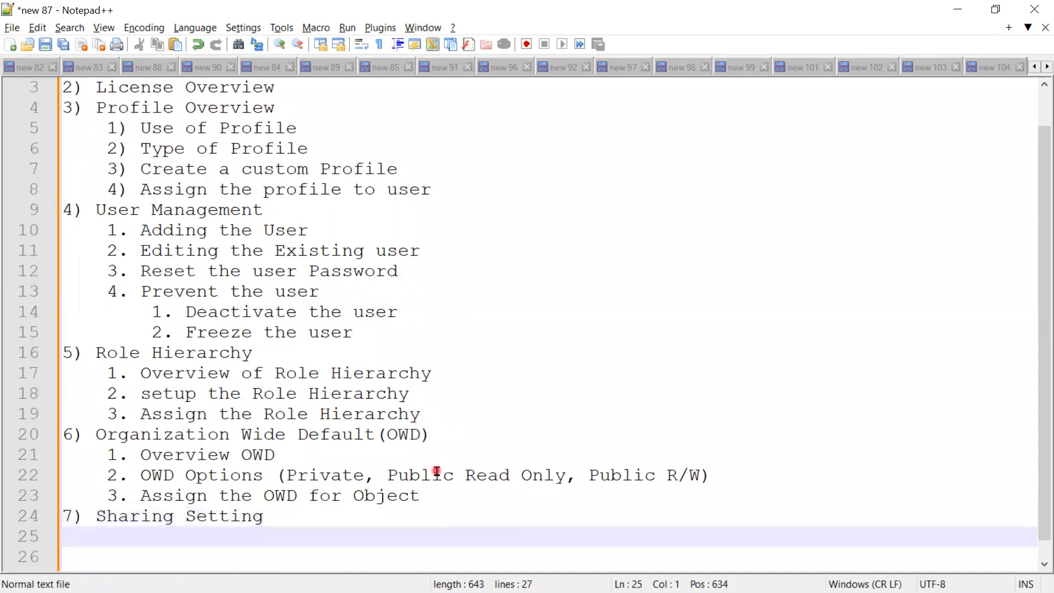
{"action": "key", "text": "Tab"}
{"action": "type", "text": "1. Over"}
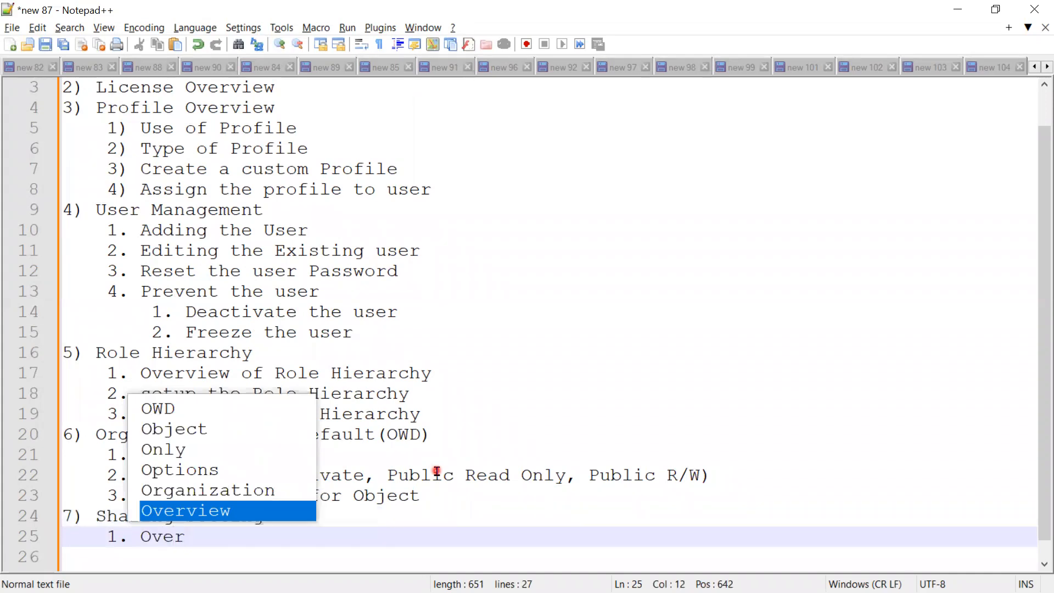
{"action": "key", "text": "Return"}
{"action": "type", "text": "of Sharing"}
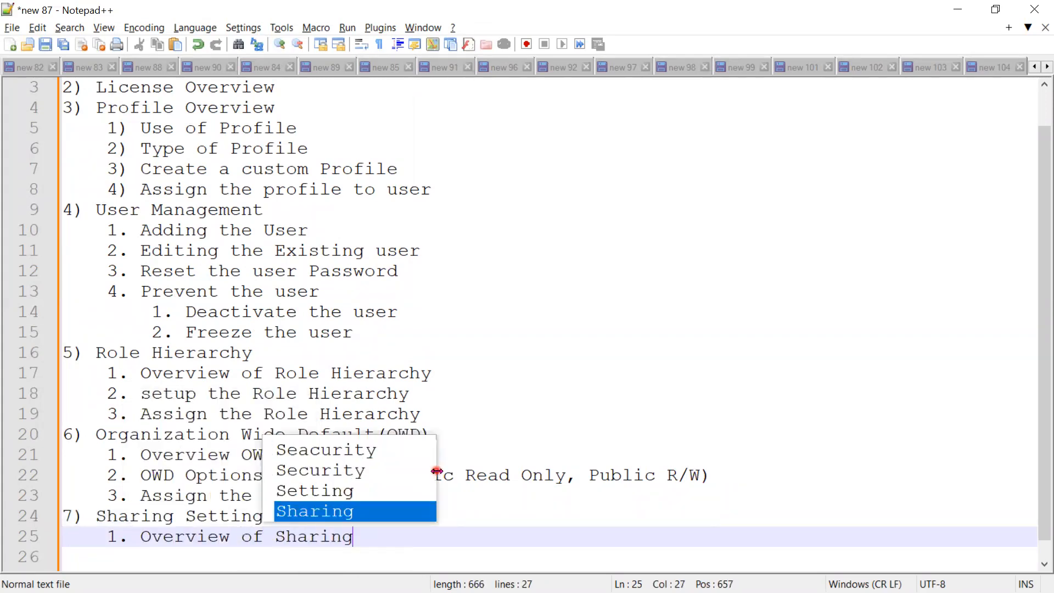
{"action": "key", "text": "Escape"}
Add "2. Types of Sharing" as the second sub-item under Sharing Setting.
{"action": "key", "text": "Return"}
{"action": "type", "text": "2. T"}
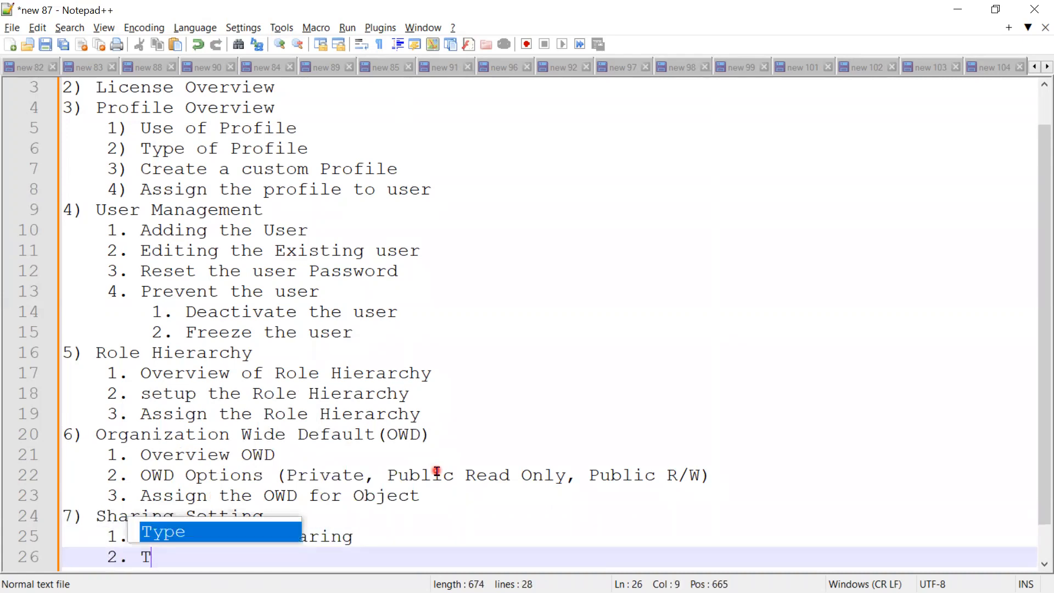
{"action": "type", "text": "ypes "}
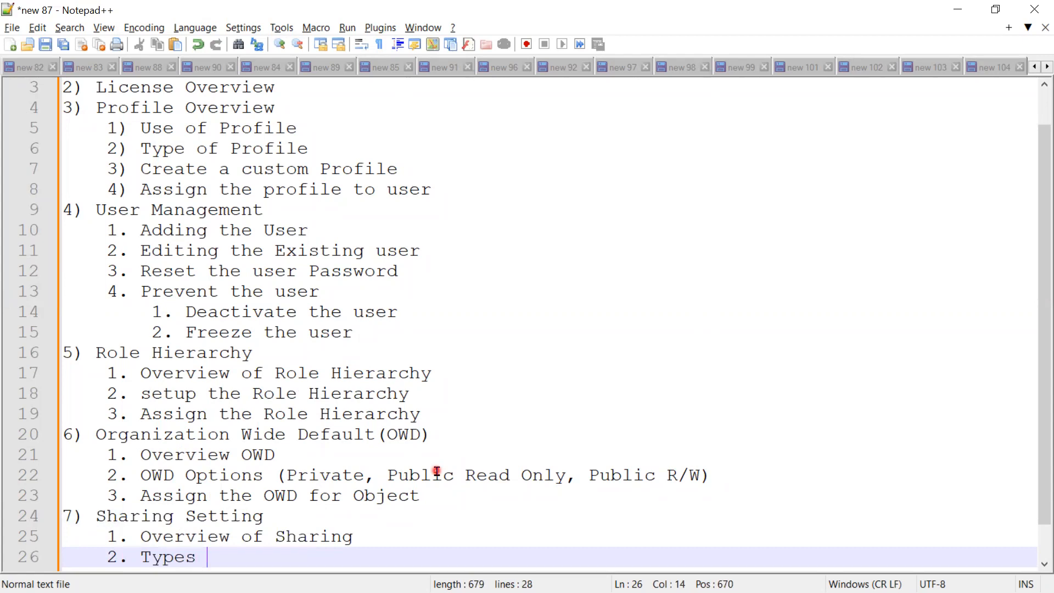
{"action": "type", "text": "of S"}
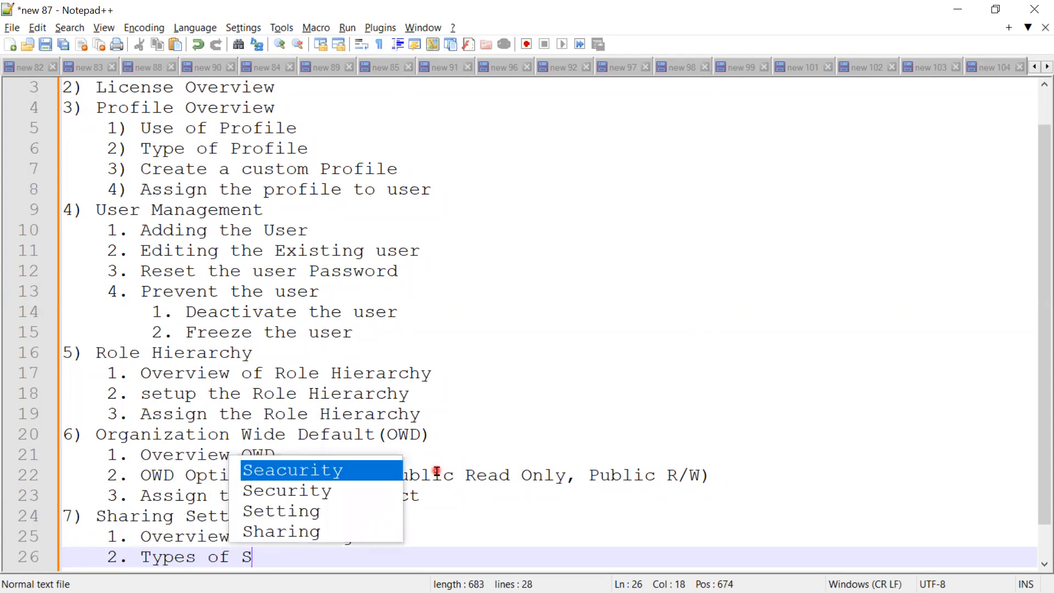
{"action": "type", "text": "haring"}
{"action": "key", "text": "Return"}
Add "1. Manual Sharing" and "2. Public Groups" as further-indented items under Types of Sharing.
{"action": "key", "text": "Return"}
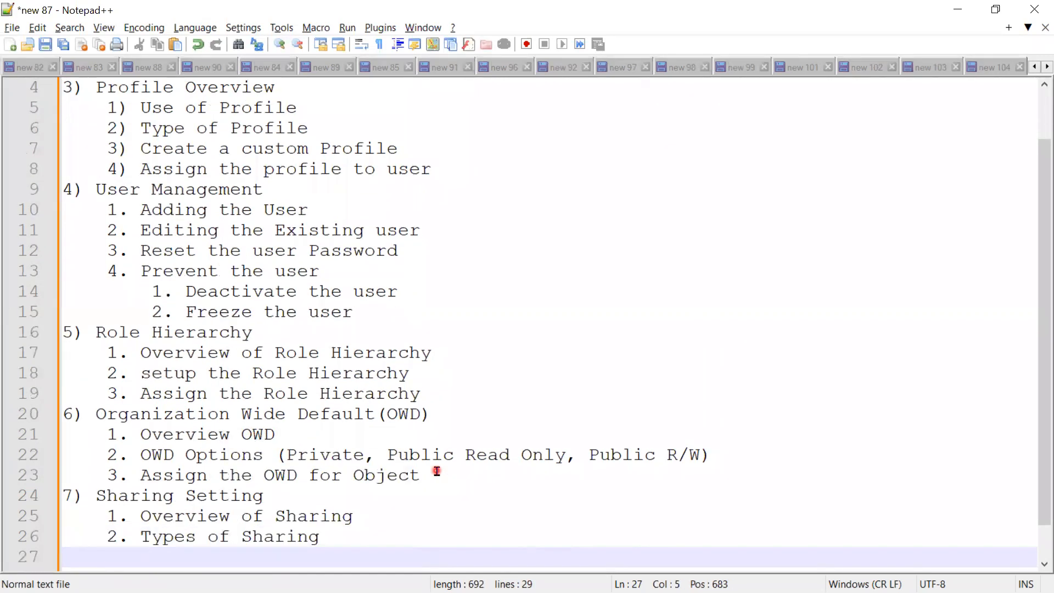
{"action": "key", "text": "Tab"}
{"action": "type", "text": "1. Man"}
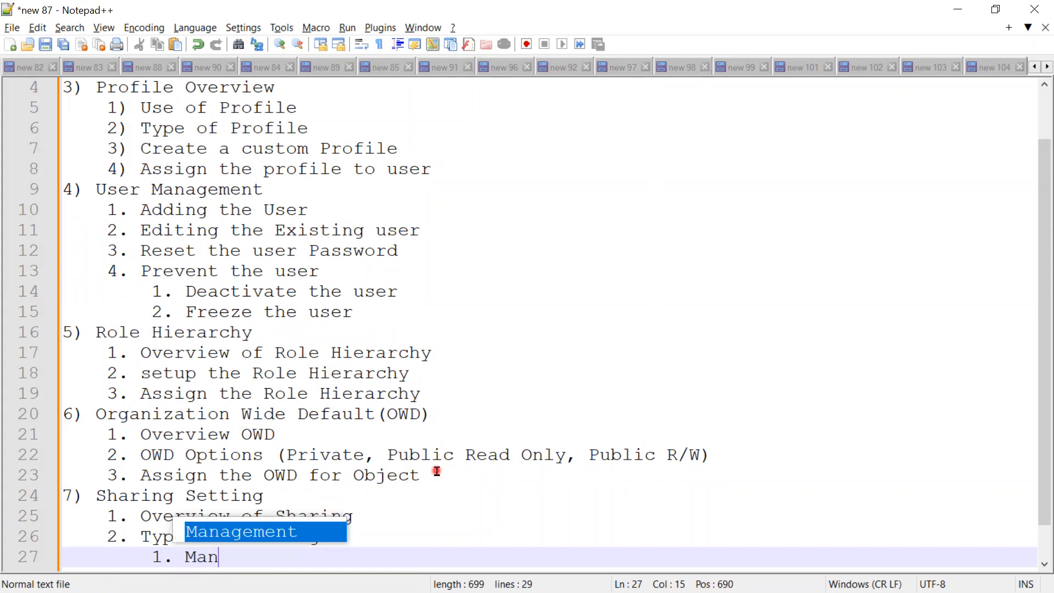
{"action": "type", "text": "ual"}
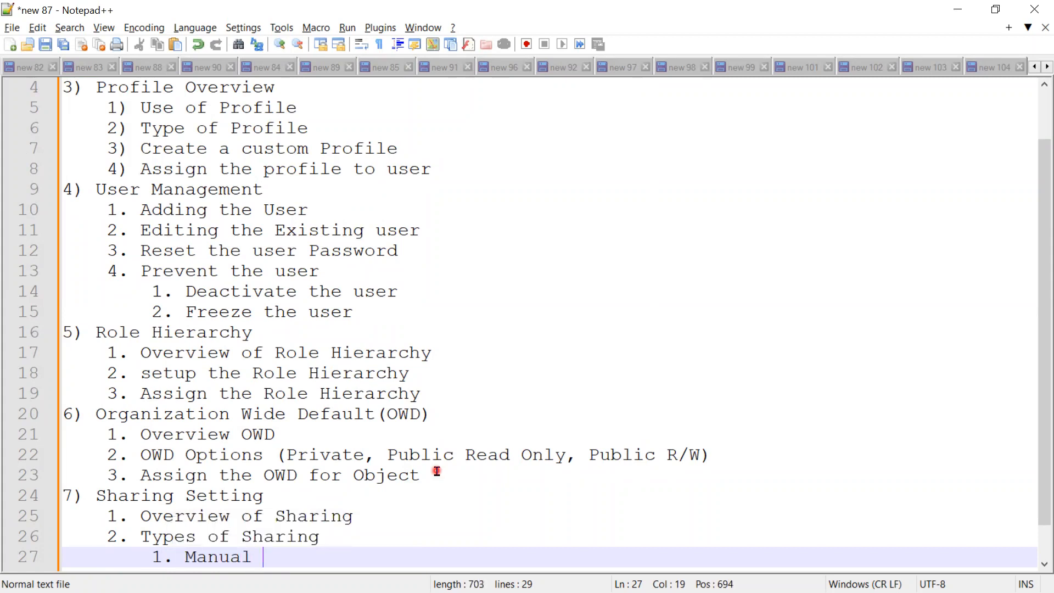
{"action": "type", "text": " Sharing"}
{"action": "key", "text": "Return"}
{"action": "type", "text": "2. P"}
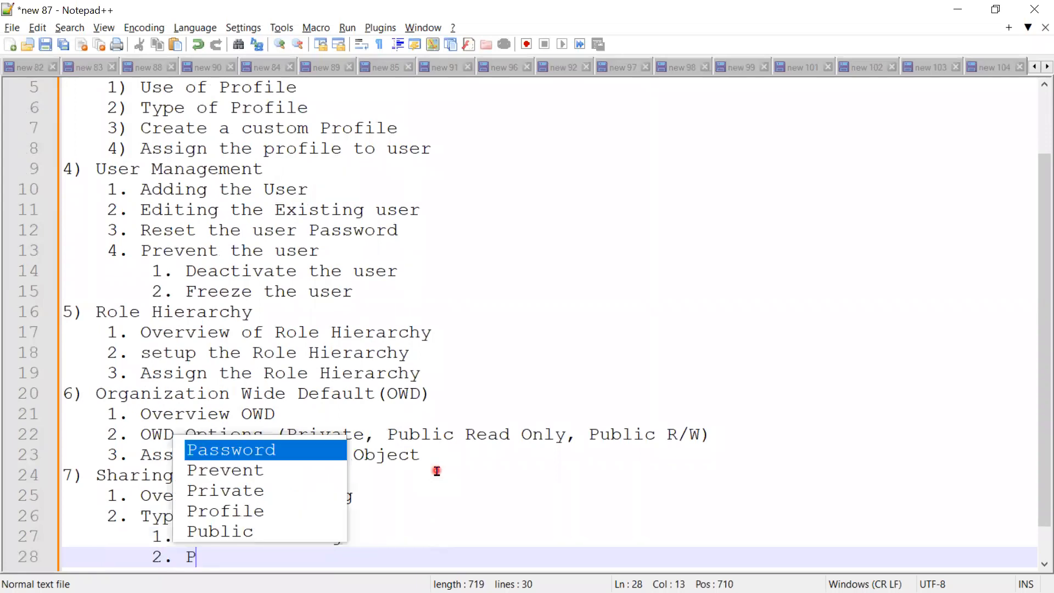
{"action": "type", "text": "ublic Groups"}
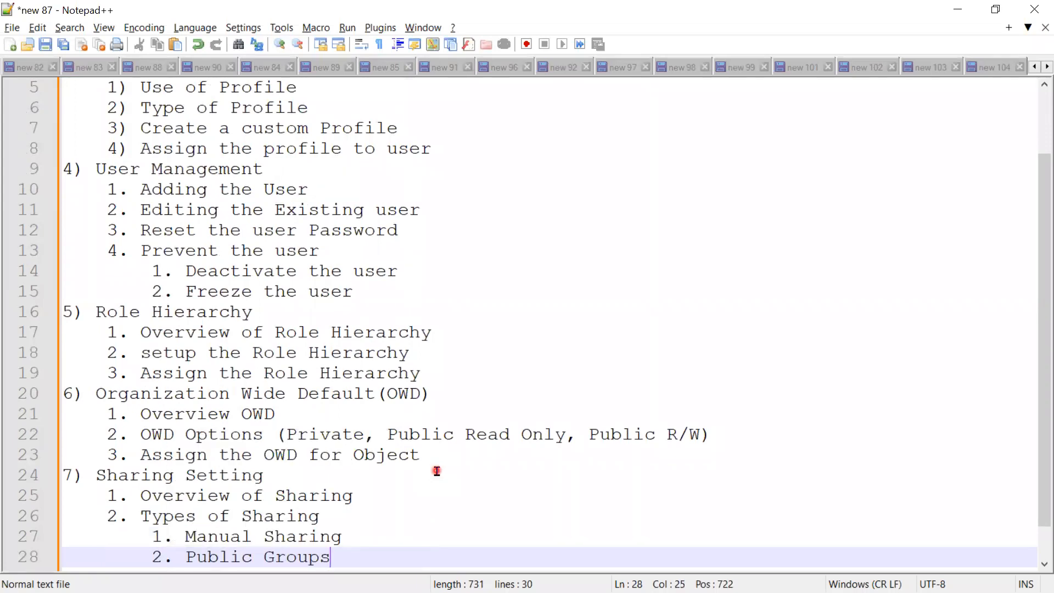
Add "3. Automated Sharing" and "4. Apex Sharing" below Public Groups at the same indentation.
{"action": "key", "text": "Return"}
{"action": "type", "text": "3. Aut"}
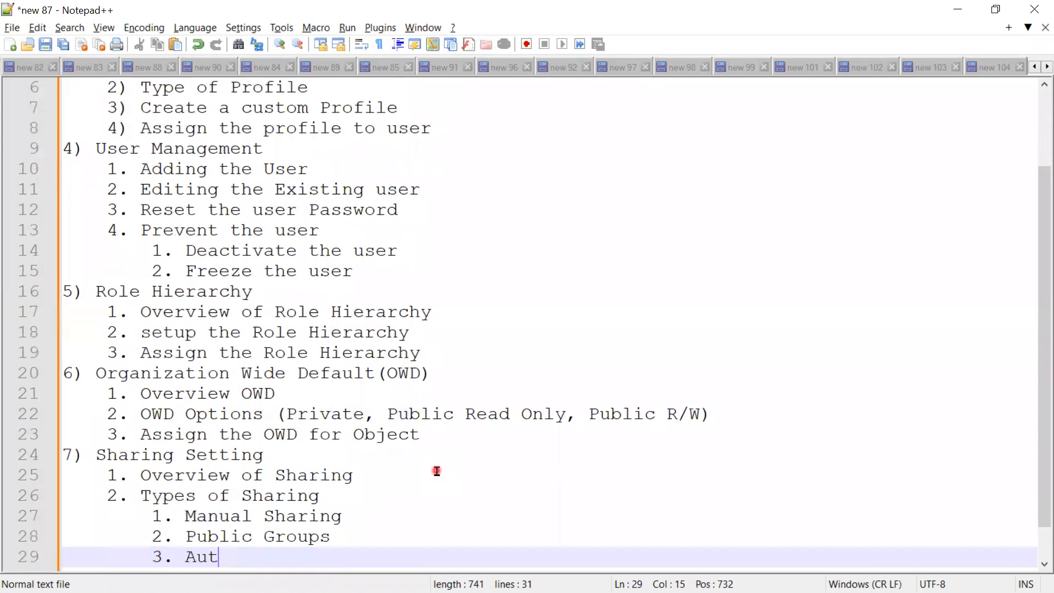
{"action": "type", "text": "omated S"}
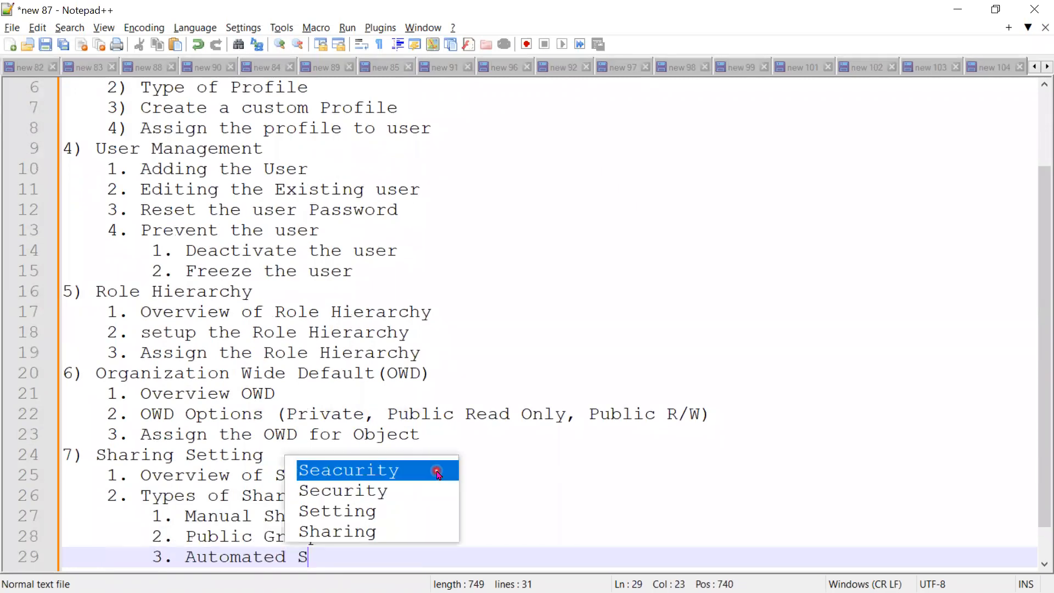
{"action": "type", "text": "haring"}
{"action": "key", "text": "Escape"}
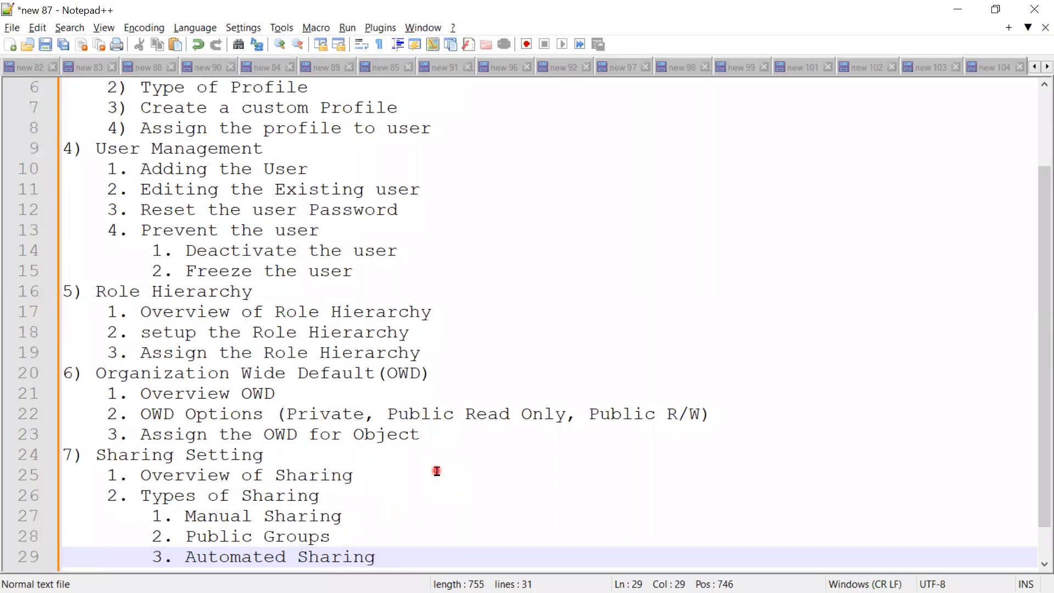
{"action": "key", "text": "Return"}
{"action": "type", "text": "4. Apex Sha"}
{"action": "key", "text": "Return"}
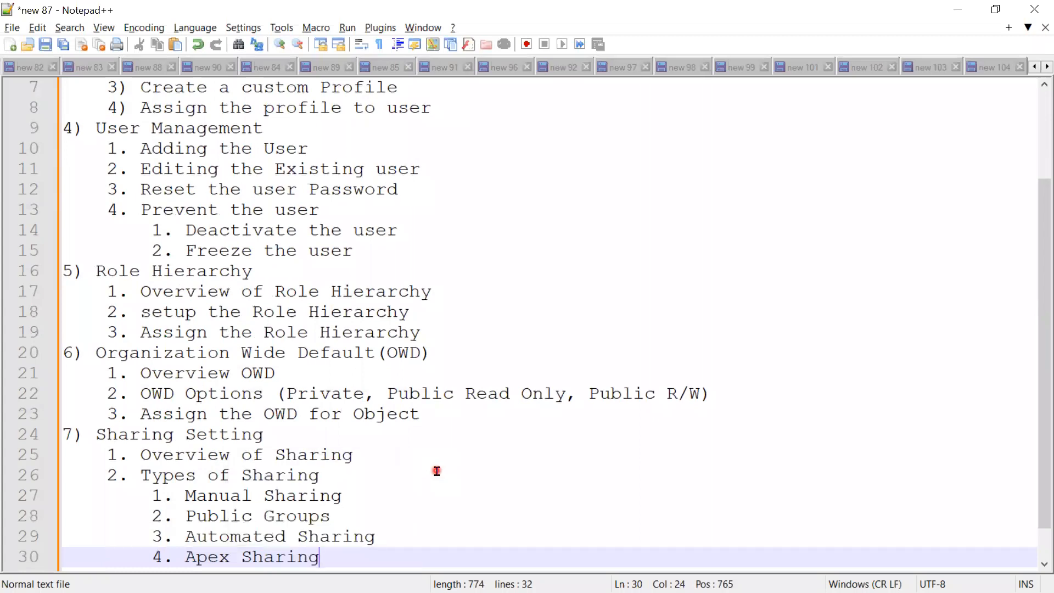
Insert "1.1 Share the record to single User" as an indented item directly under Manual Sharing.
{"action": "left_click", "coordinate": [360, 490]}
{"action": "key", "text": "Return"}
{"action": "type", "text": "1.1 "}
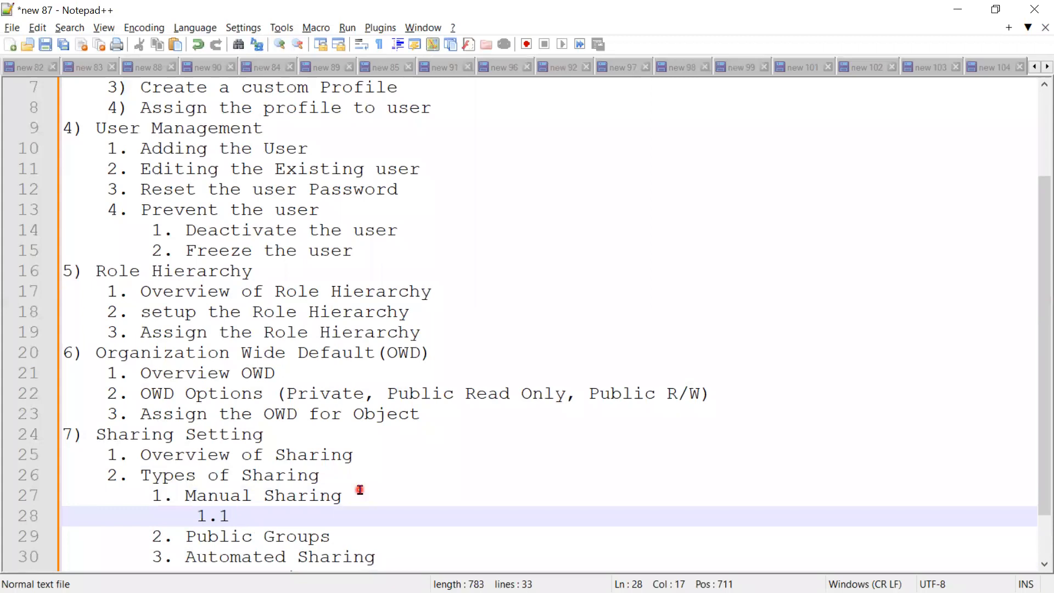
{"action": "type", "text": "Share the record to single User"}
{"action": "key", "text": "Return"}
Add "1.2. Share the record to Multiple User" as the second item under Manual Sharing.
{"action": "key", "text": "Return"}
{"action": "type", "text": "1.2. "}
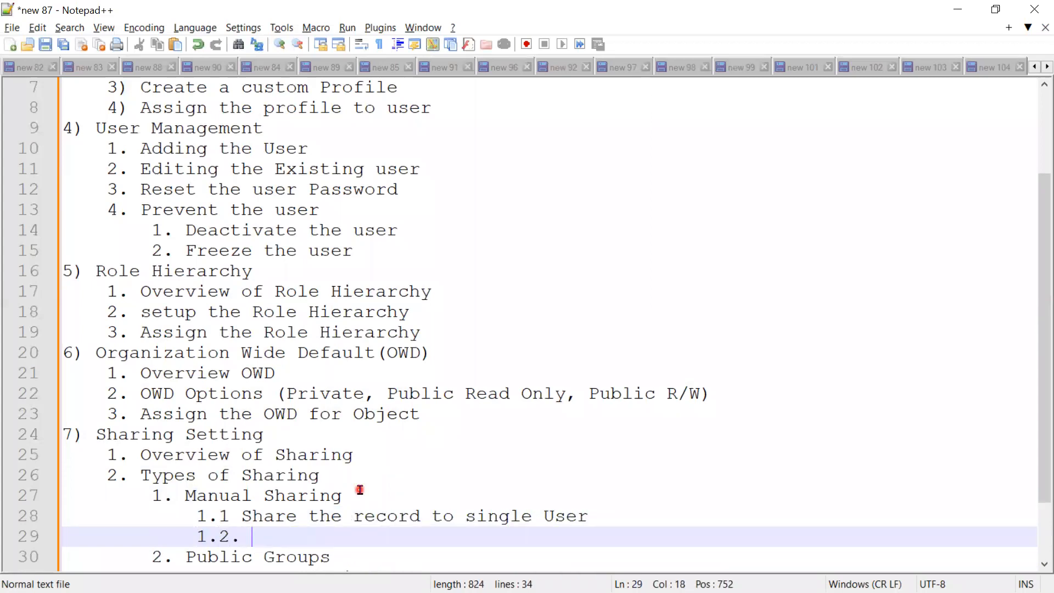
{"action": "type", "text": "Sh"}
{"action": "double_click", "coordinate": [360, 491]}
{"action": "type", "text": "the re"}
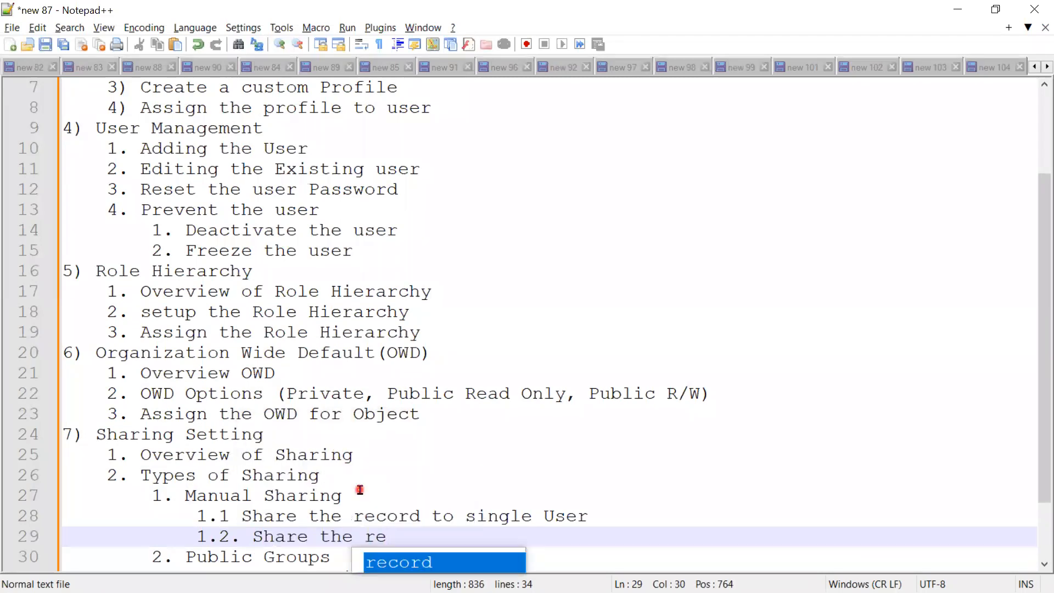
{"action": "key", "text": "Return"}
{"action": "type", "text": "t"}
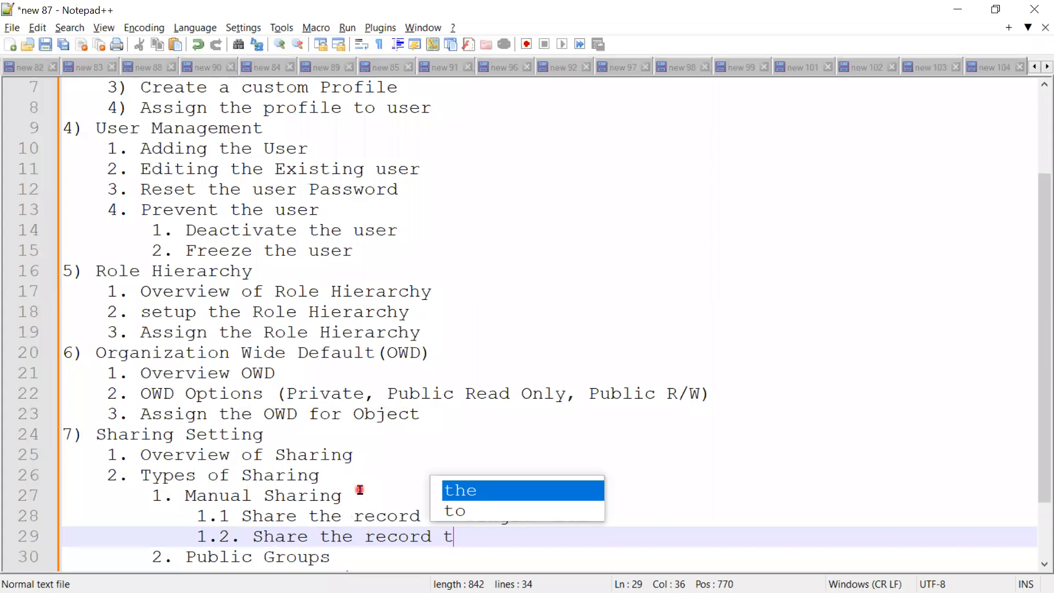
{"action": "key", "text": "Down"}
{"action": "key", "text": "Return"}
{"action": "type", "text": "Multipl"}
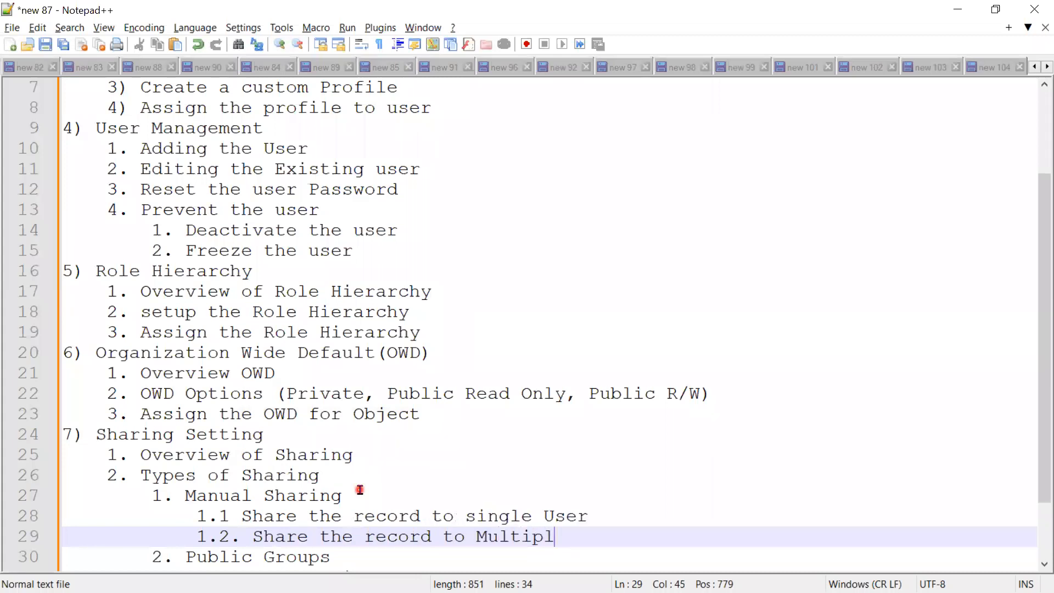
{"action": "type", "text": "e User"}
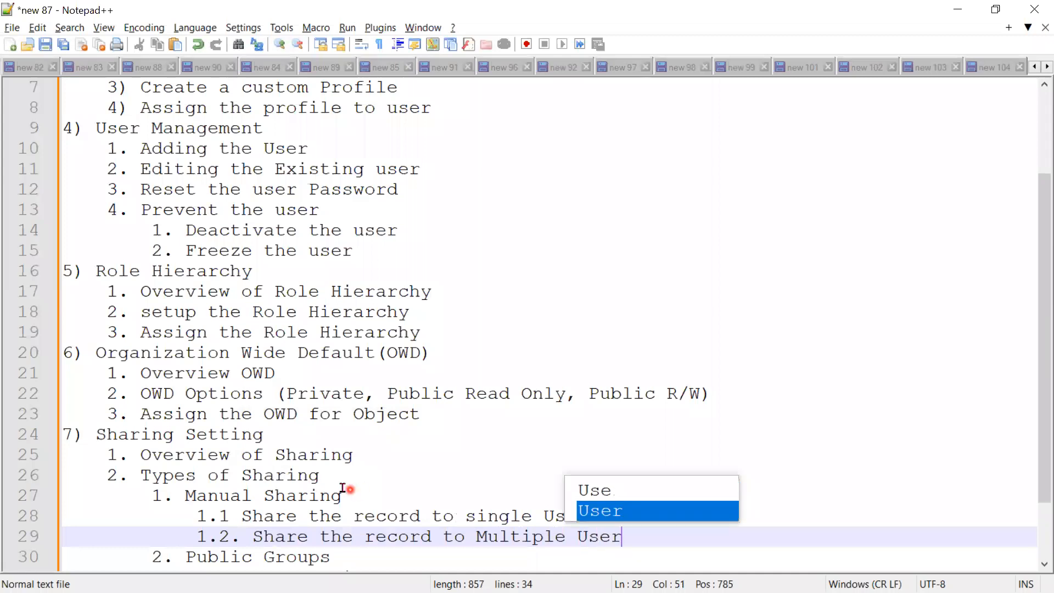
Insert "2.1 Overview of Public Groups" as an indented item directly under Public Groups.
{"action": "left_click", "coordinate": [419, 555]}
{"action": "scroll", "coordinate": [417, 558], "scroll_direction": "down", "scroll_amount": 2}
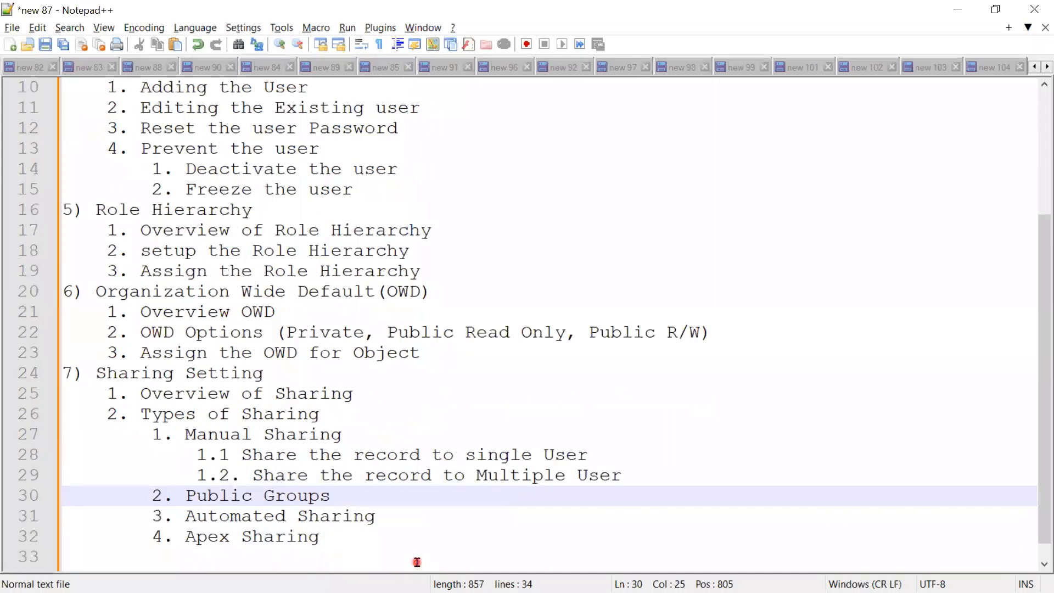
{"action": "key", "text": "Return"}
{"action": "key", "text": "Tab"}
{"action": "type", "text": "2.1 "}
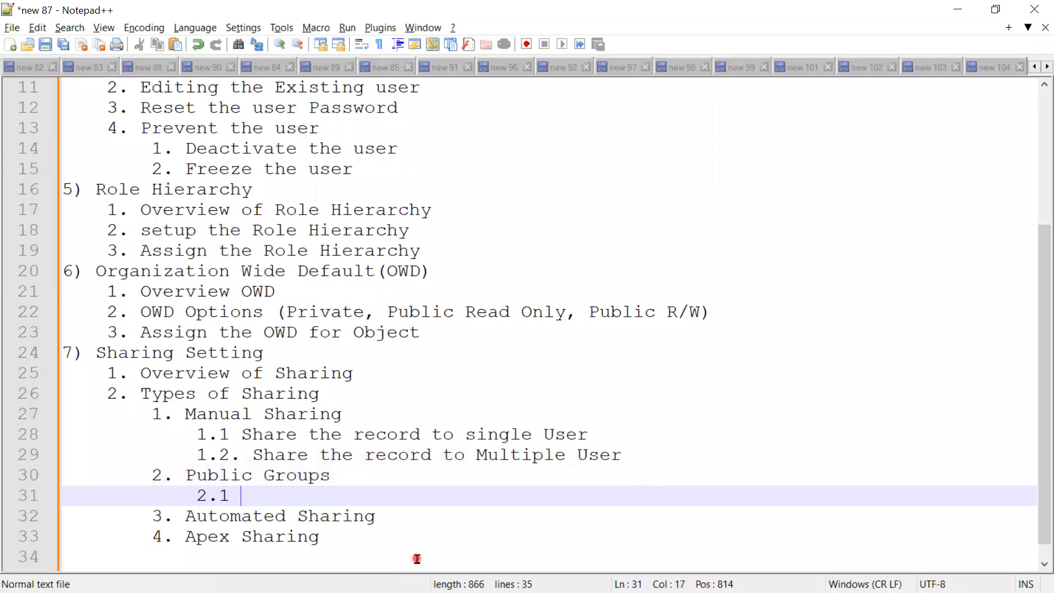
{"action": "type", "text": "Over"}
{"action": "key", "text": "Return"}
{"action": "type", "text": "of Pub"}
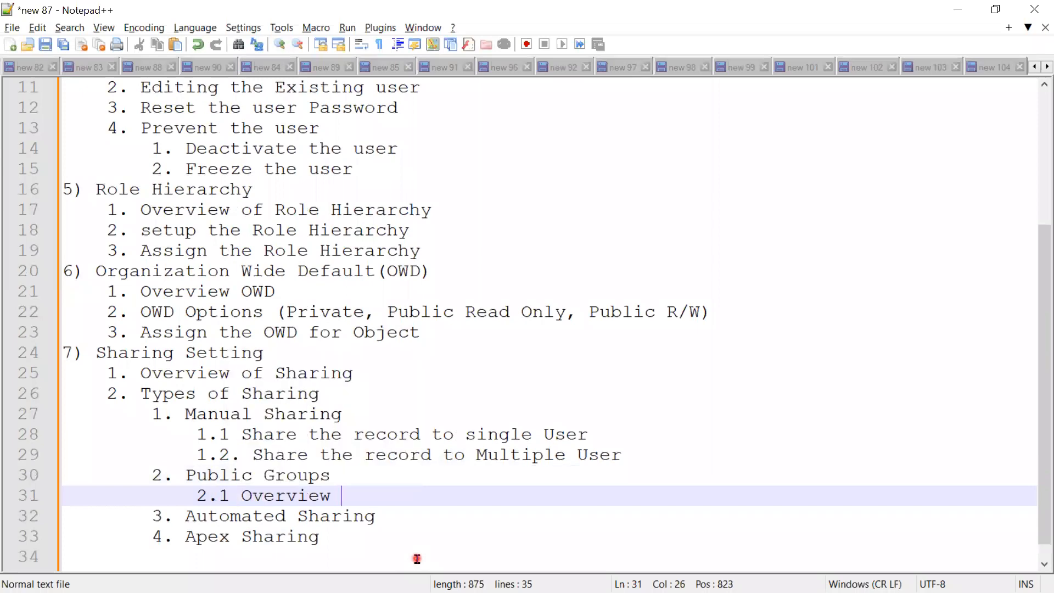
{"action": "type", "text": "li"}
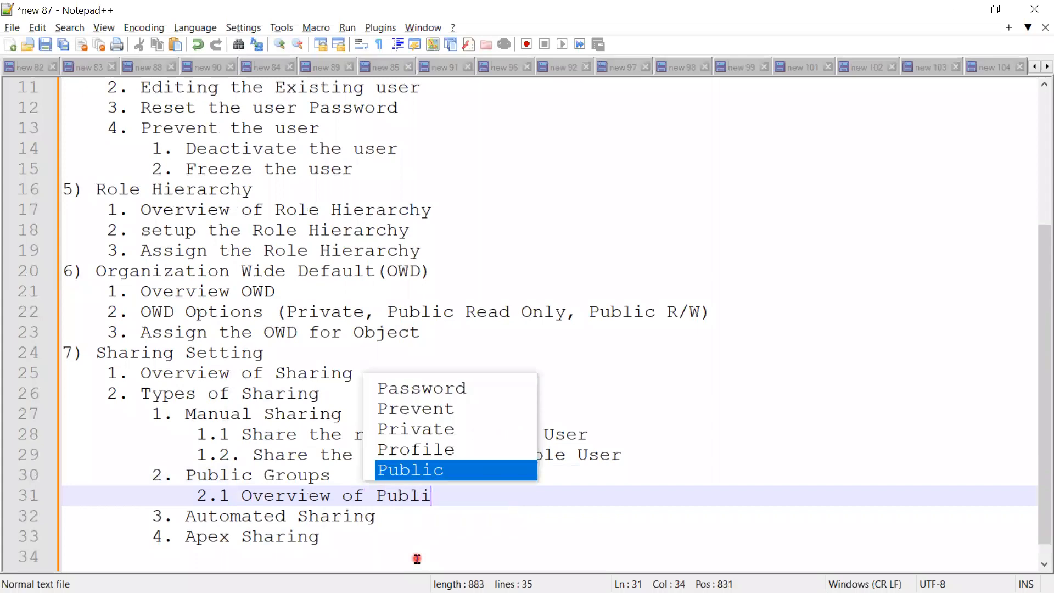
{"action": "type", "text": "c Group"}
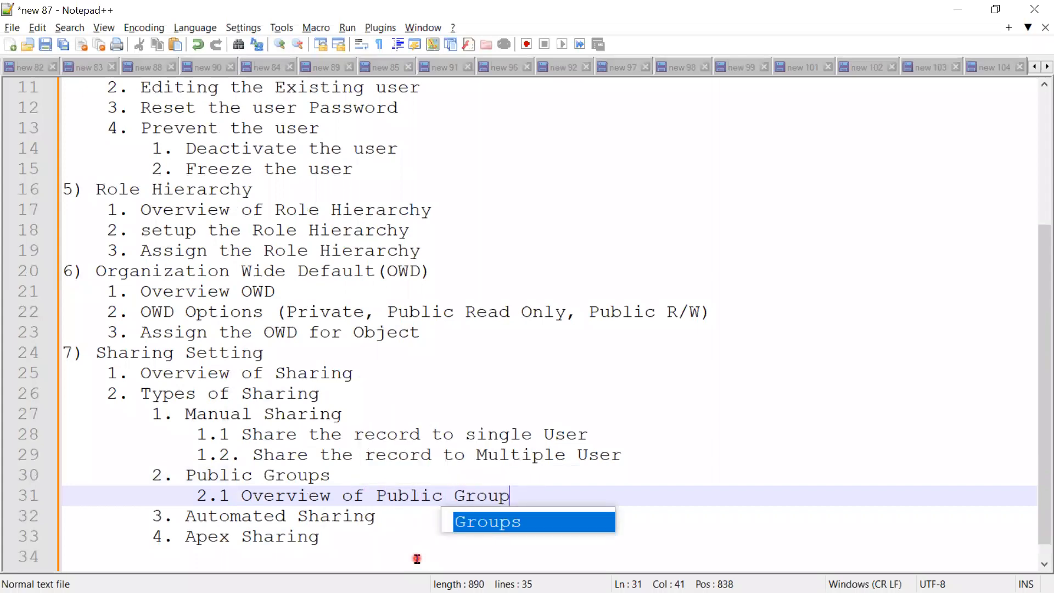
{"action": "type", "text": "s"}
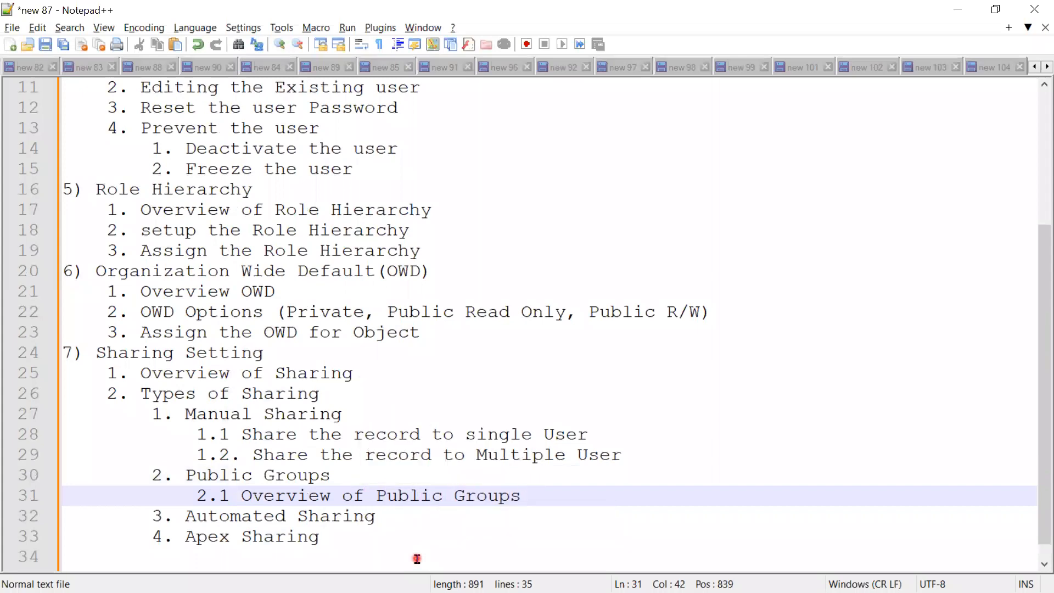
Add "2.2 Creating a Public Groups" as the second item under Public Groups.
{"action": "key", "text": "Return"}
{"action": "type", "text": "2.2 C"}
{"action": "key", "text": "Return"}
{"action": "key", "text": "BackSpace"}
{"action": "type", "text": "ing a "}
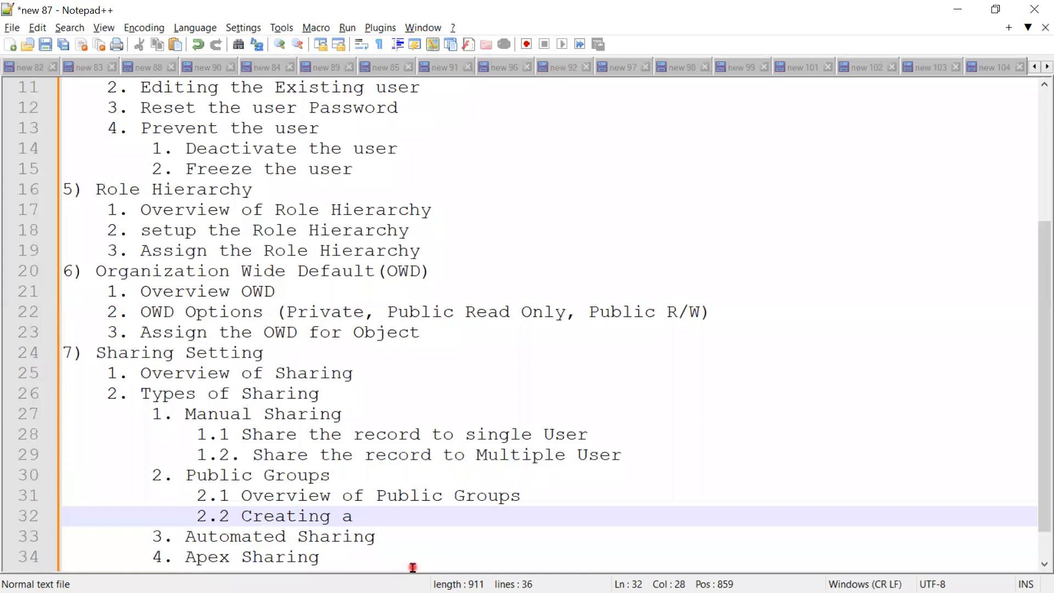
{"action": "type", "text": "Public G"}
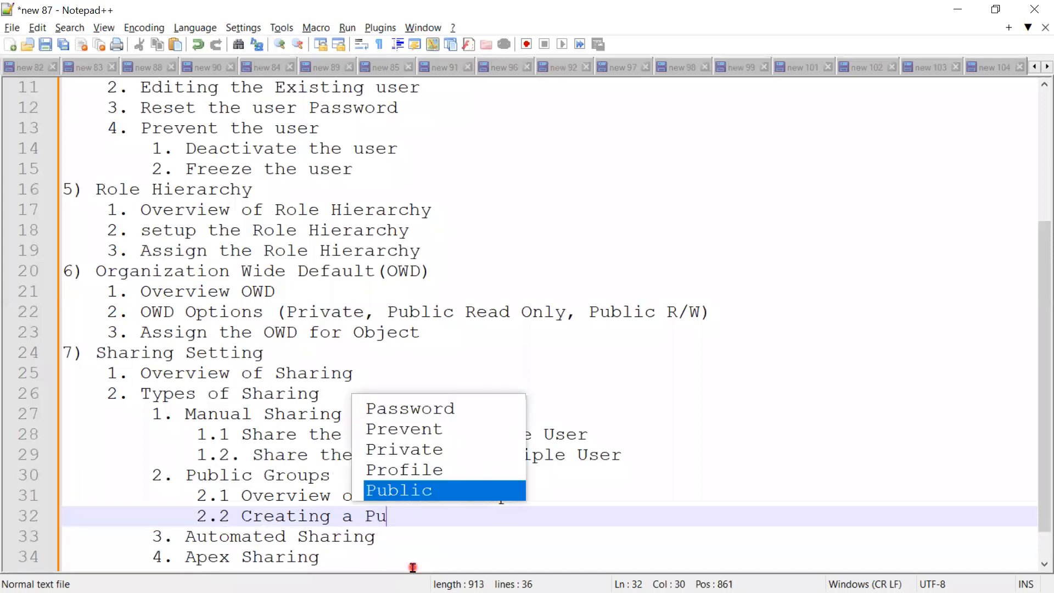
{"action": "key", "text": "Return"}
{"action": "type", "text": "Groups"}
{"action": "key", "text": "Return"}
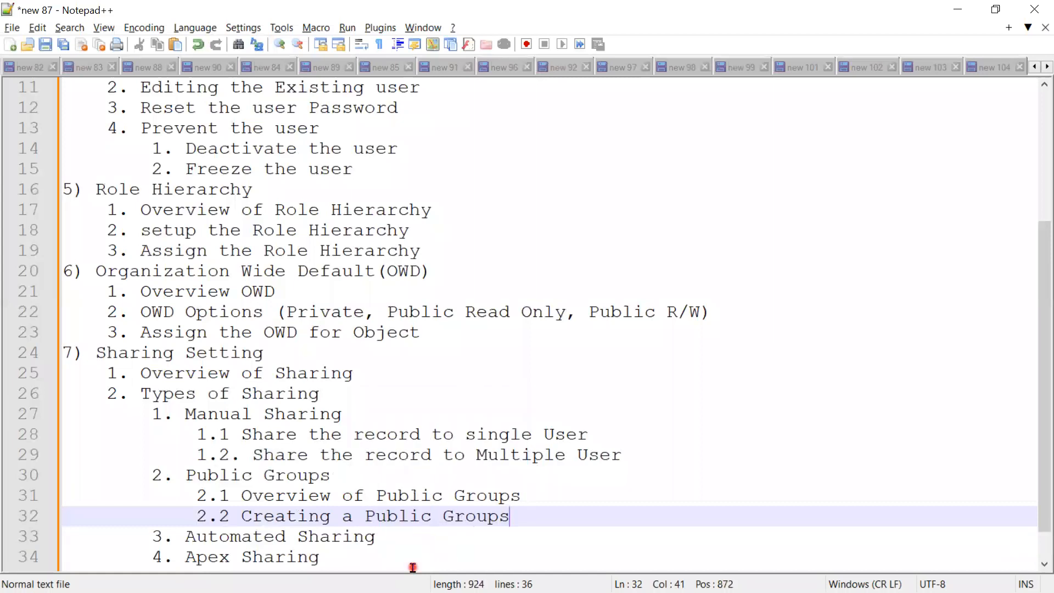
Add "2.3 Share Record to Public Group" as the third item under Public Groups.
{"action": "key", "text": "Return"}
{"action": "type", "text": "2.3 C"}
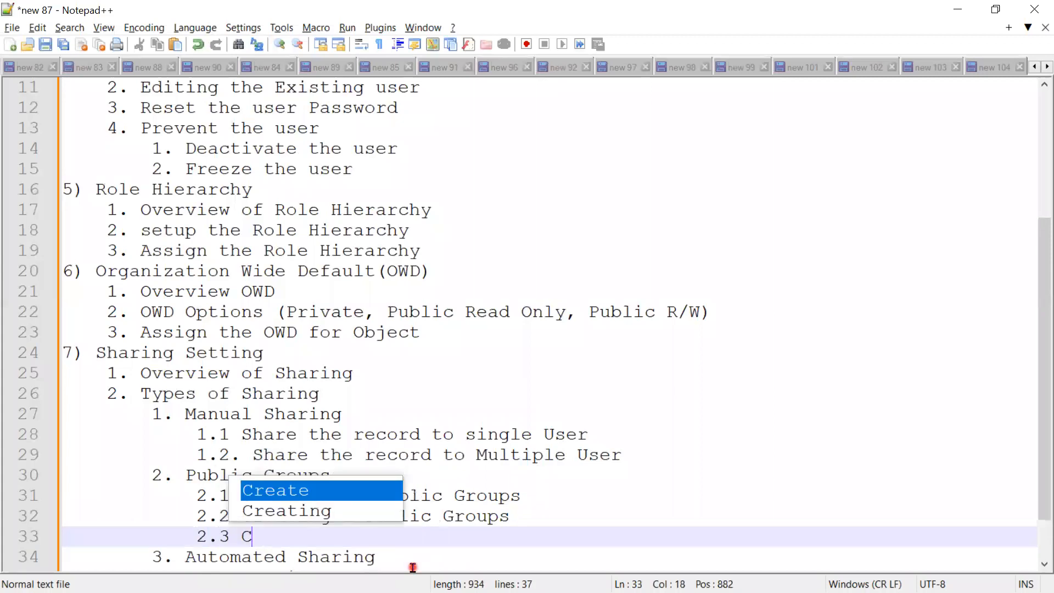
{"action": "key", "text": "BackSpace"}
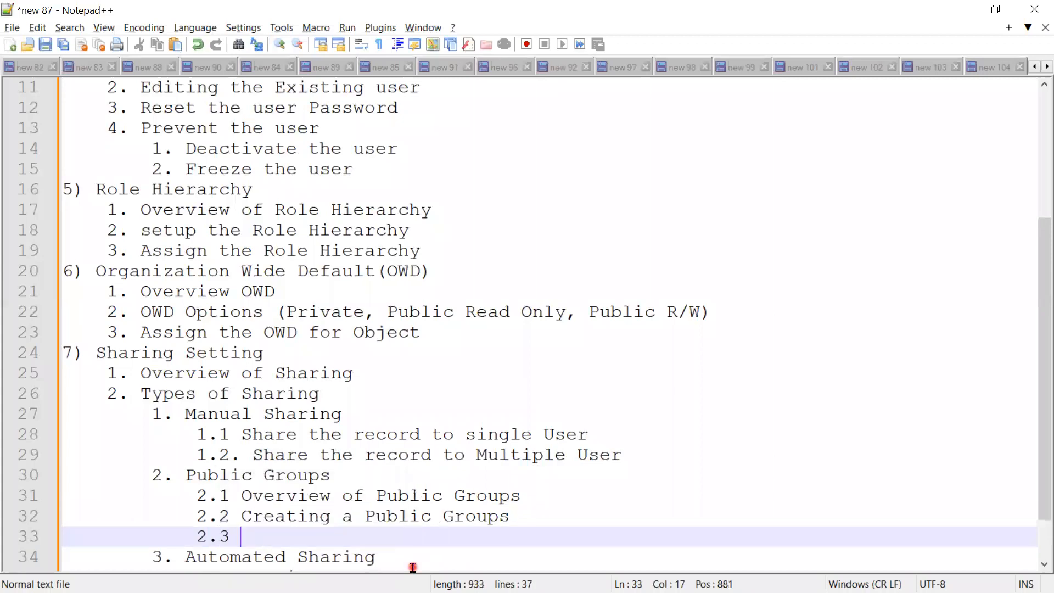
{"action": "type", "text": "S"}
{"action": "key", "text": "BackSpace"}
{"action": "type", "text": "Share Record to "}
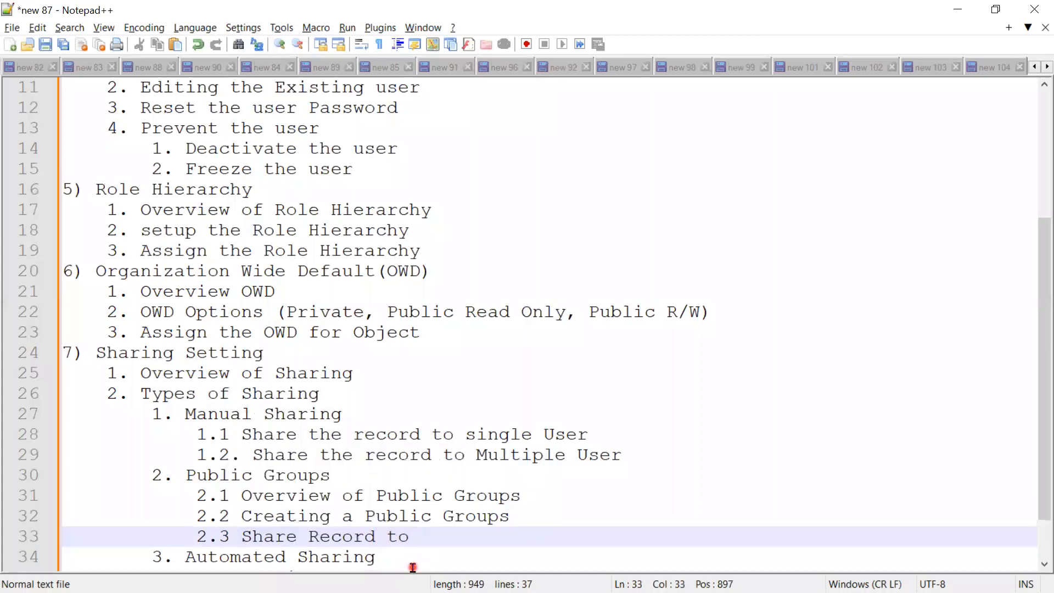
{"action": "type", "text": "Public  "}
{"action": "type", "text": "roup"}
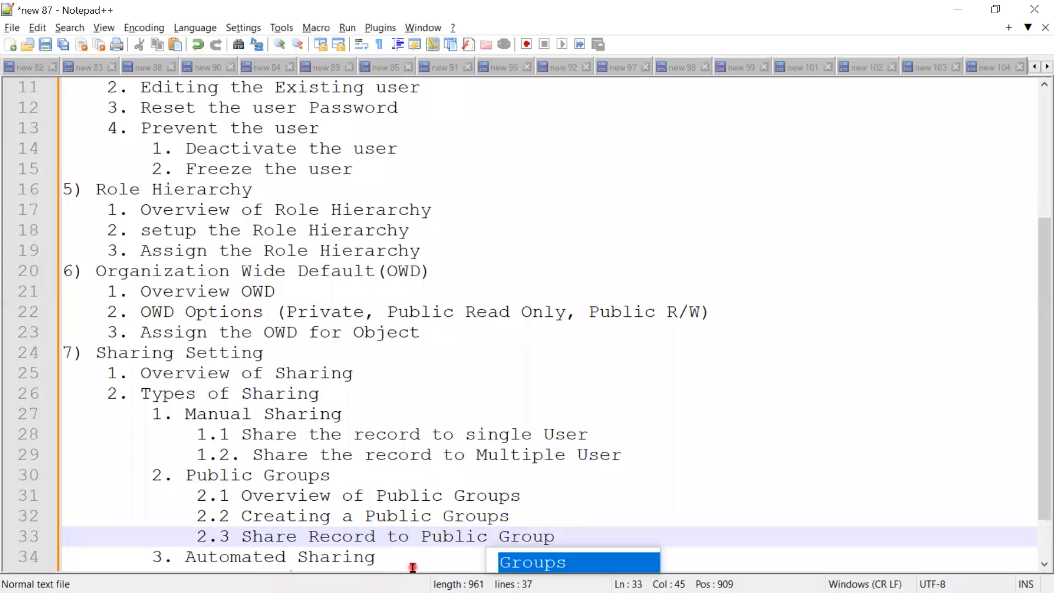
Insert "3.1 Overview of Sharing Rule" as an indented item under Automated Sharing, followed by a new line.
{"action": "left_click", "coordinate": [411, 511]}
{"action": "scroll", "coordinate": [410, 505], "scroll_direction": "down", "scroll_amount": 1}
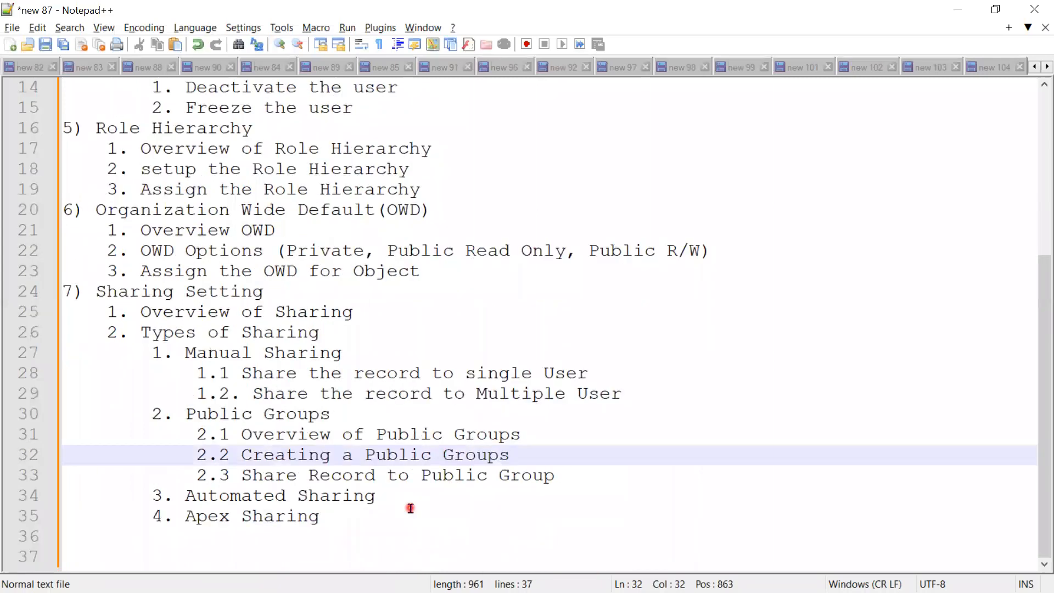
{"action": "left_click", "coordinate": [491, 493]}
{"action": "key", "text": "Return"}
{"action": "key", "text": "Tab"}
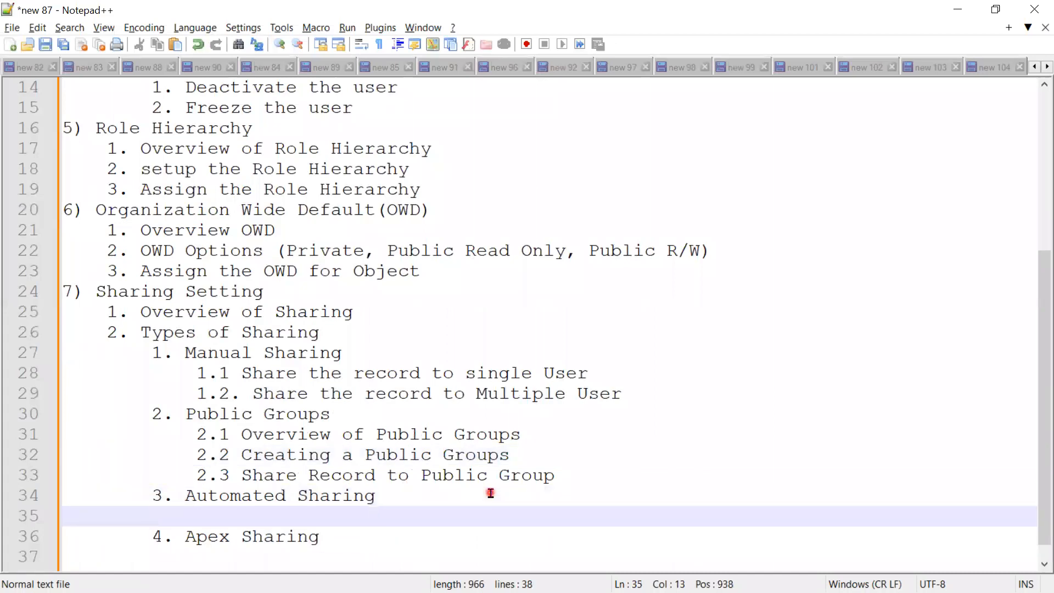
{"action": "type", "text": "3.1 Over"}
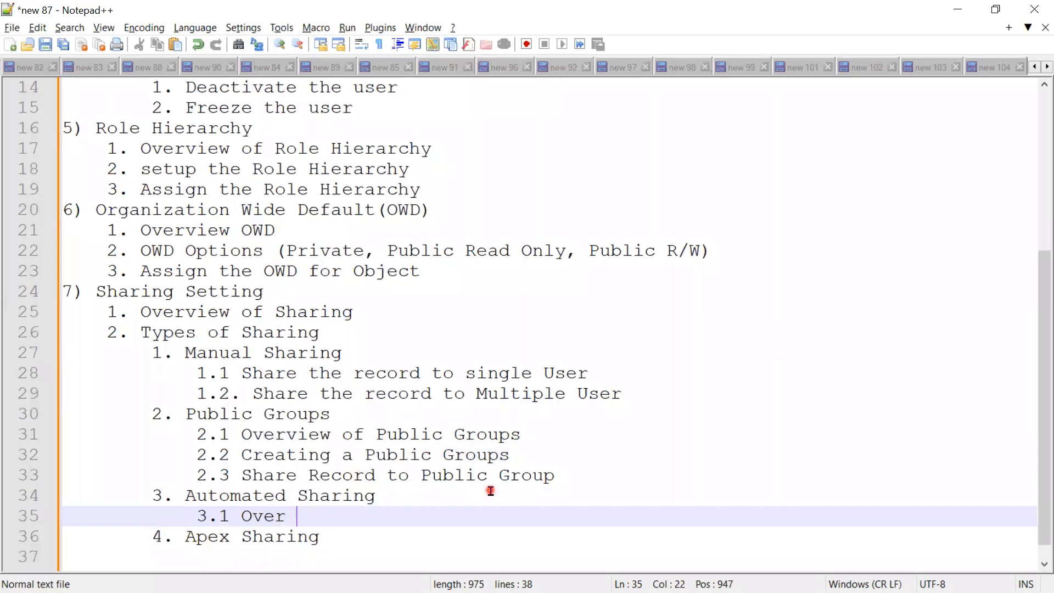
{"action": "key", "text": "BackSpace"}
{"action": "type", "text": "view"}
{"action": "key", "text": "Return"}
{"action": "type", "text": "of"}
{"action": "key", "text": "BackSpace"}
{"action": "key", "text": "BackSpace"}
{"action": "key", "text": "BackSpace"}
{"action": "type", "text": "of S"}
{"action": "type", "text": "h"}
{"action": "type", "text": "at"}
{"action": "key", "text": "BackSpace"}
{"action": "type", "text": "ring Rule"}
{"action": "key", "text": "Return"}
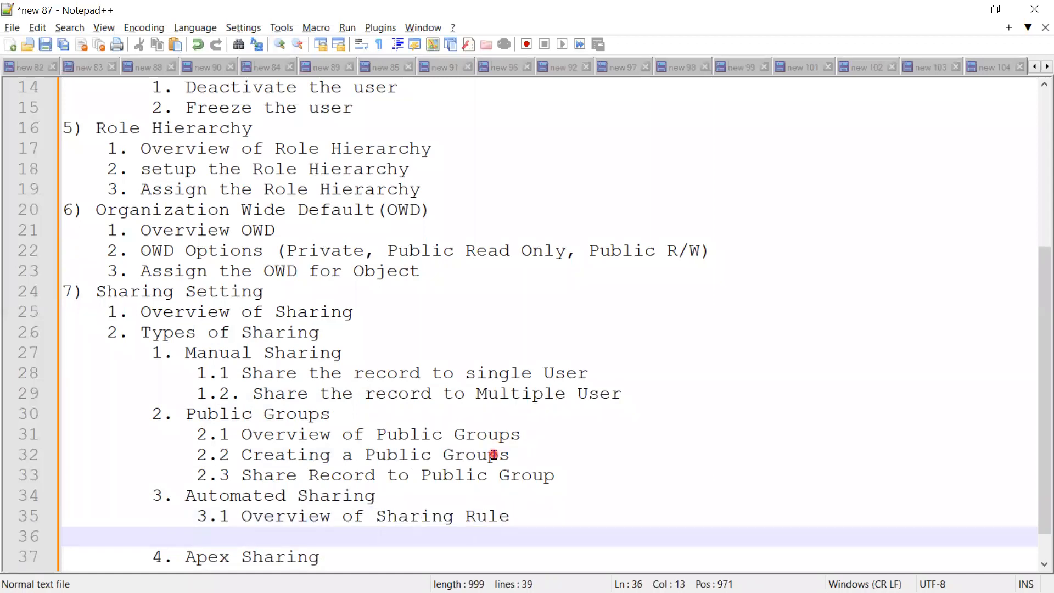
Add "3.2 Create Sharing Rule" as the second item under Automated Sharing, followed by a new line.
{"action": "type", "text": "3.2 C"}
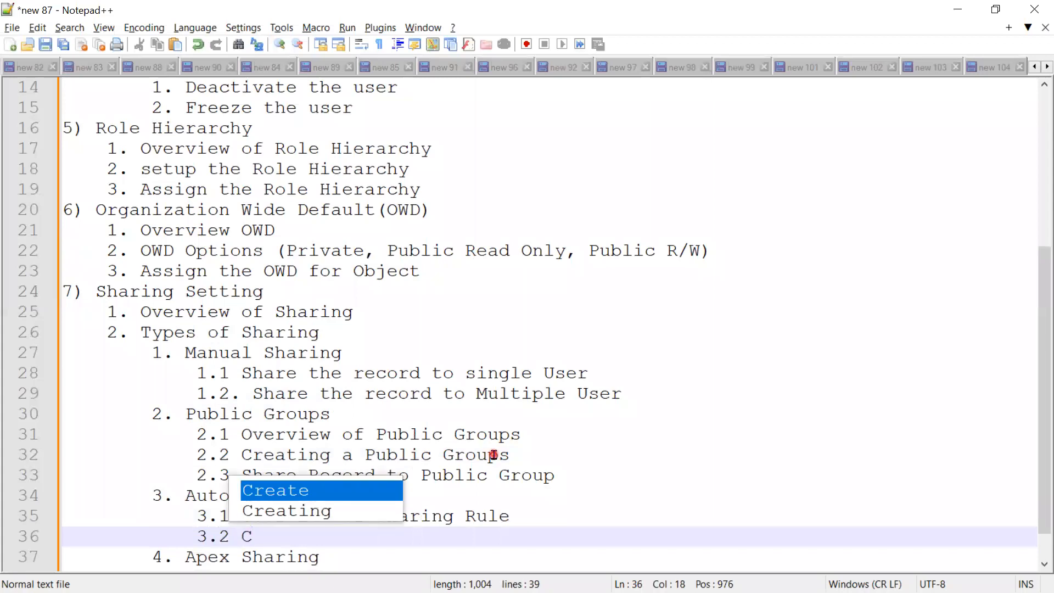
{"action": "type", "text": "reate Shar"}
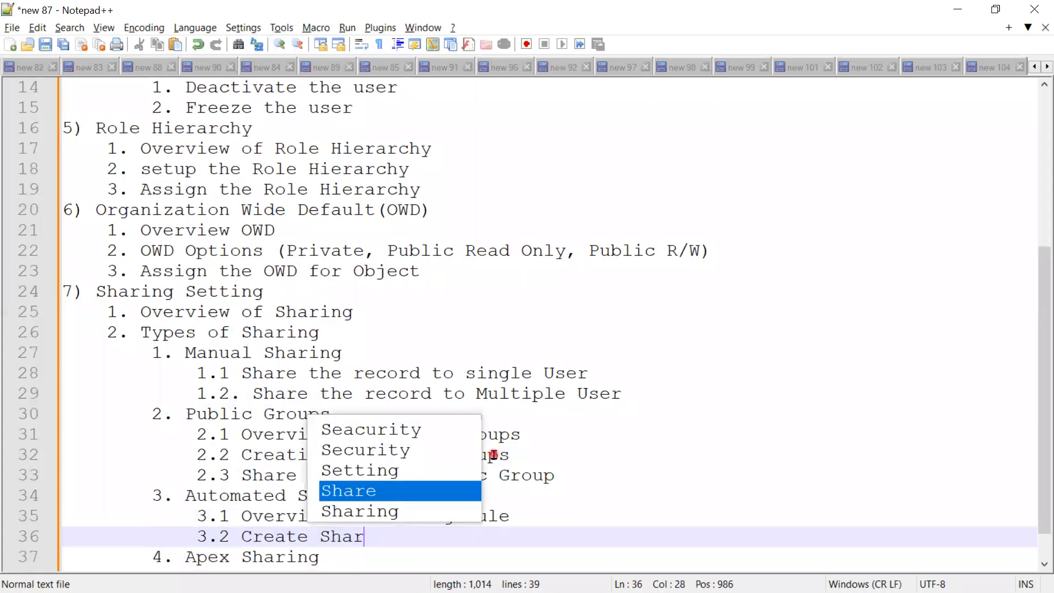
{"action": "key", "text": "Down"}
{"action": "key", "text": "Return"}
{"action": "type", "text": "Ru"}
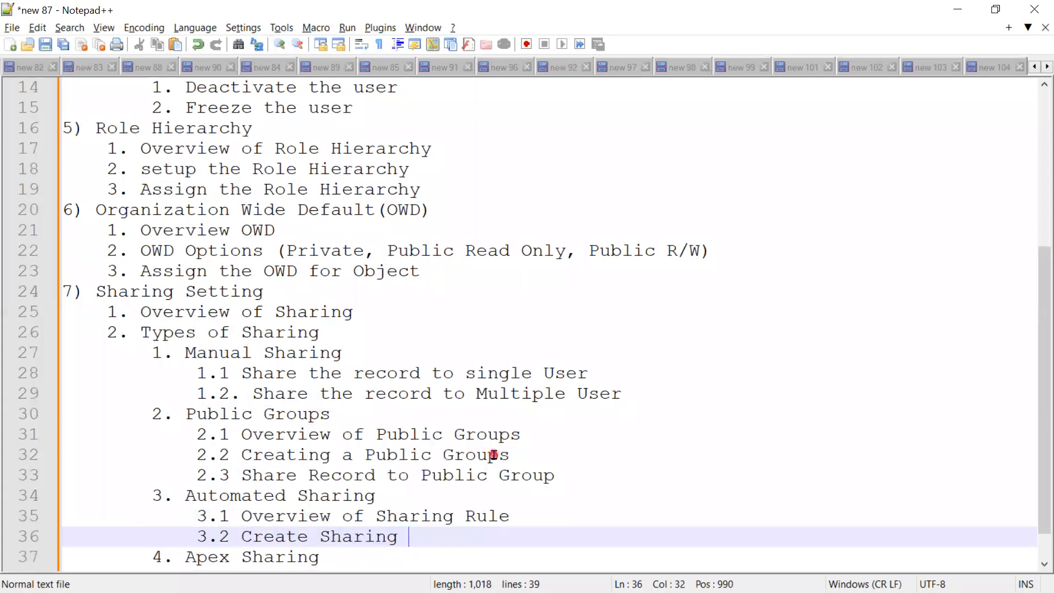
{"action": "type", "text": "le"}
{"action": "key", "text": "Return"}
{"action": "key", "text": "Return"}
Add "3.2.1 Owner Based Sharing Rule" as an indented sub-item under Create Sharing Rule, followed by a new line.
{"action": "key", "text": "Tab"}
{"action": "type", "text": "3.2.1 O"}
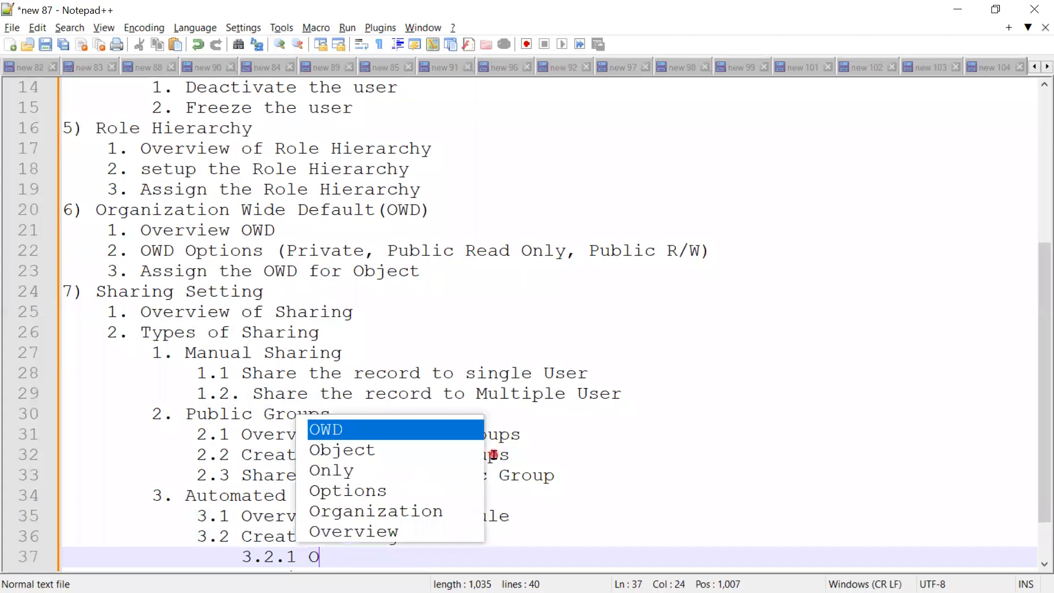
{"action": "type", "text": "wner Based S"}
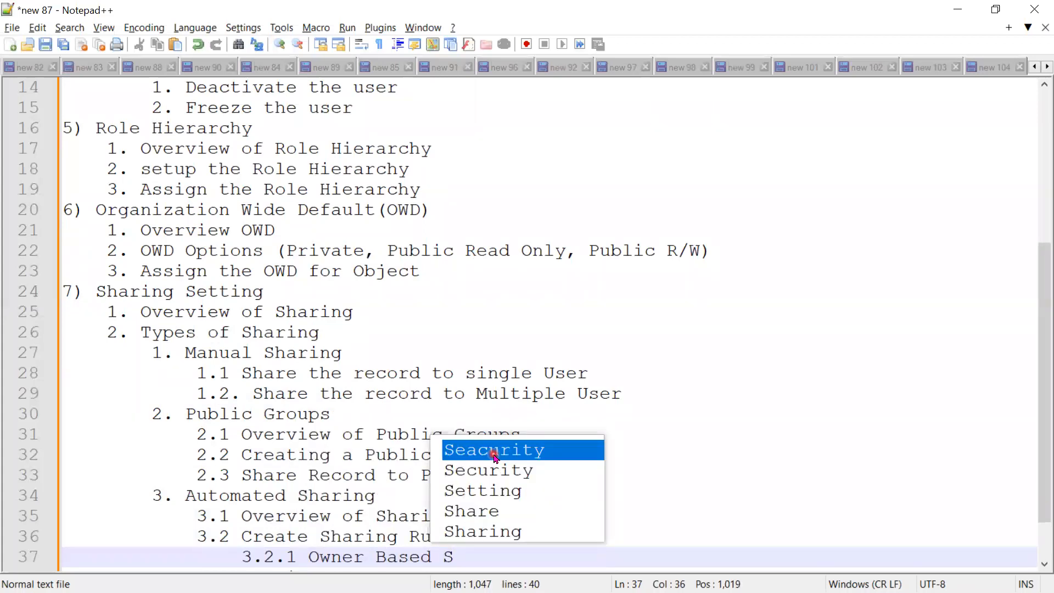
{"action": "type", "text": "haring Rule"}
{"action": "key", "text": "Return"}
Add "3.2.2 Criteria Based Sharing Rule." as the second sub-item under Create Sharing Rule.
{"action": "type", "text": "3.2.2"}
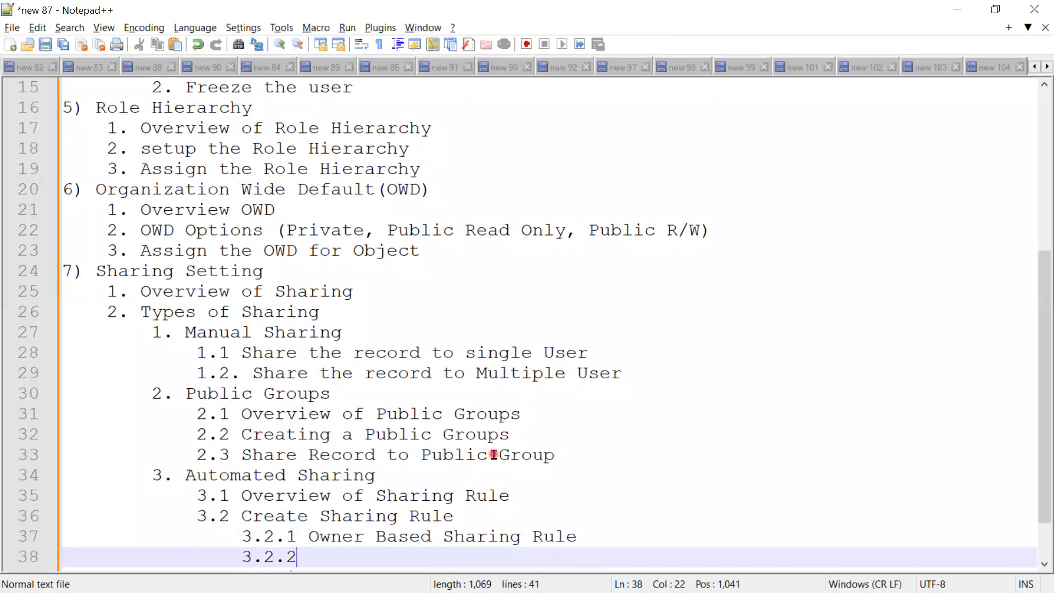
{"action": "type", "text": " Cr"}
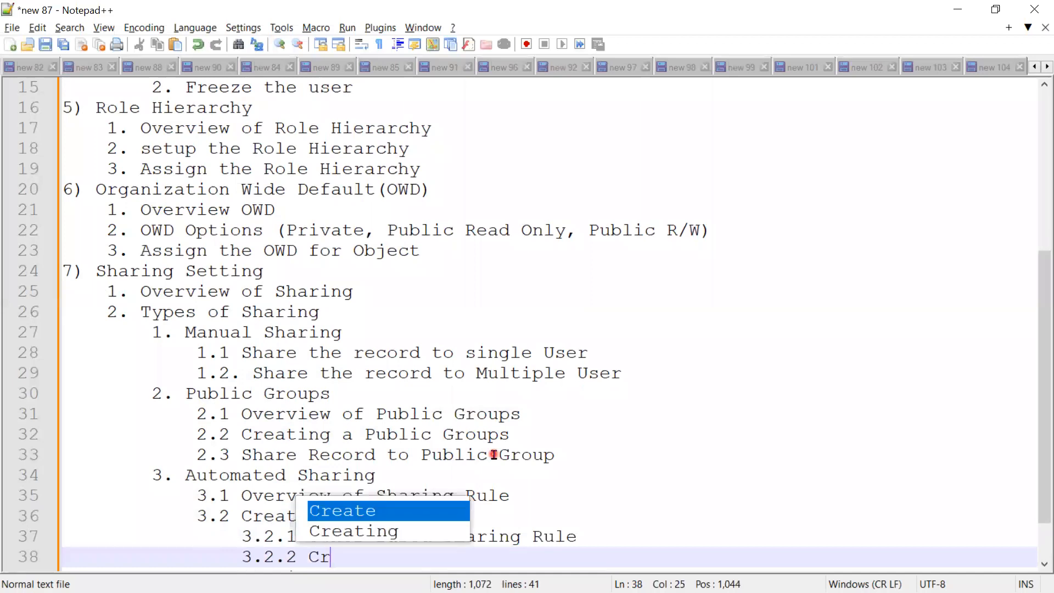
{"action": "type", "text": "iteria B"}
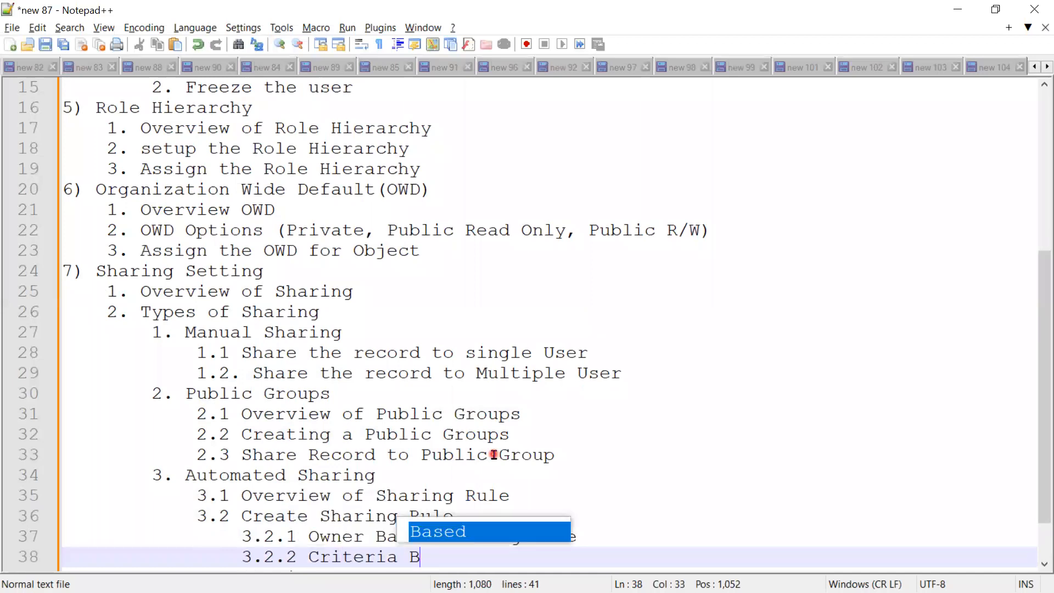
{"action": "type", "text": "ased Shar"}
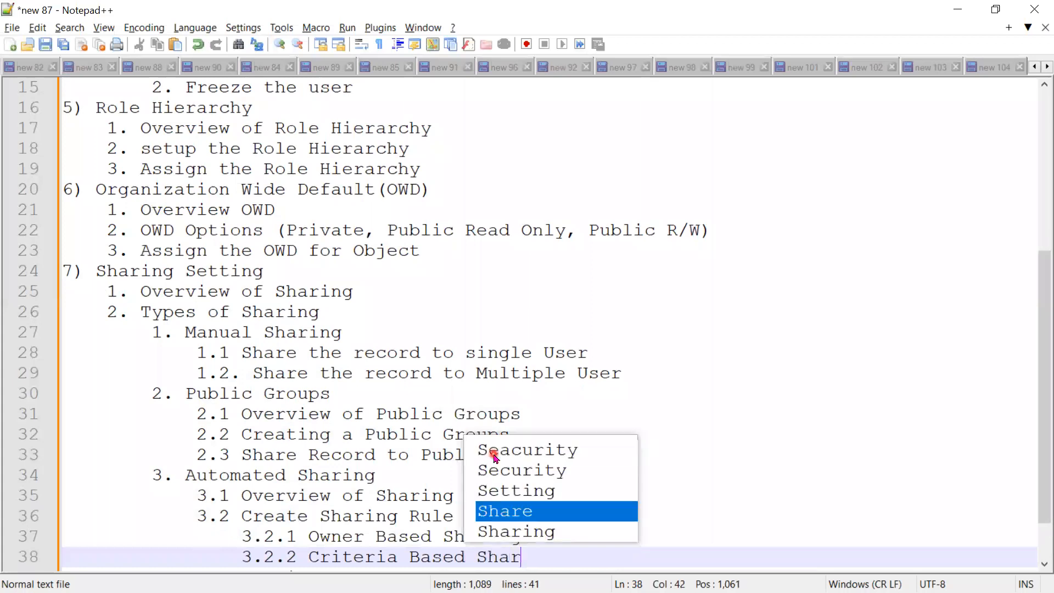
{"action": "type", "text": "ing Rule."}
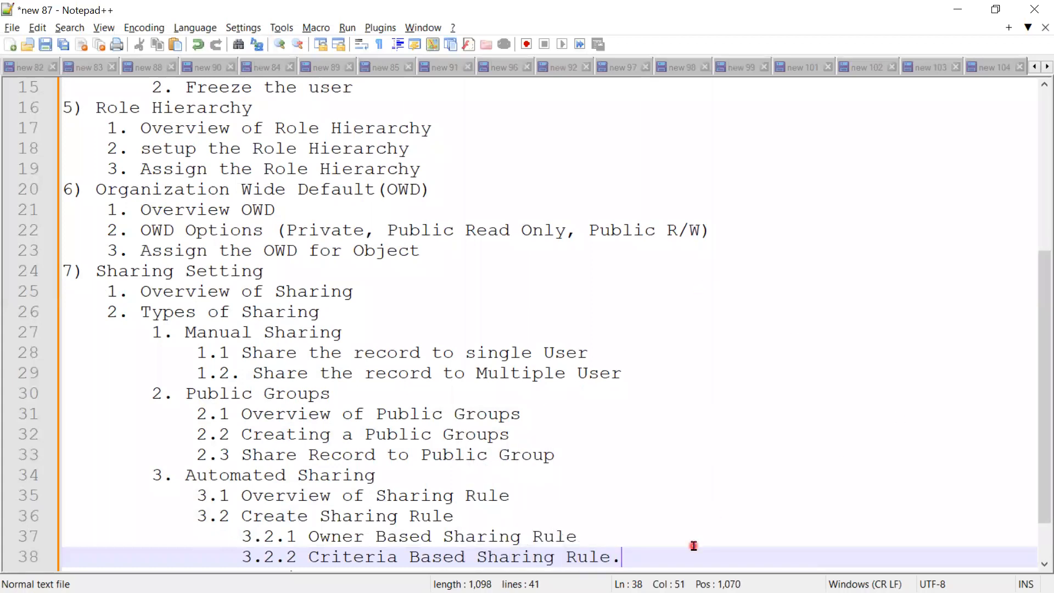
Review the whole outline from Security Features through to Apex Sharing.
{"action": "scroll", "coordinate": [686, 544], "scroll_direction": "down", "scroll_amount": 2}
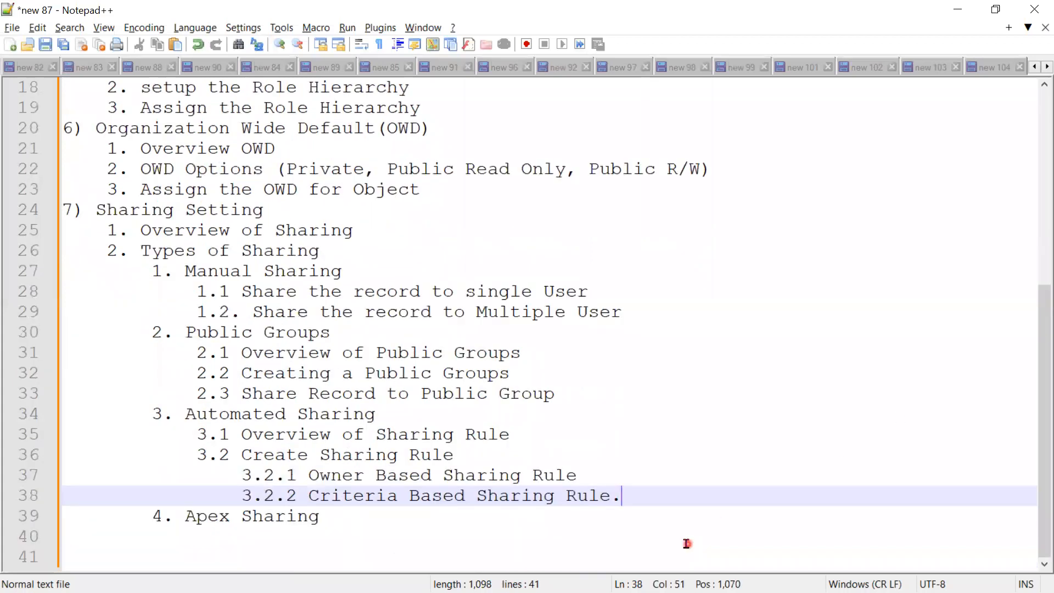
{"action": "scroll", "coordinate": [679, 544], "scroll_direction": "up", "scroll_amount": 3}
{"action": "scroll", "coordinate": [678, 544], "scroll_direction": "up", "scroll_amount": 4}
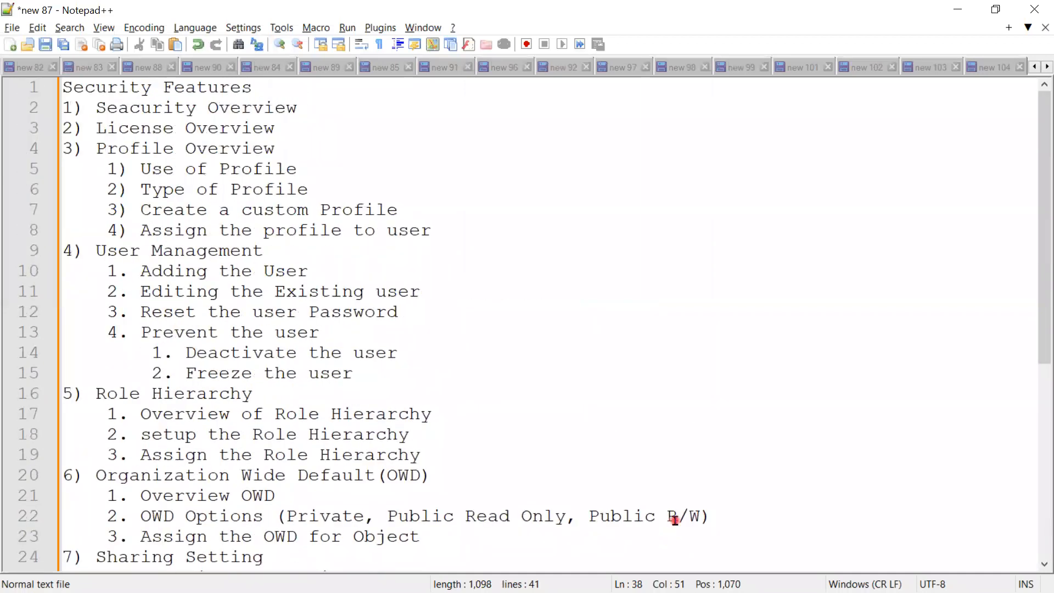
{"action": "scroll", "coordinate": [666, 506], "scroll_direction": "down", "scroll_amount": 6}
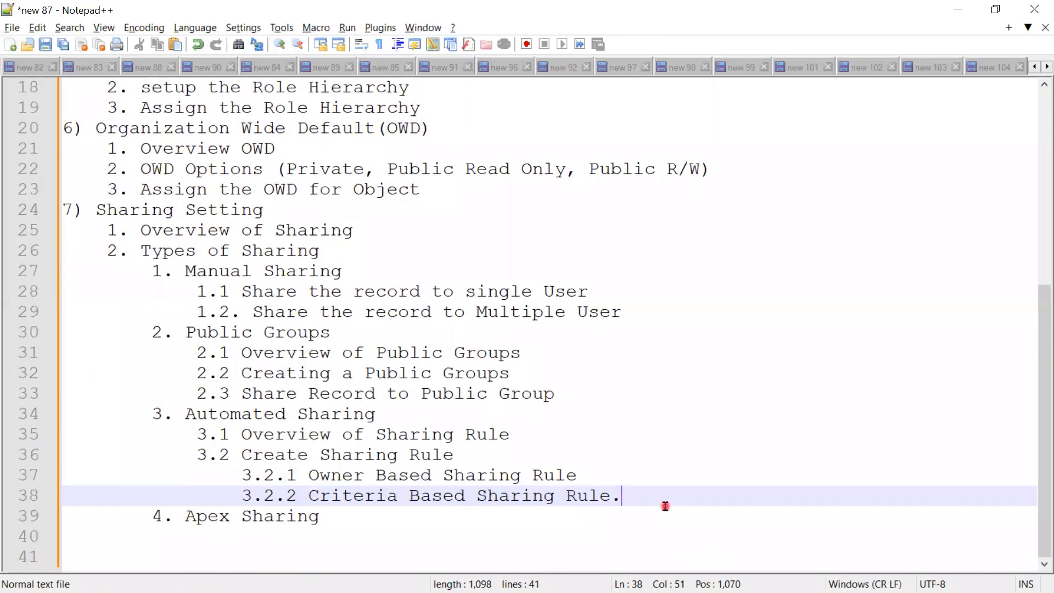
{"action": "scroll", "coordinate": [665, 506], "scroll_direction": "up", "scroll_amount": 5}
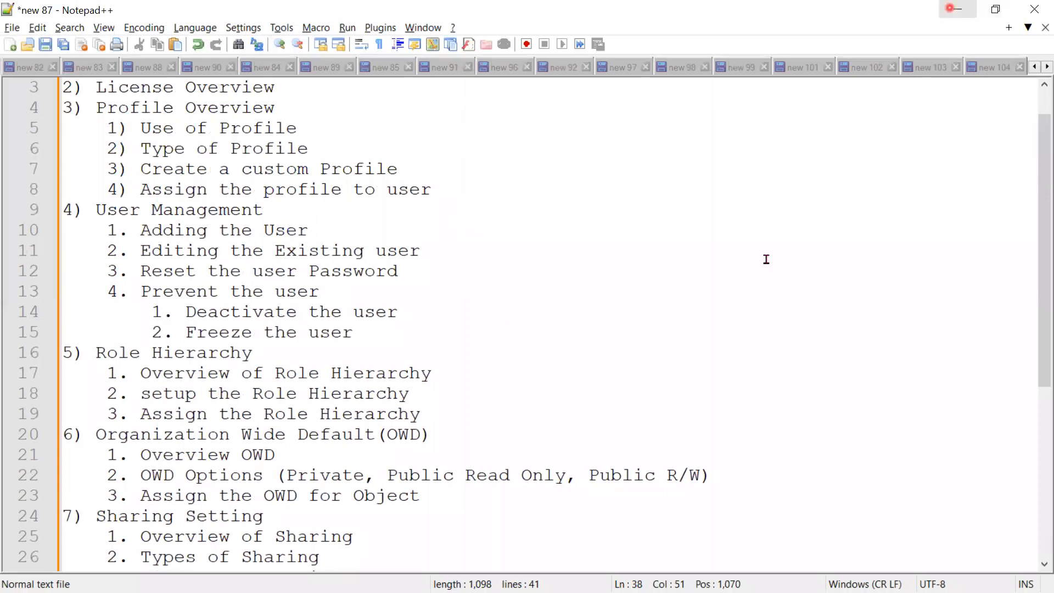
{"action": "scroll", "coordinate": [765, 259], "scroll_direction": "up", "scroll_amount": 1}
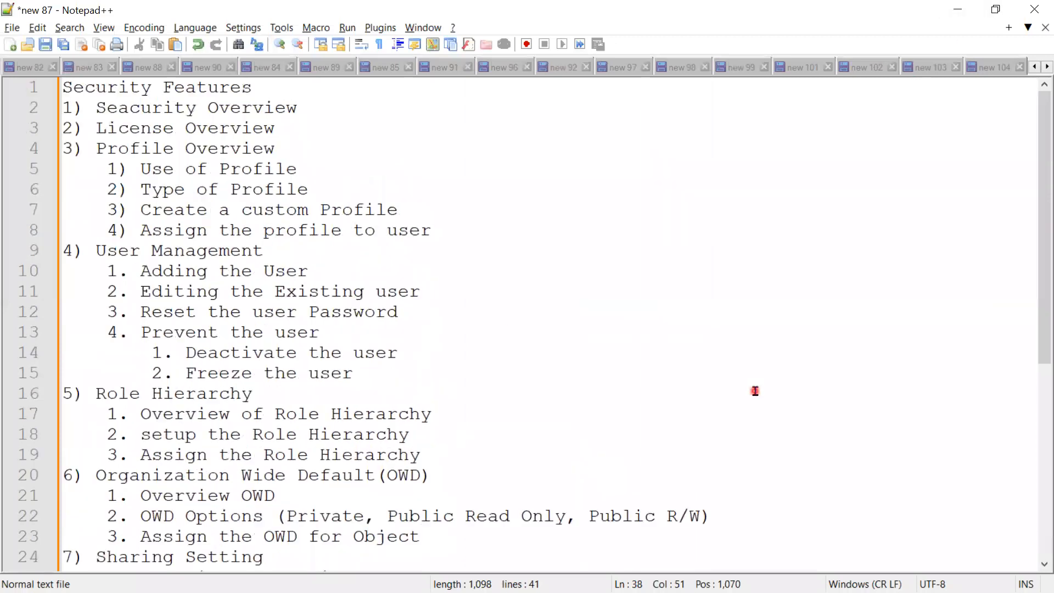
Advance the PowerPoint slide show to slide 27 and return to the Sharing Setting section of the Notepad++ outline.
{"action": "left_click", "coordinate": [965, 12]}
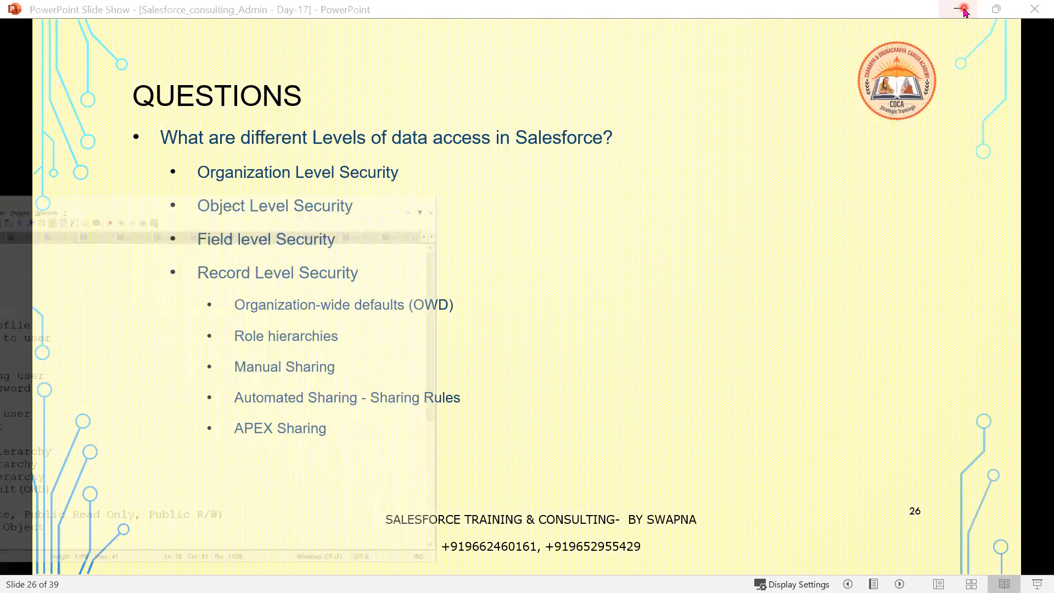
{"action": "left_click", "coordinate": [560, 455]}
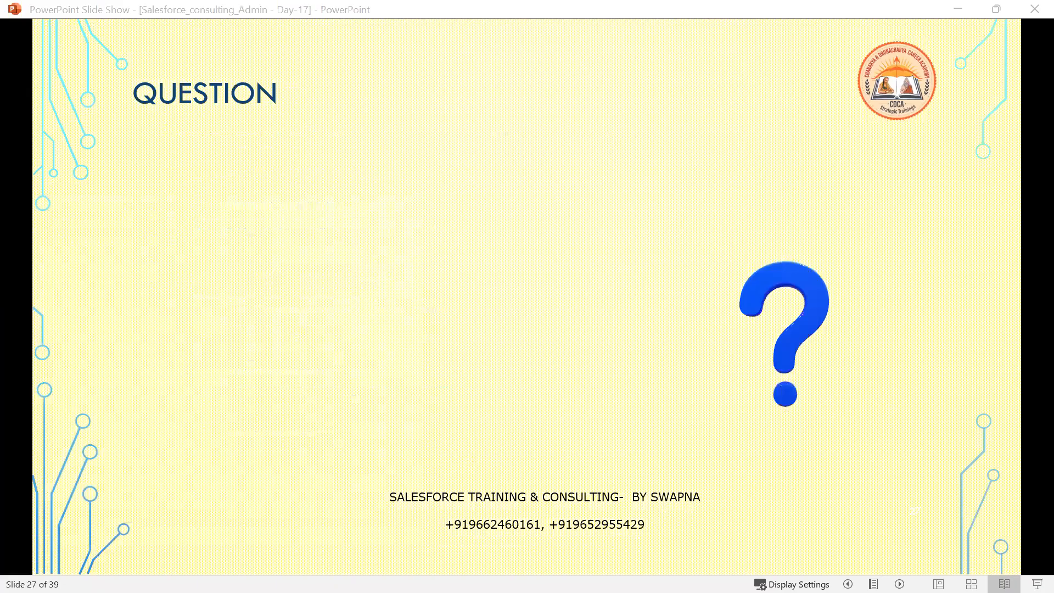
{"action": "key", "text": "alt+Tab"}
{"action": "scroll", "coordinate": [630, 361], "scroll_direction": "down", "scroll_amount": 4}
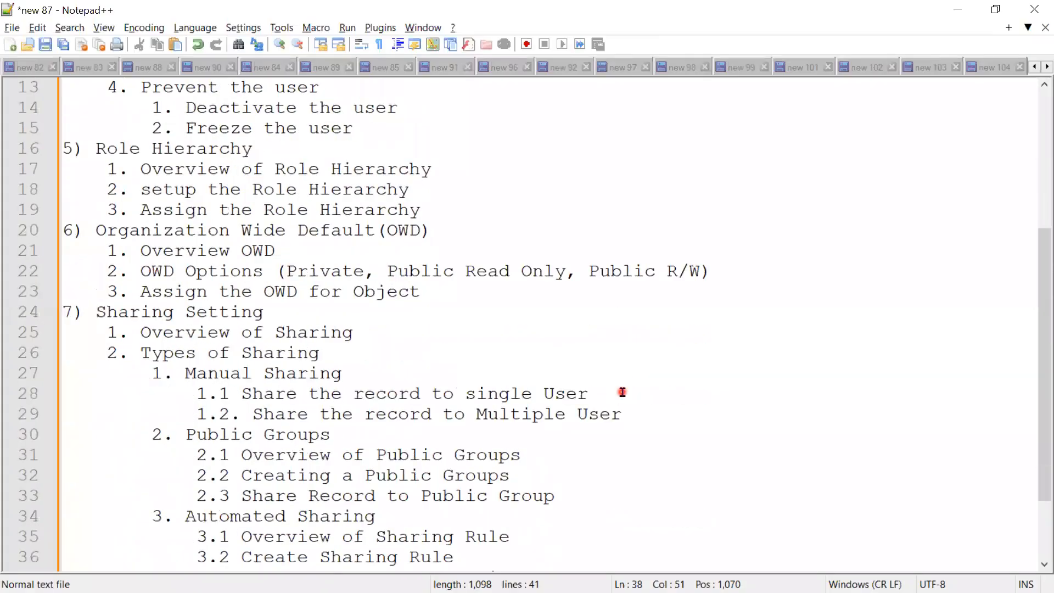
{"action": "scroll", "coordinate": [623, 392], "scroll_direction": "down", "scroll_amount": 2}
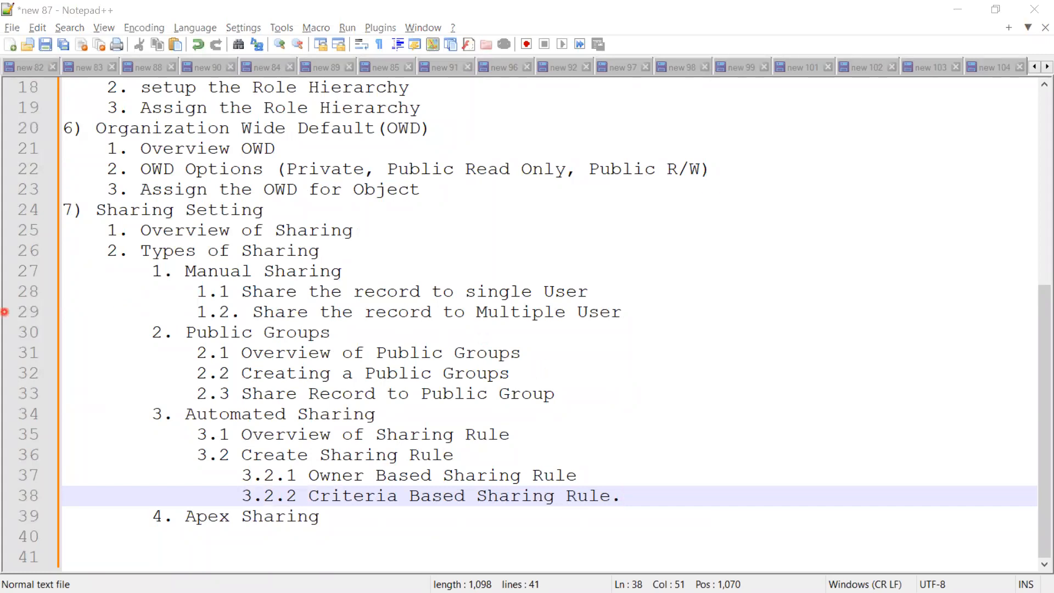
Switch to the Sharing Settings page in Chrome and cancel the unfinished criteria-based account sharing rule.
{"action": "key", "text": "alt+Tab"}
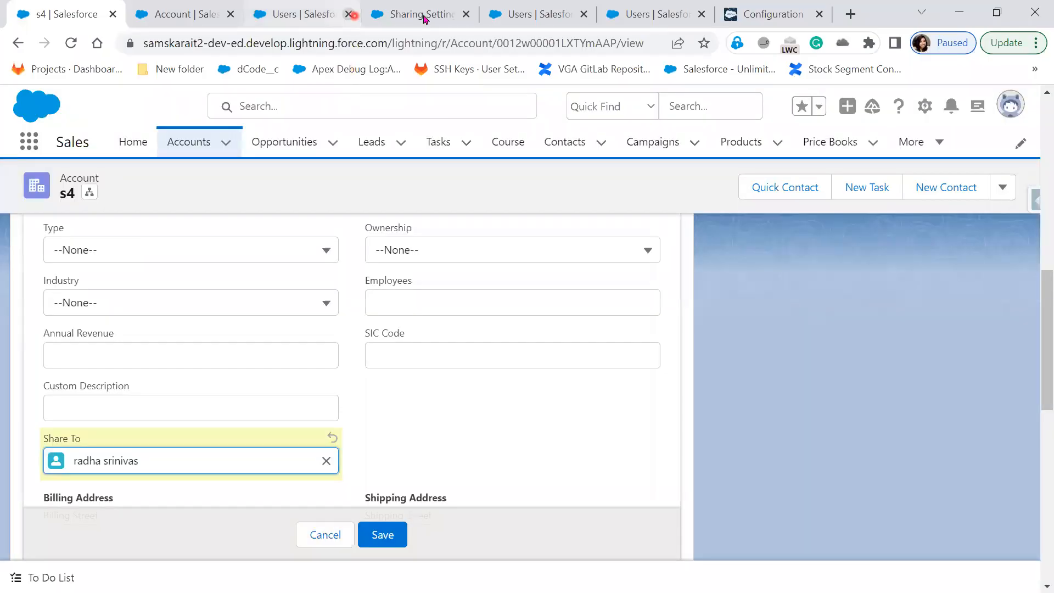
{"action": "left_click", "coordinate": [424, 15]}
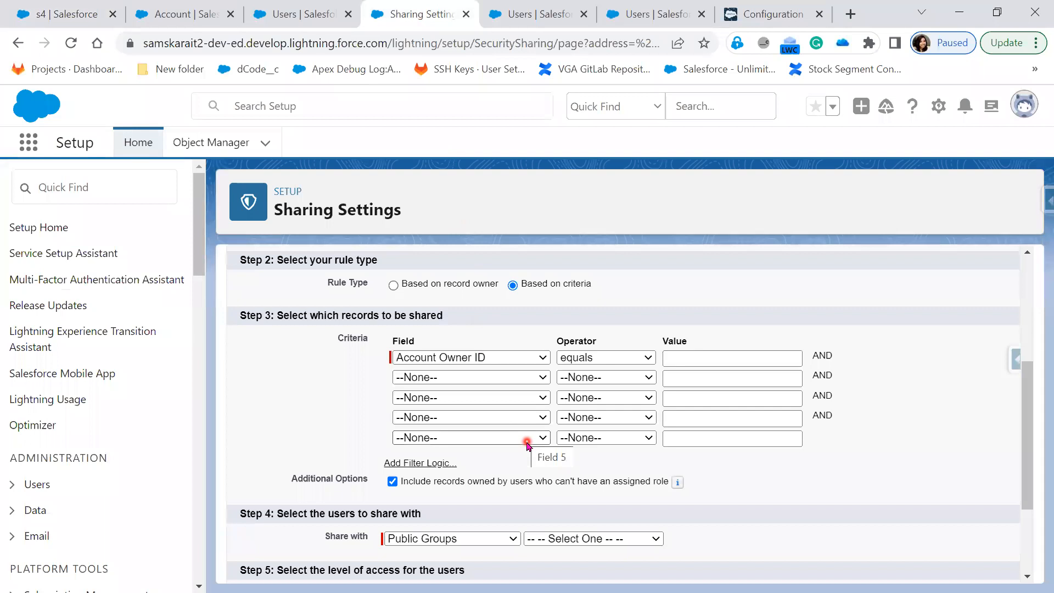
{"action": "scroll", "coordinate": [526, 444], "scroll_direction": "down", "scroll_amount": 3}
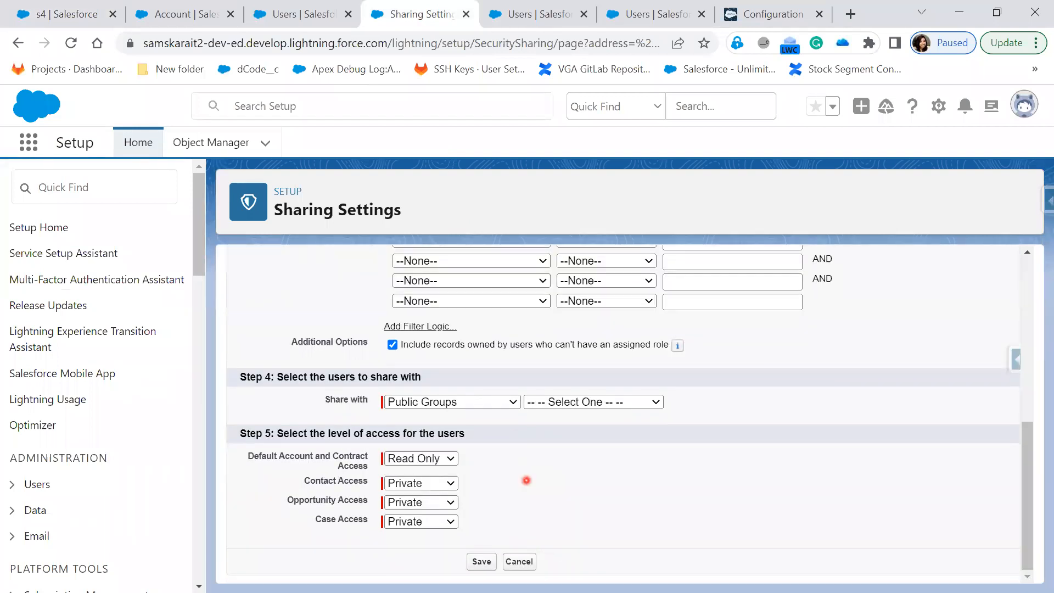
{"action": "left_click", "coordinate": [527, 563]}
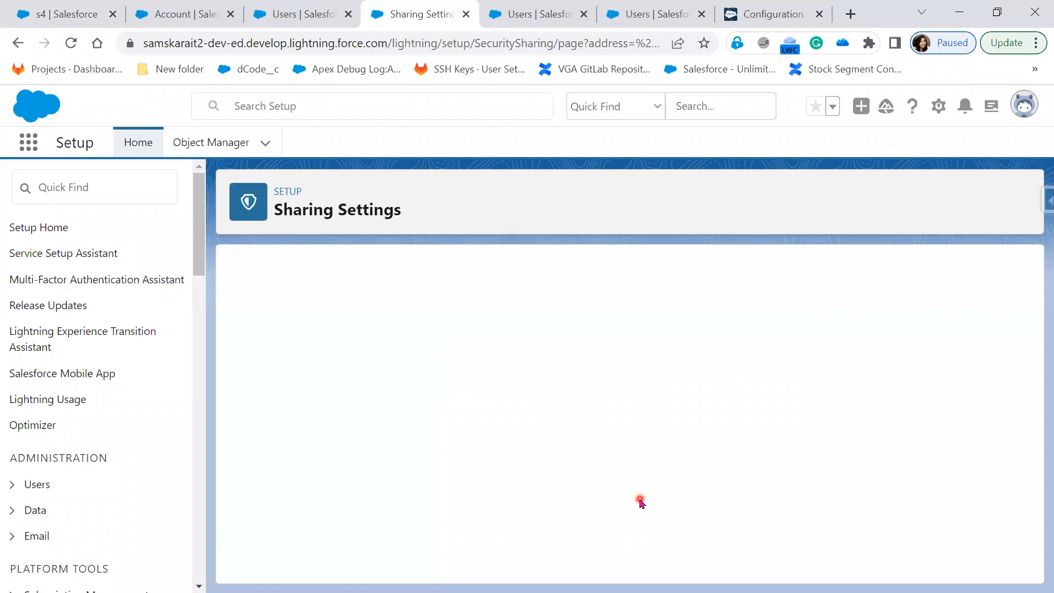
Open the existing rule under Account Sharing Rules for editing and go back to the Sharing Settings overview.
{"action": "scroll", "coordinate": [641, 504], "scroll_direction": "down", "scroll_amount": 20}
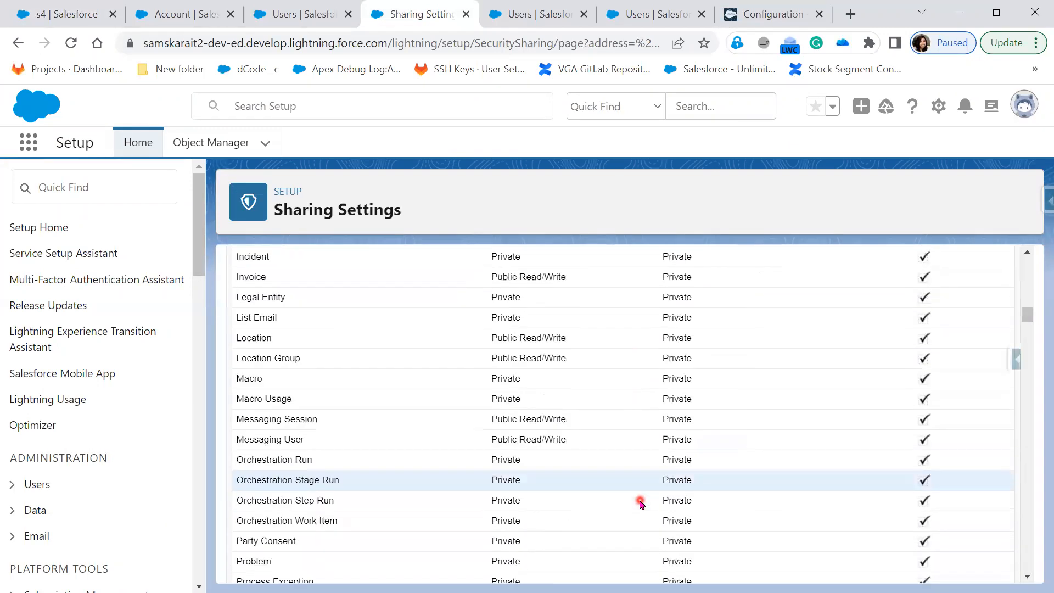
{"action": "scroll", "coordinate": [641, 503], "scroll_direction": "down", "scroll_amount": 5}
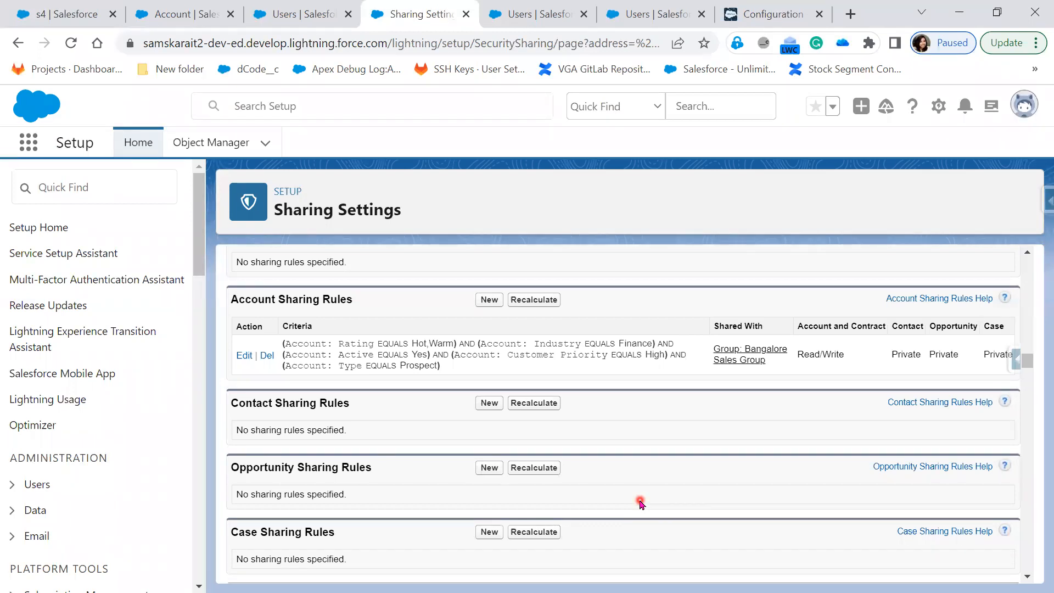
{"action": "left_click", "coordinate": [244, 358]}
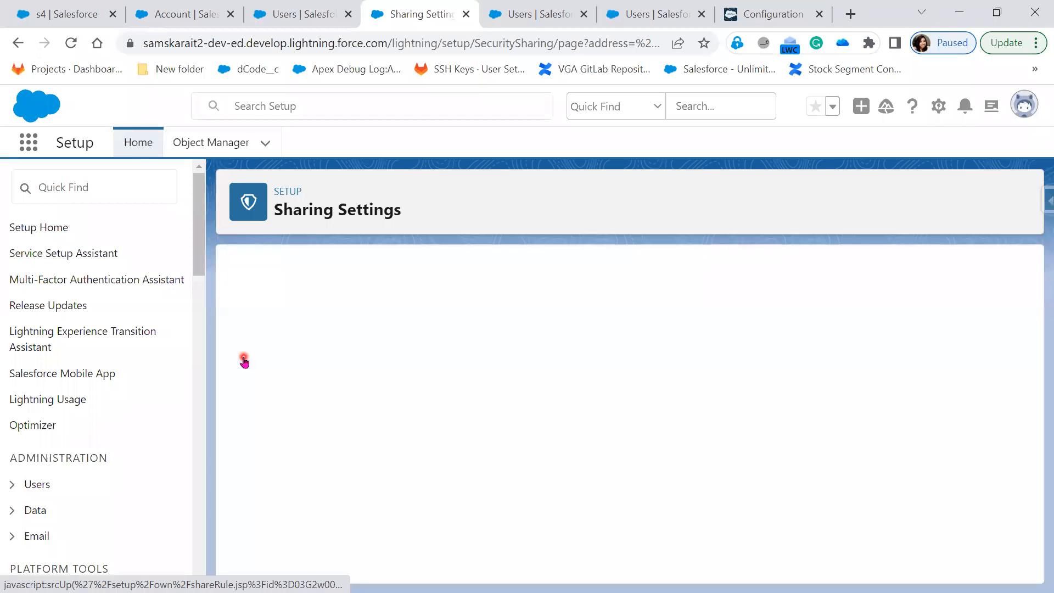
{"action": "left_click", "coordinate": [8, 43]}
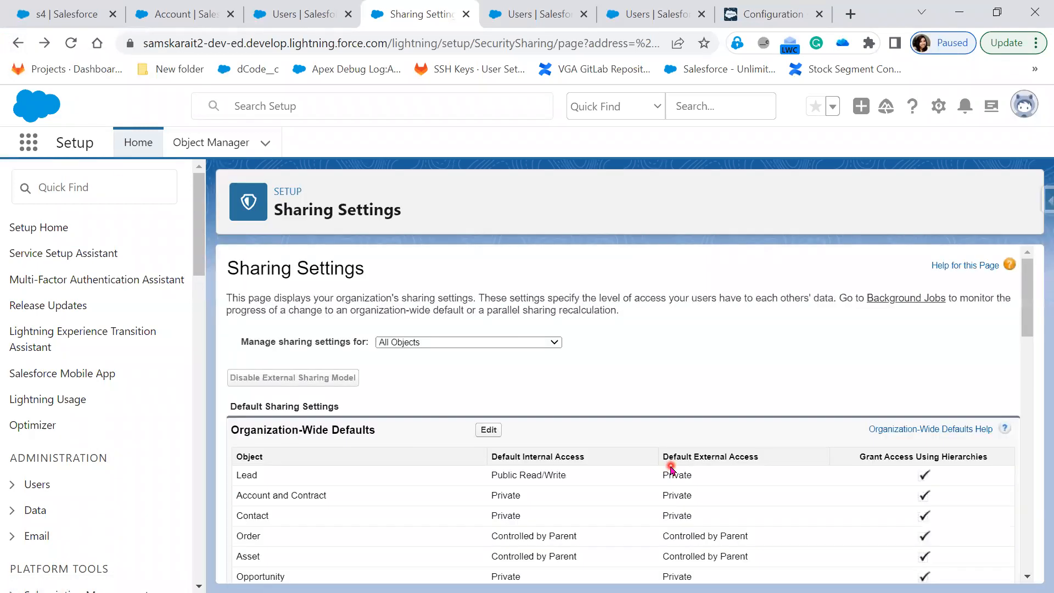
Open the organization-wide defaults for editing and examine the internal and external access of the listed objects.
{"action": "left_click", "coordinate": [489, 430]}
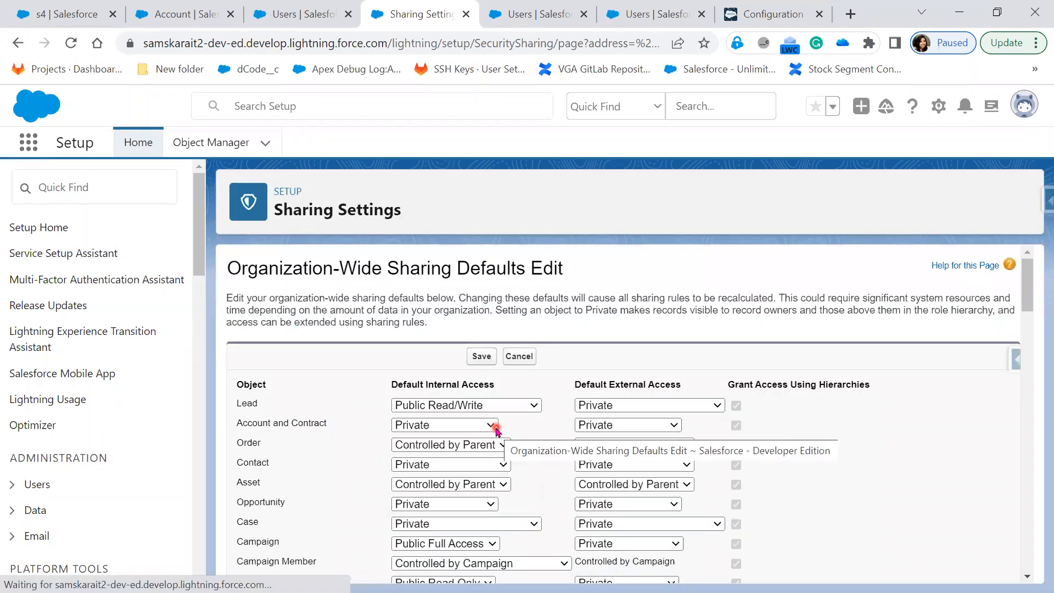
{"action": "scroll", "coordinate": [903, 493], "scroll_direction": "down", "scroll_amount": 5}
{"action": "scroll", "coordinate": [903, 492], "scroll_direction": "down", "scroll_amount": 6}
{"action": "scroll", "coordinate": [903, 492], "scroll_direction": "up", "scroll_amount": 7}
{"action": "scroll", "coordinate": [903, 493], "scroll_direction": "up", "scroll_amount": 3}
{"action": "scroll", "coordinate": [903, 493], "scroll_direction": "down", "scroll_amount": 15}
{"action": "scroll", "coordinate": [903, 493], "scroll_direction": "down", "scroll_amount": 10}
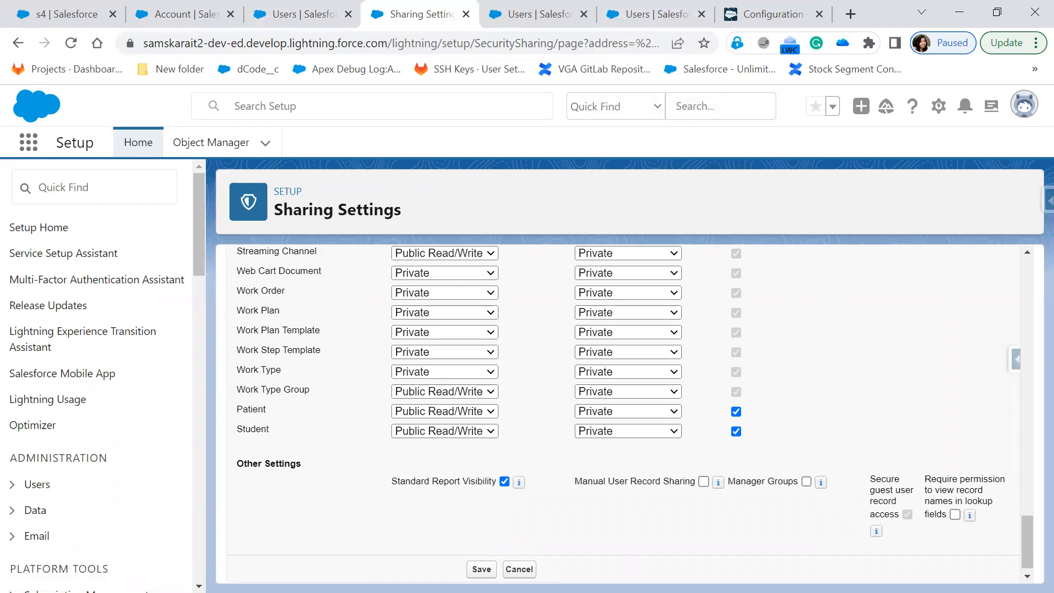
Switch to the PowerPoint slide show and reveal the question "What are sharing Rules ?".
{"action": "key", "text": "alt+Tab"}
{"action": "left_click", "coordinate": [704, 483]}
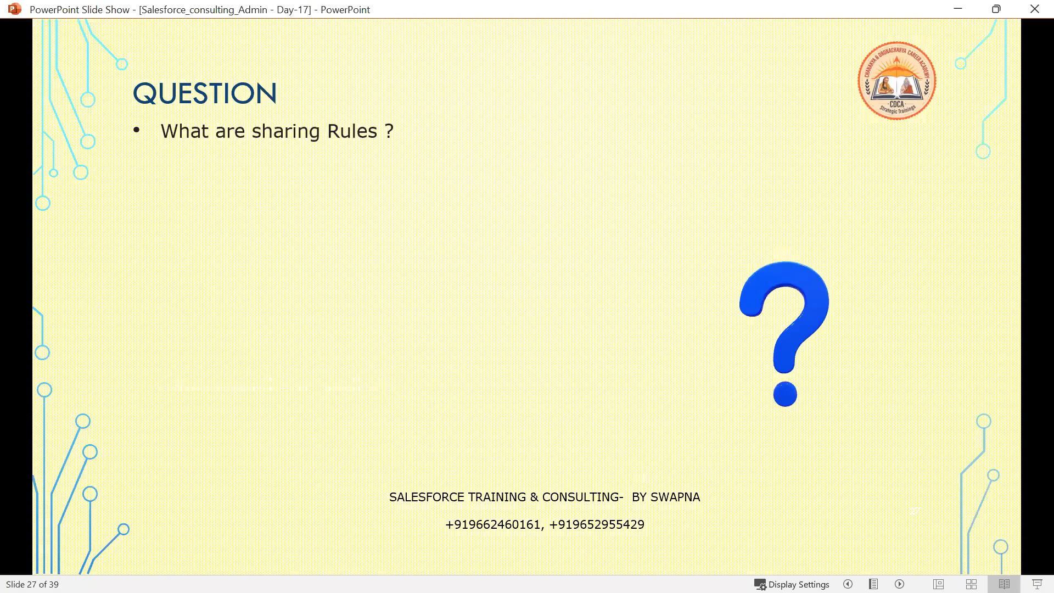
Return to the Notepad++ outline and highlight the Manual Sharing and Public Groups entries under Types of Sharing.
{"action": "key", "text": "alt+Tab"}
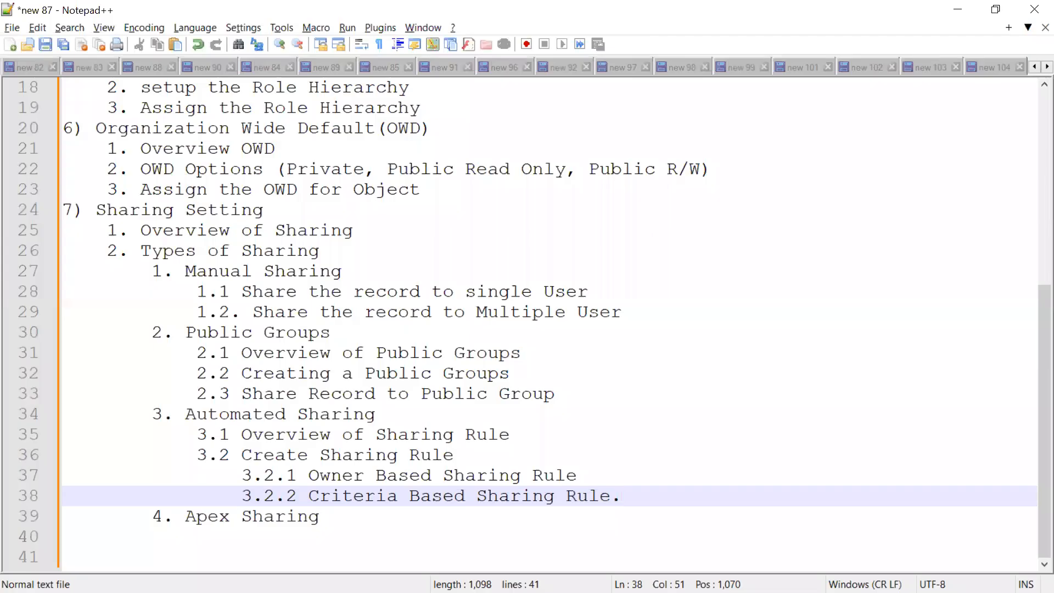
{"action": "left_click_drag", "start_coordinate": [638, 314], "coordinate": [45, 272]}
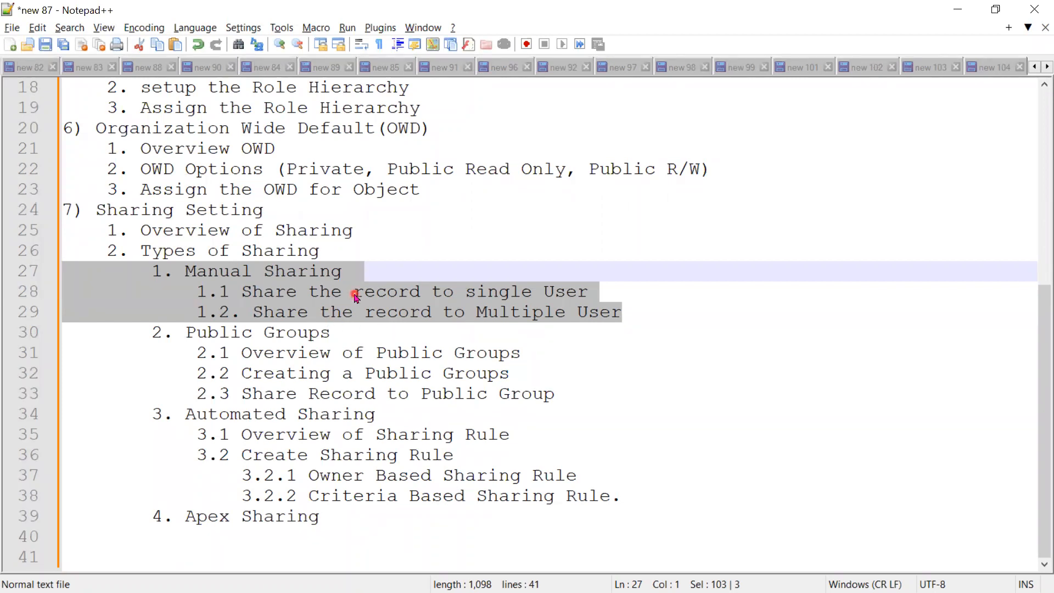
{"action": "left_click_drag", "start_coordinate": [356, 275], "coordinate": [185, 274]}
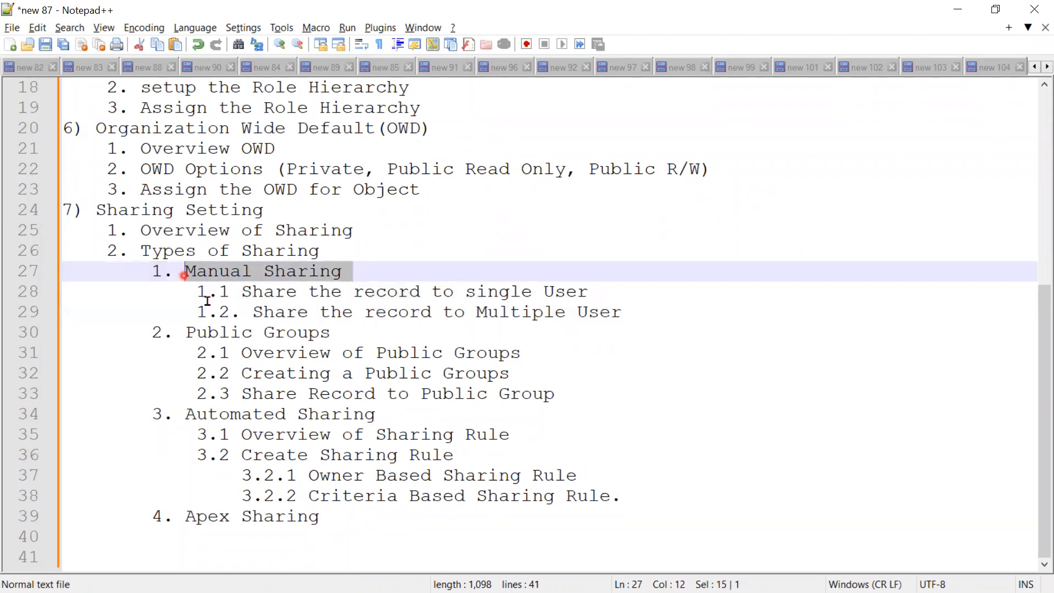
{"action": "left_click_drag", "start_coordinate": [186, 332], "coordinate": [229, 332]}
{"action": "left_click_drag", "start_coordinate": [320, 341], "coordinate": [354, 342]}
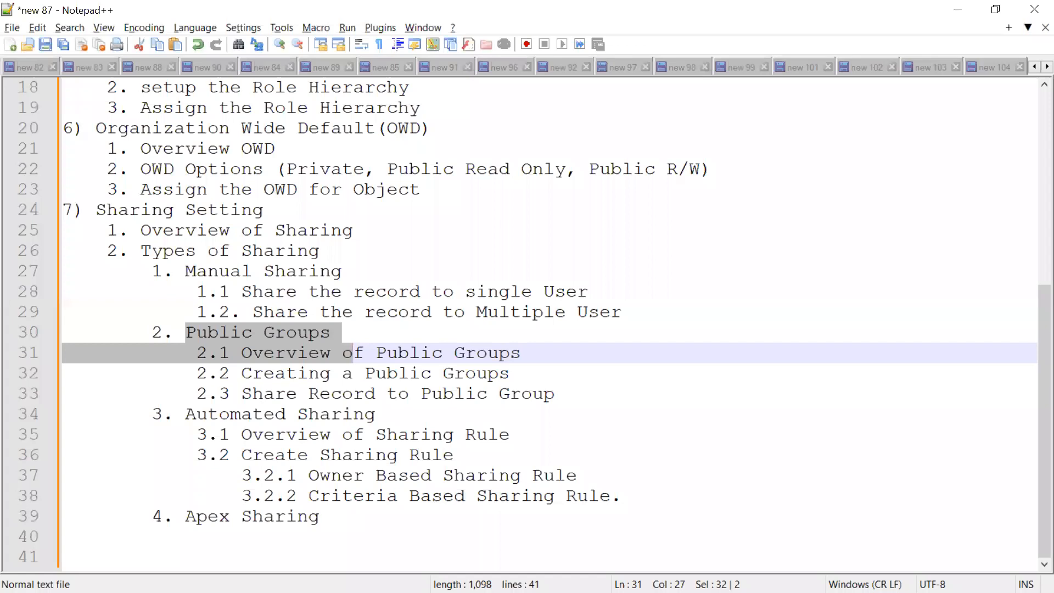
{"action": "key", "text": "alt+Tab"}
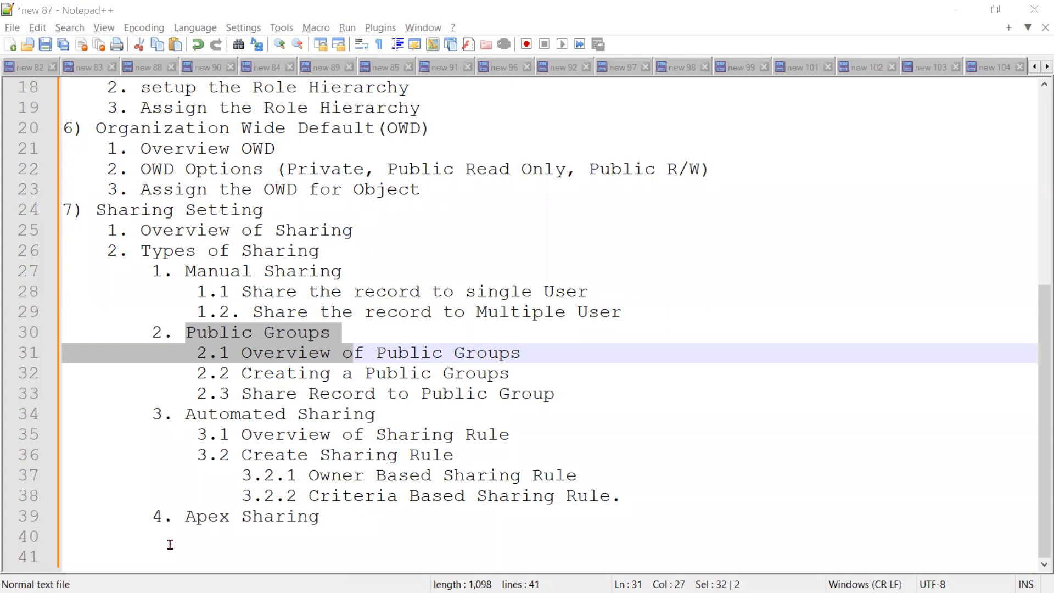
Add the line "Object --> 300" on line 41 below the outline and return to the PowerPoint slide show.
{"action": "left_click", "coordinate": [258, 557]}
{"action": "type", "text": "O"}
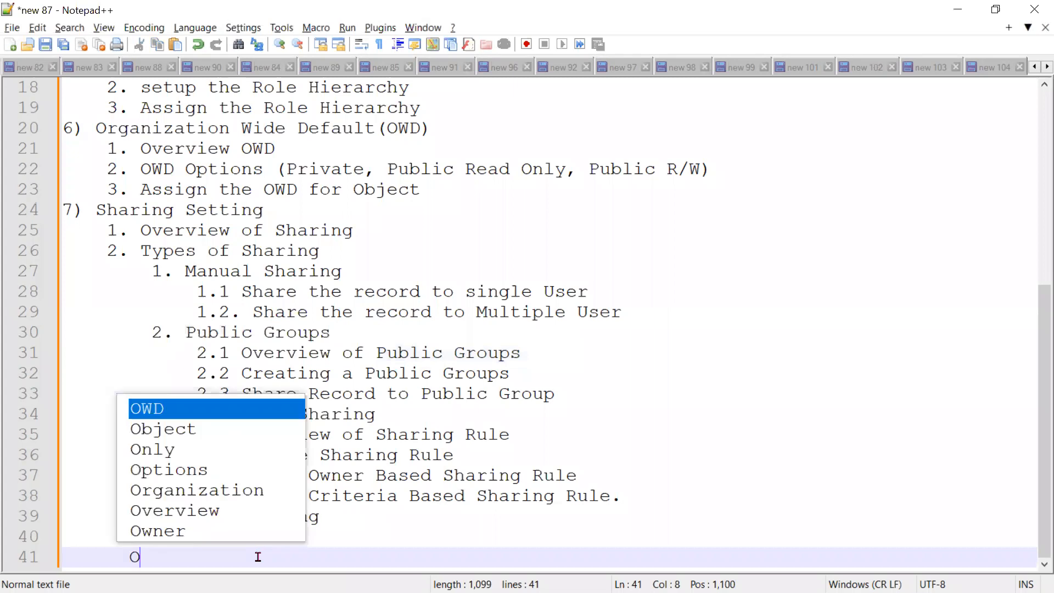
{"action": "type", "text": "bject --"}
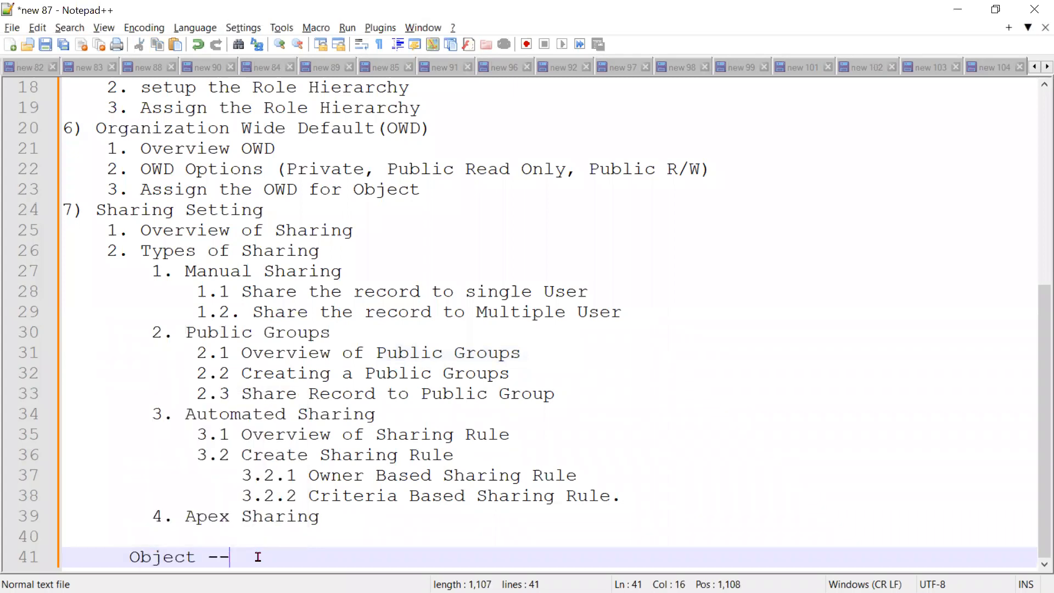
{"action": "type", "text": "> 2"}
{"action": "key", "text": "BackSpace"}
{"action": "type", "text": "300"}
{"action": "key", "text": "alt+Tab"}
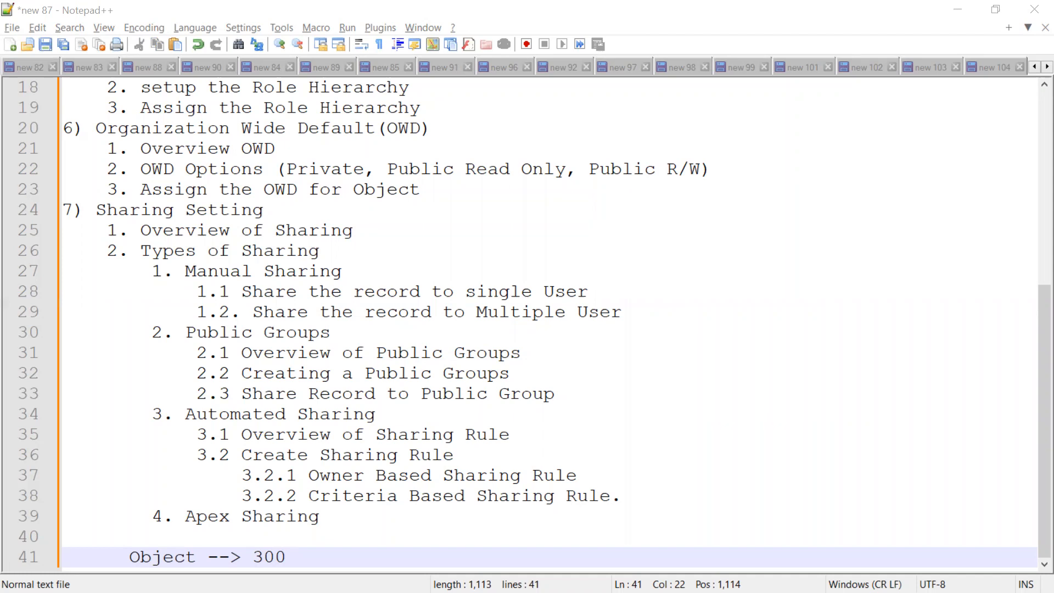
{"action": "key", "text": "alt+Tab"}
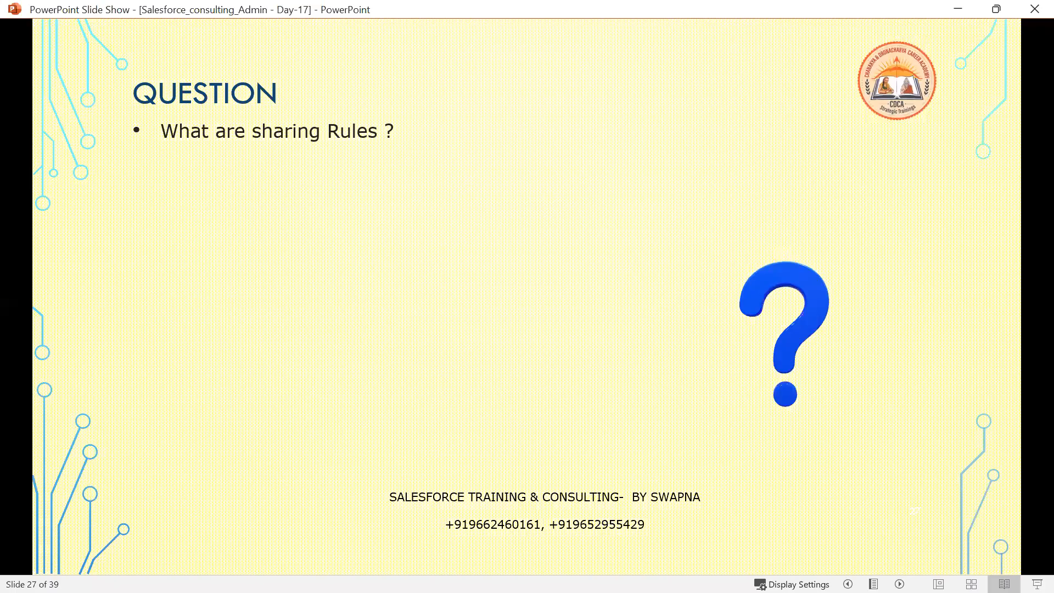